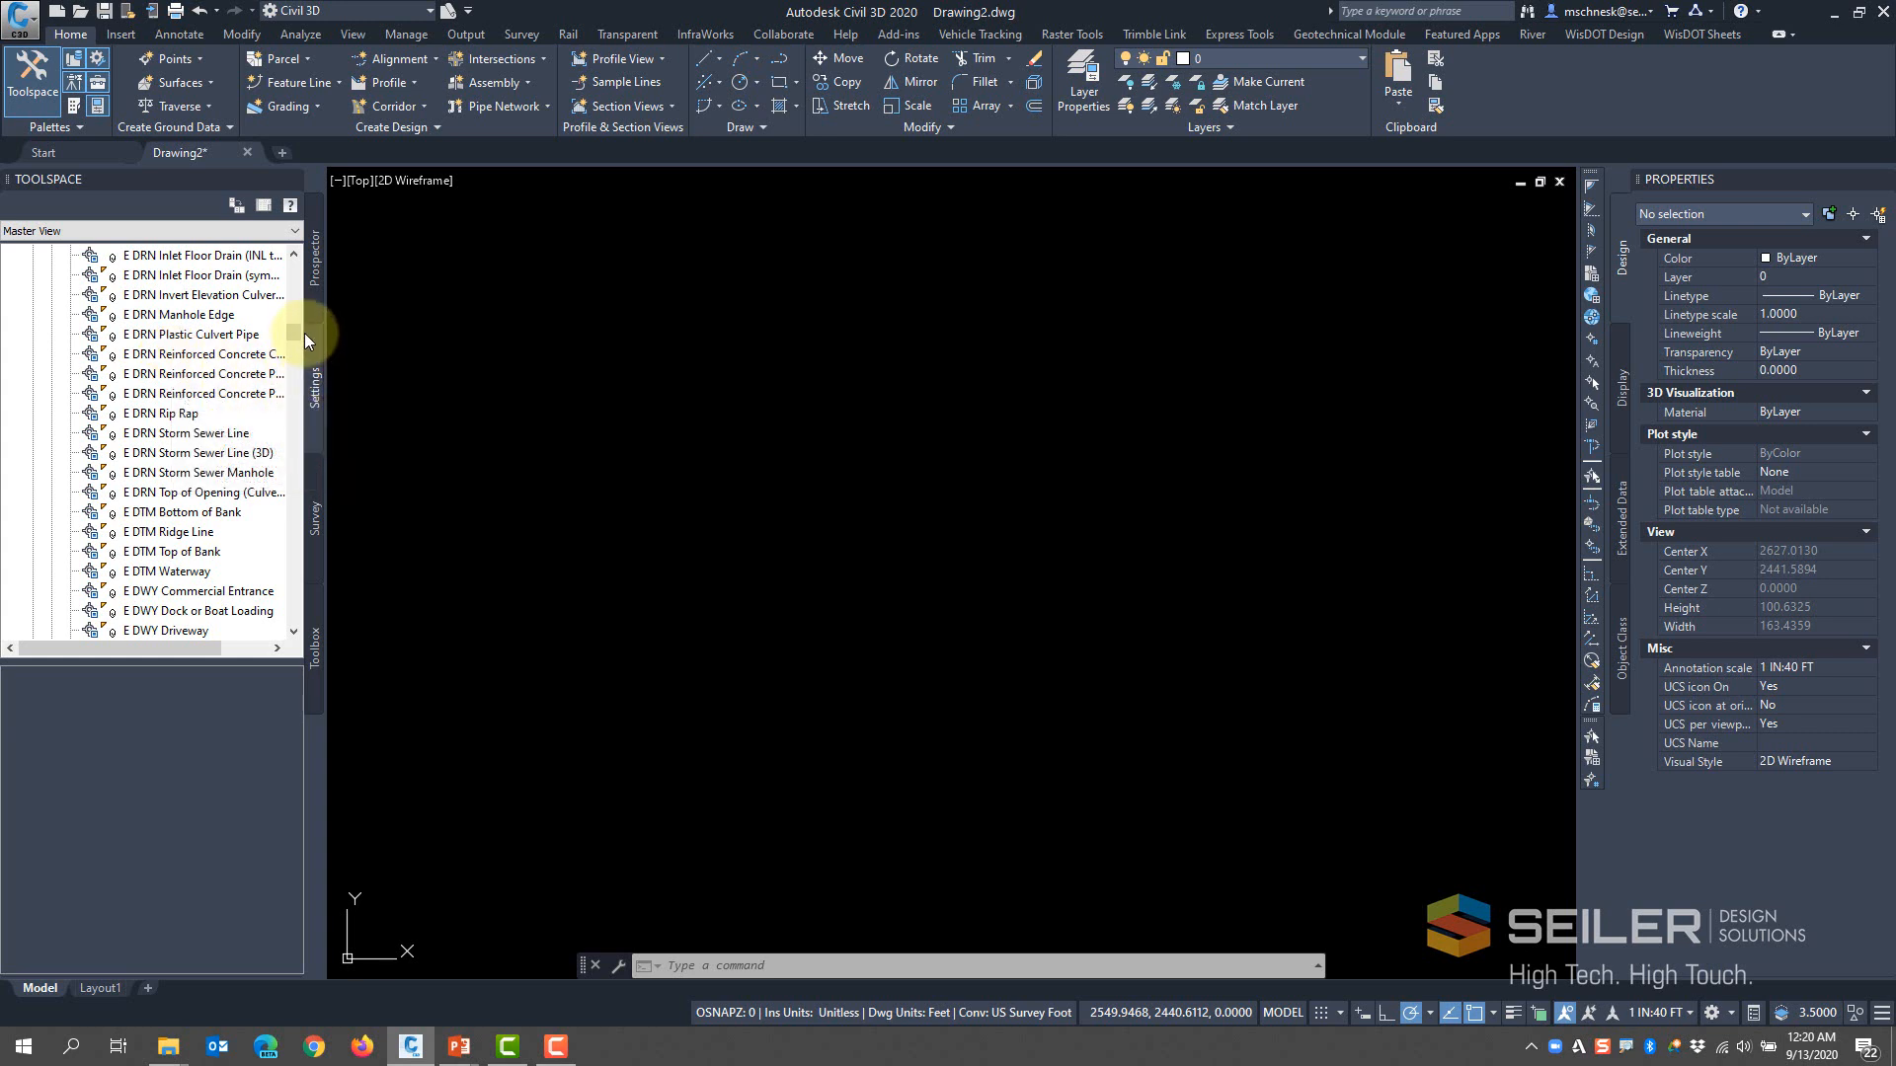
# Collapse the point styles and look through the point label styles in the drawing settings
pyautogui.moveTo(298, 332); pyautogui.dragTo(300, 264)
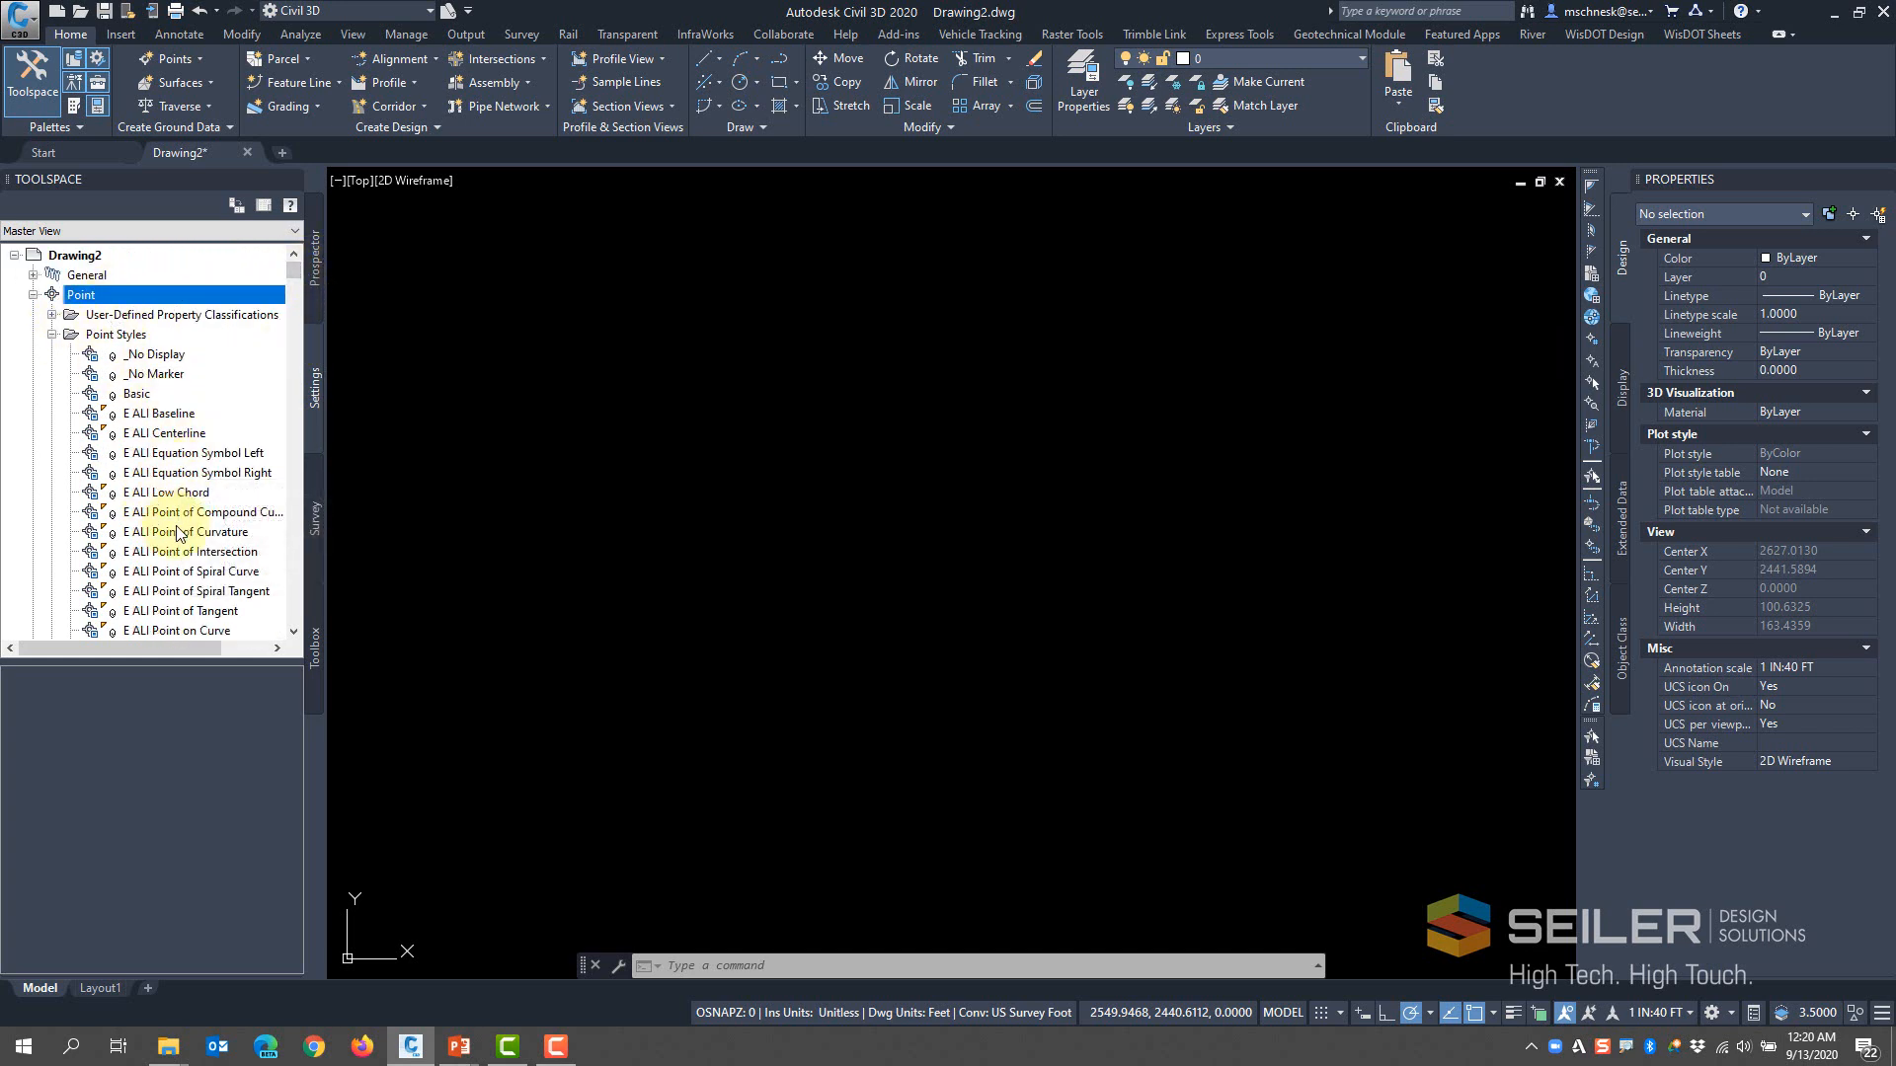
pyautogui.click(54, 336)
pyautogui.click(52, 354)
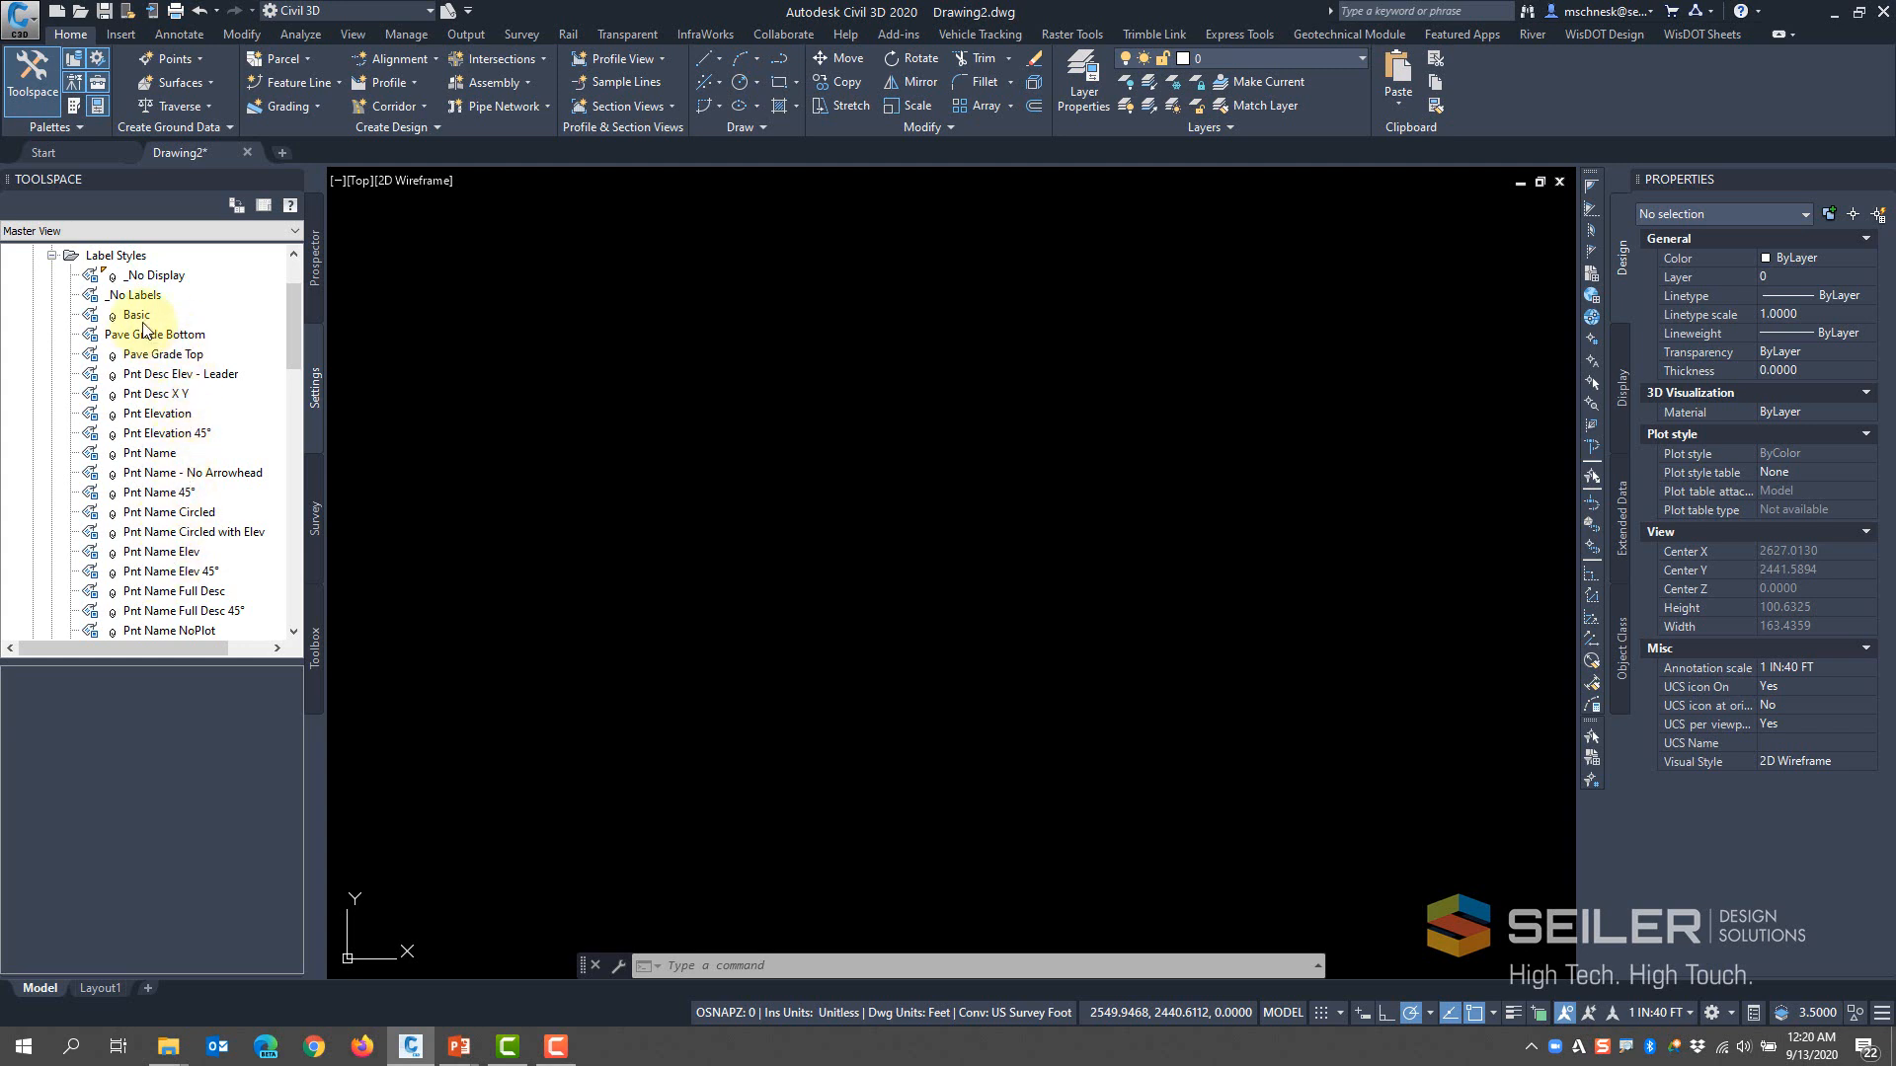
pyautogui.click(52, 256)
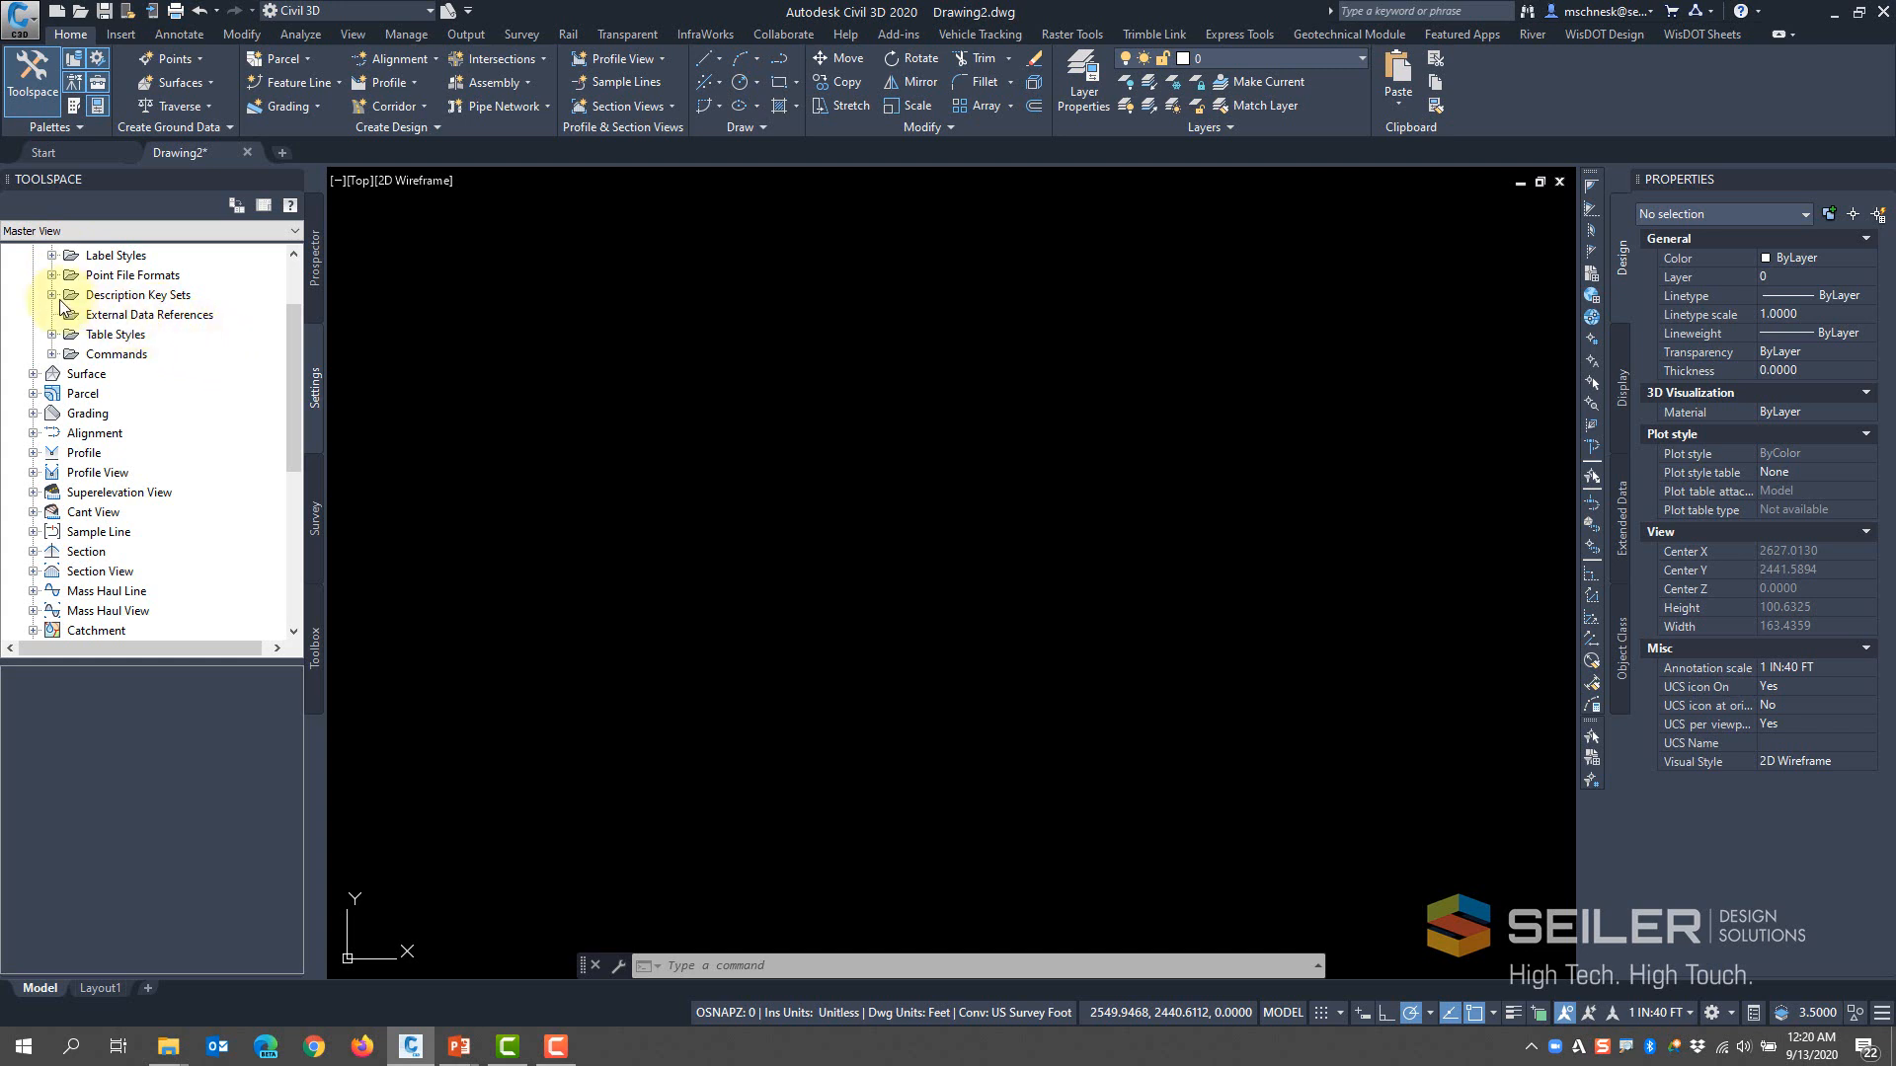
# Open the WisDOT Topography description key set for editing and examine the style and layer assigned to the PIER* code
pyautogui.click(52, 296)
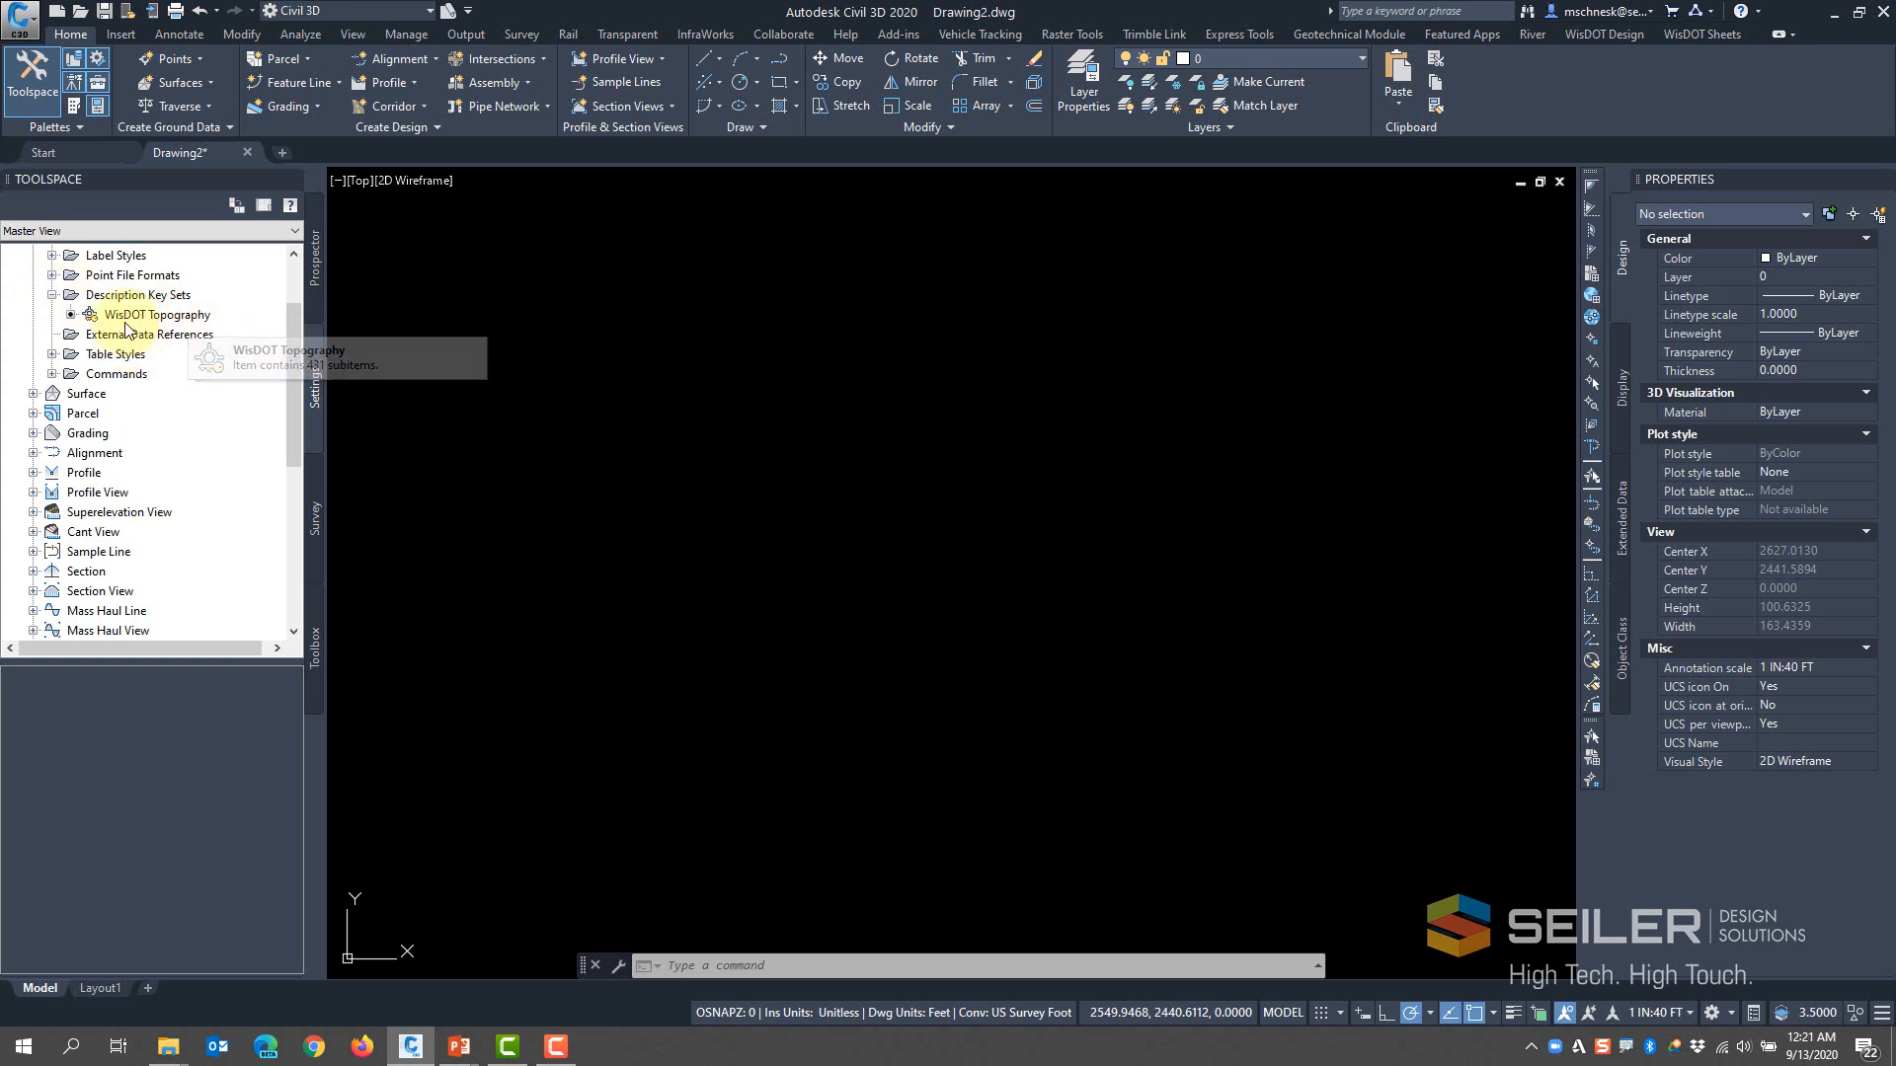
pyautogui.rightClick(101, 314)
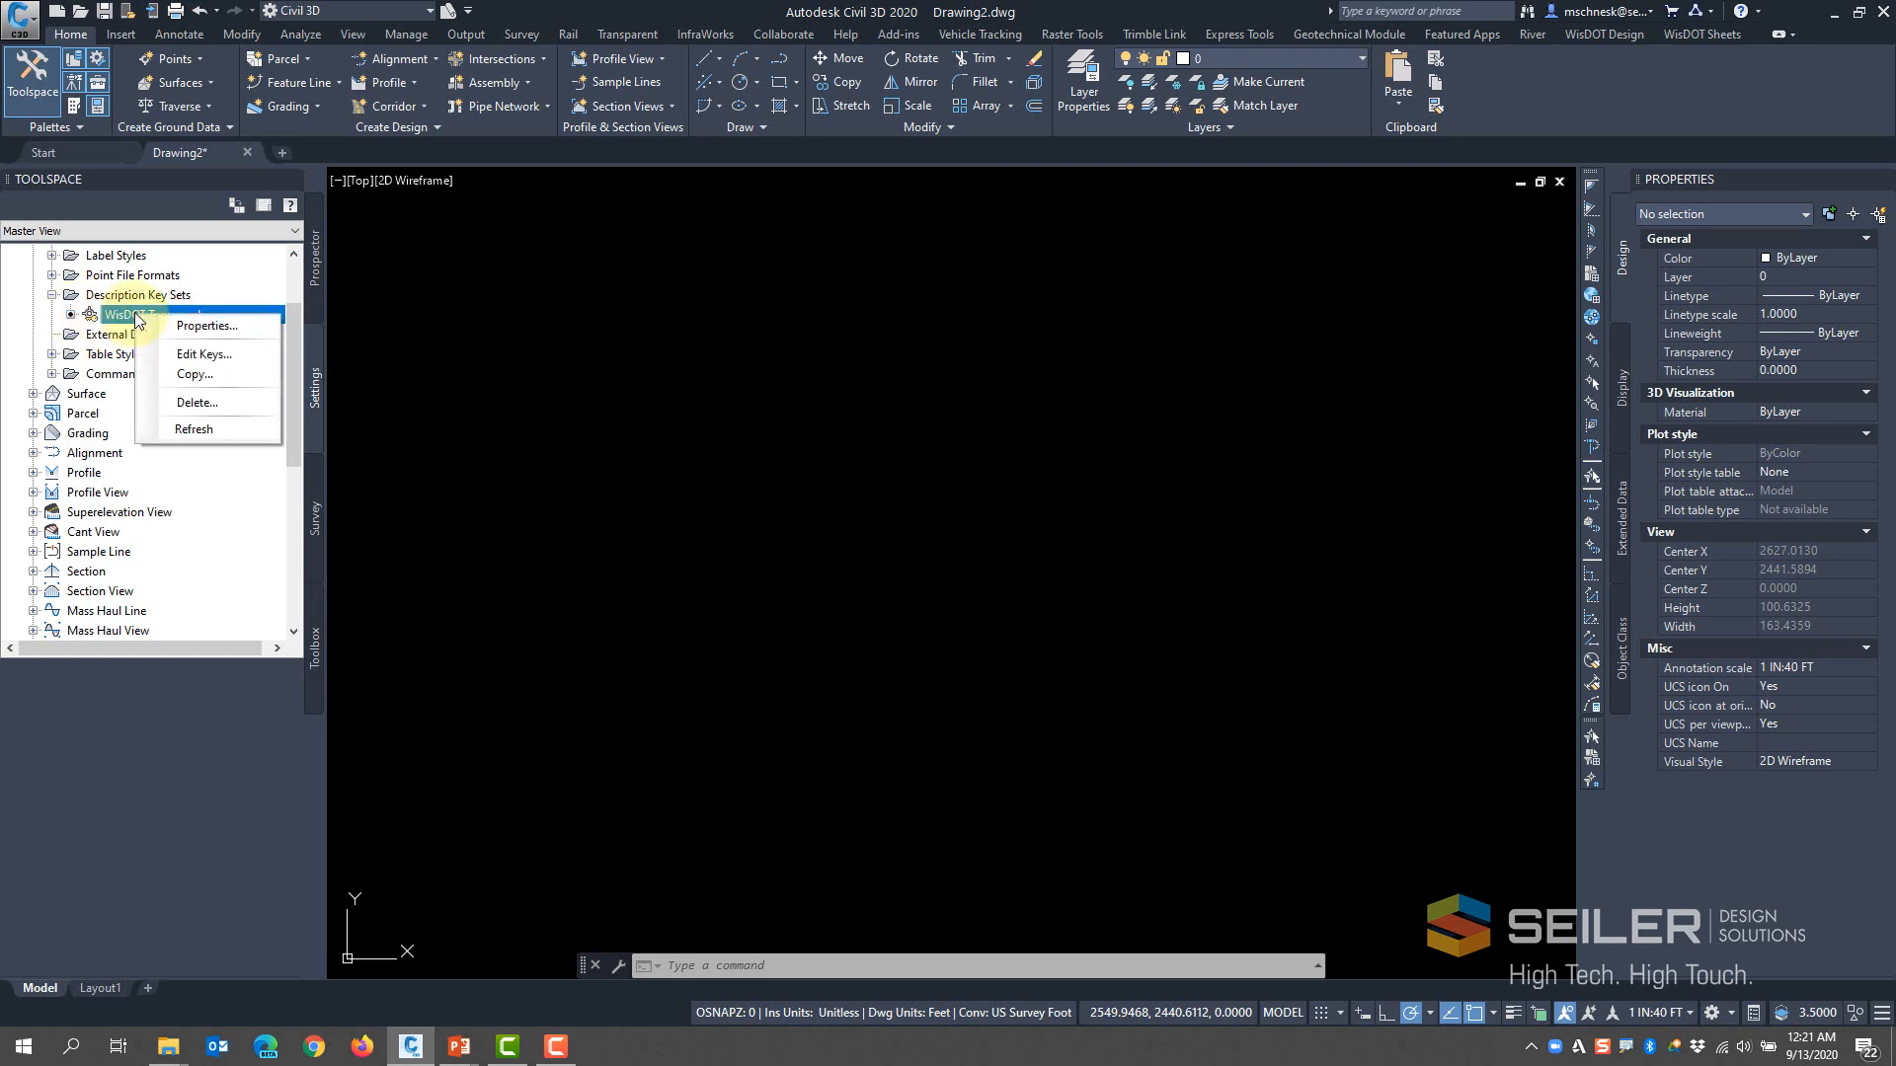
pyautogui.click(170, 356)
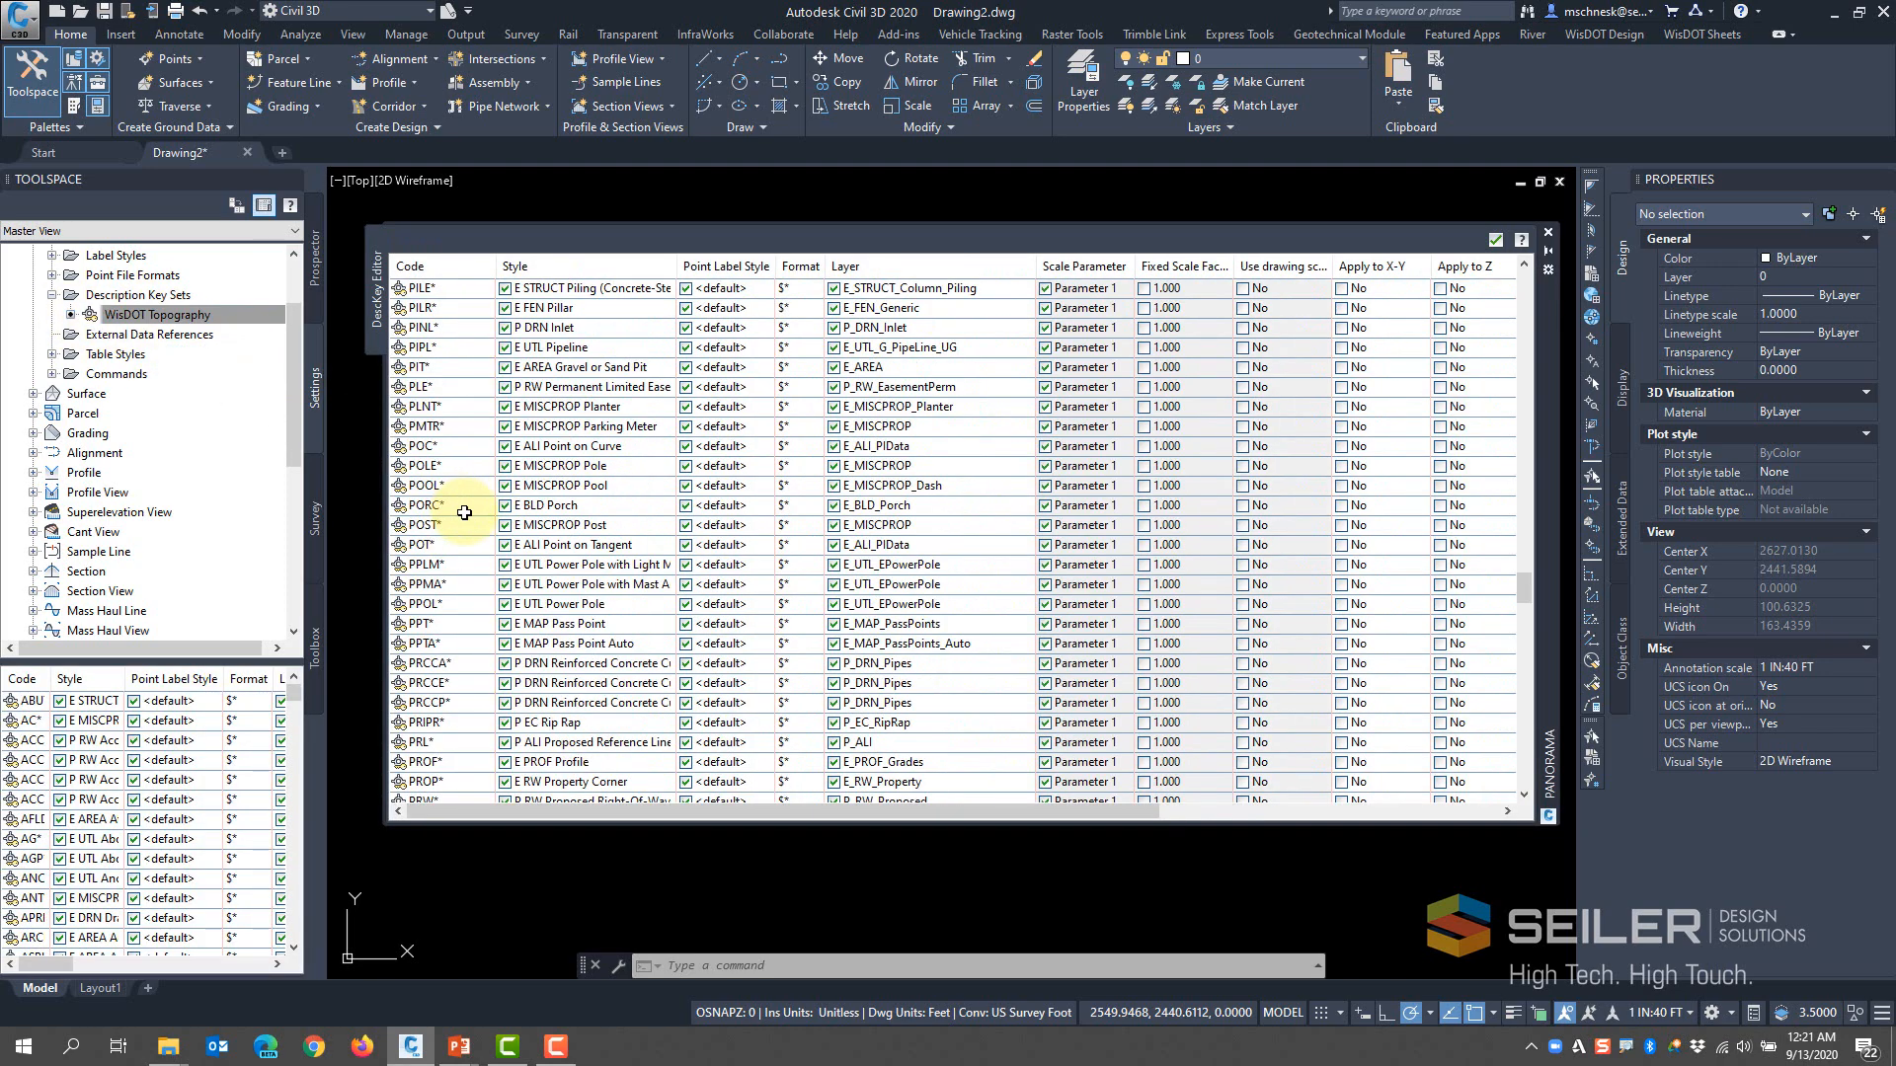
pyautogui.moveTo(465, 513)
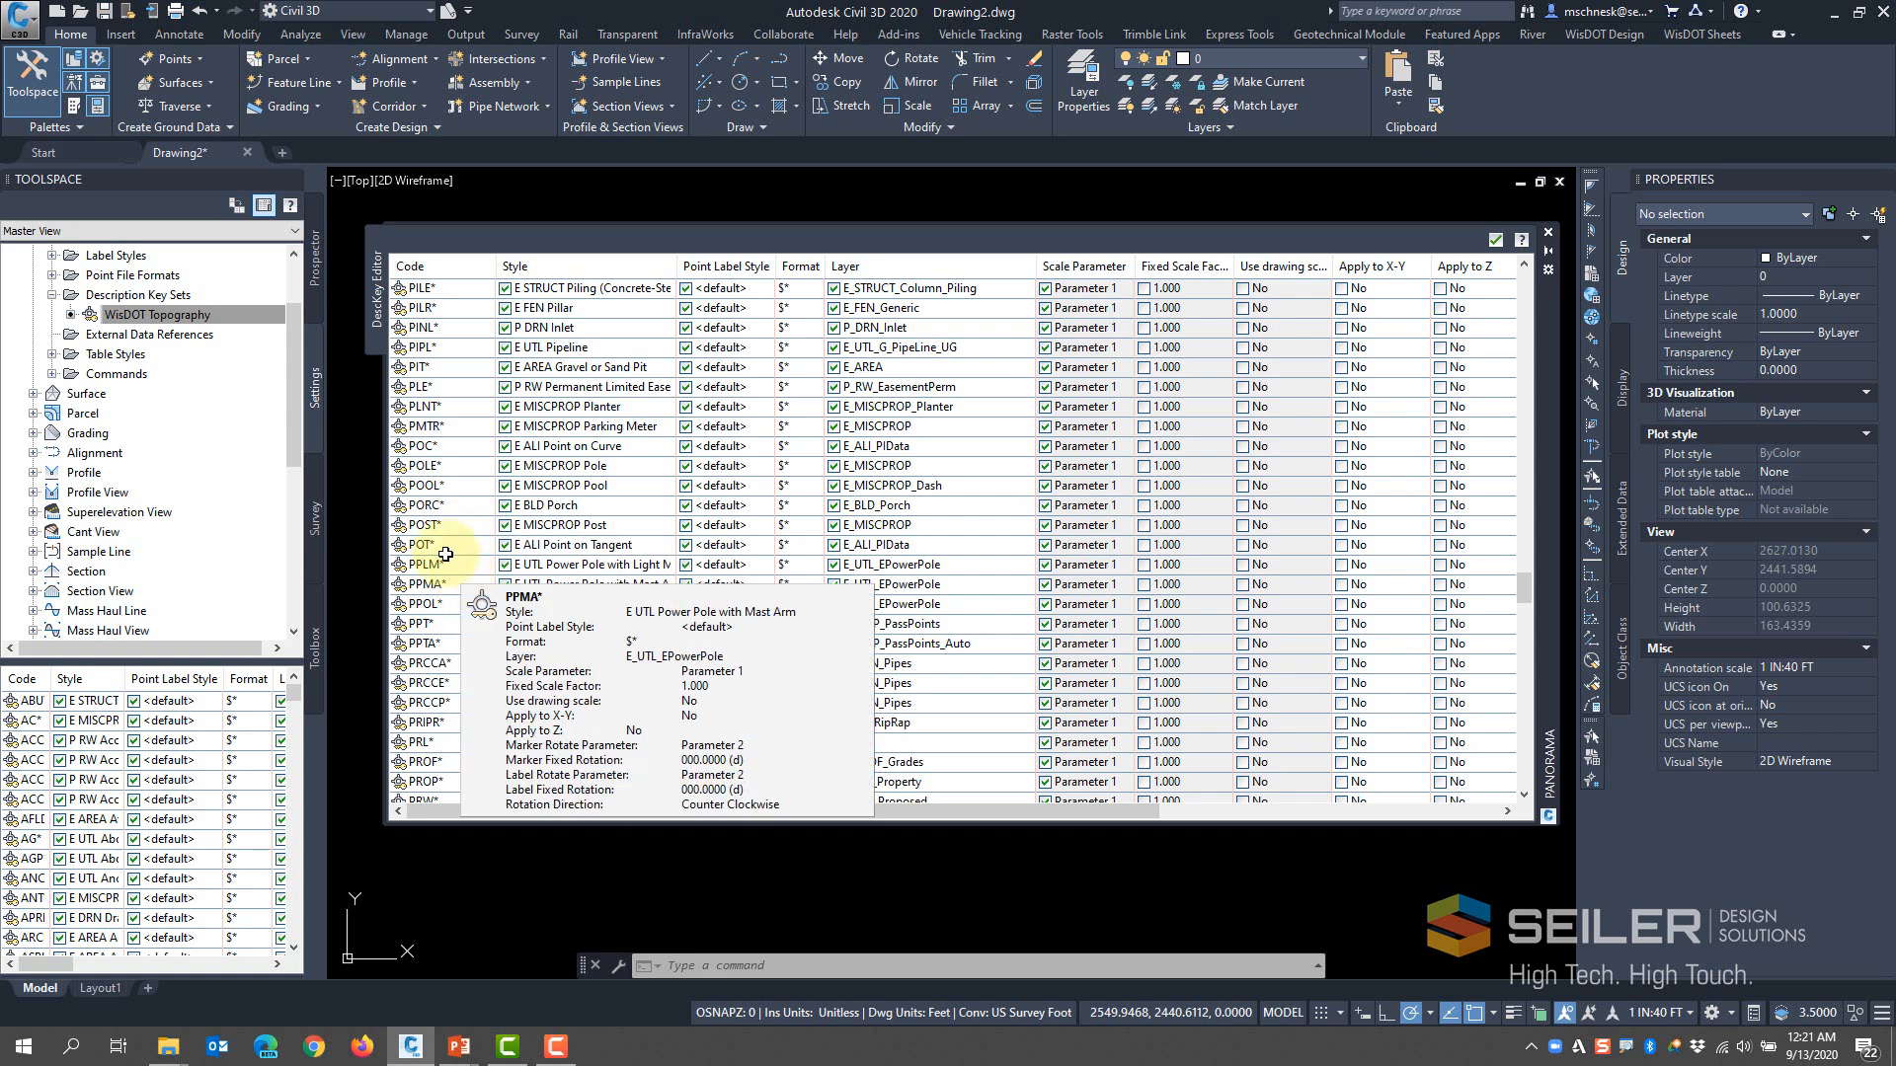
pyautogui.scroll(3, 455, 568)
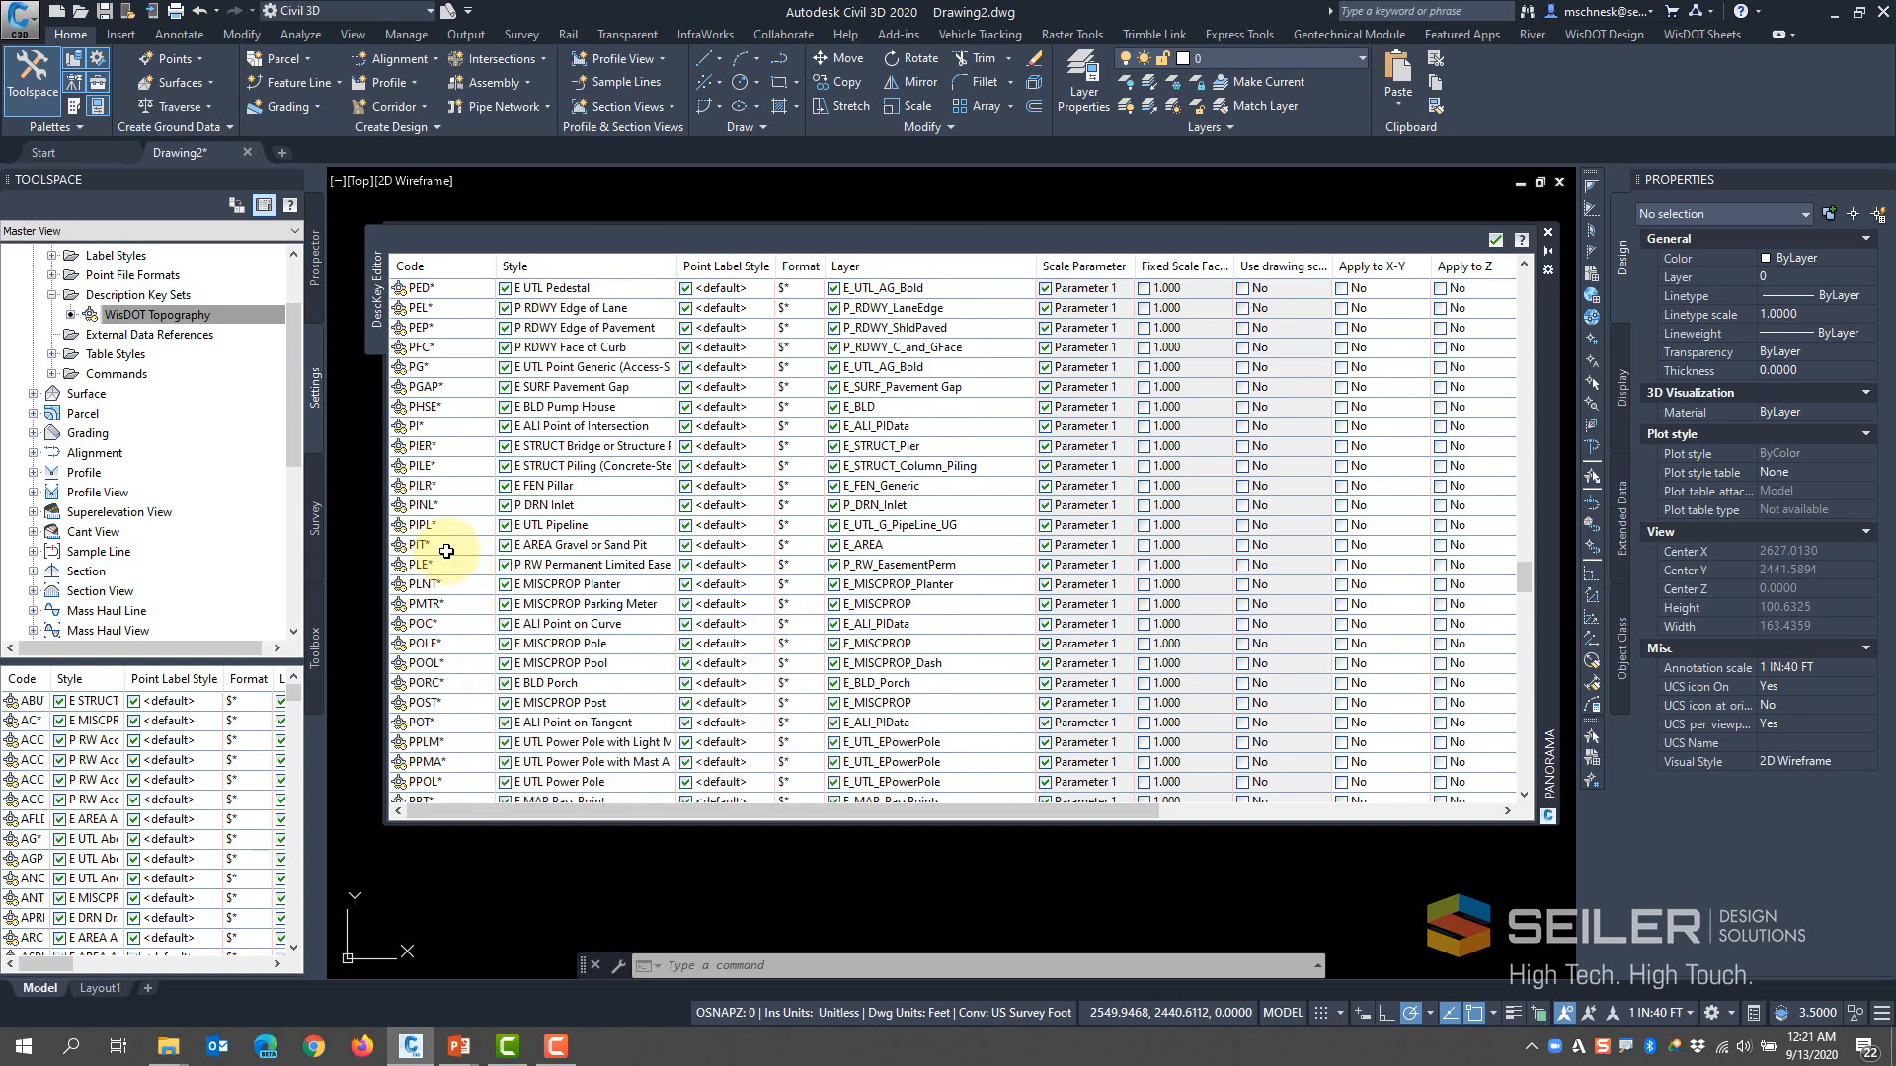
pyautogui.moveTo(446, 551)
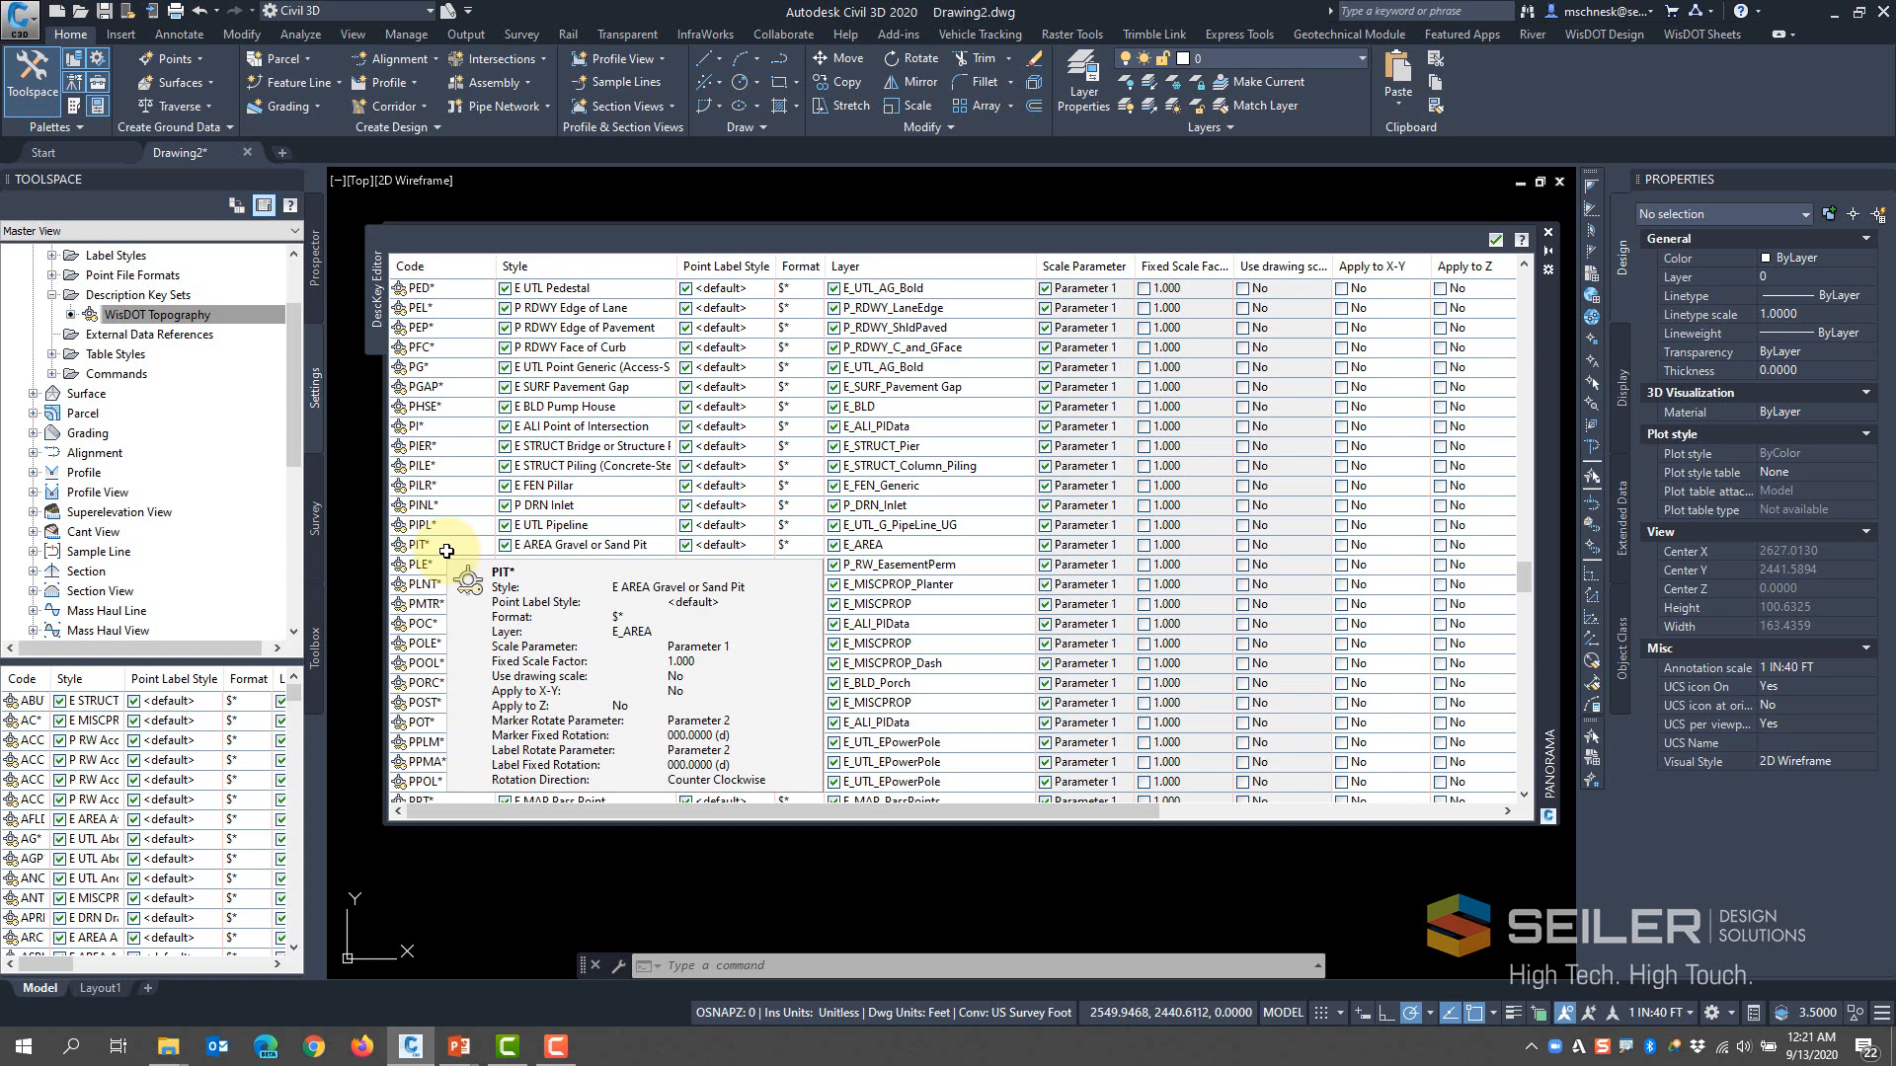
pyautogui.click(463, 450)
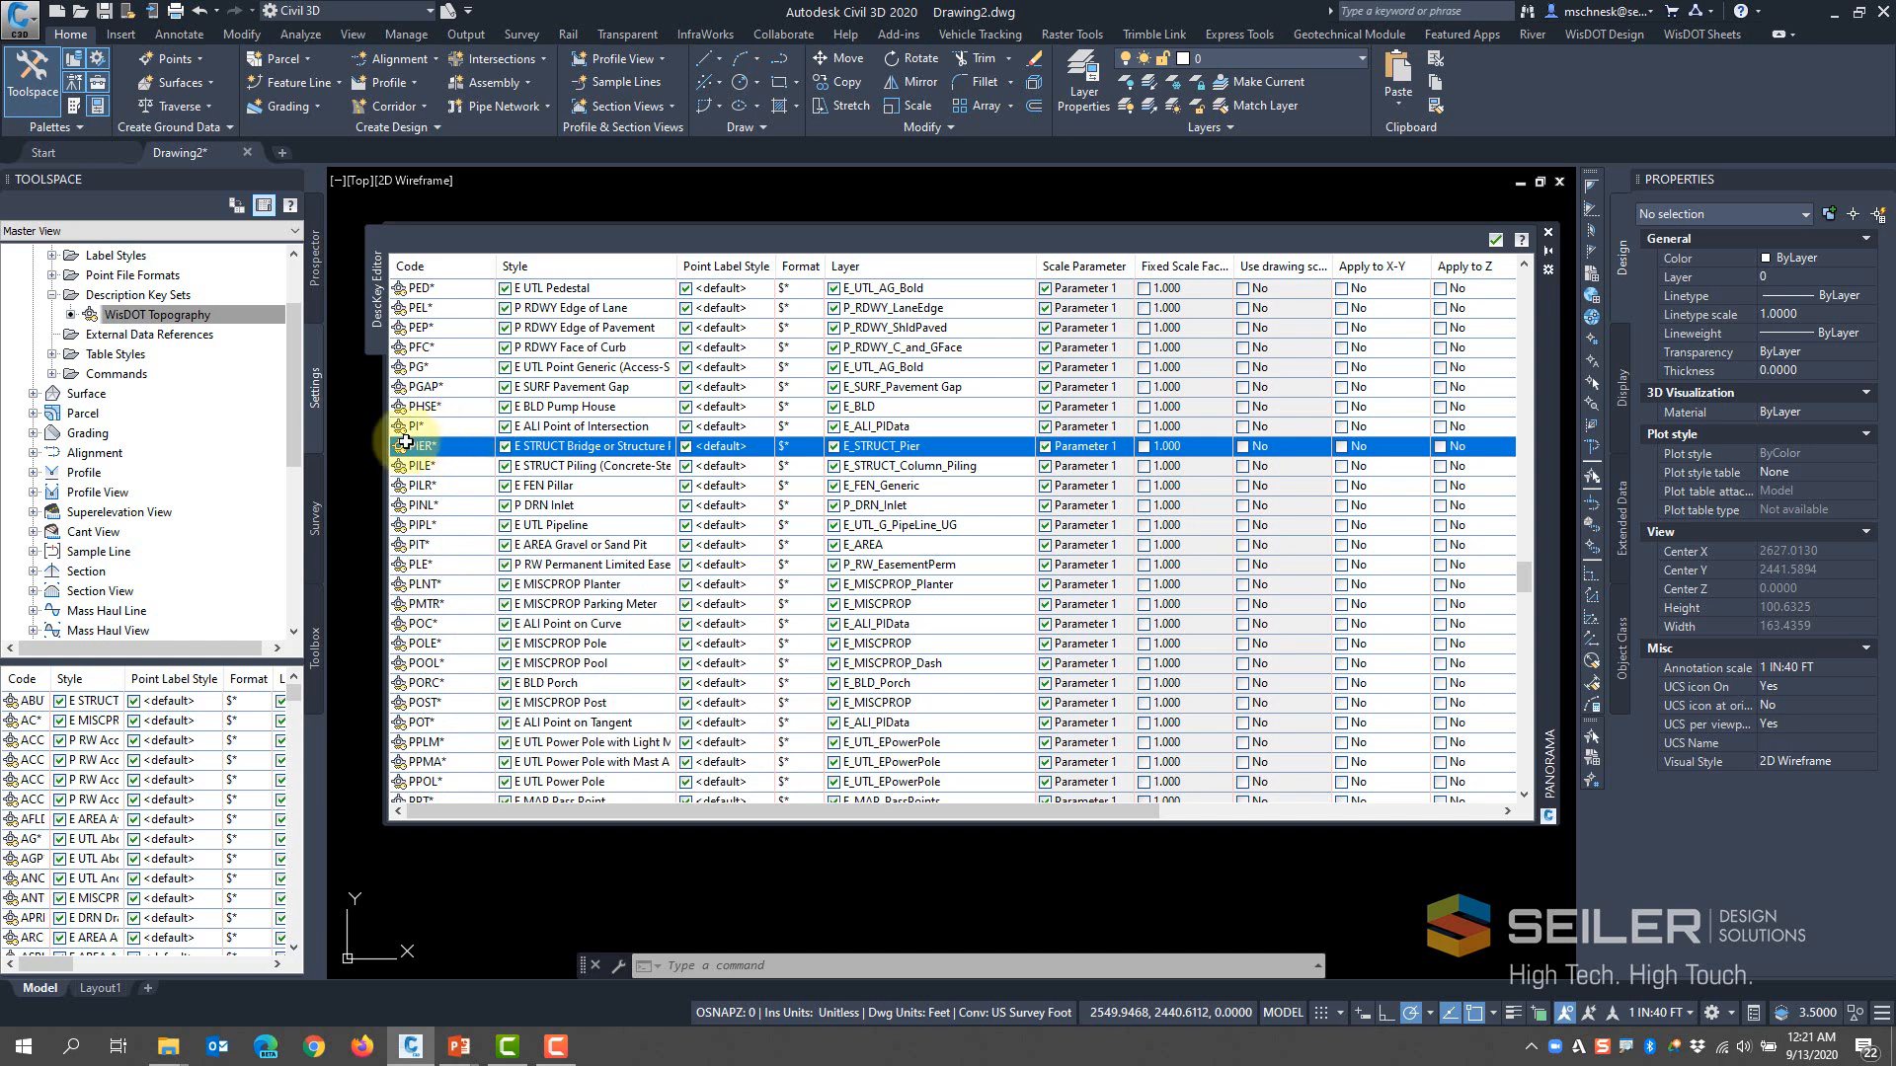
pyautogui.moveTo(438, 450)
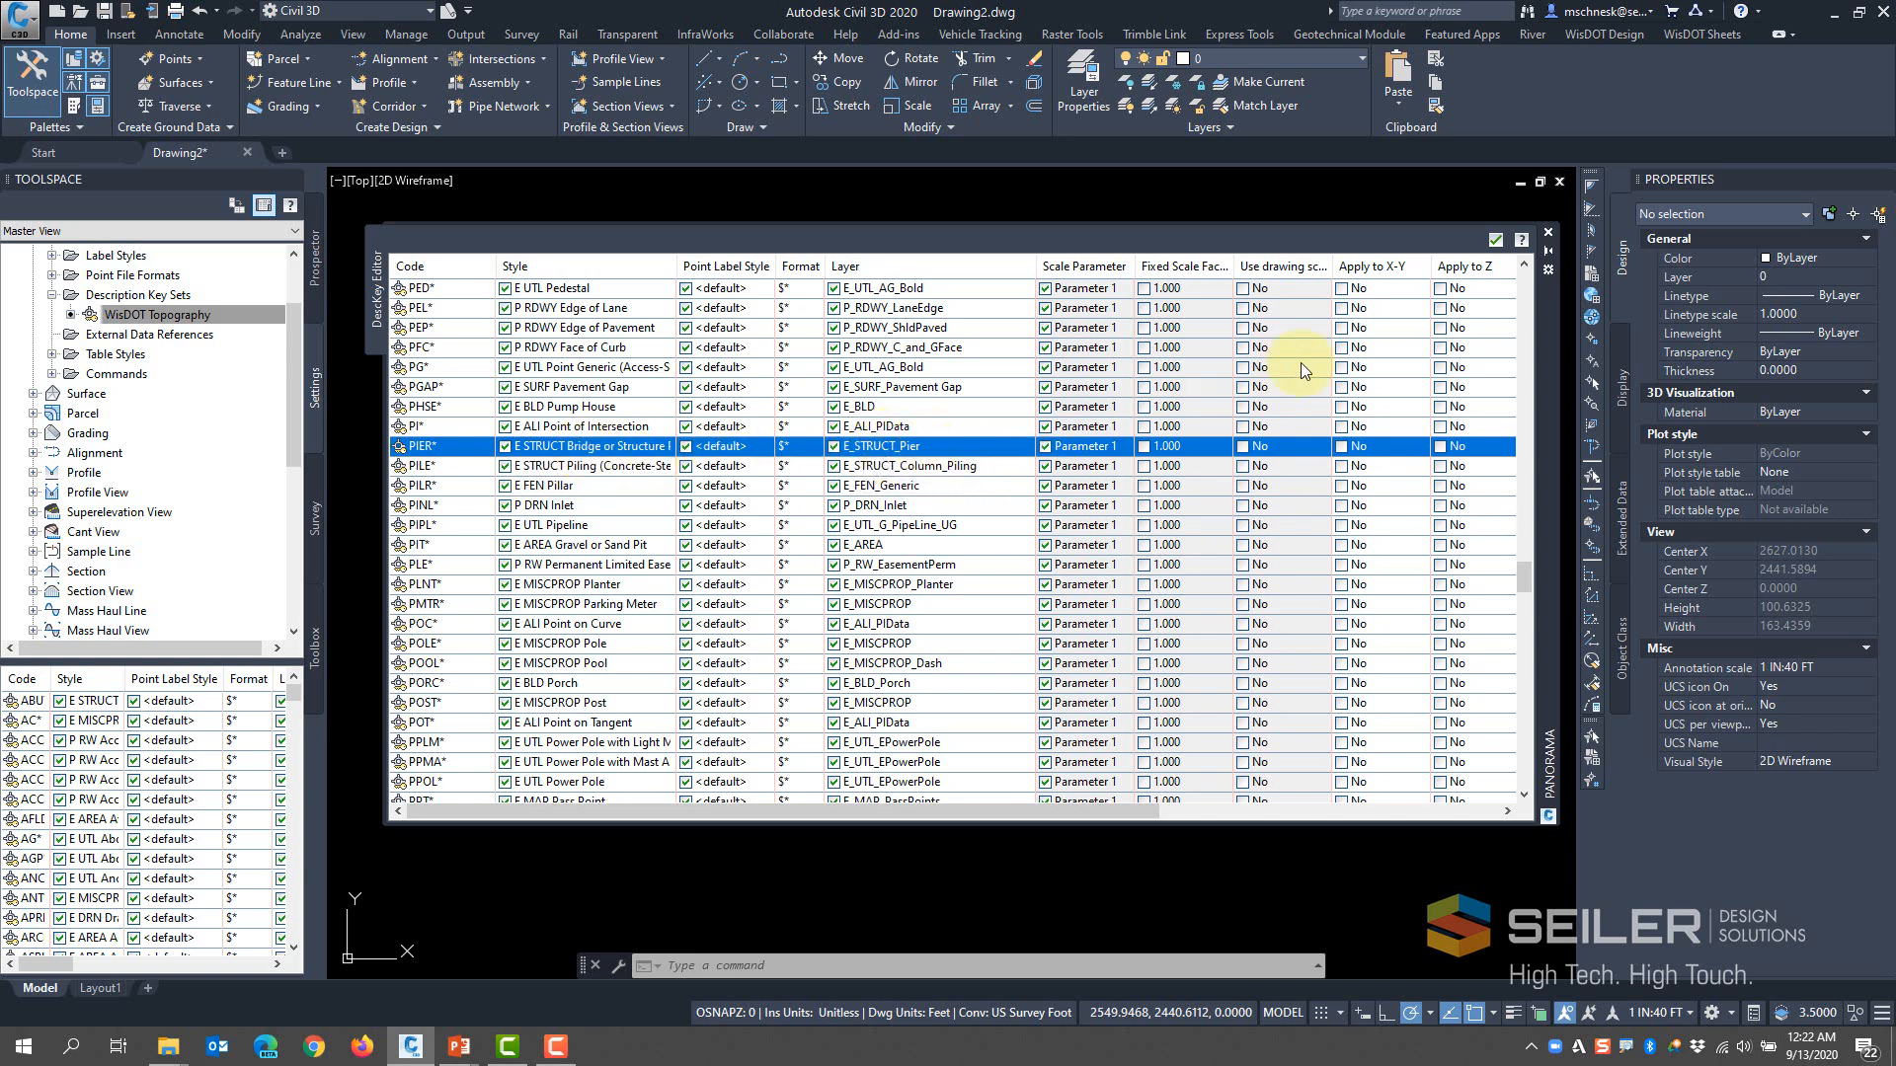
# Look through the remaining description keys down to the S and T codes and close the key editor
pyautogui.scroll(-10, 499, 454)
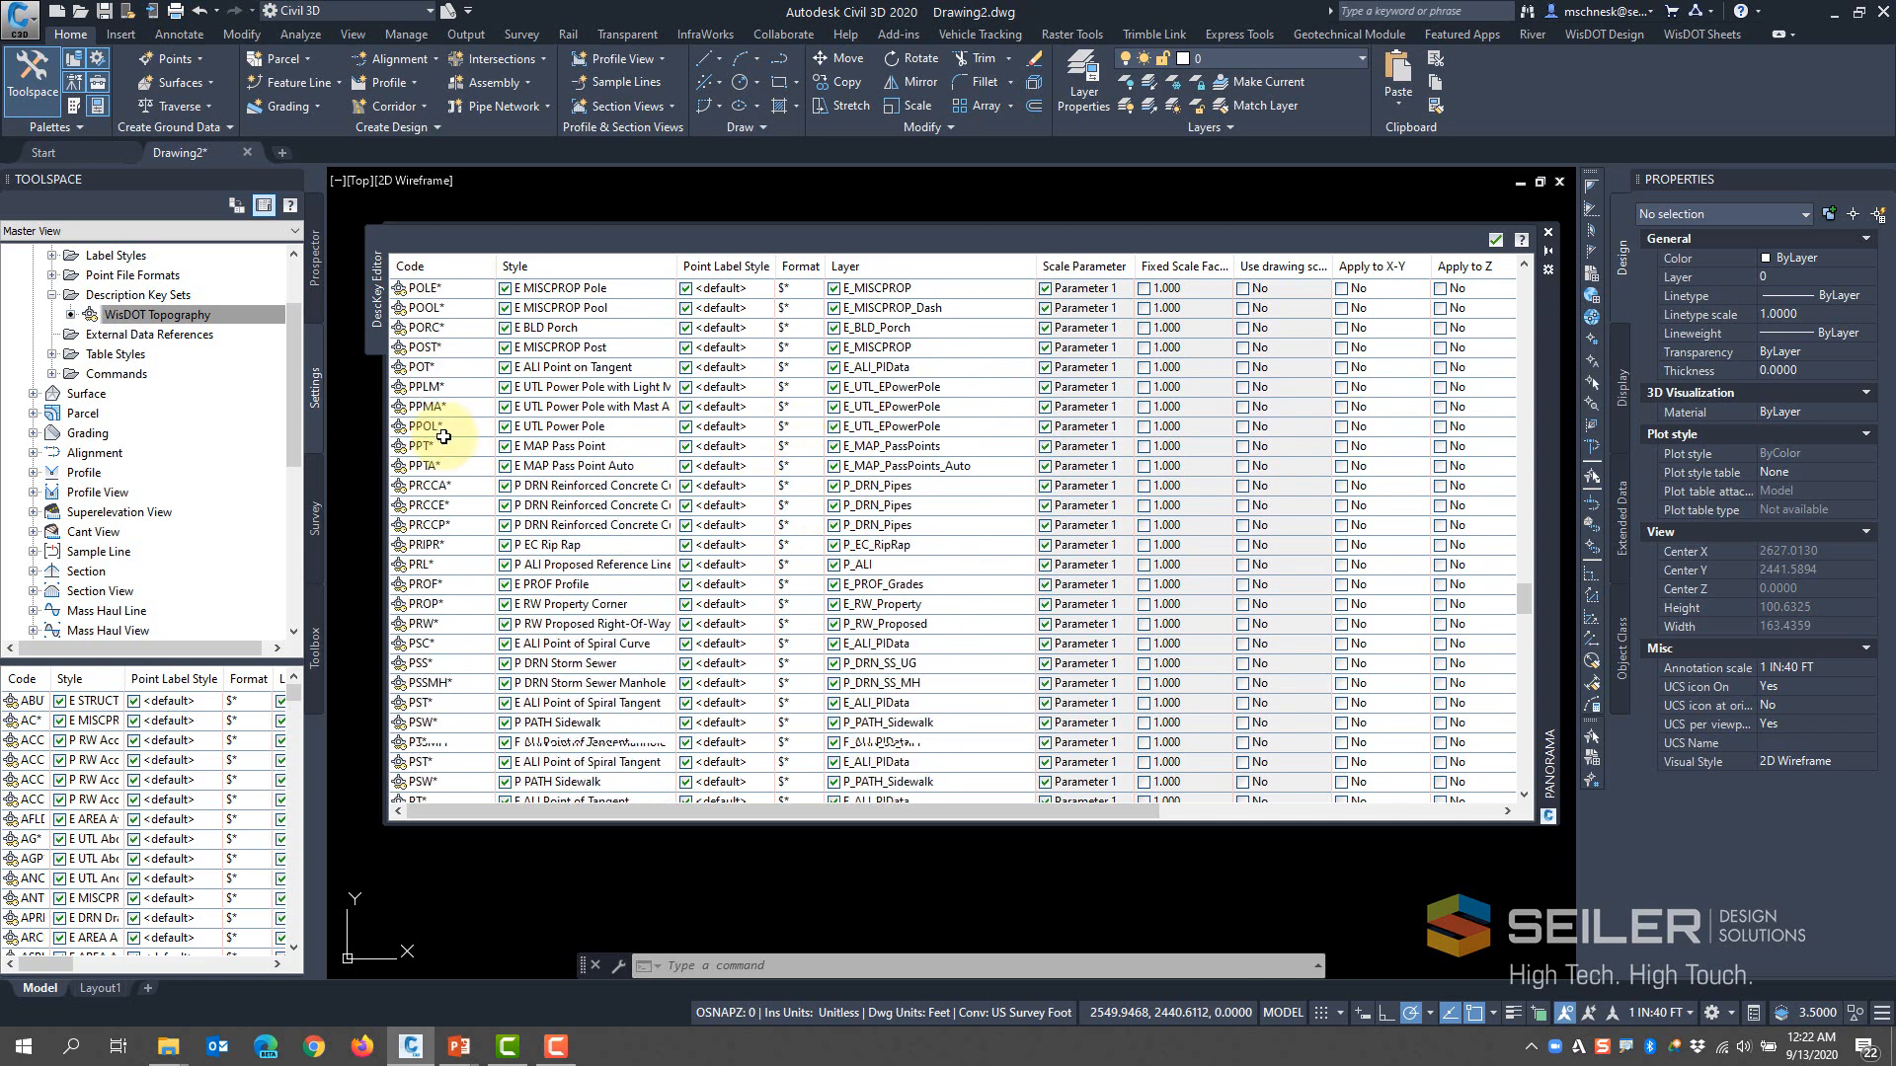
pyautogui.scroll(-15, 443, 449)
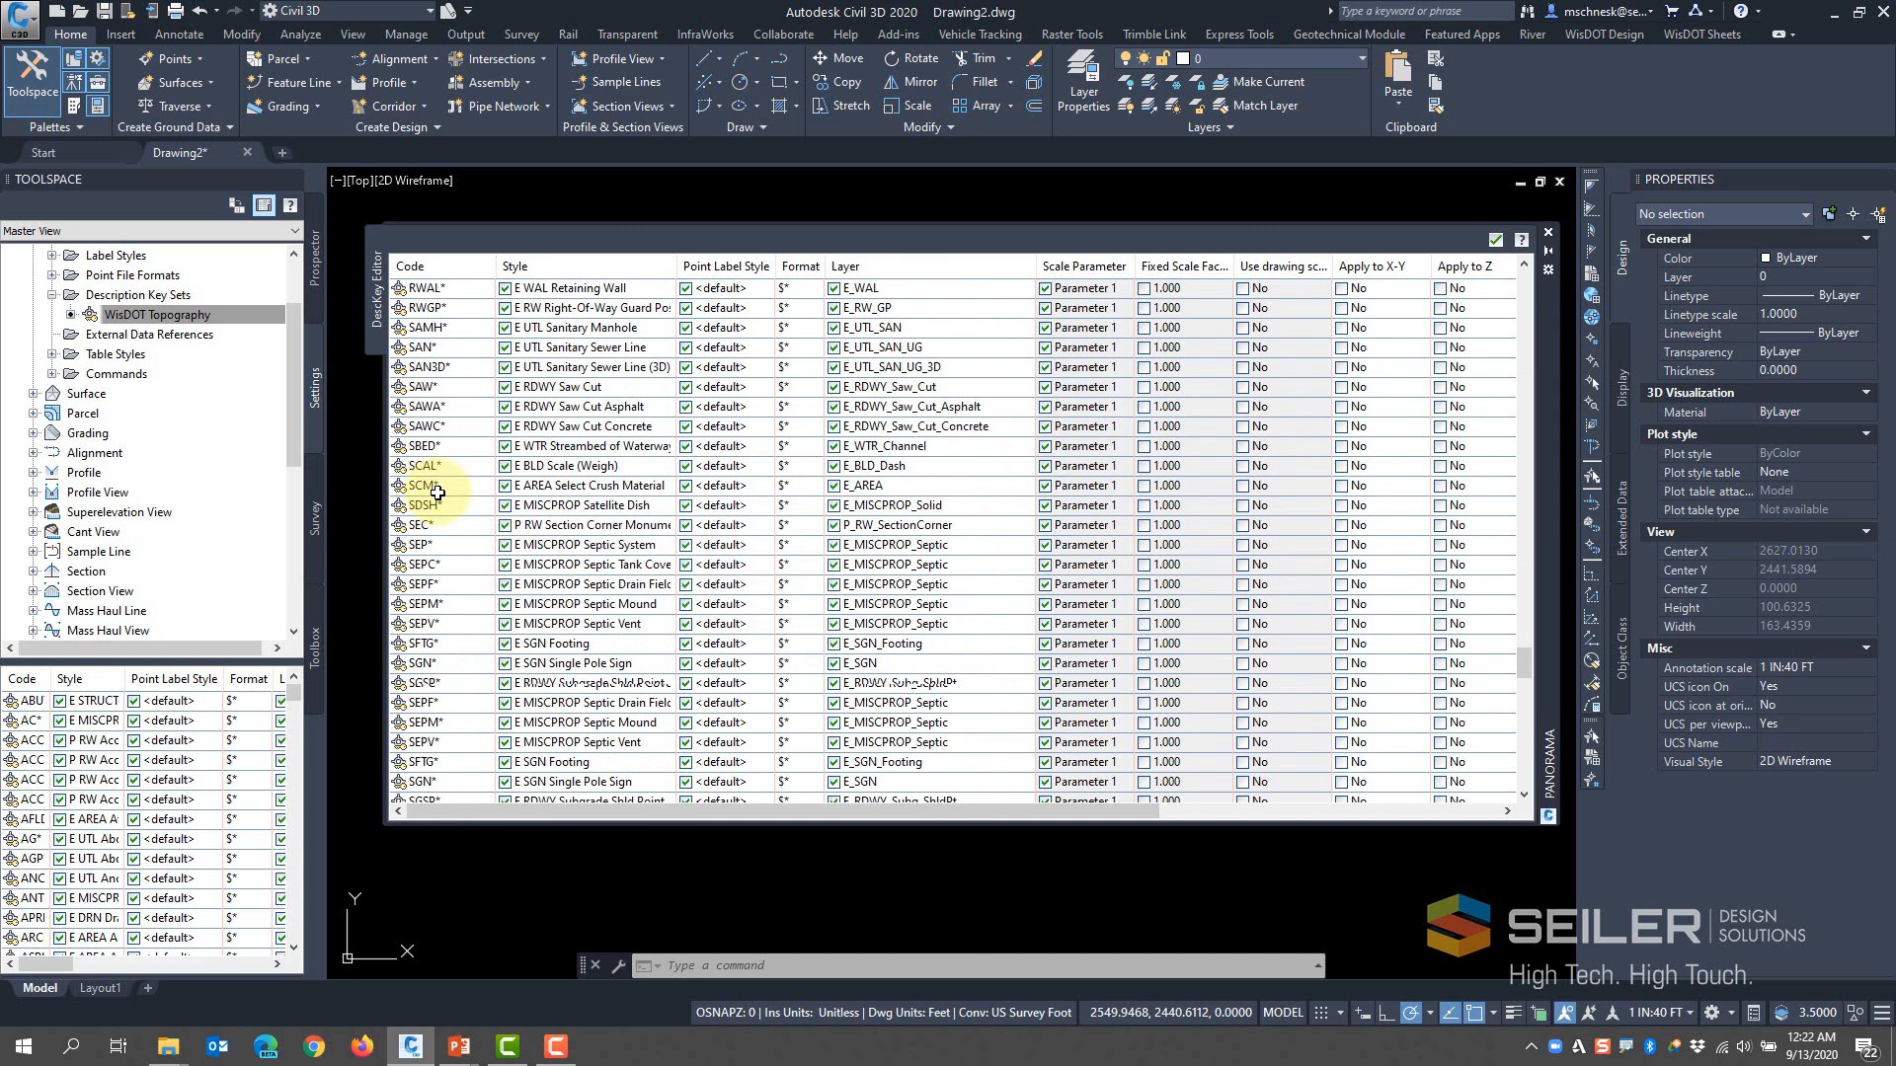
pyautogui.scroll(-10, 437, 494)
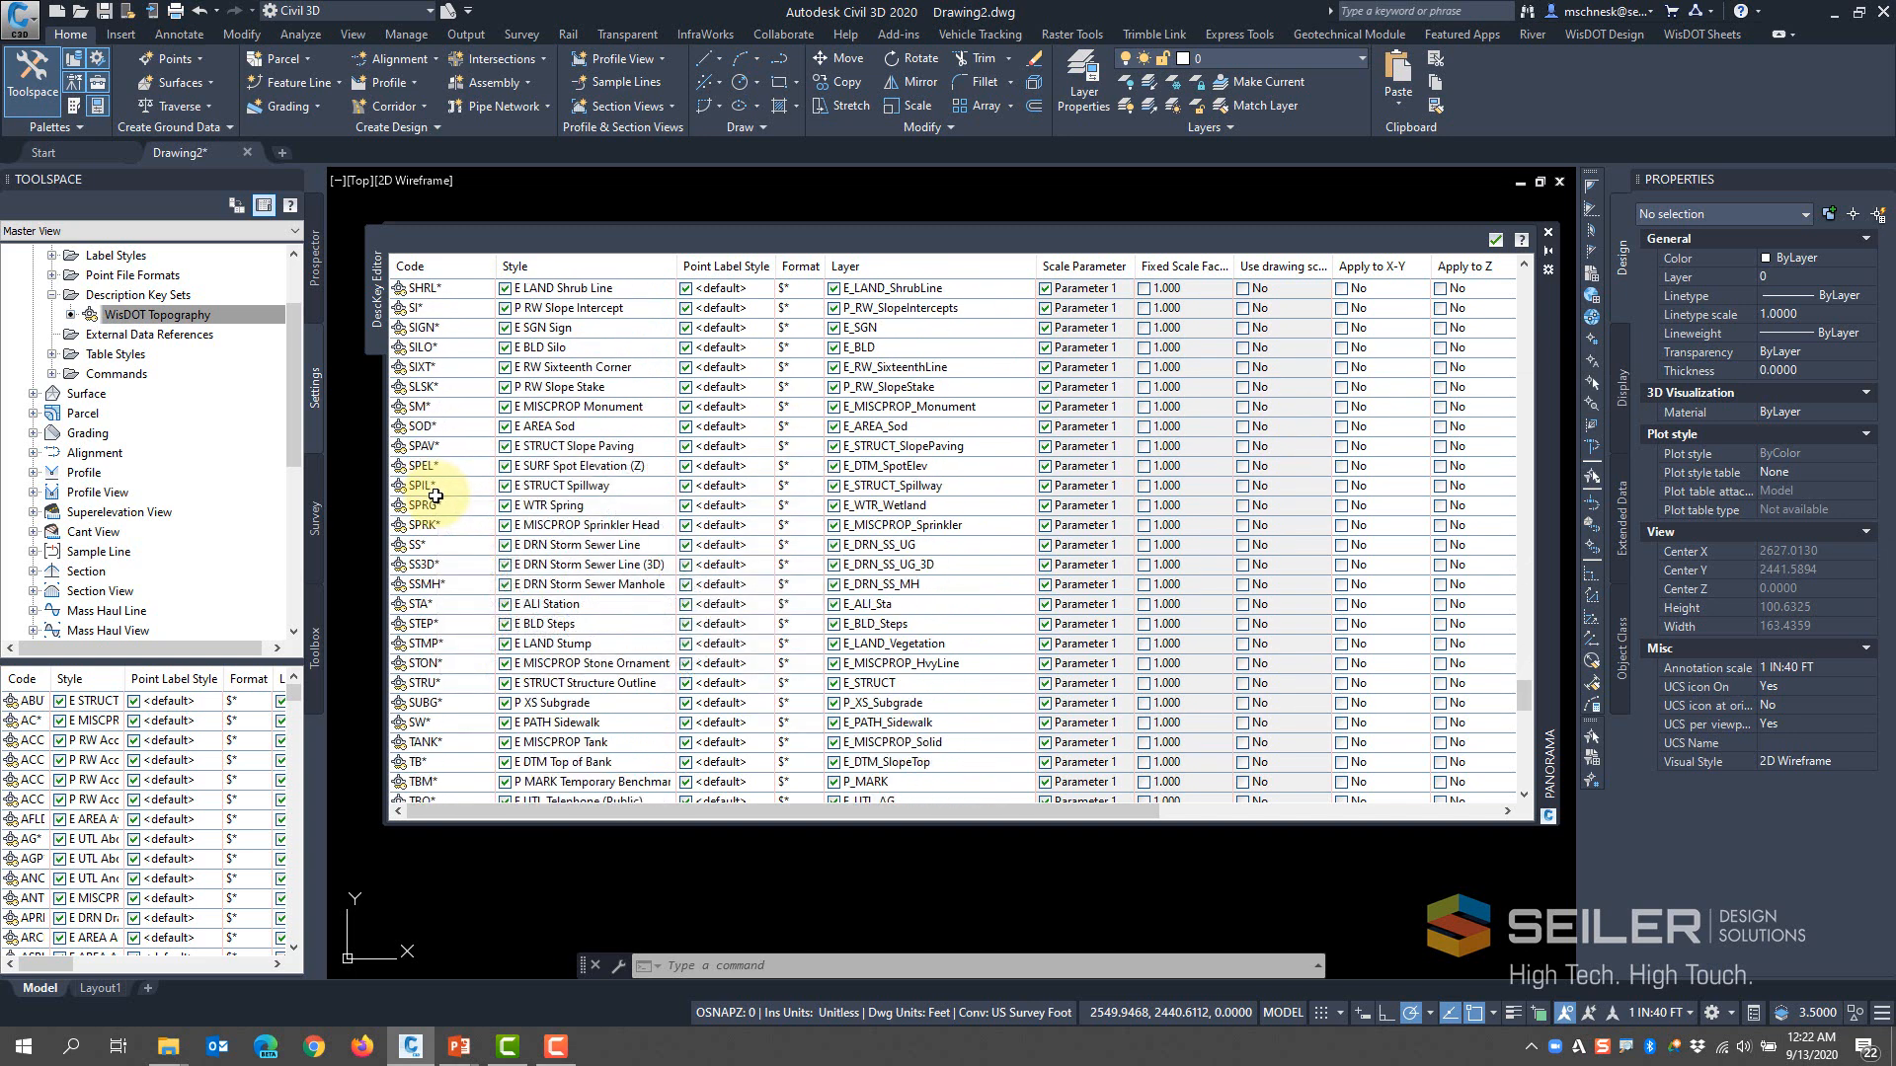
pyautogui.click(1494, 243)
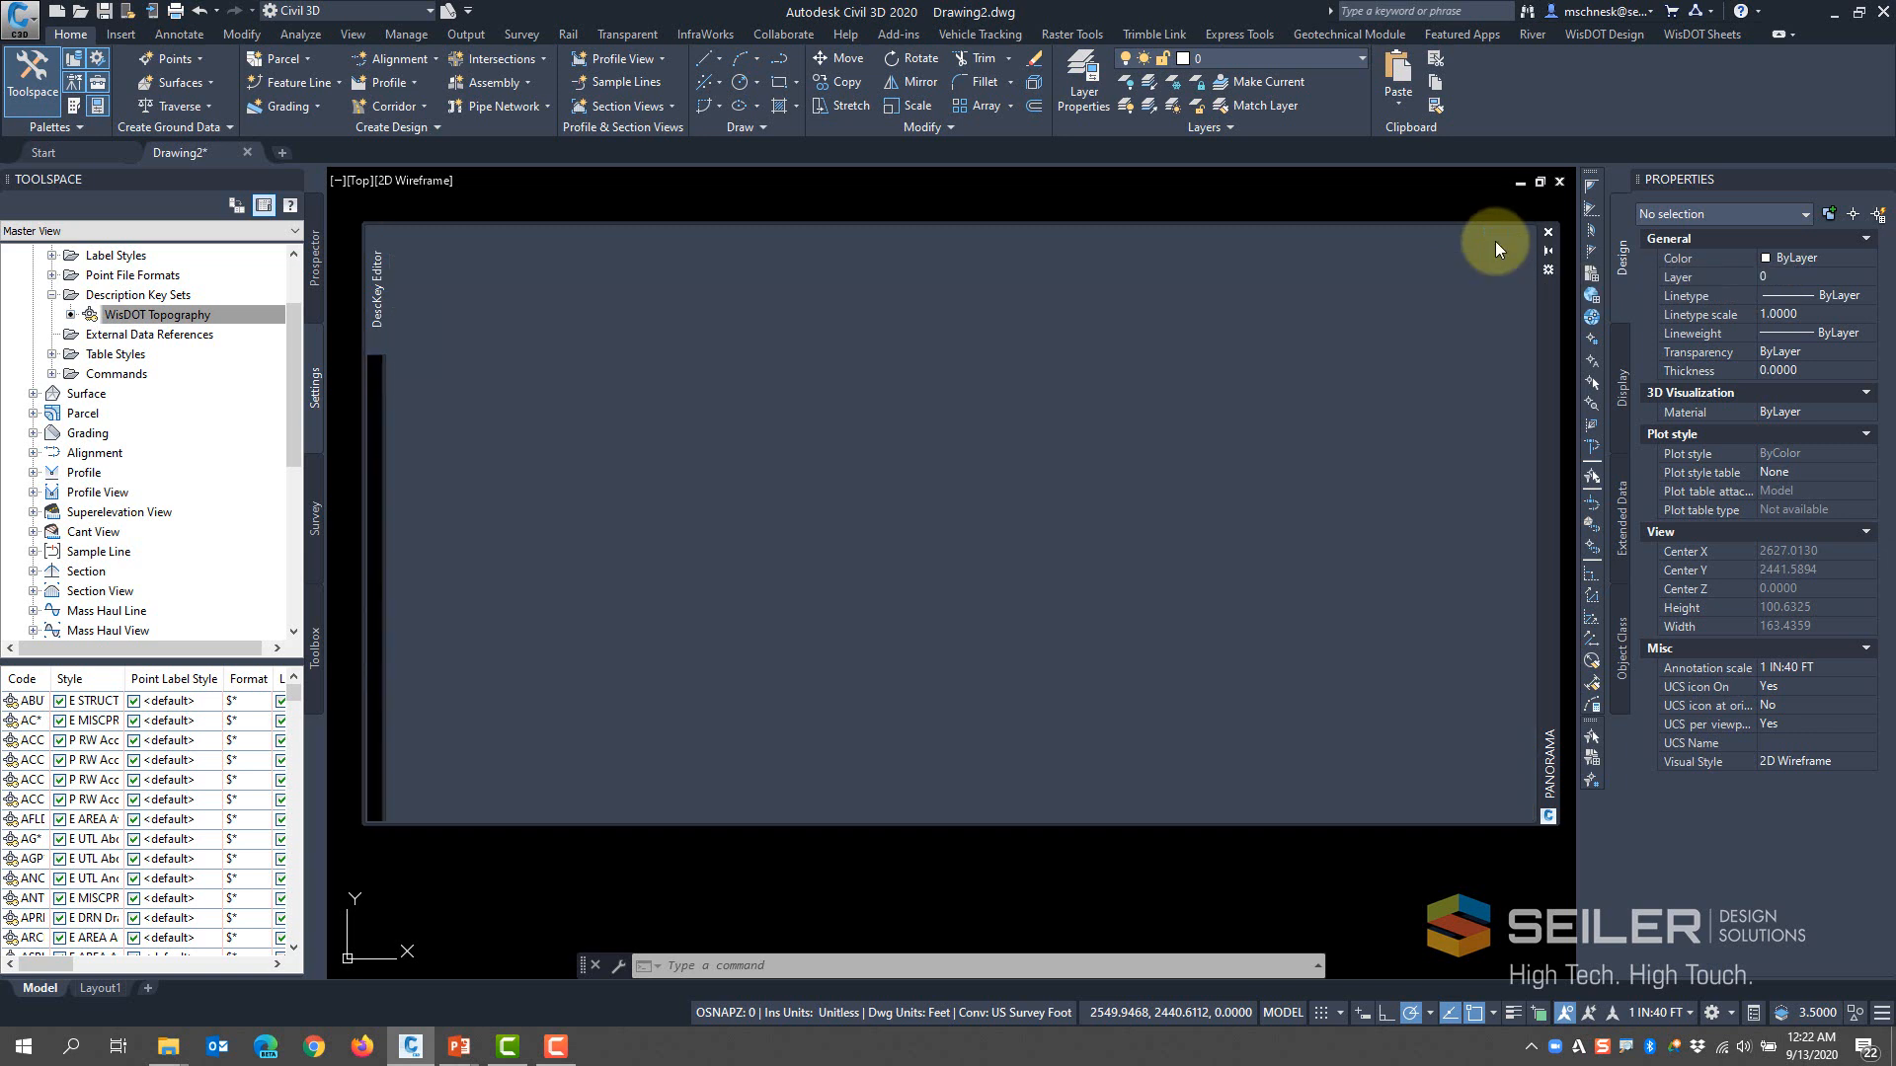
# Expand the survey figure styles in the drawing settings and look through the list
pyautogui.moveTo(293, 368); pyautogui.dragTo(294, 530)
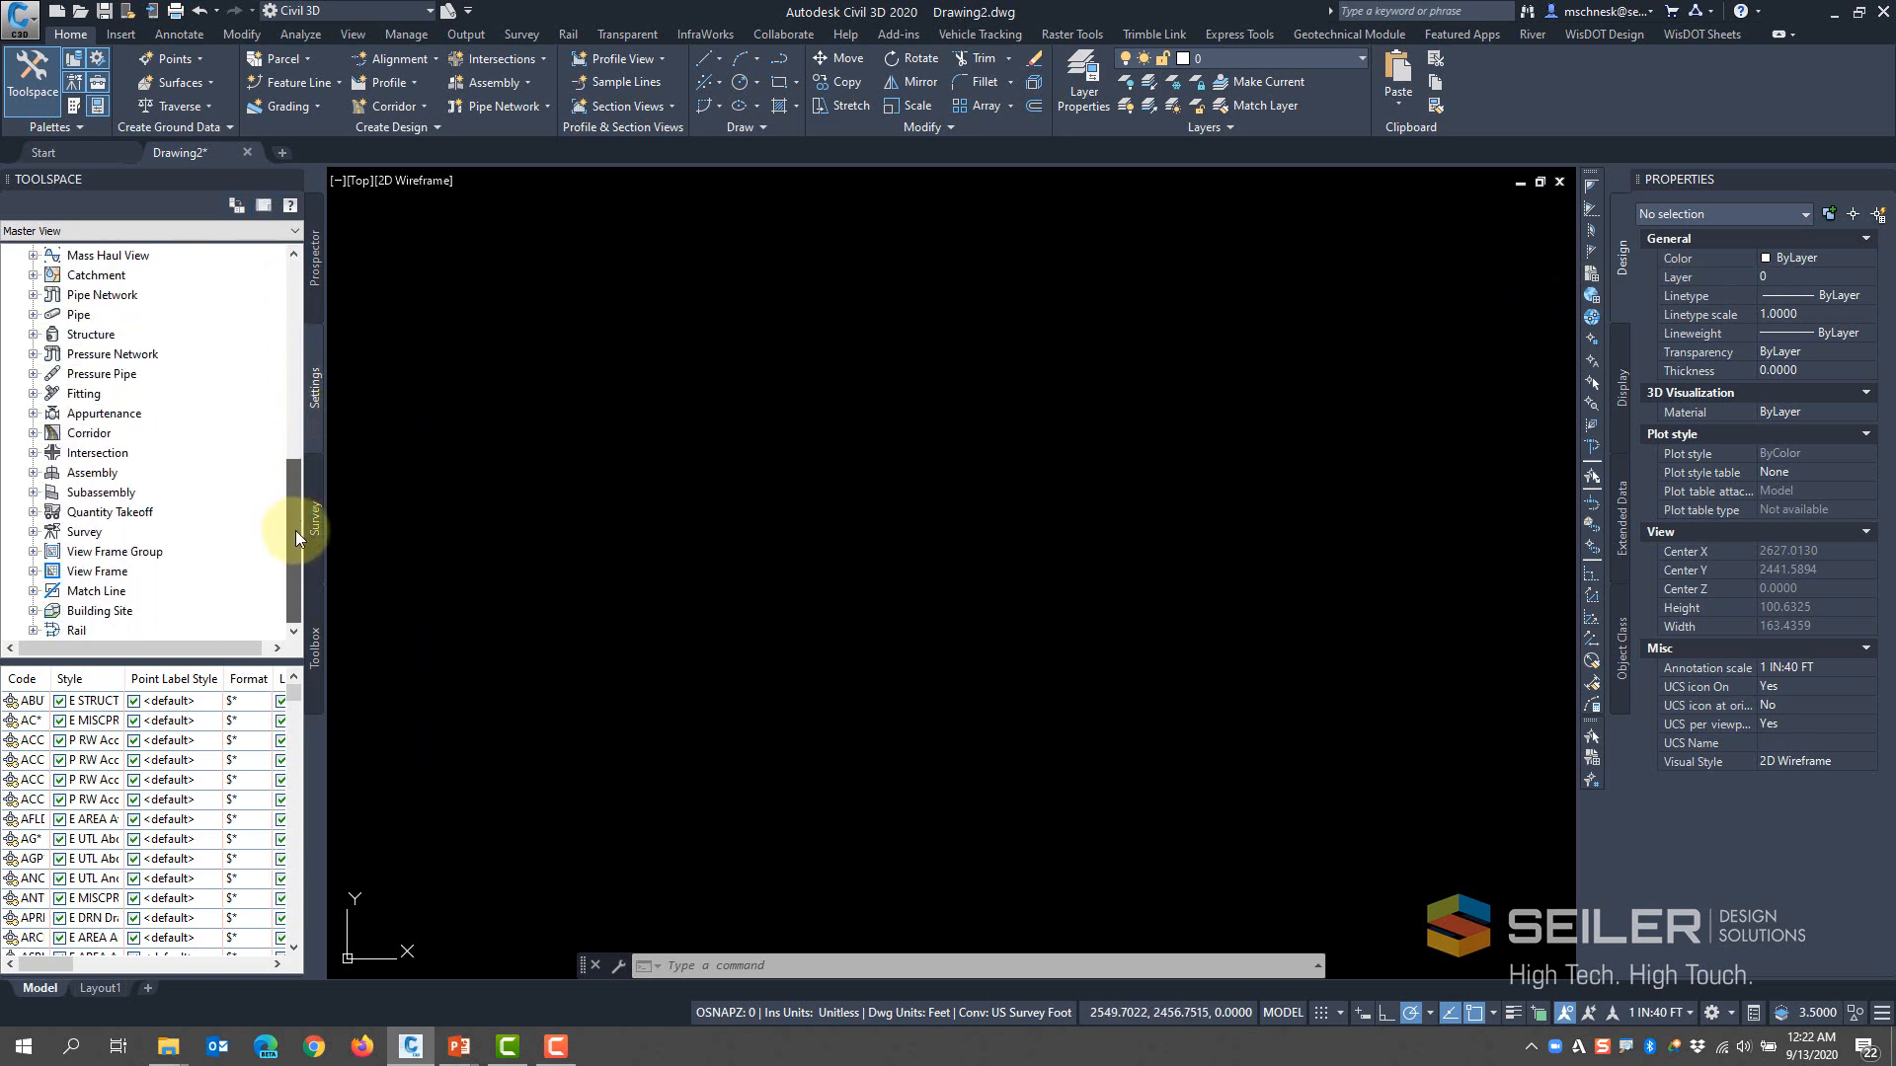
pyautogui.click(33, 532)
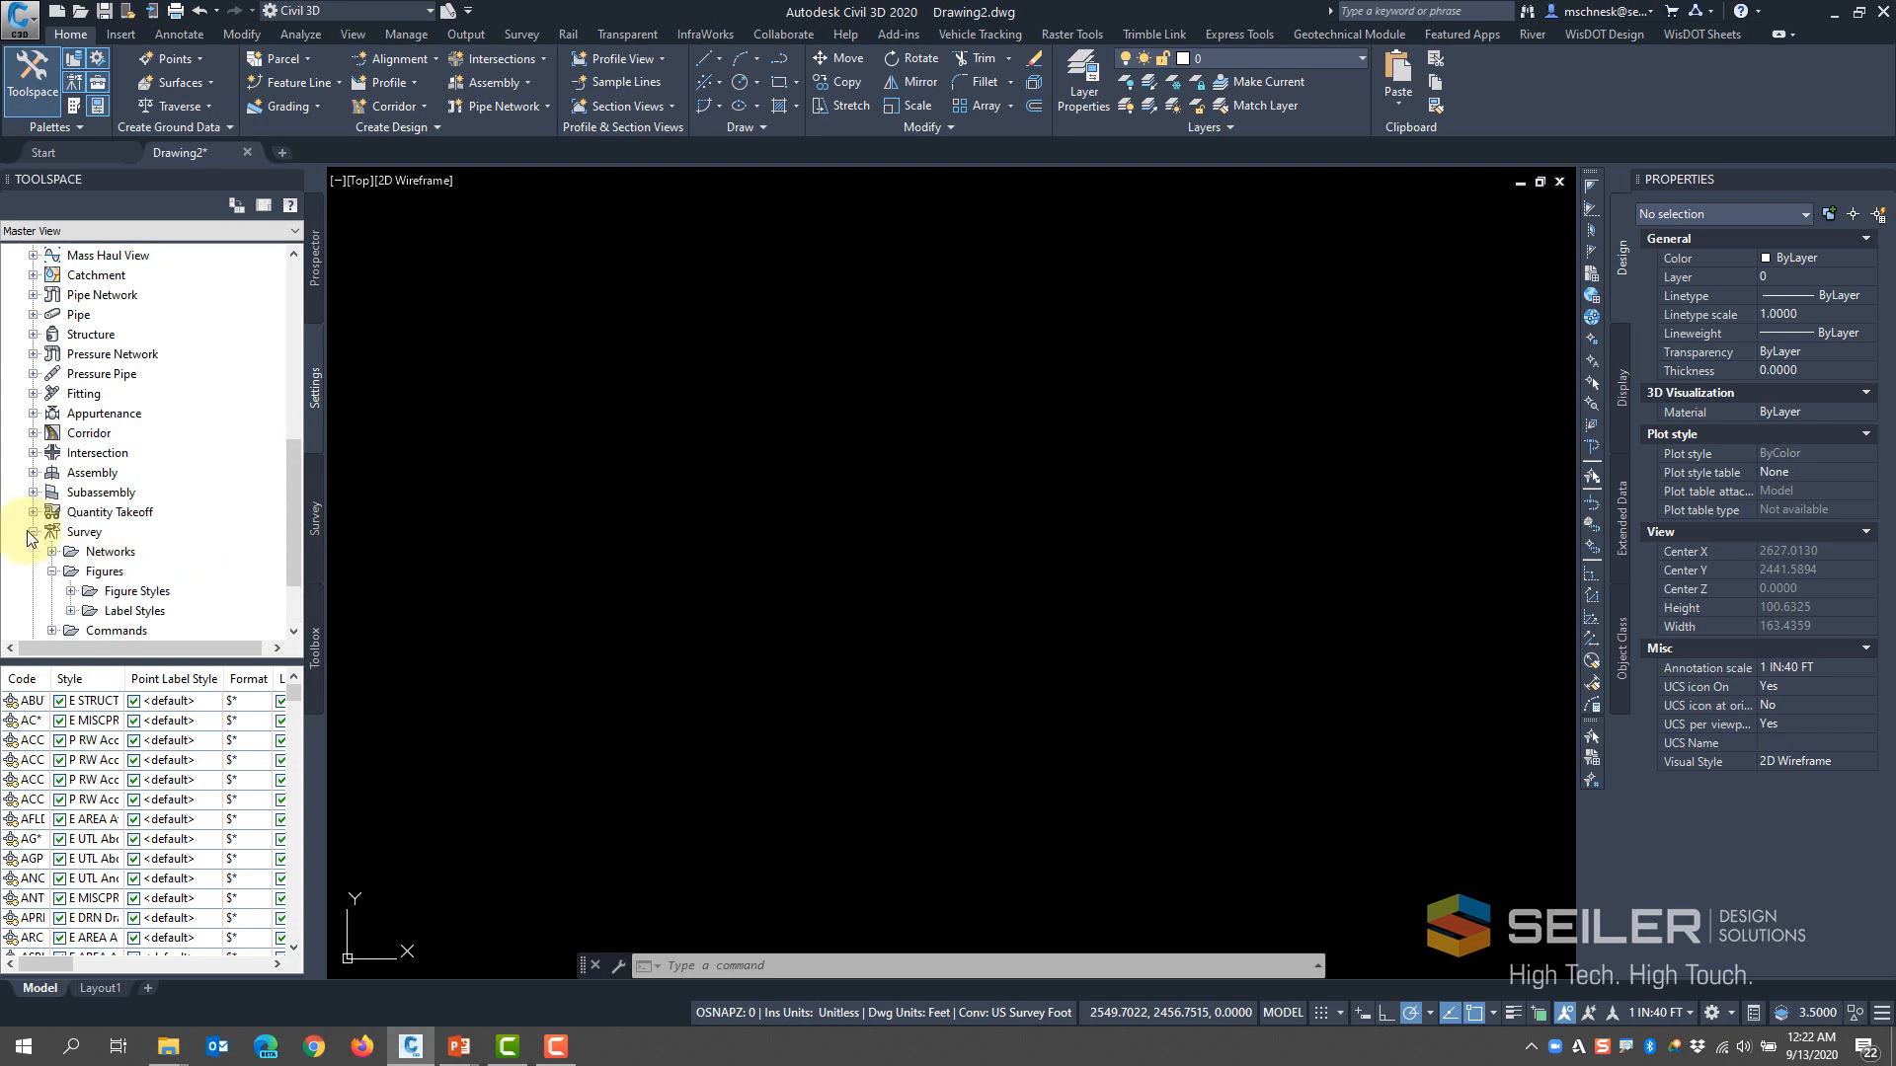
pyautogui.click(71, 591)
pyautogui.scroll(-4, 114, 359)
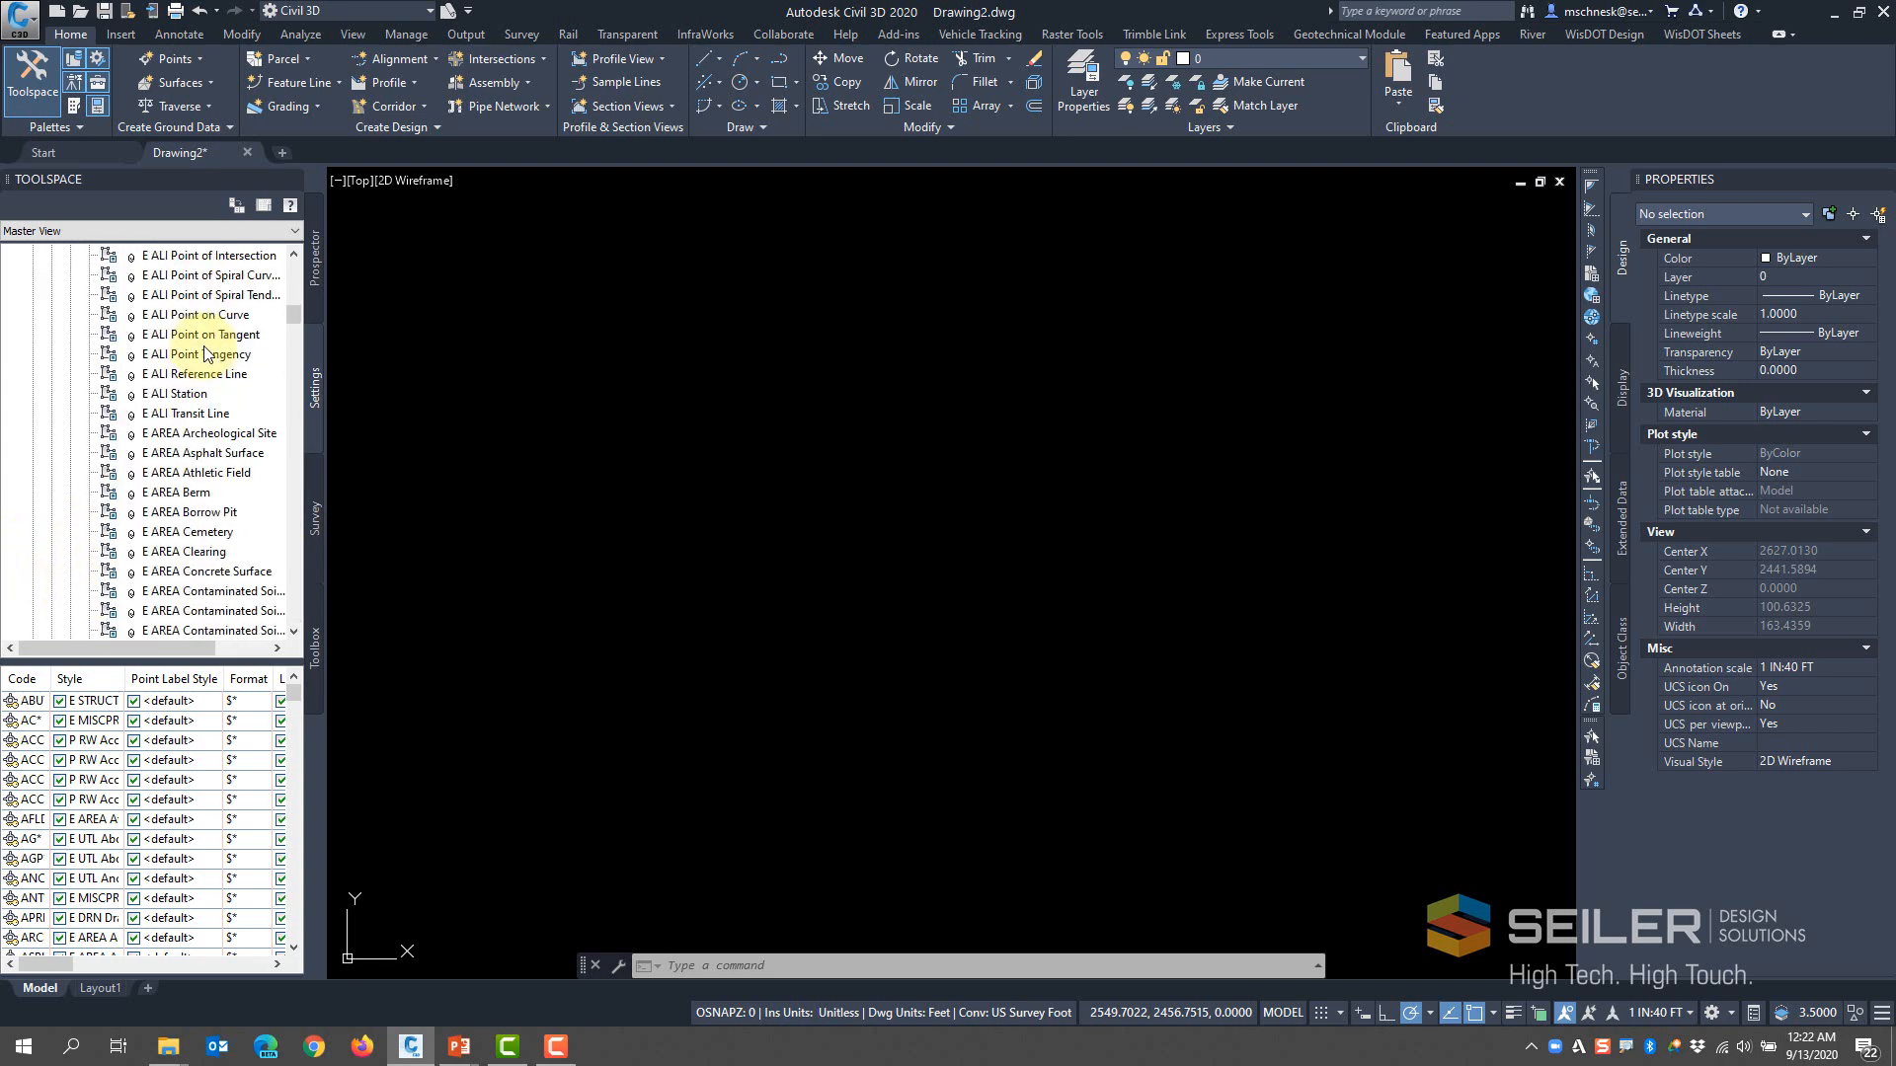
pyautogui.scroll(3, 197, 454)
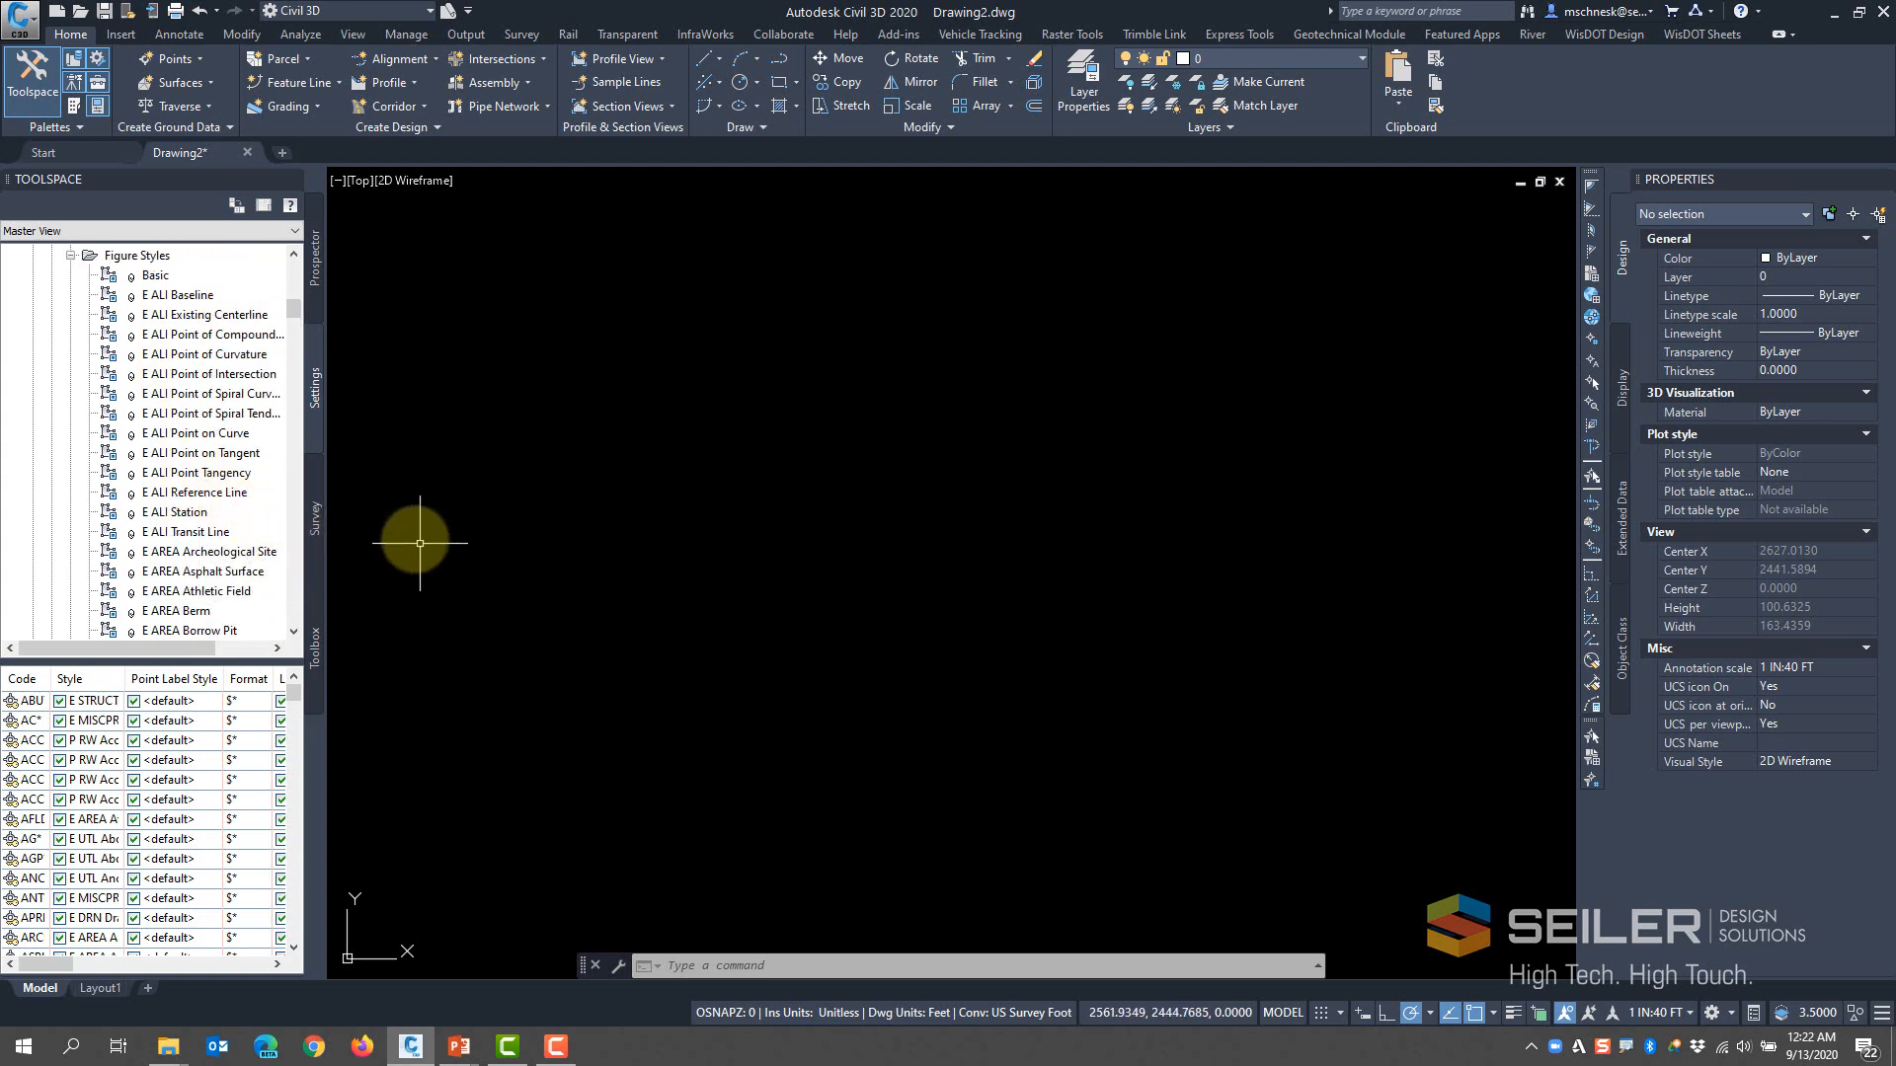
# Review the survey databases, figure prefix databases and linework code sets, and collapse the equipment databases
pyautogui.click(317, 500)
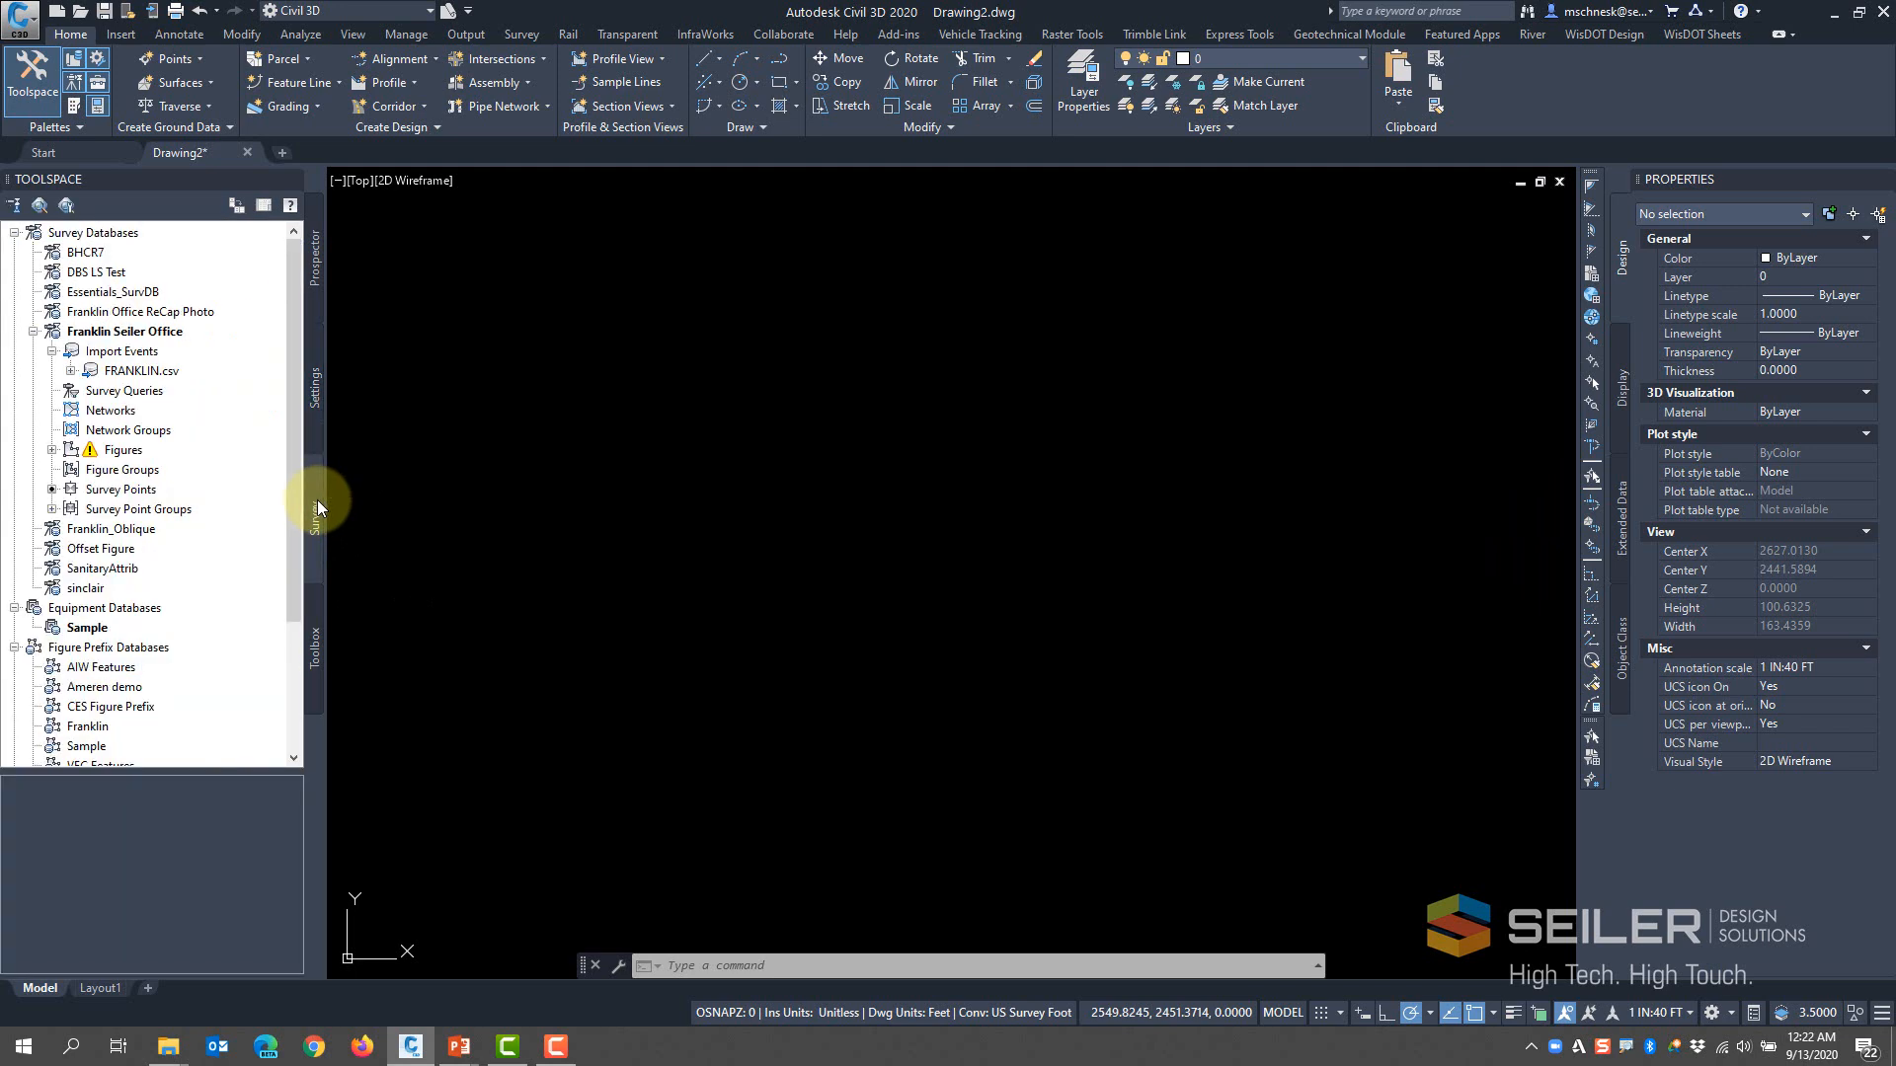
pyautogui.scroll(-3, 237, 520)
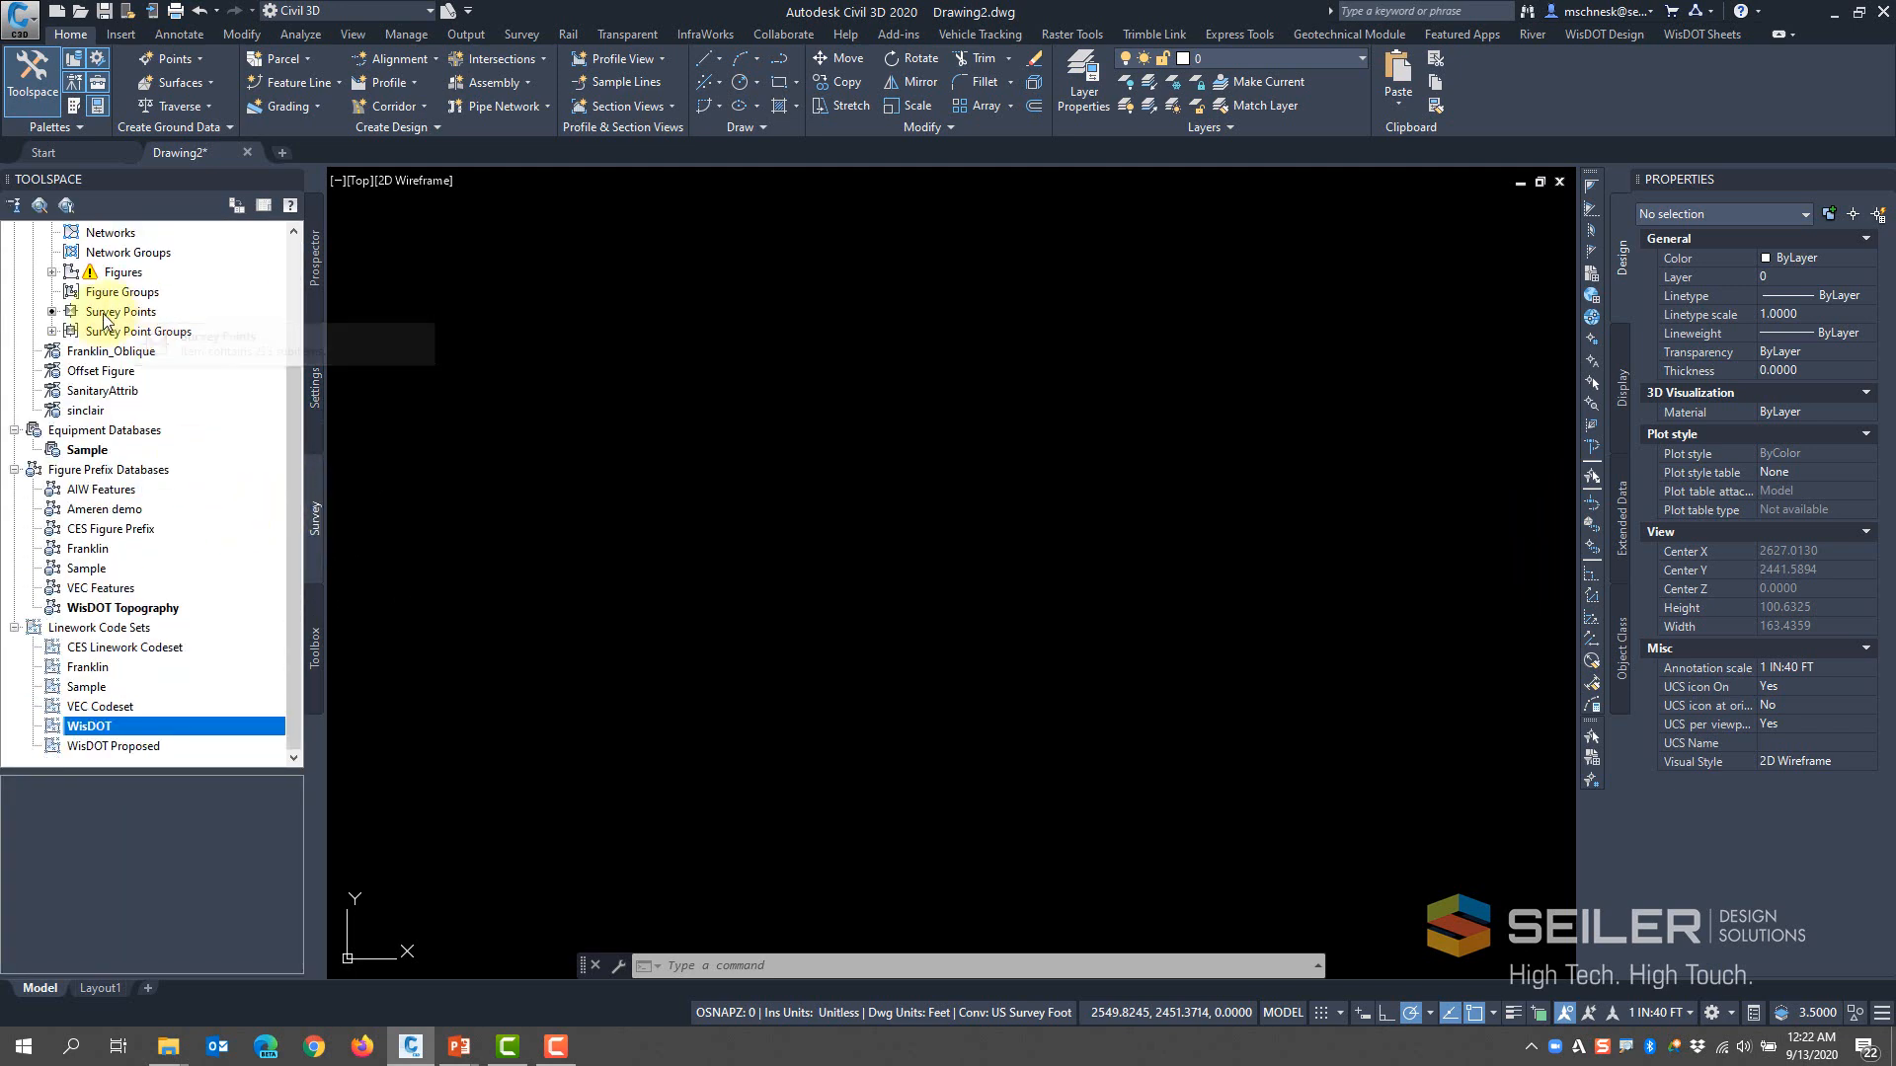
pyautogui.scroll(3, 106, 296)
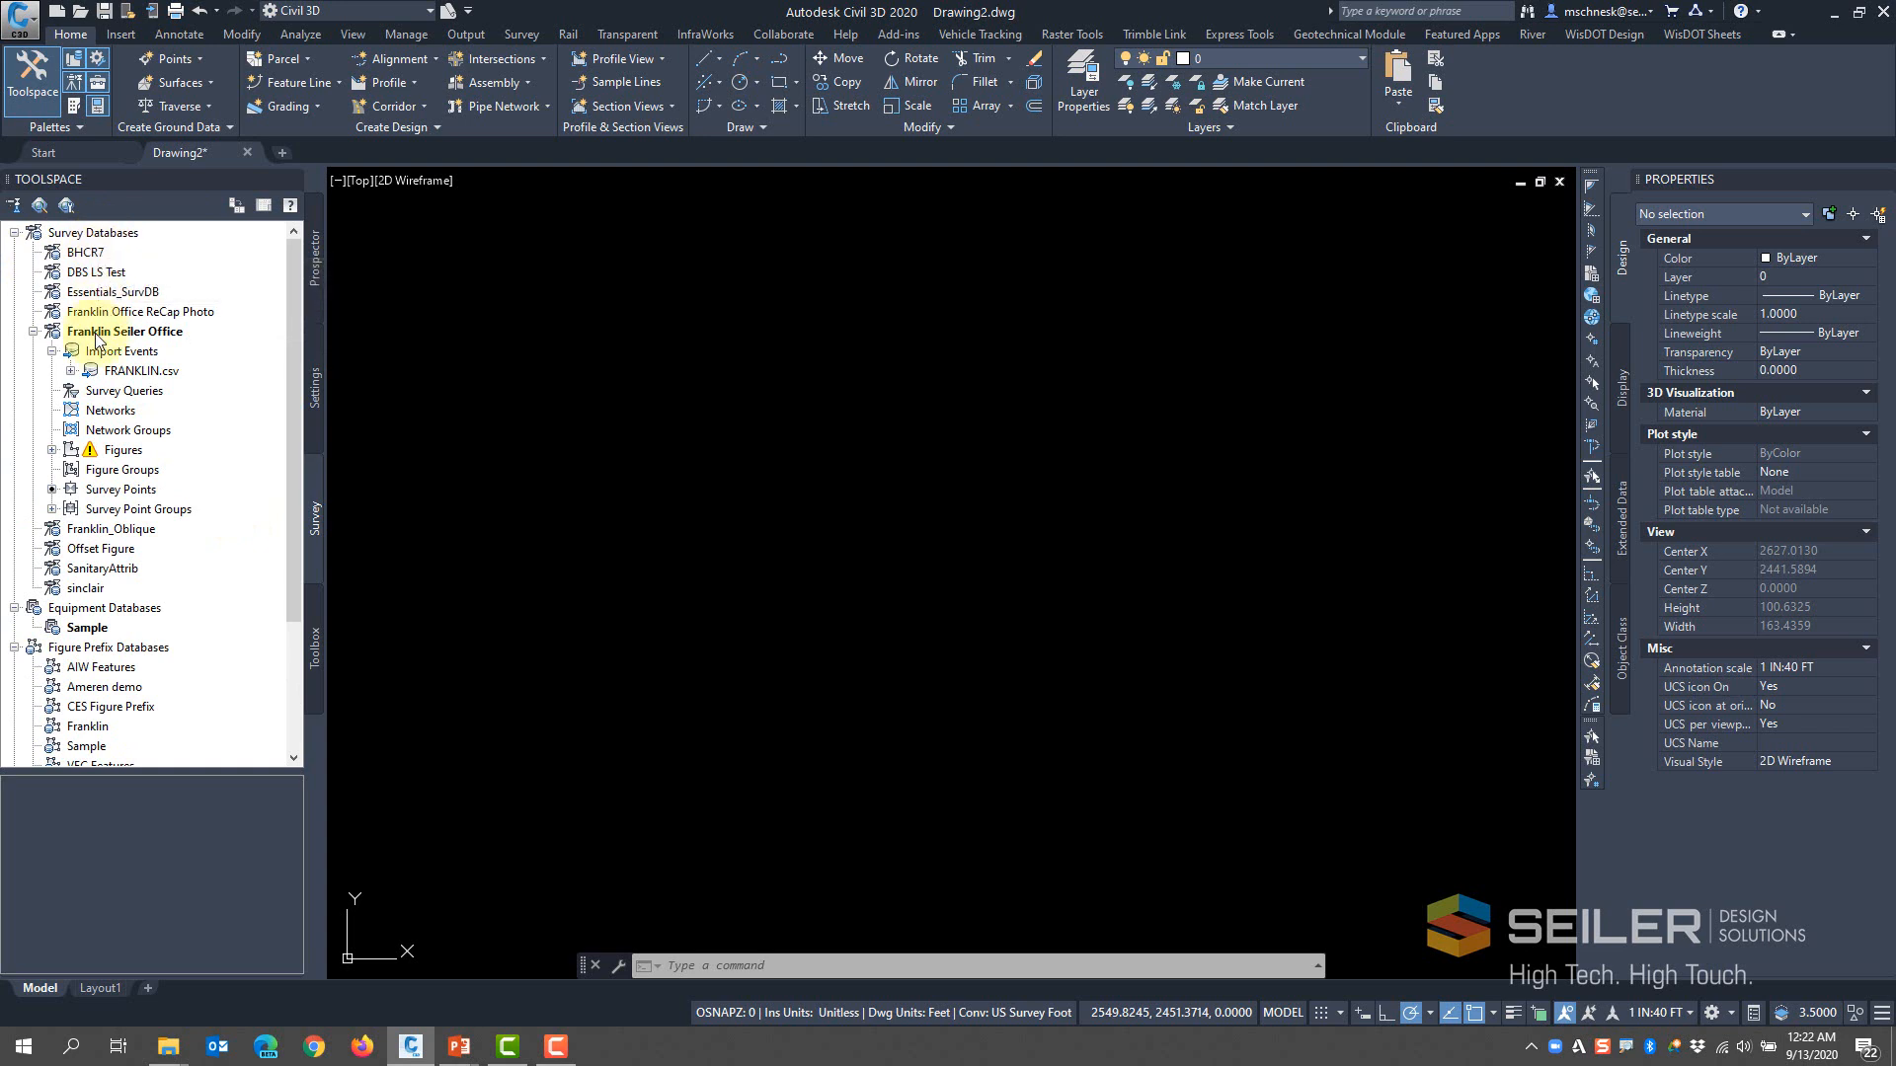
pyautogui.scroll(-3, 109, 355)
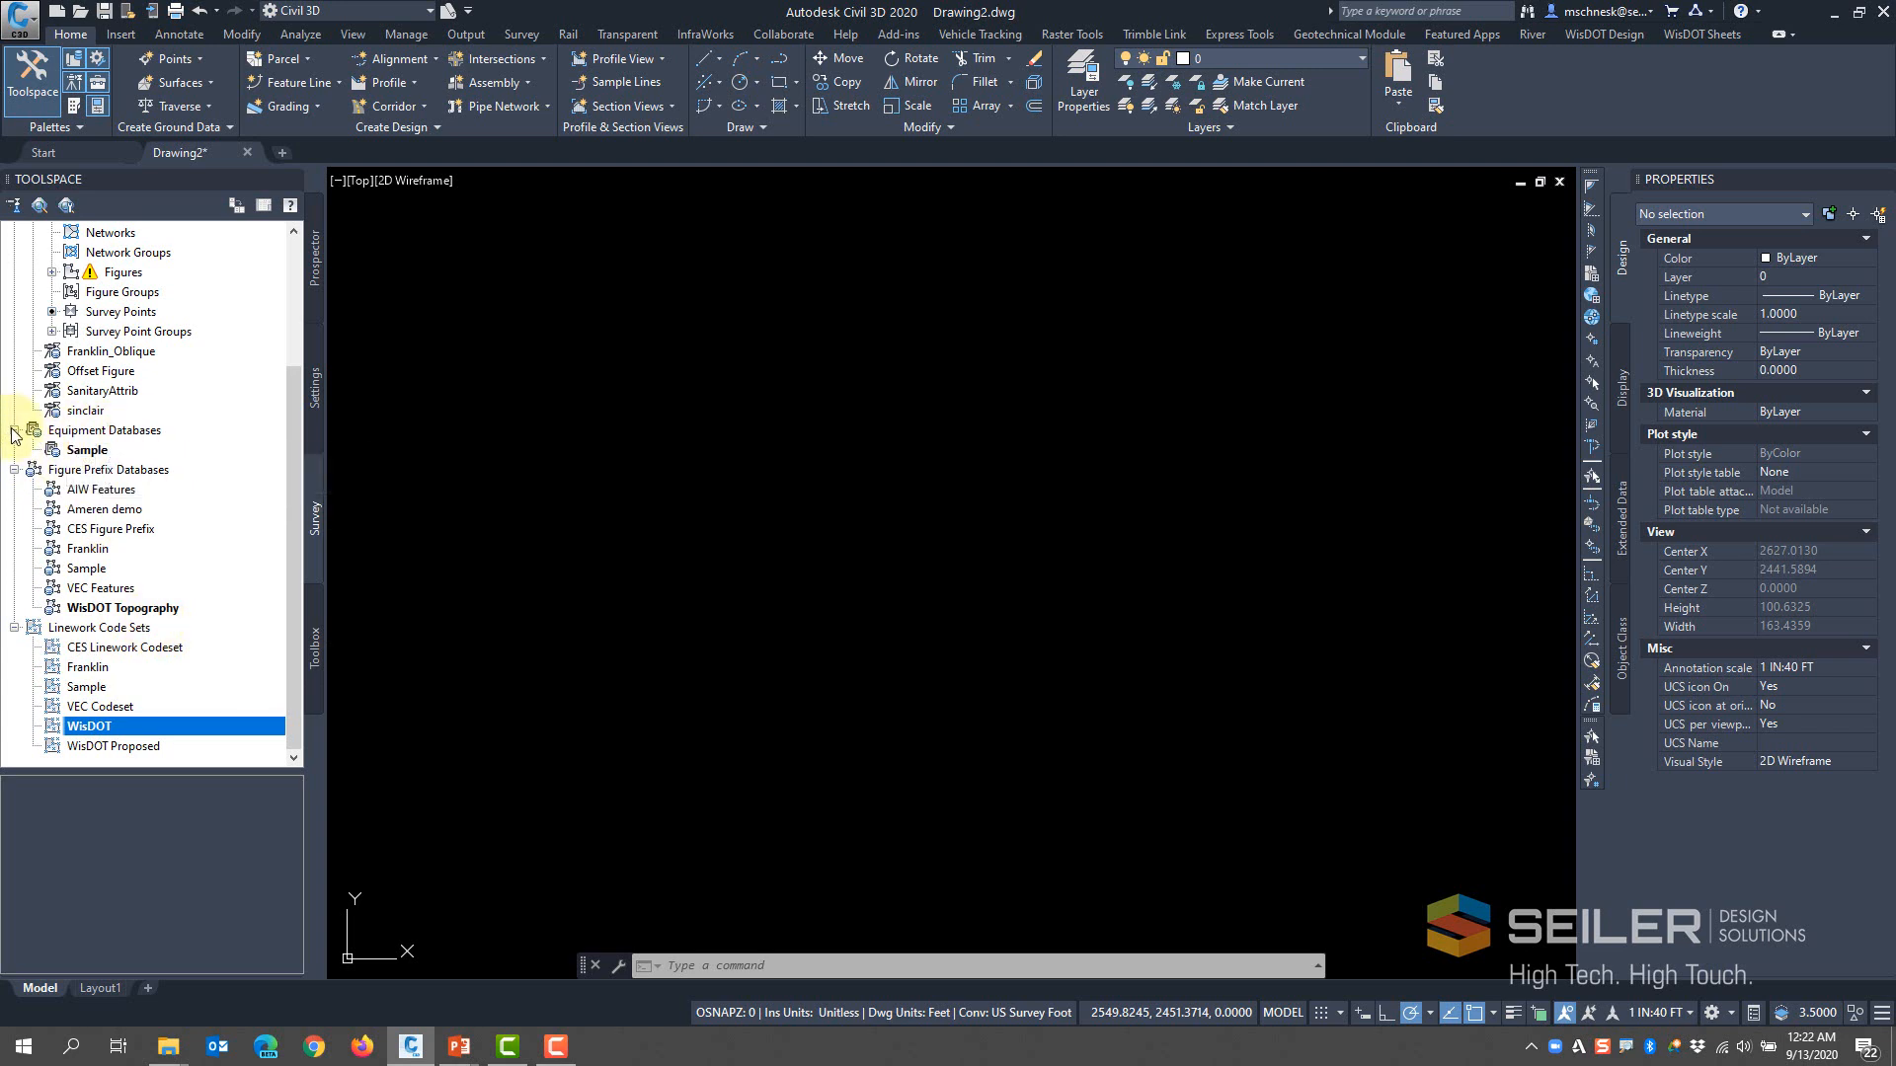
pyautogui.doubleClick(119, 433)
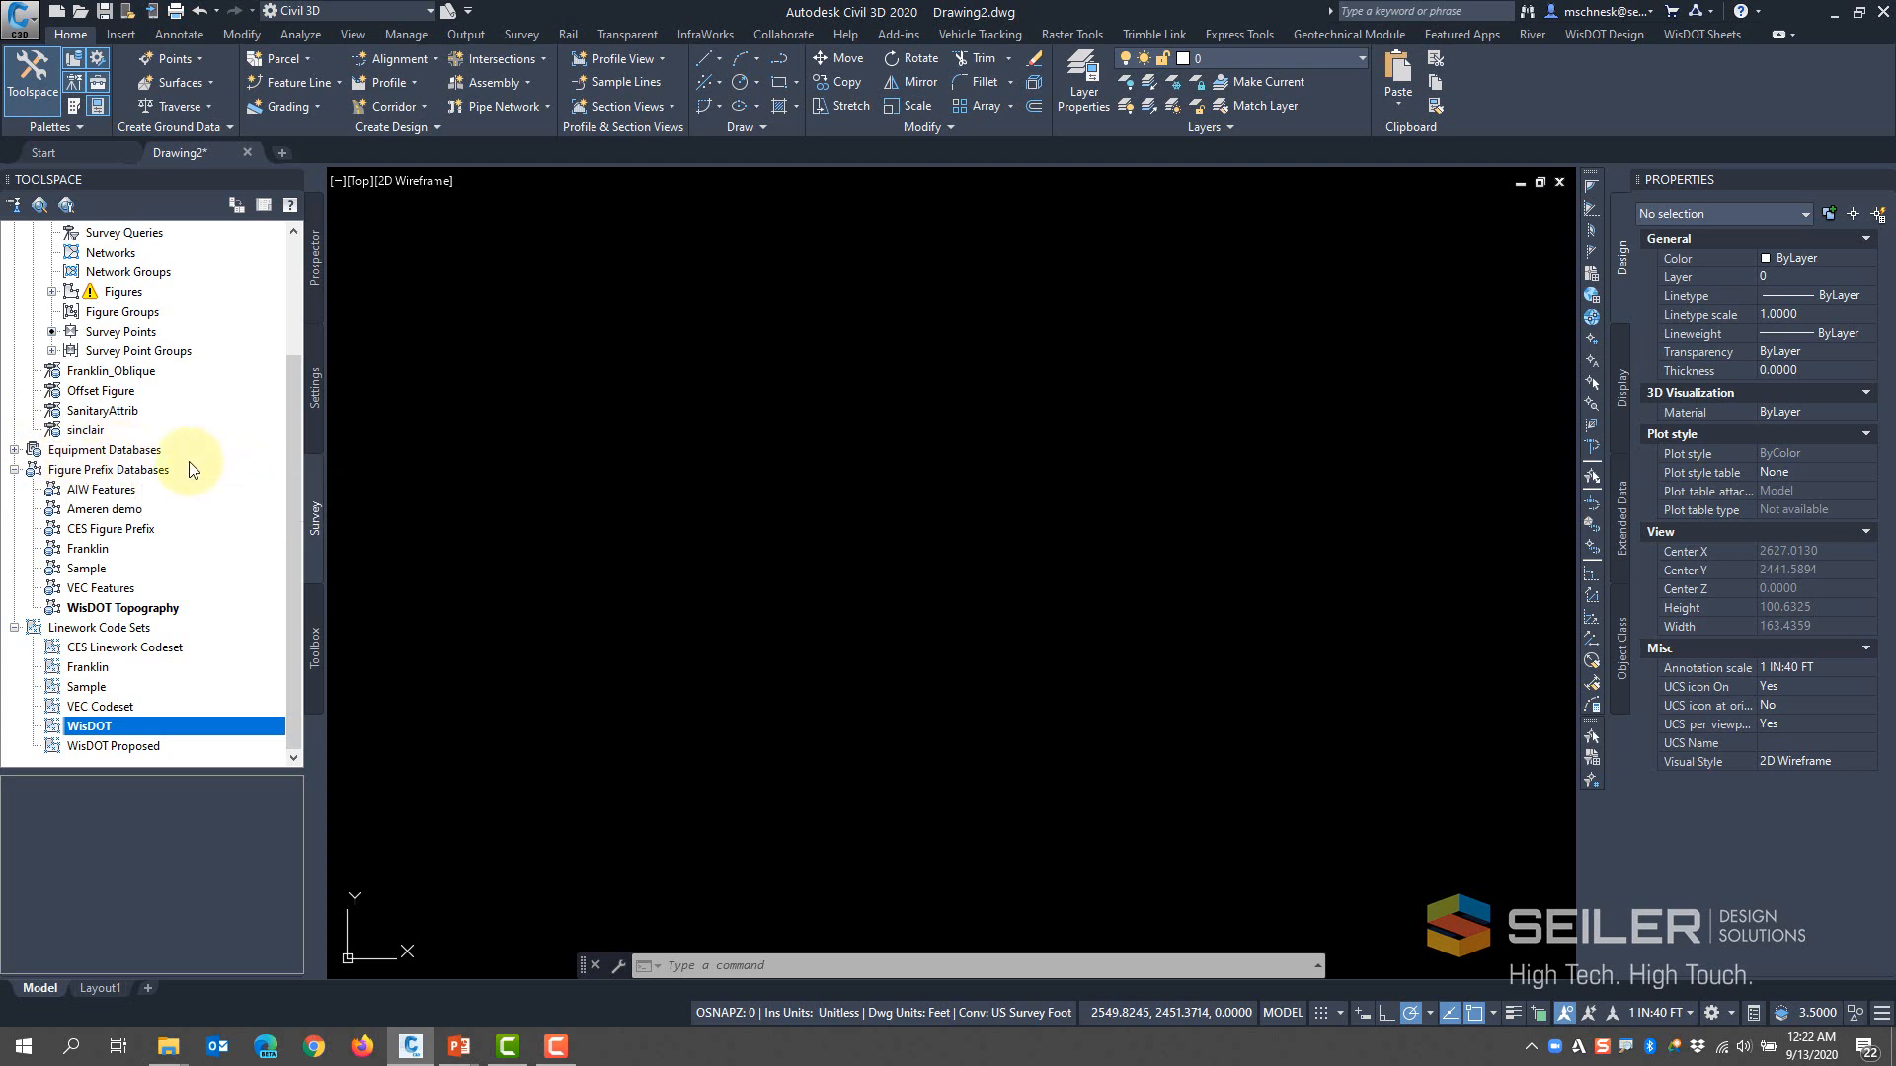
# Open the WisDOT Topography figure prefix database for managing and look through its prefixes
pyautogui.rightClick(155, 612)
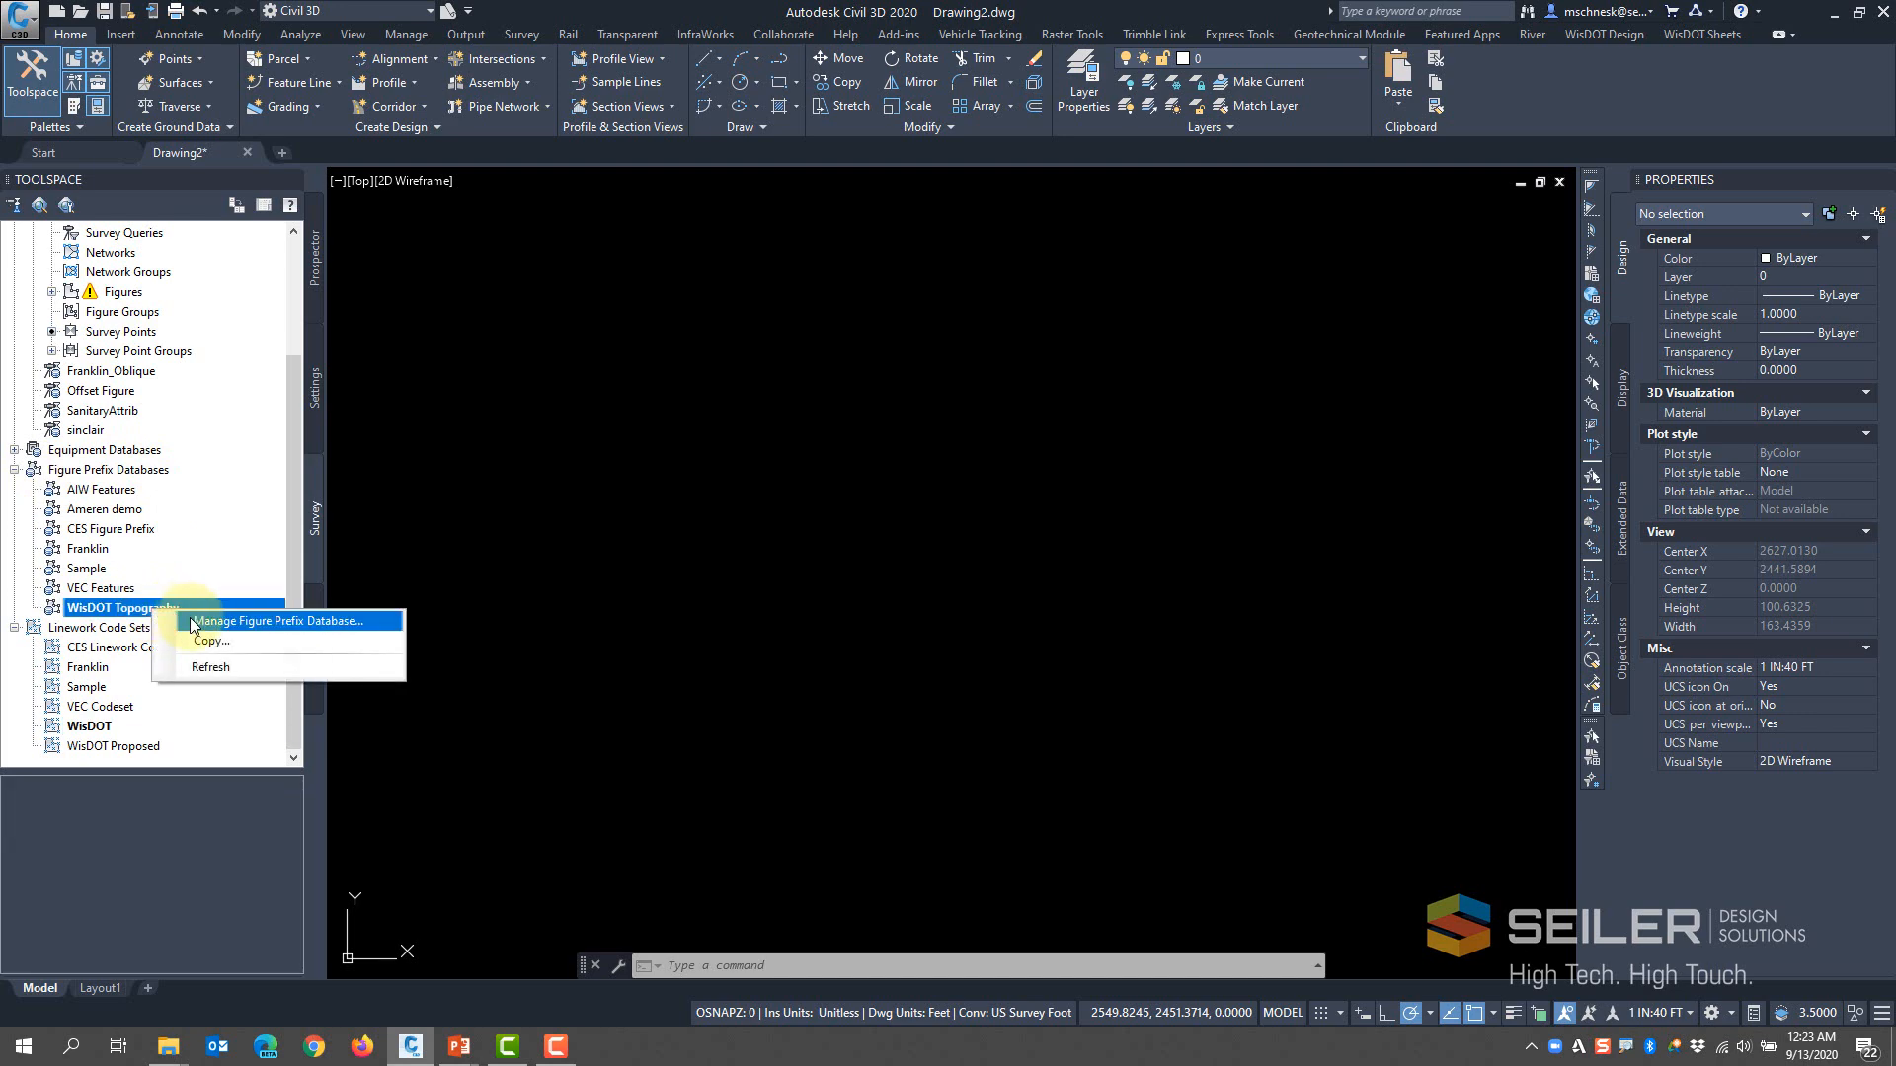
pyautogui.click(192, 622)
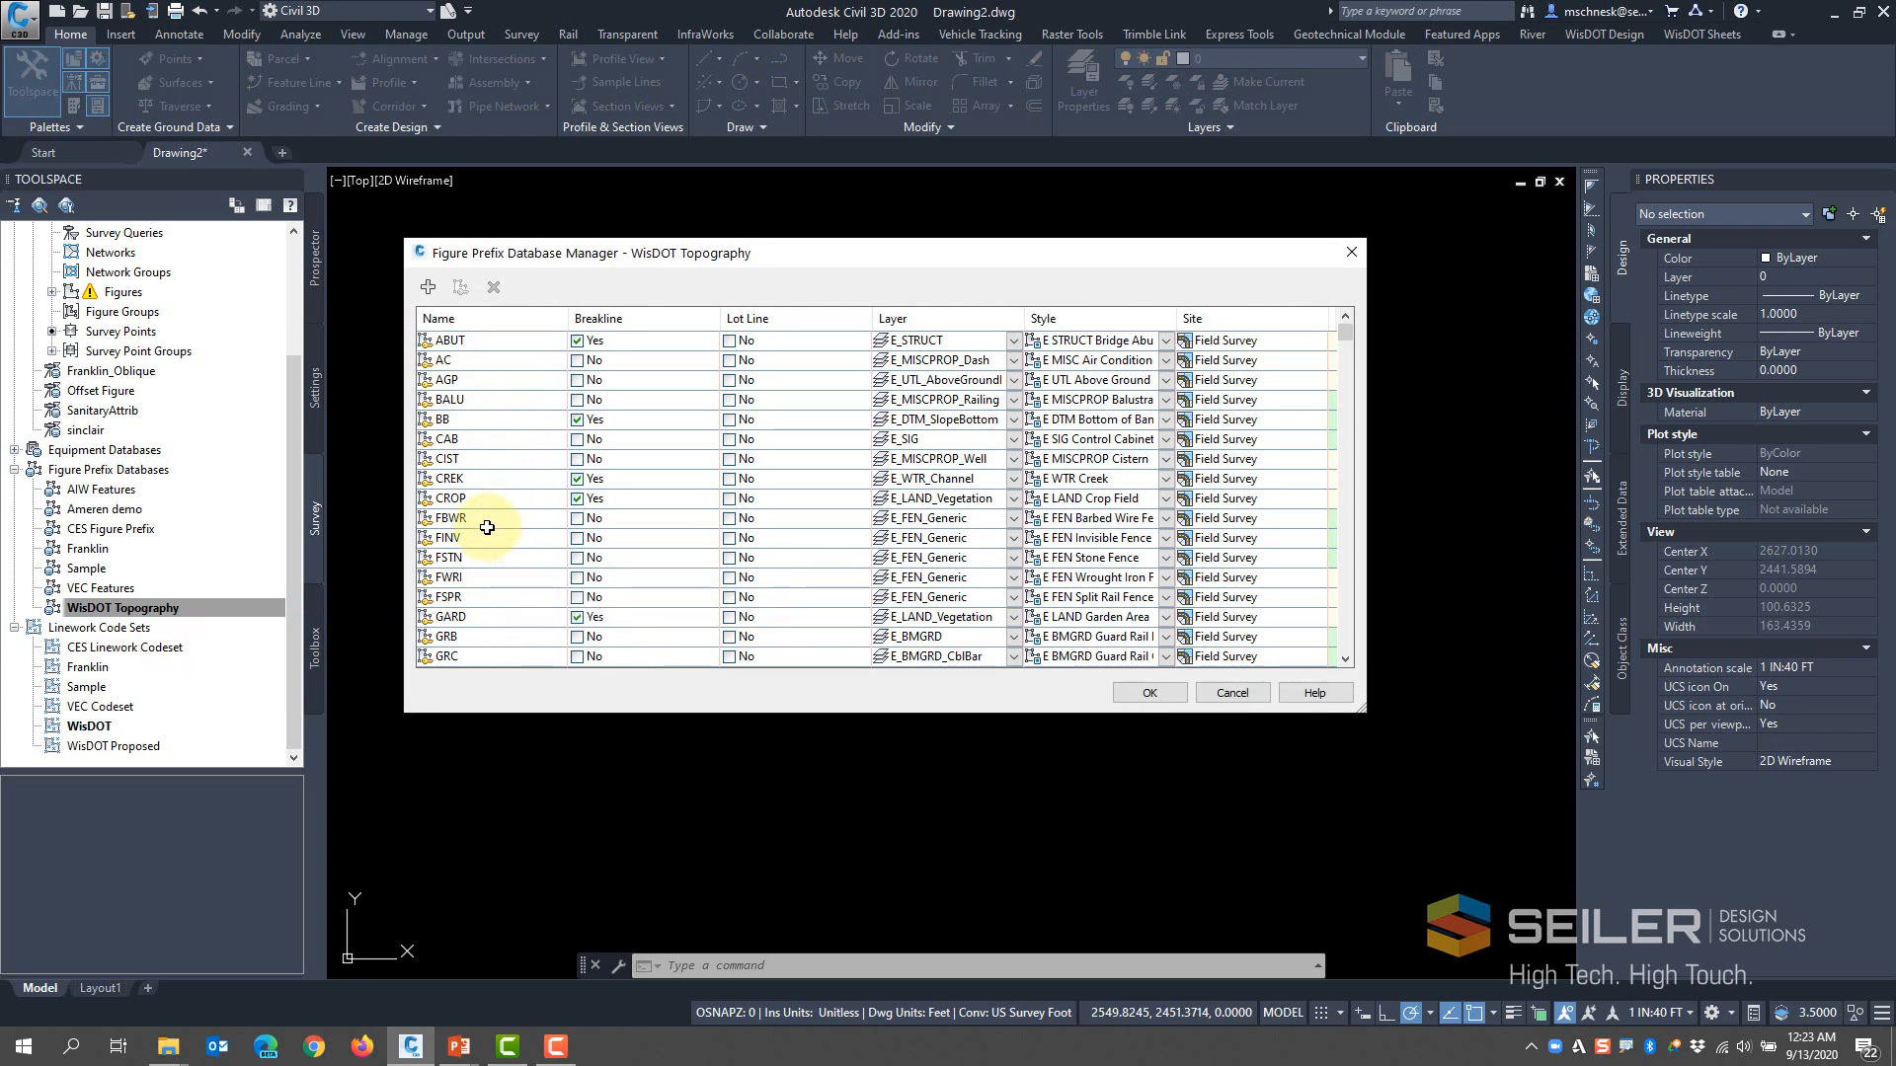
pyautogui.scroll(-3, 487, 528)
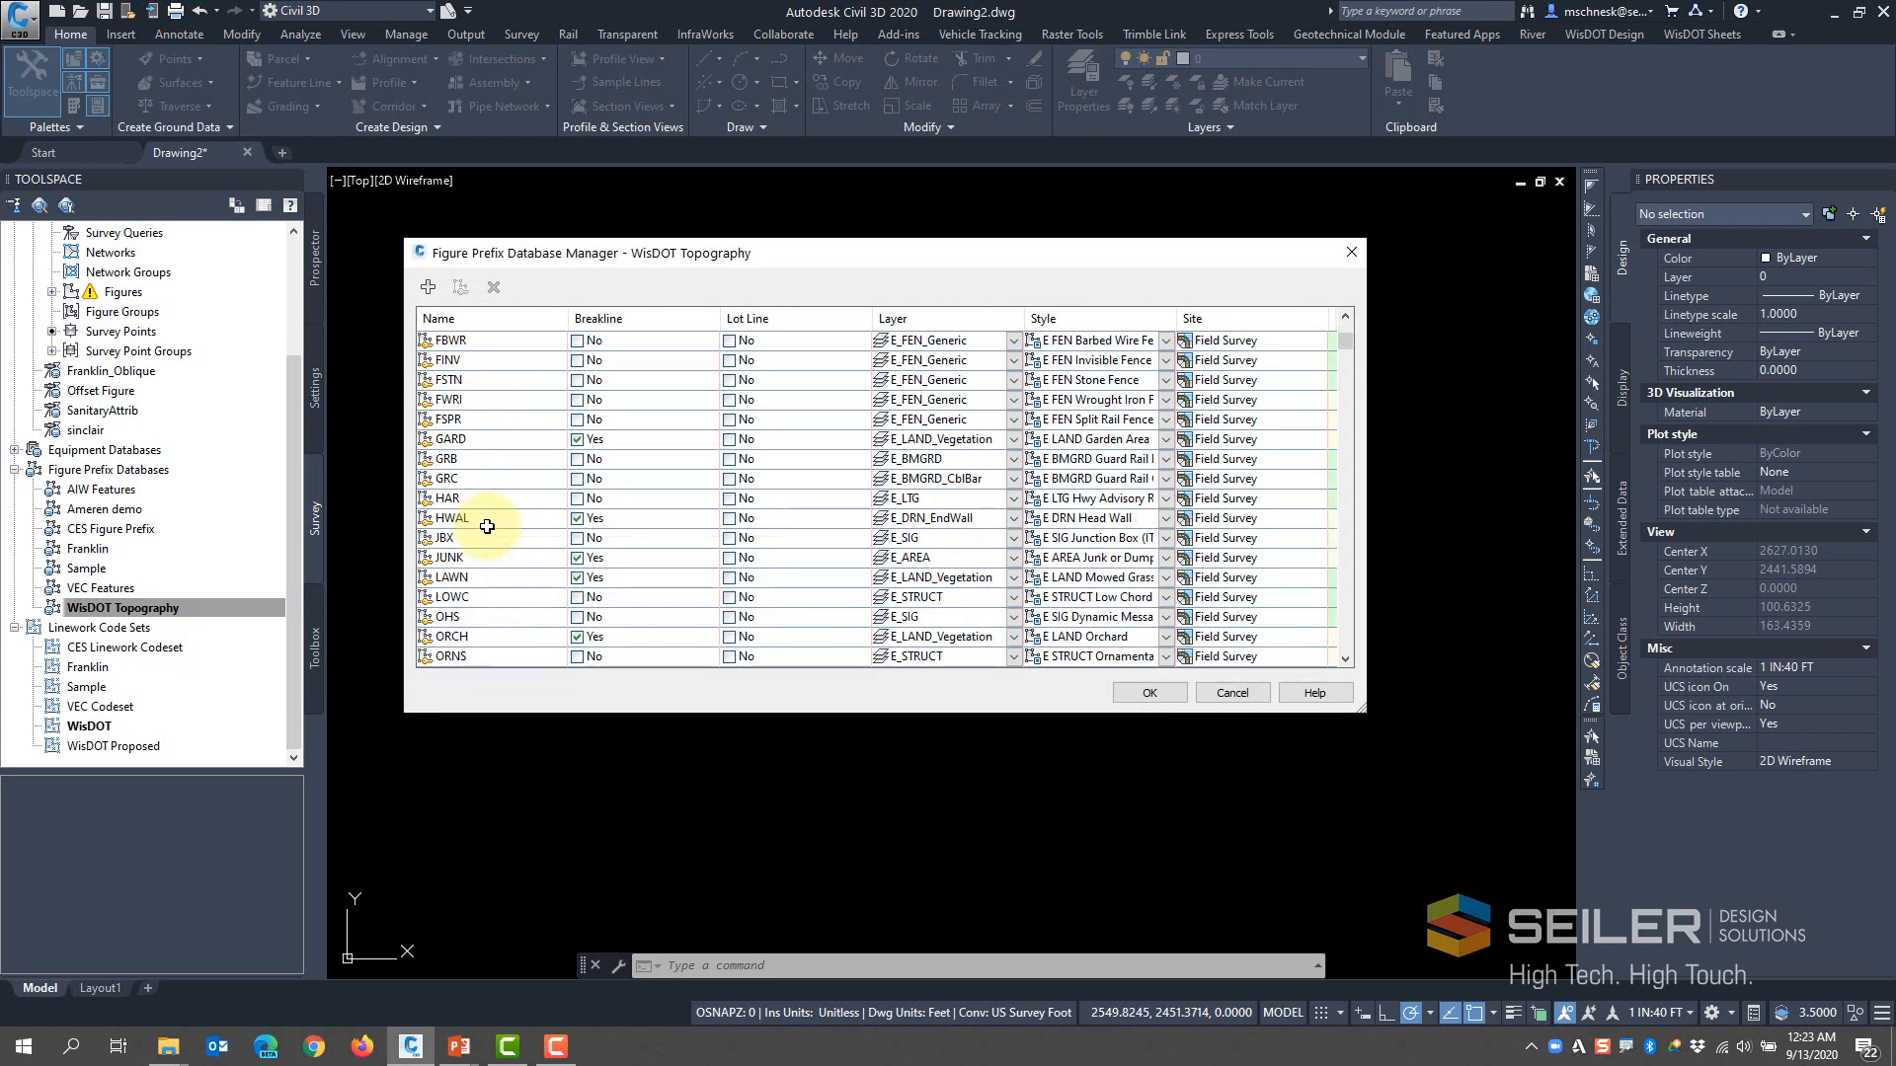
pyautogui.scroll(-5, 487, 523)
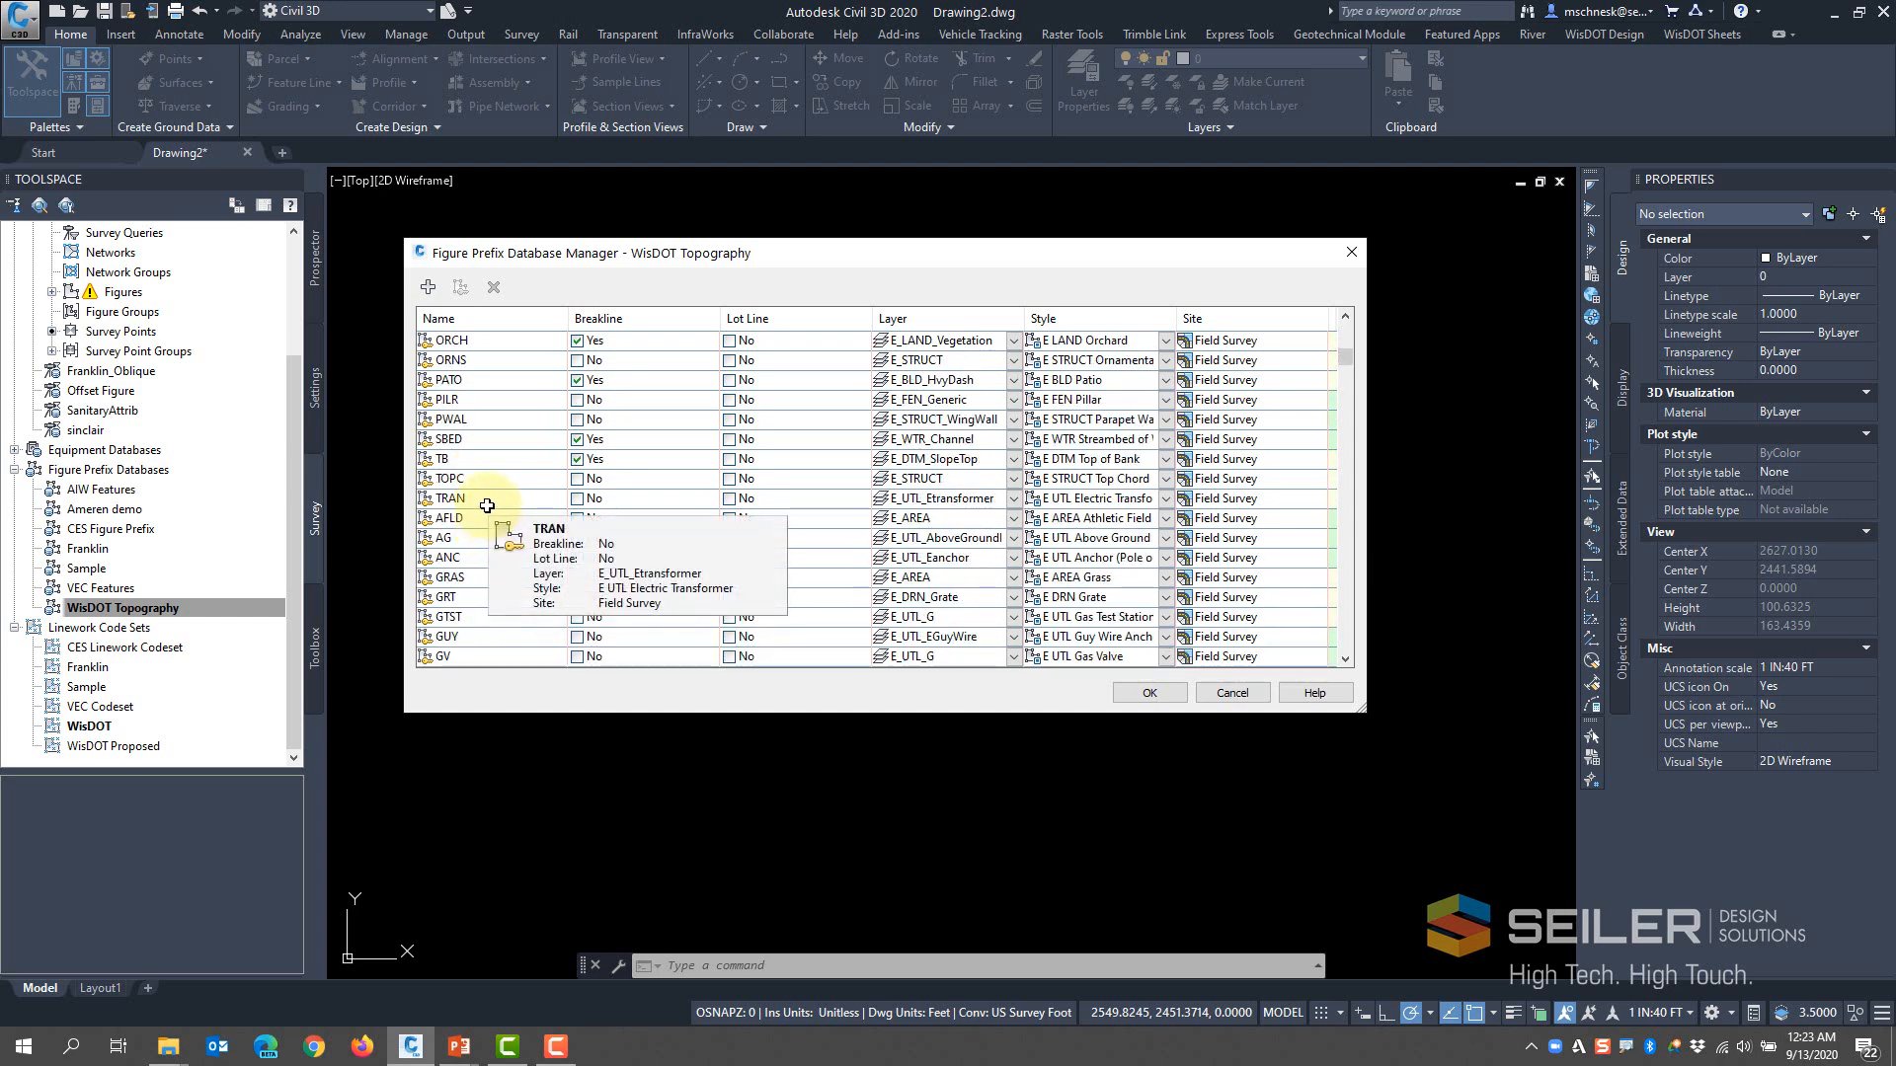
# Sort the figure prefixes by name and examine the PIER entry, closing the database manager without saving
pyautogui.click(471, 318)
pyautogui.scroll(-4, 512, 474)
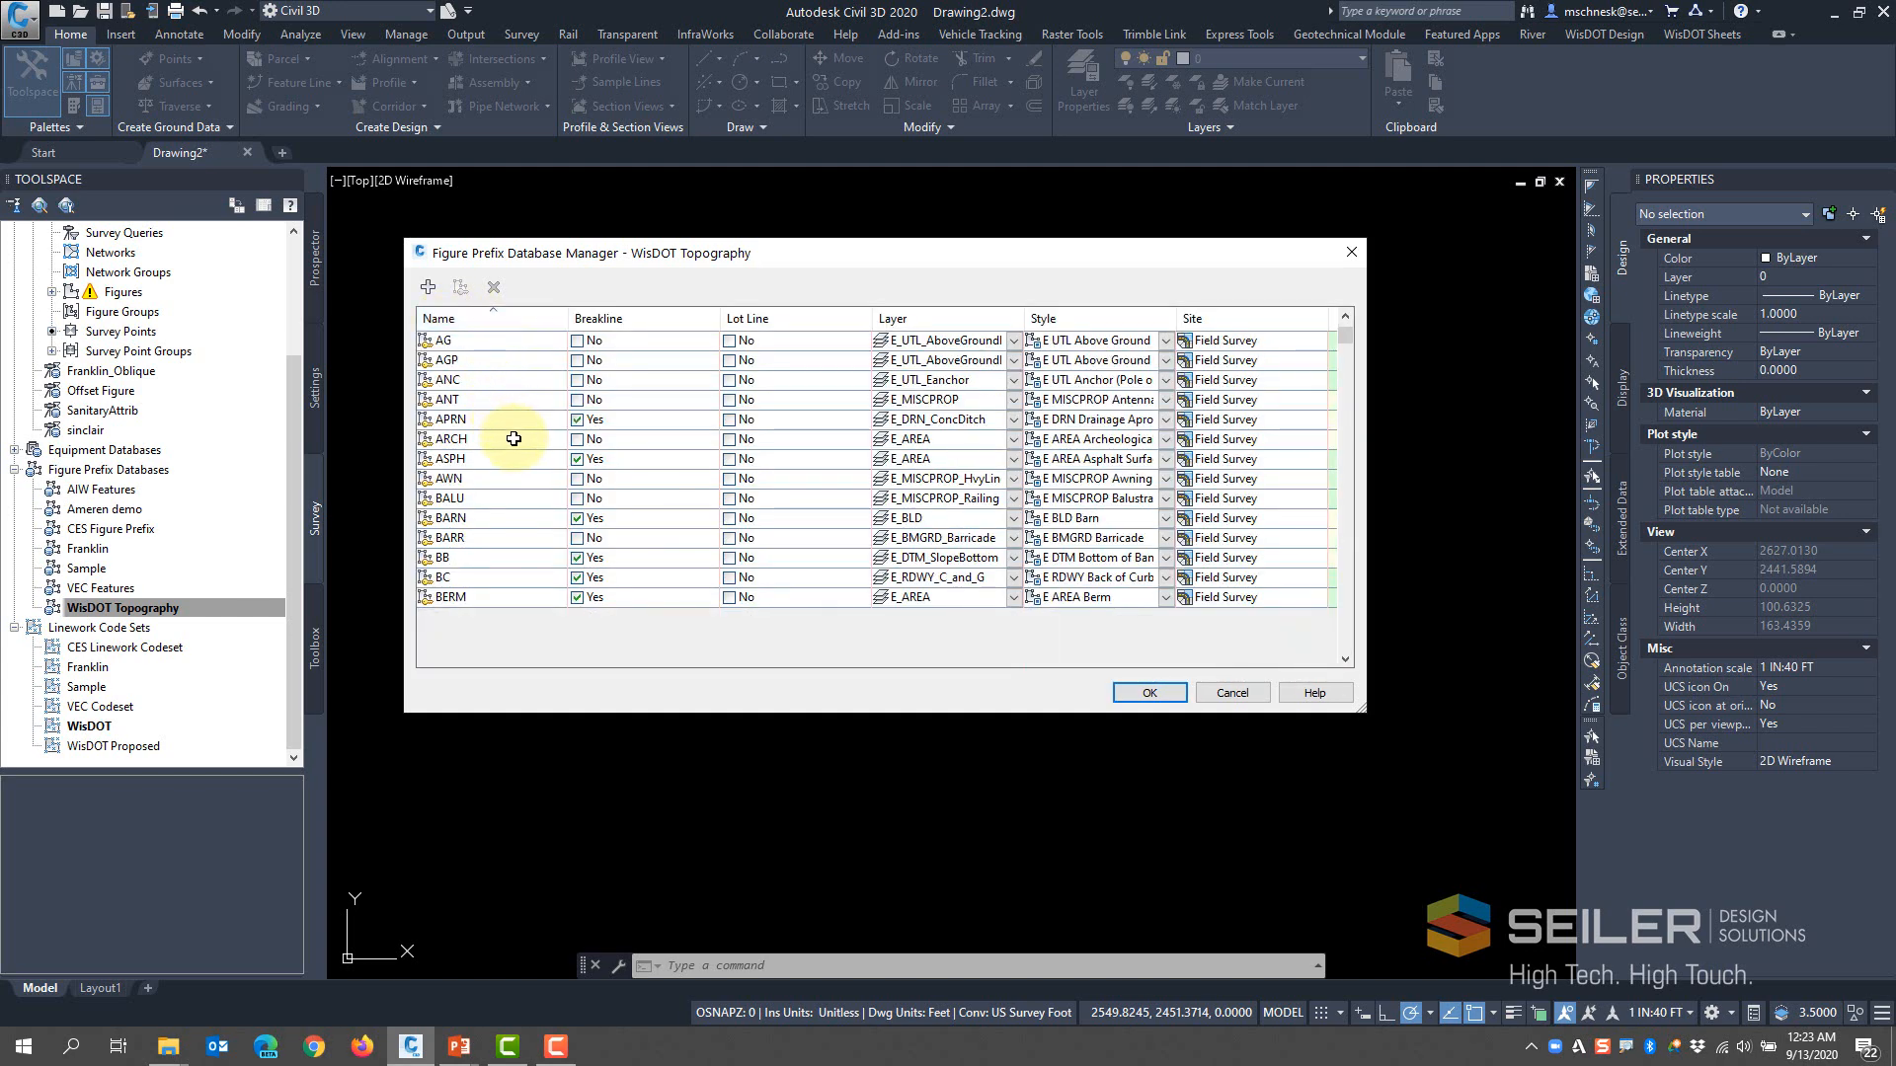
pyautogui.scroll(-3, 514, 475)
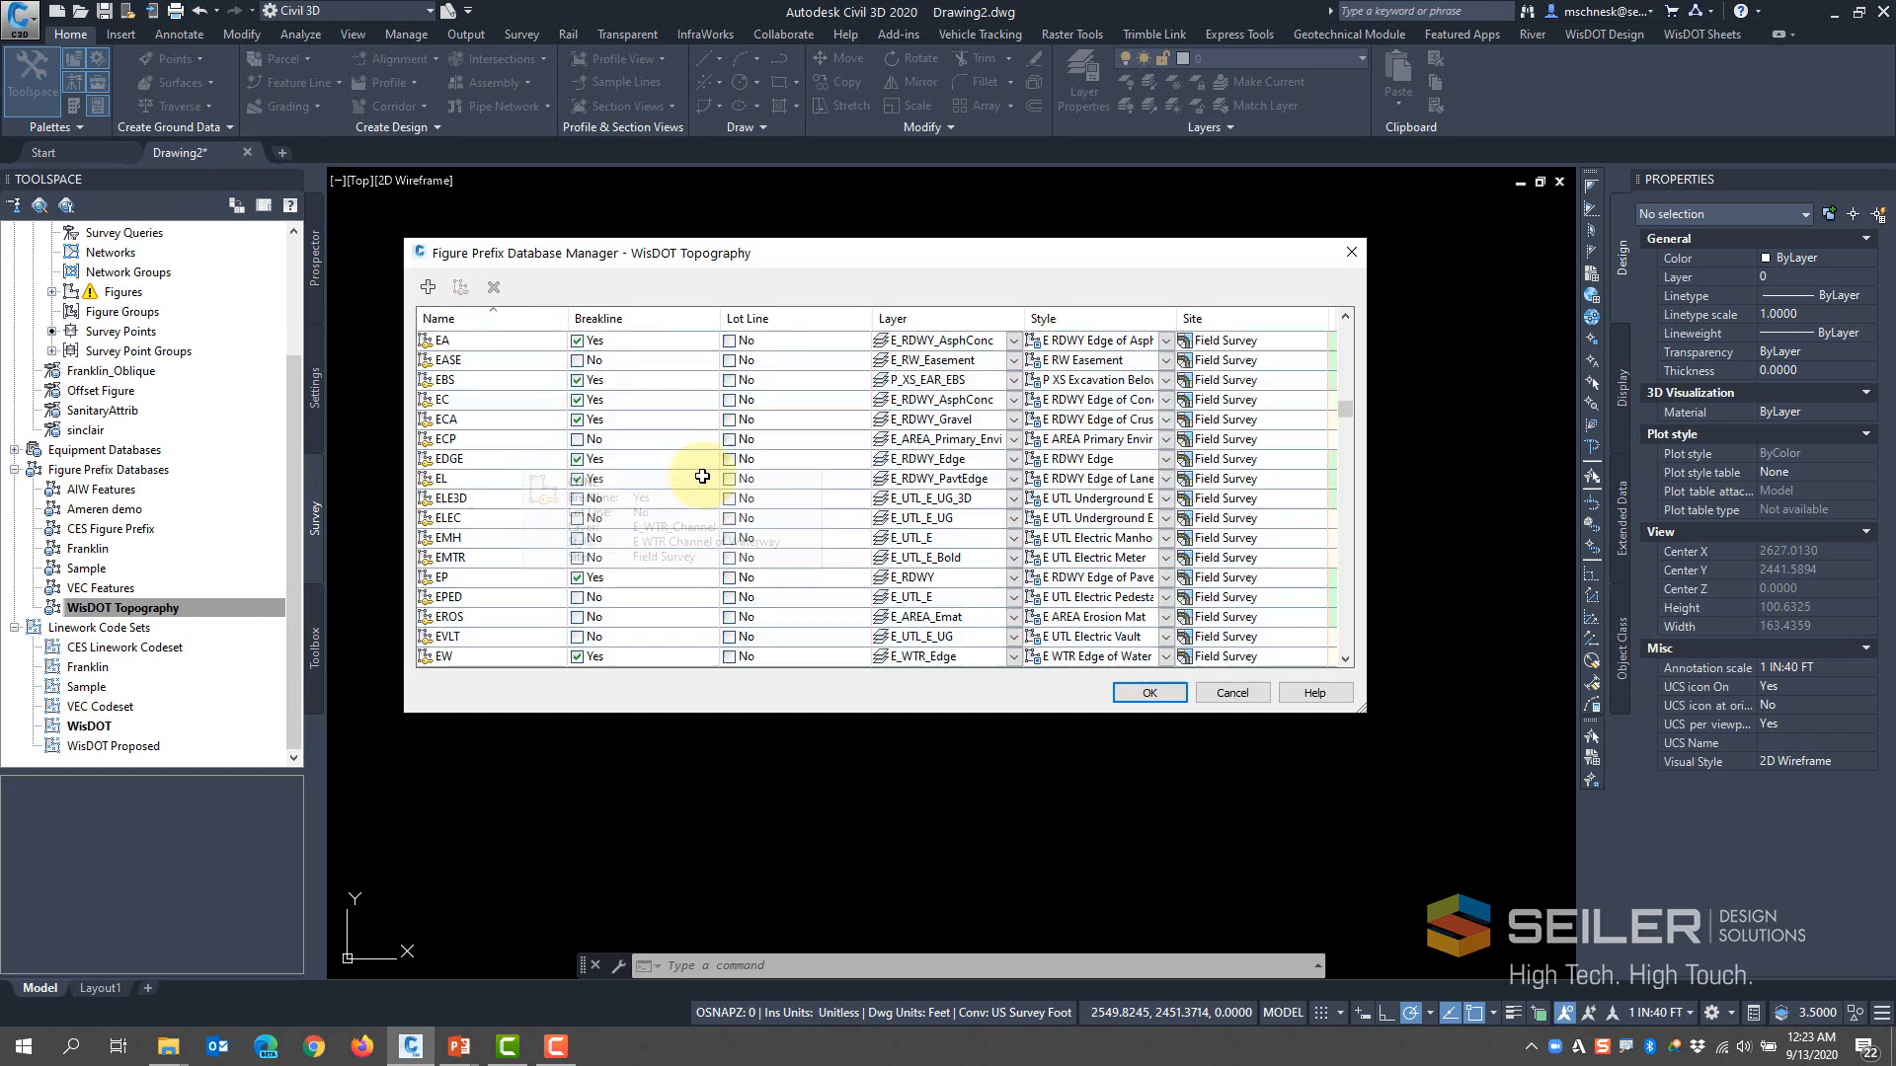
pyautogui.moveTo(1338, 415); pyautogui.dragTo(1349, 535)
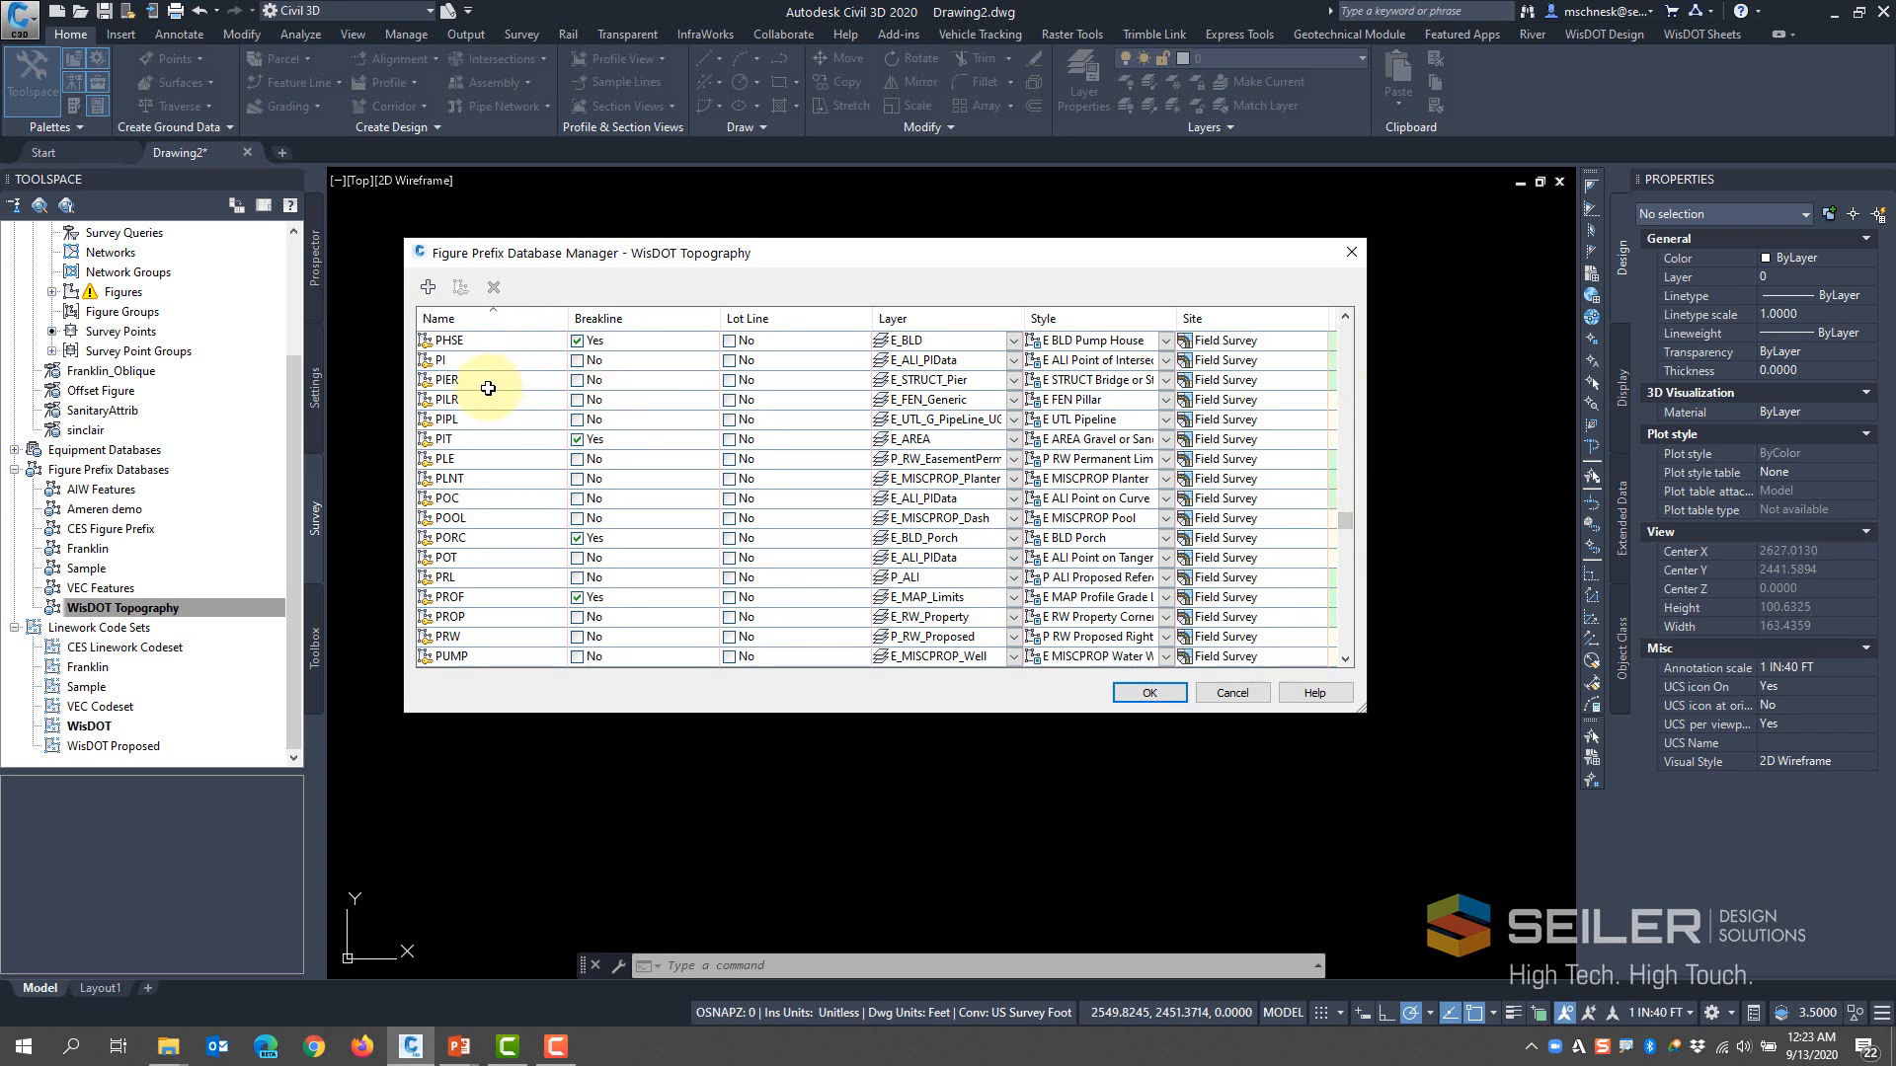
pyautogui.click(428, 381)
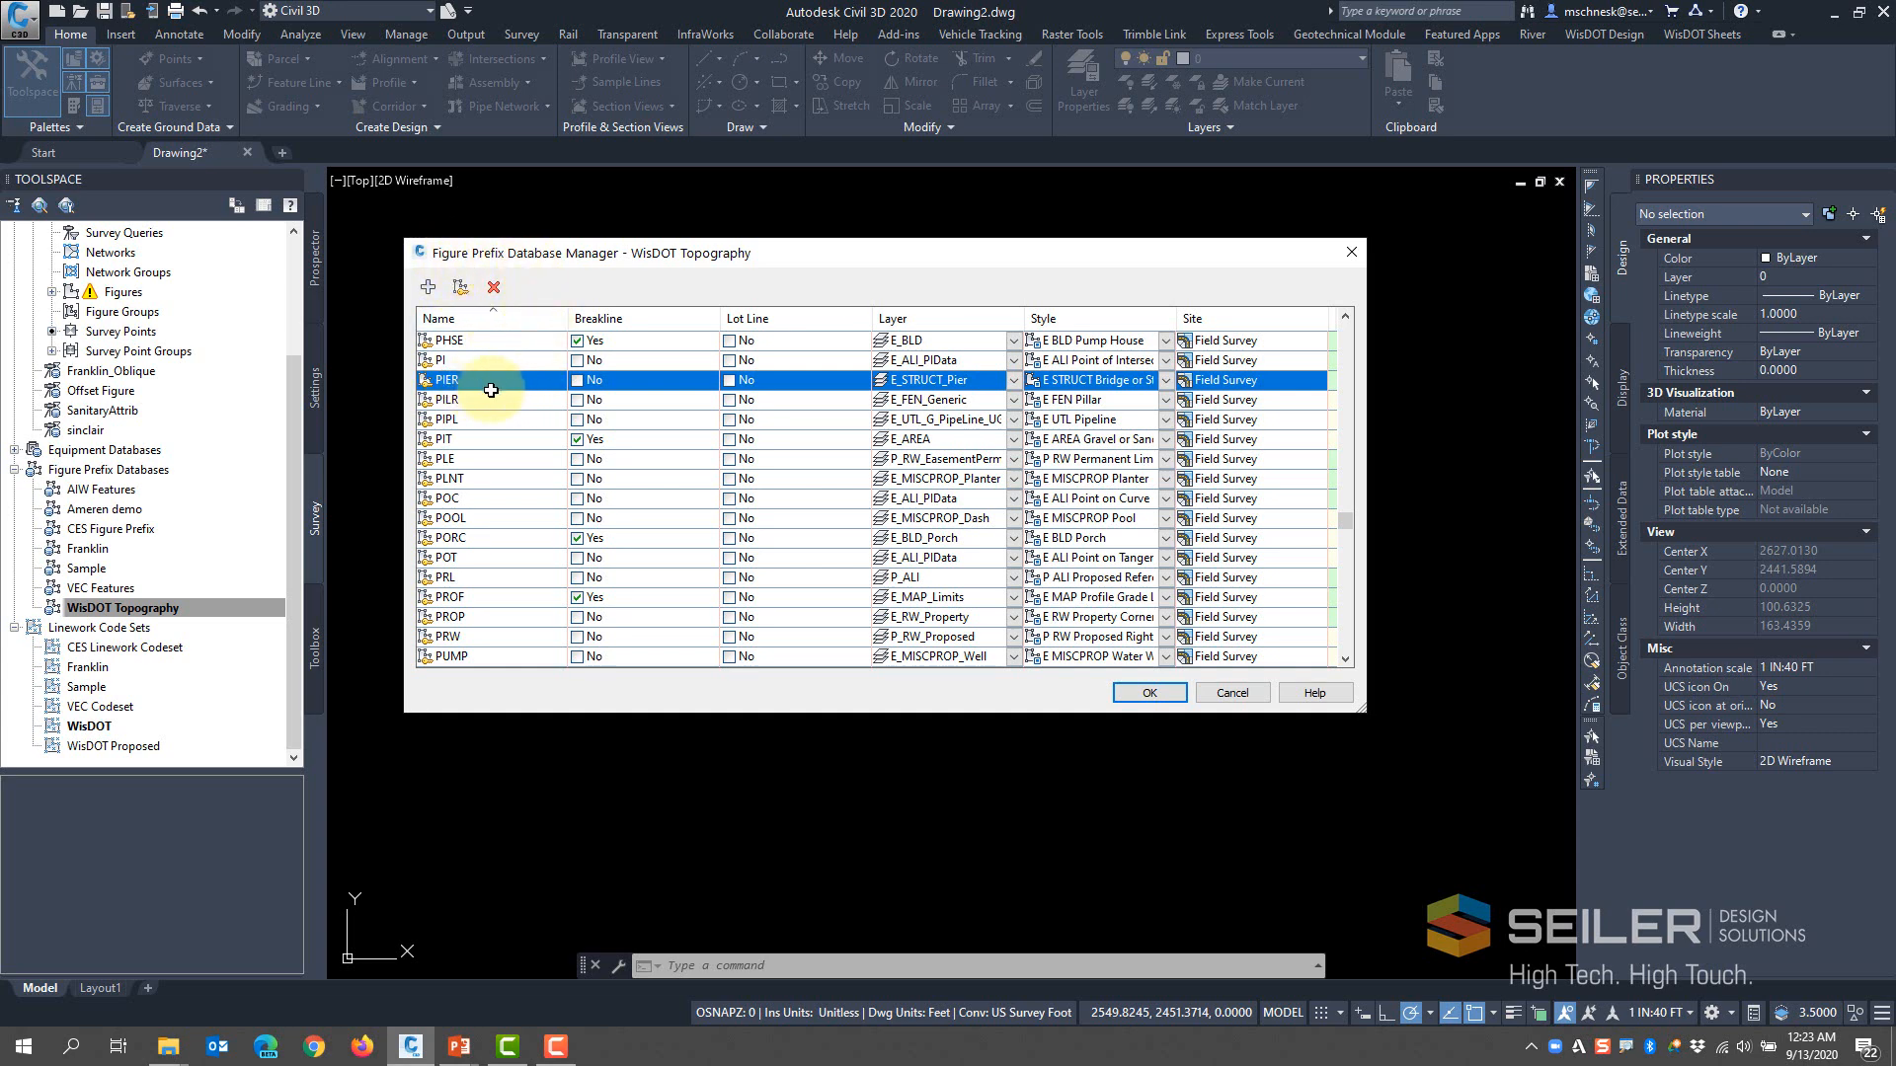
pyautogui.click(98, 734)
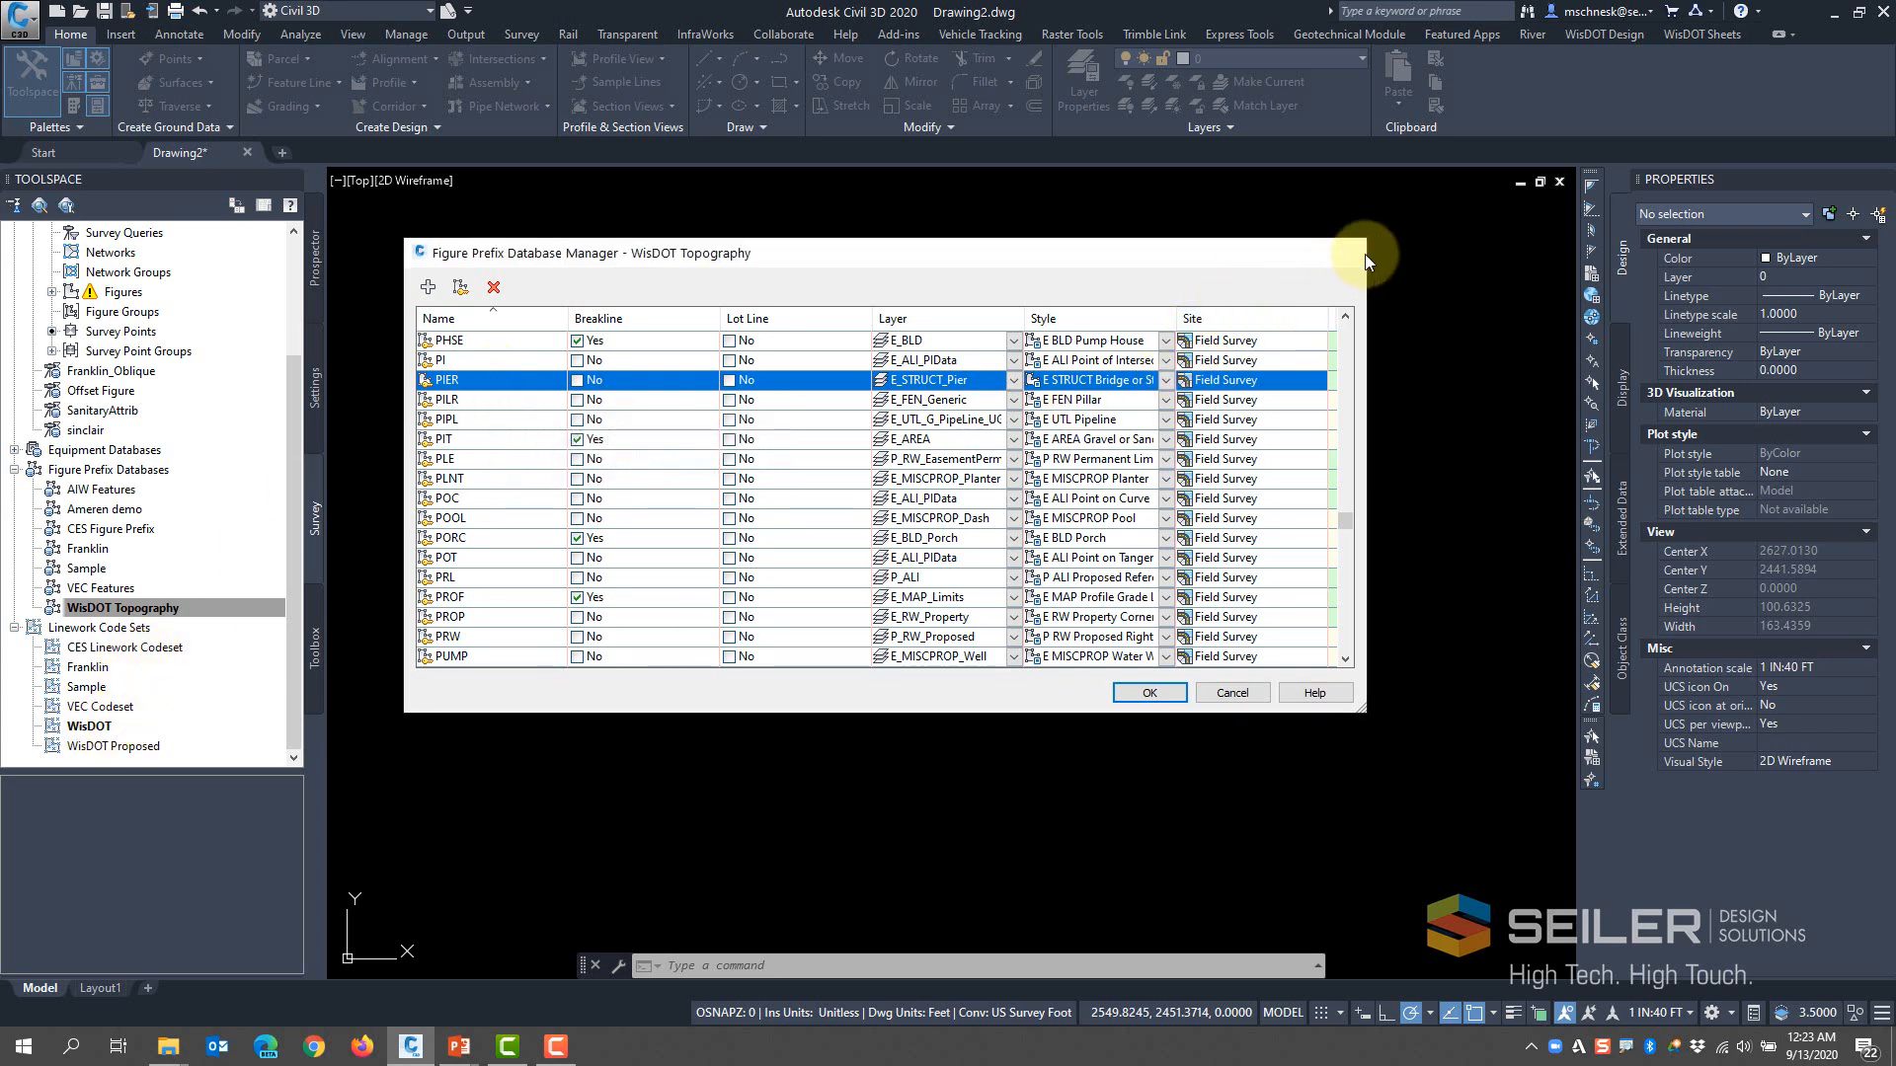
pyautogui.click(1352, 252)
# Open the WisDOT linework code set for editing and inspect the Begin special code
pyautogui.rightClick(93, 732)
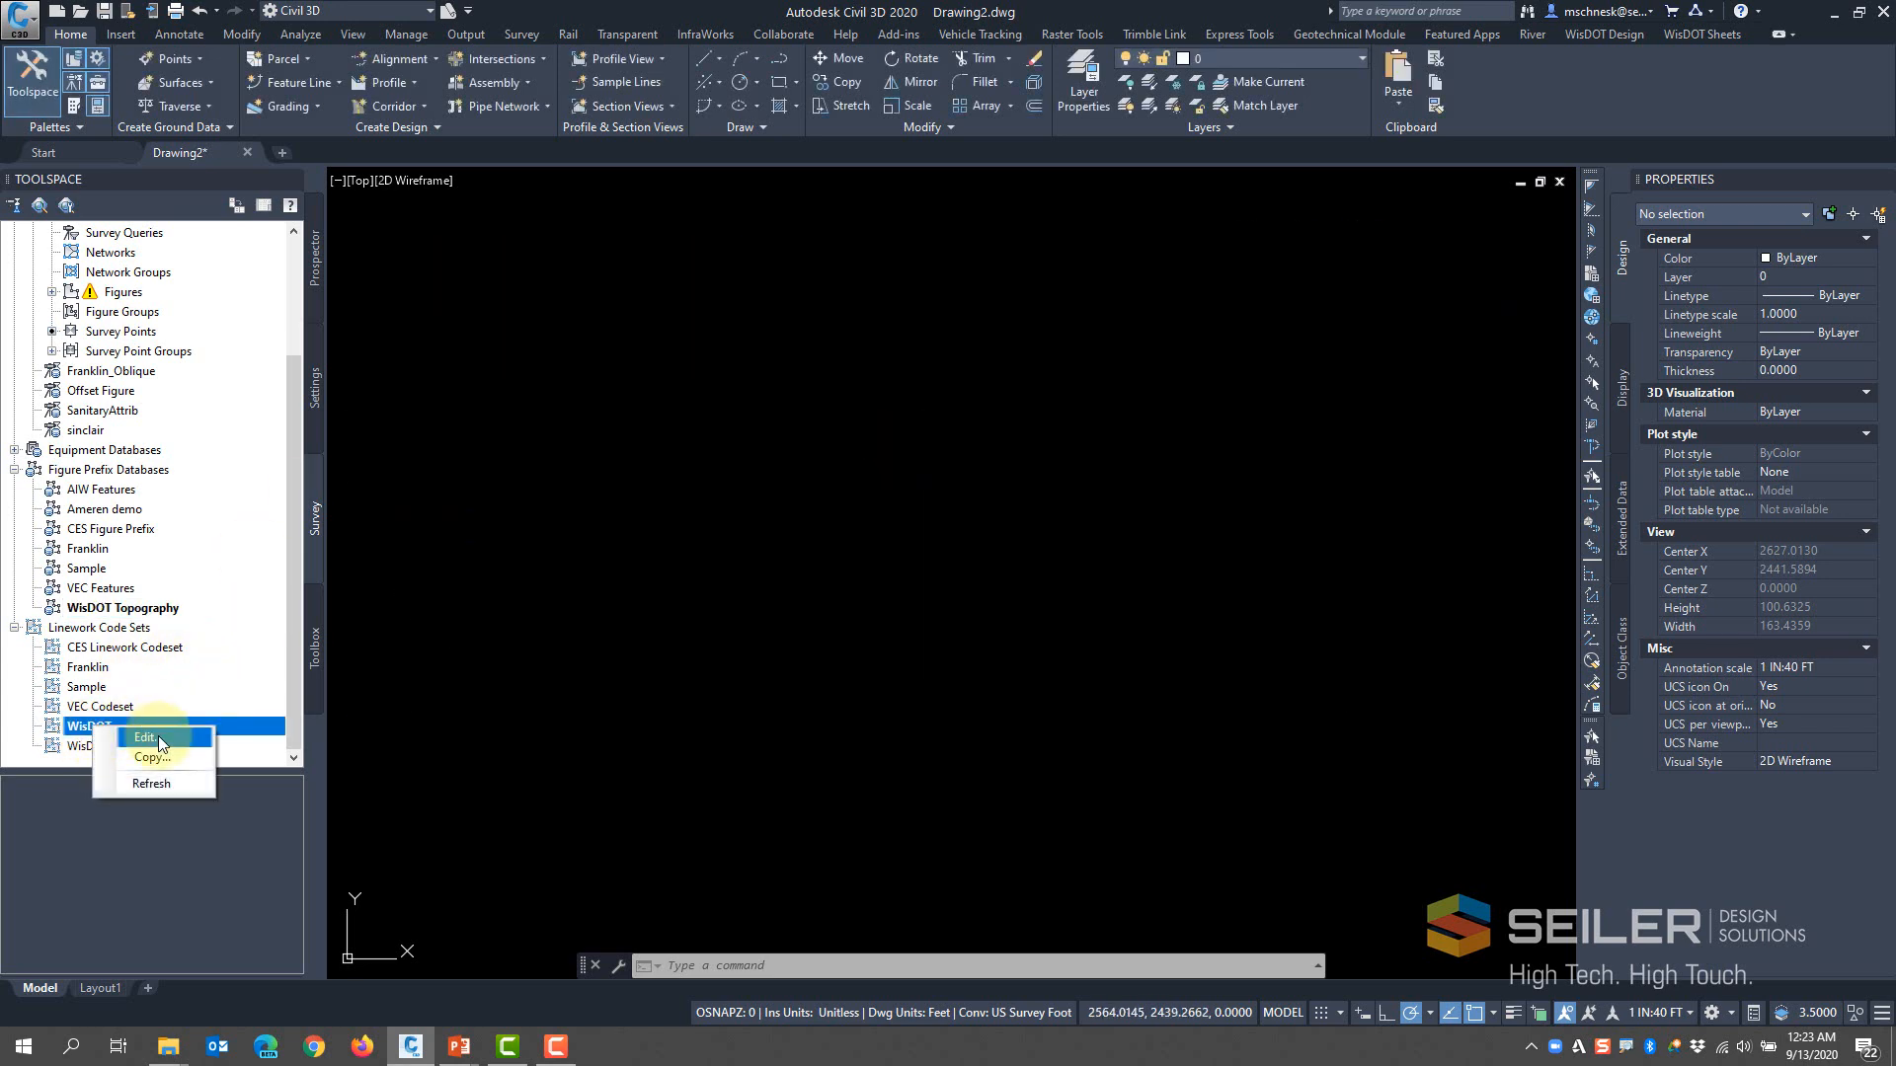
pyautogui.click(158, 737)
pyautogui.click(1145, 459)
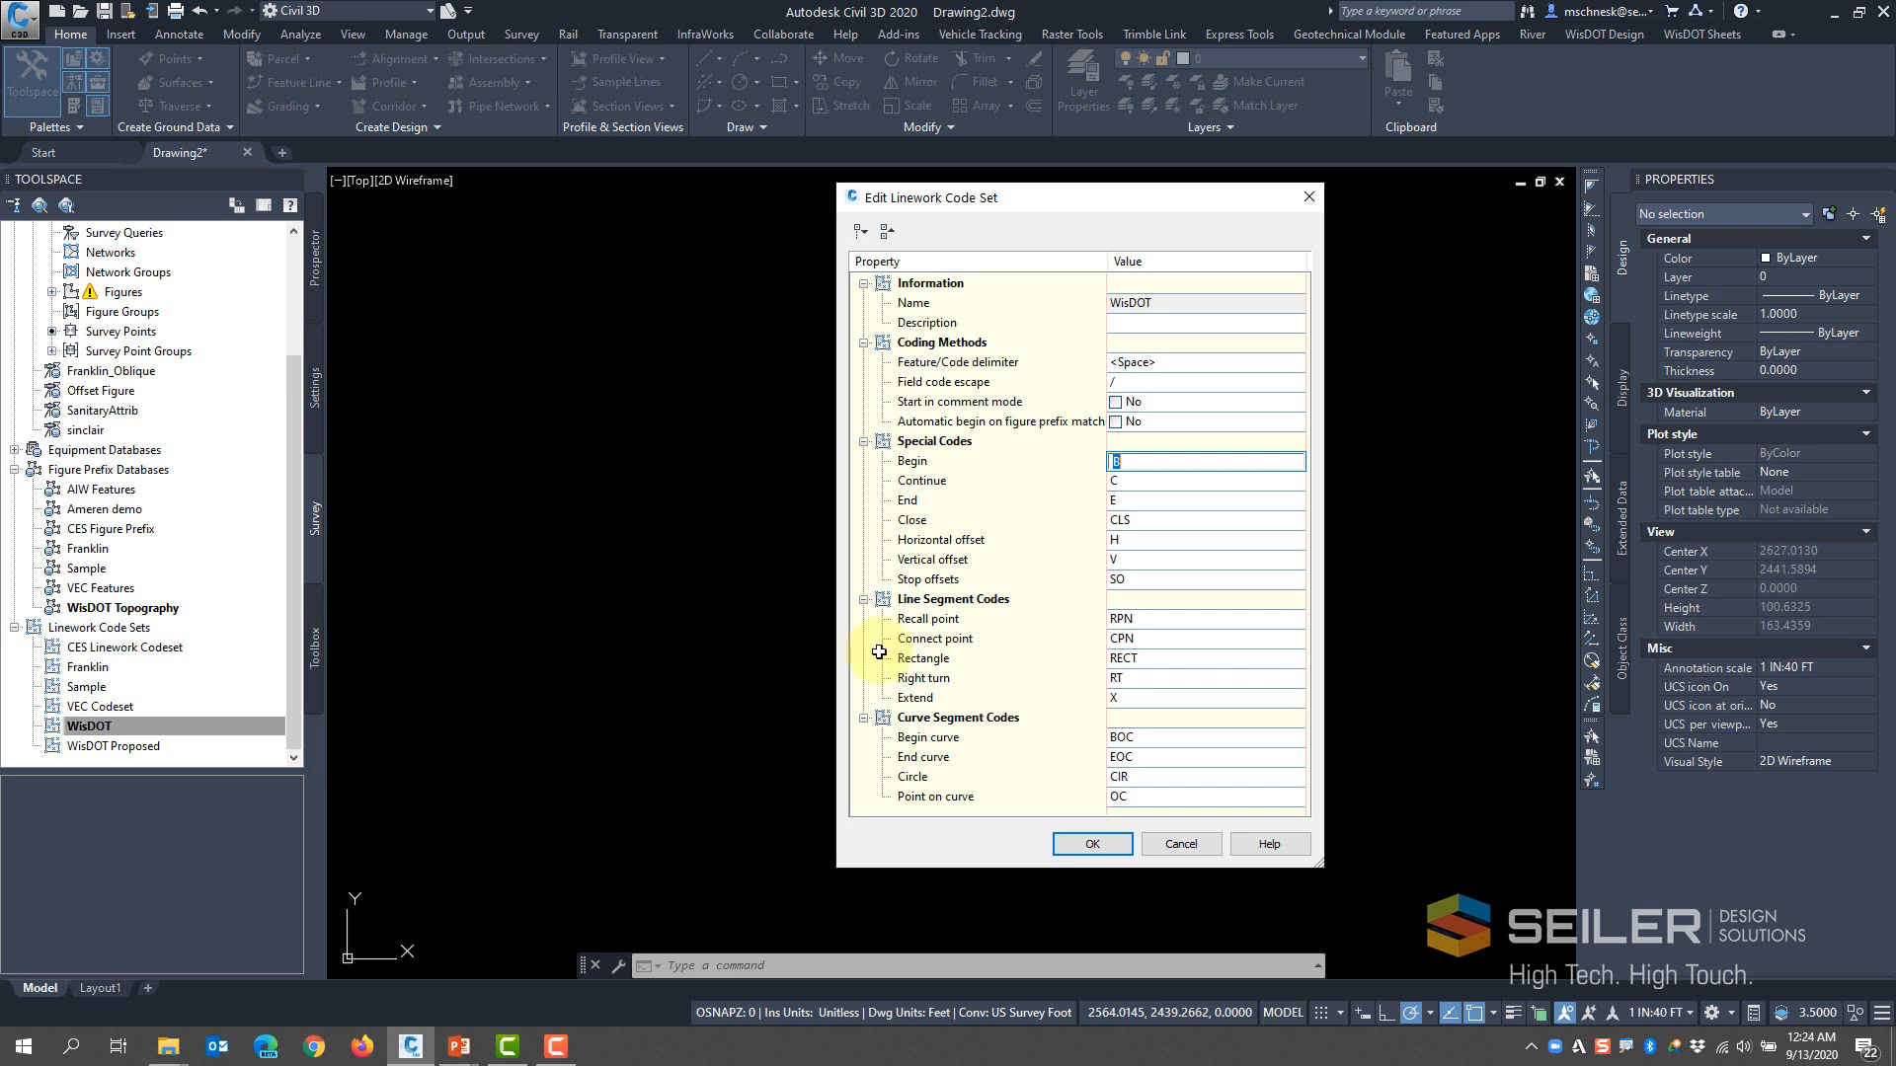
# Inspect the End special code and the line and curve segment codes in the WisDOT linework code set, closing it unchanged
pyautogui.click(1128, 500)
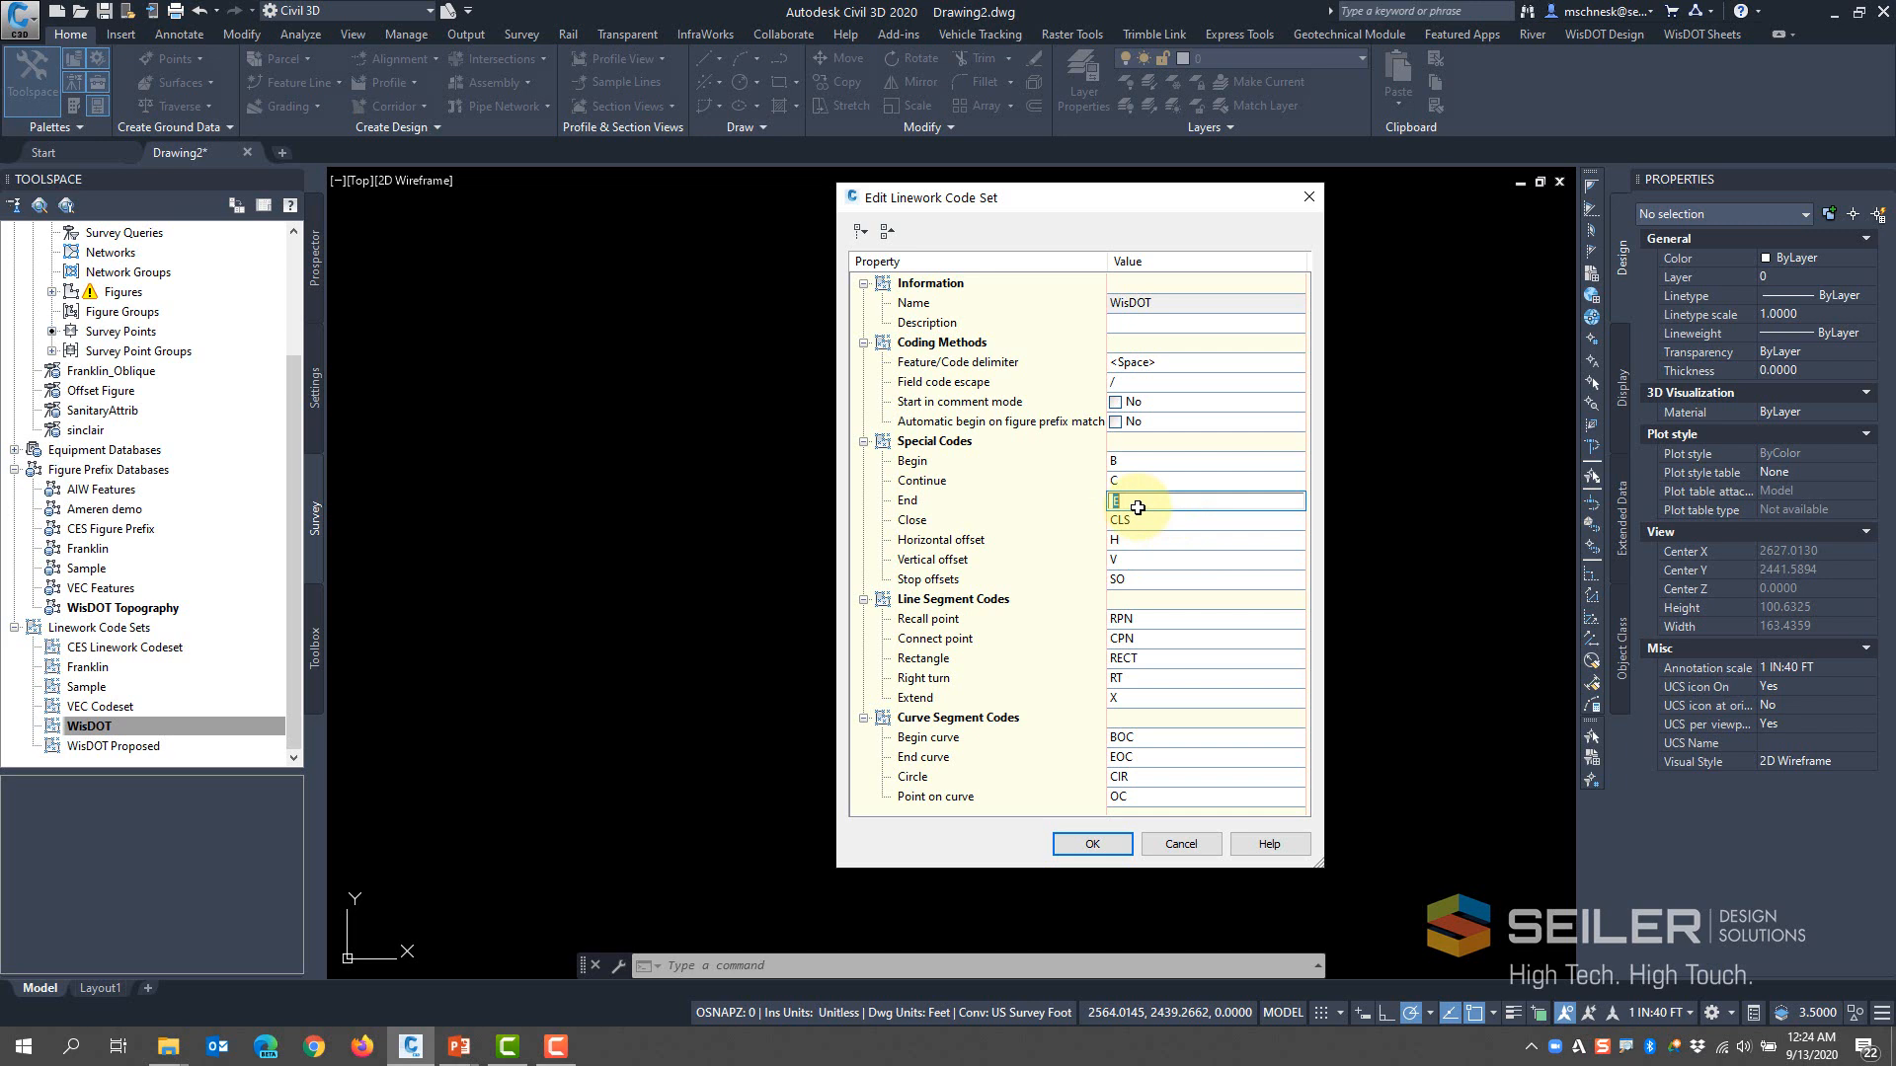
pyautogui.click(1030, 197)
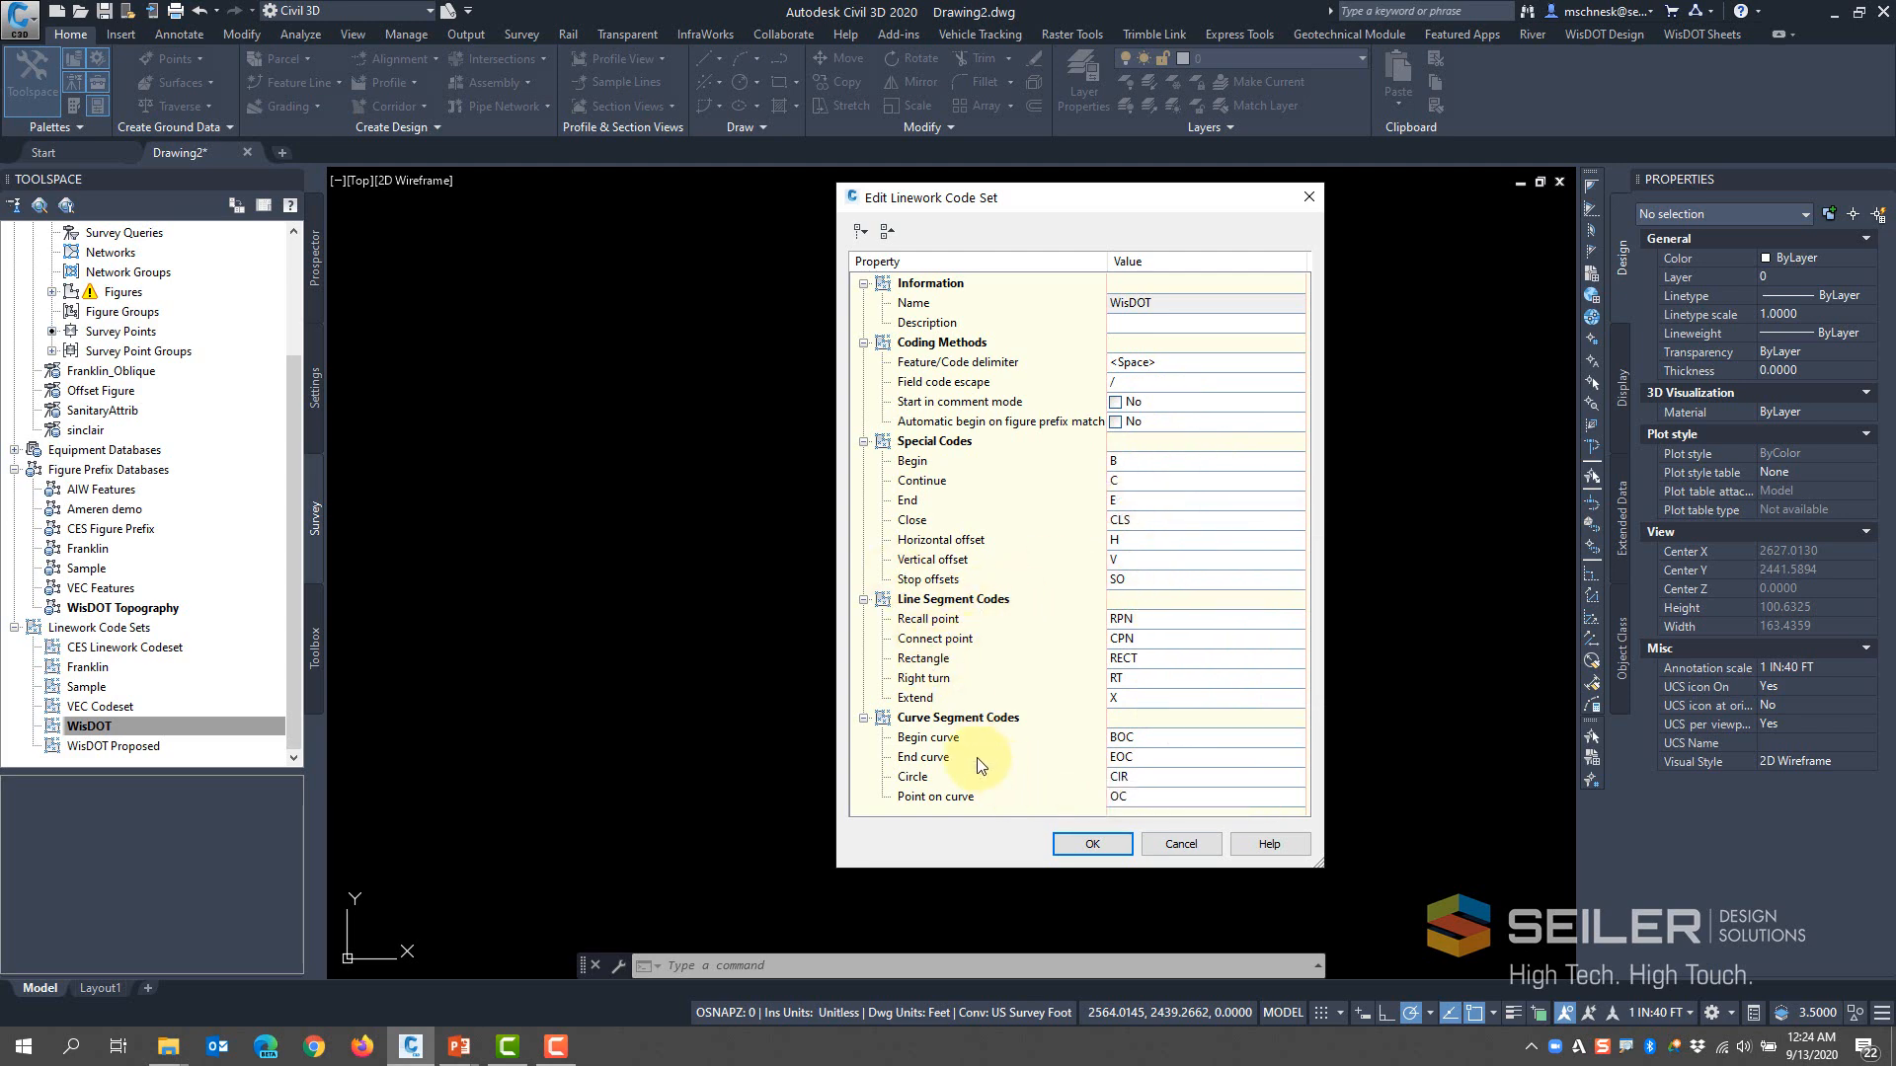
pyautogui.click(1108, 844)
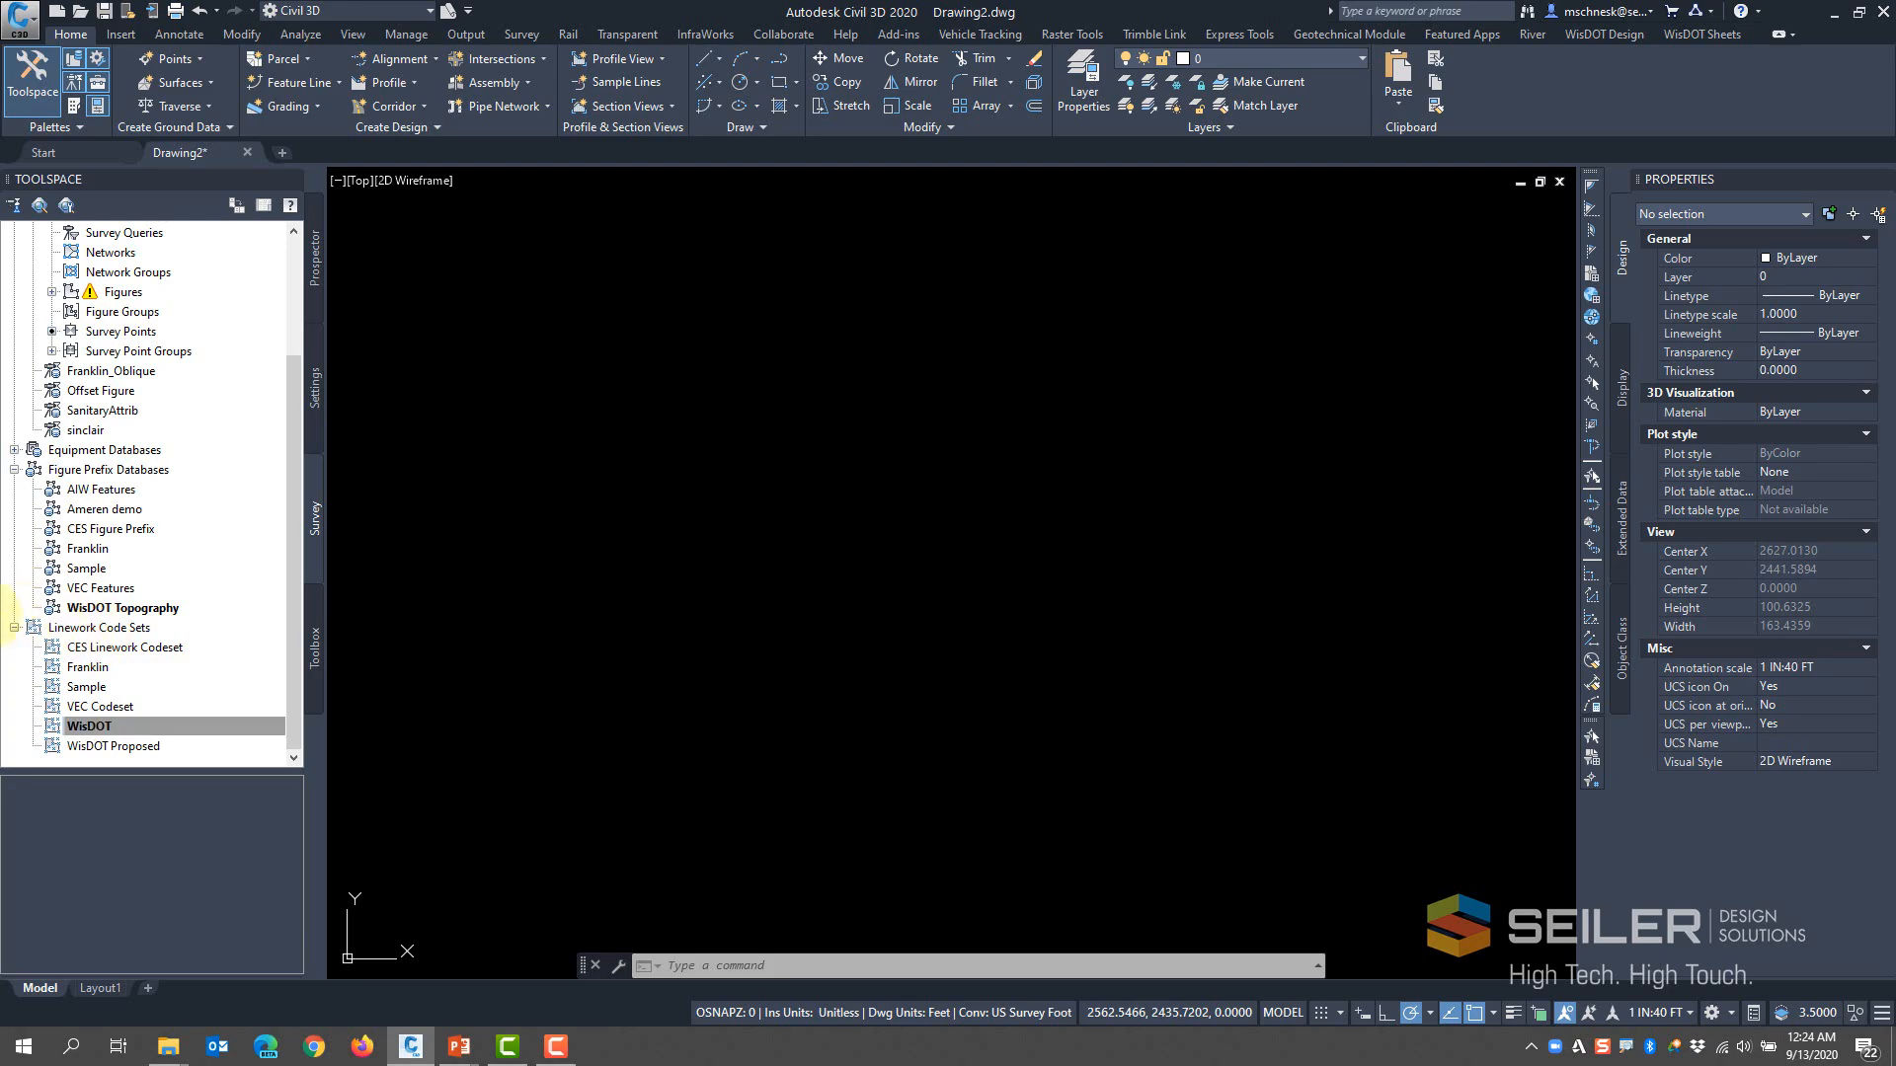
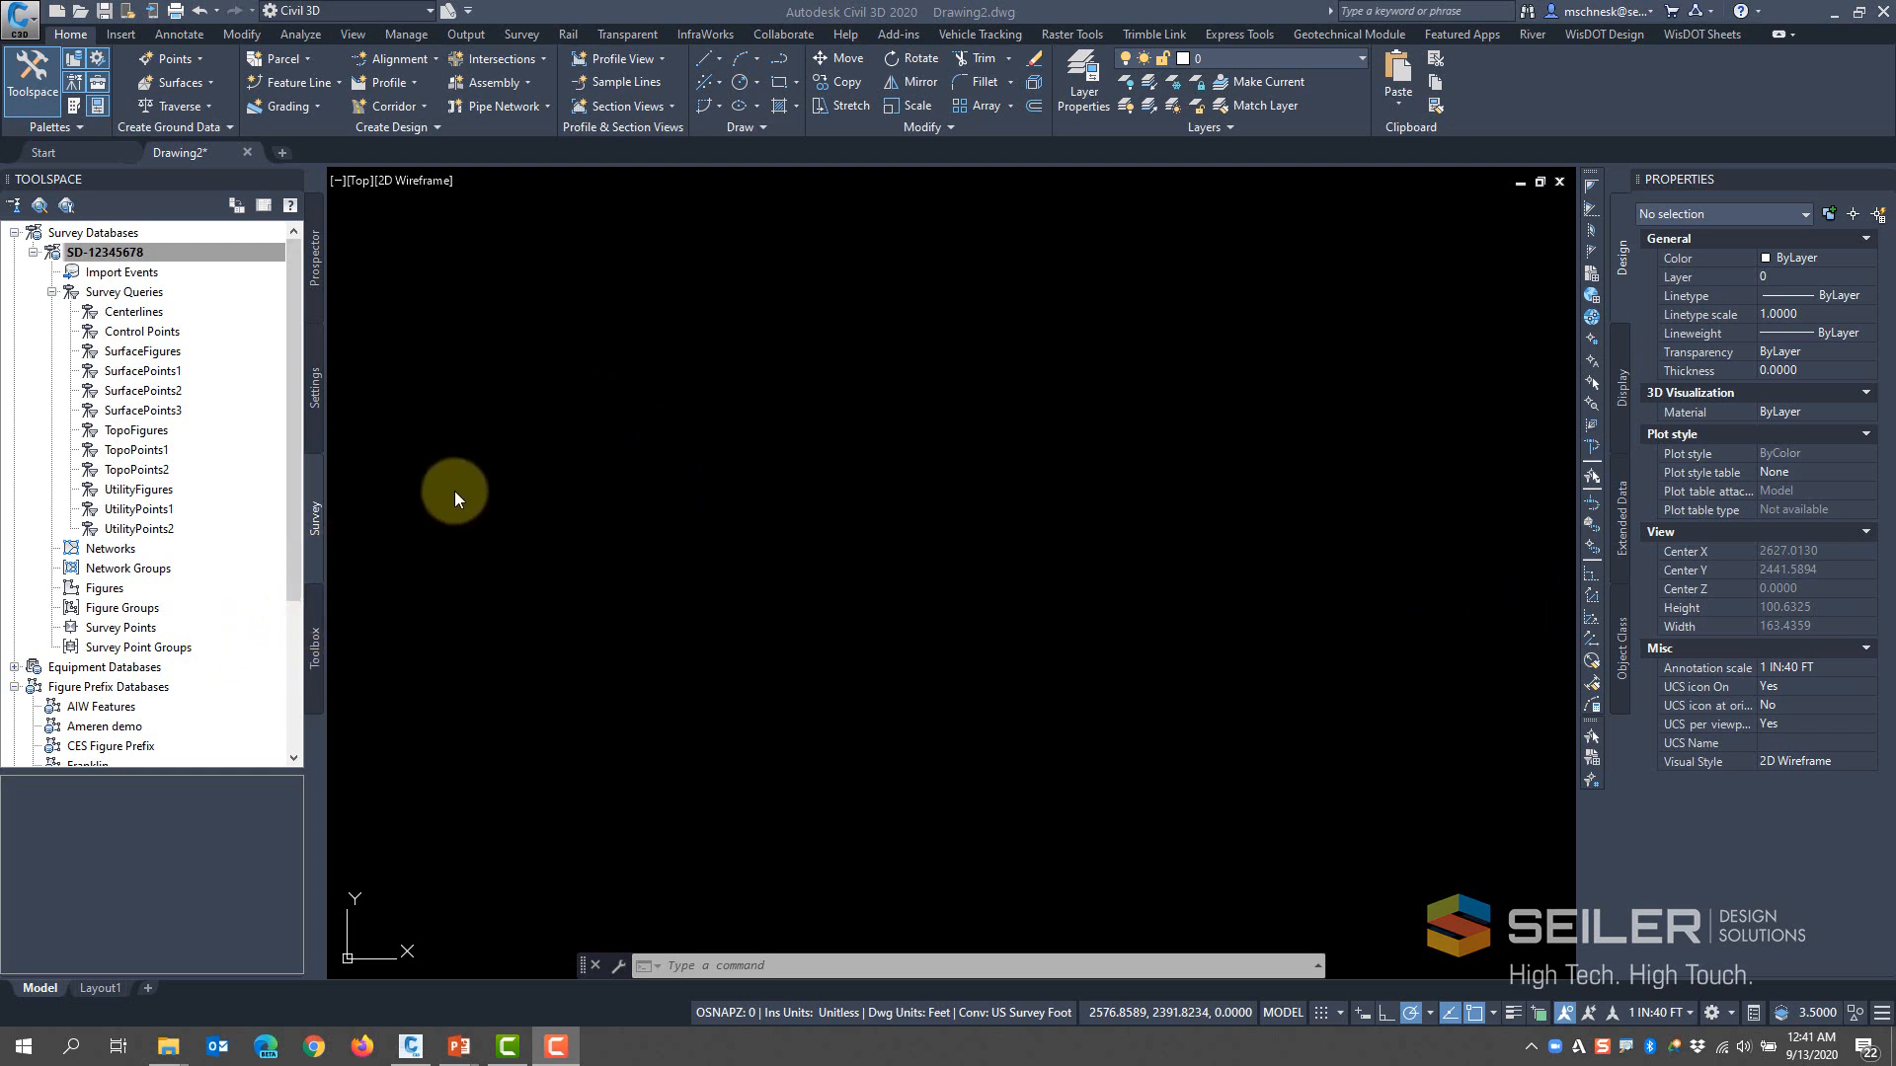
# Set the distance unit to US Foot in the settings of the SD-12345678 survey database
pyautogui.rightClick(102, 256)
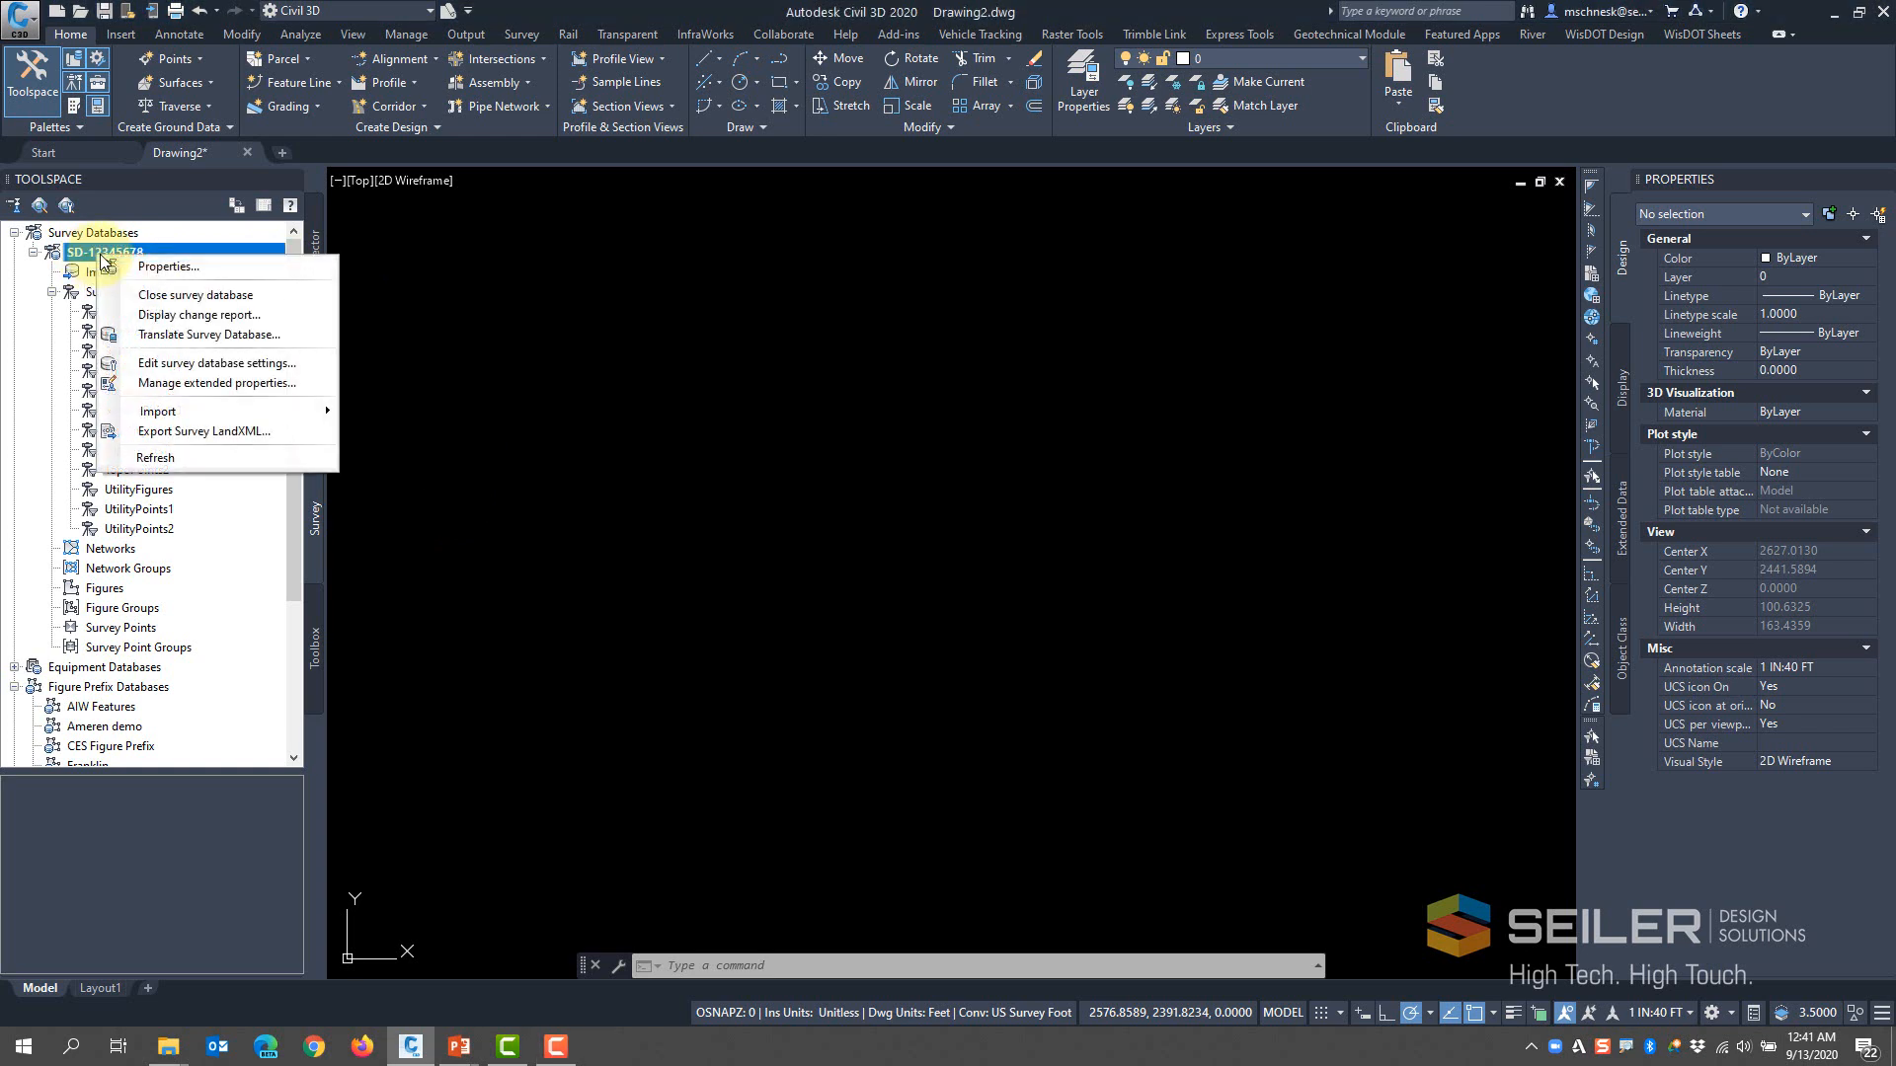
pyautogui.click(188, 365)
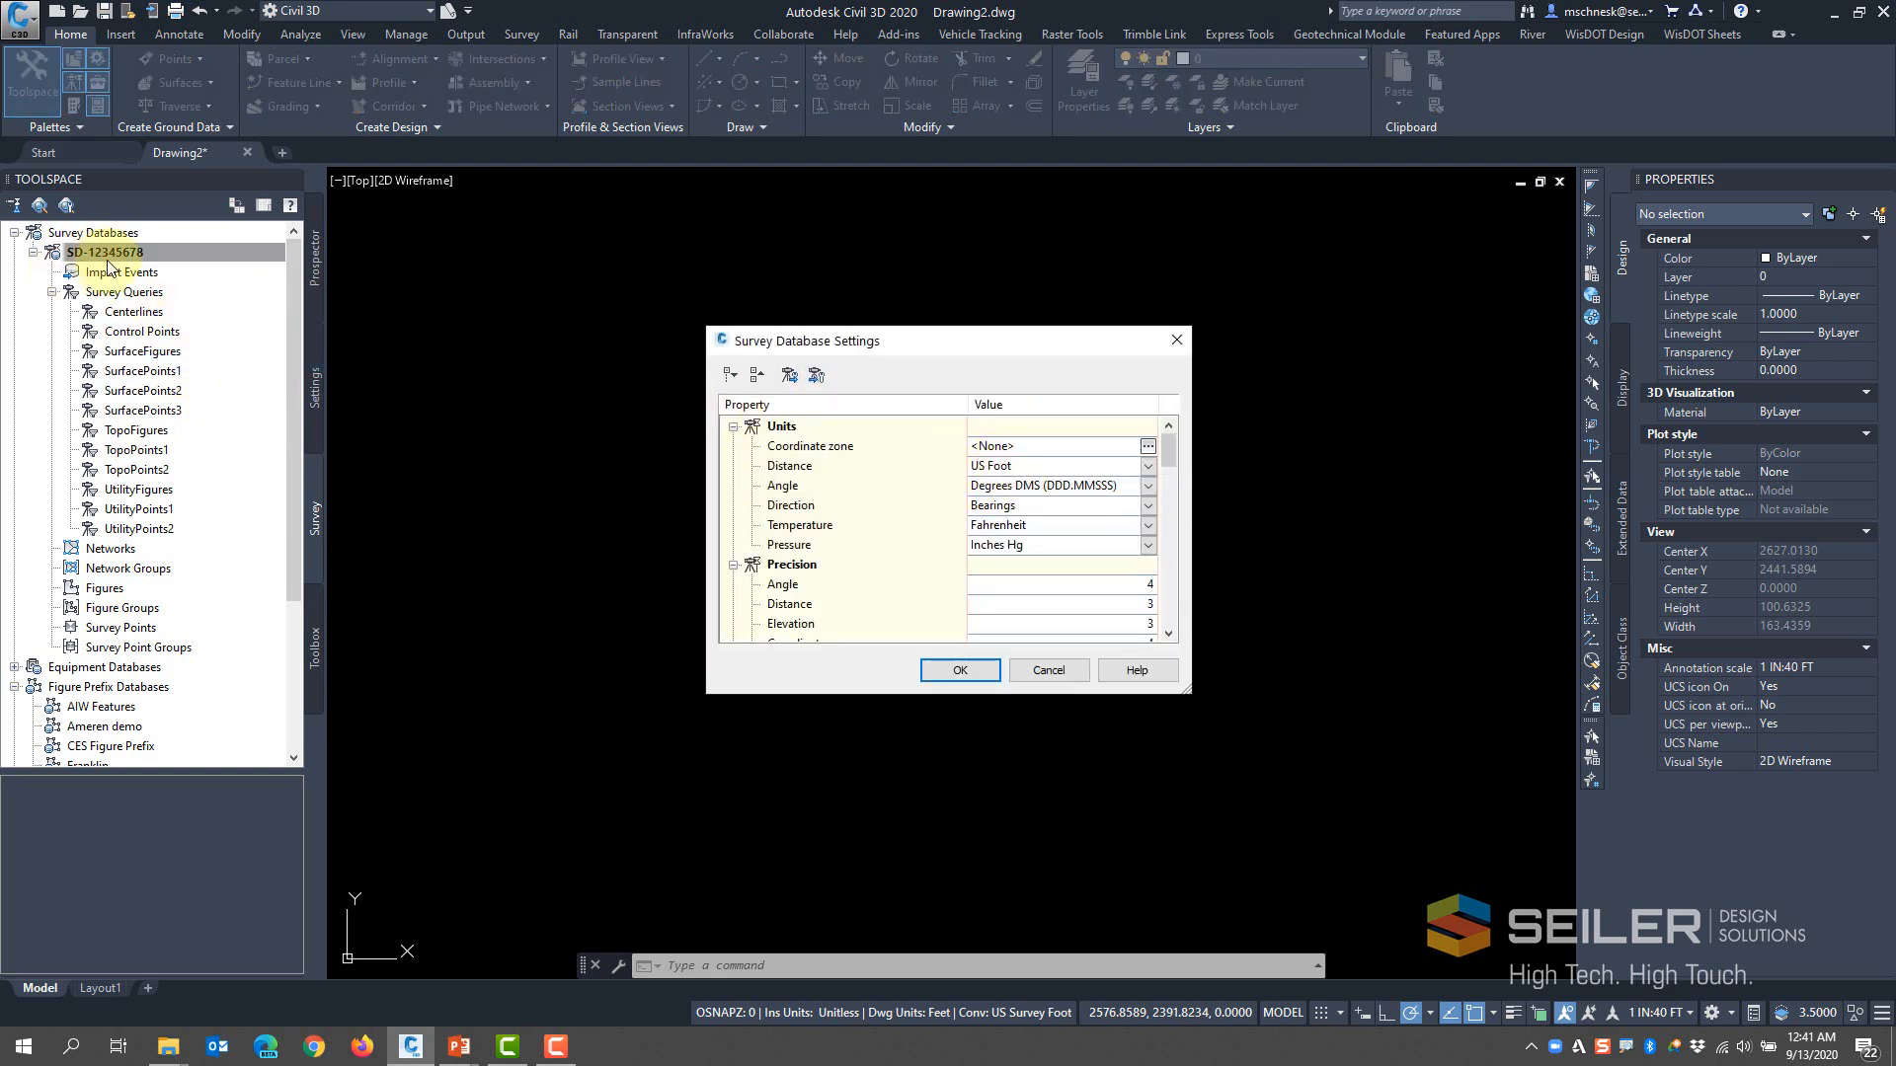
pyautogui.click(1022, 465)
pyautogui.click(1018, 489)
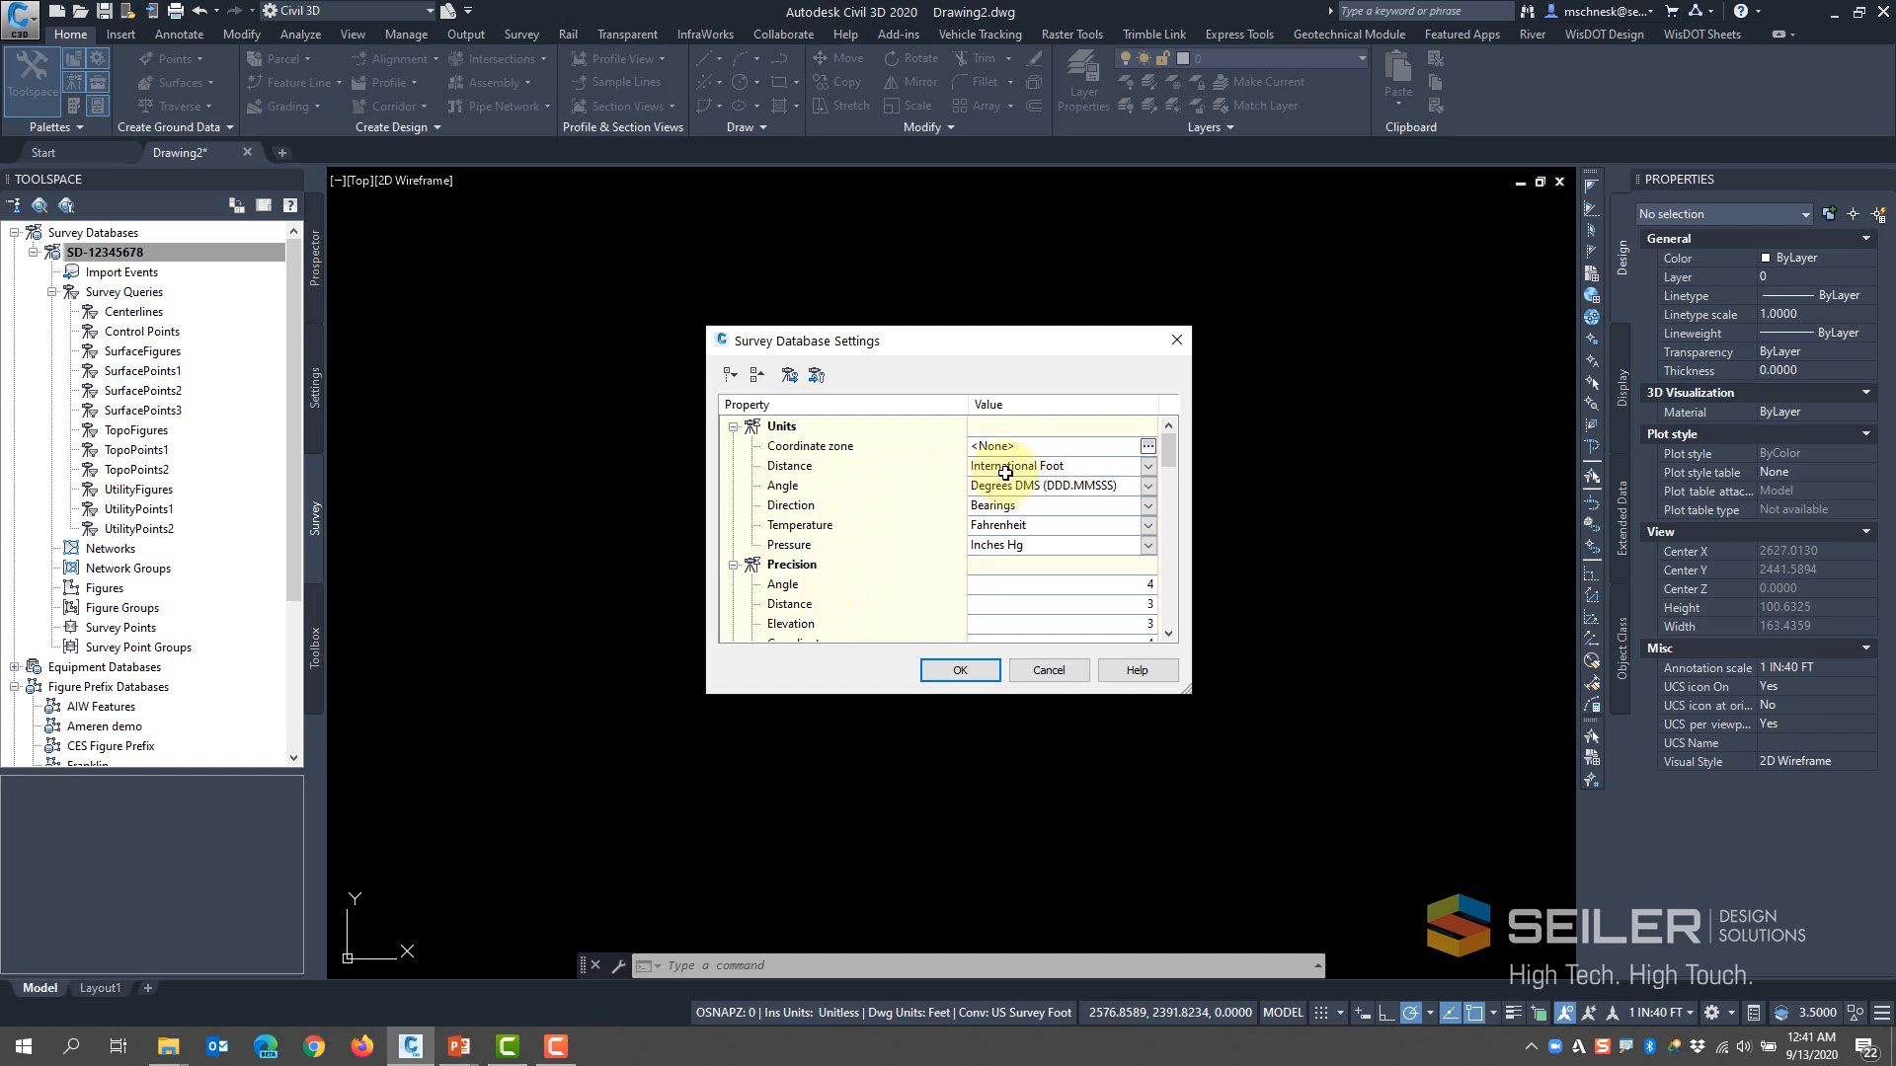
pyautogui.click(1072, 465)
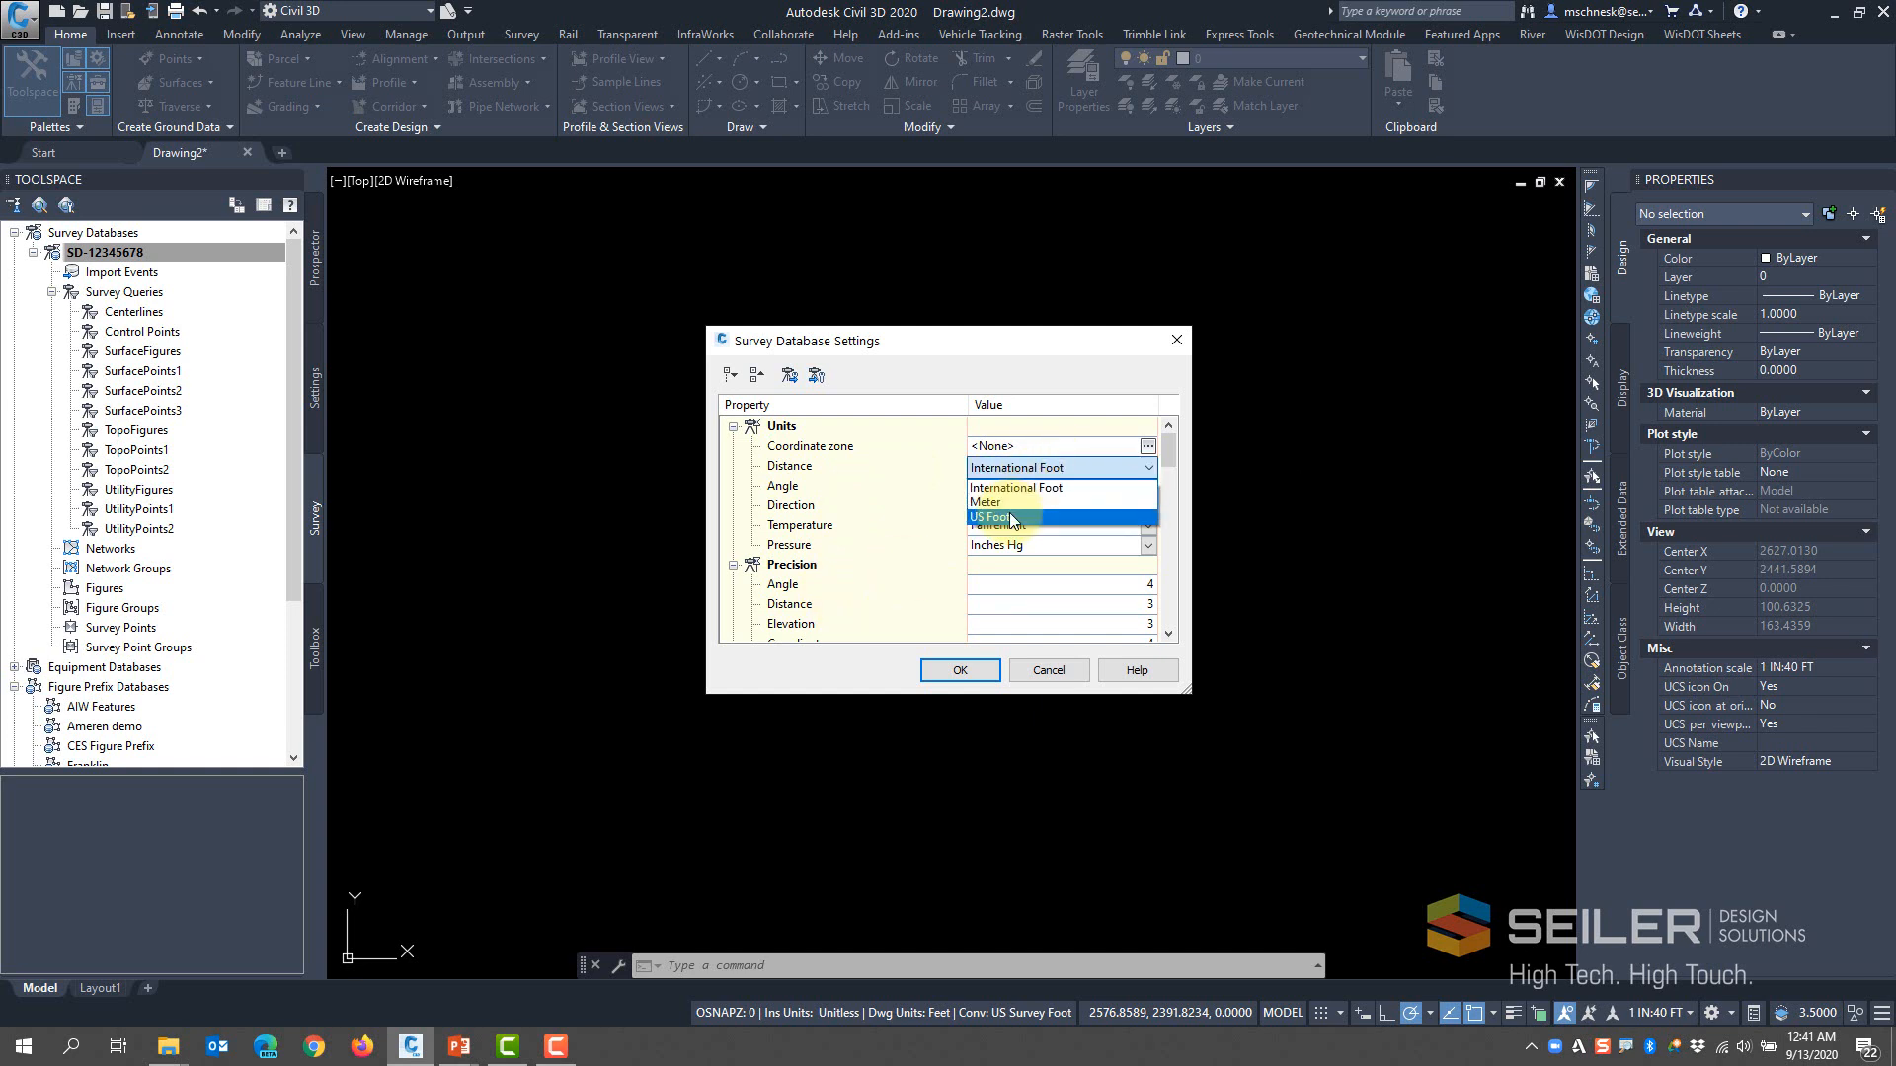
pyautogui.click(997, 496)
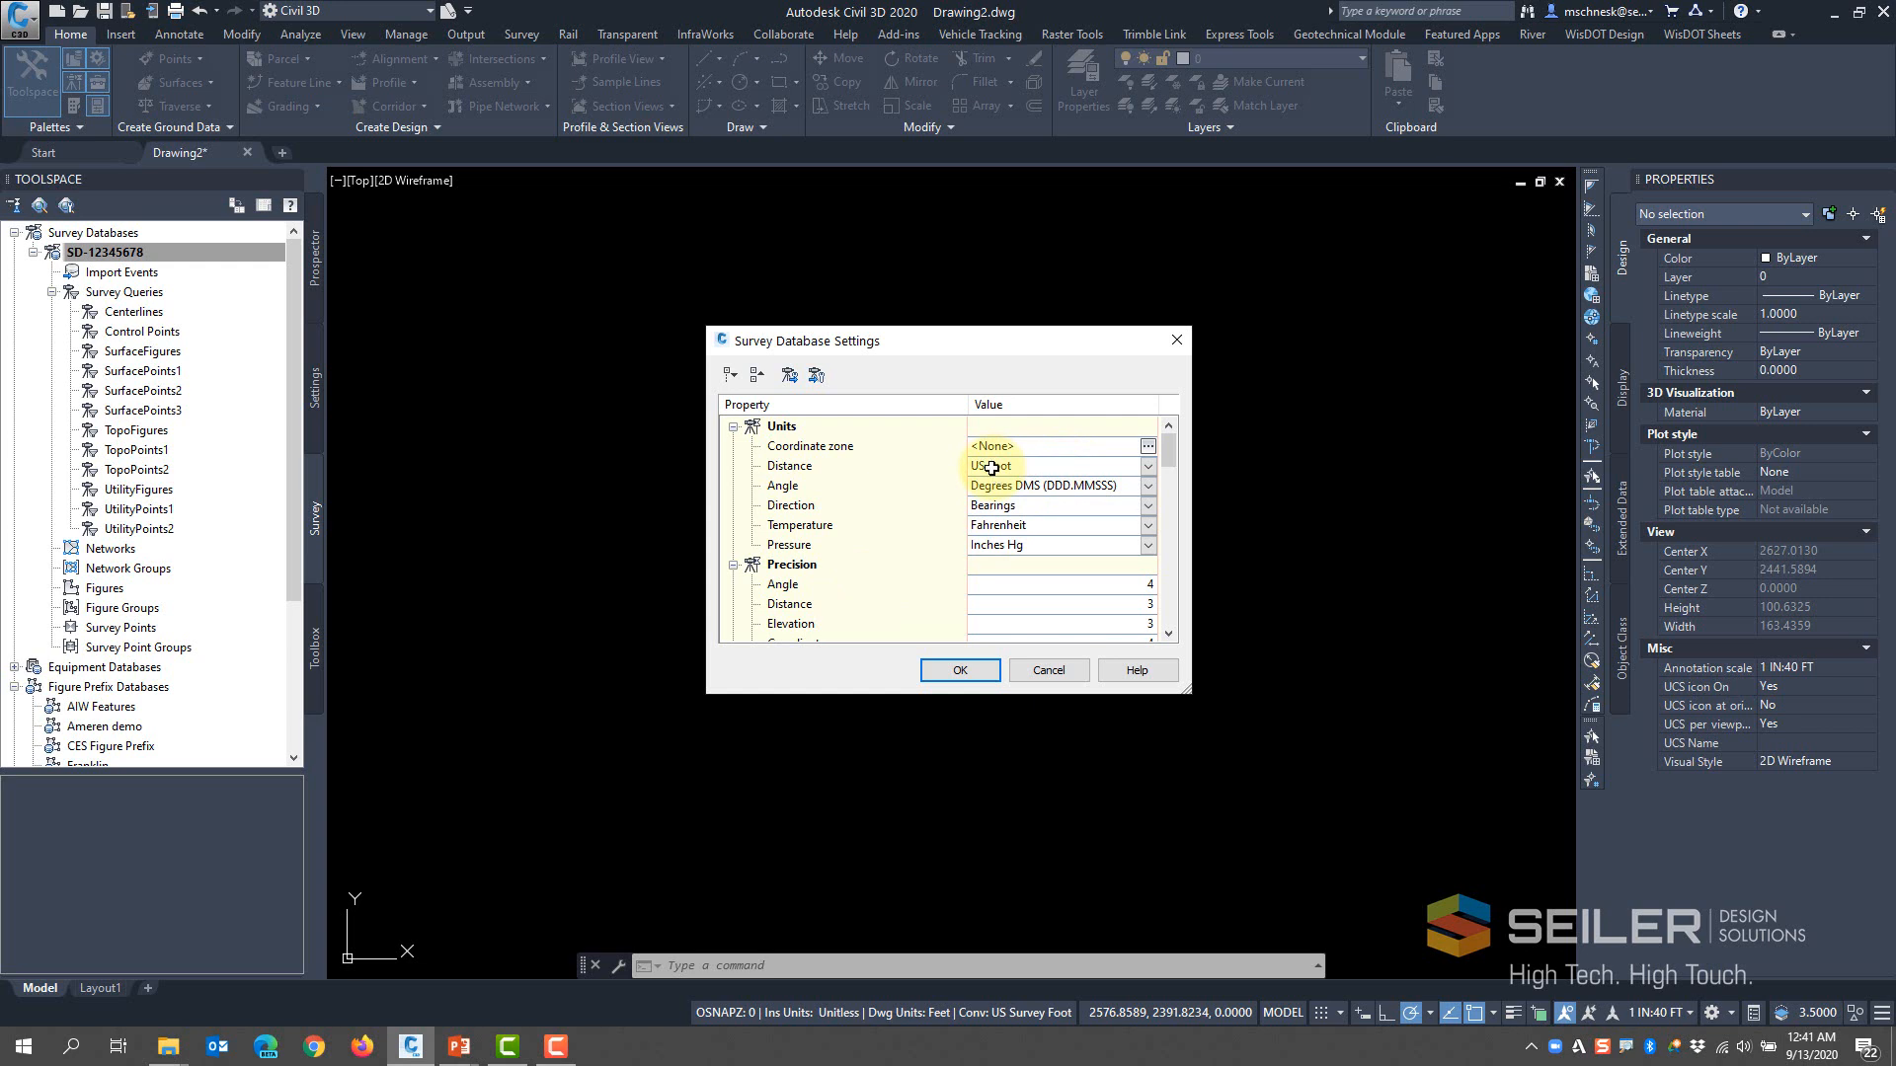
pyautogui.click(994, 673)
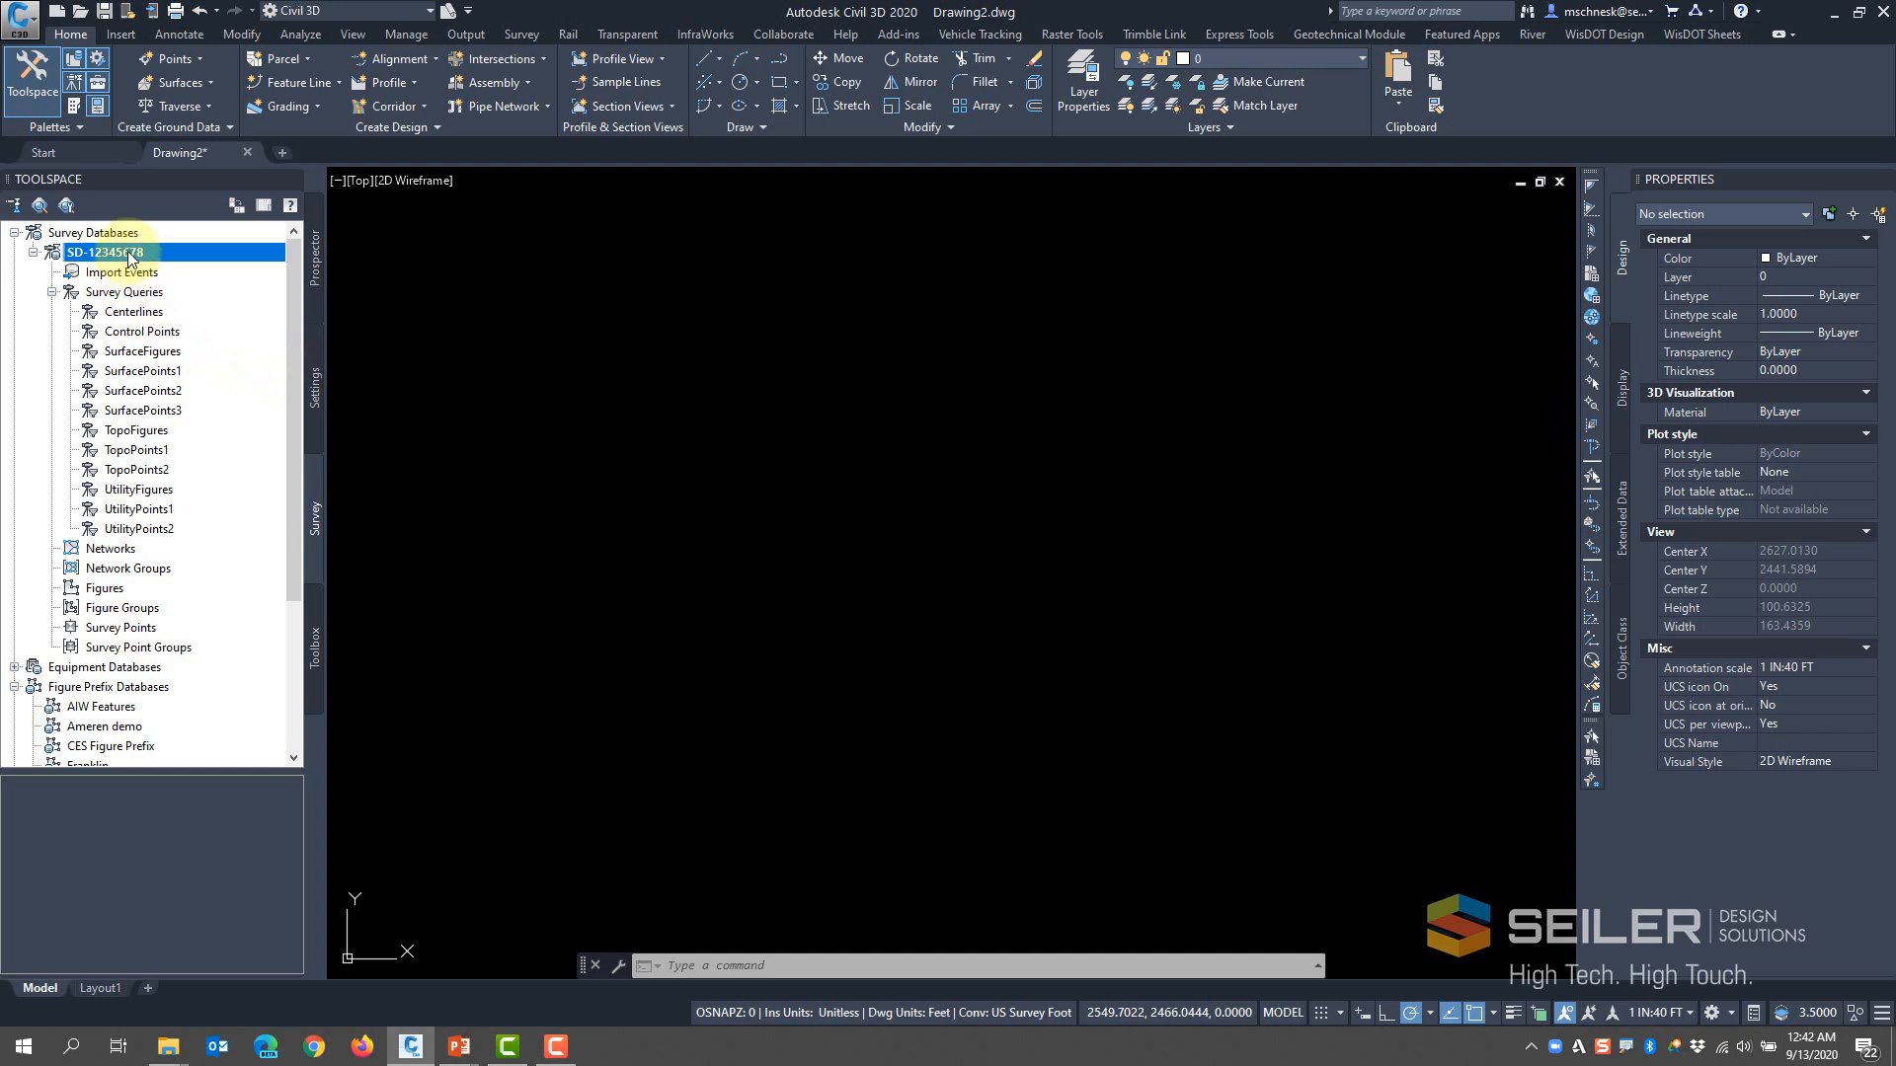
# Start importing survey data into the SD-12345678 survey database and accept that database as the destination
pyautogui.moveTo(132, 258)
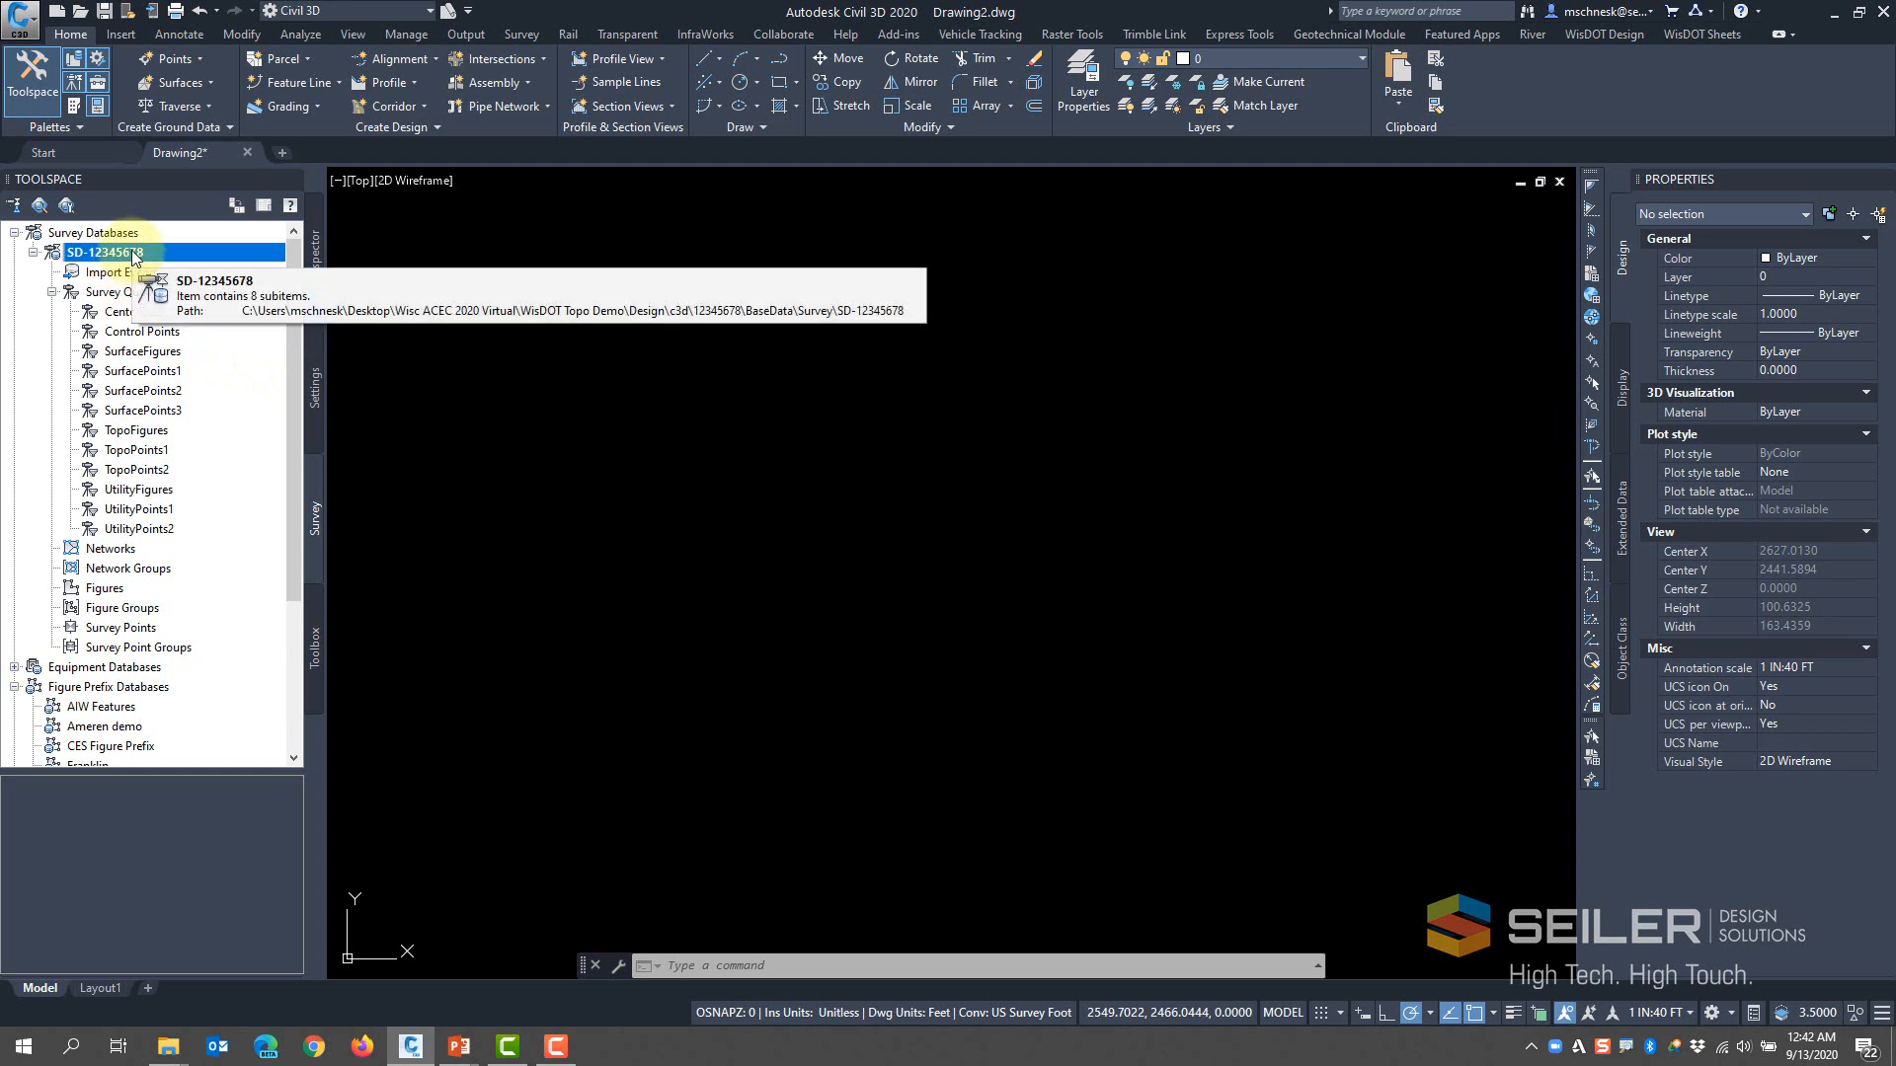
pyautogui.rightClick(134, 258)
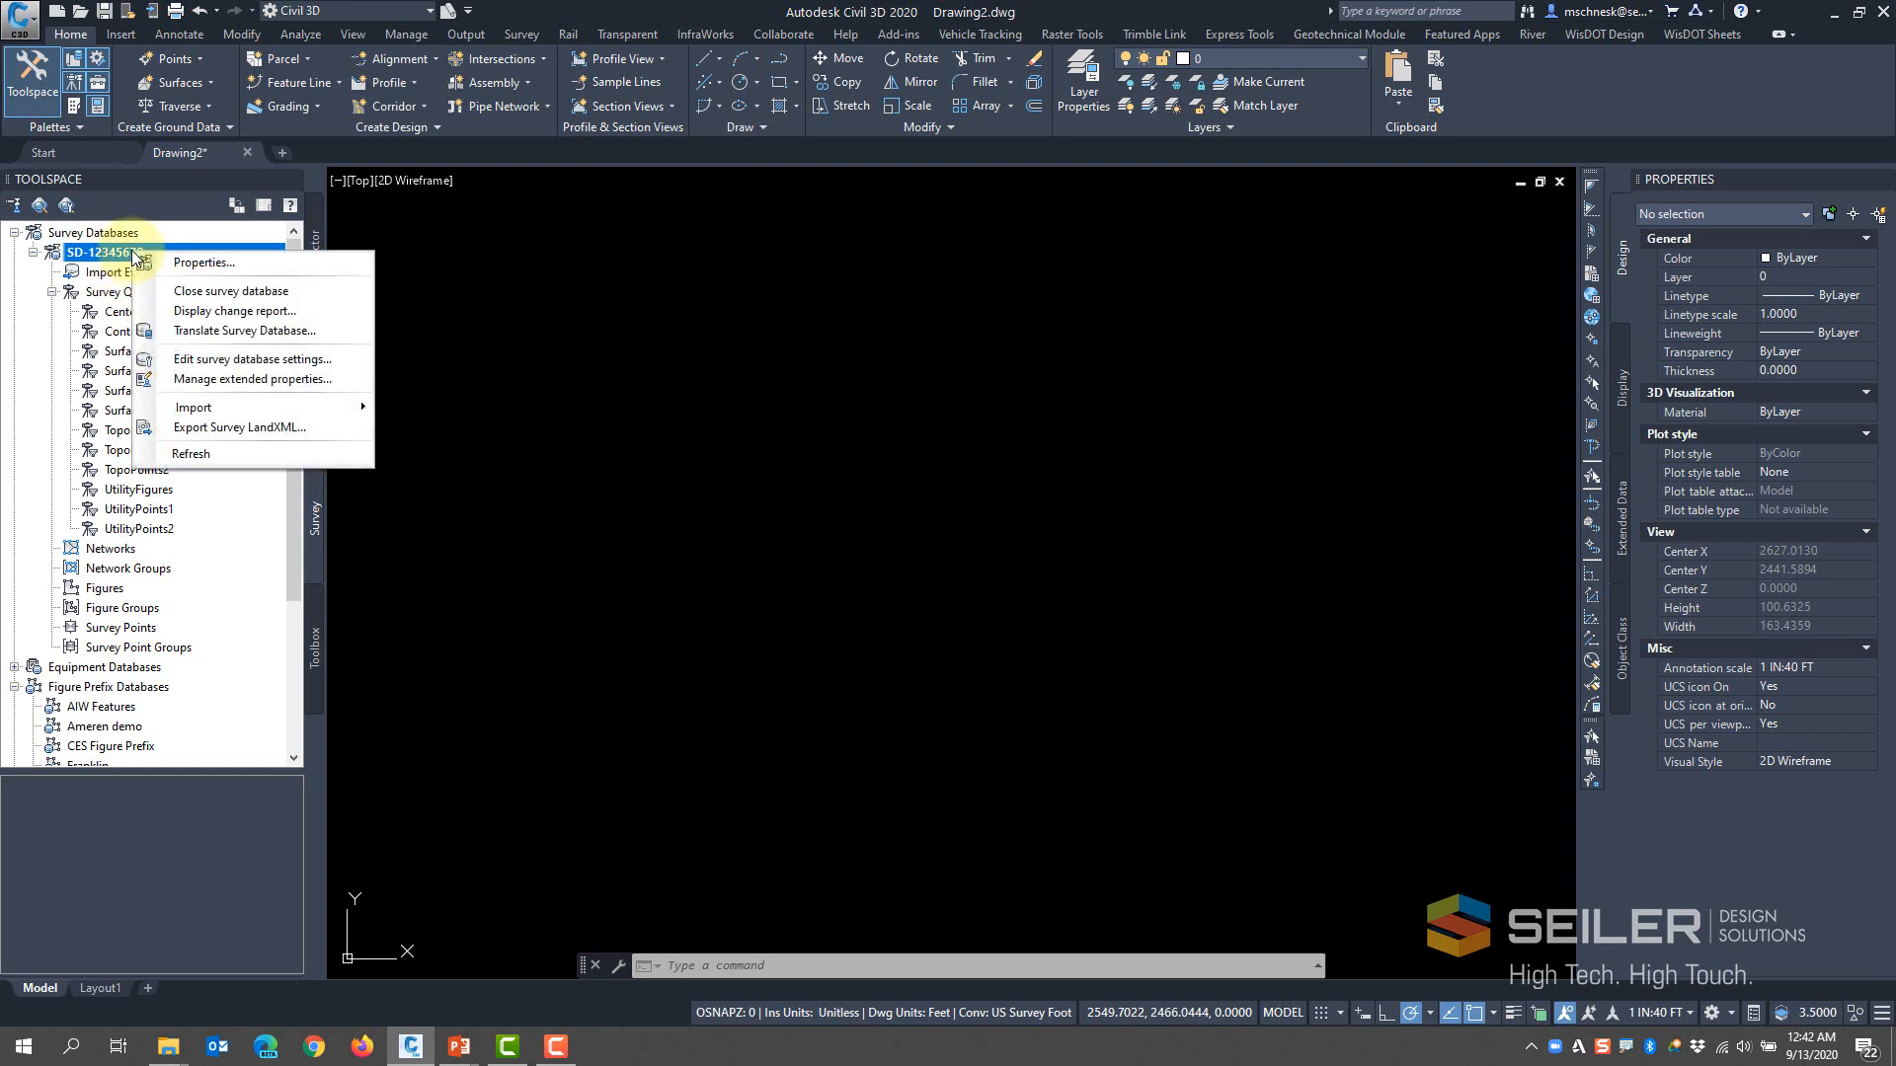
pyautogui.moveTo(224, 417)
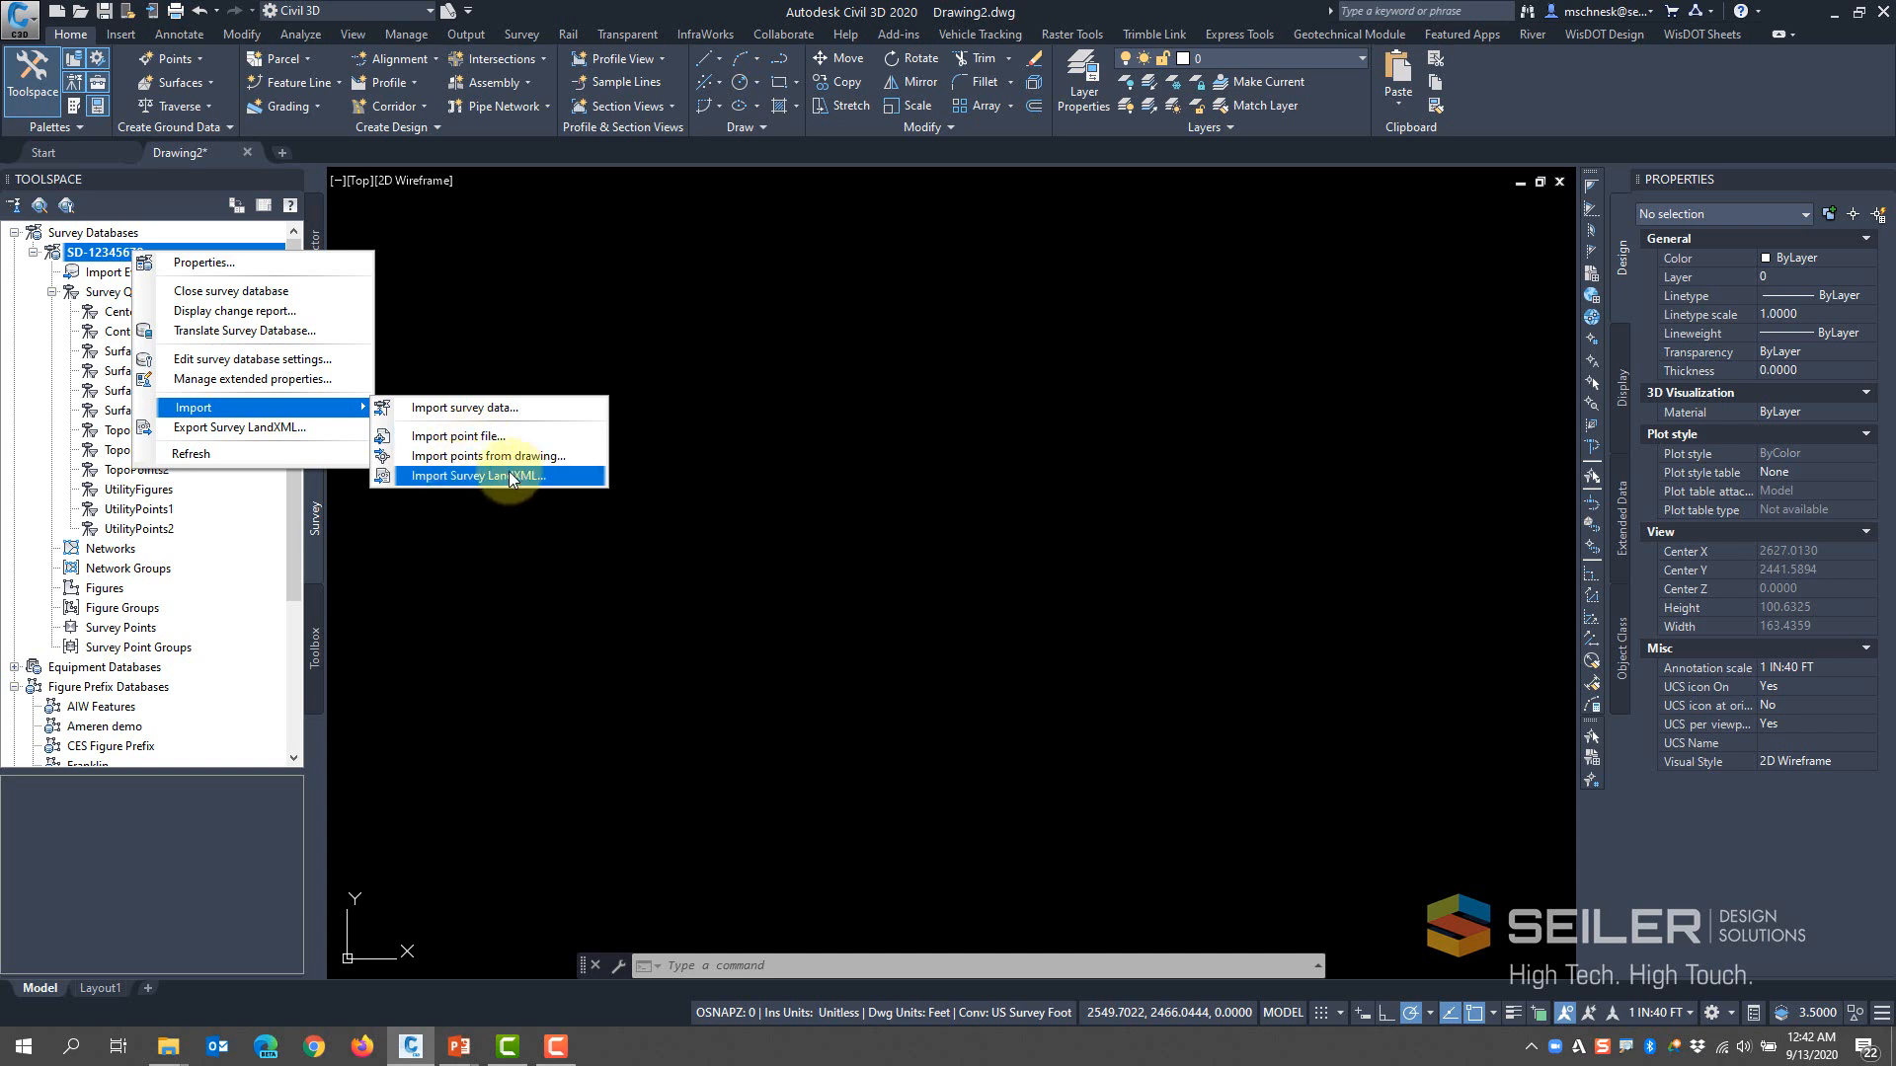
pyautogui.click(456, 415)
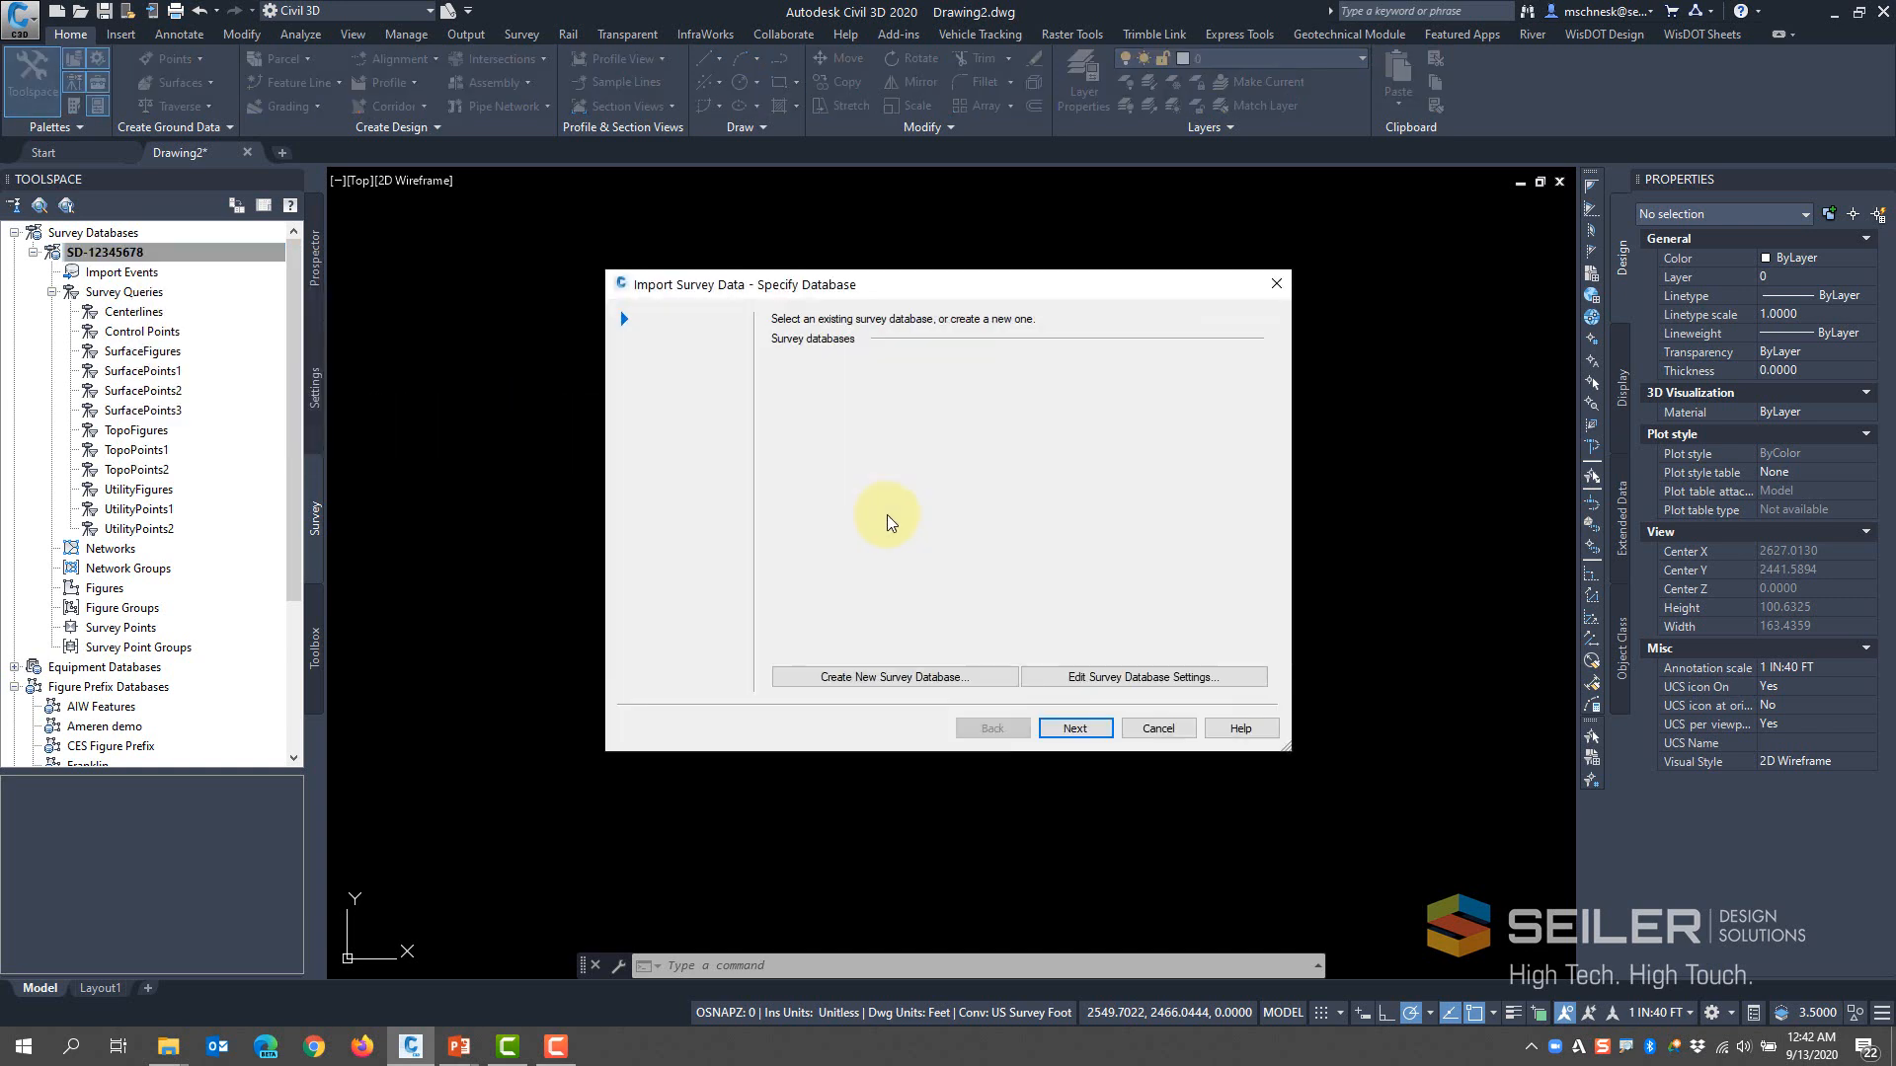
pyautogui.moveTo(804, 286); pyautogui.dragTo(749, 278)
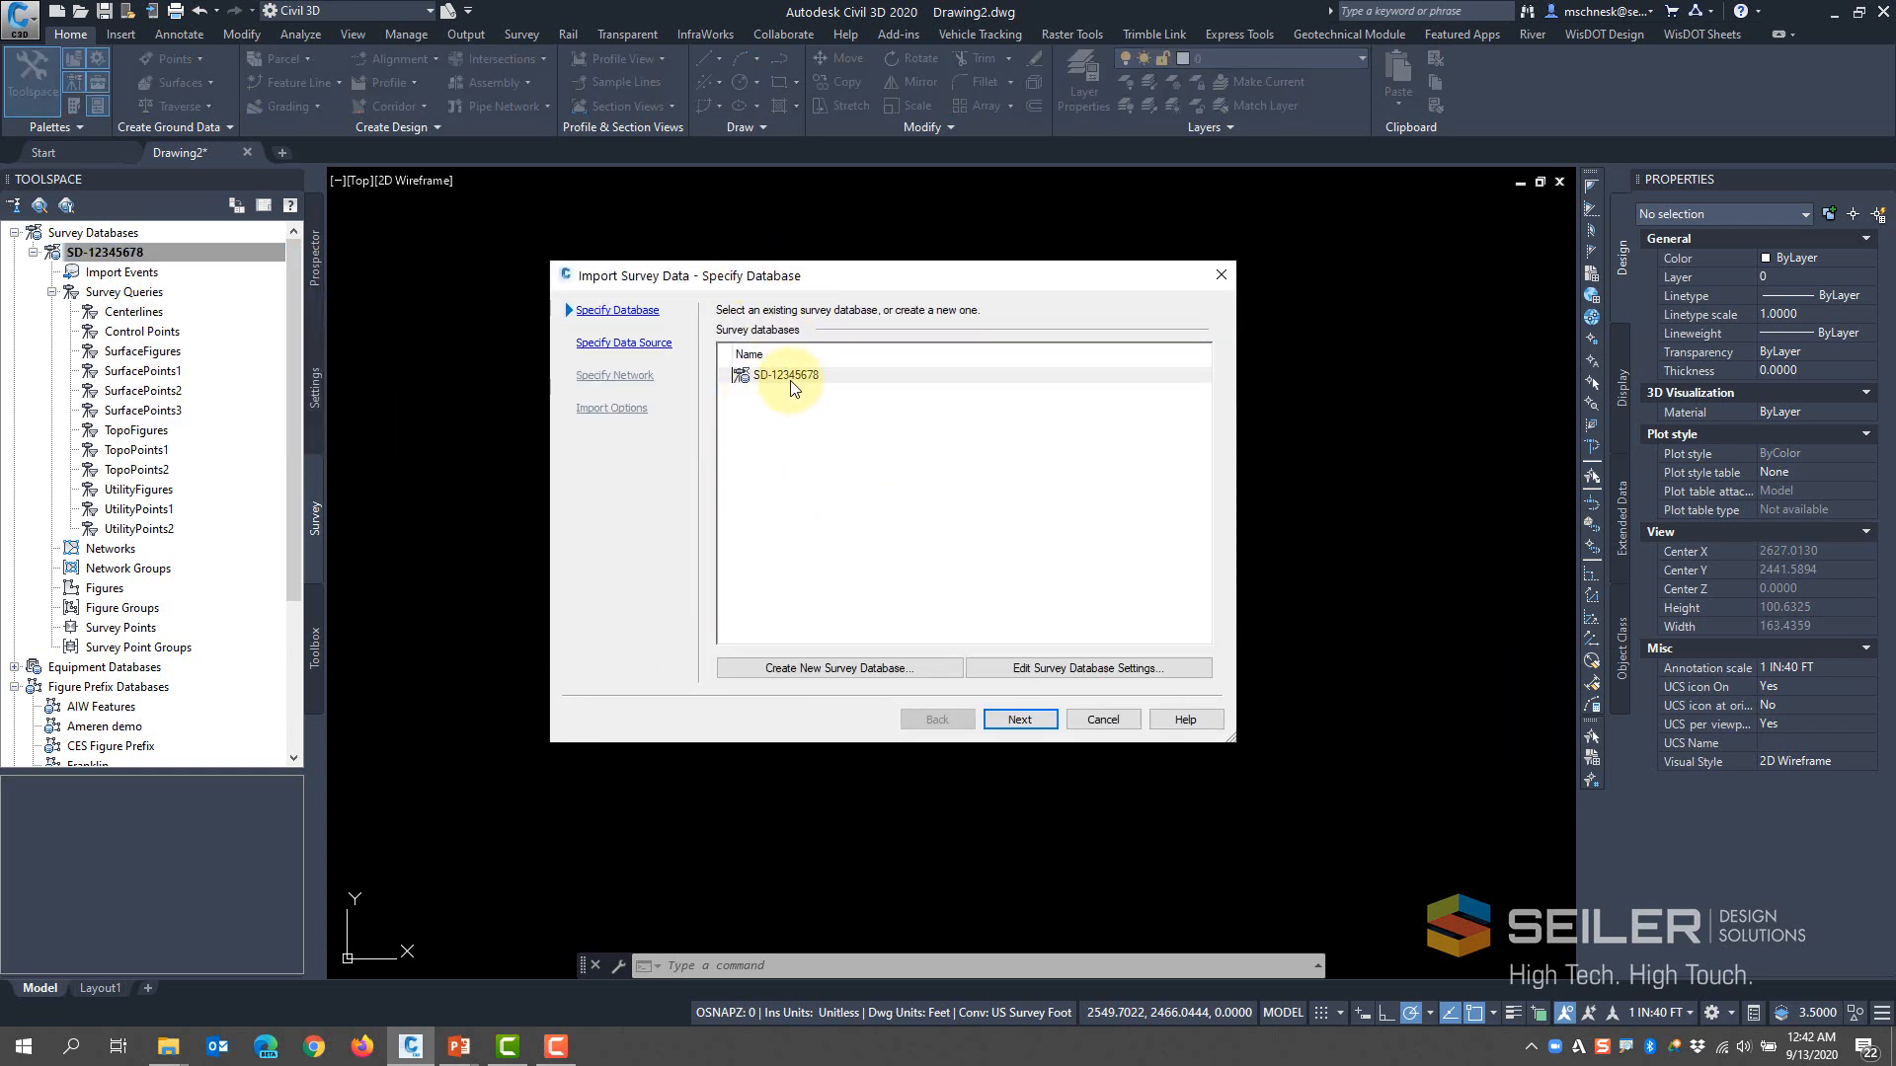
pyautogui.click(1031, 726)
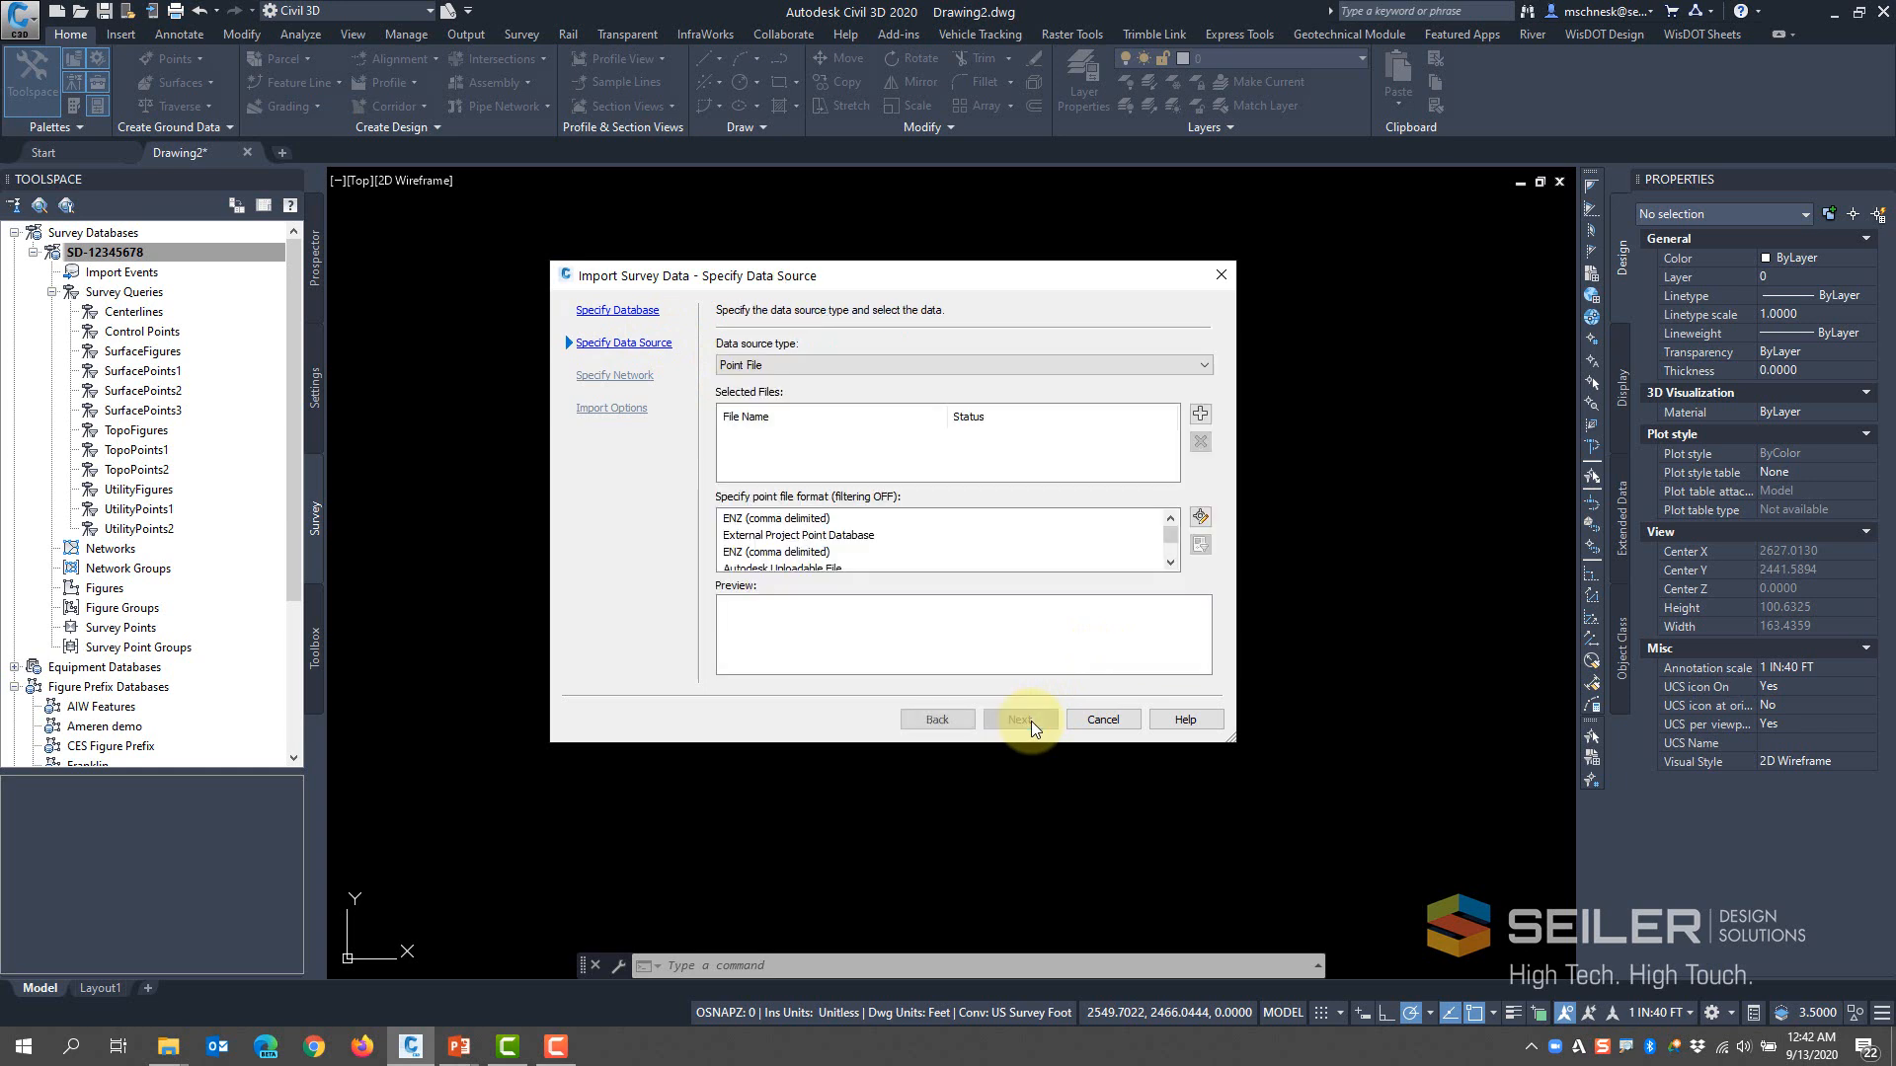
# Choose LandXML File as the data source type and select 12345678-wo1.xml, proceeding to the import options
pyautogui.click(751, 367)
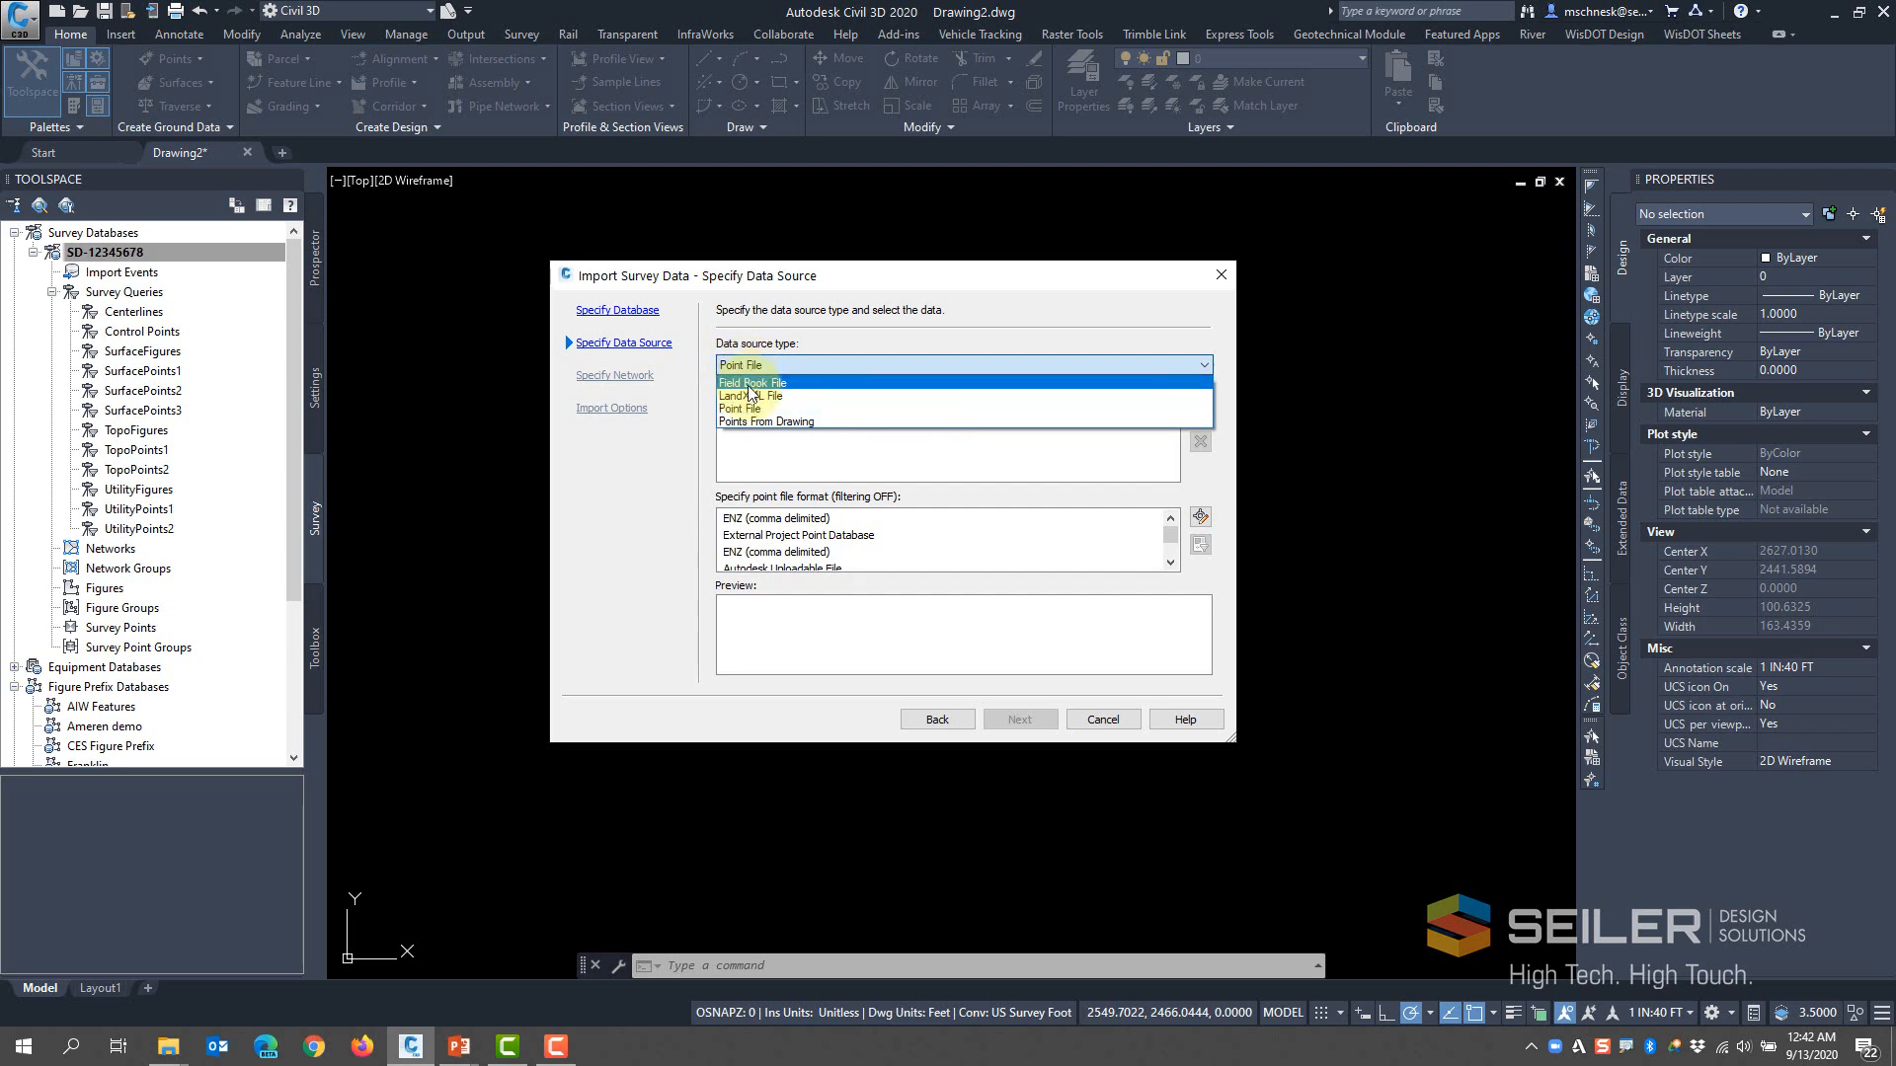
pyautogui.click(749, 396)
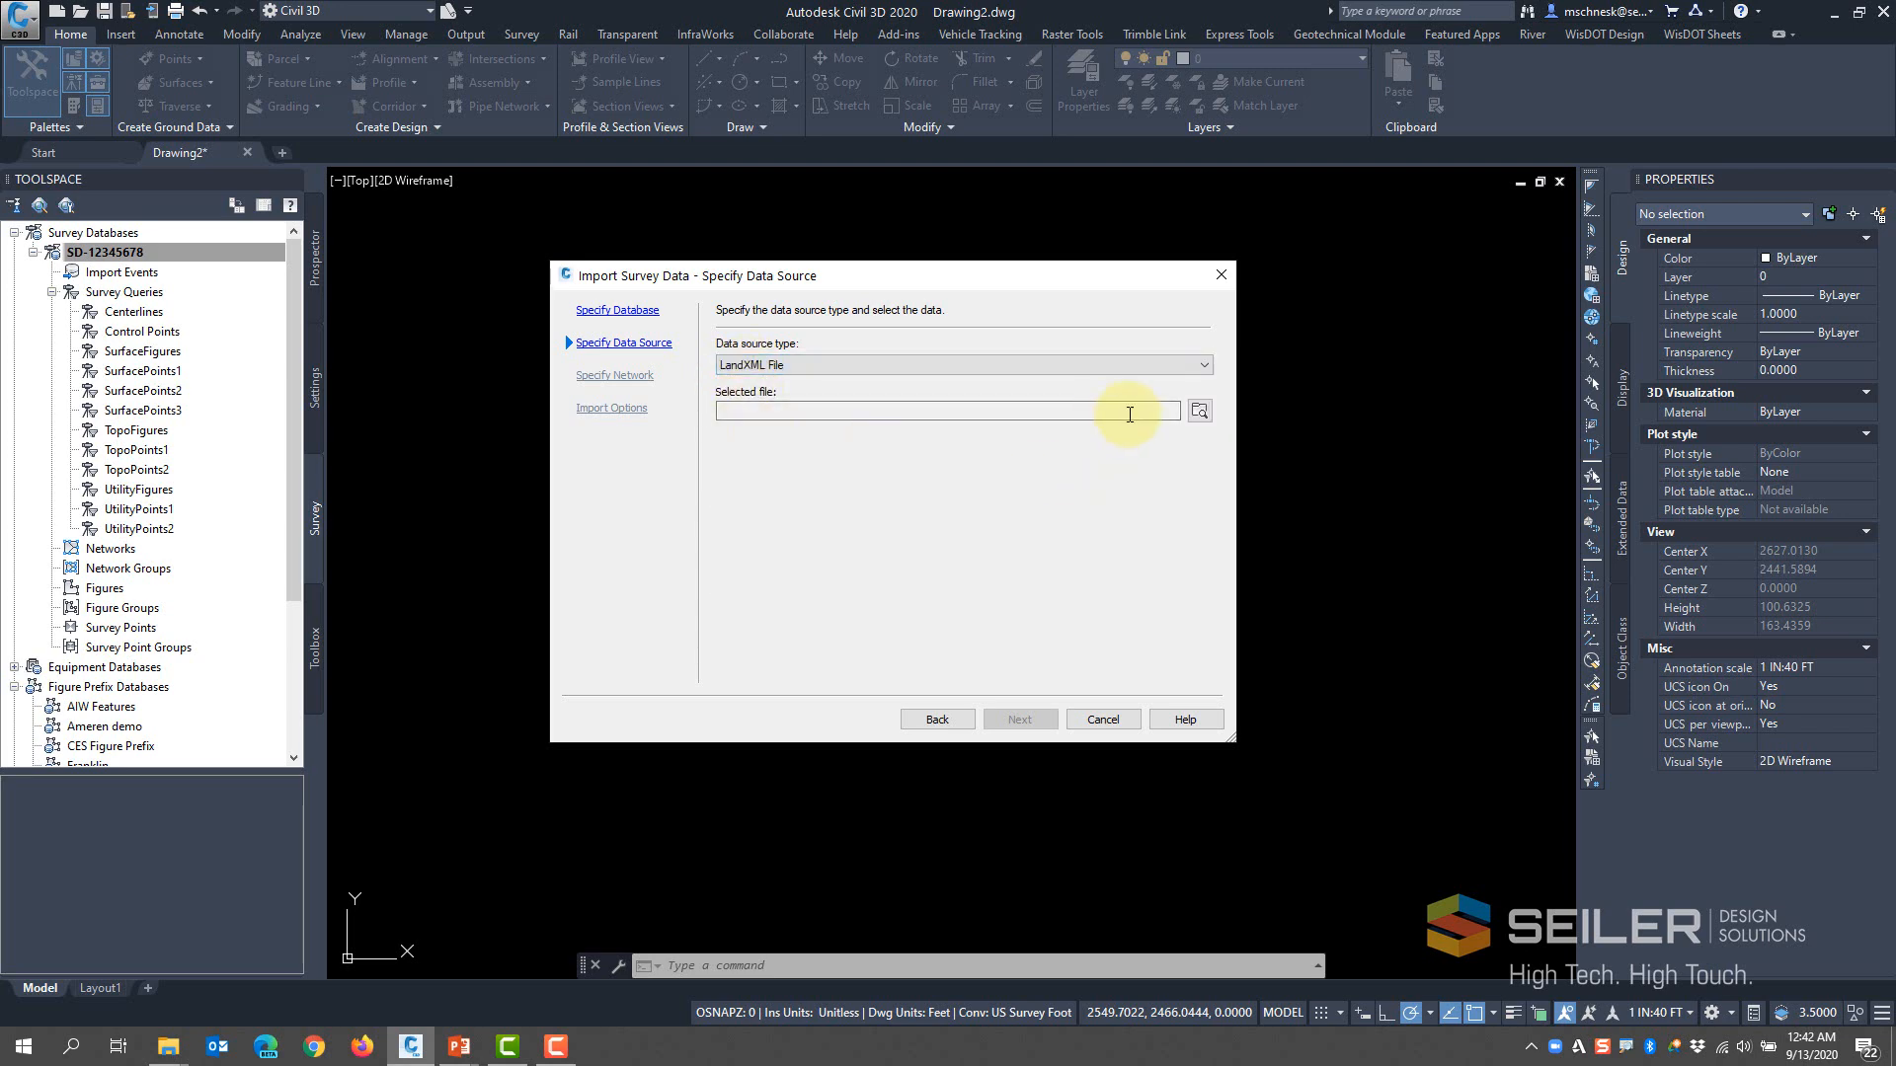
pyautogui.click(1200, 412)
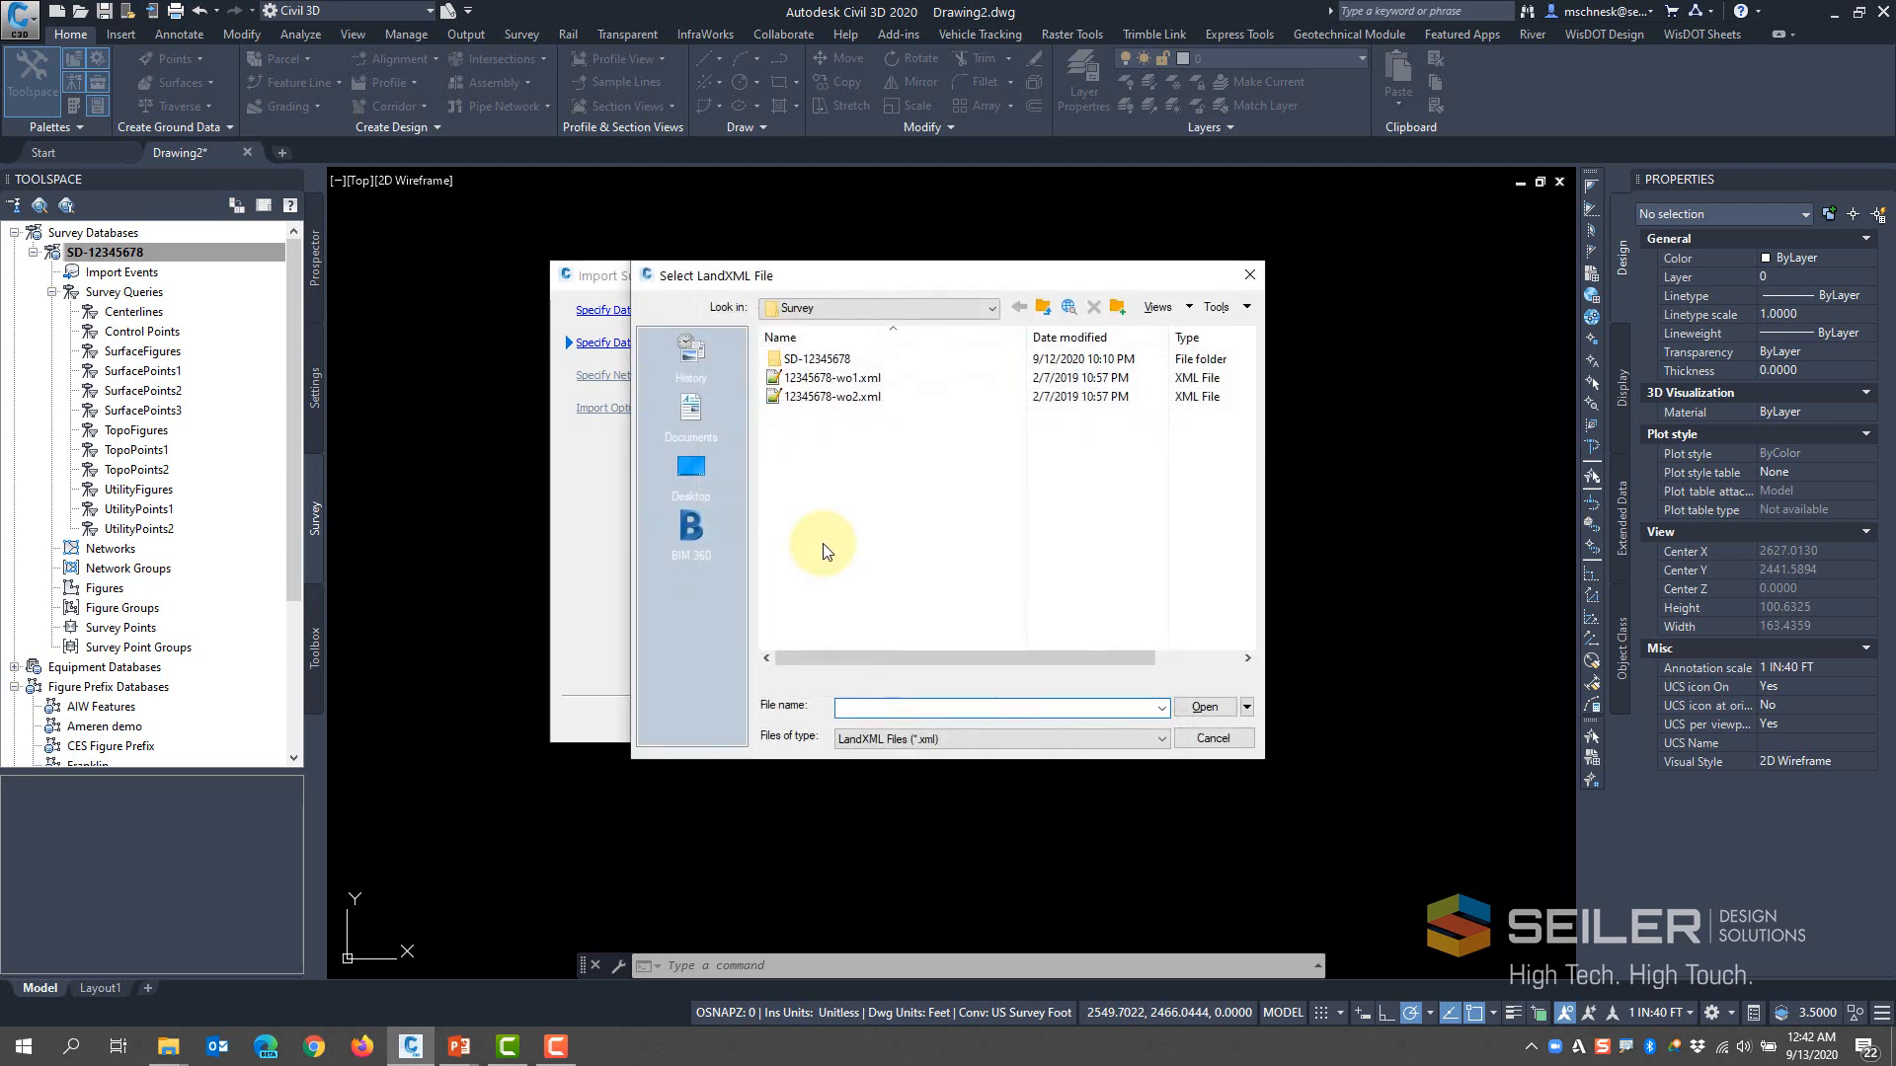
pyautogui.click(829, 381)
pyautogui.click(1203, 709)
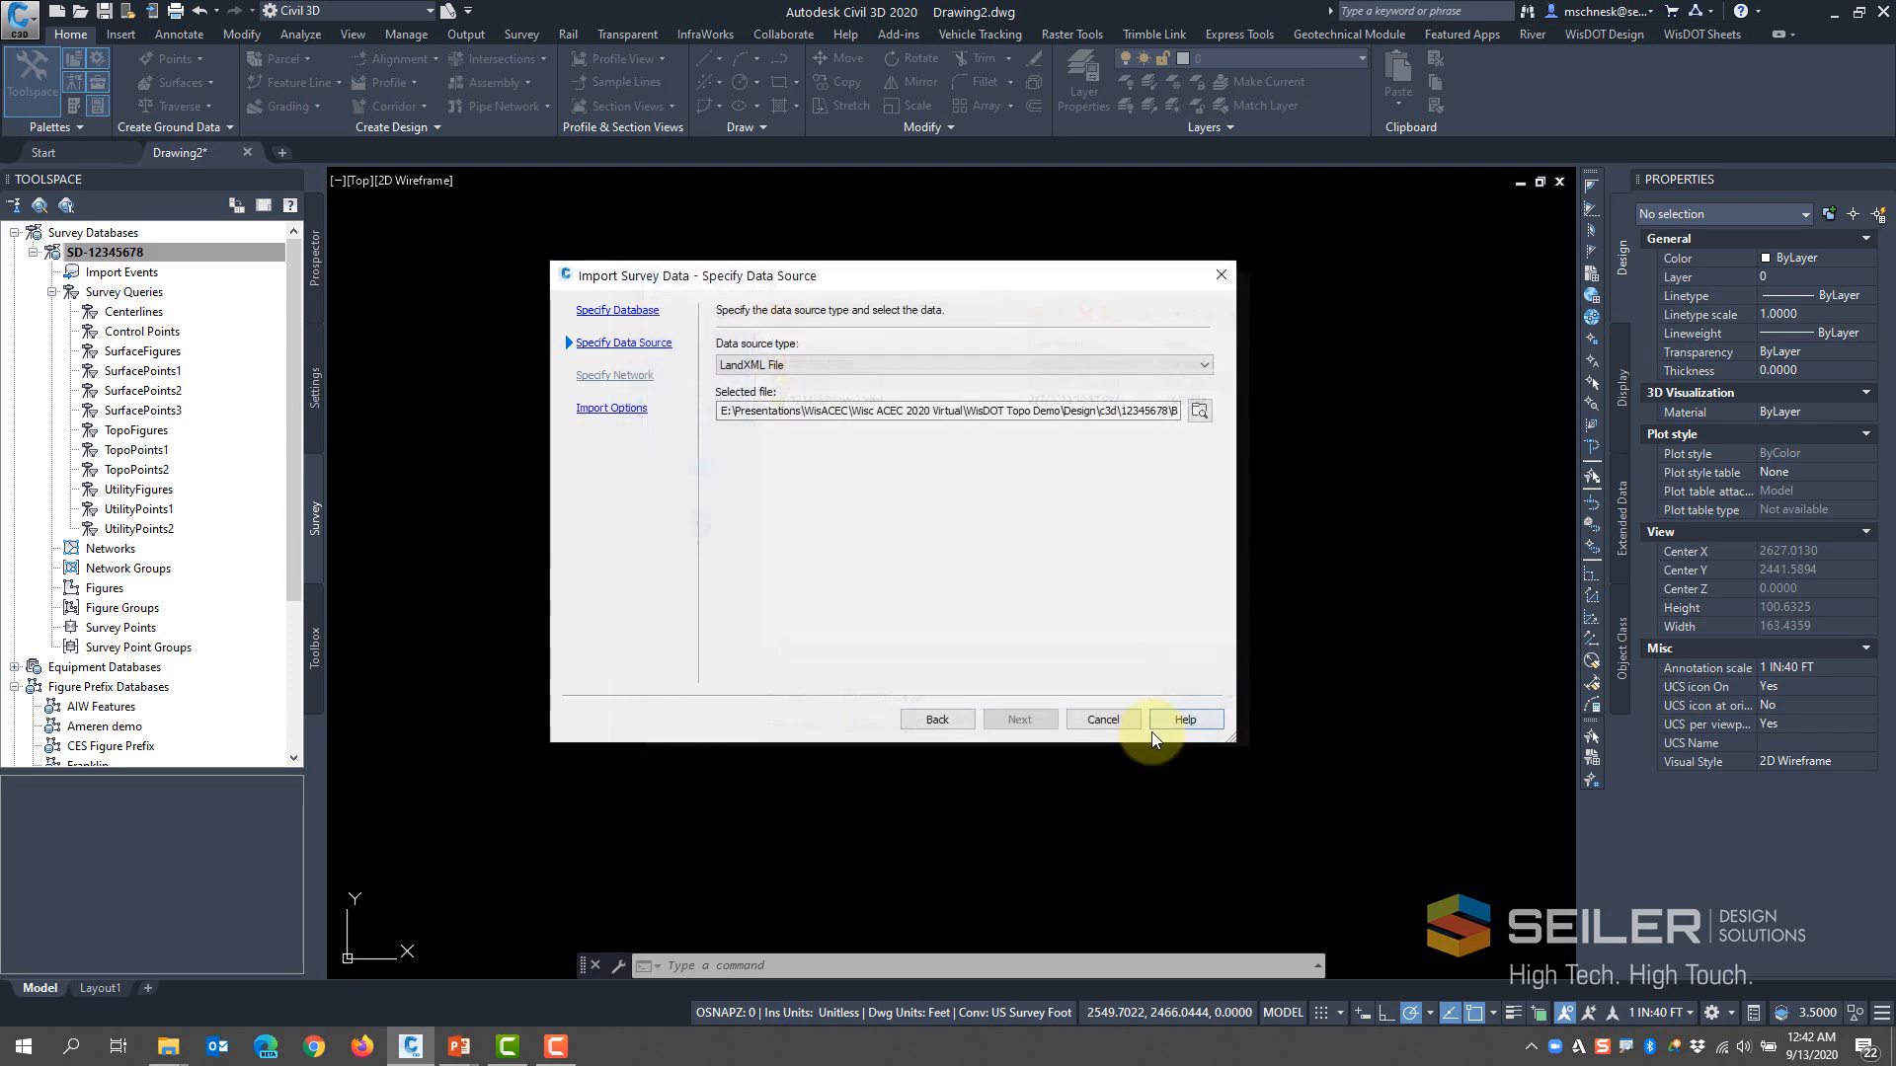
pyautogui.click(1017, 719)
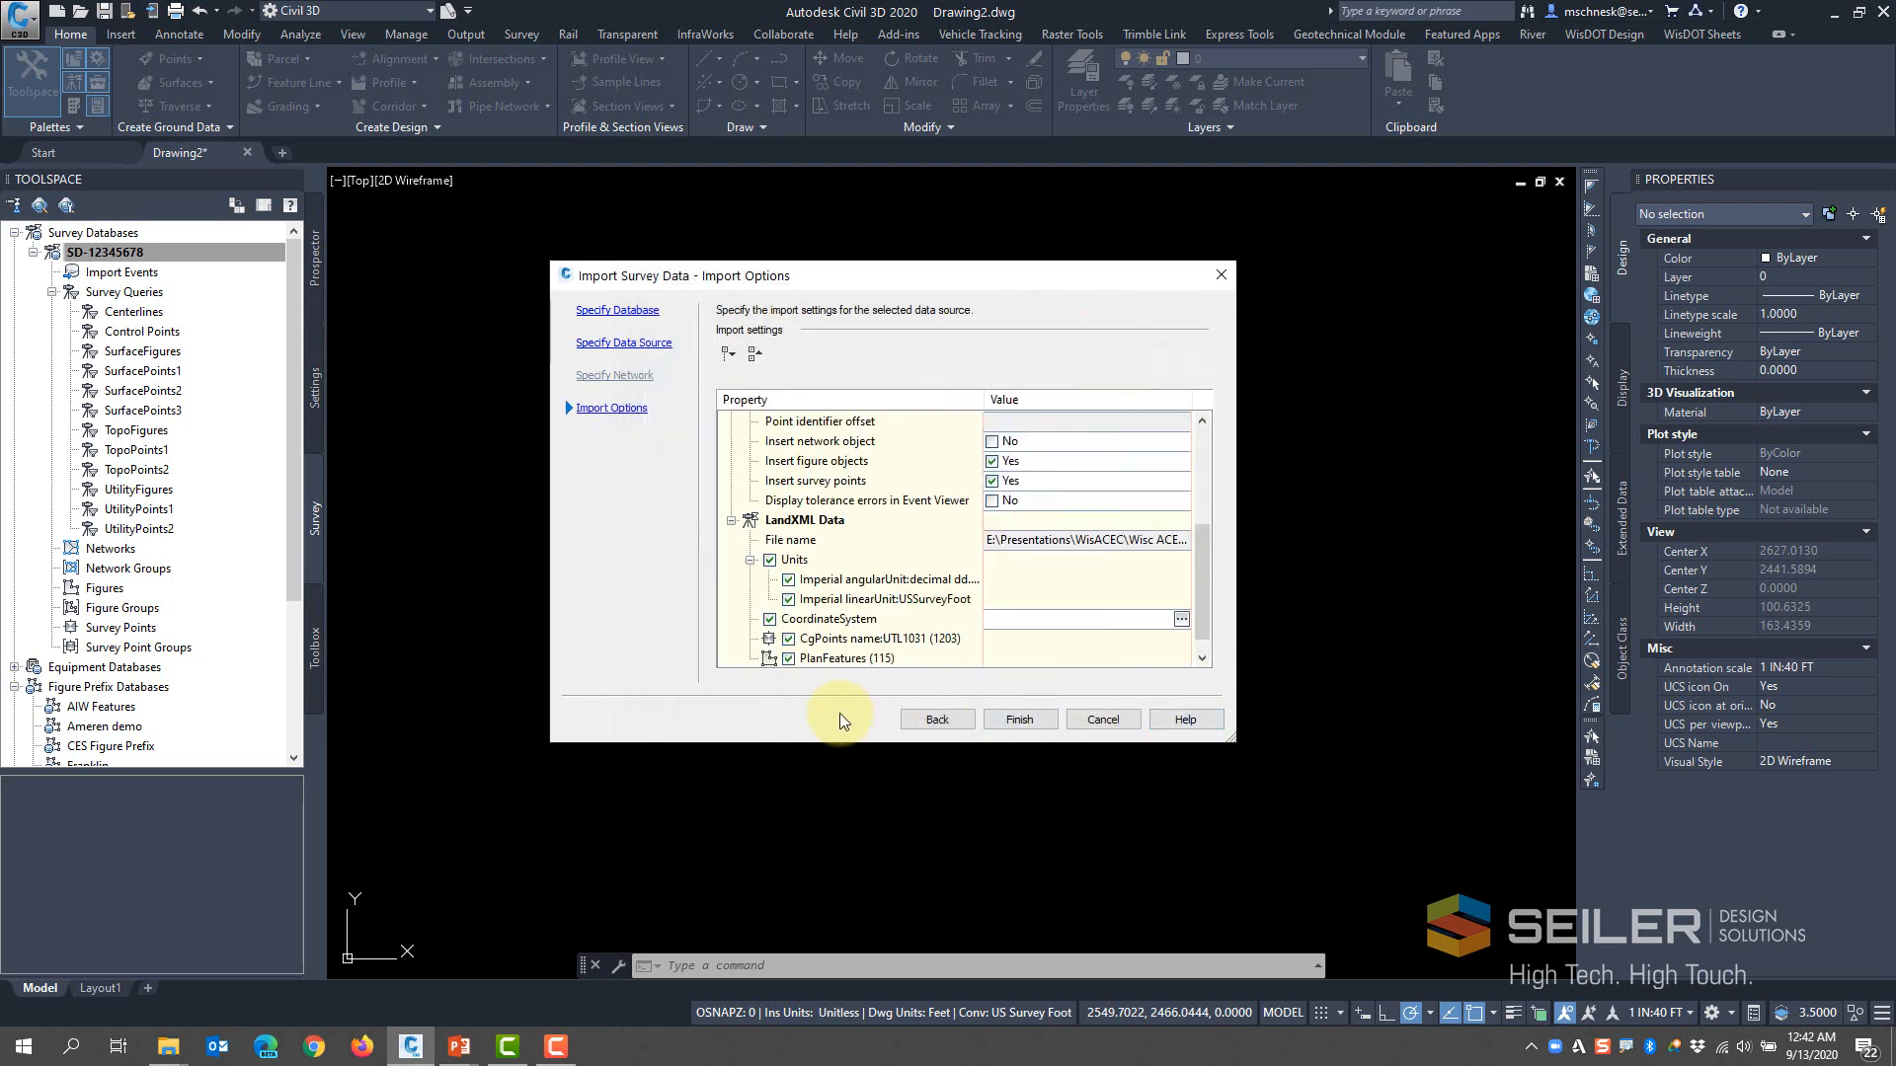
# Review the import settings, turn off inserting survey points and figure objects, and complete the LandXML import
pyautogui.moveTo(916, 280); pyautogui.dragTo(897, 168)
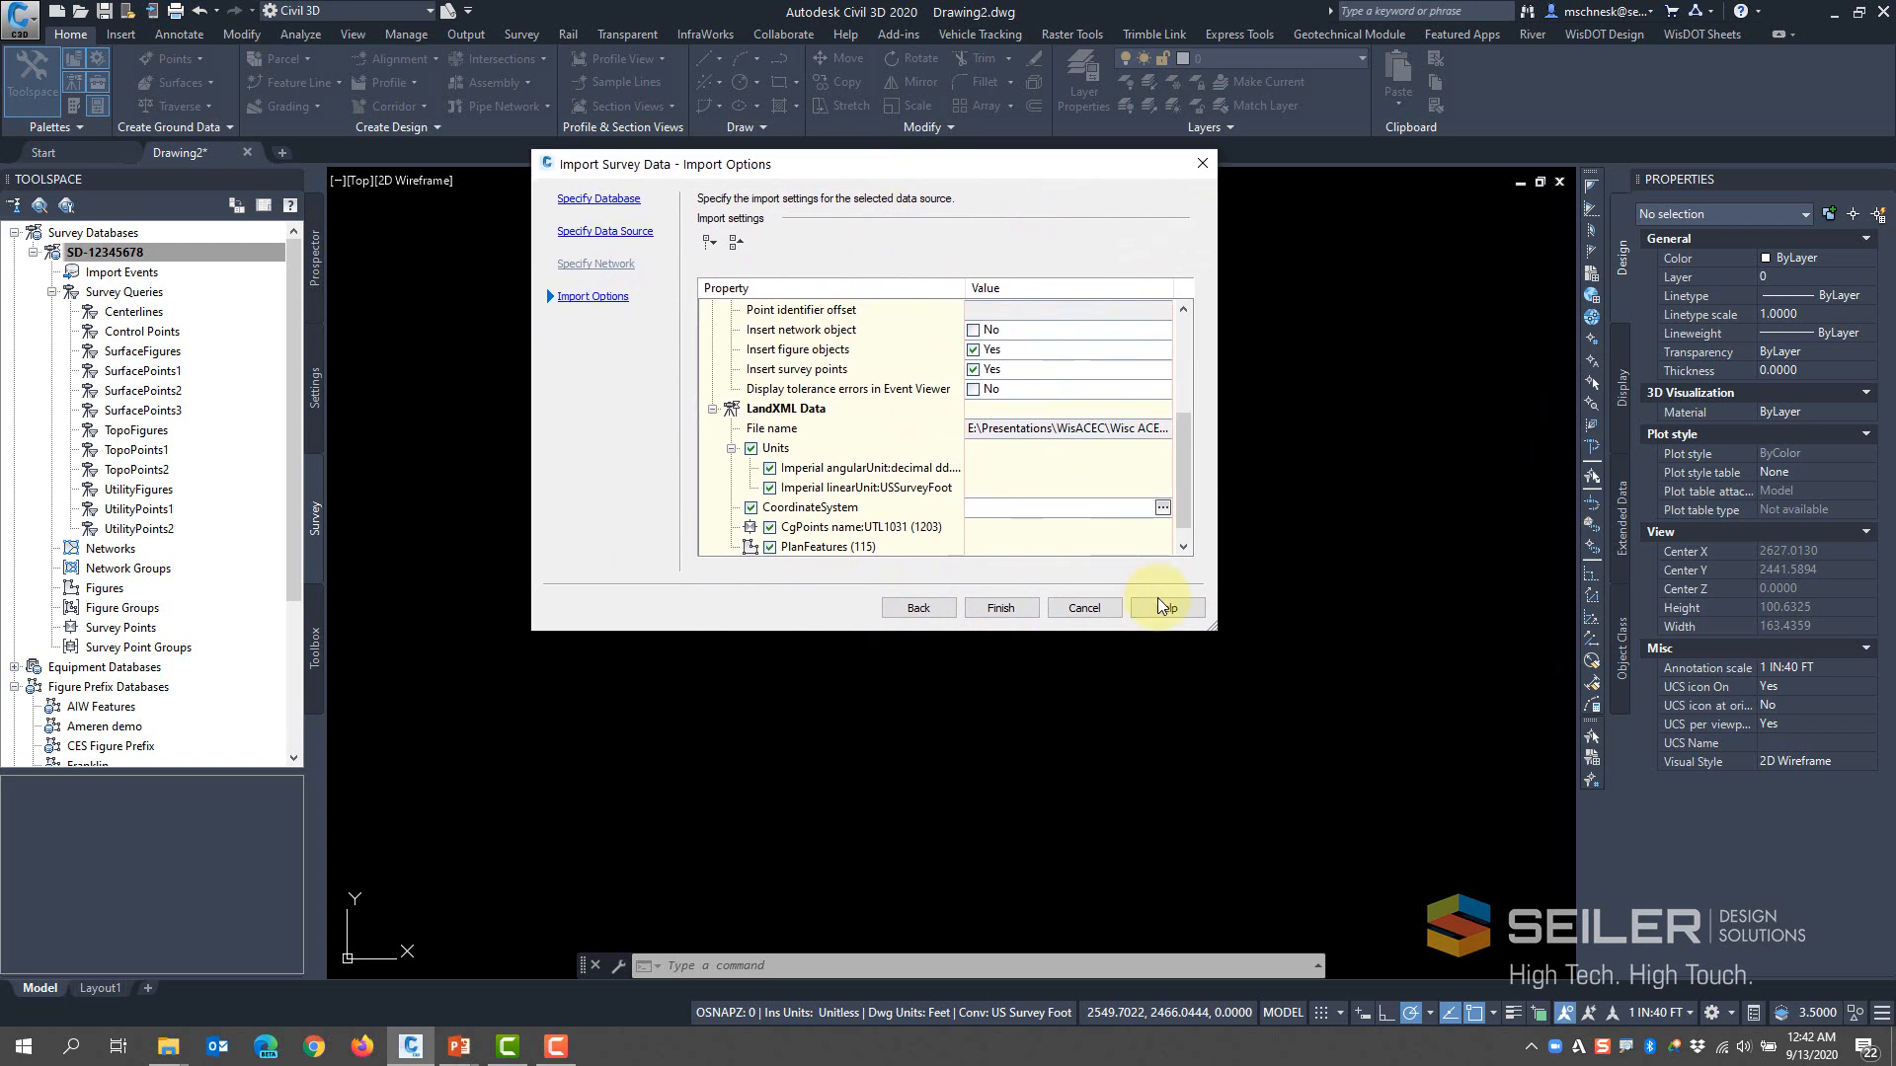
pyautogui.moveTo(1210, 633); pyautogui.dragTo(1211, 865)
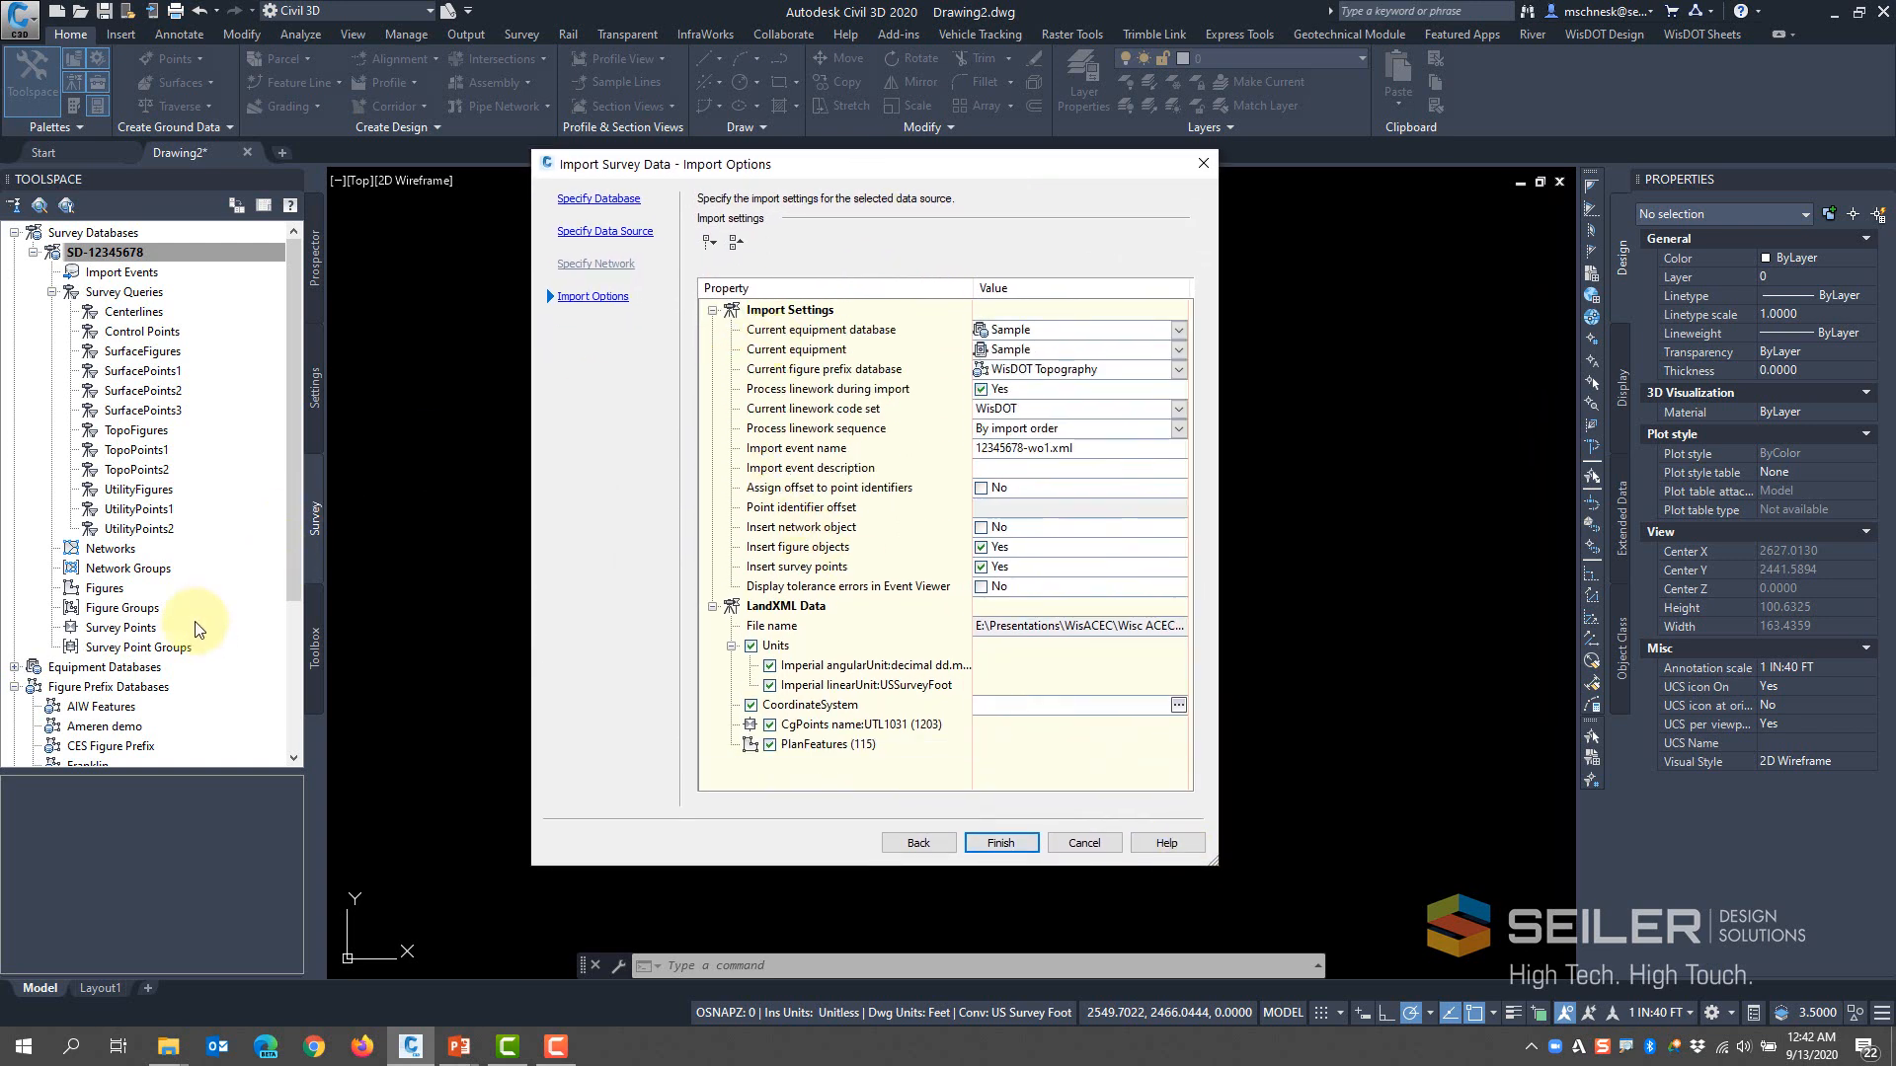
pyautogui.click(297, 504)
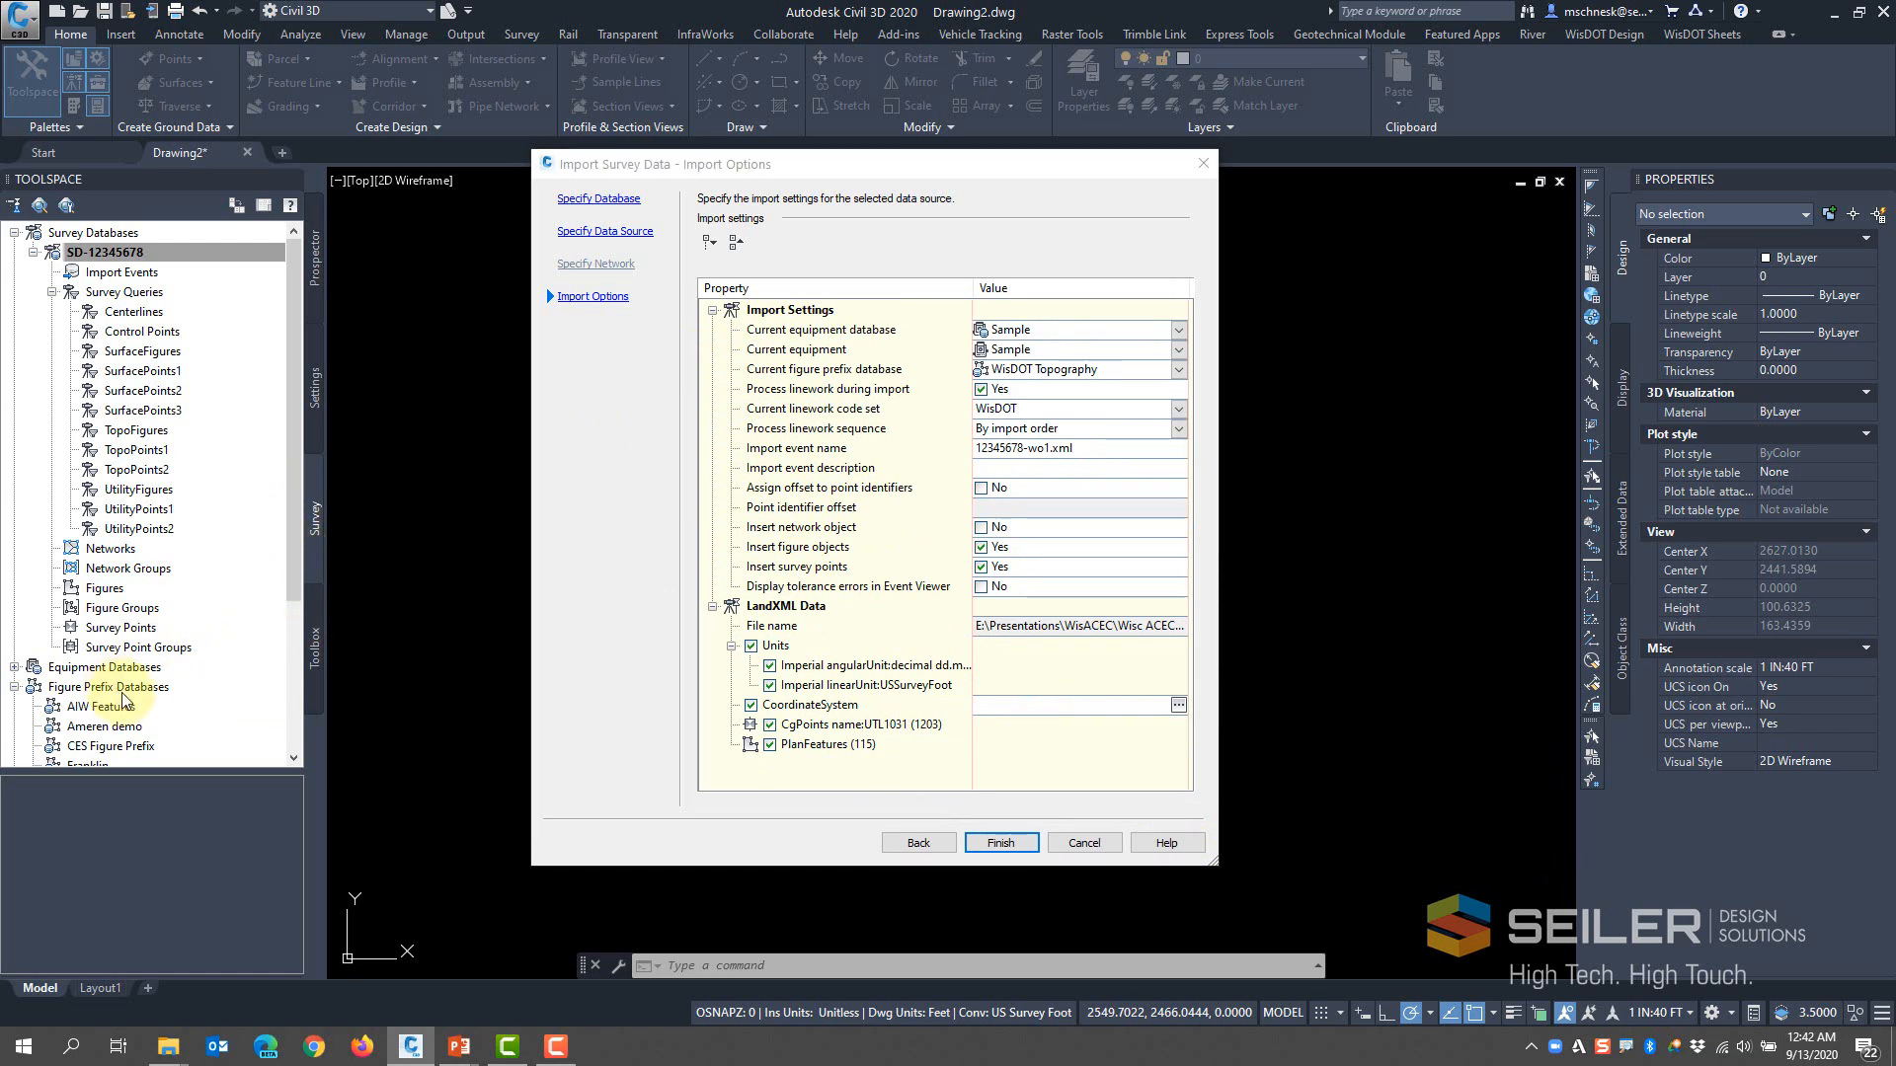
pyautogui.click(956, 441)
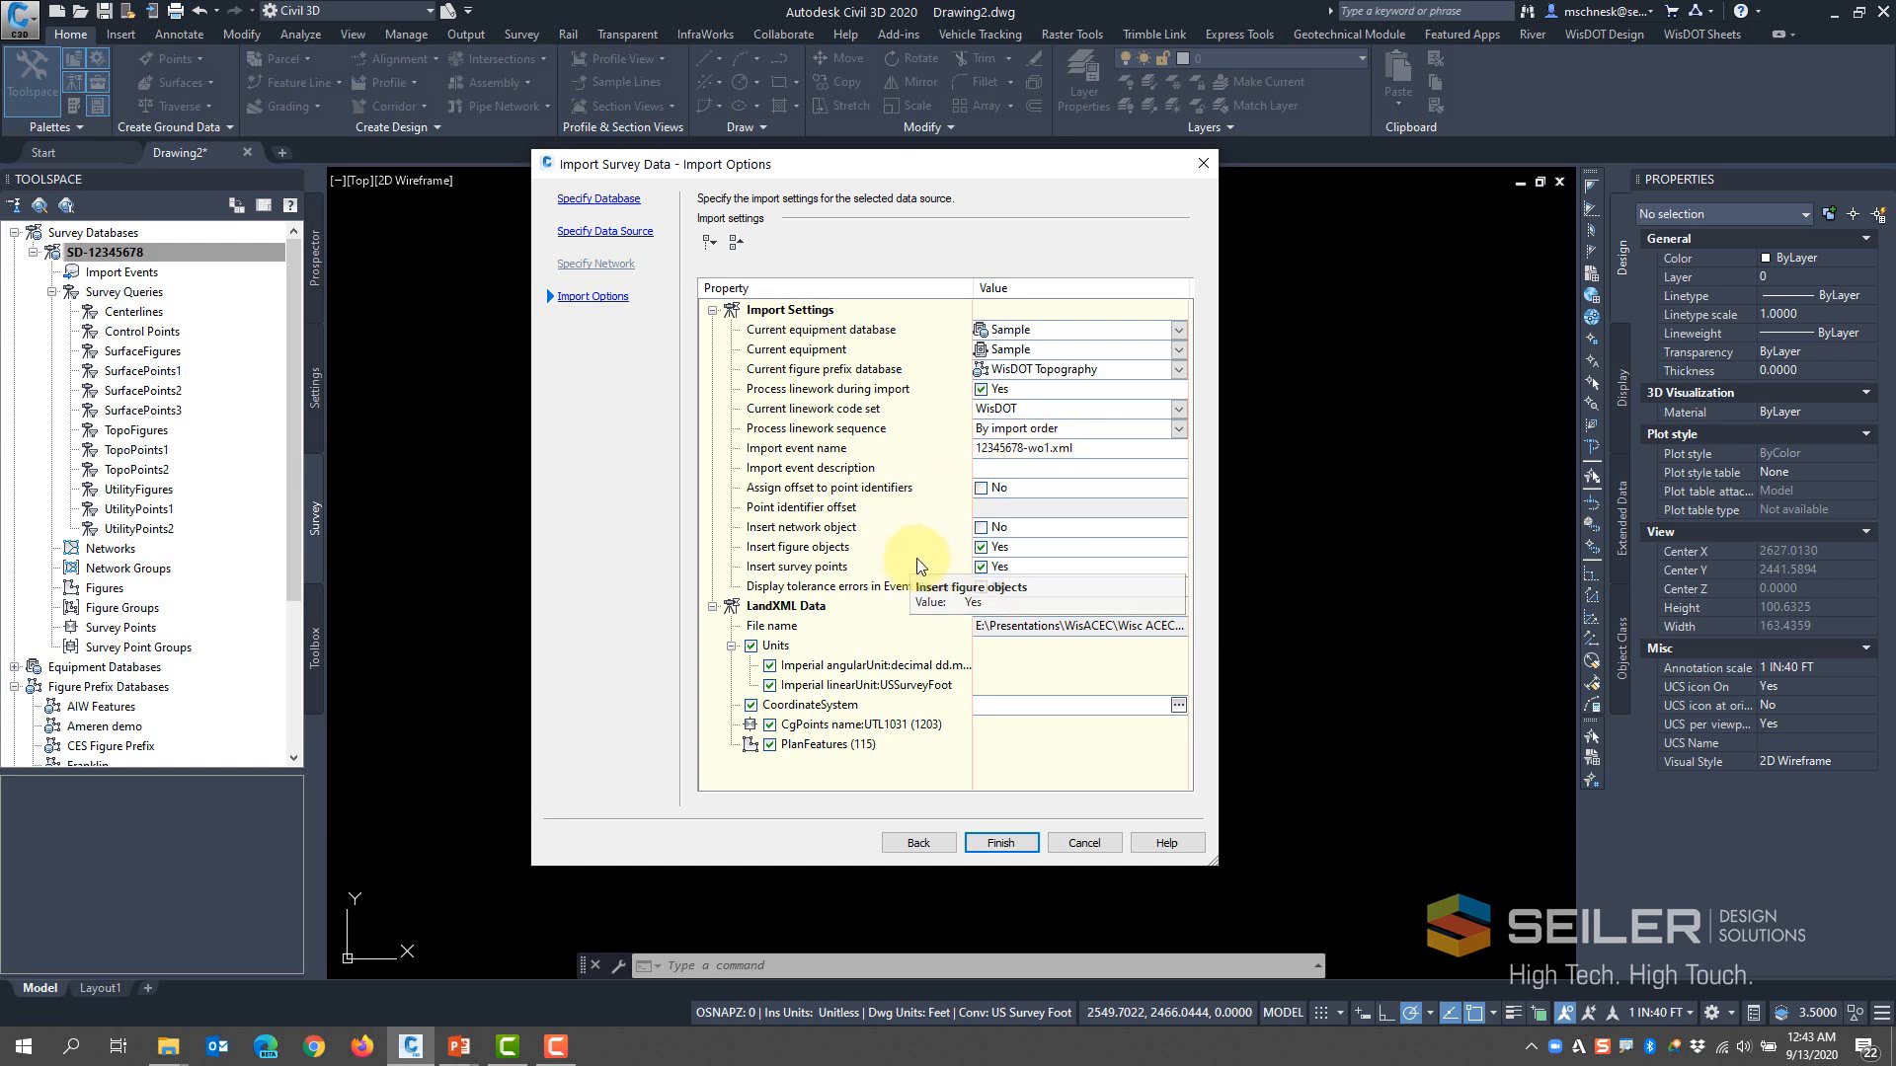
pyautogui.click(981, 566)
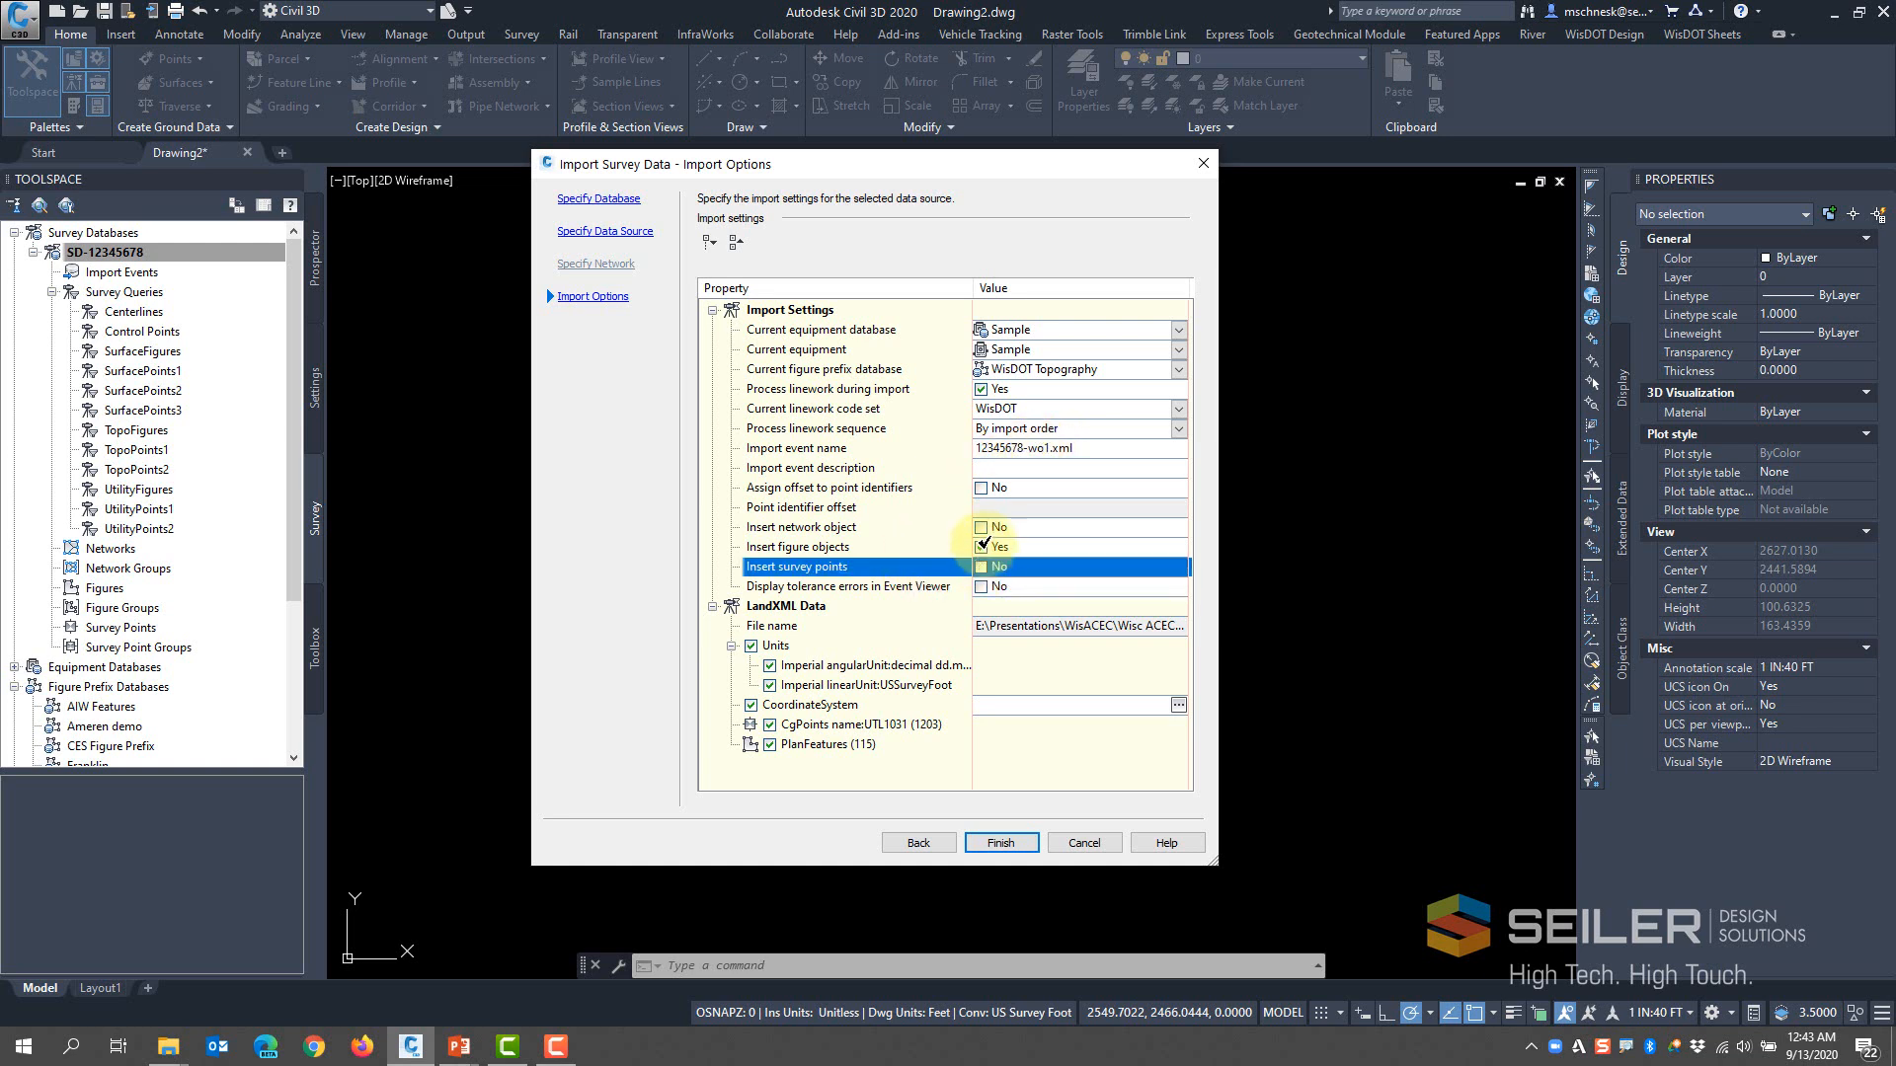
pyautogui.click(981, 546)
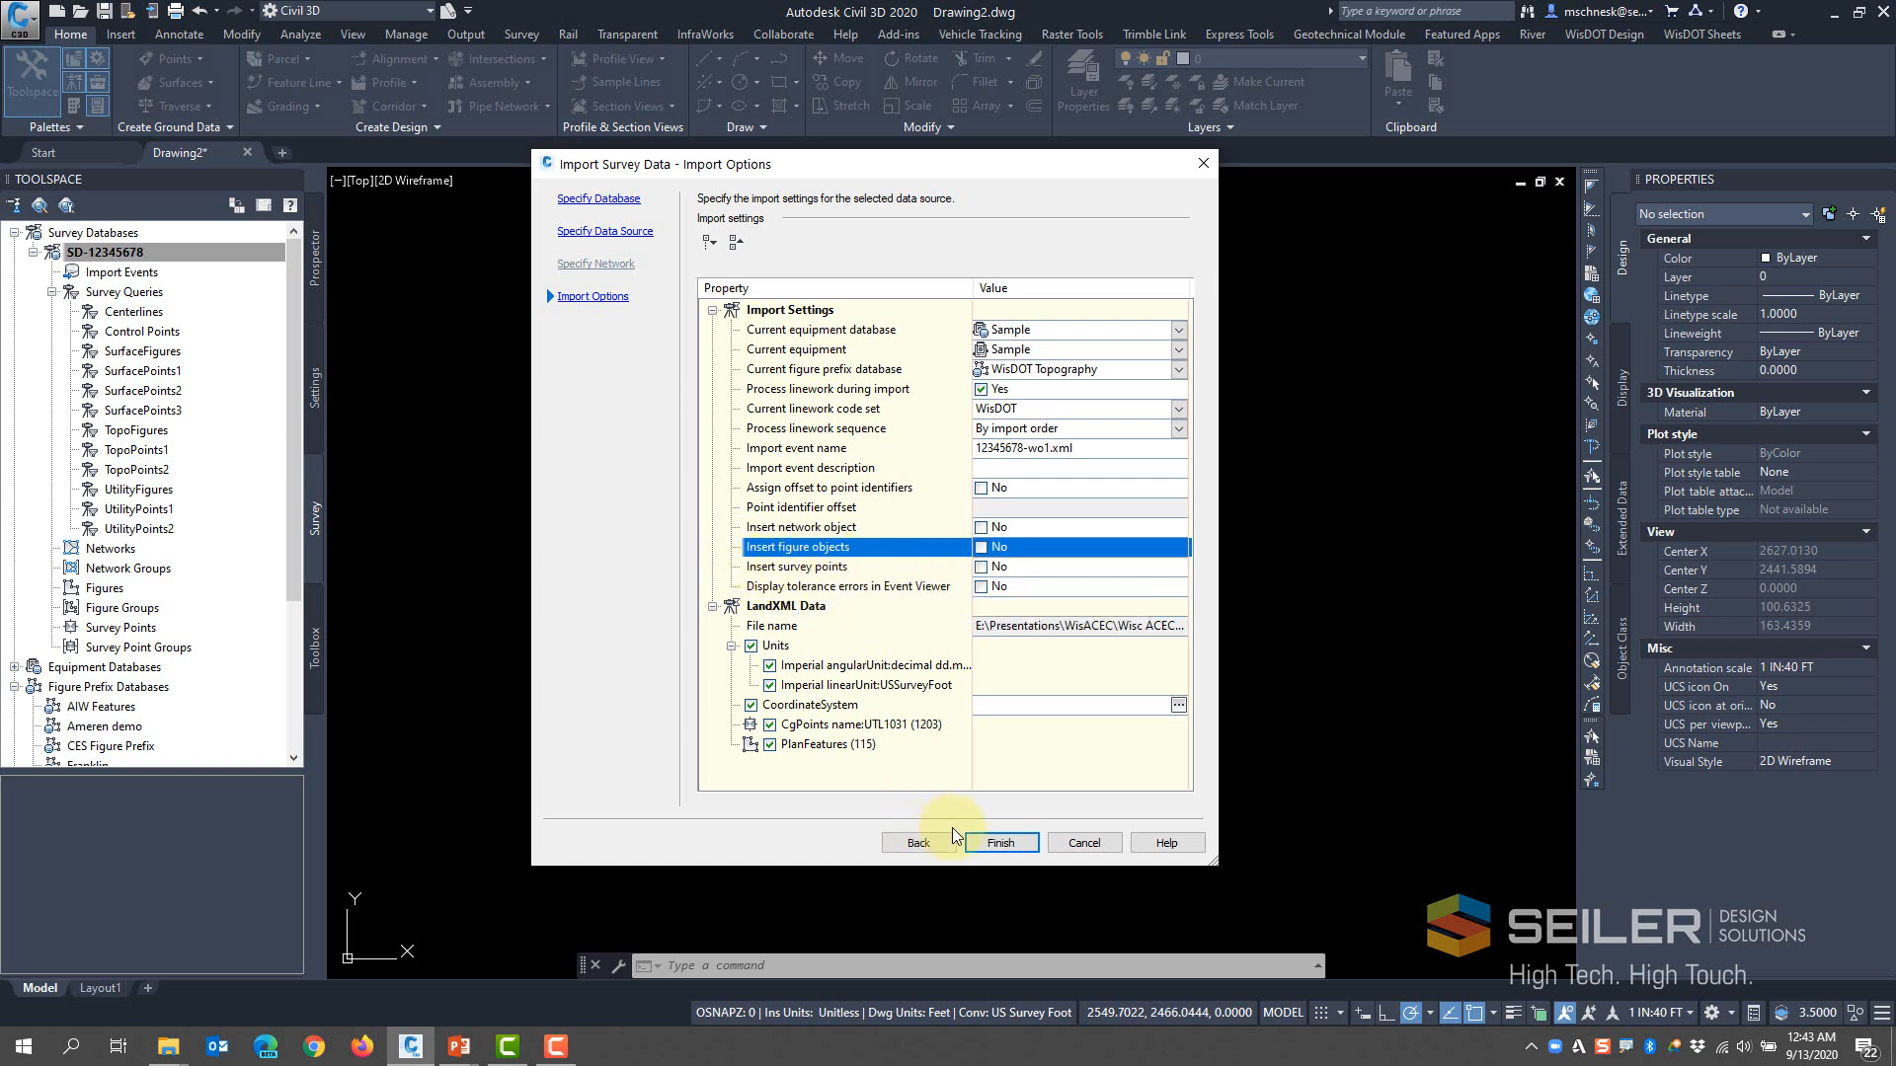
pyautogui.click(990, 844)
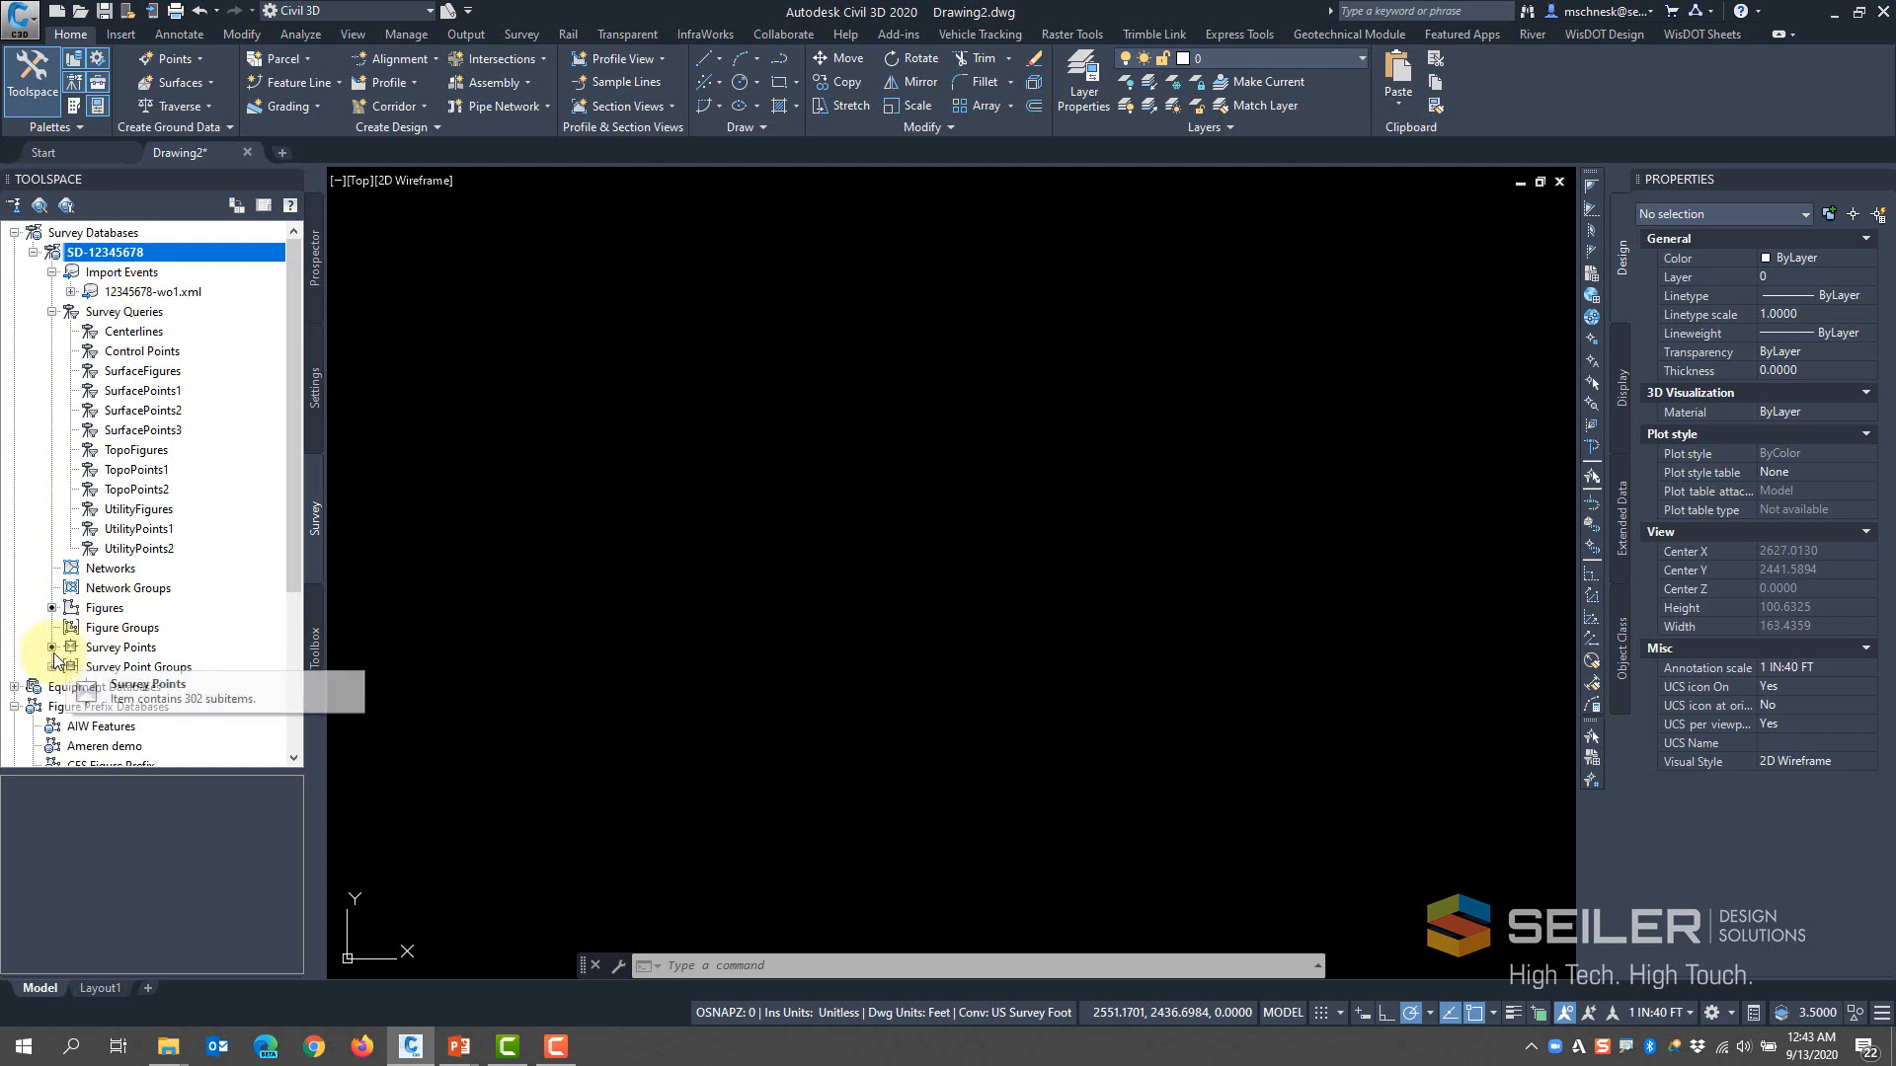
# Insert all figures and all survey points from the SD-12345678 survey database into the drawing
pyautogui.rightClick(114, 610)
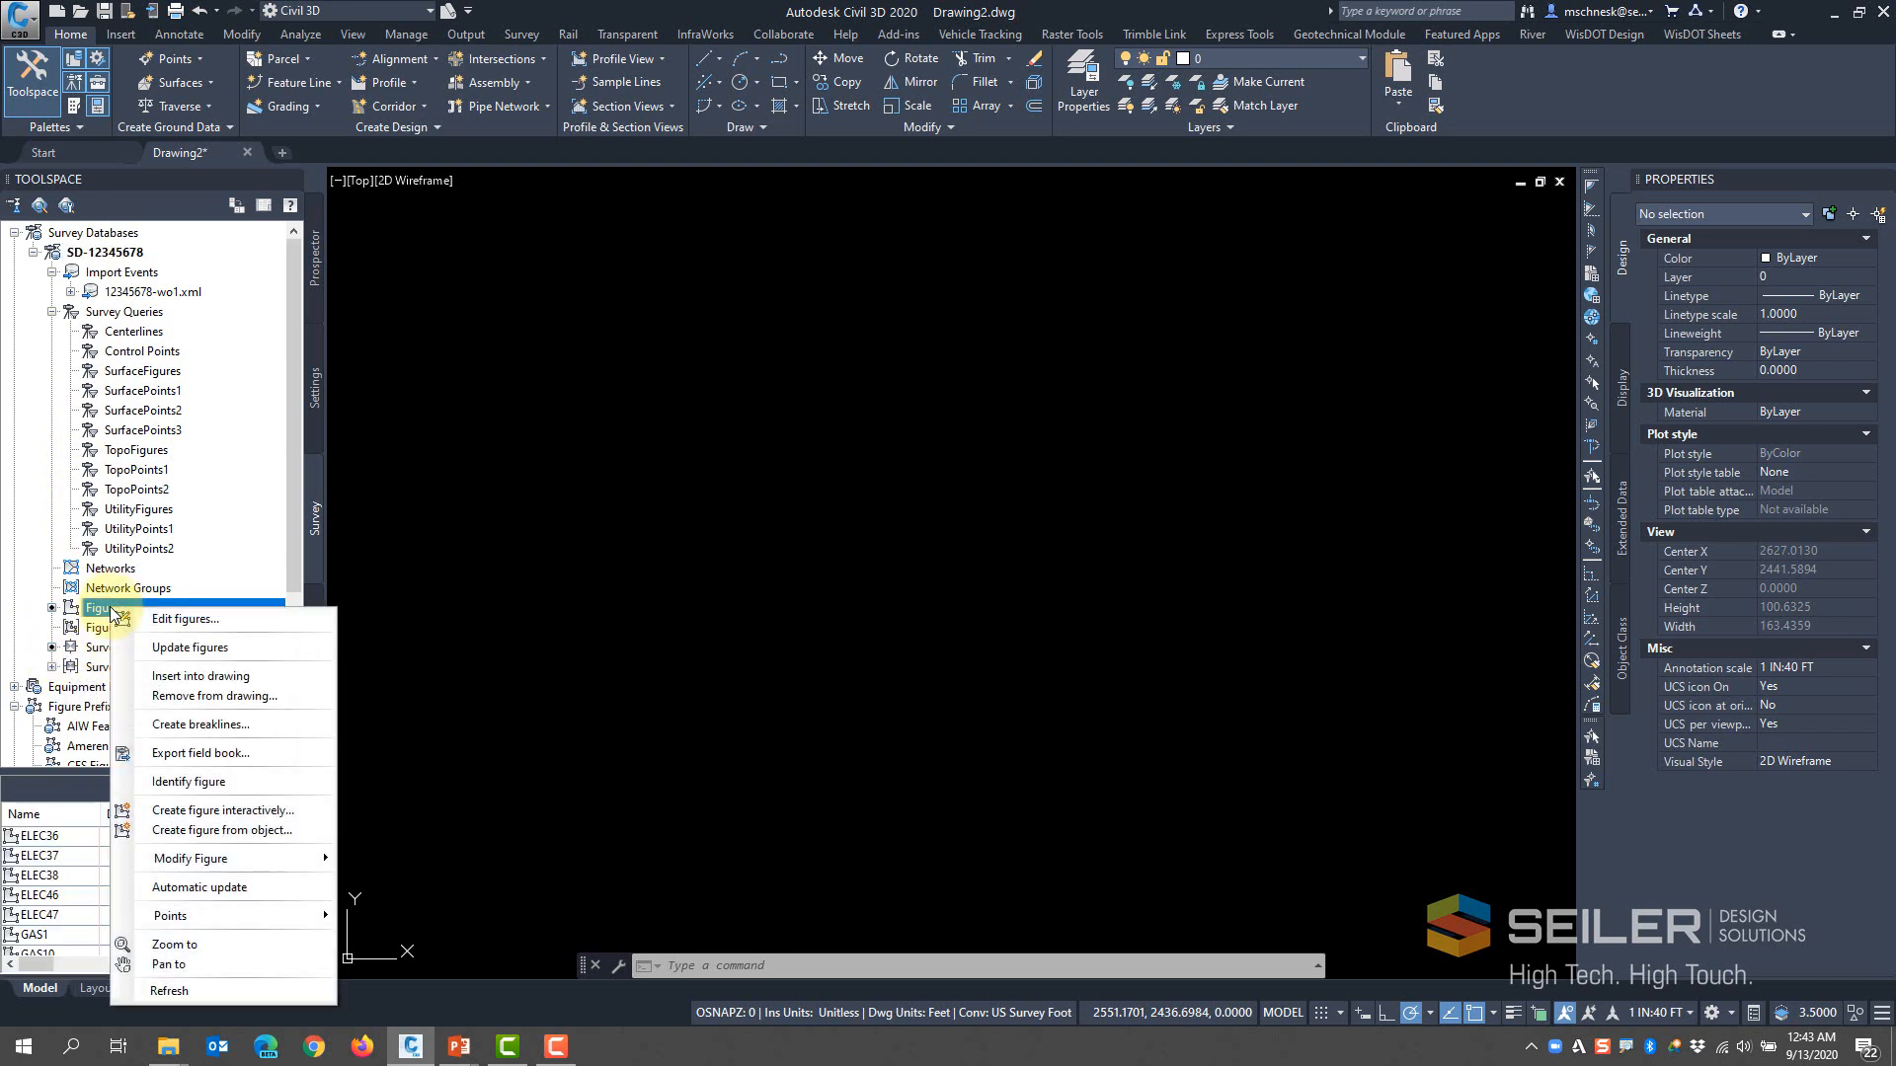
pyautogui.click(170, 679)
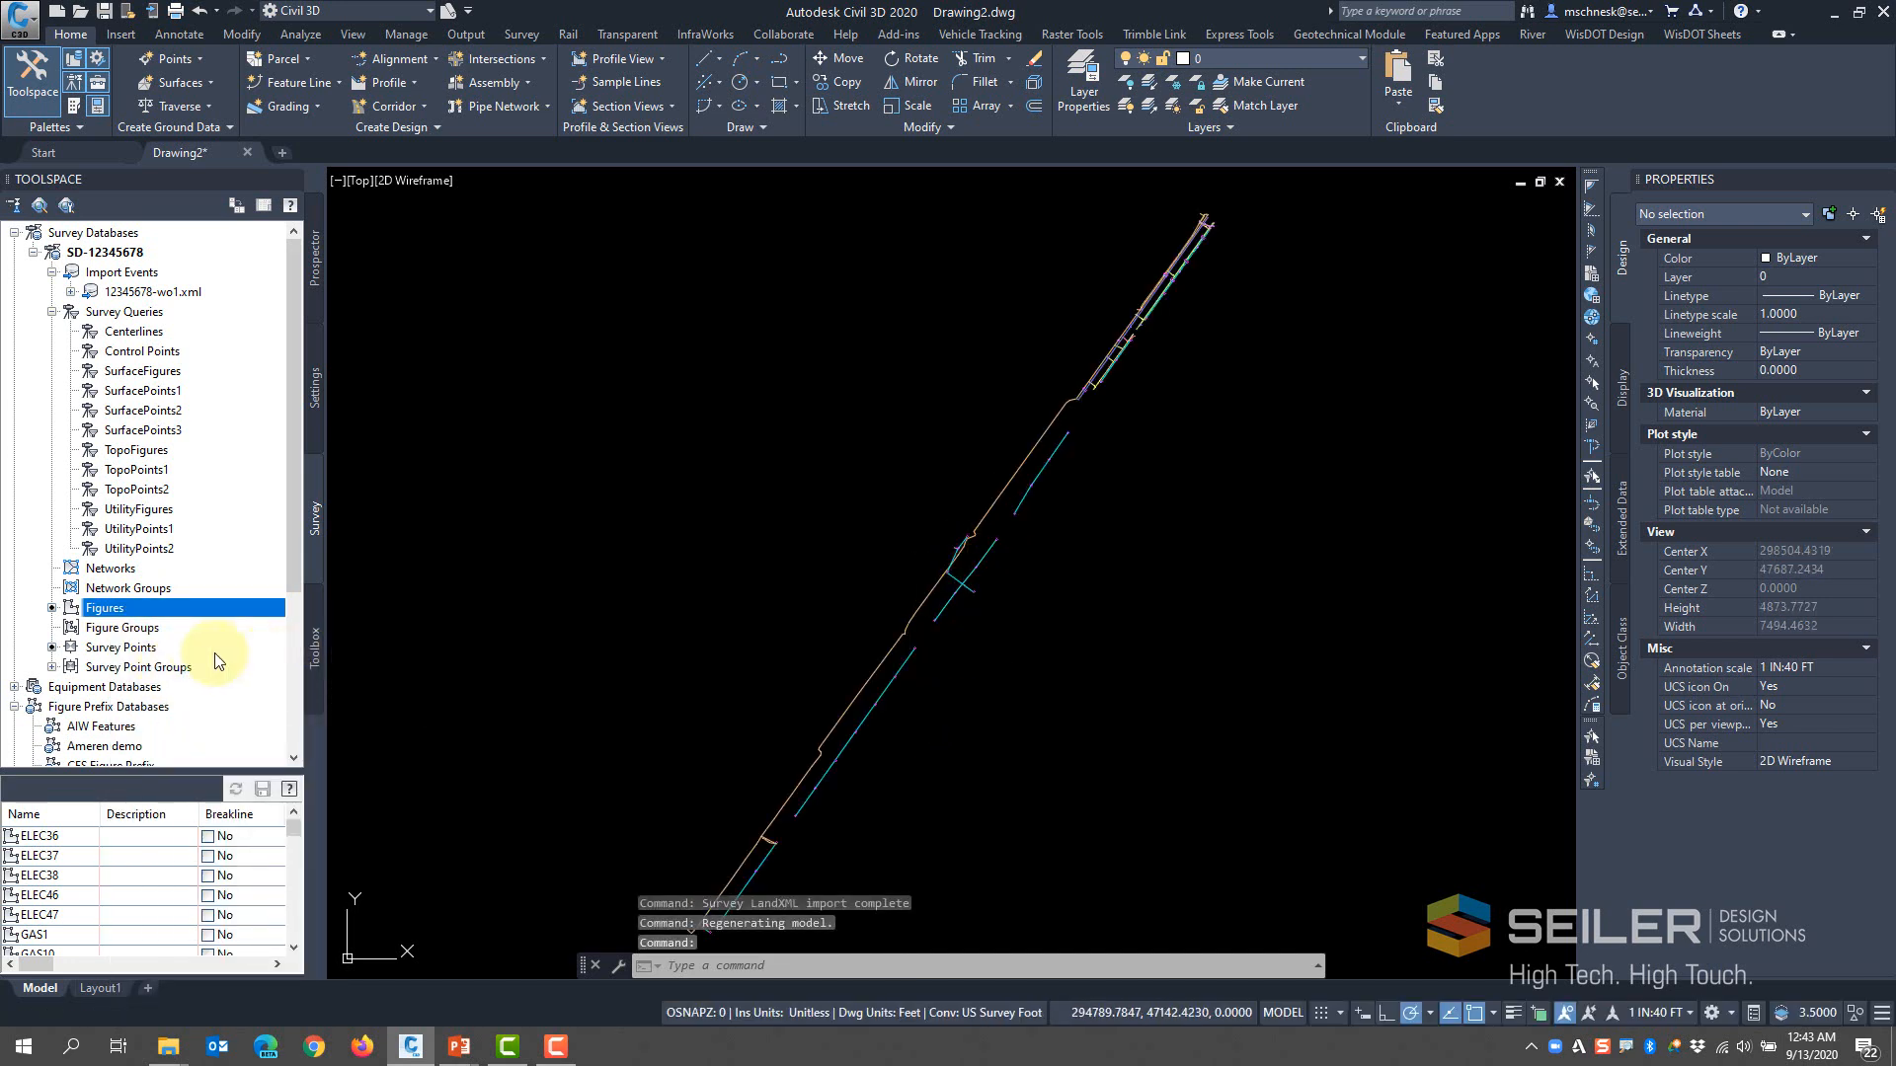
pyautogui.rightClick(117, 649)
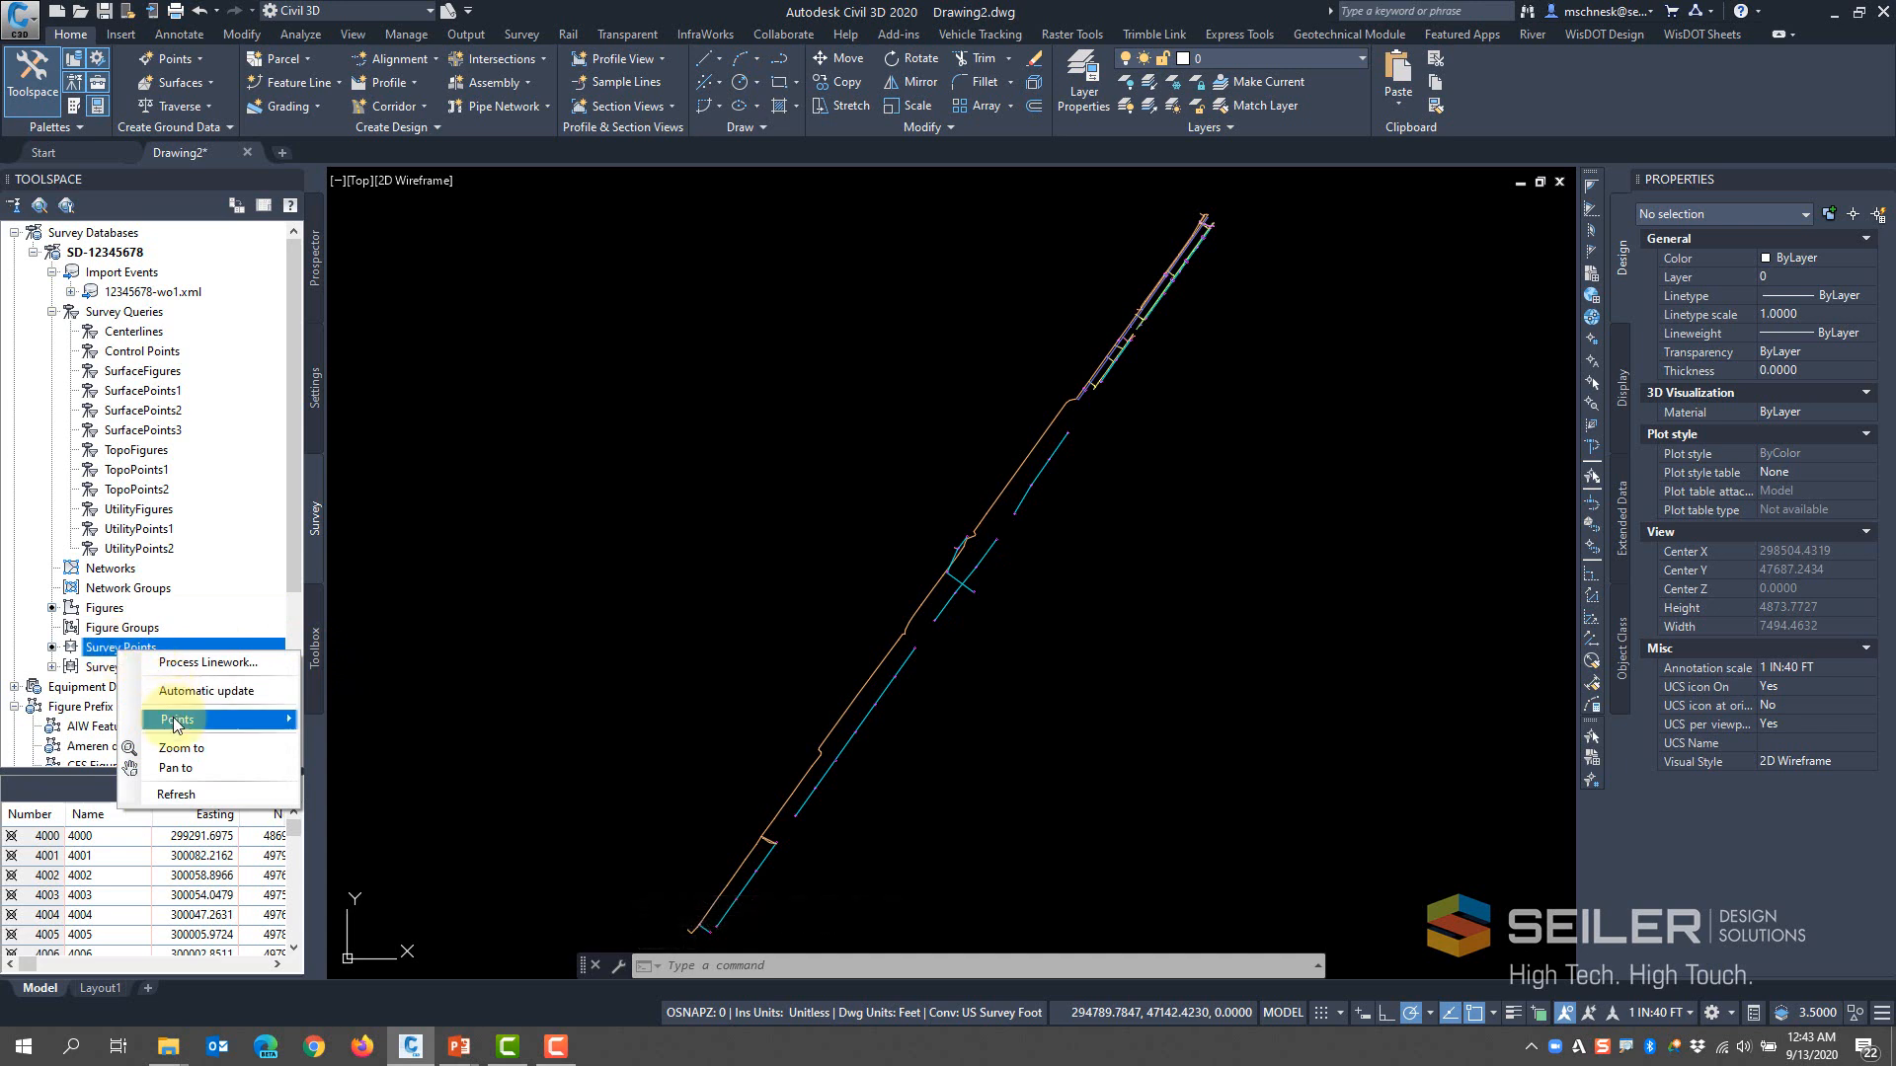
pyautogui.moveTo(193, 720)
pyautogui.click(375, 776)
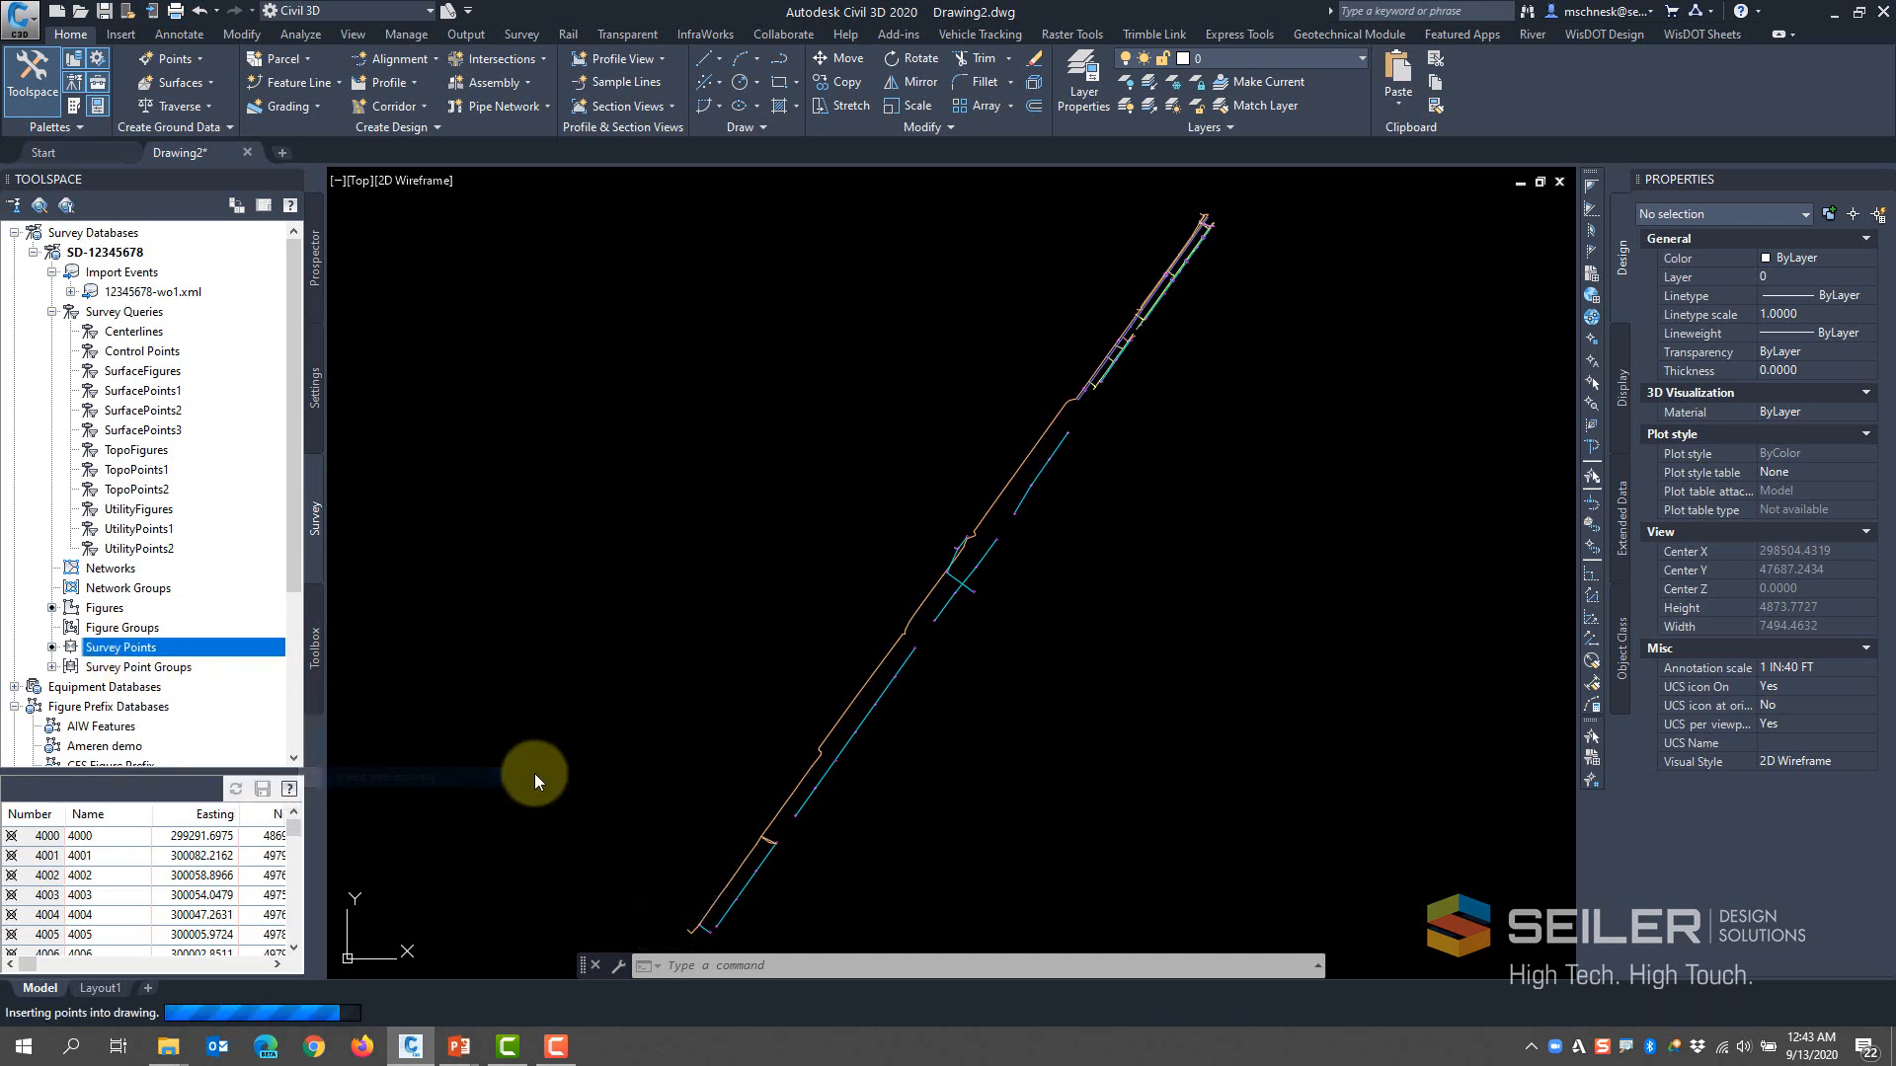
# Examine the inserted utility figures and survey point symbols up close in the drawing
pyautogui.scroll(10, 1126, 348)
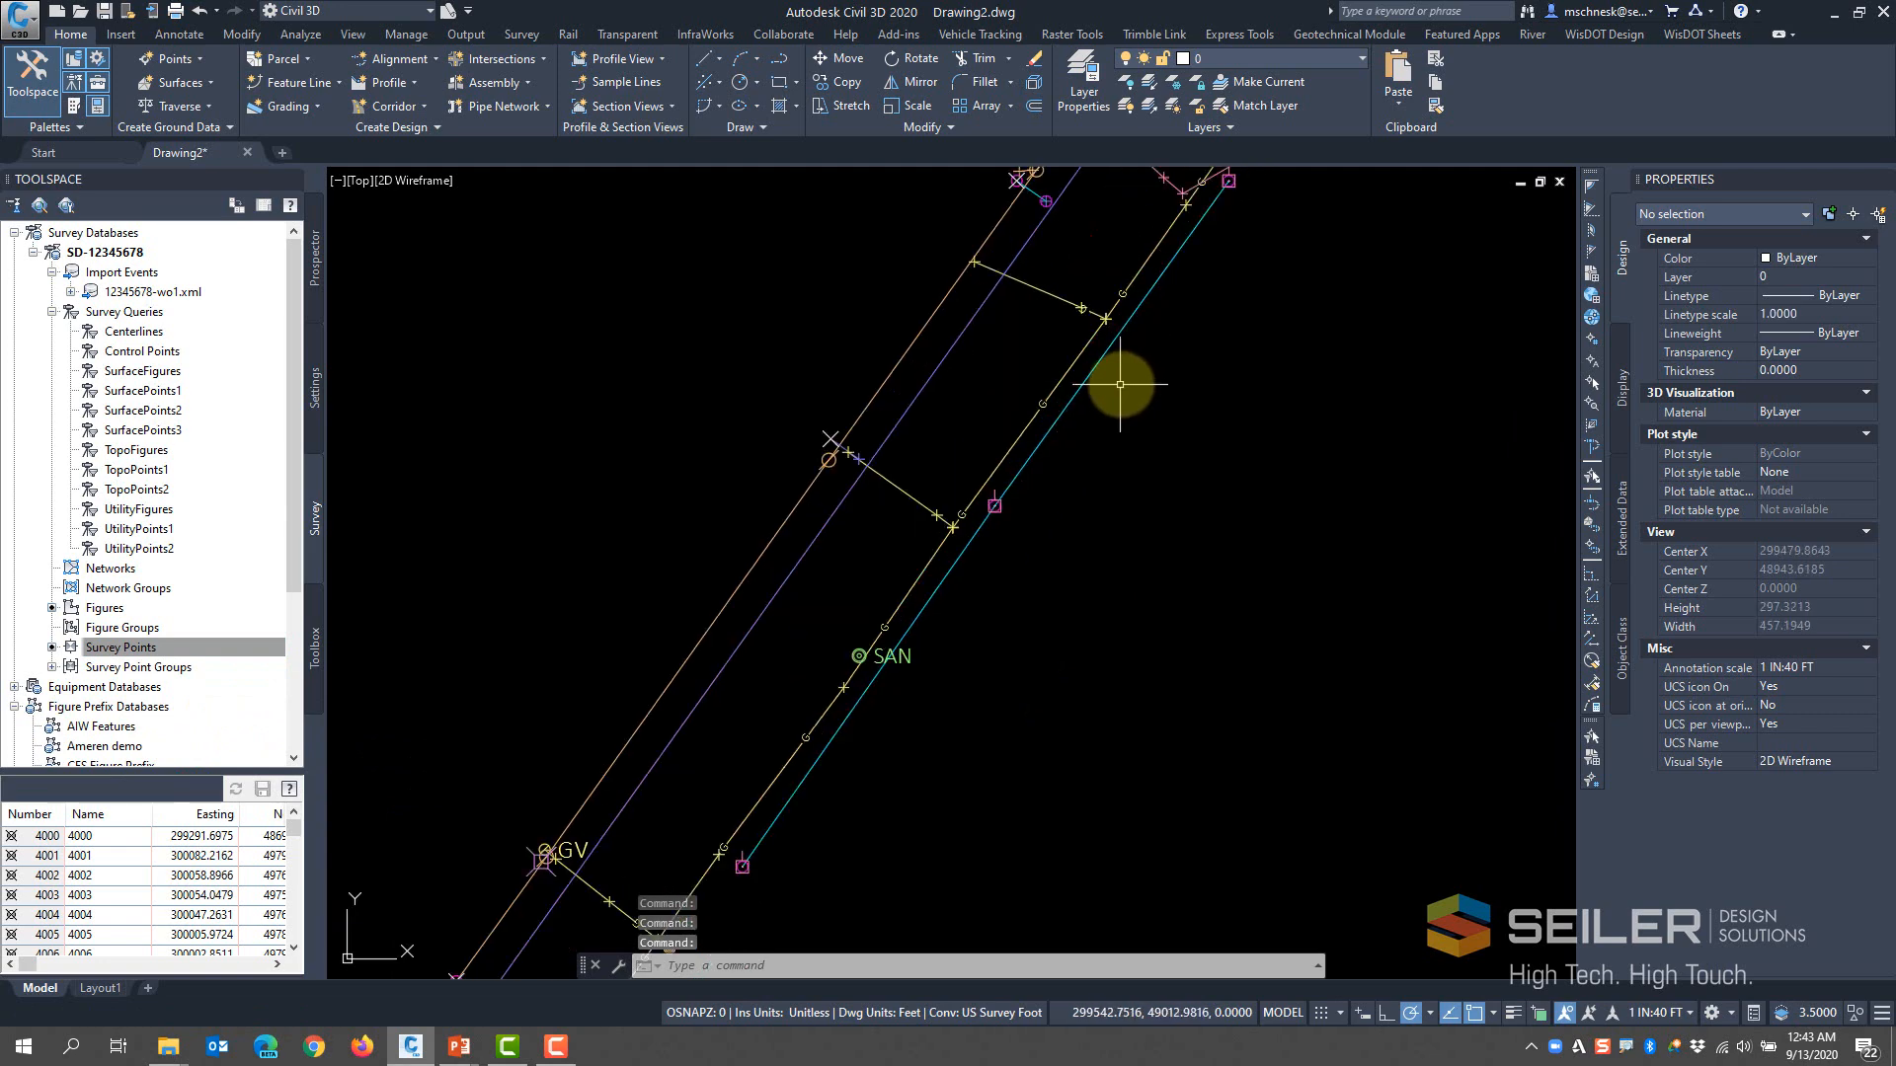
pyautogui.scroll(2, 889, 450)
pyautogui.scroll(-2, 780, 530)
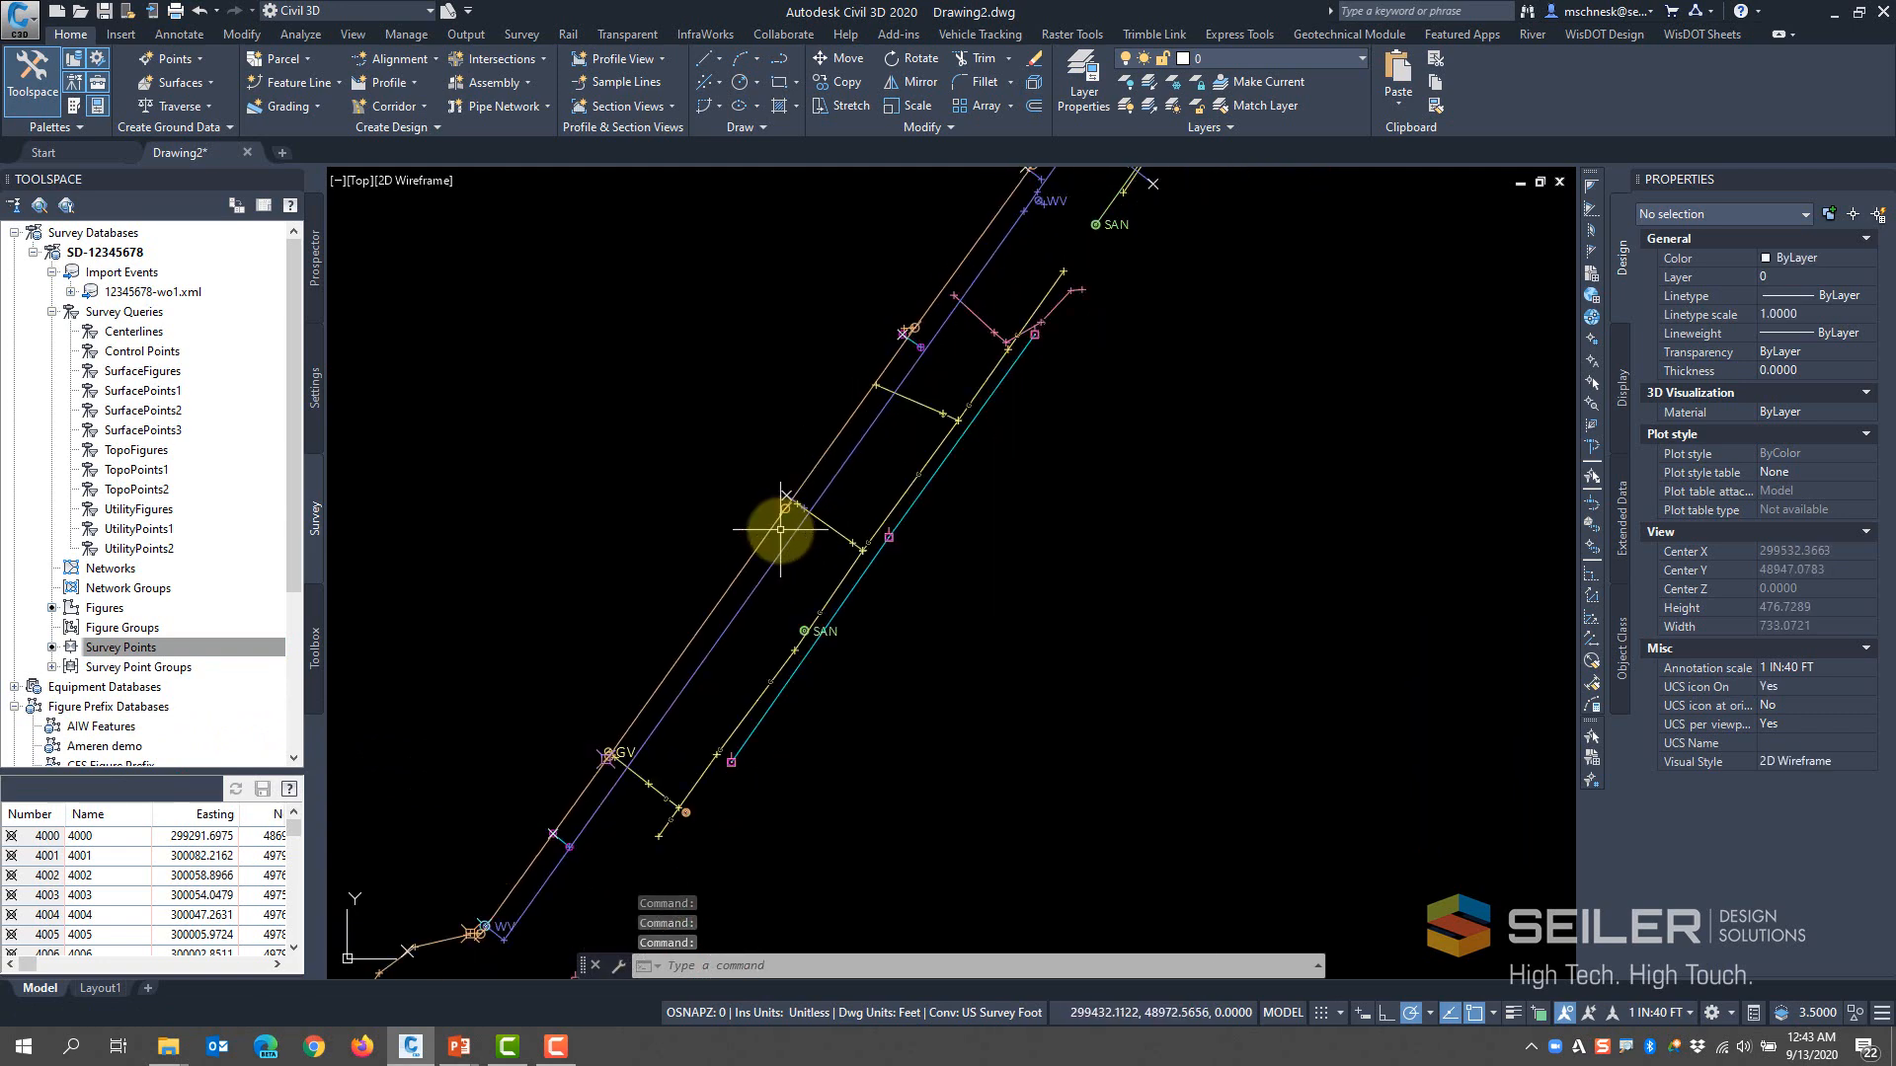
pyautogui.scroll(6, 942, 302)
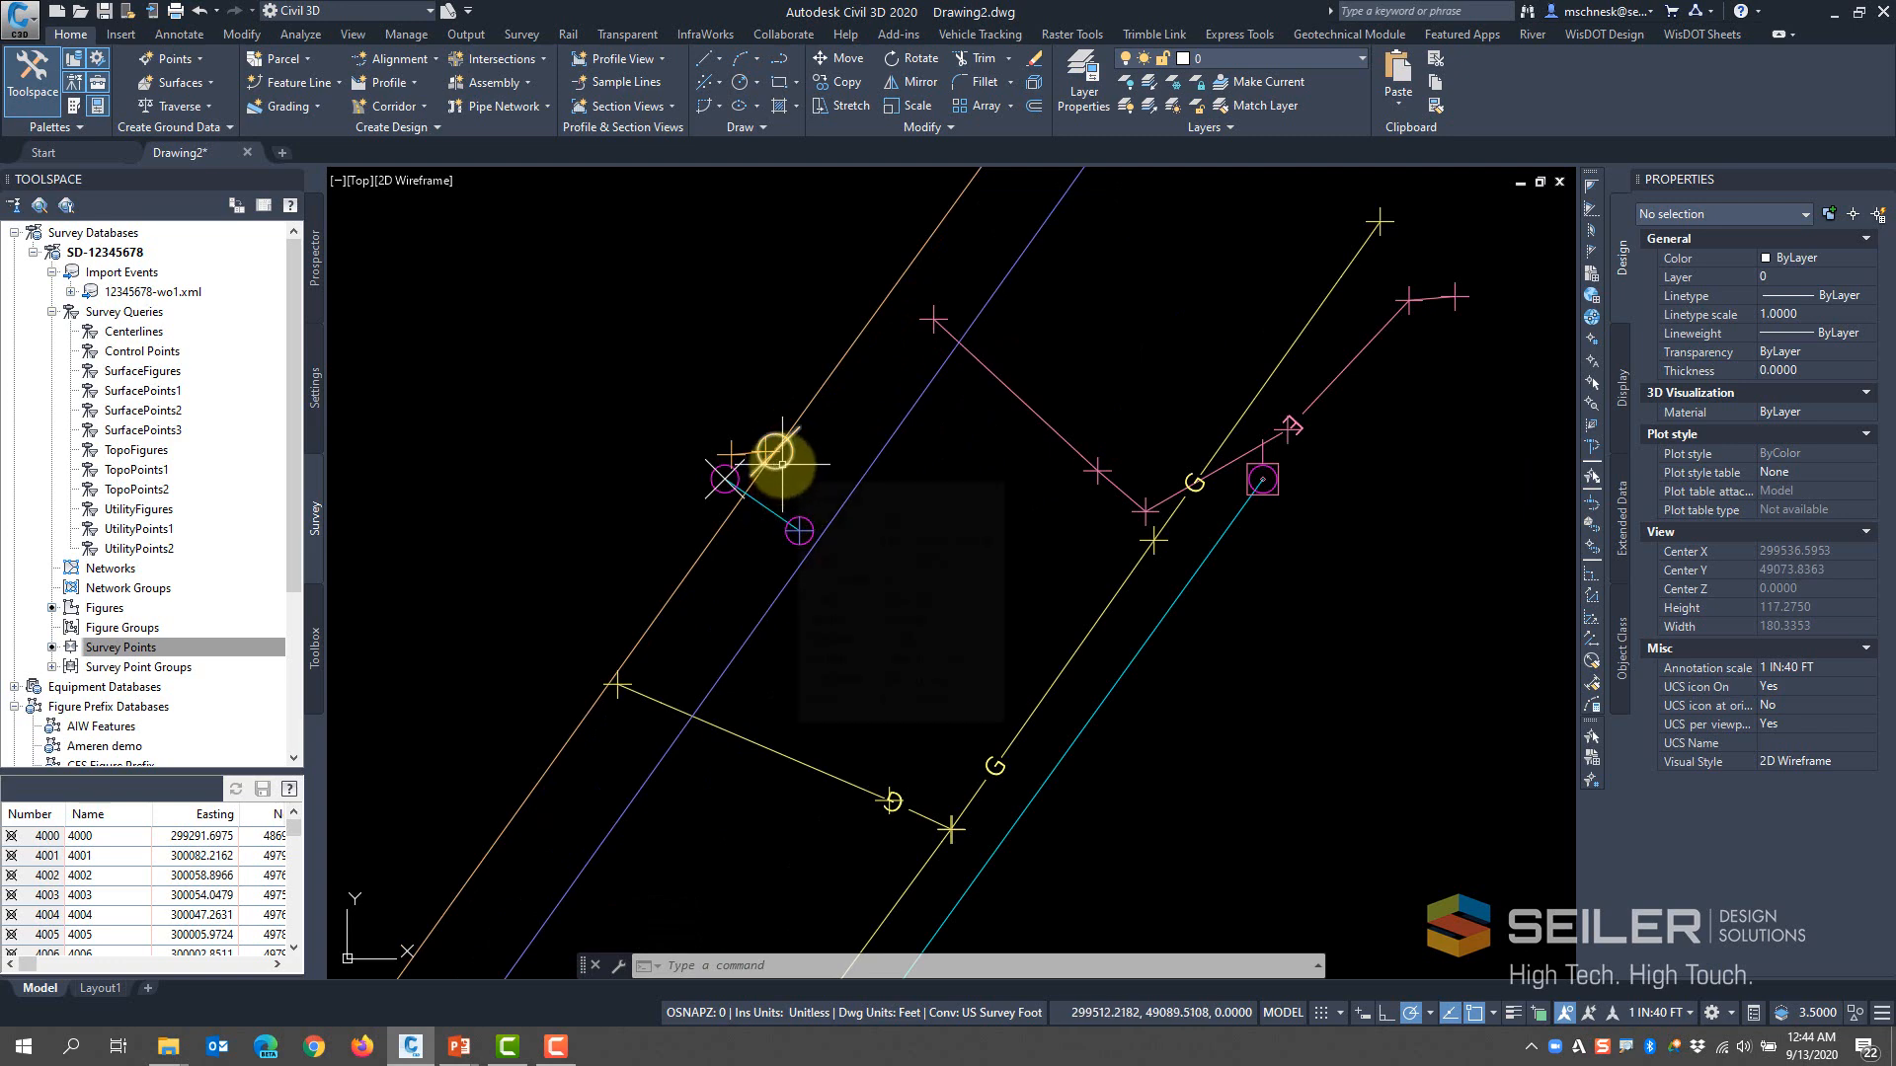
# Select the telephone pole point near the crossing utility lines and check its point properties, then clear the selection
pyautogui.moveTo(782, 462)
pyautogui.click(782, 462)
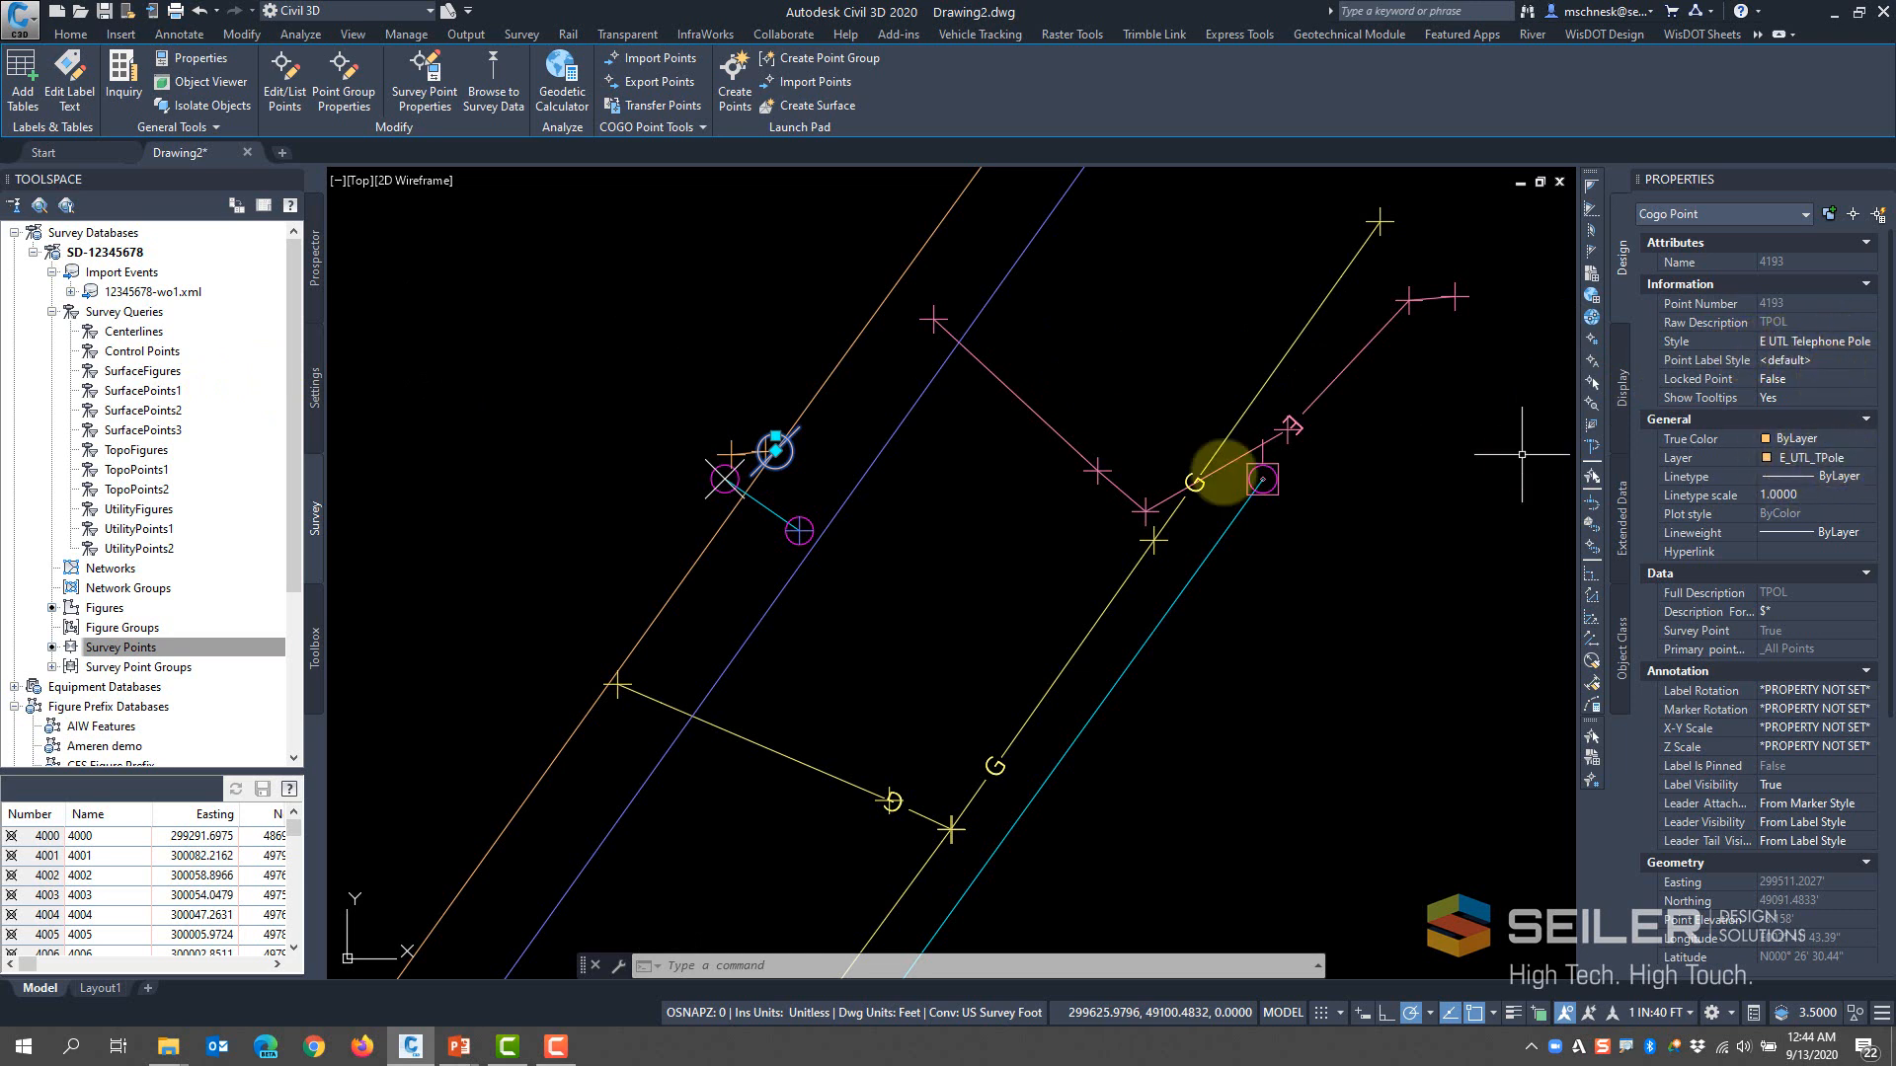
pyautogui.scroll(-4, 527, 327)
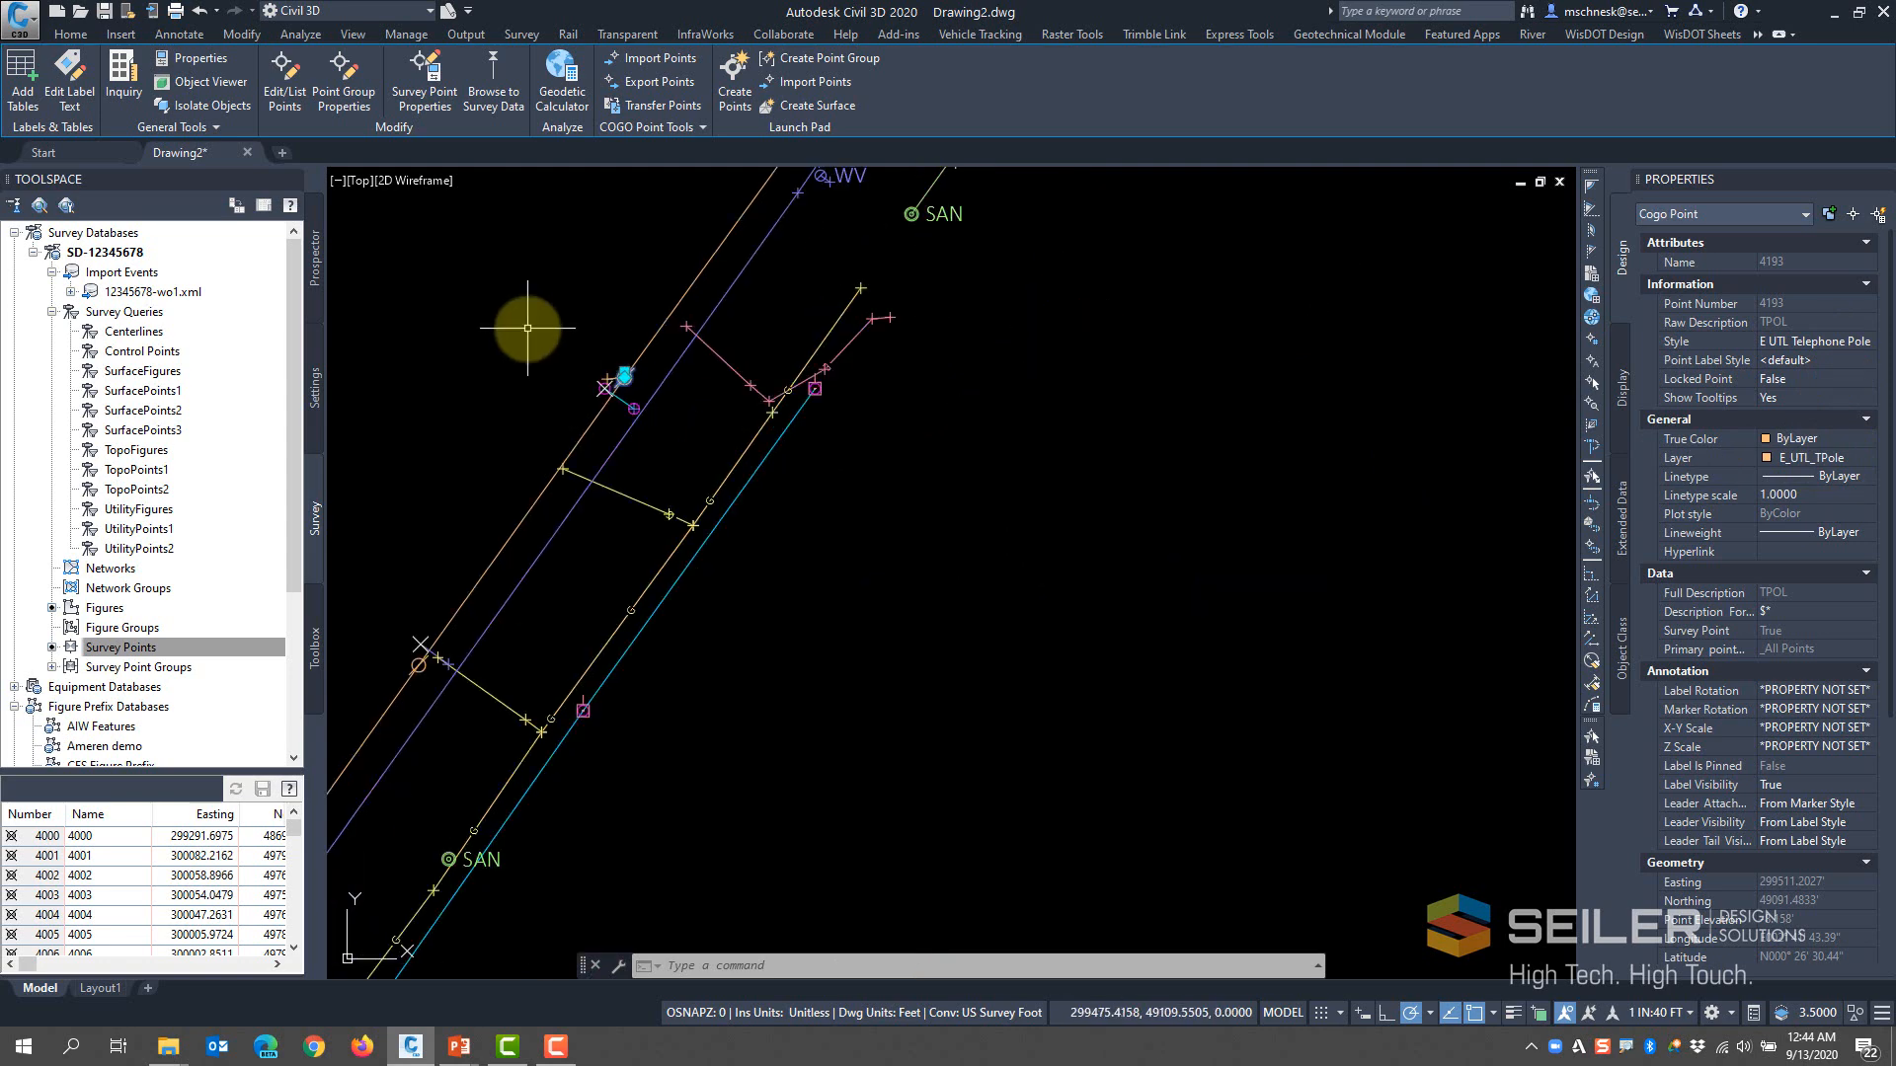
pyautogui.press('Escape')
pyautogui.scroll(-3, 818, 479)
pyautogui.scroll(-2, 735, 435)
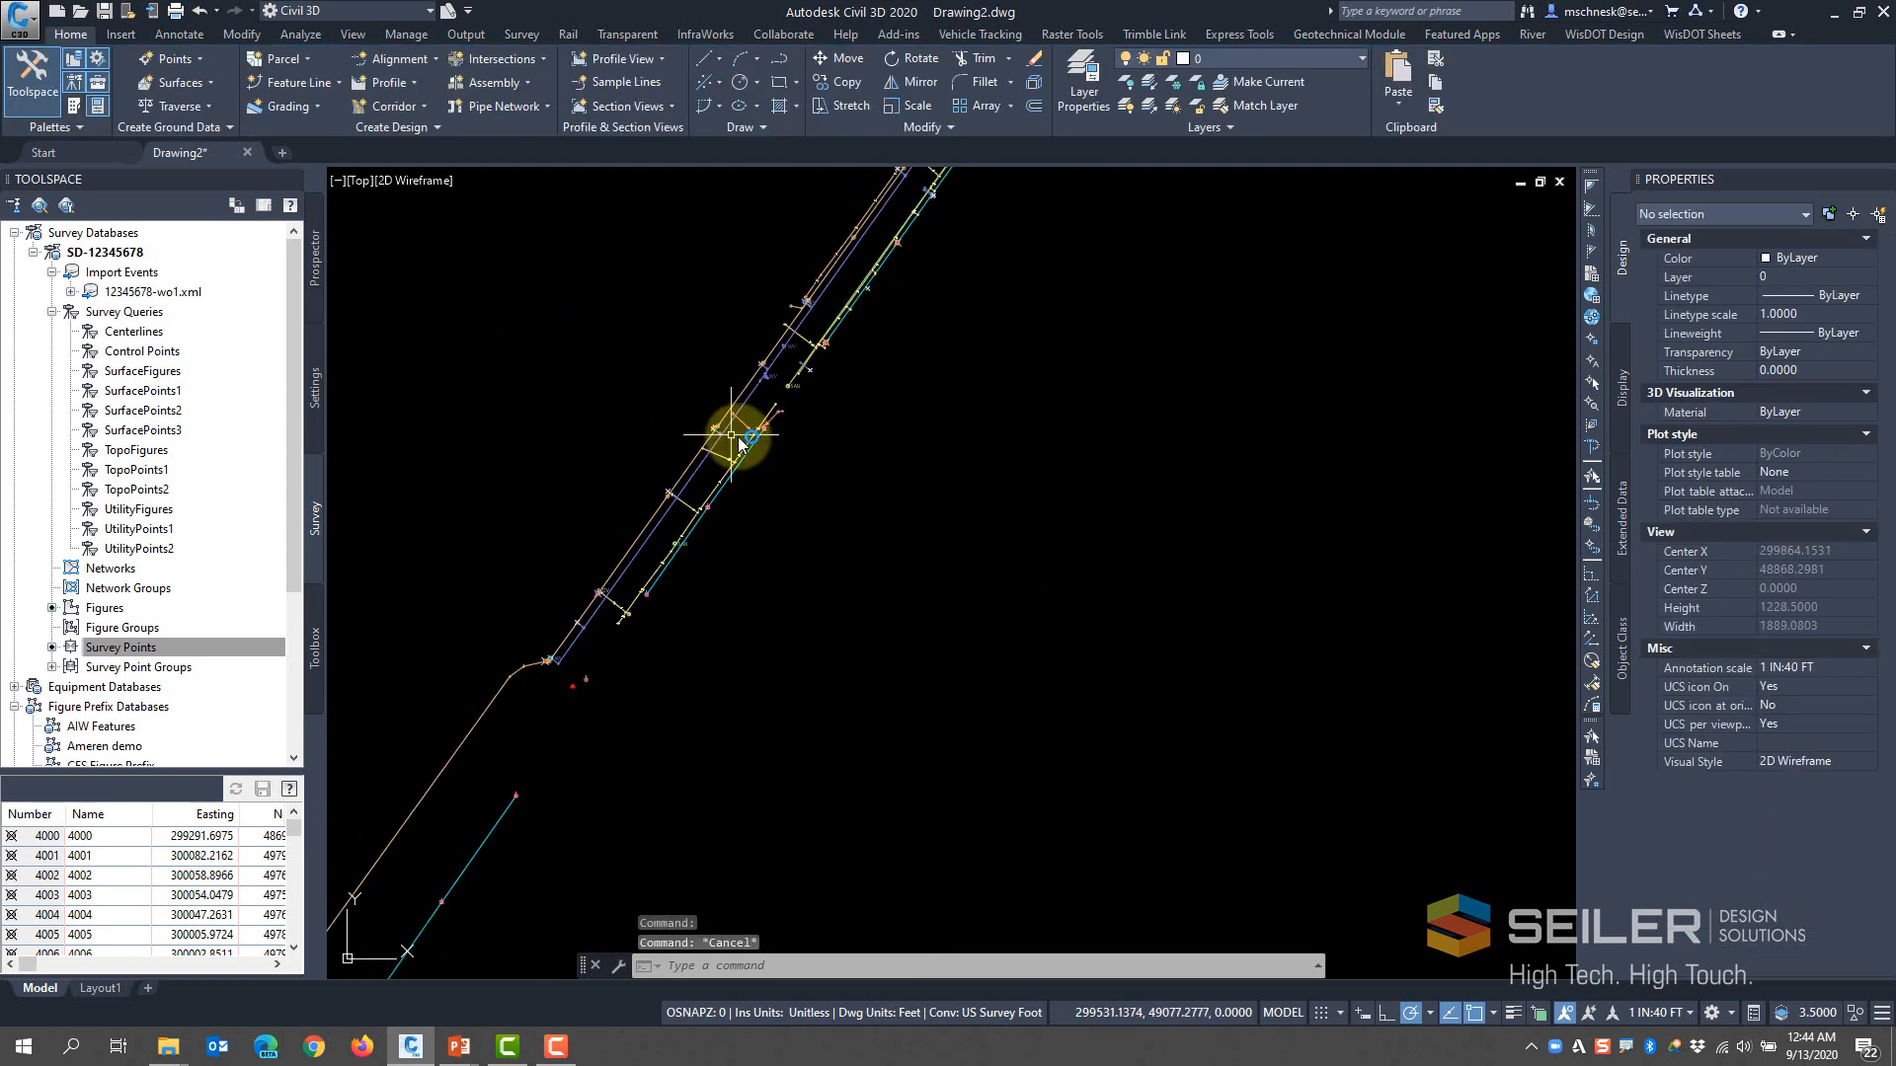
# Check the properties of the telephone pole point at the north end of the utility corridor, then clear the selection
pyautogui.moveTo(643, 508); pyautogui.dragTo(507, 766, button='middle')
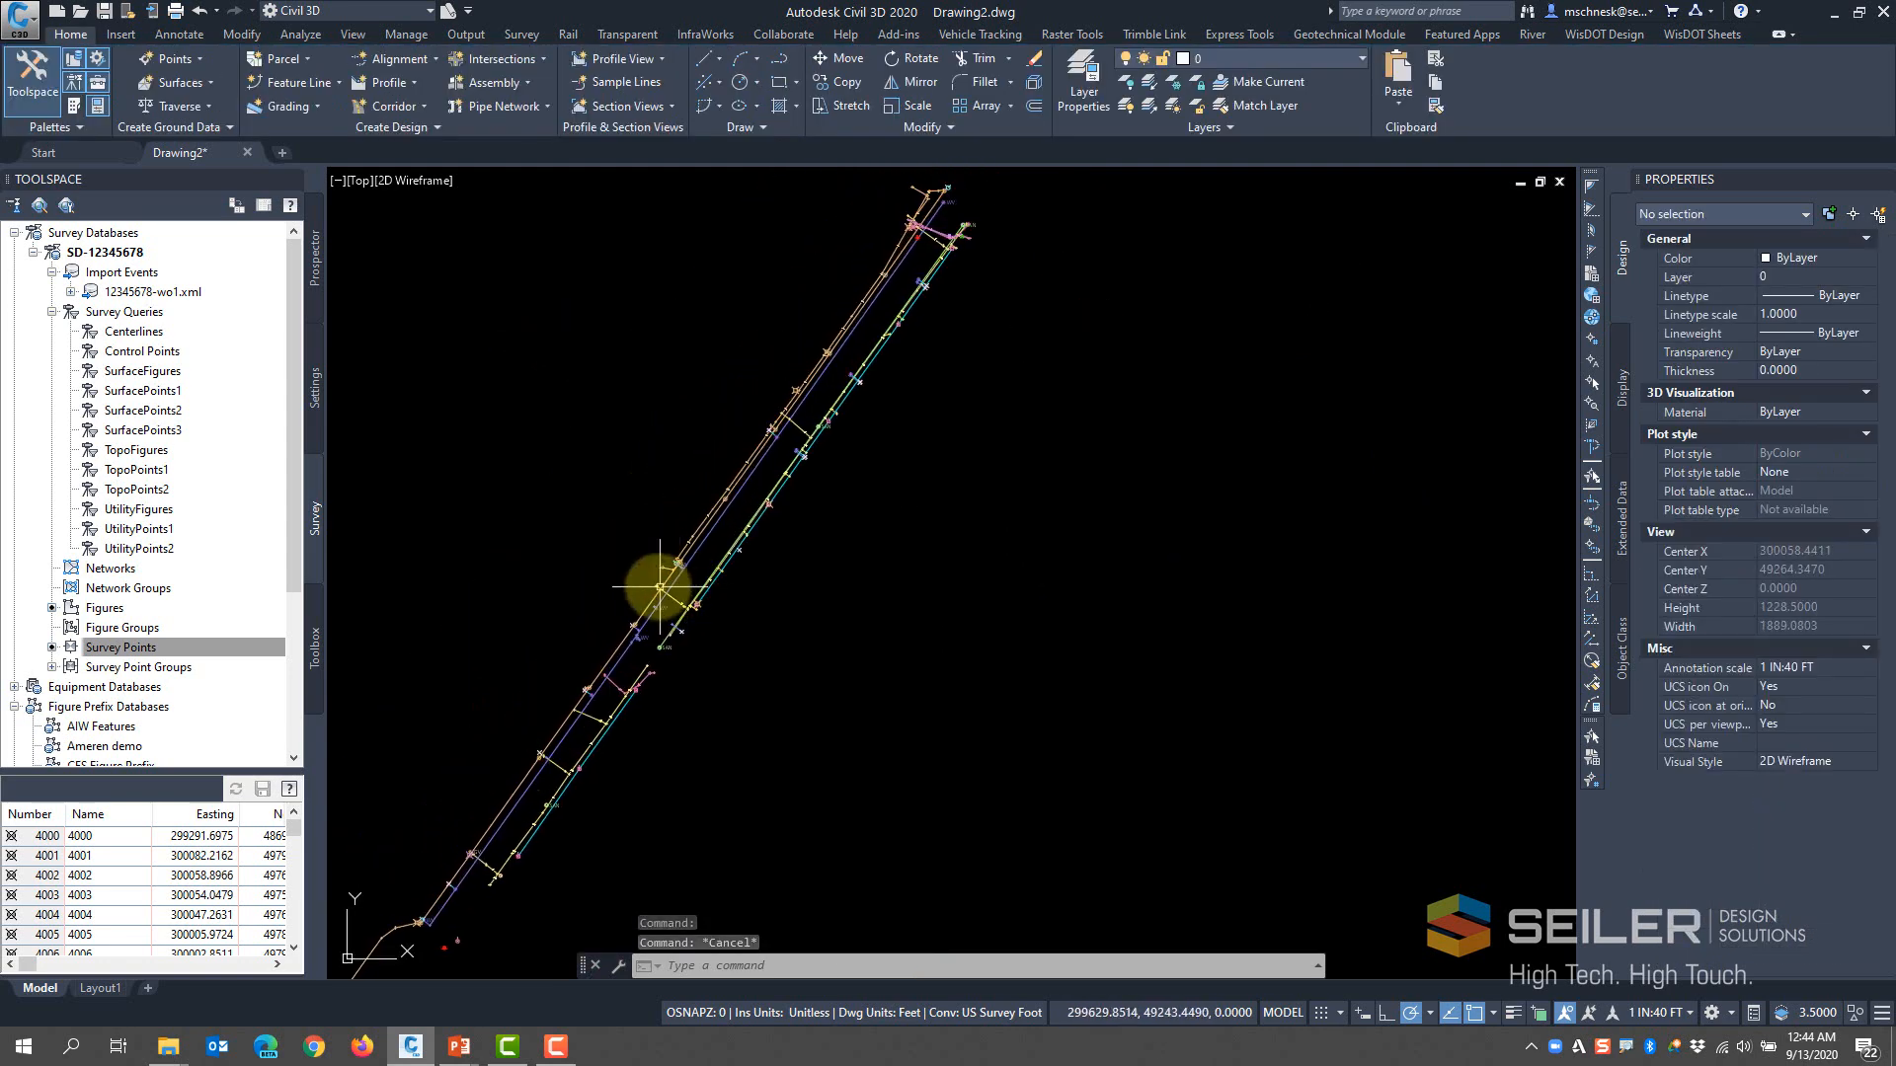
pyautogui.scroll(5, 659, 586)
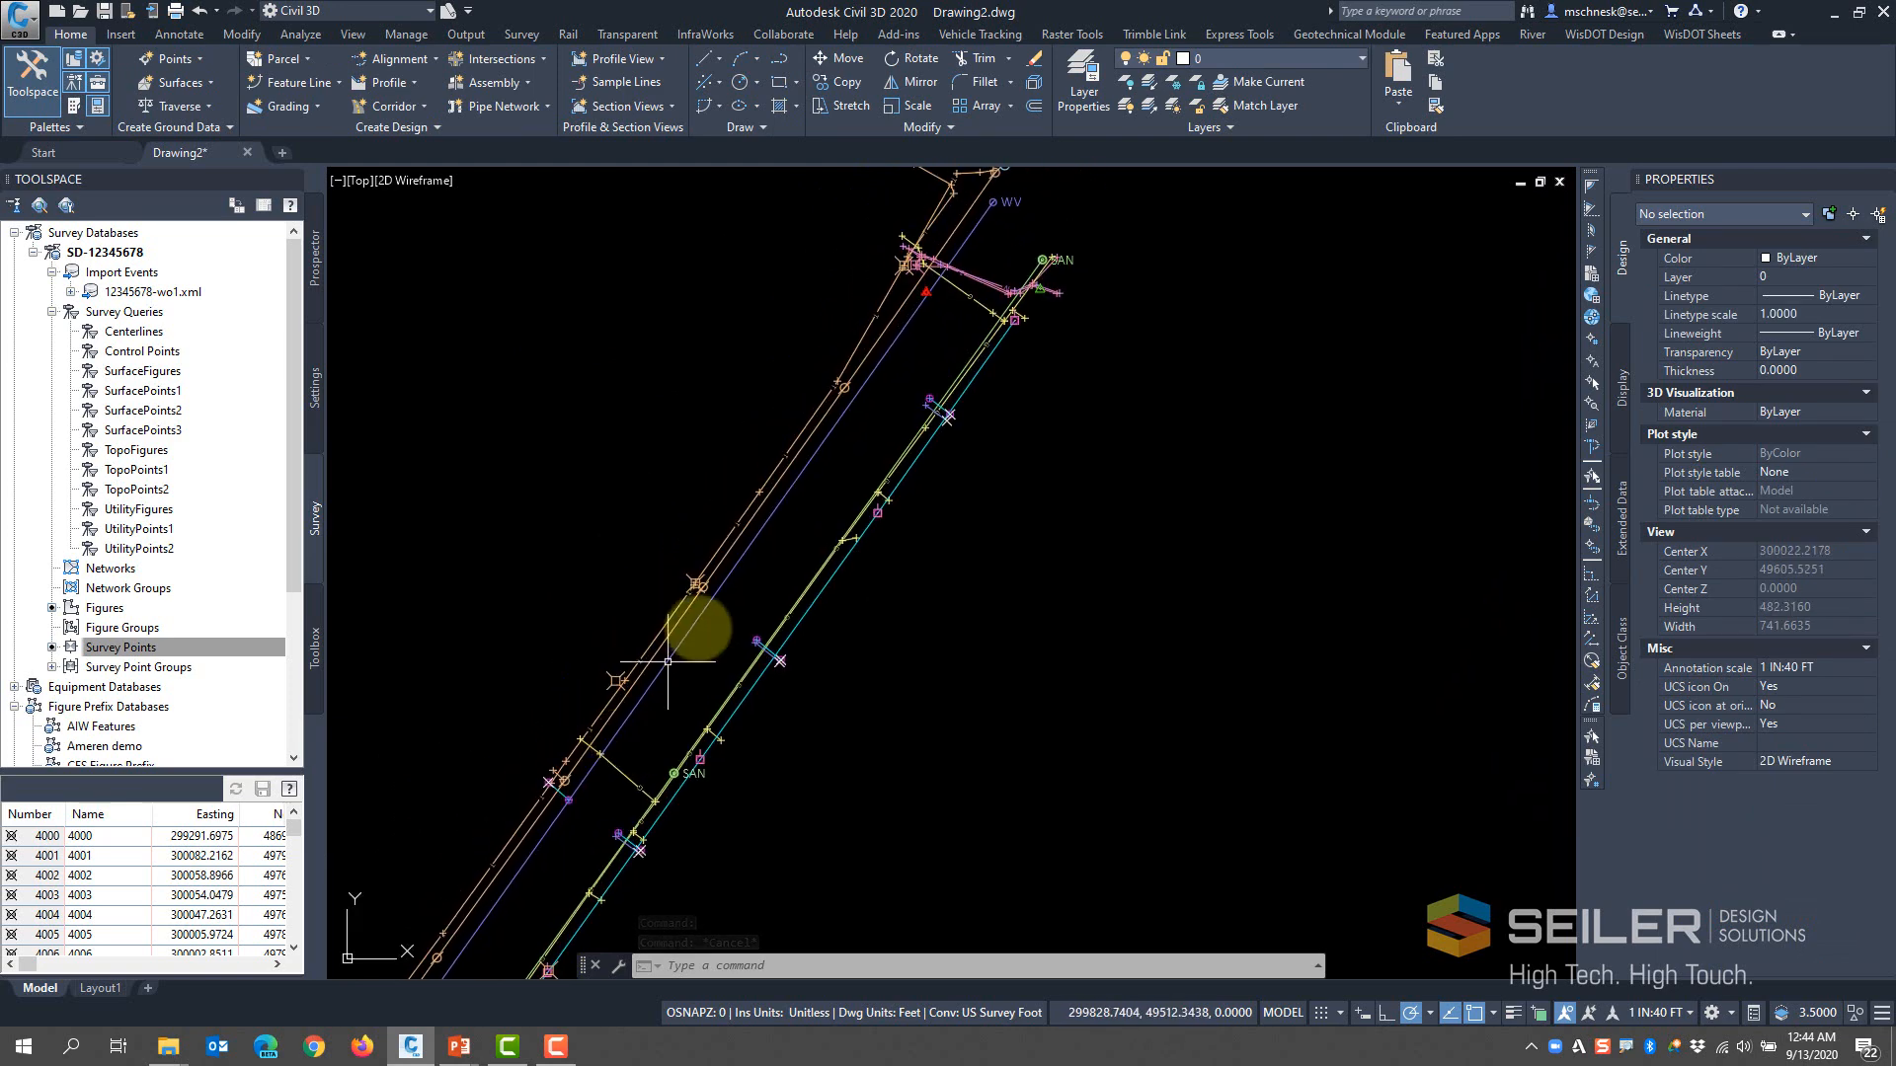
pyautogui.scroll(8, 893, 355)
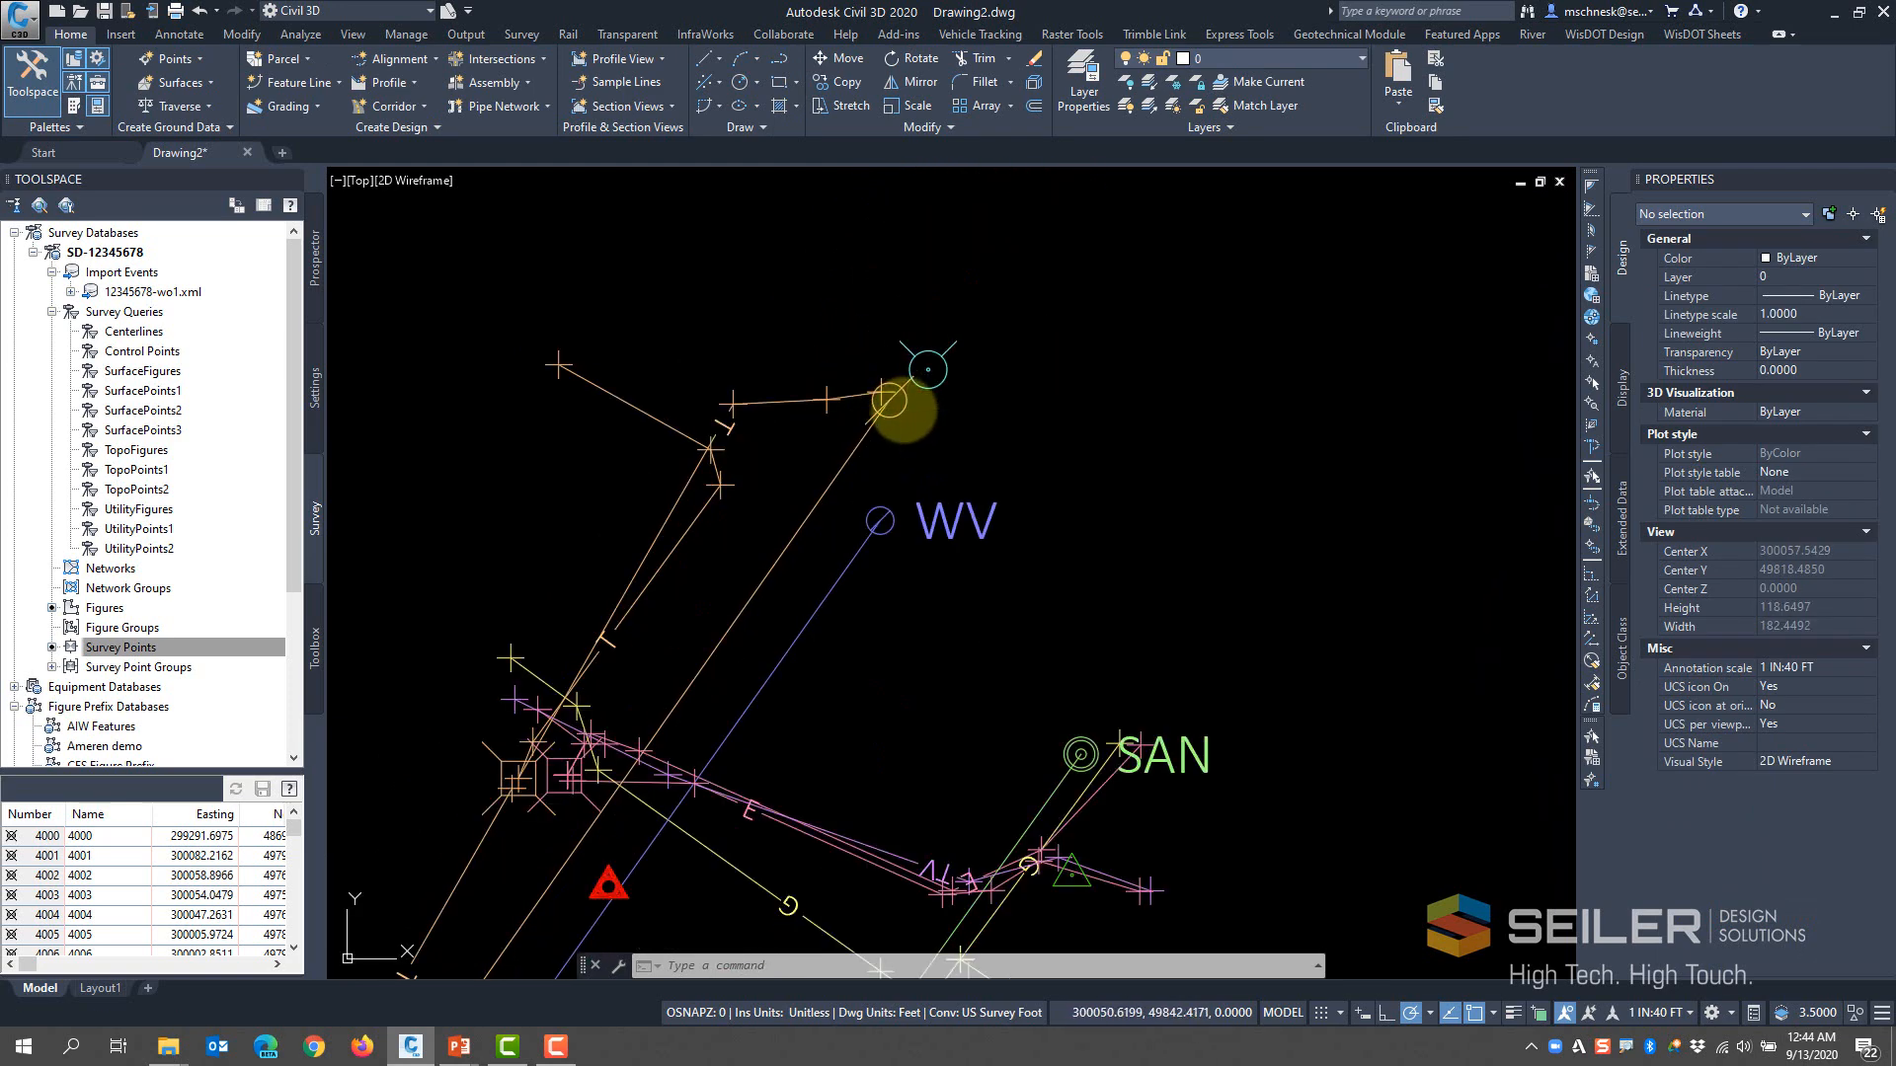
pyautogui.click(888, 399)
pyautogui.scroll(-6, 1283, 405)
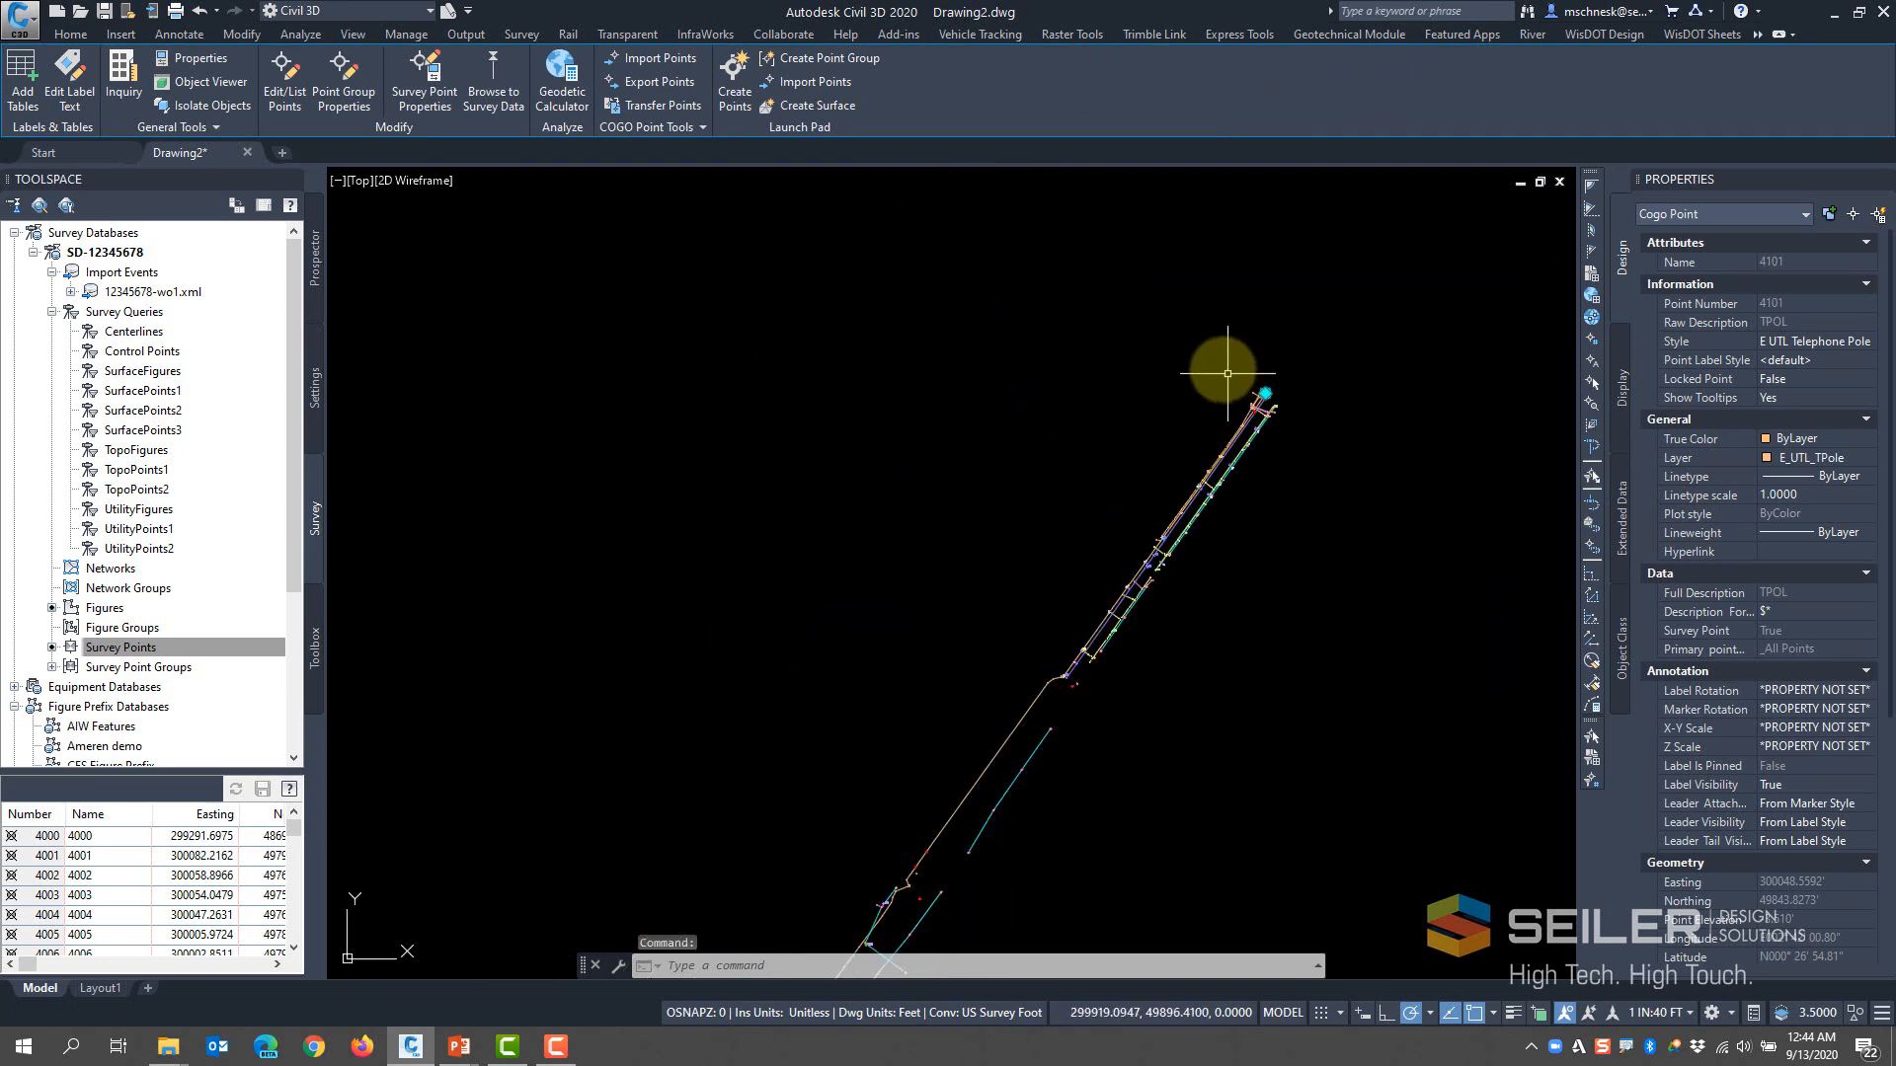
pyautogui.scroll(4, 1138, 546)
pyautogui.moveTo(922, 613); pyautogui.dragTo(1073, 451, button='middle')
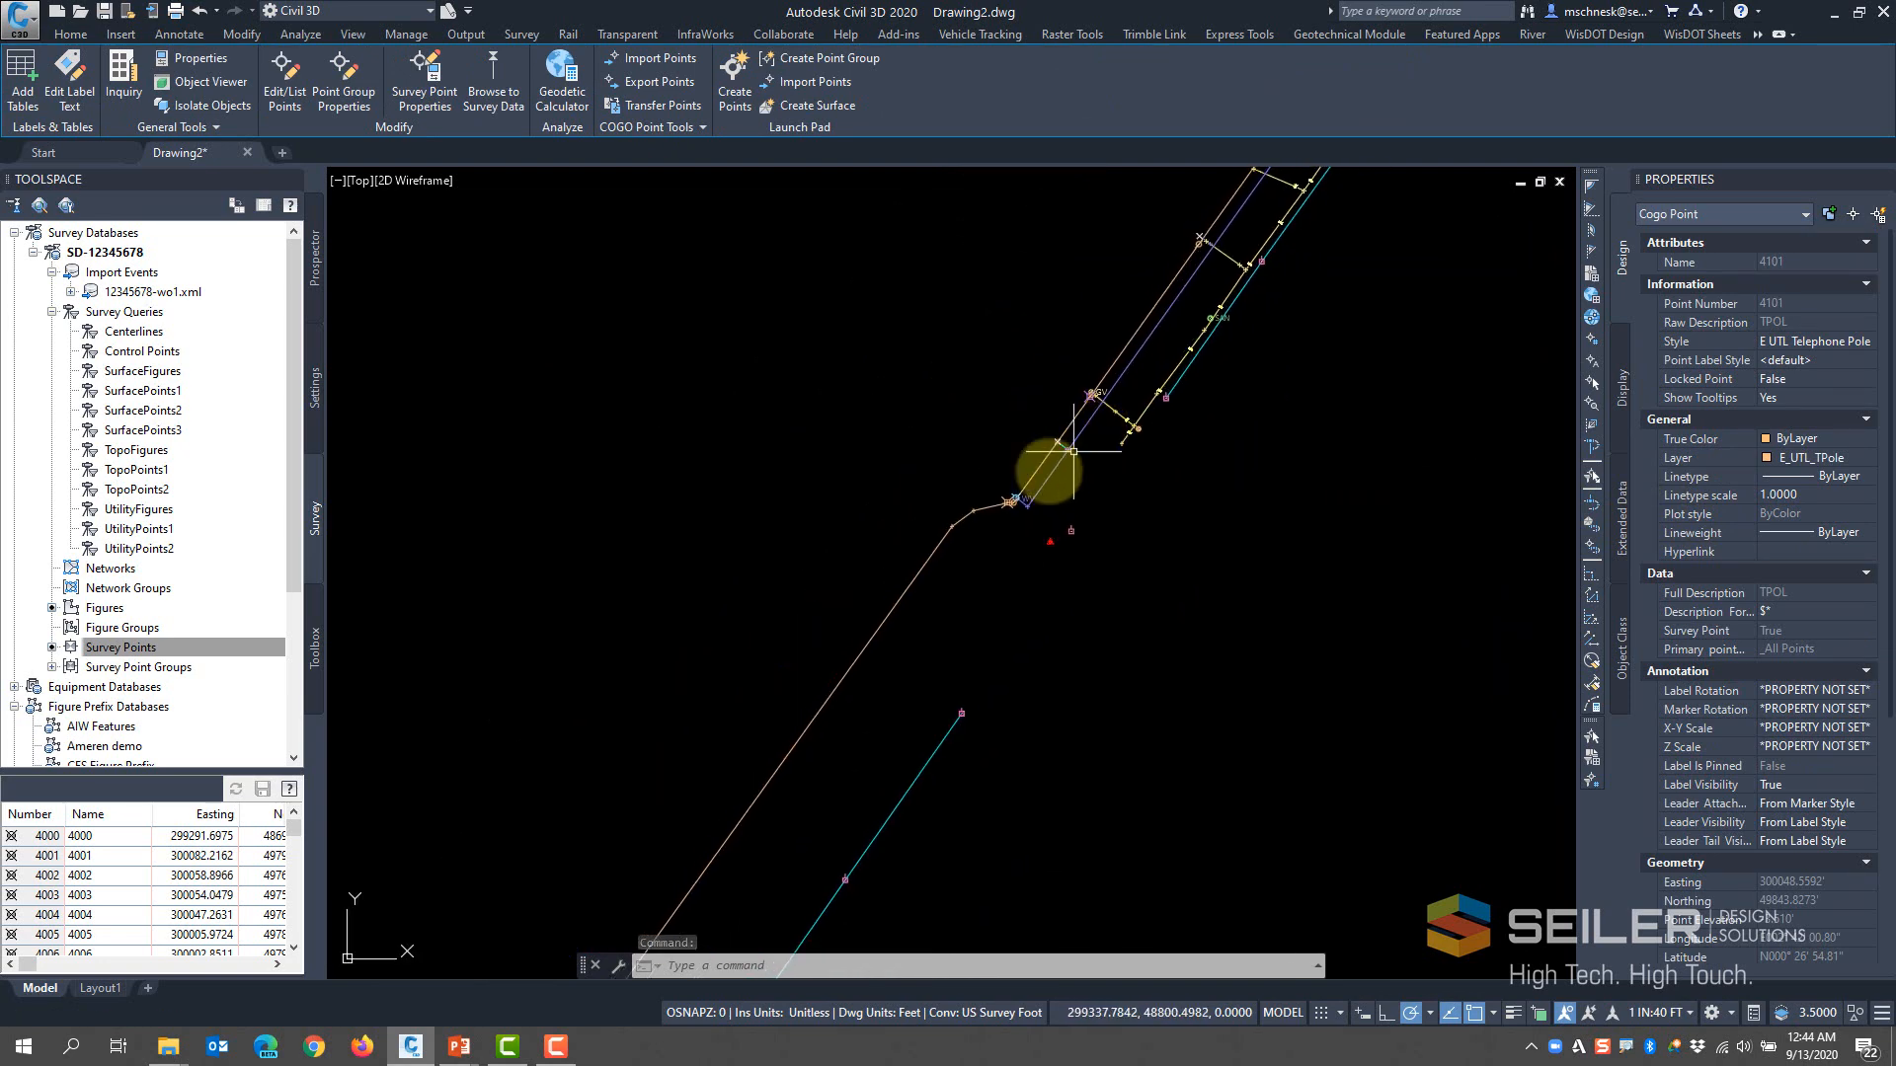
pyautogui.scroll(8, 1073, 451)
pyautogui.press('Escape')
pyautogui.press('Escape')
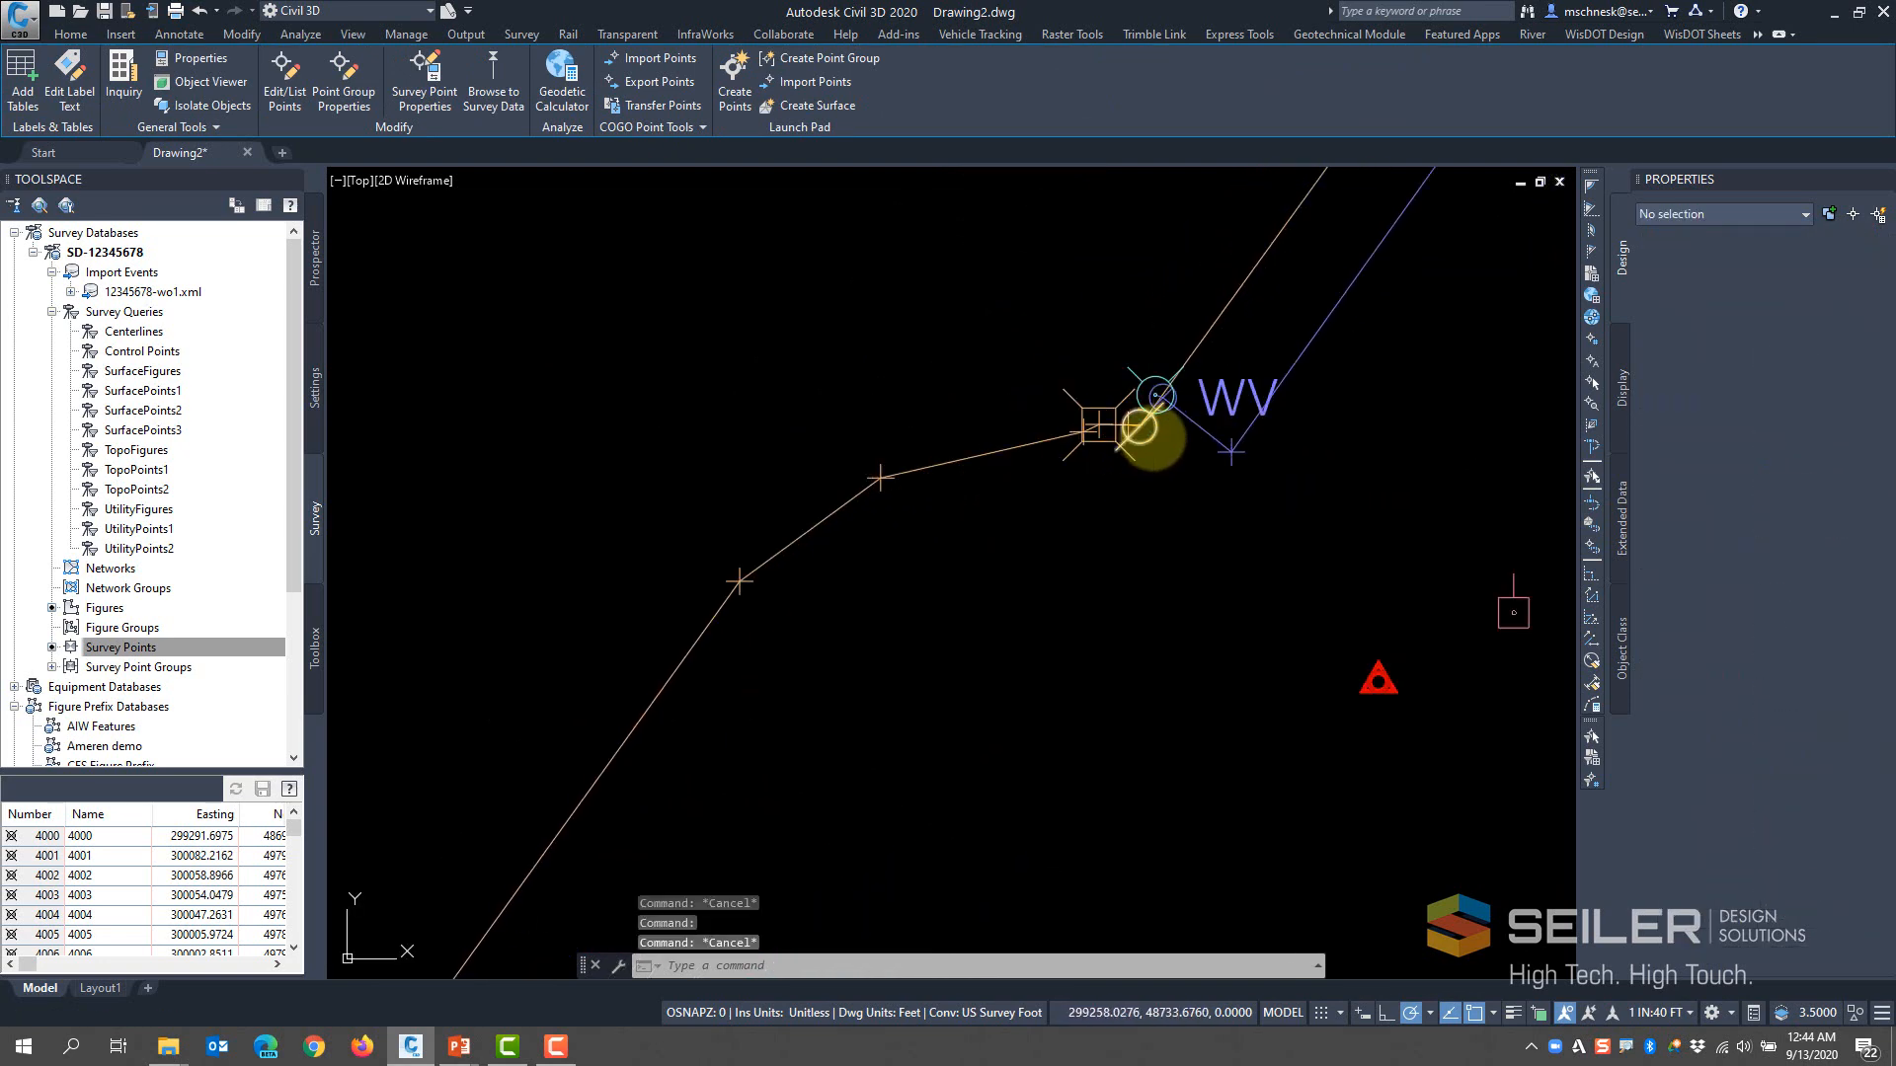
# Inspect the telephone pole point at the corridor's southwest bend and compare its properties, then clear the selection
pyautogui.click(1138, 426)
pyautogui.scroll(-2, 958, 563)
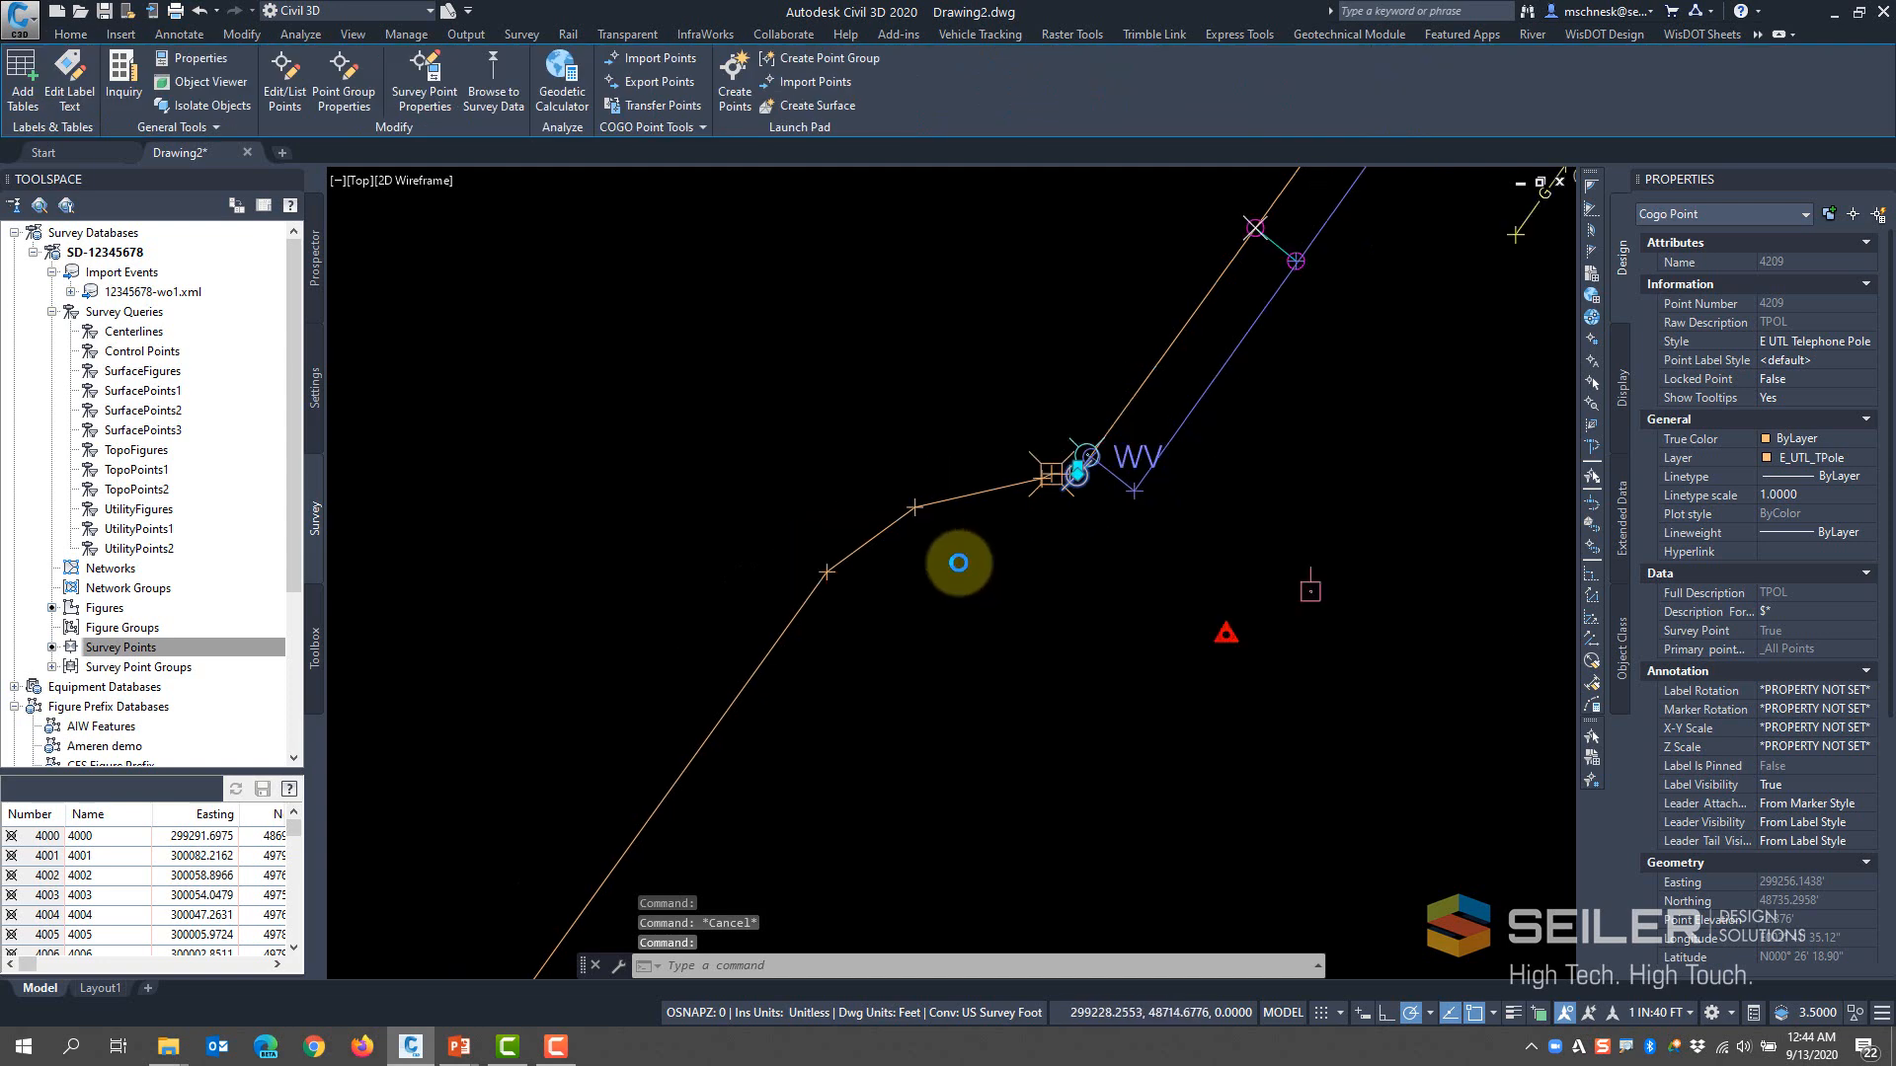
pyautogui.scroll(-2, 958, 563)
pyautogui.moveTo(1217, 440); pyautogui.dragTo(1116, 632, button='middle')
pyautogui.moveTo(1142, 370); pyautogui.dragTo(1049, 579, button='middle')
pyautogui.moveTo(1223, 389); pyautogui.dragTo(1173, 445, button='middle')
pyautogui.scroll(3, 1173, 446)
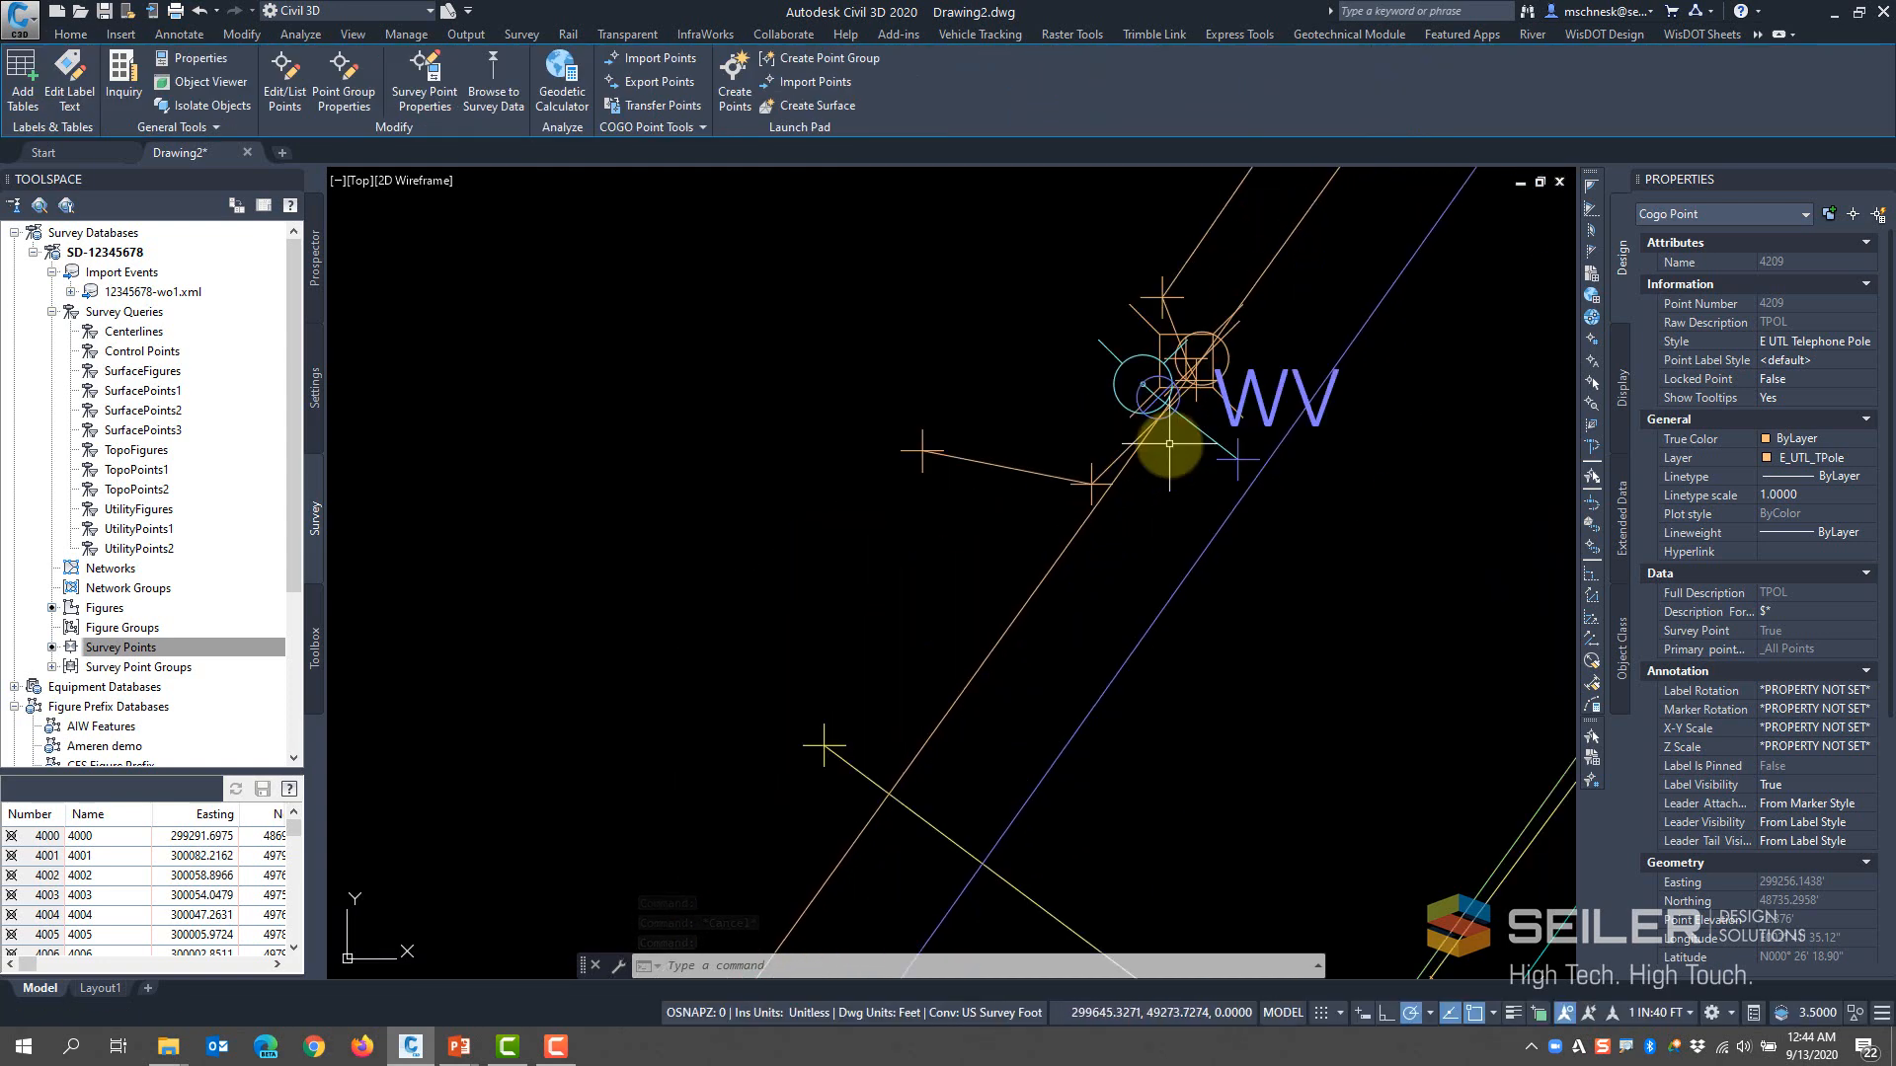
pyautogui.press('Escape')
# Select the telephone pole point beside the WV symbol mid-corridor, clear the selection and look over the whole utility survey
pyautogui.click(1222, 357)
pyautogui.press('Escape')
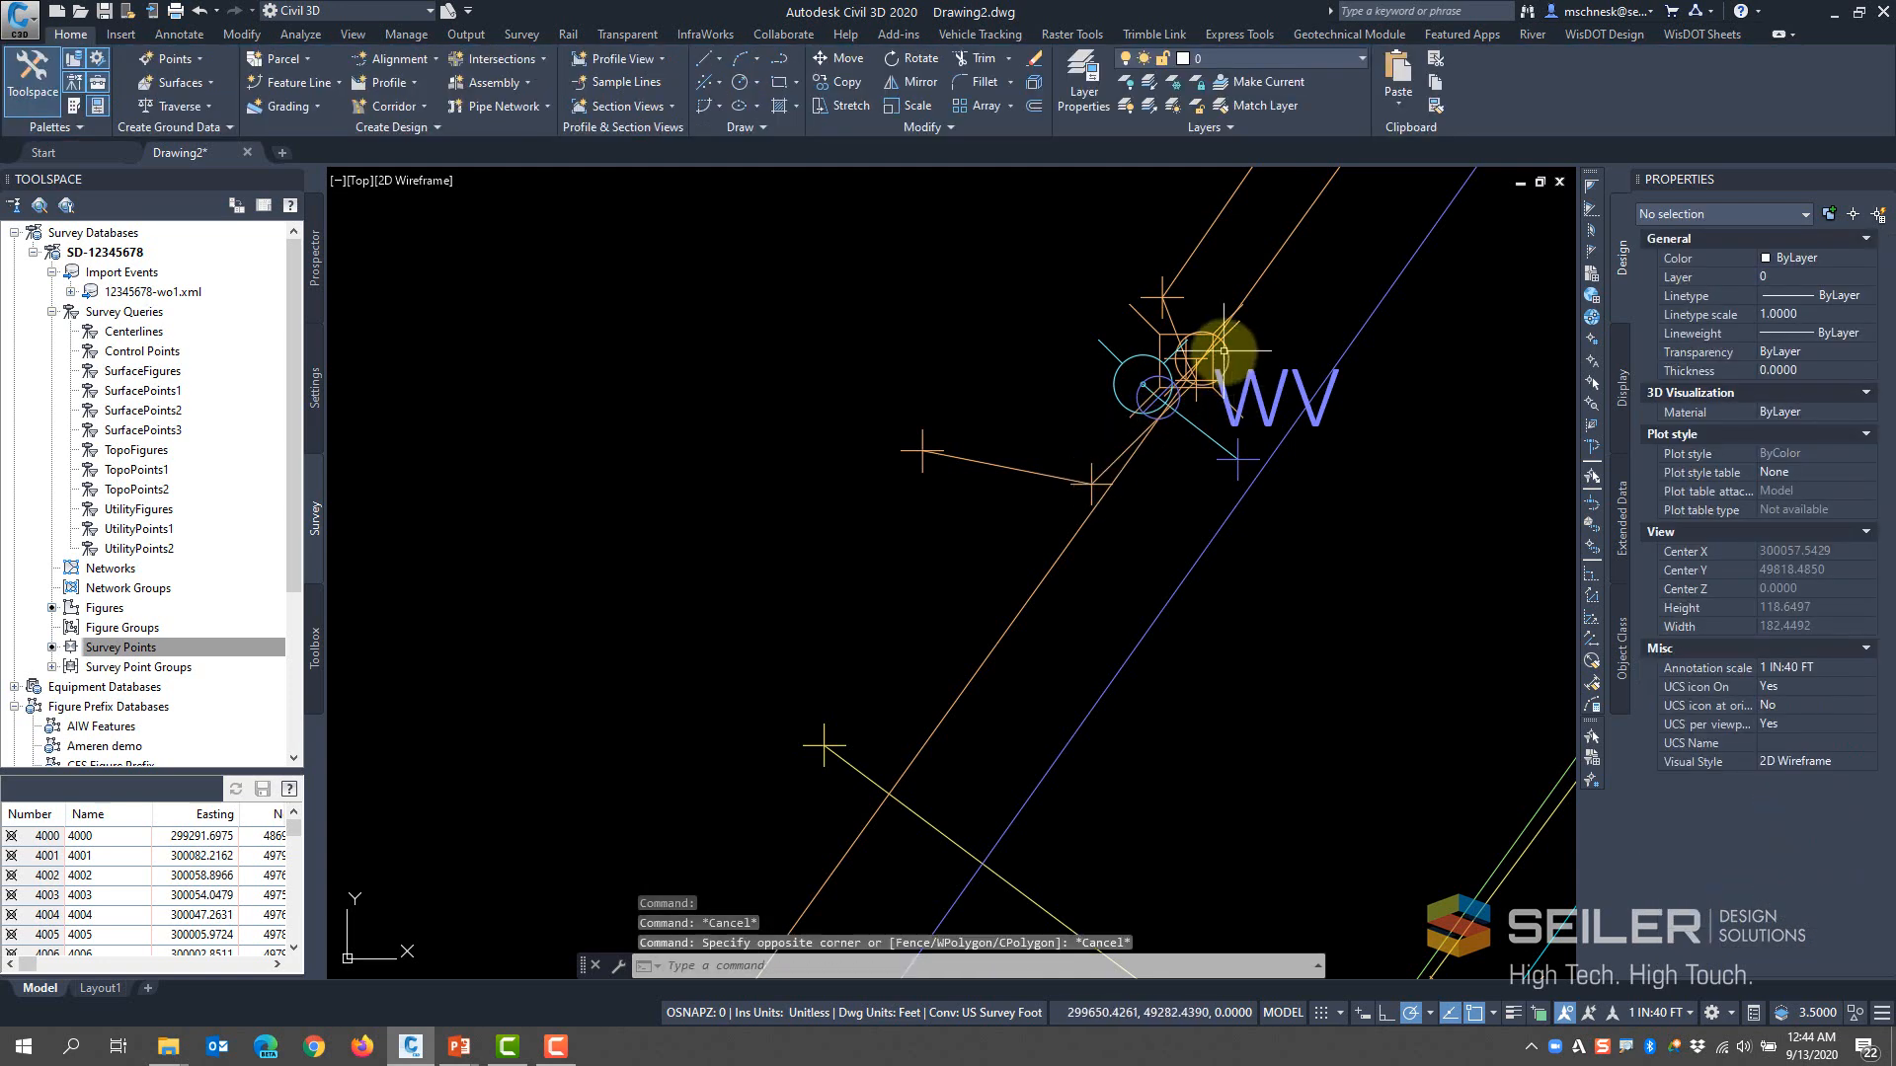
pyautogui.click(1213, 352)
pyautogui.scroll(-2, 988, 473)
pyautogui.scroll(-2, 988, 474)
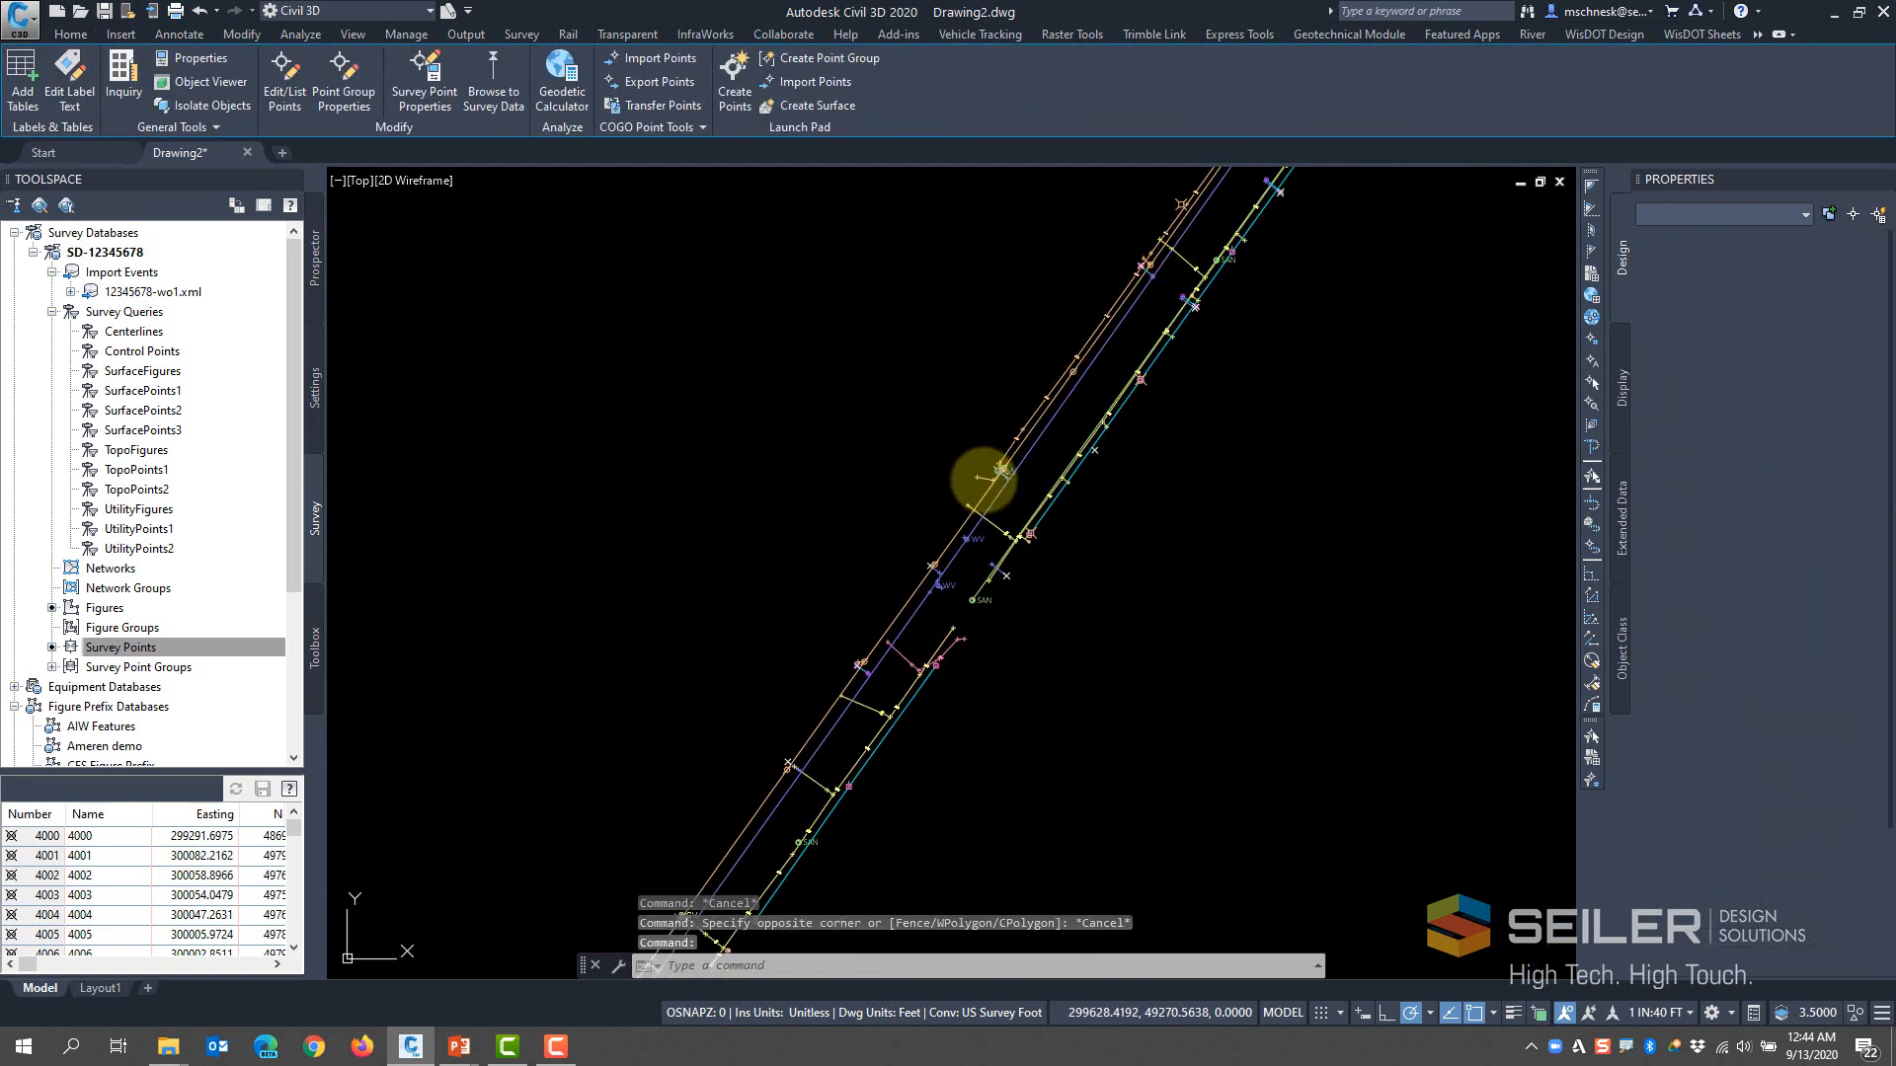
pyautogui.press('Escape')
pyautogui.scroll(-3, 987, 474)
pyautogui.scroll(-2, 1093, 357)
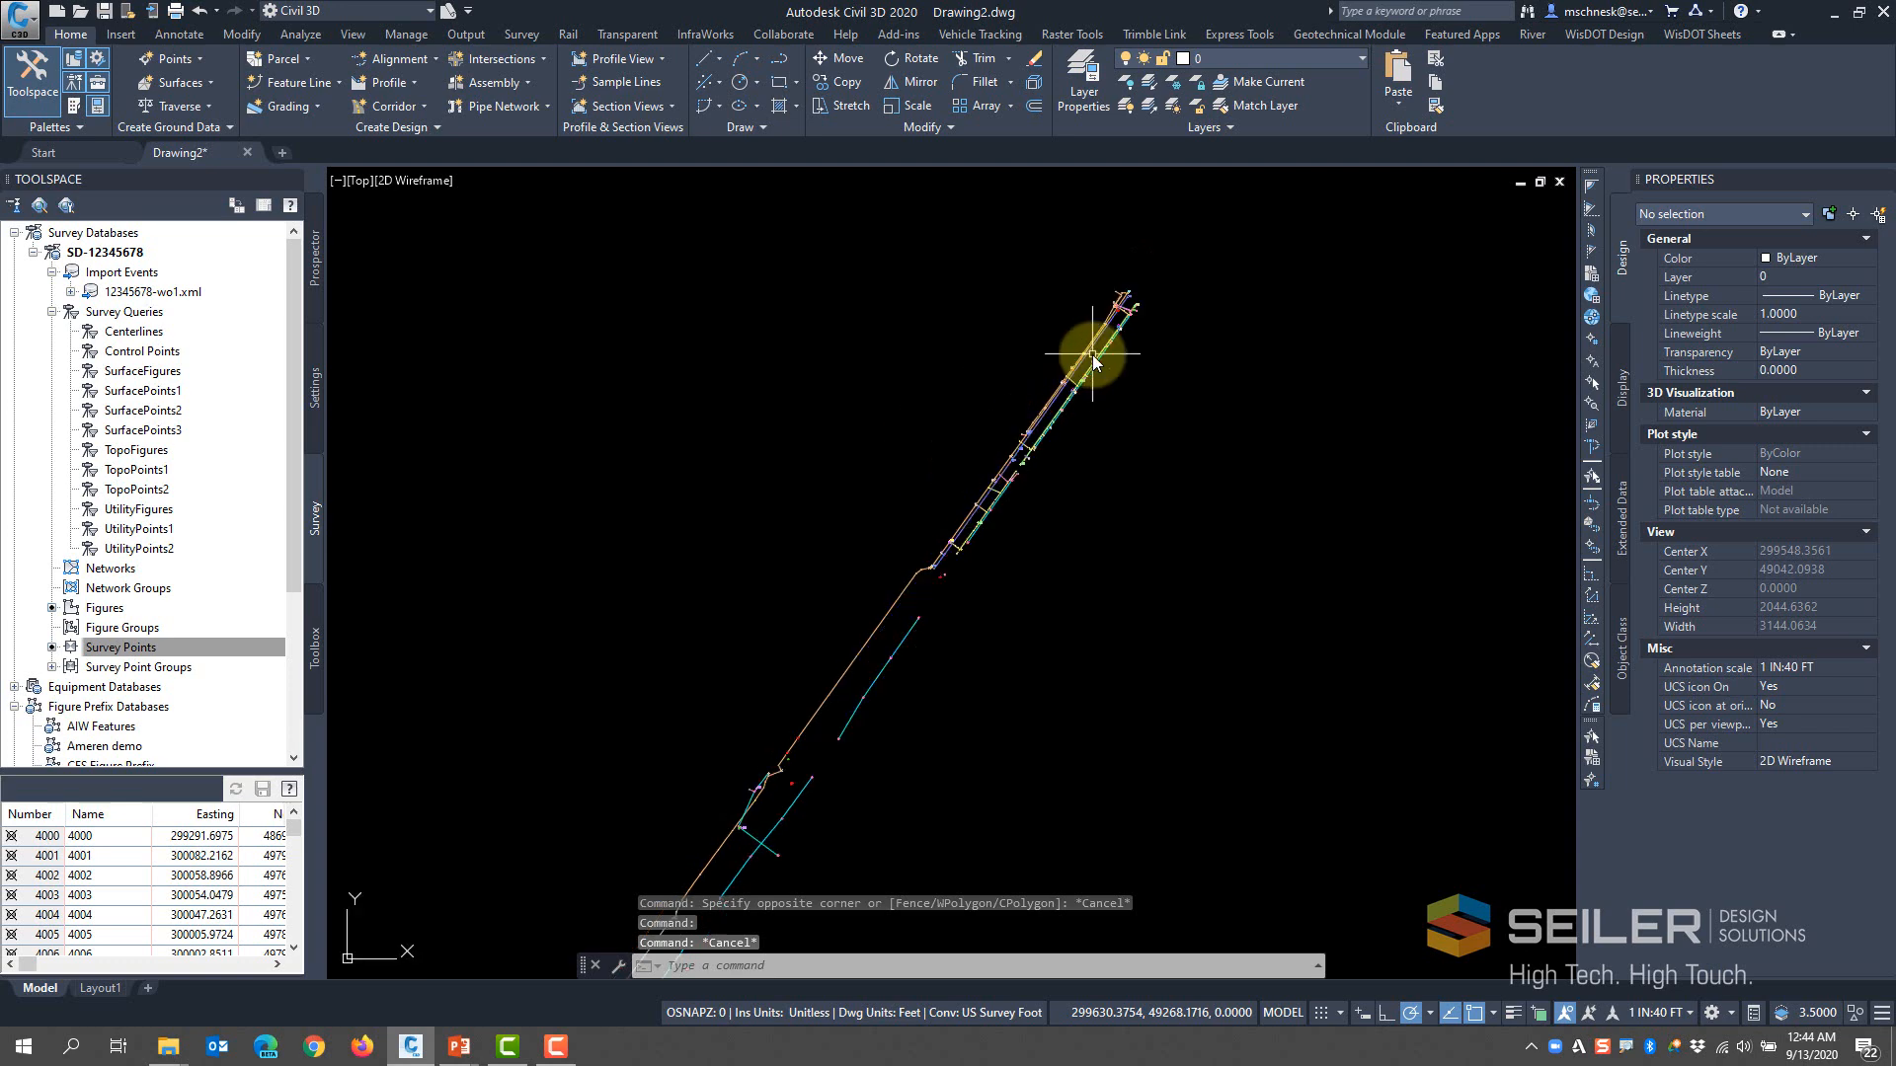
pyautogui.moveTo(977, 573); pyautogui.dragTo(1053, 437, button='middle')
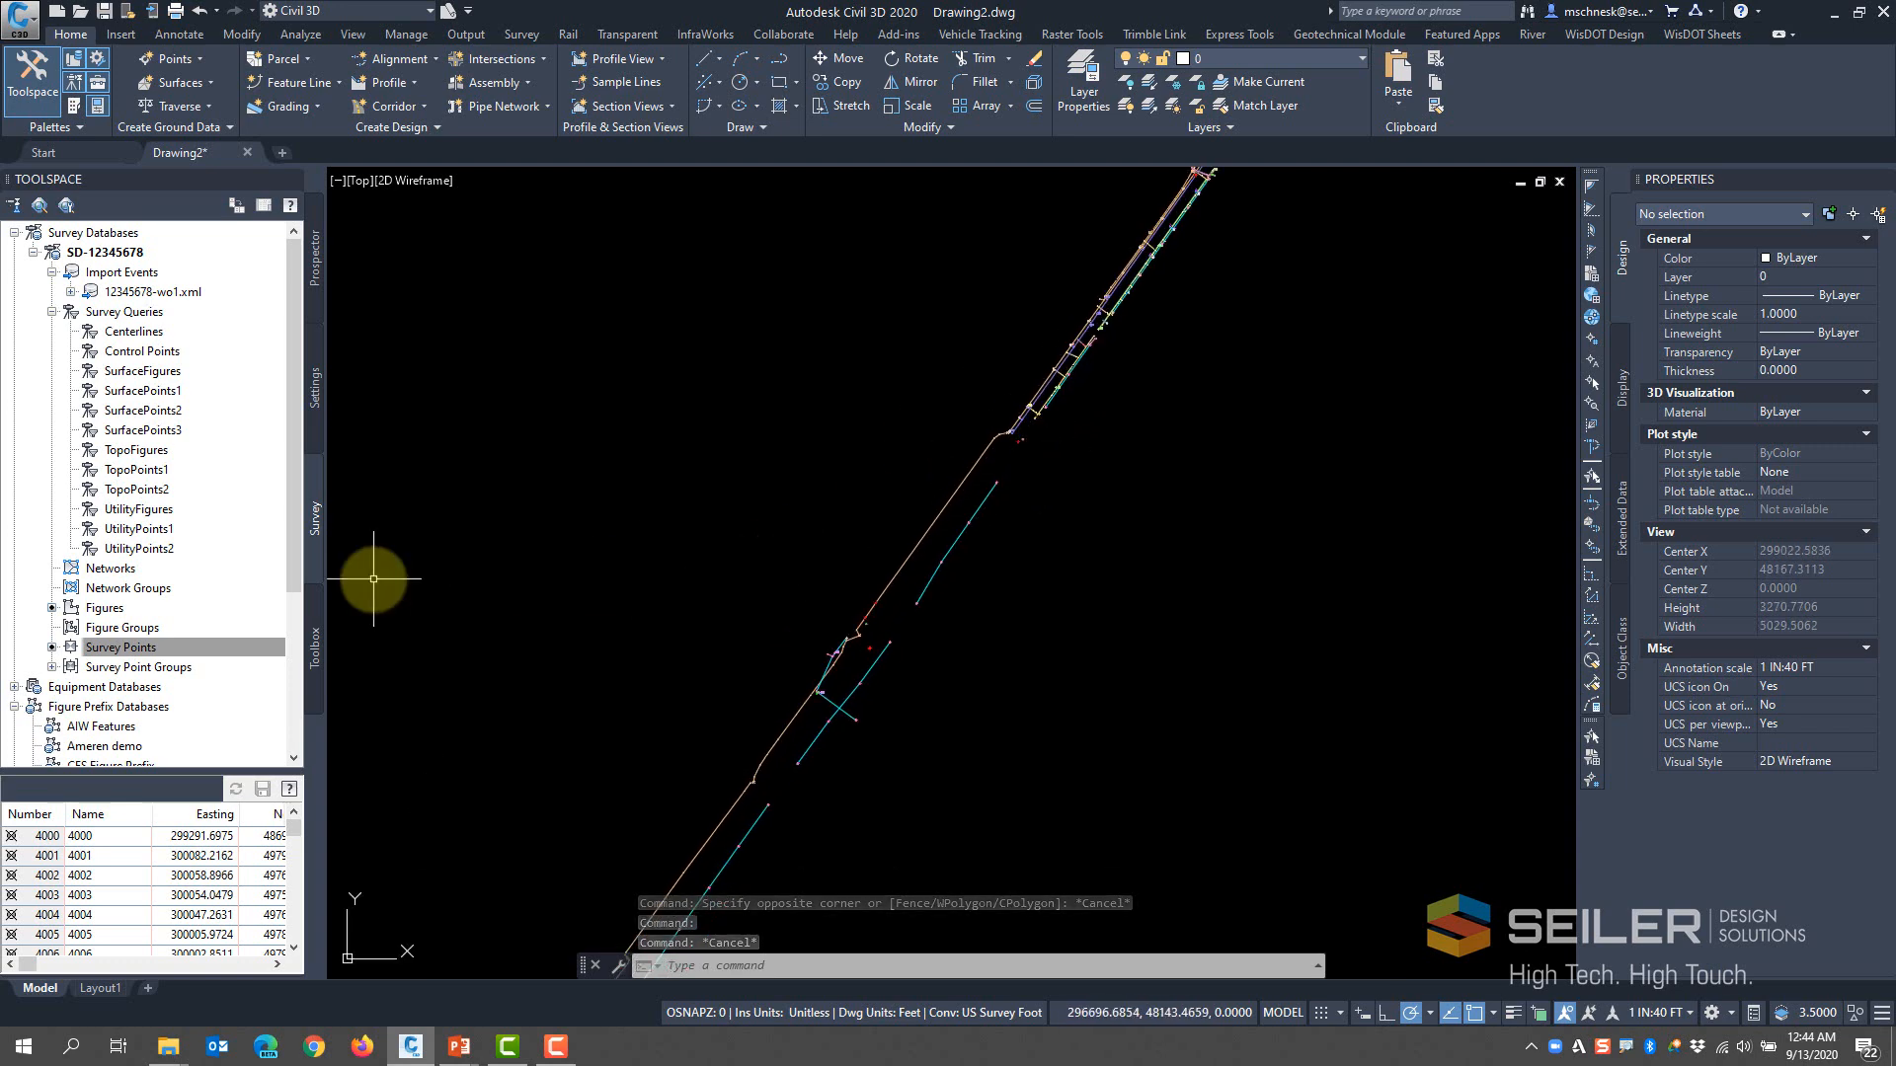
# Start a Survey LandXML import into the SD-12345678 database and choose the file 12345678-wo2.xml
pyautogui.moveTo(184, 296)
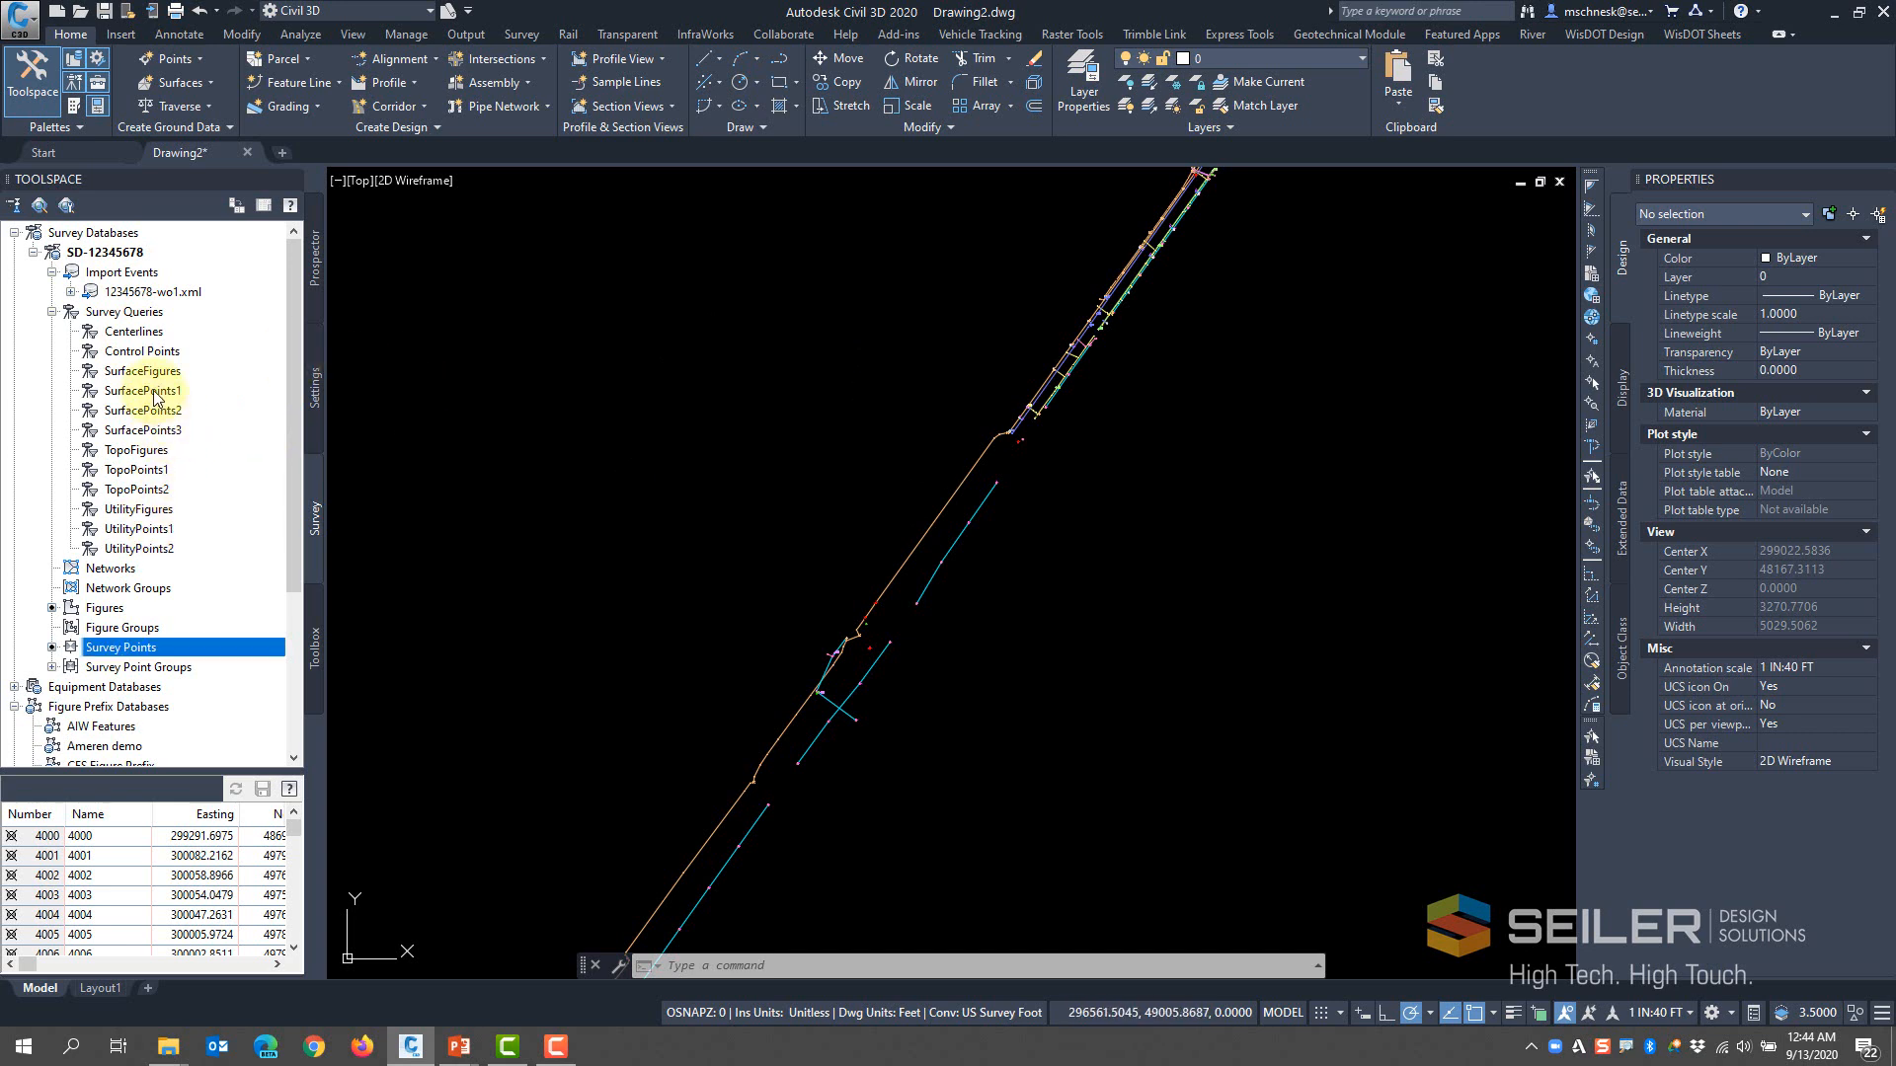
pyautogui.rightClick(122, 258)
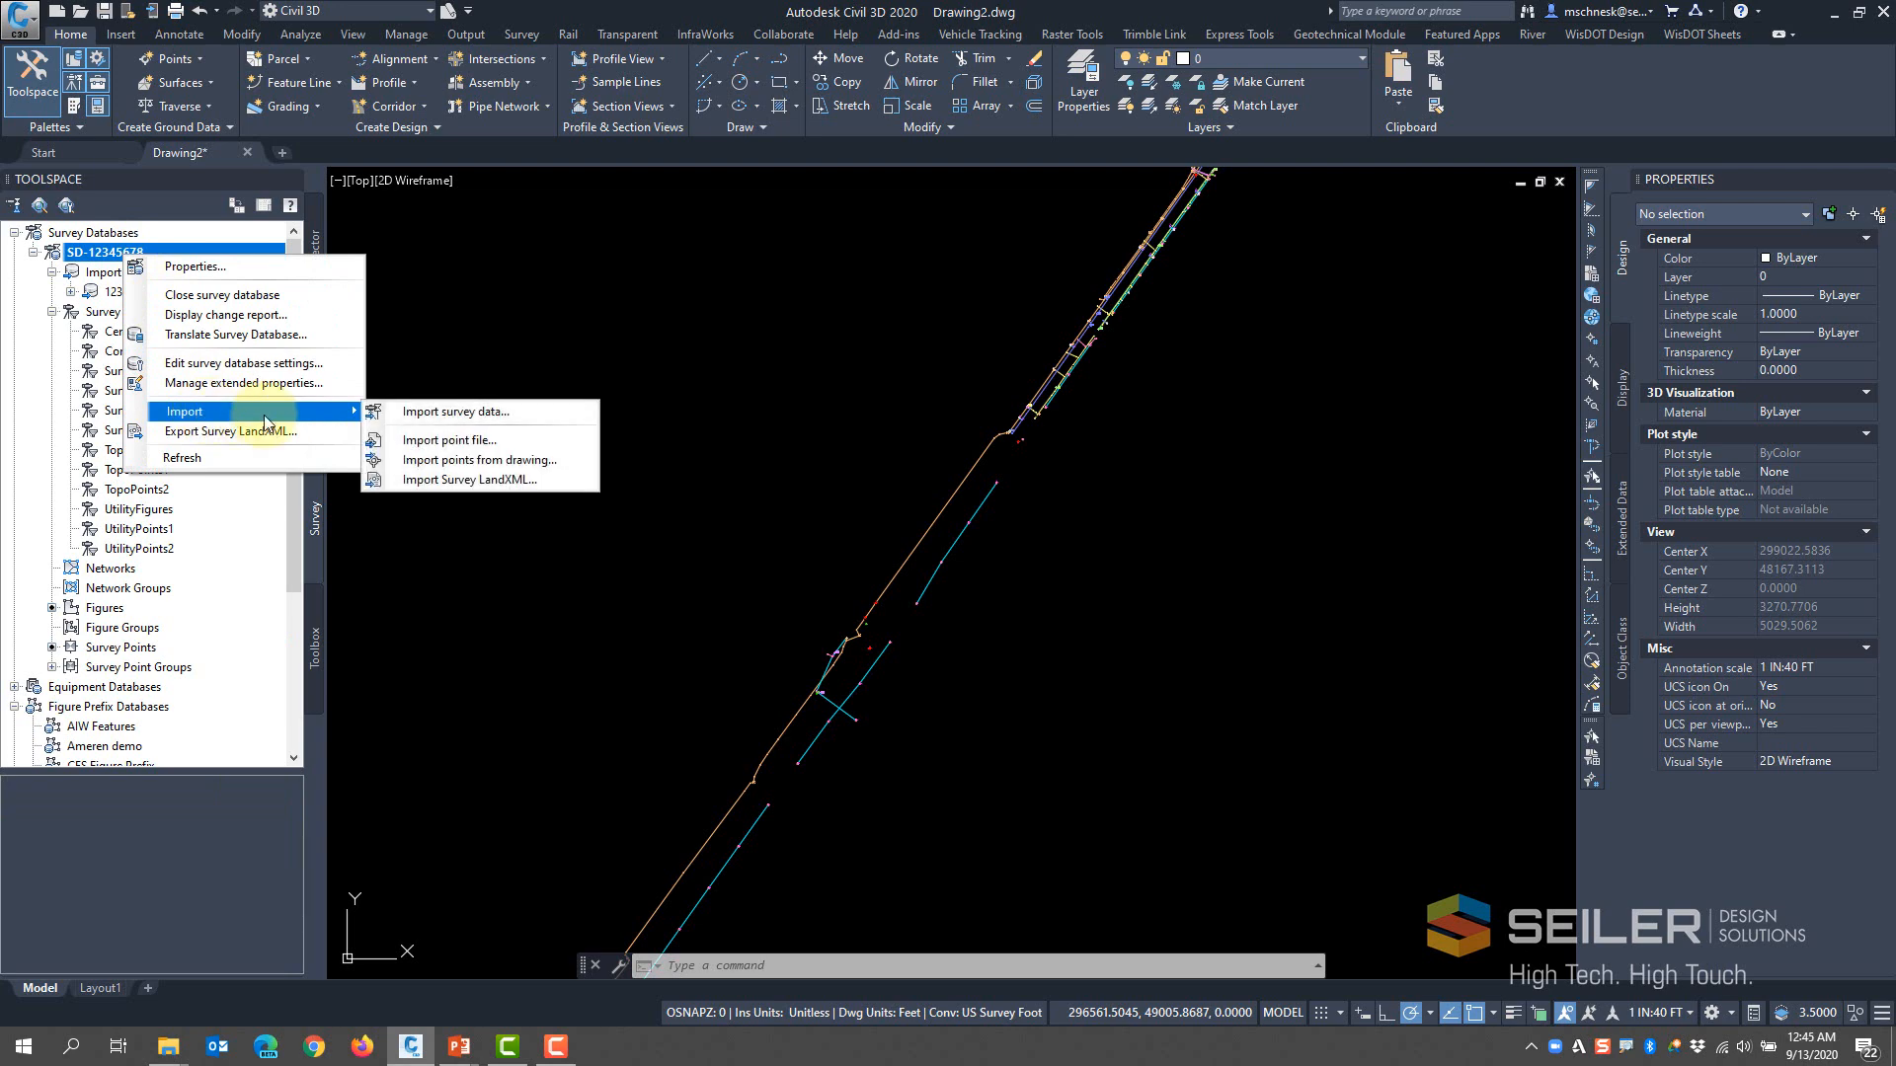
pyautogui.moveTo(256, 410)
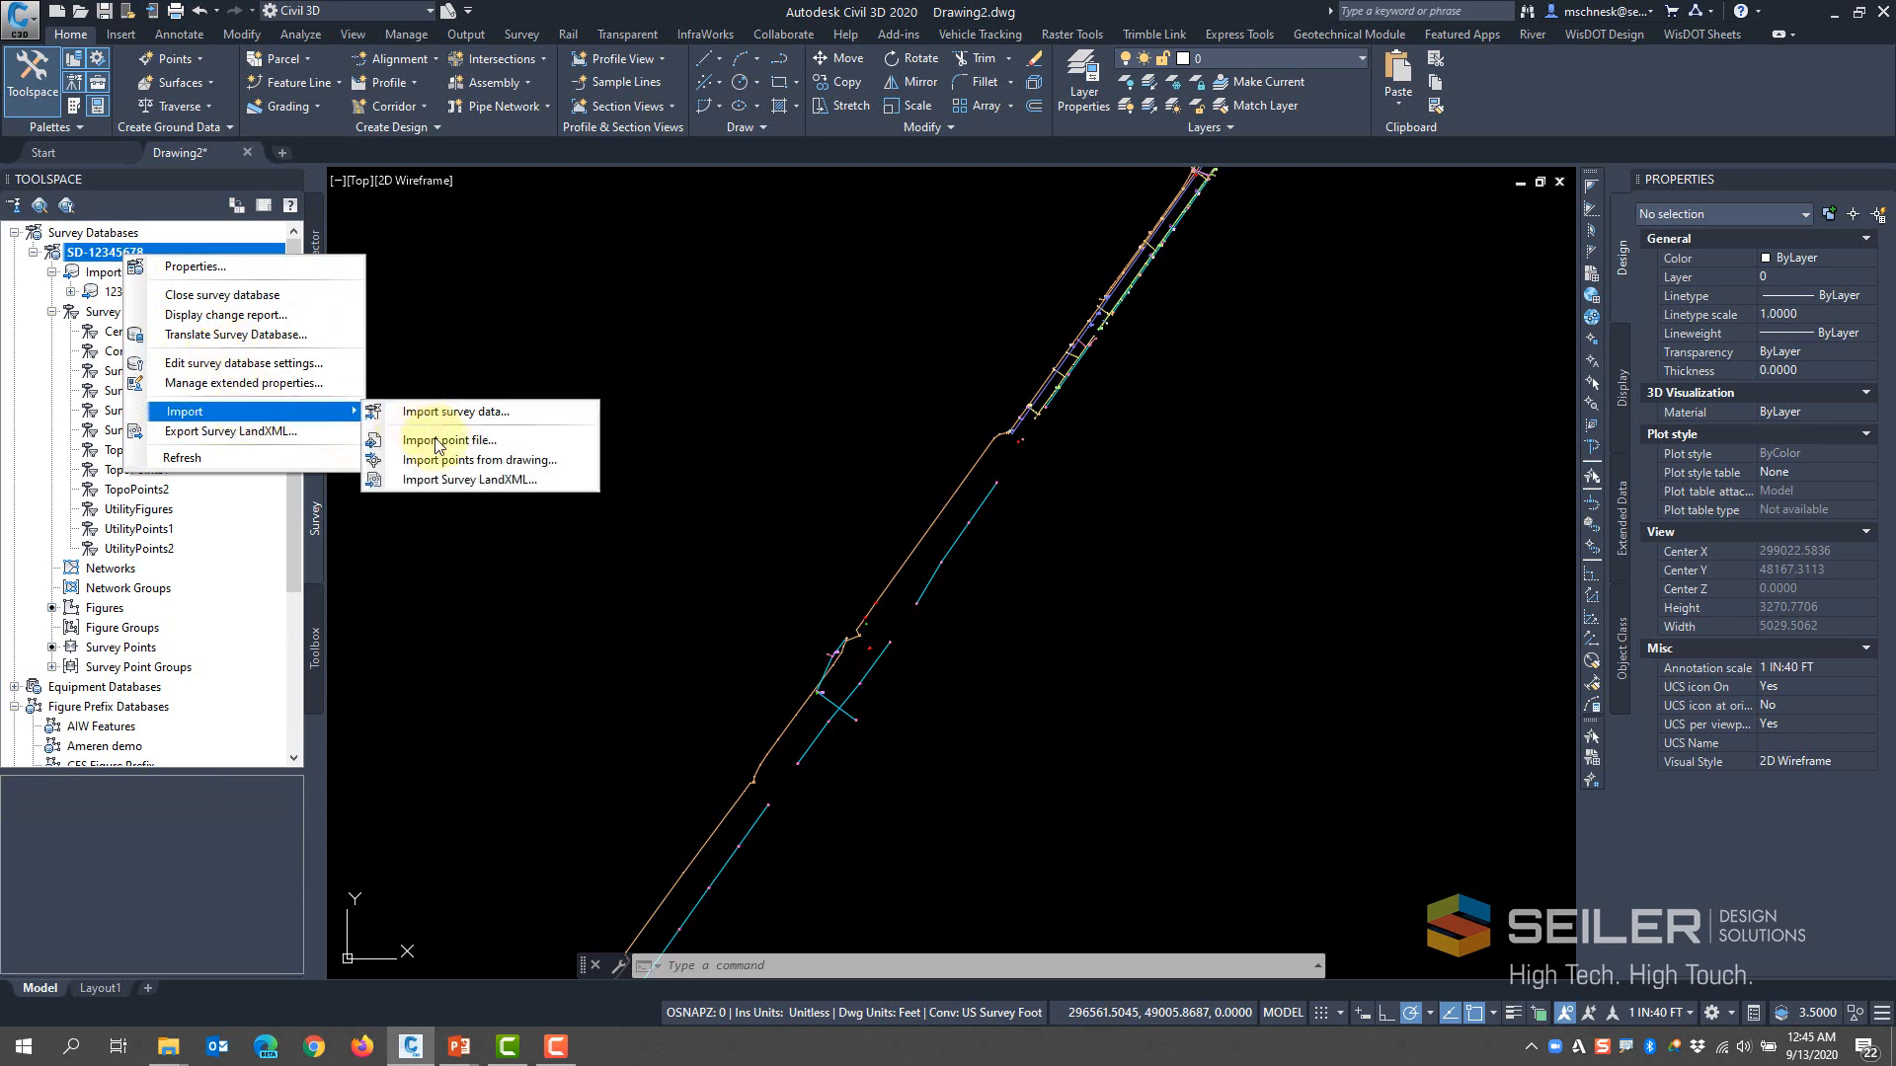
pyautogui.click(479, 482)
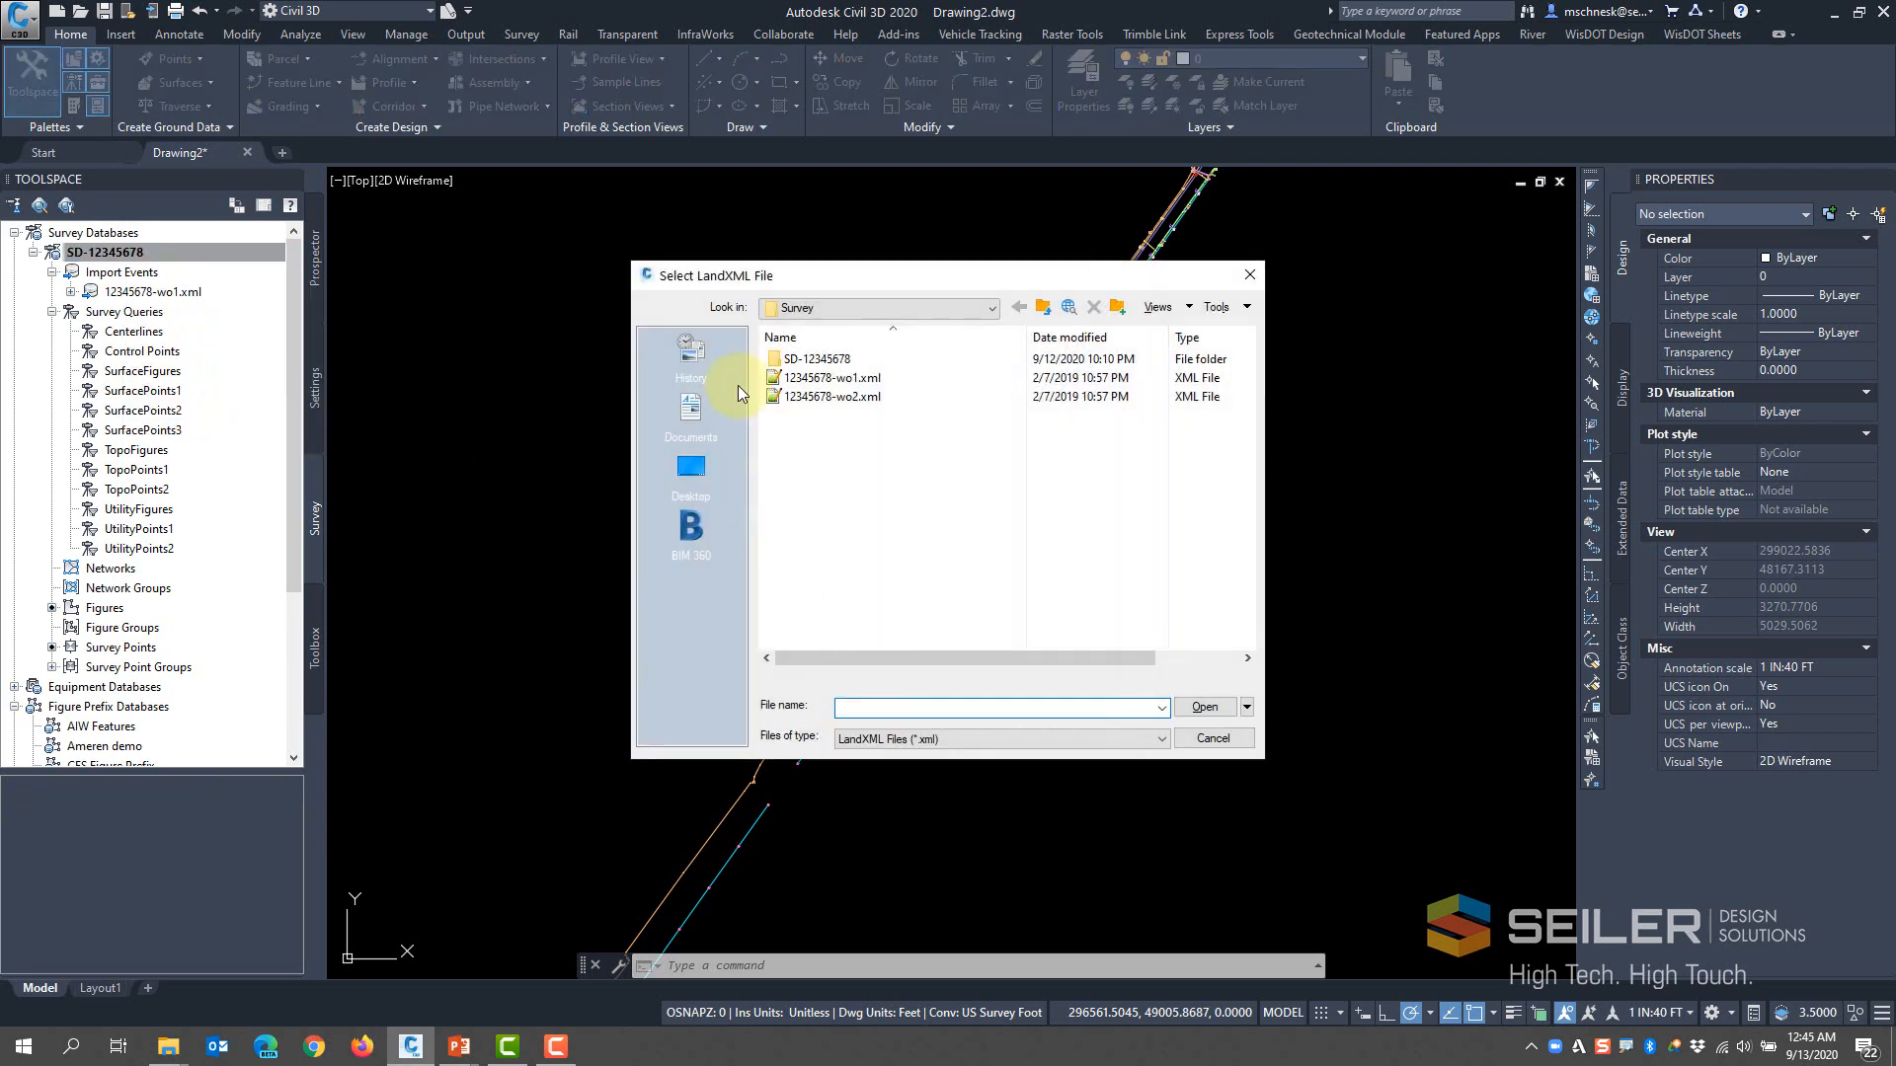
pyautogui.click(852, 400)
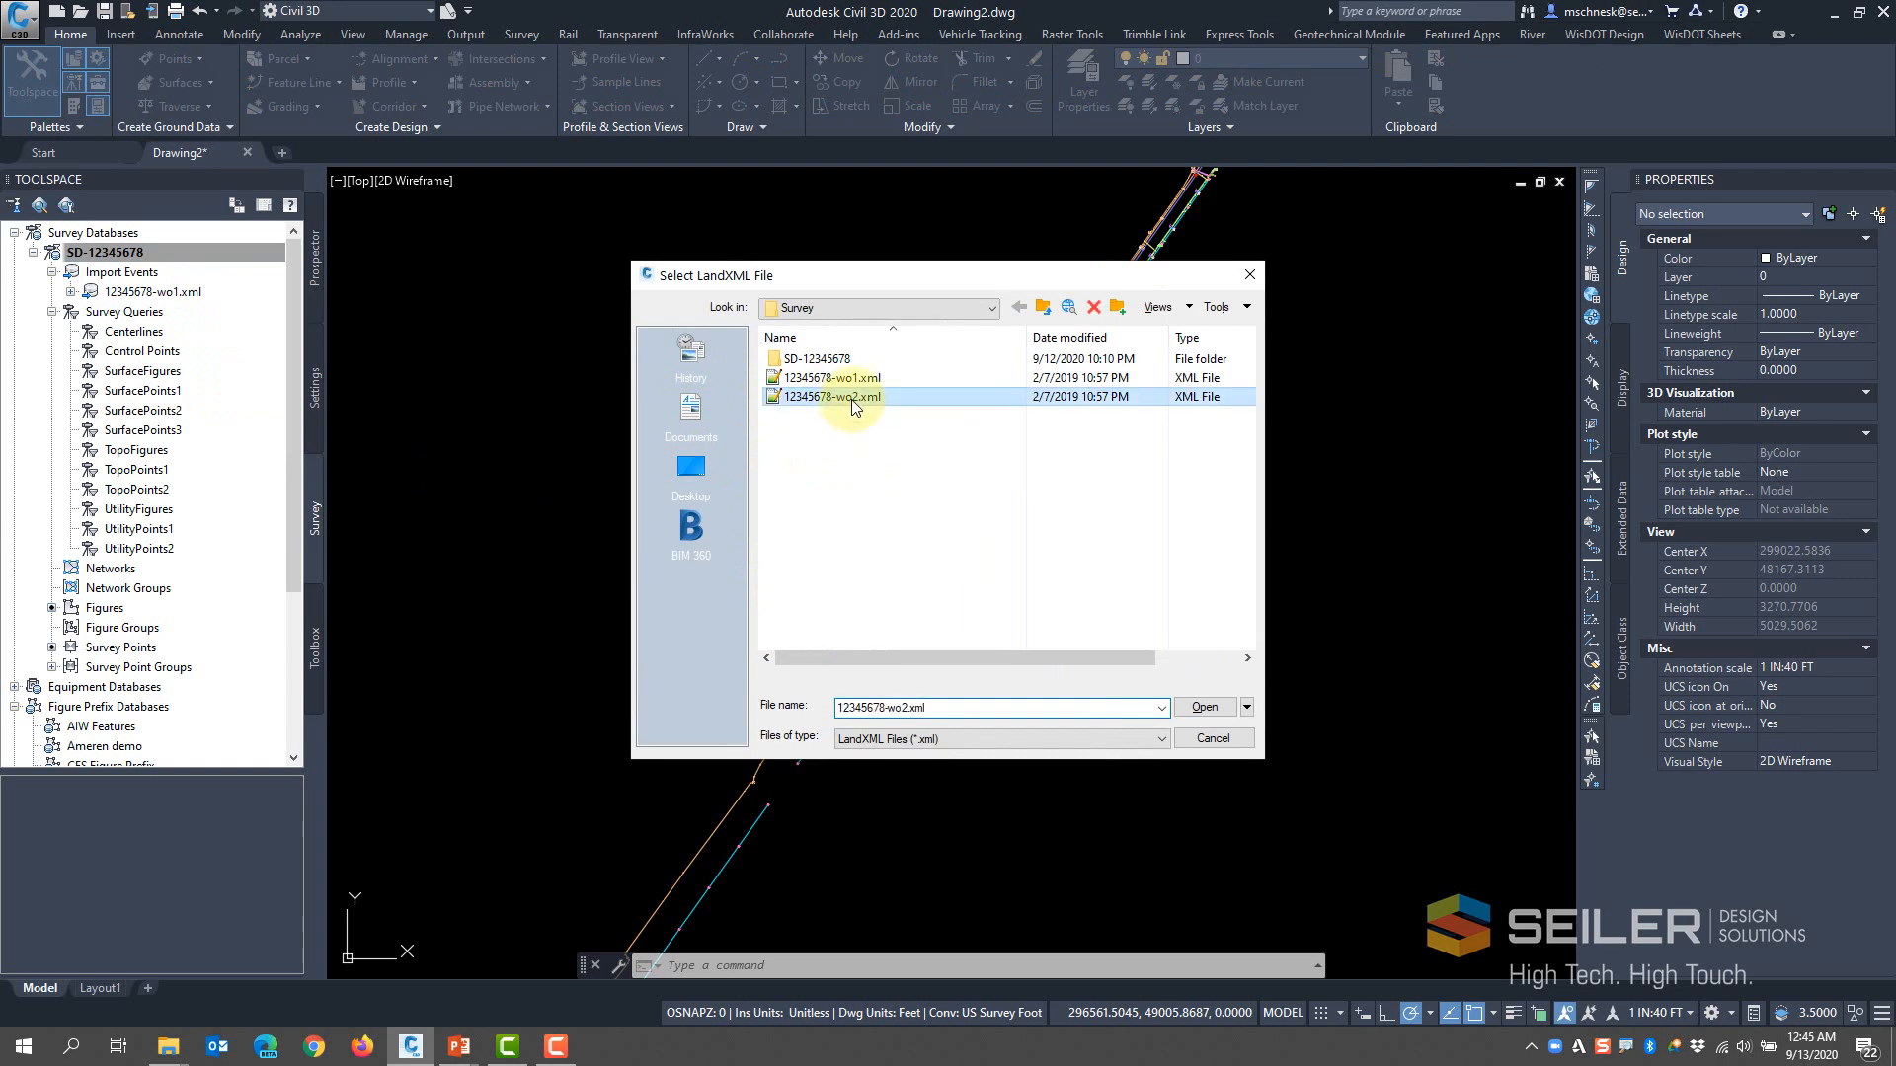
pyautogui.click(1203, 708)
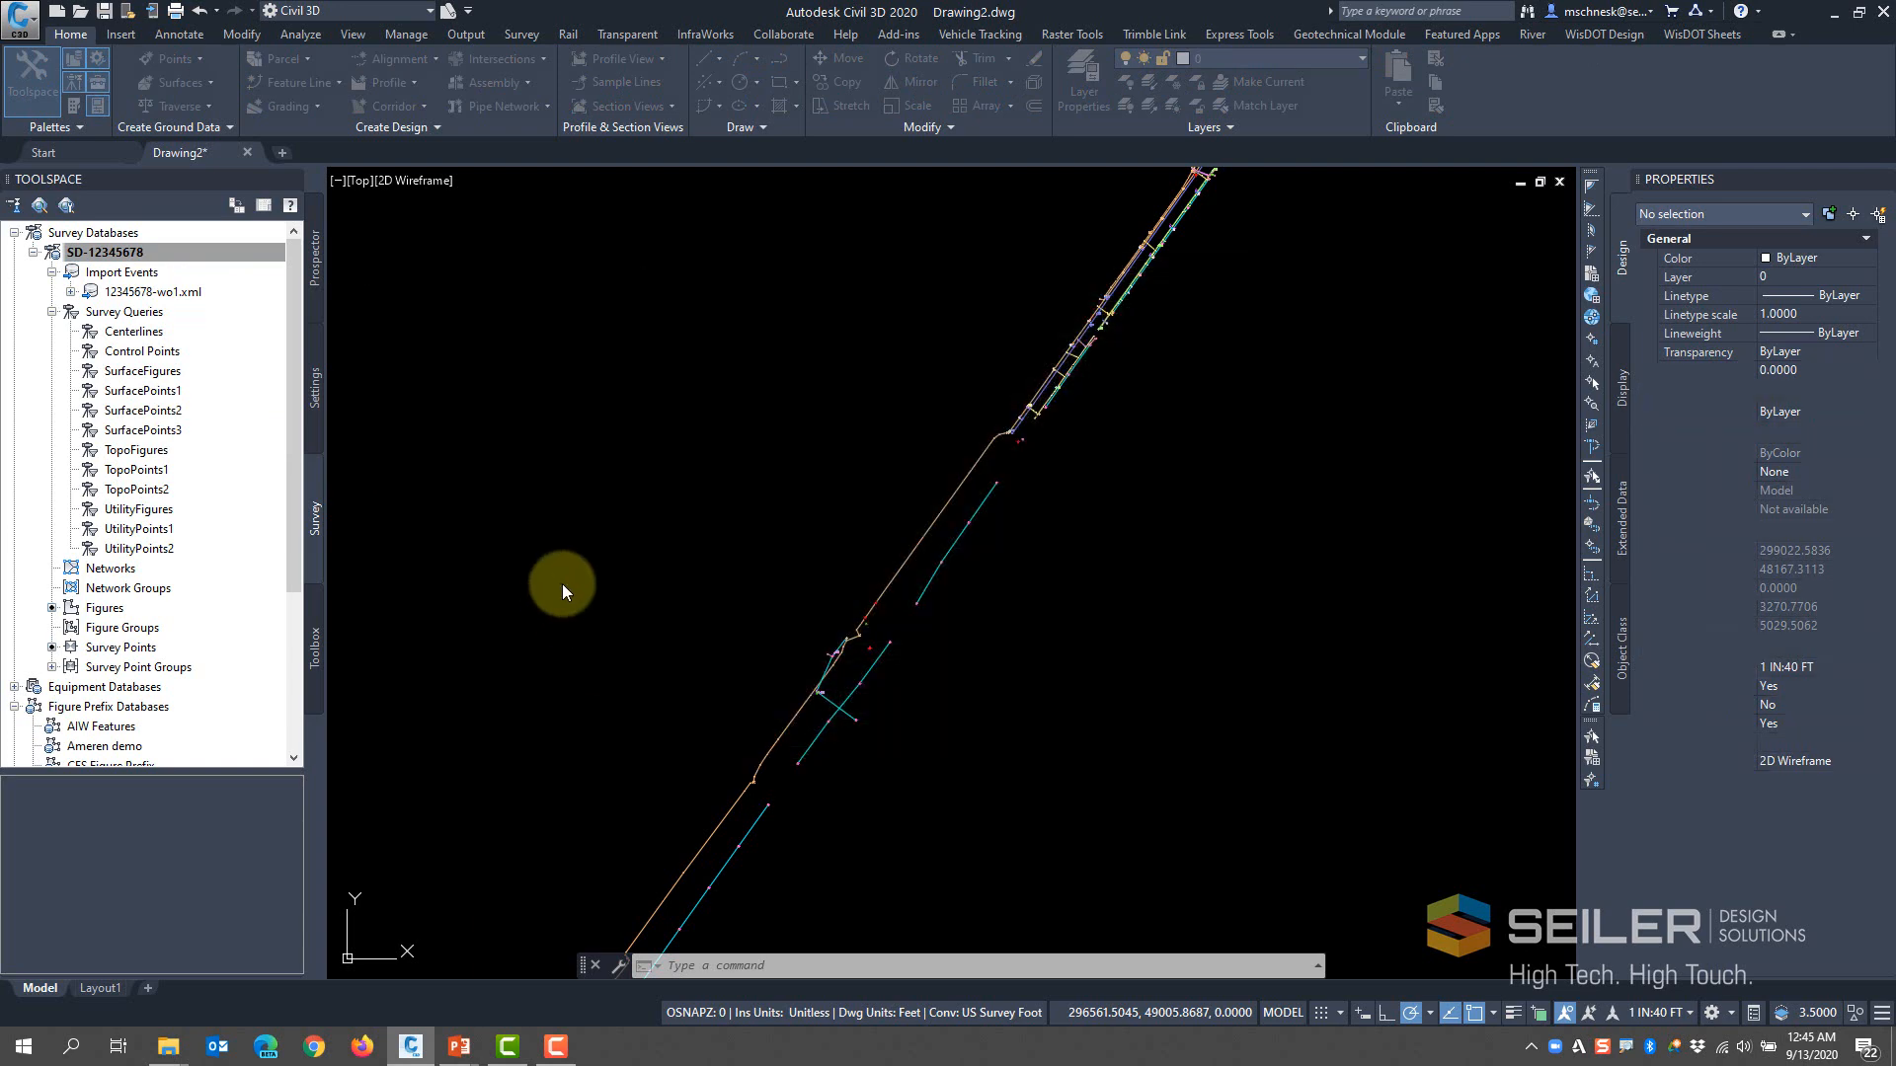
# Review all the import settings and run the LandXML import with figure objects and survey points inserted
pyautogui.moveTo(876, 354); pyautogui.dragTo(754, 220)
pyautogui.moveTo(1059, 549); pyautogui.dragTo(1188, 873)
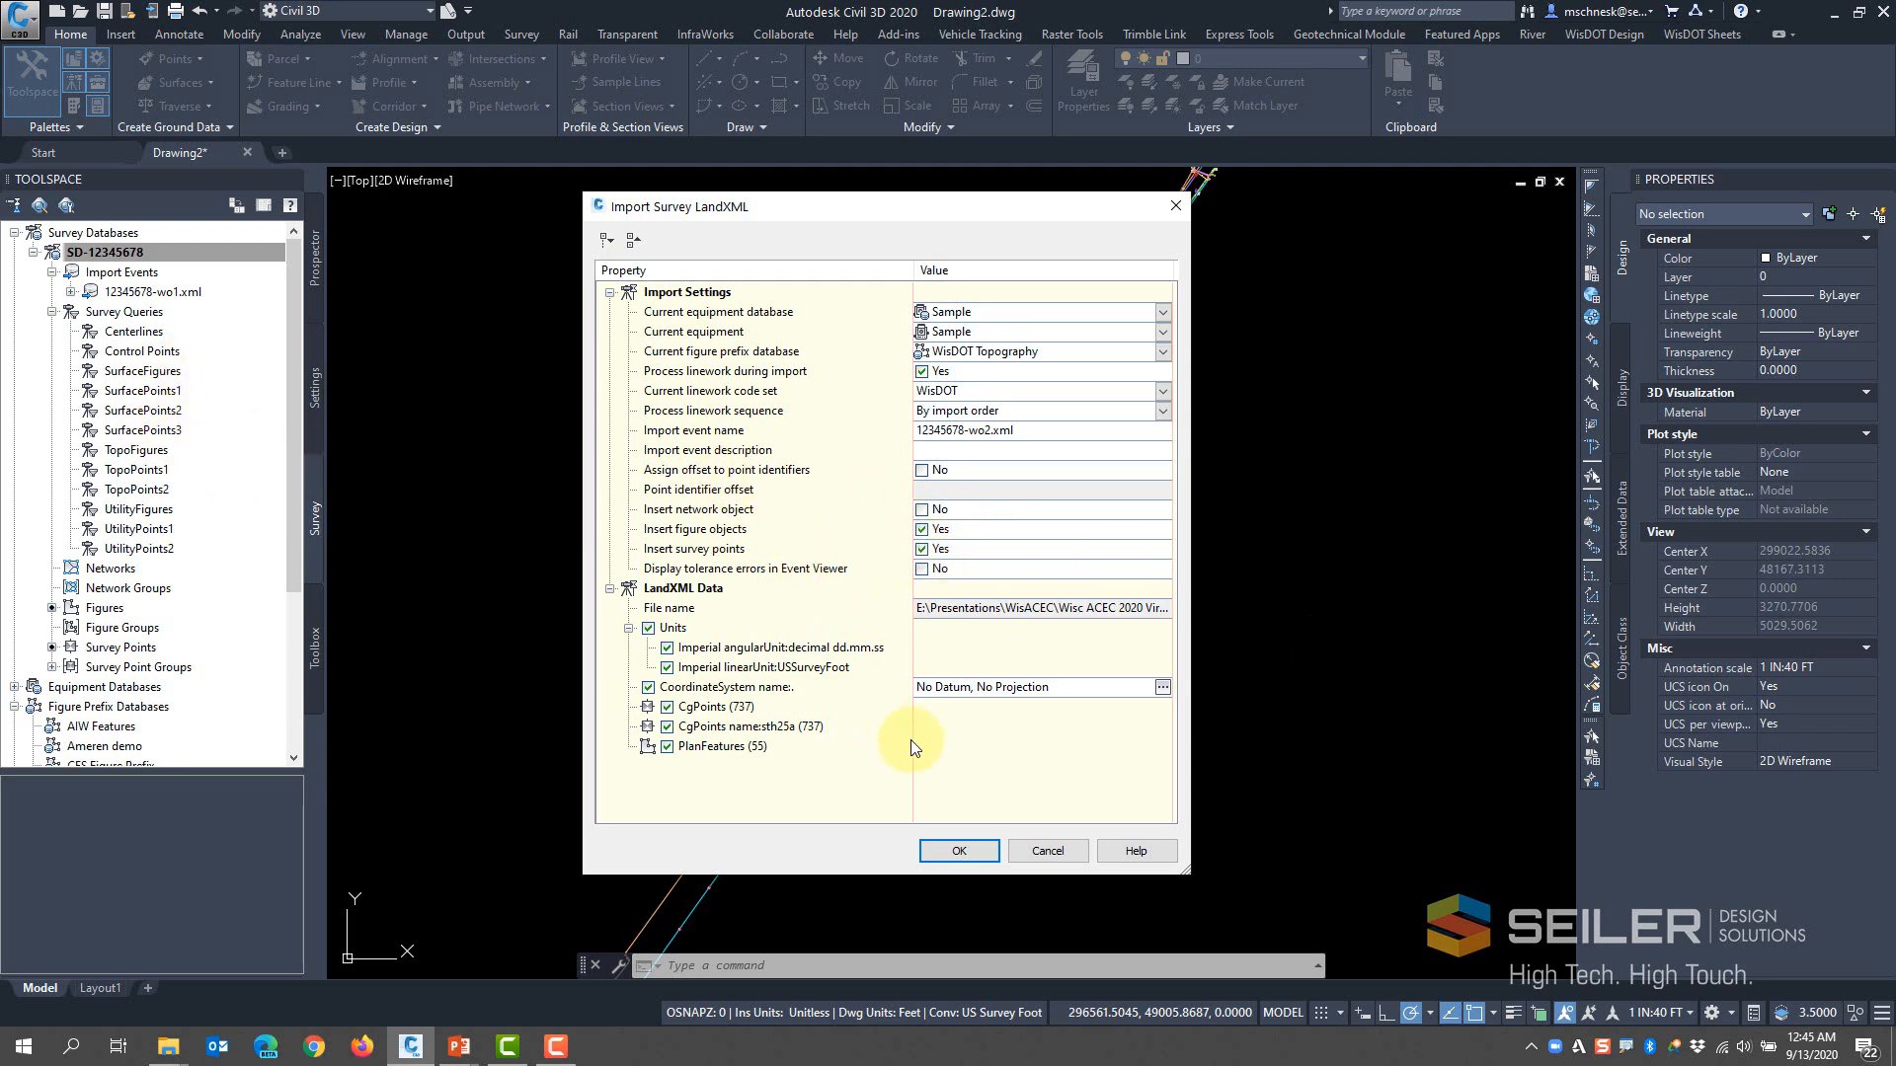
pyautogui.click(956, 851)
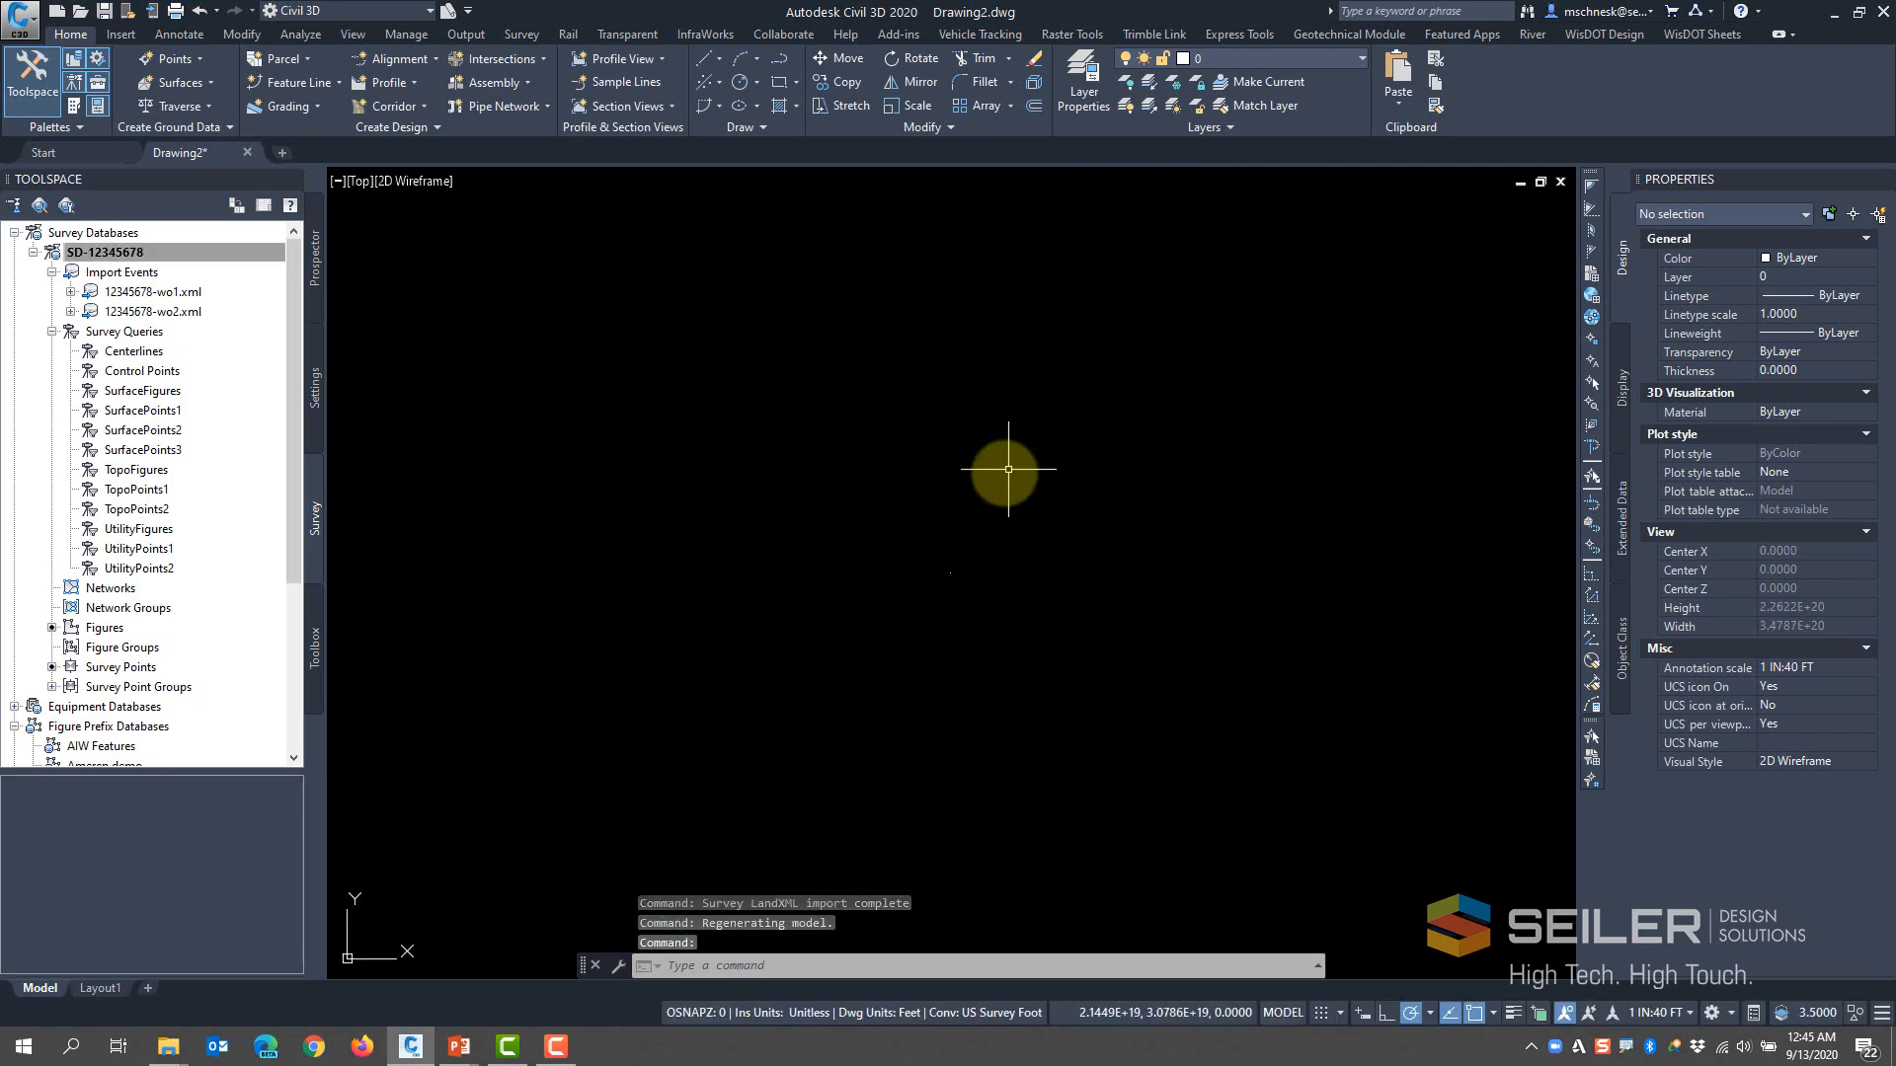
# Display the full drawing extents and examine the newly imported topographic points and their labels up close
pyautogui.scroll(4, 931, 553)
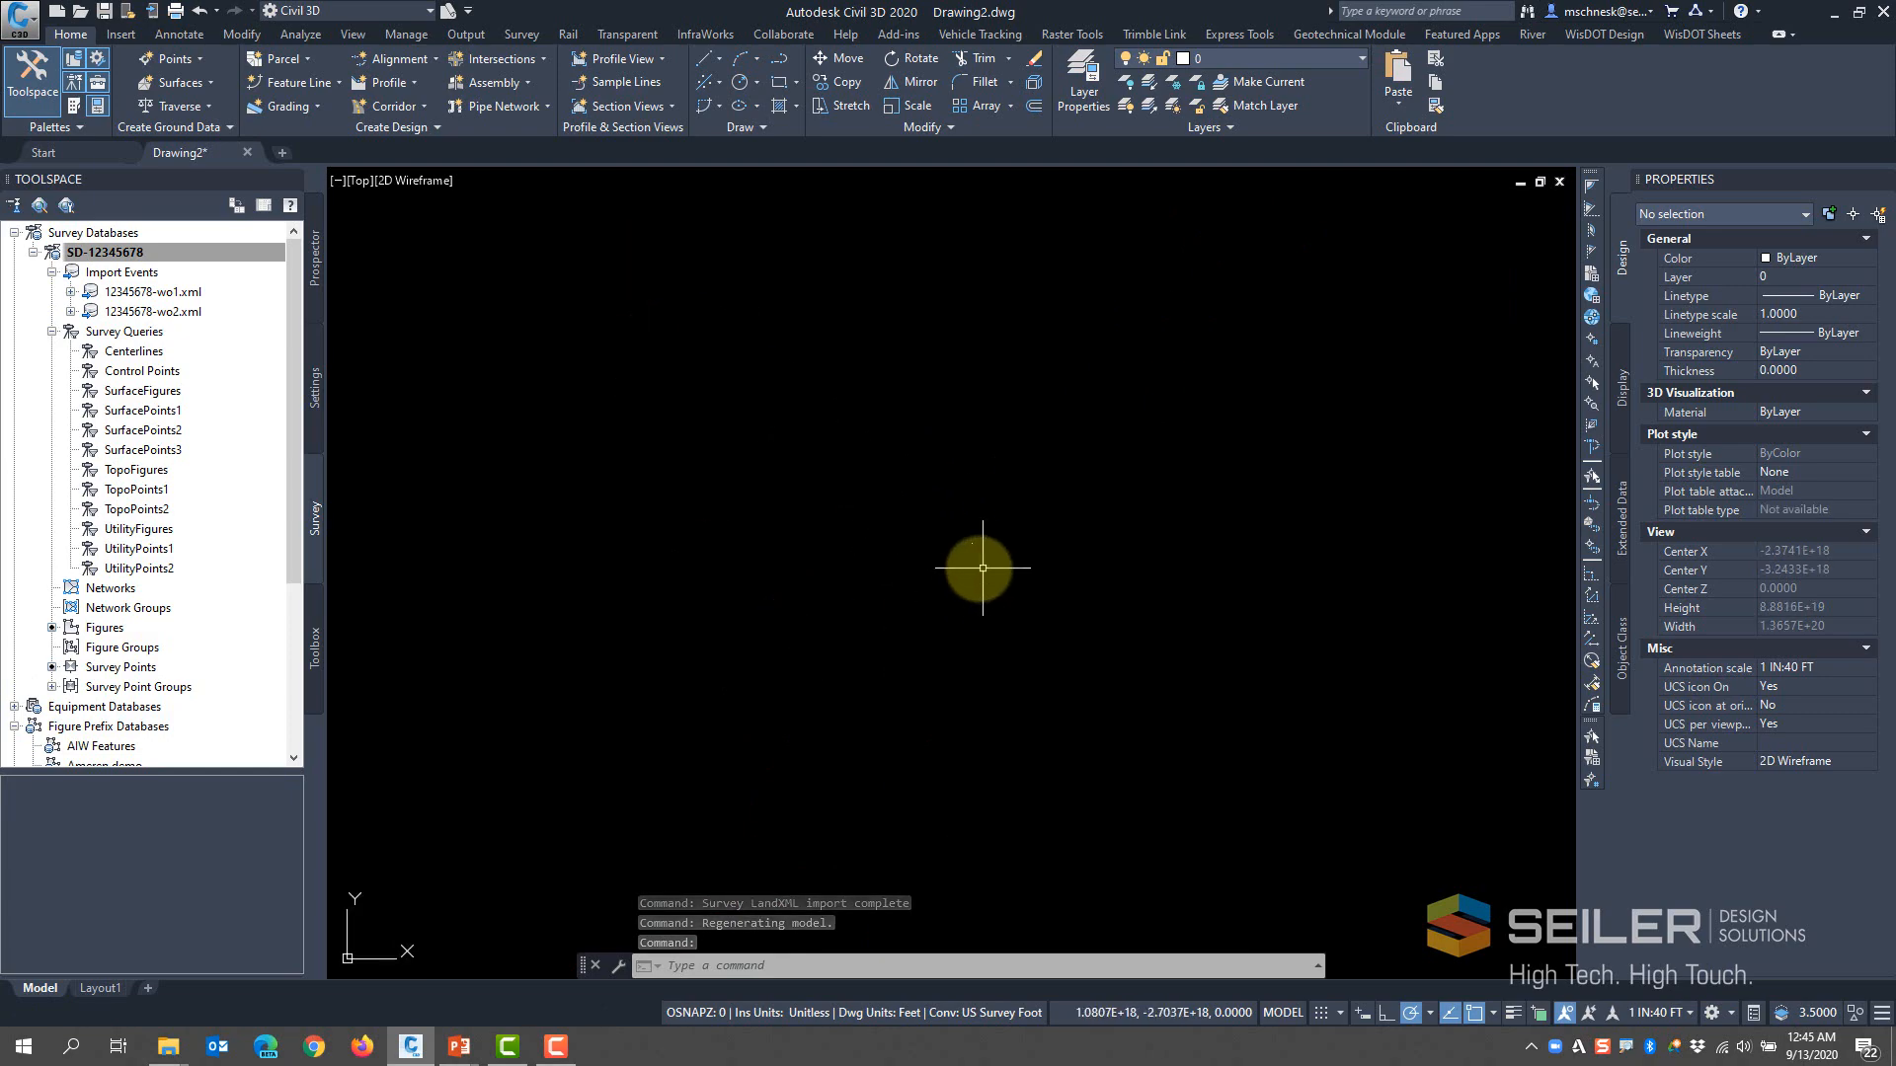
pyautogui.middleClick(979, 570)
pyautogui.middleClick(978, 570)
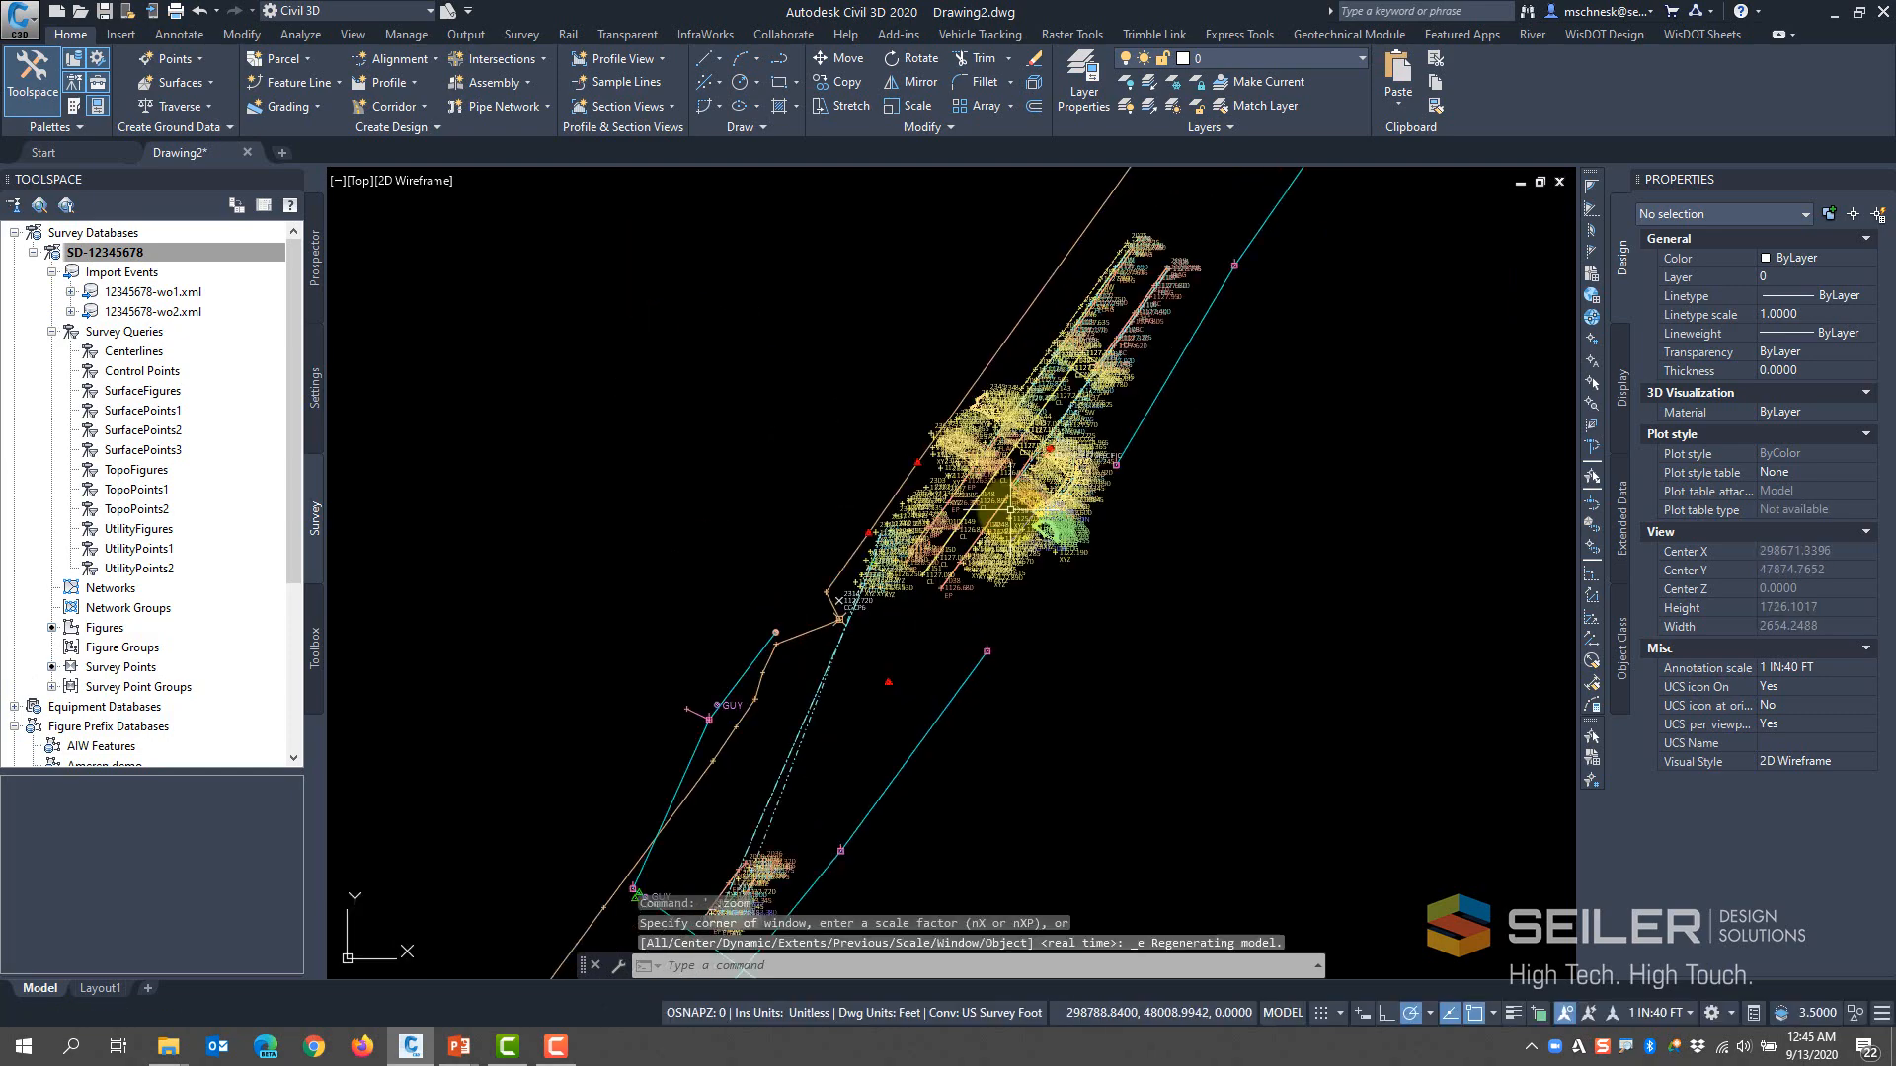
pyautogui.scroll(5, 1050, 449)
pyautogui.scroll(-3, 939, 494)
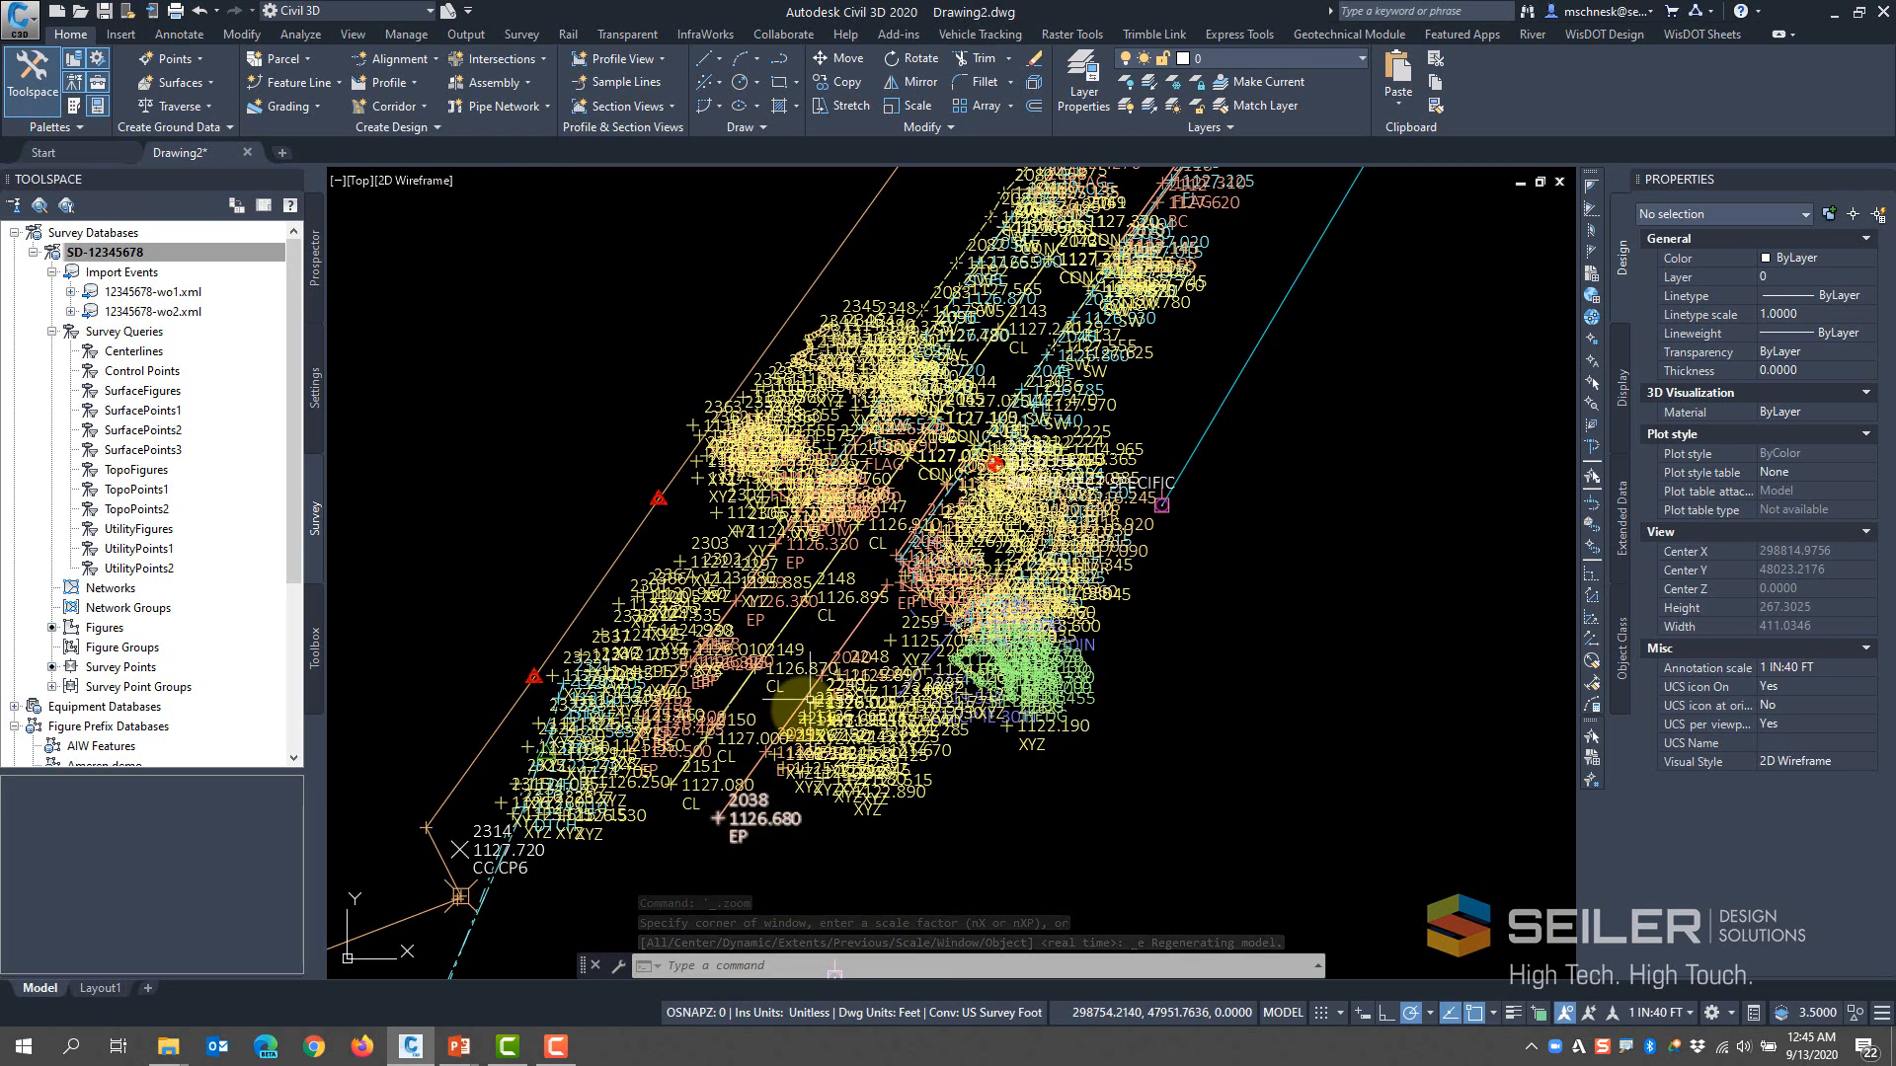
pyautogui.scroll(-2, 844, 657)
pyautogui.scroll(6, 1069, 380)
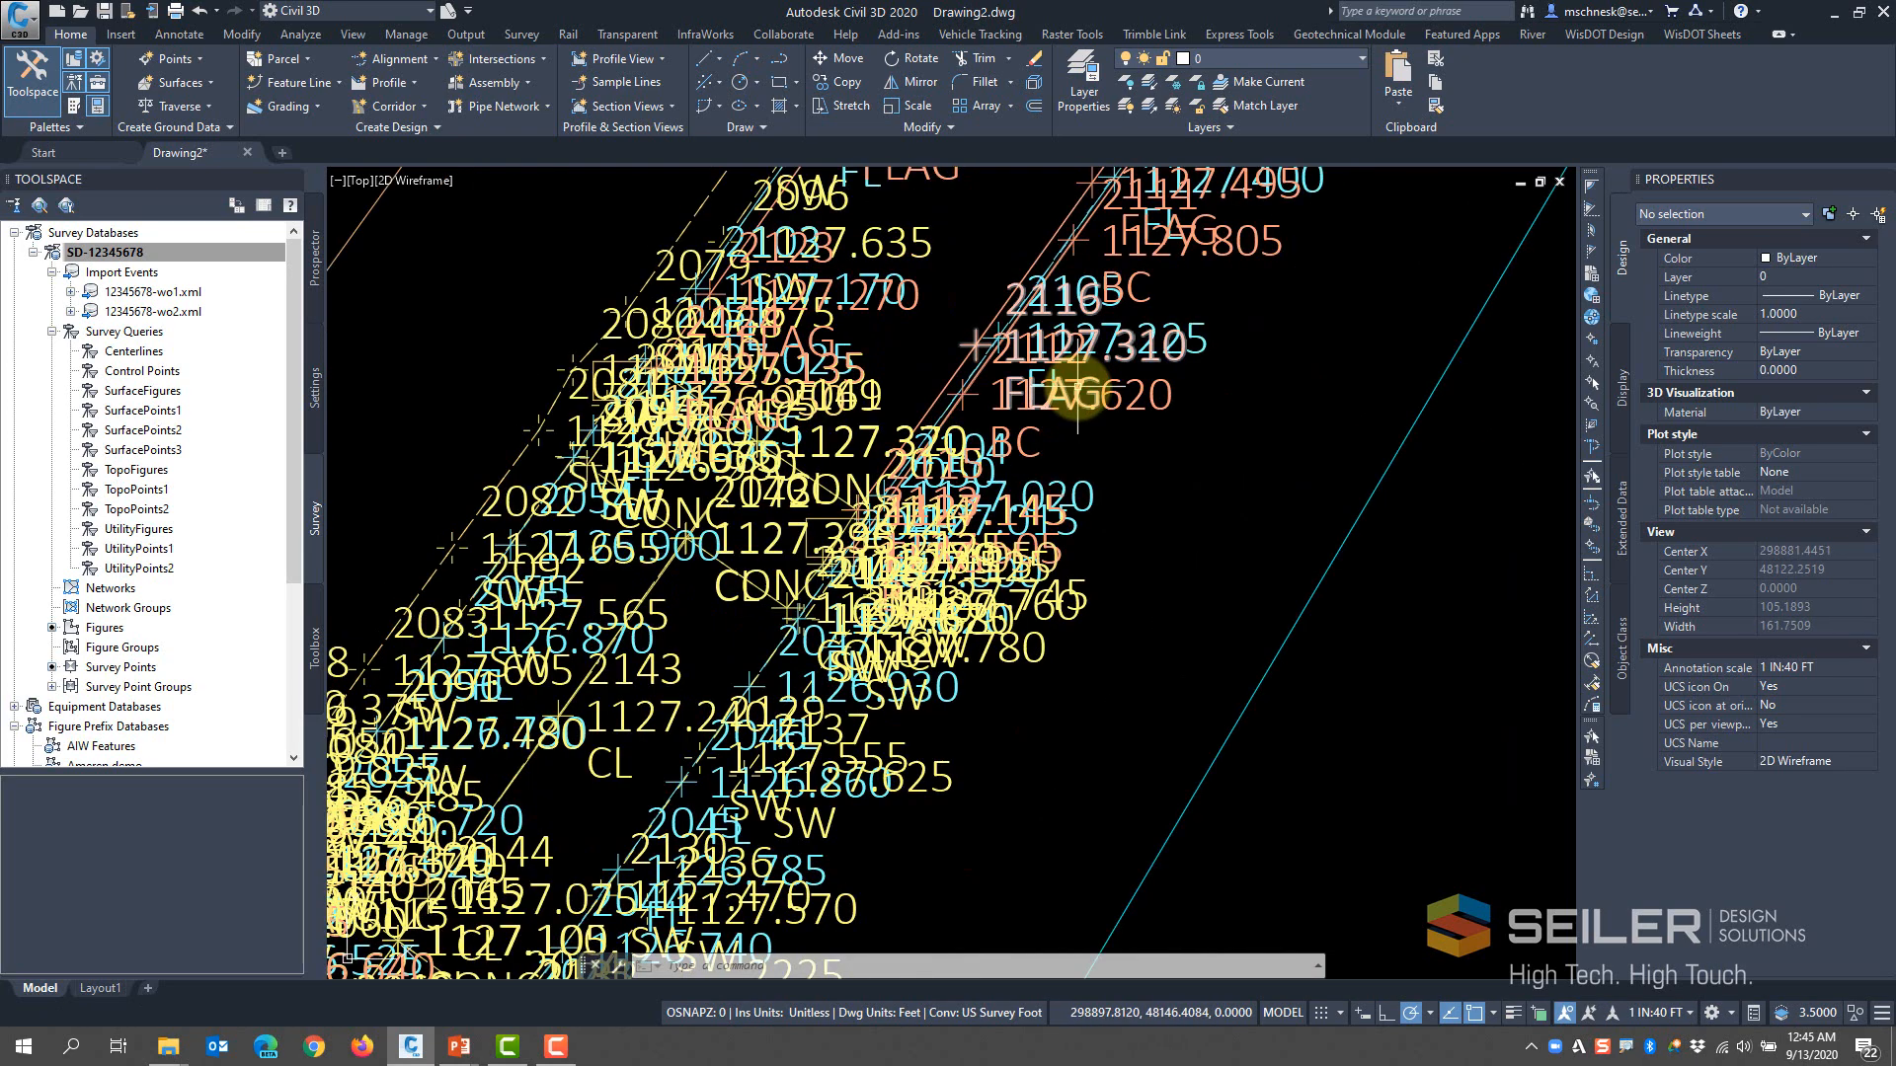
pyautogui.scroll(-10, 1068, 400)
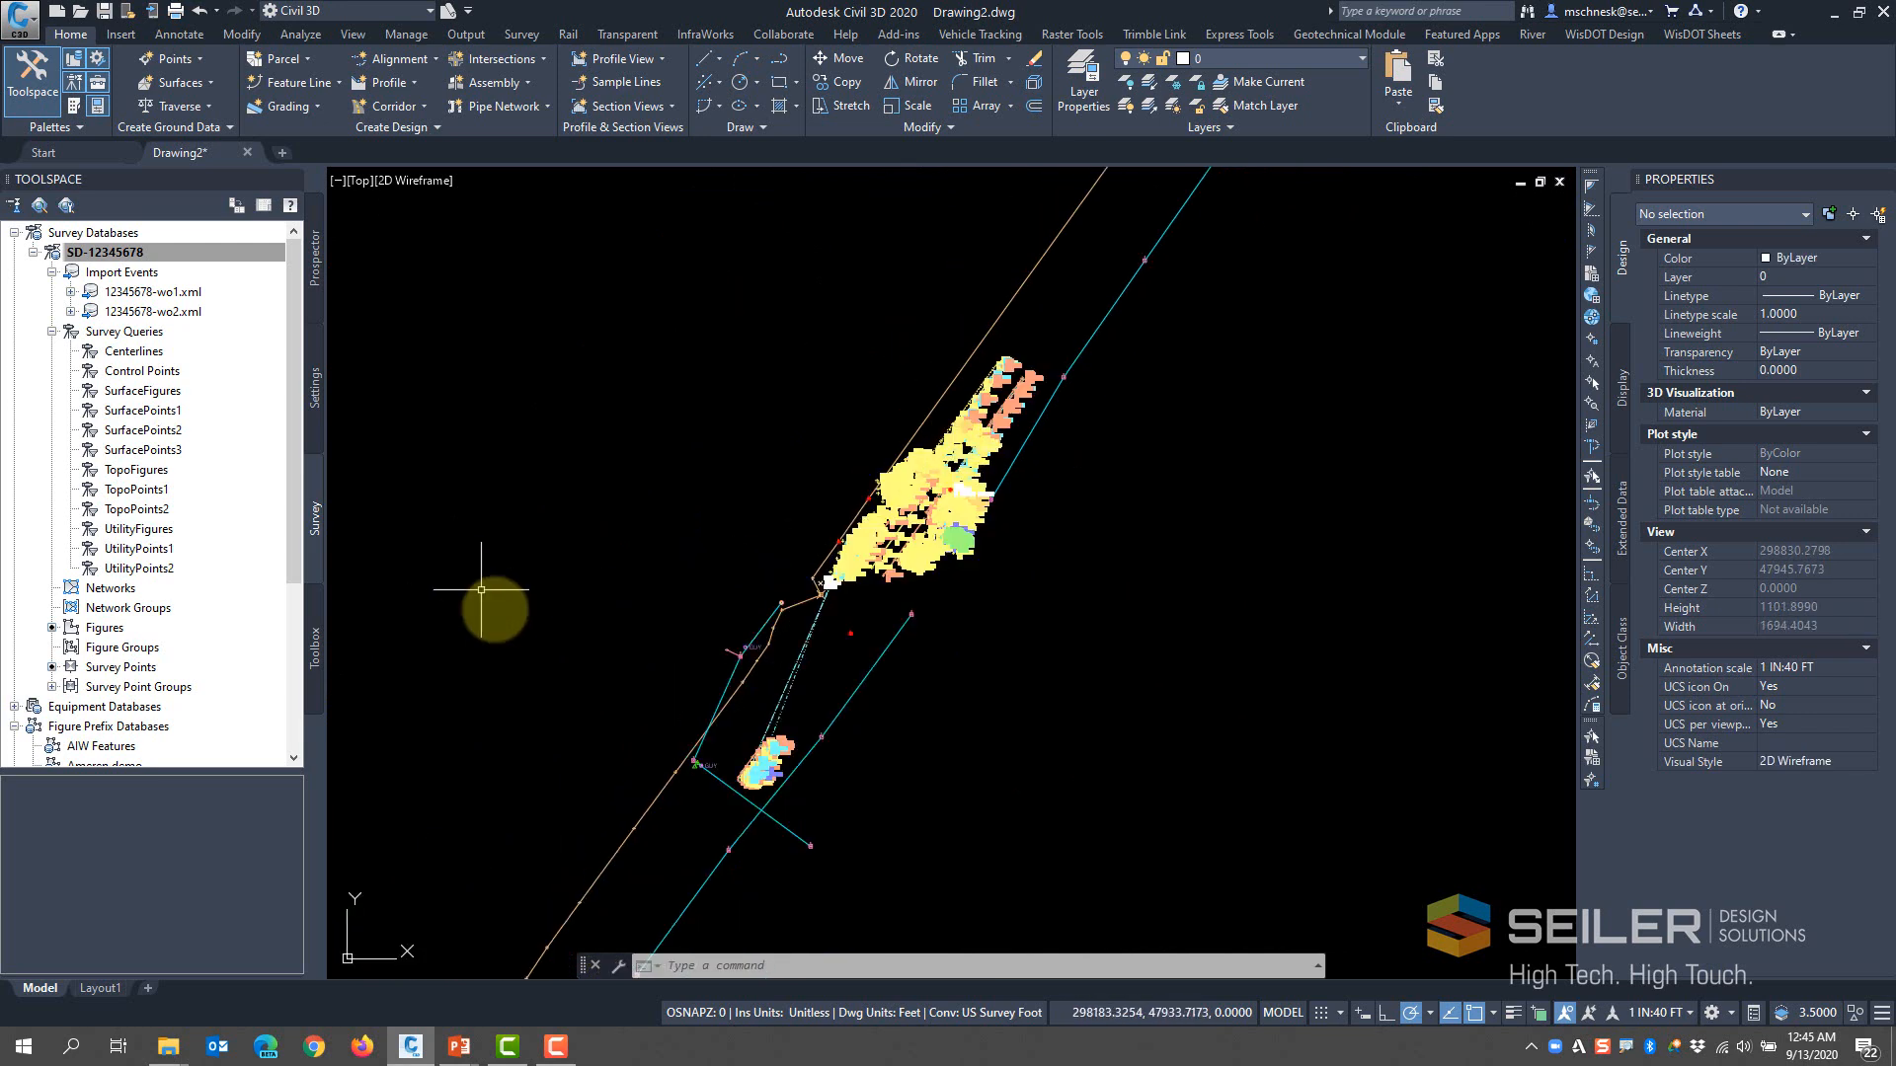
# Examine the smaller southern cluster of imported points and how both point areas sit along the utility lines
pyautogui.scroll(6, 790, 773)
pyautogui.scroll(-4, 891, 571)
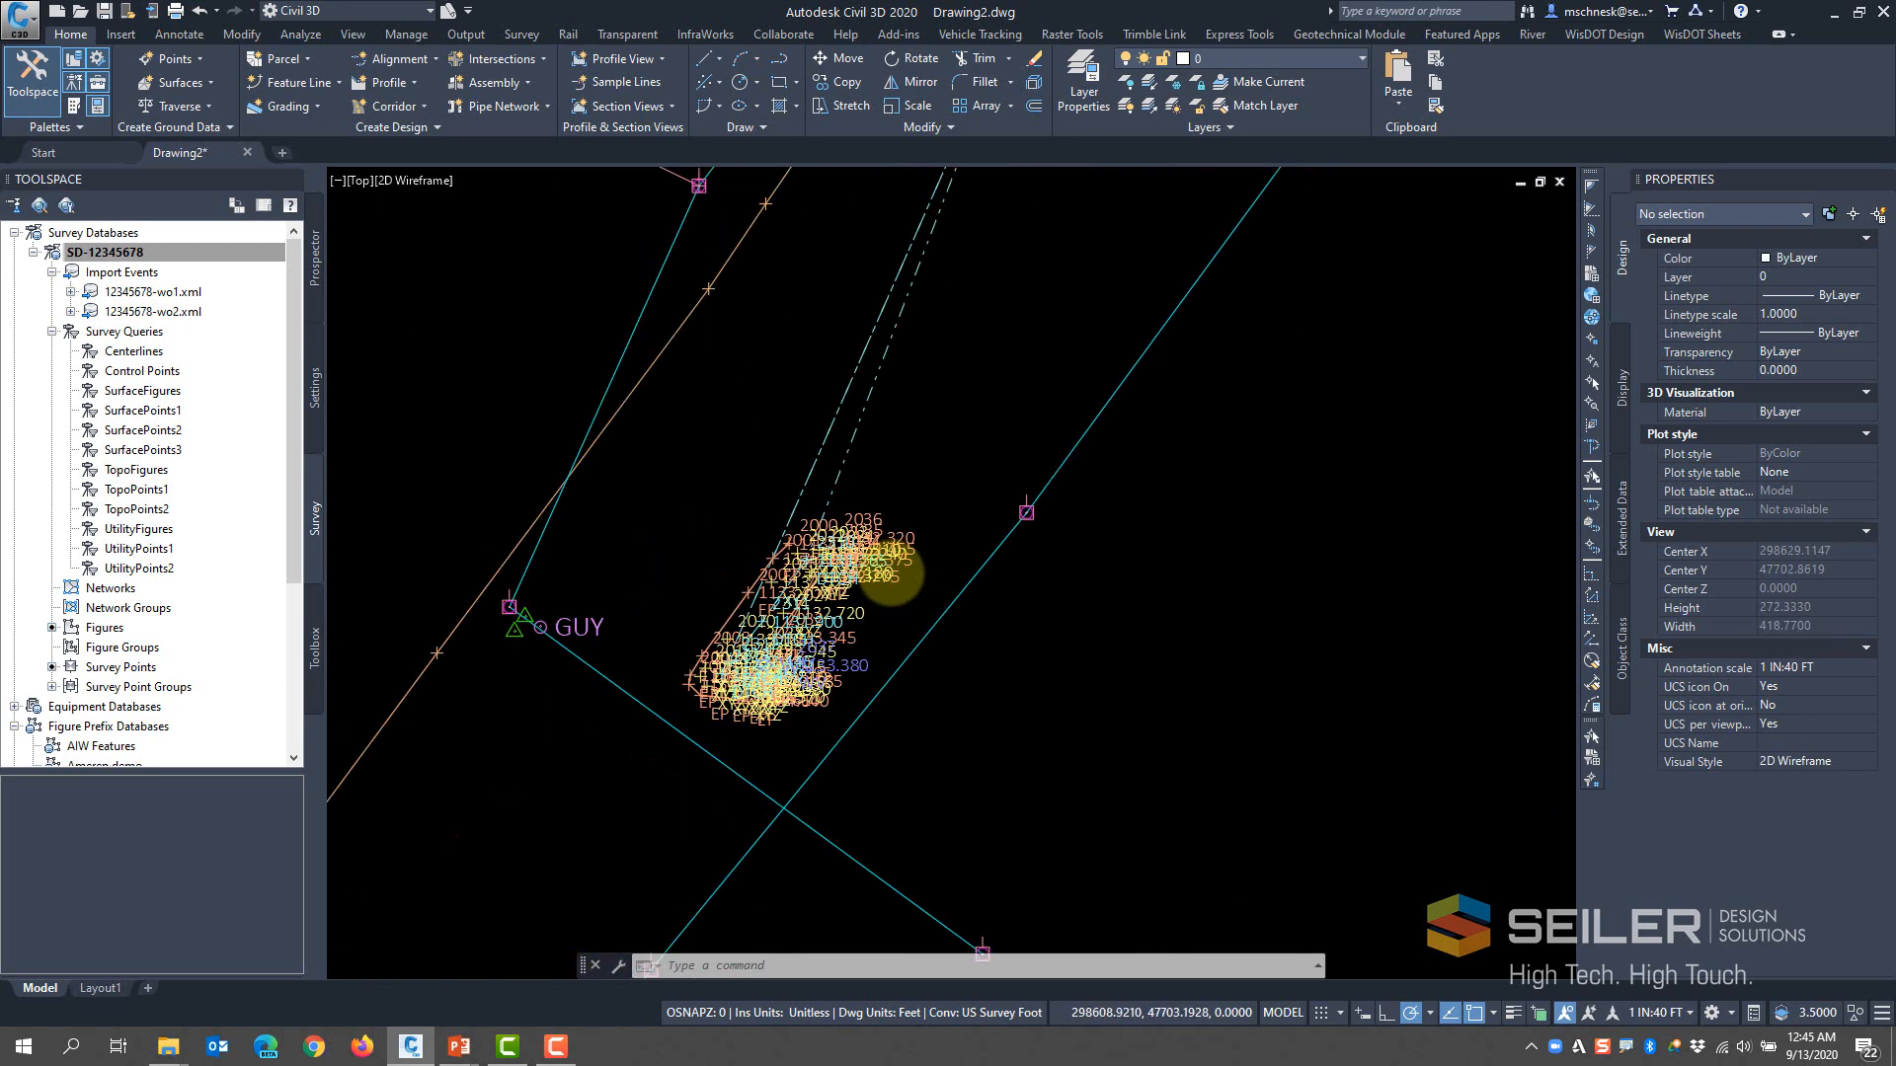
pyautogui.scroll(-2, 891, 570)
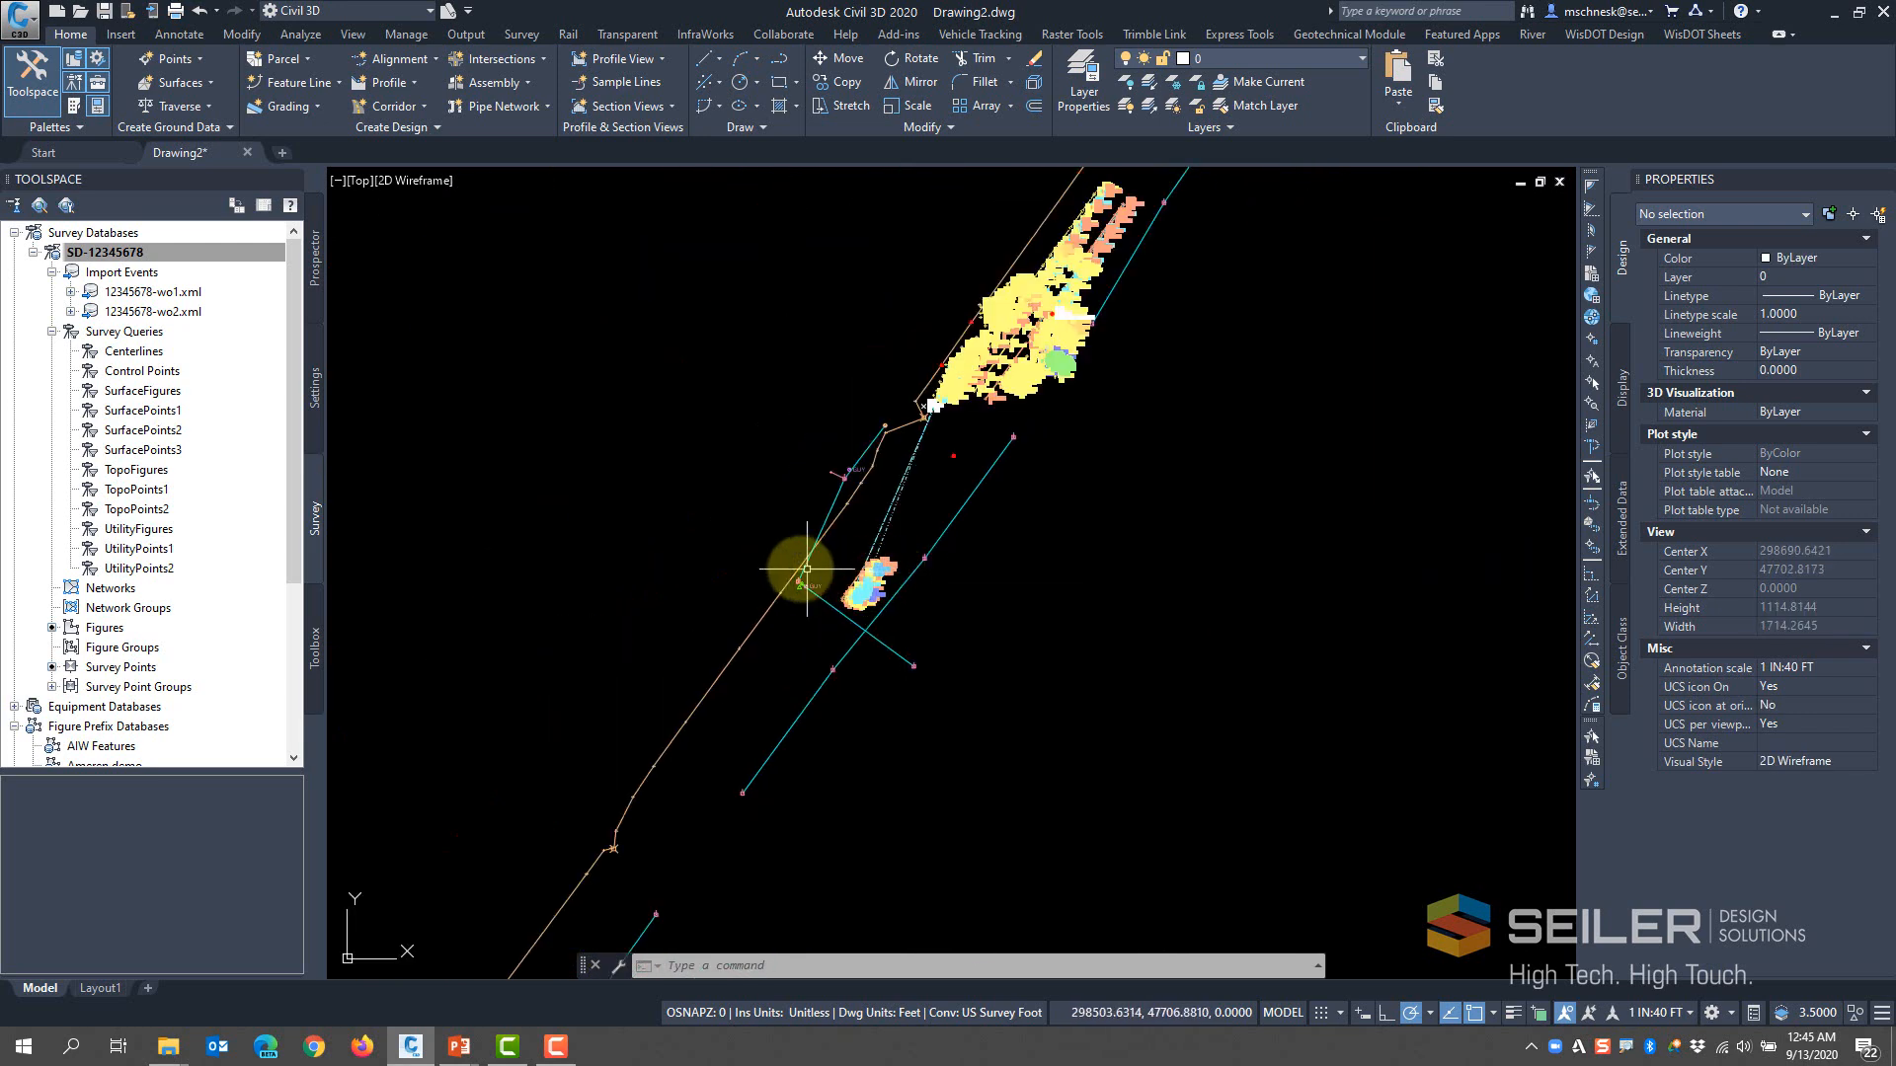
pyautogui.scroll(-1, 784, 532)
pyautogui.scroll(3, 841, 599)
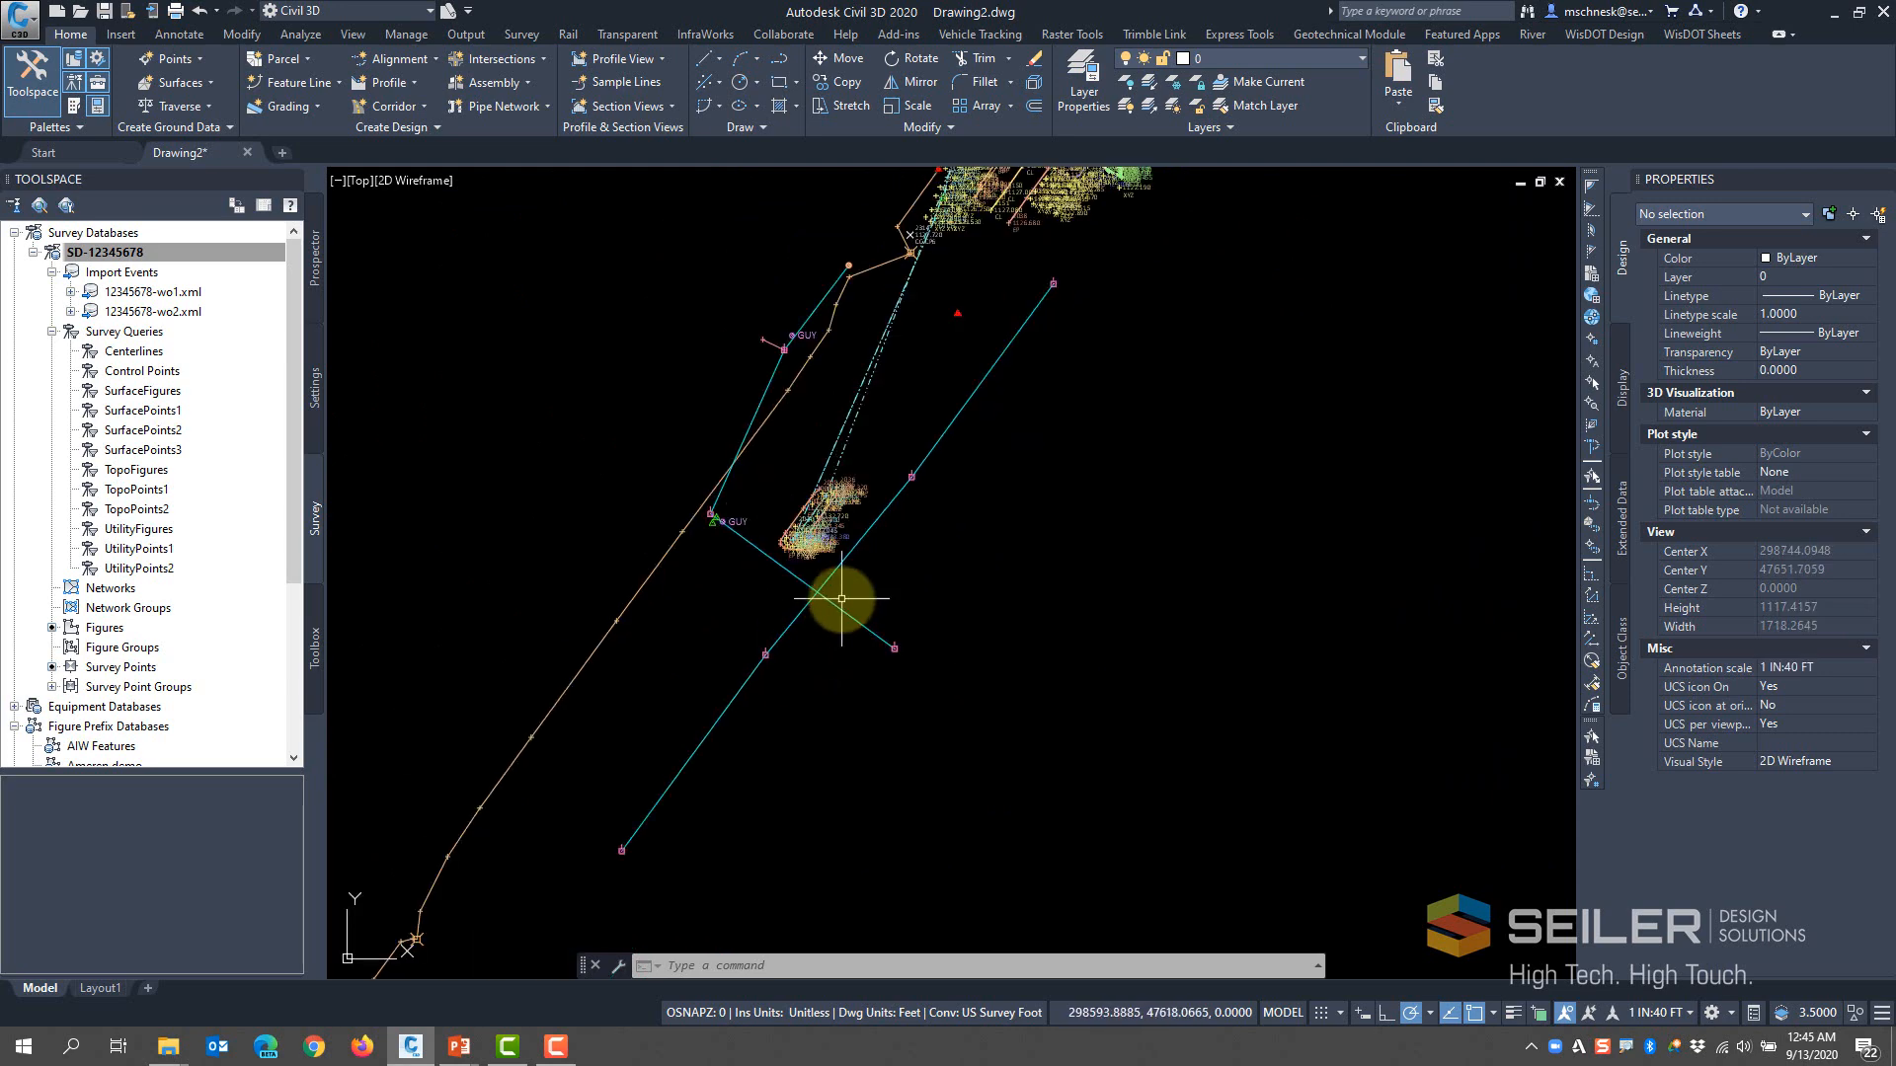
pyautogui.scroll(-2, 839, 593)
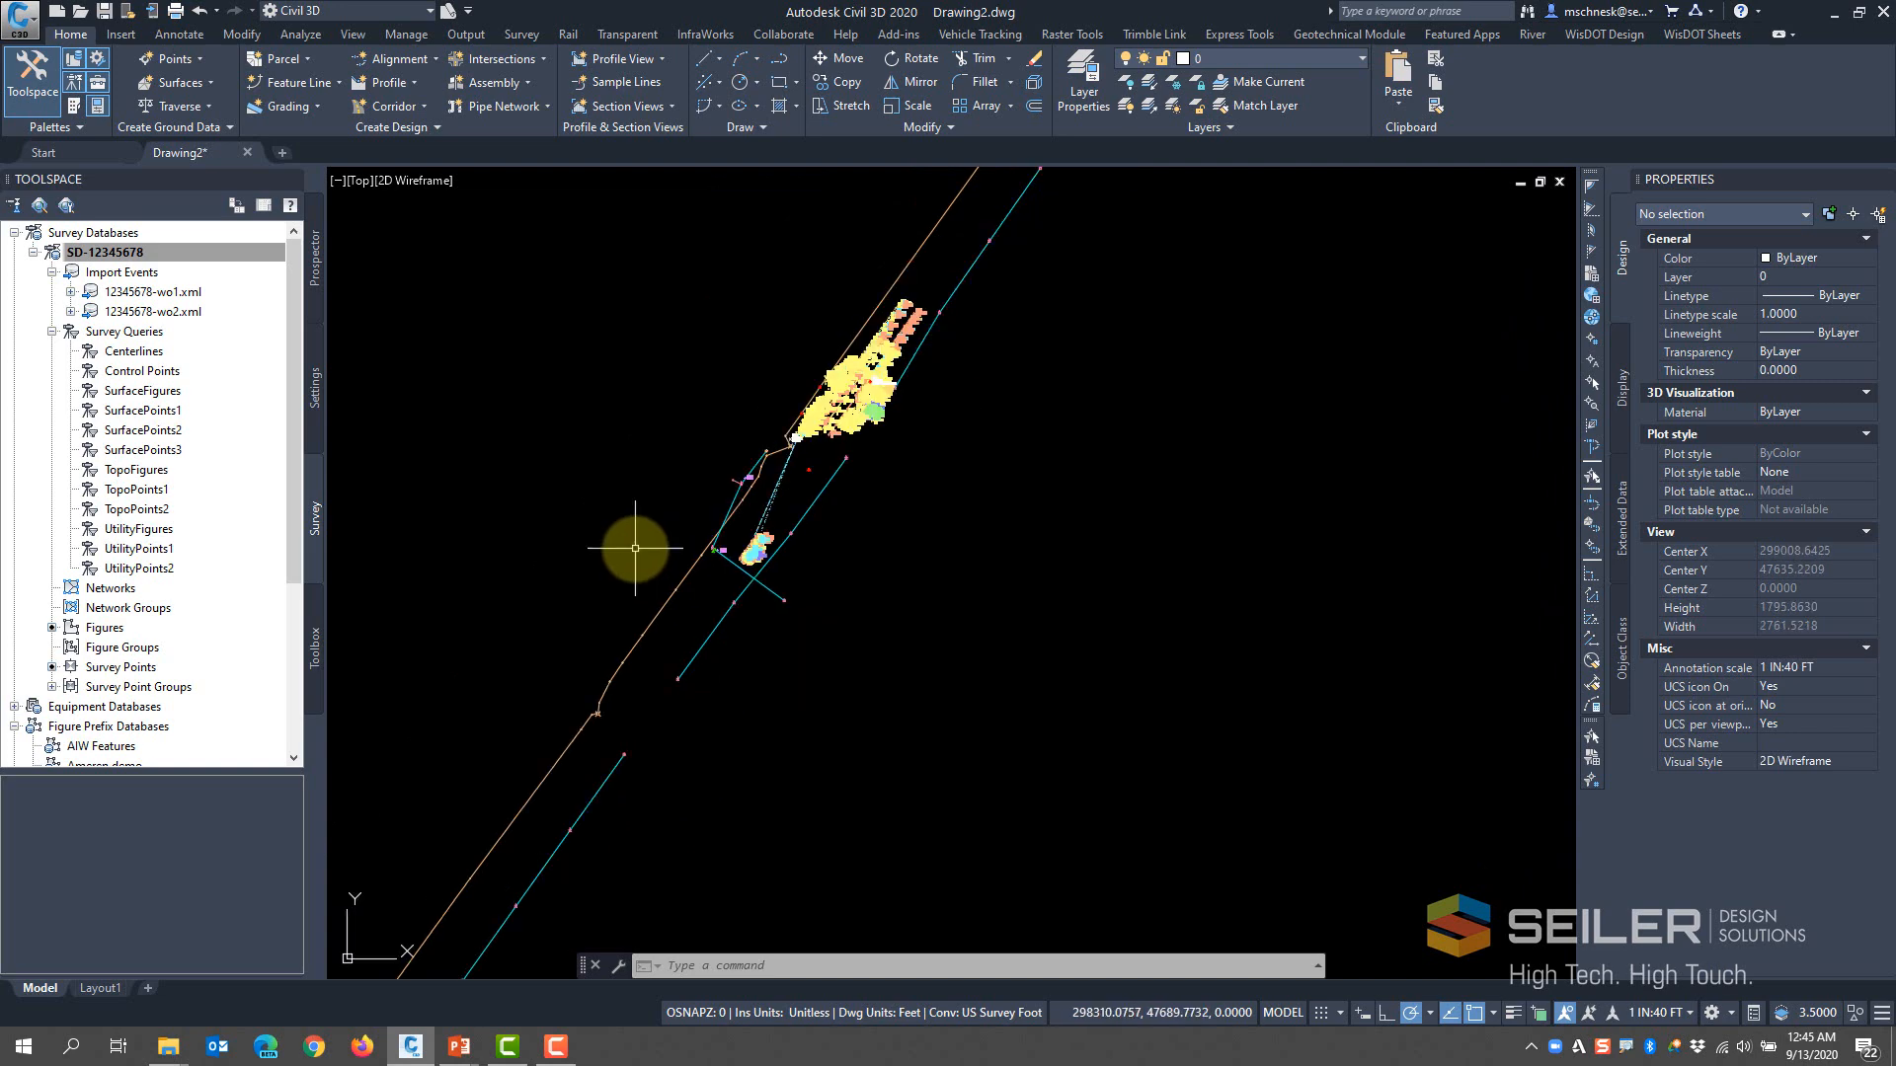
pyautogui.scroll(3, 820, 483)
pyautogui.scroll(4, 844, 454)
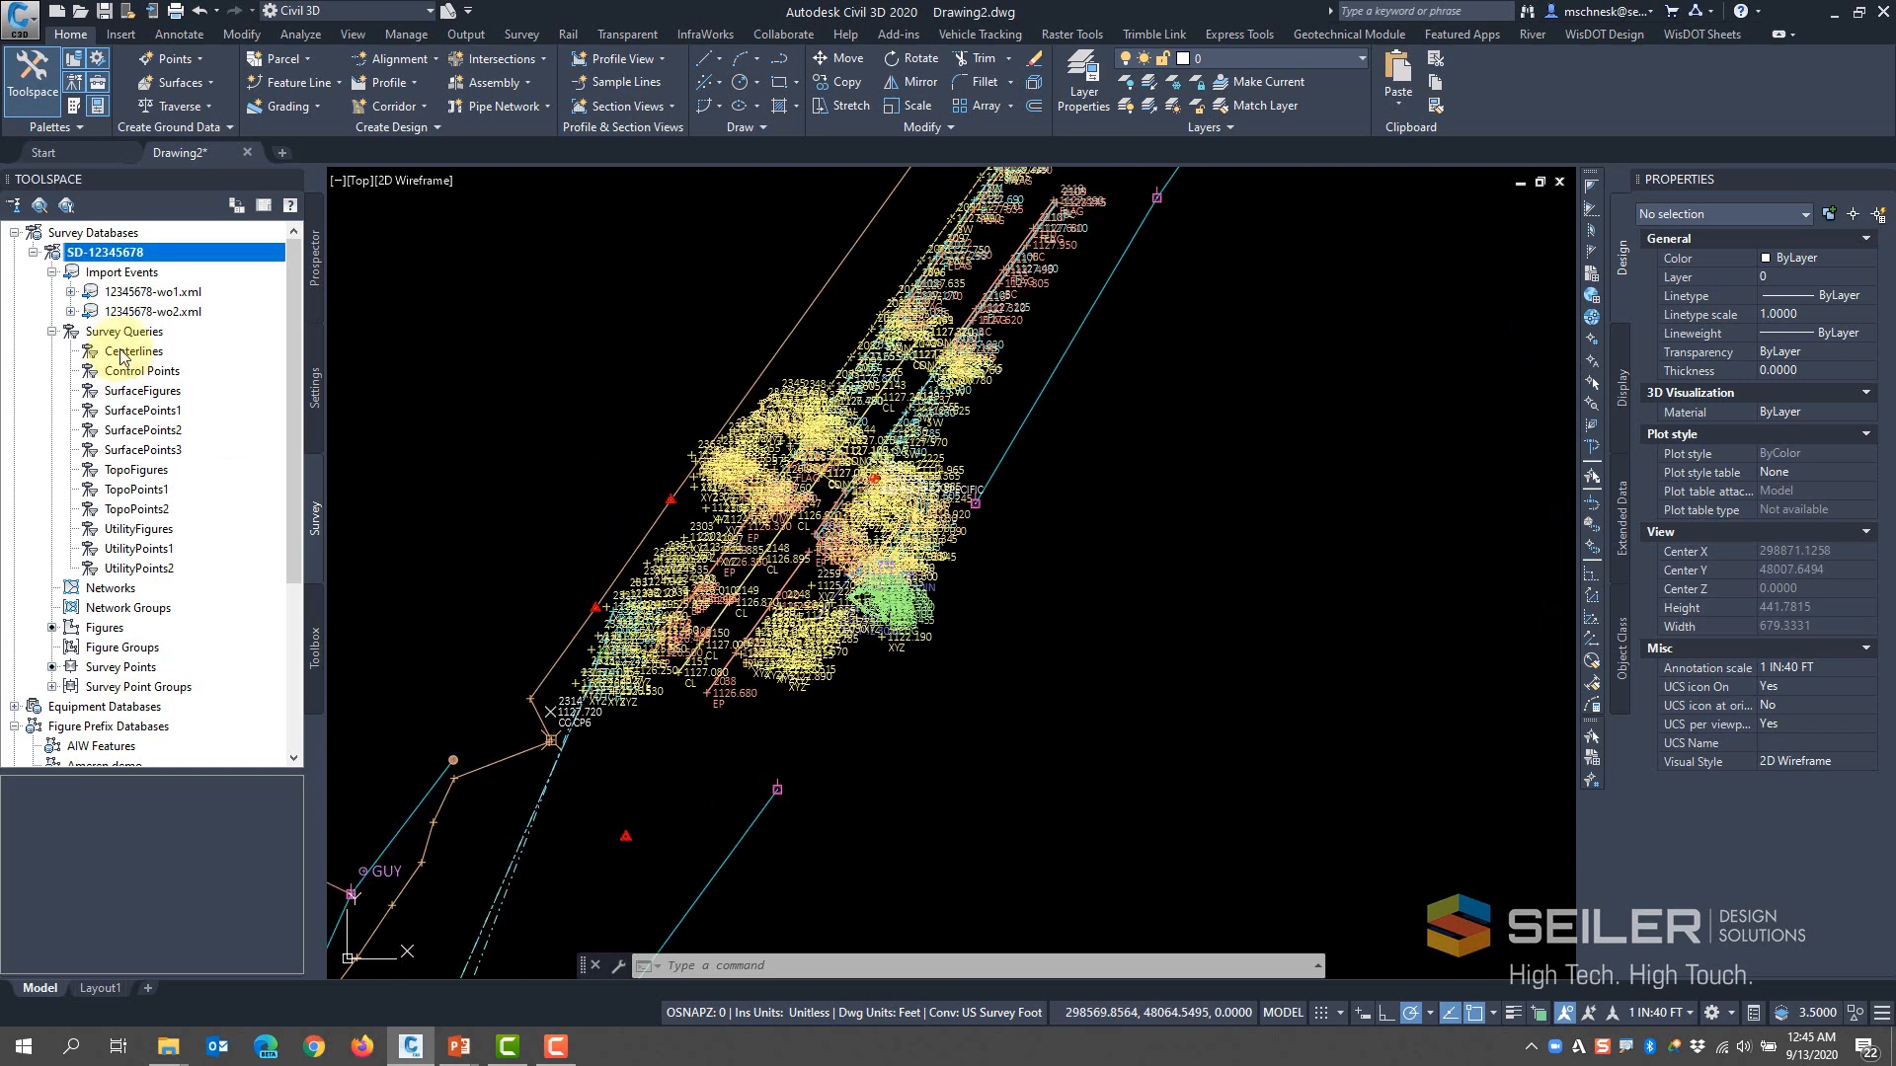
# Update all the drawing's point groups so the out-of-date Survey User-Defined group is refreshed
pyautogui.click(315, 258)
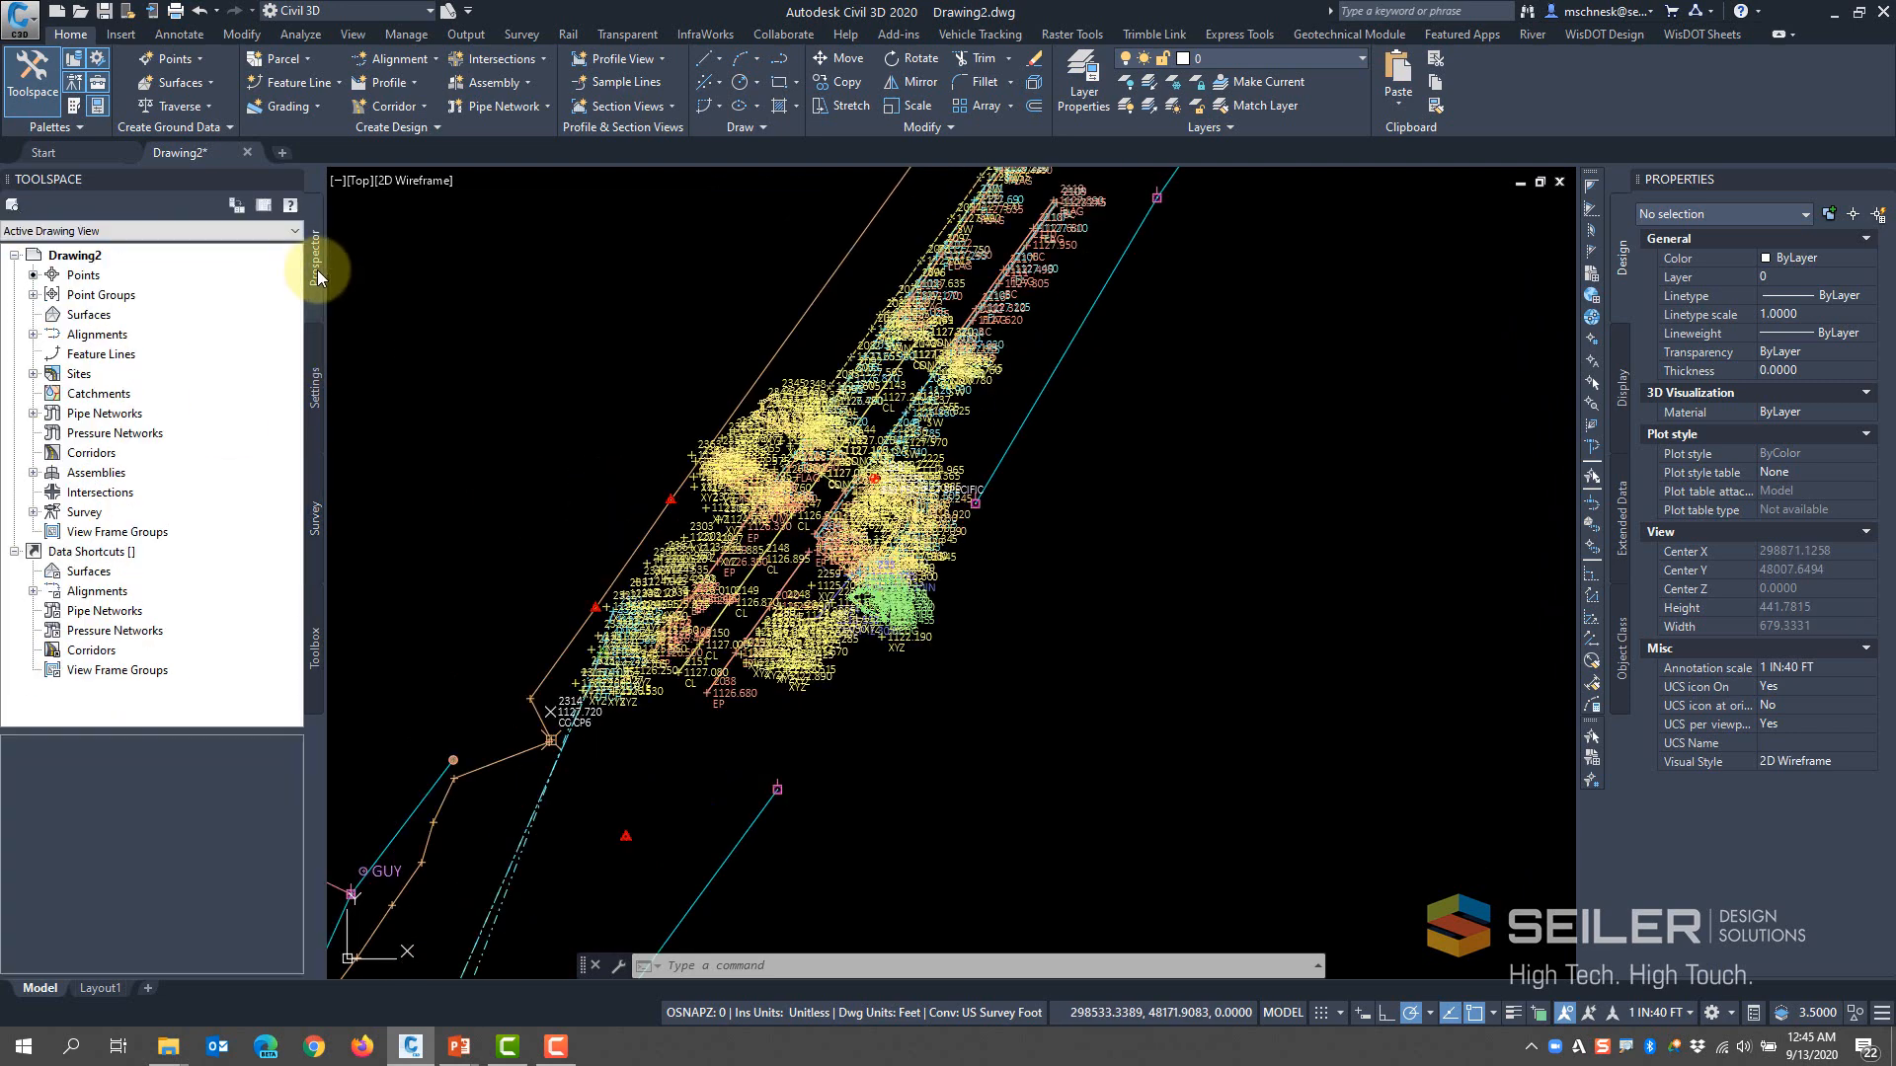
pyautogui.doubleClick(66, 298)
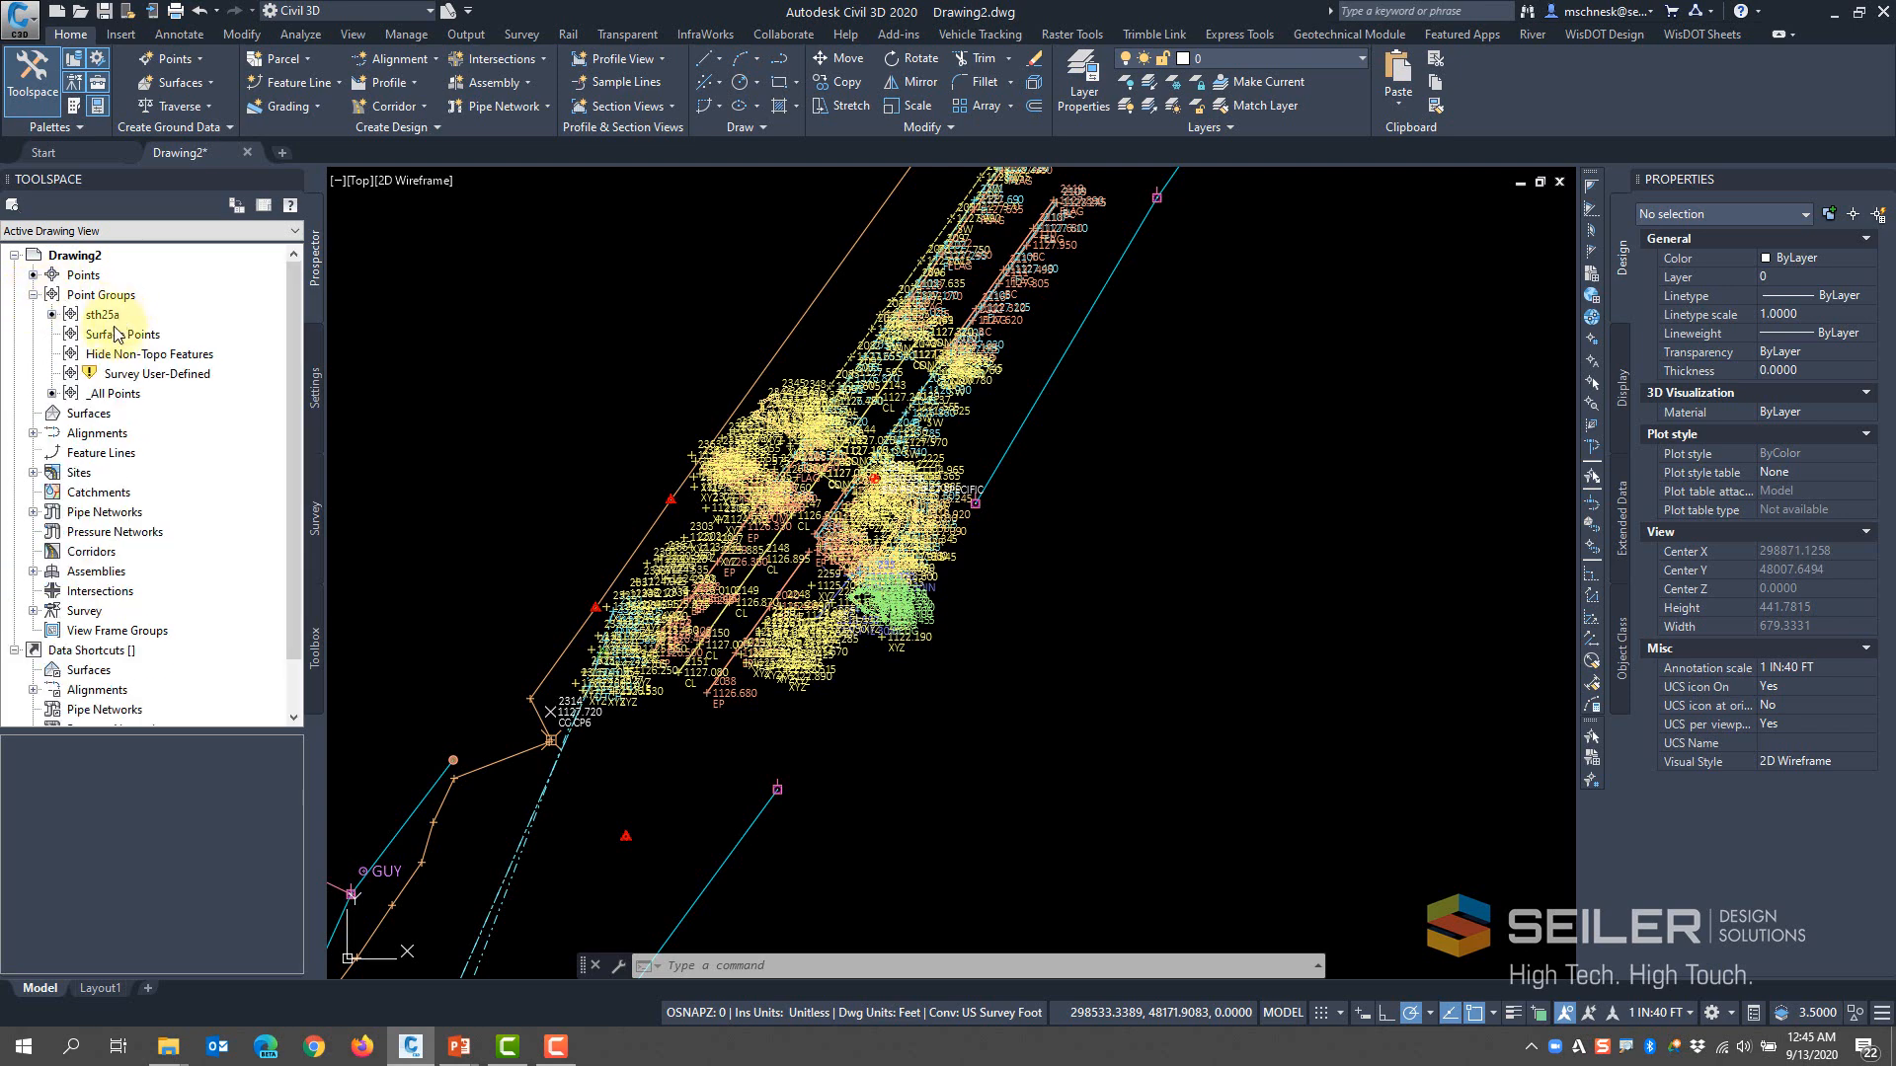
pyautogui.rightClick(124, 296)
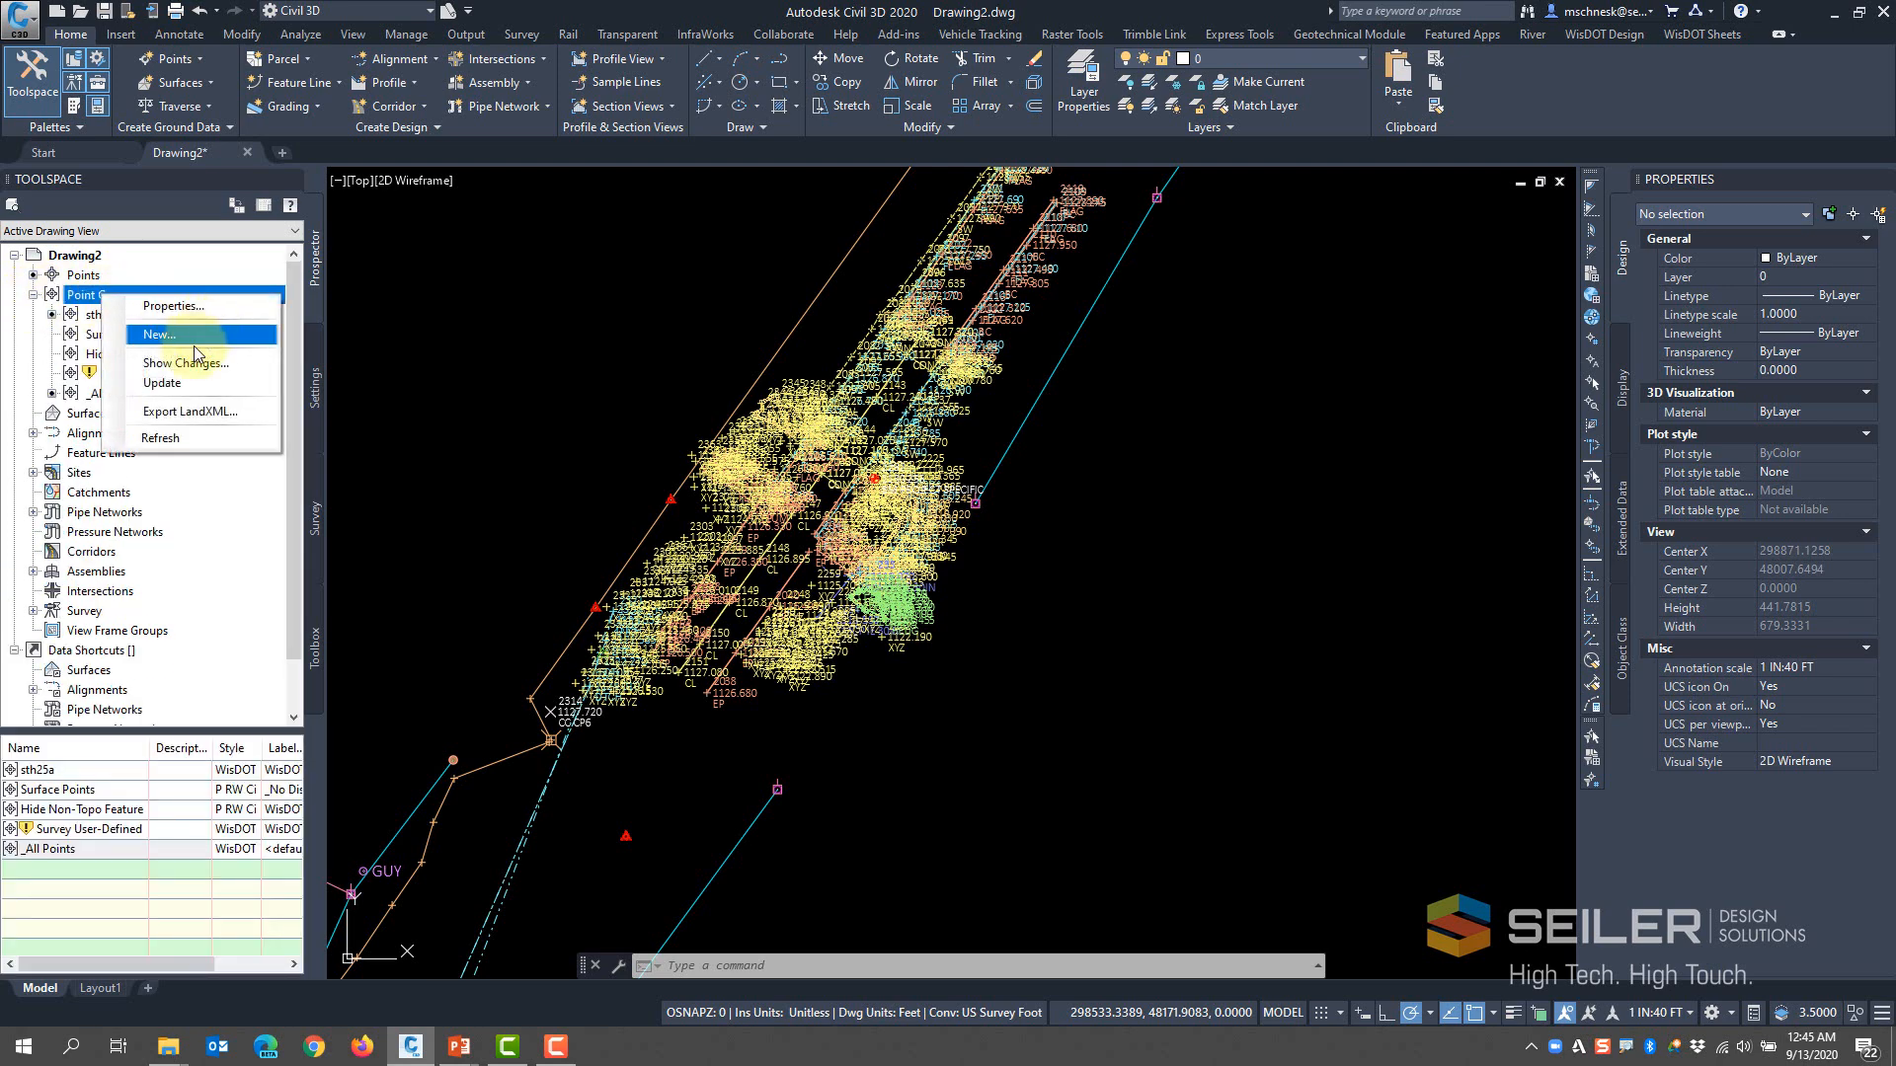
pyautogui.click(162, 382)
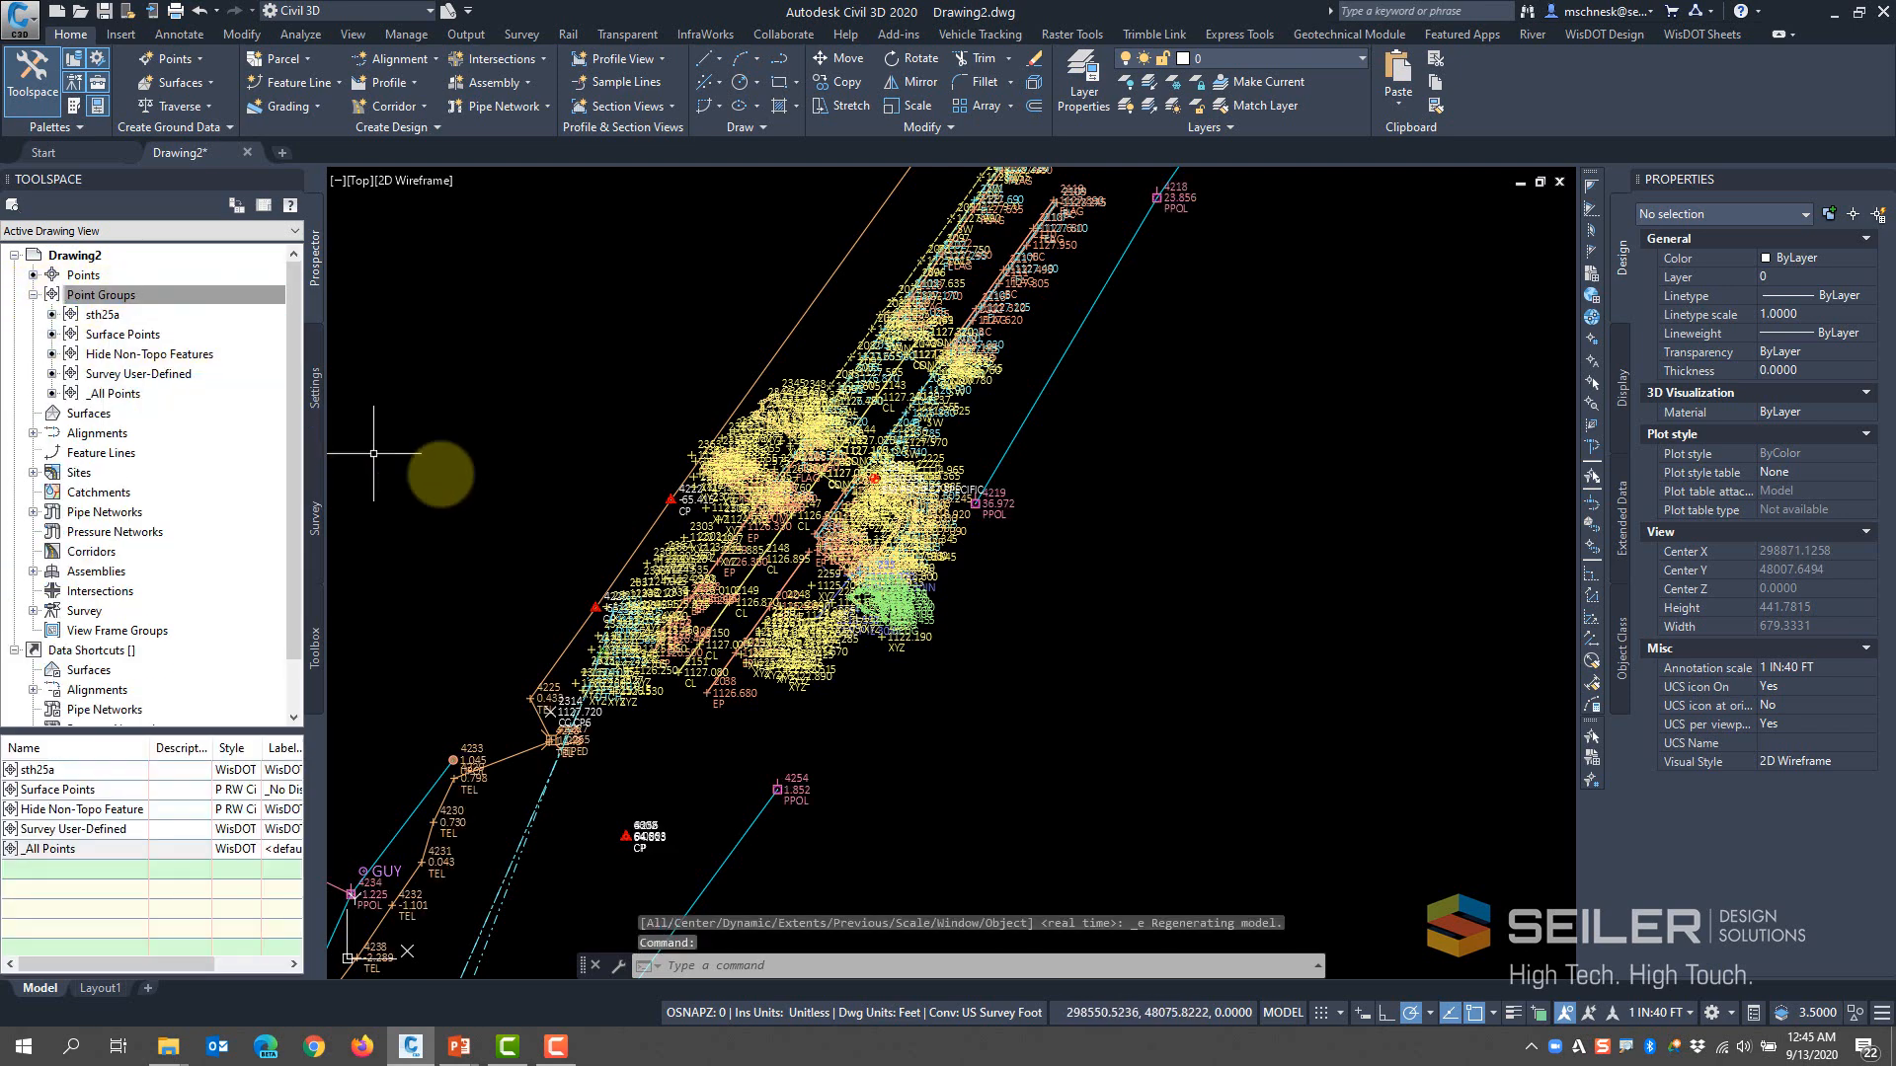
# Set the drawing's annotation scale to 1 IN:10 FT
pyautogui.scroll(-5, 752, 474)
pyautogui.scroll(-3, 626, 658)
pyautogui.scroll(8, 561, 793)
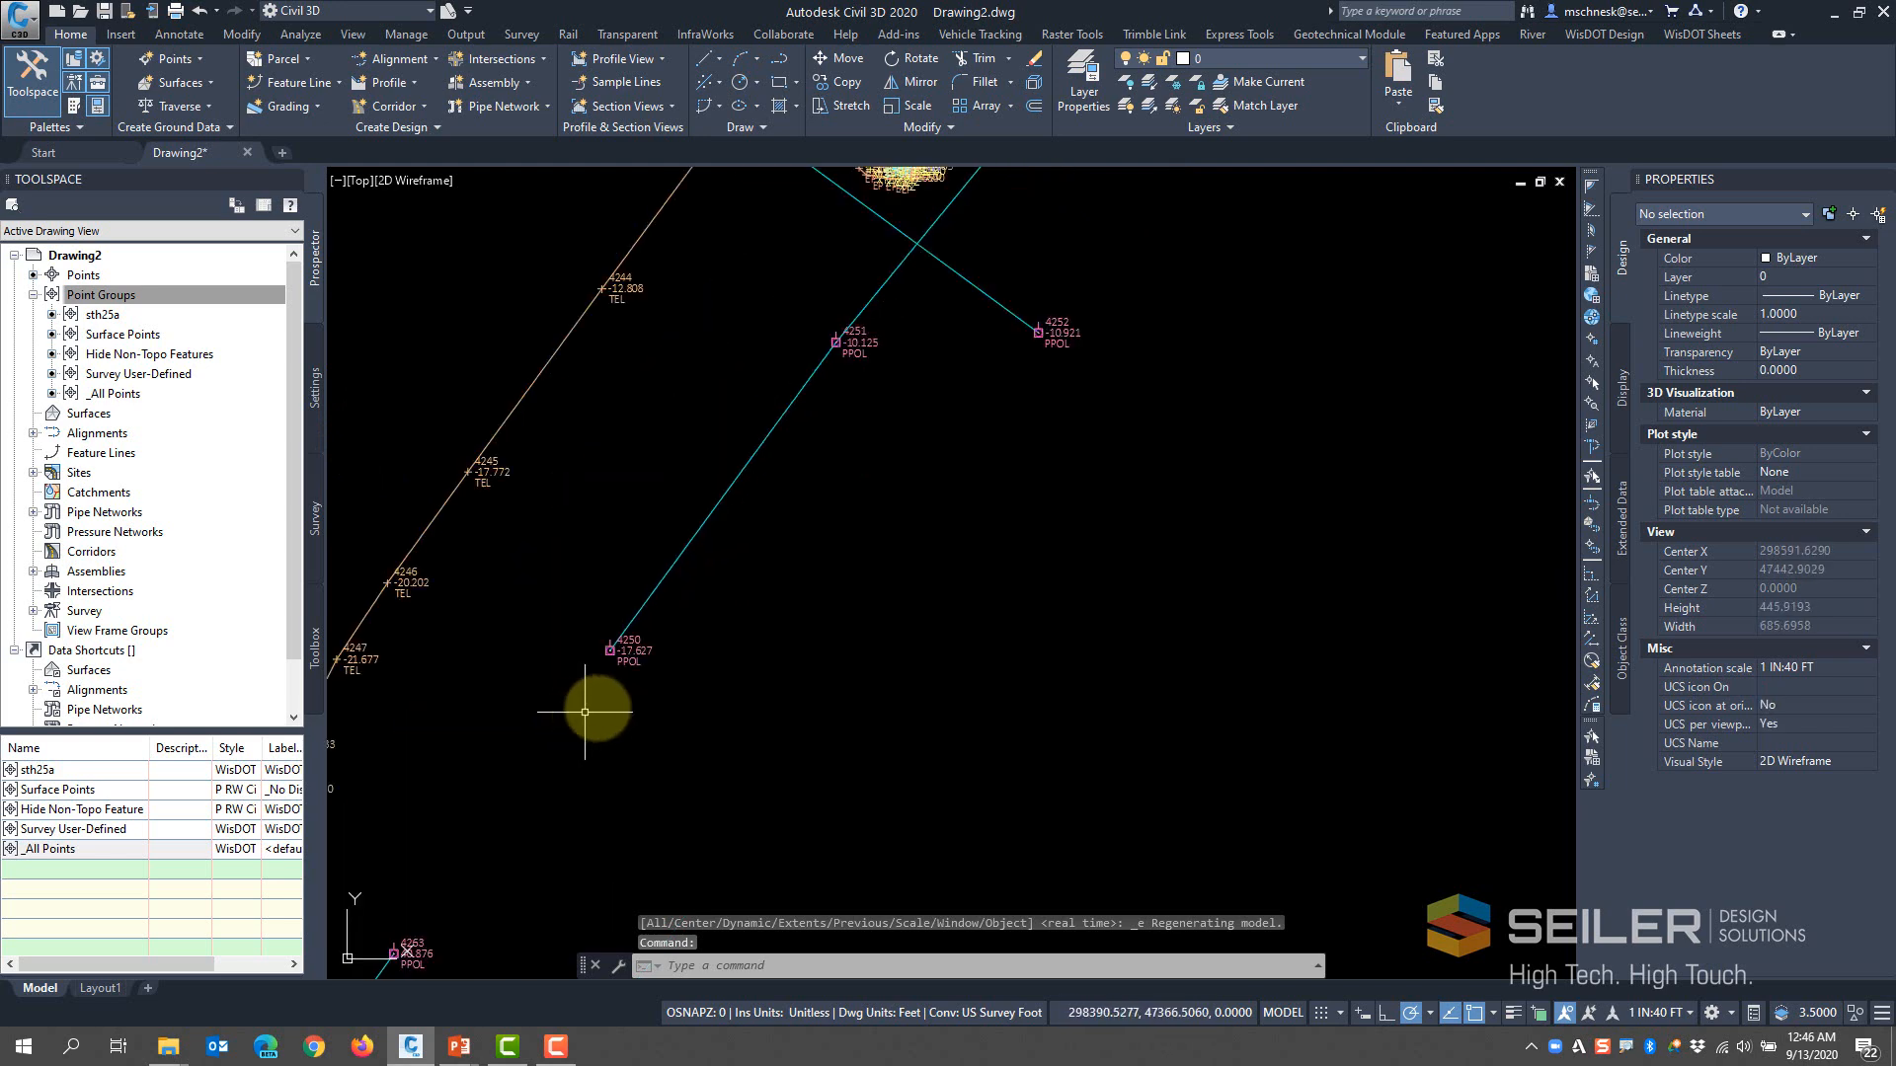
pyautogui.scroll(-8, 584, 710)
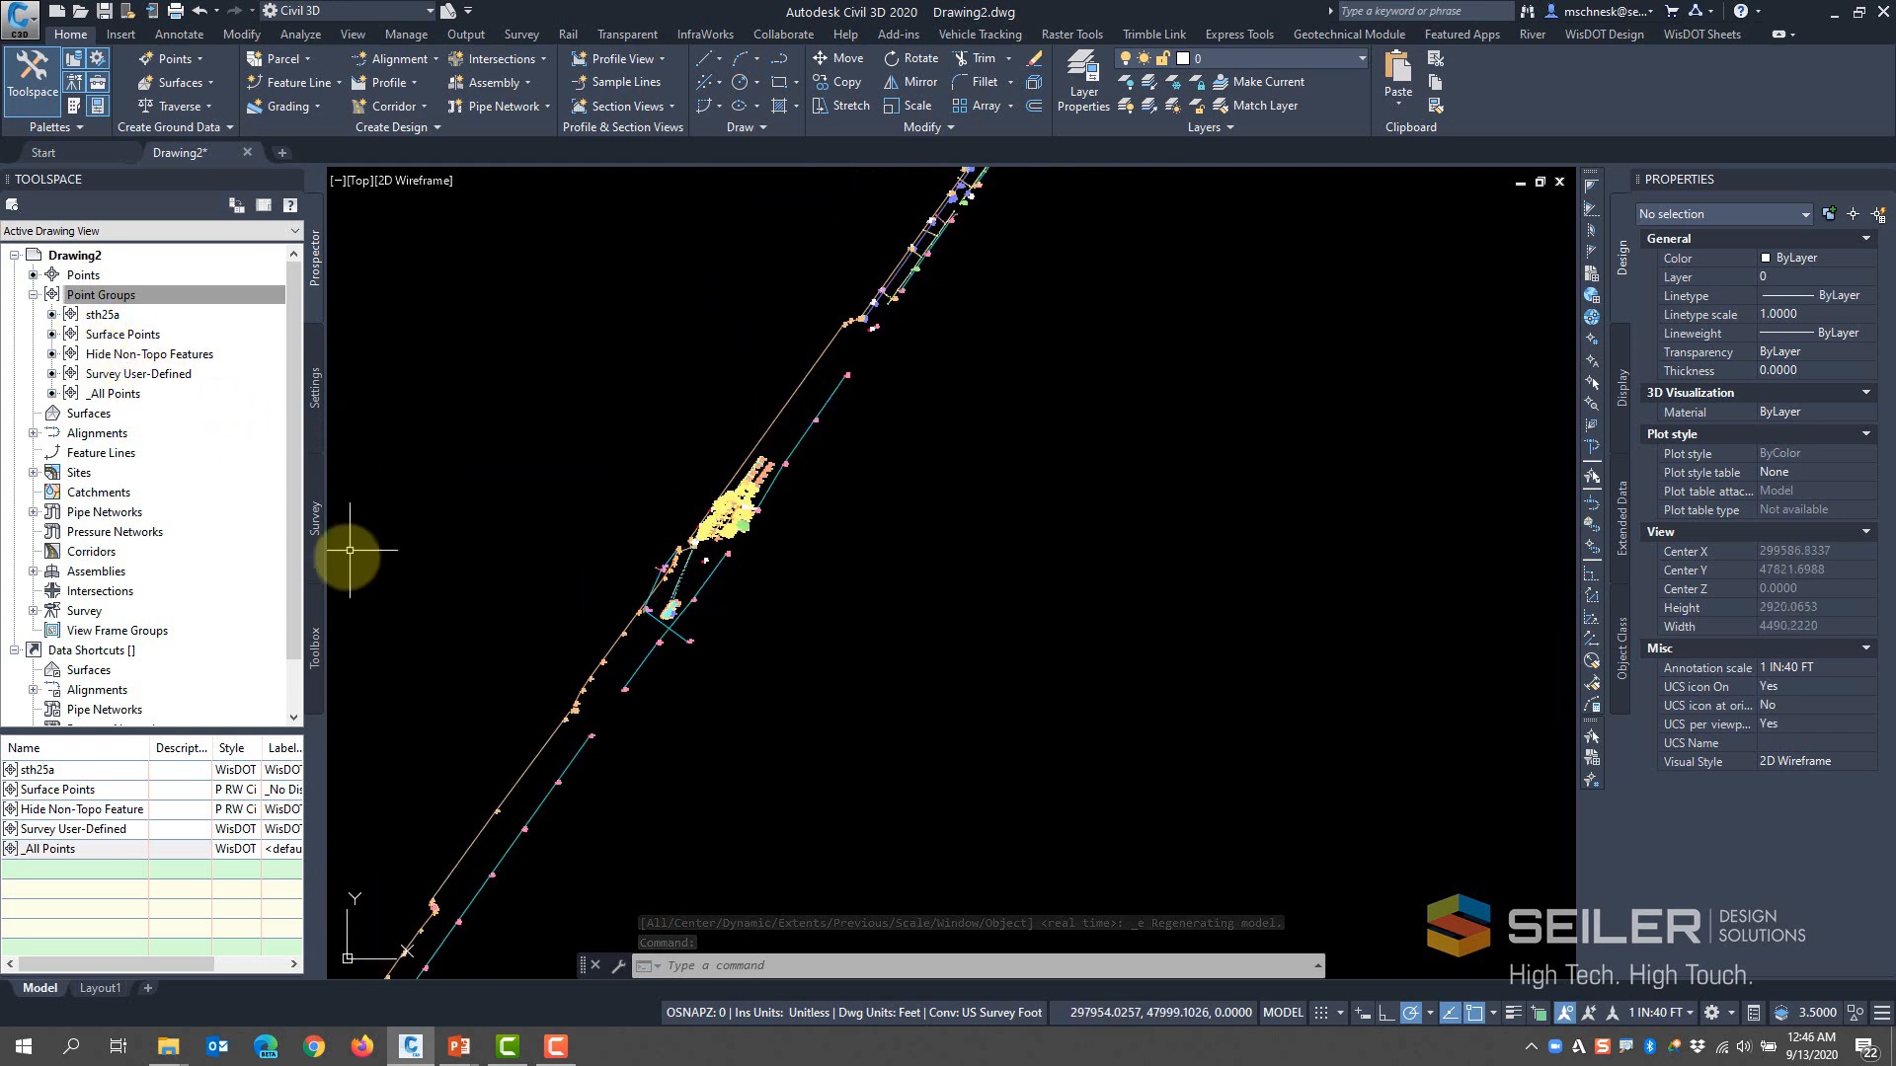
pyautogui.click(1662, 1013)
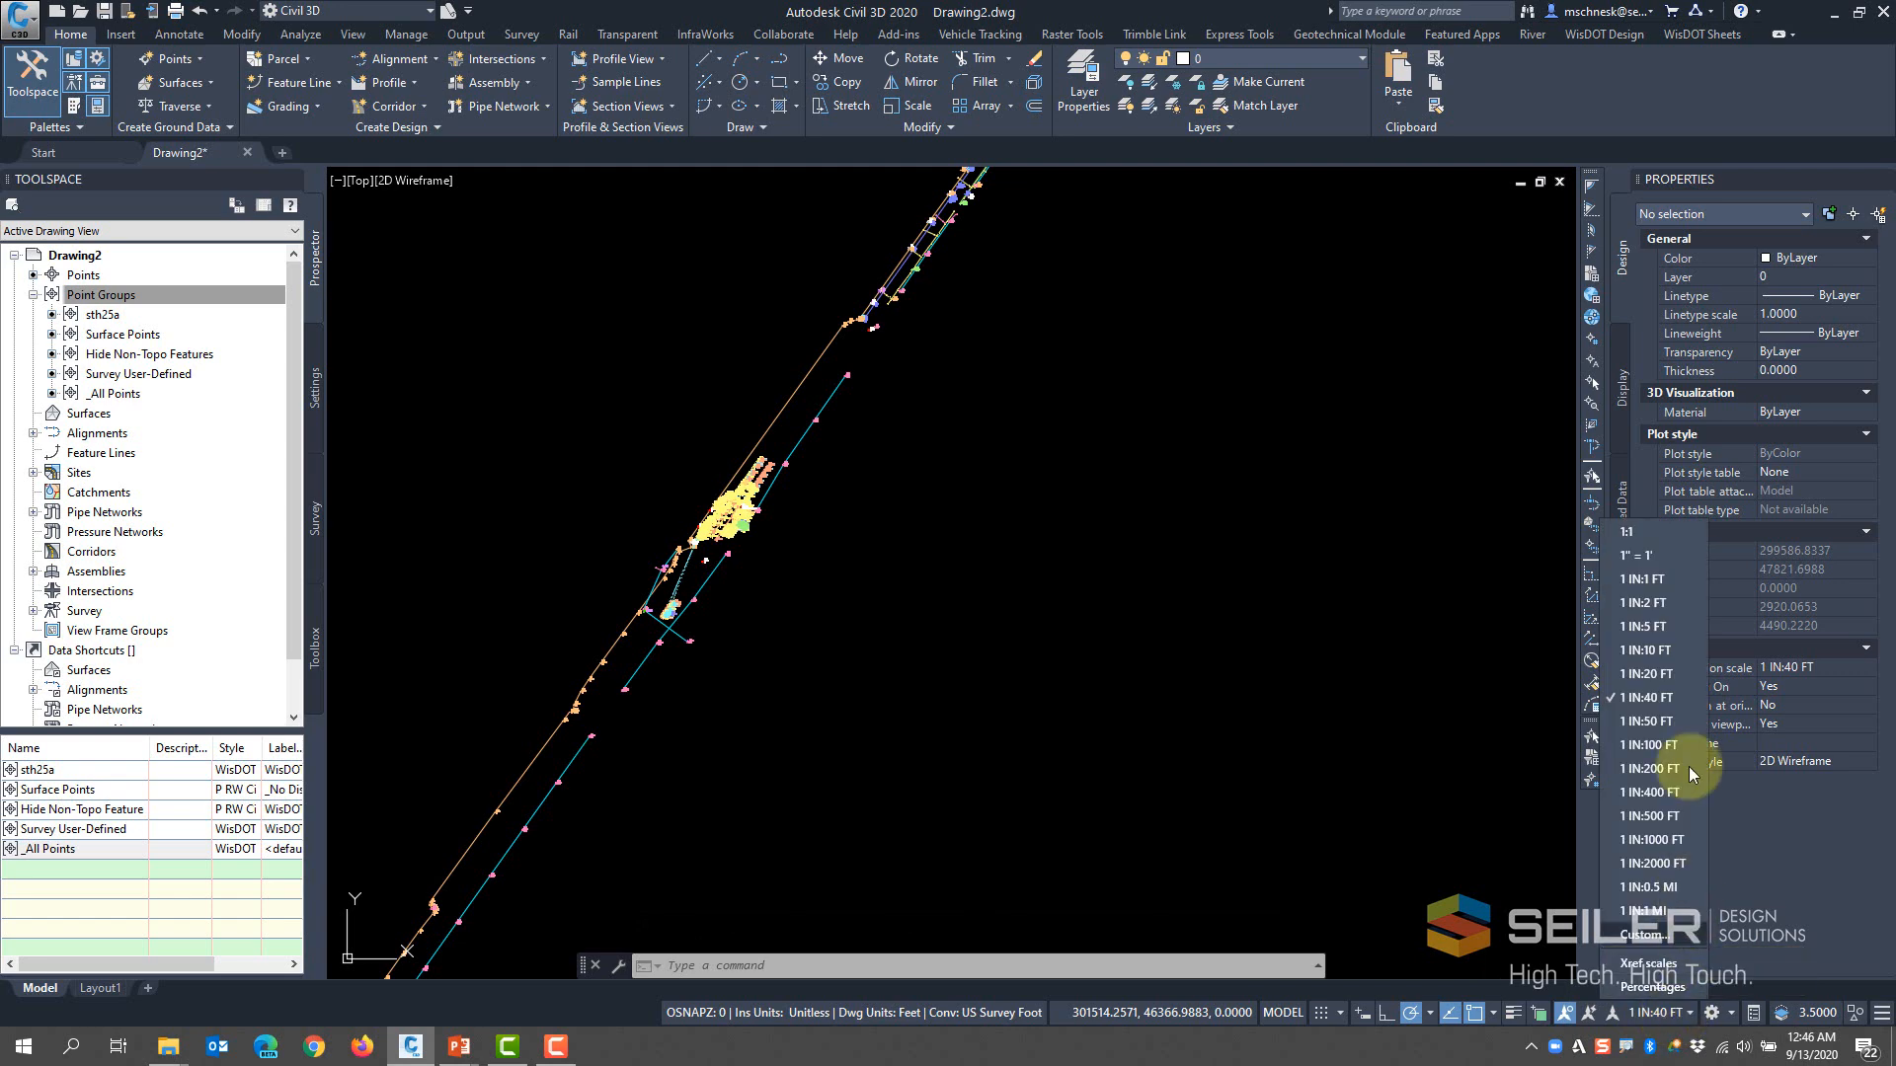
pyautogui.click(1644, 650)
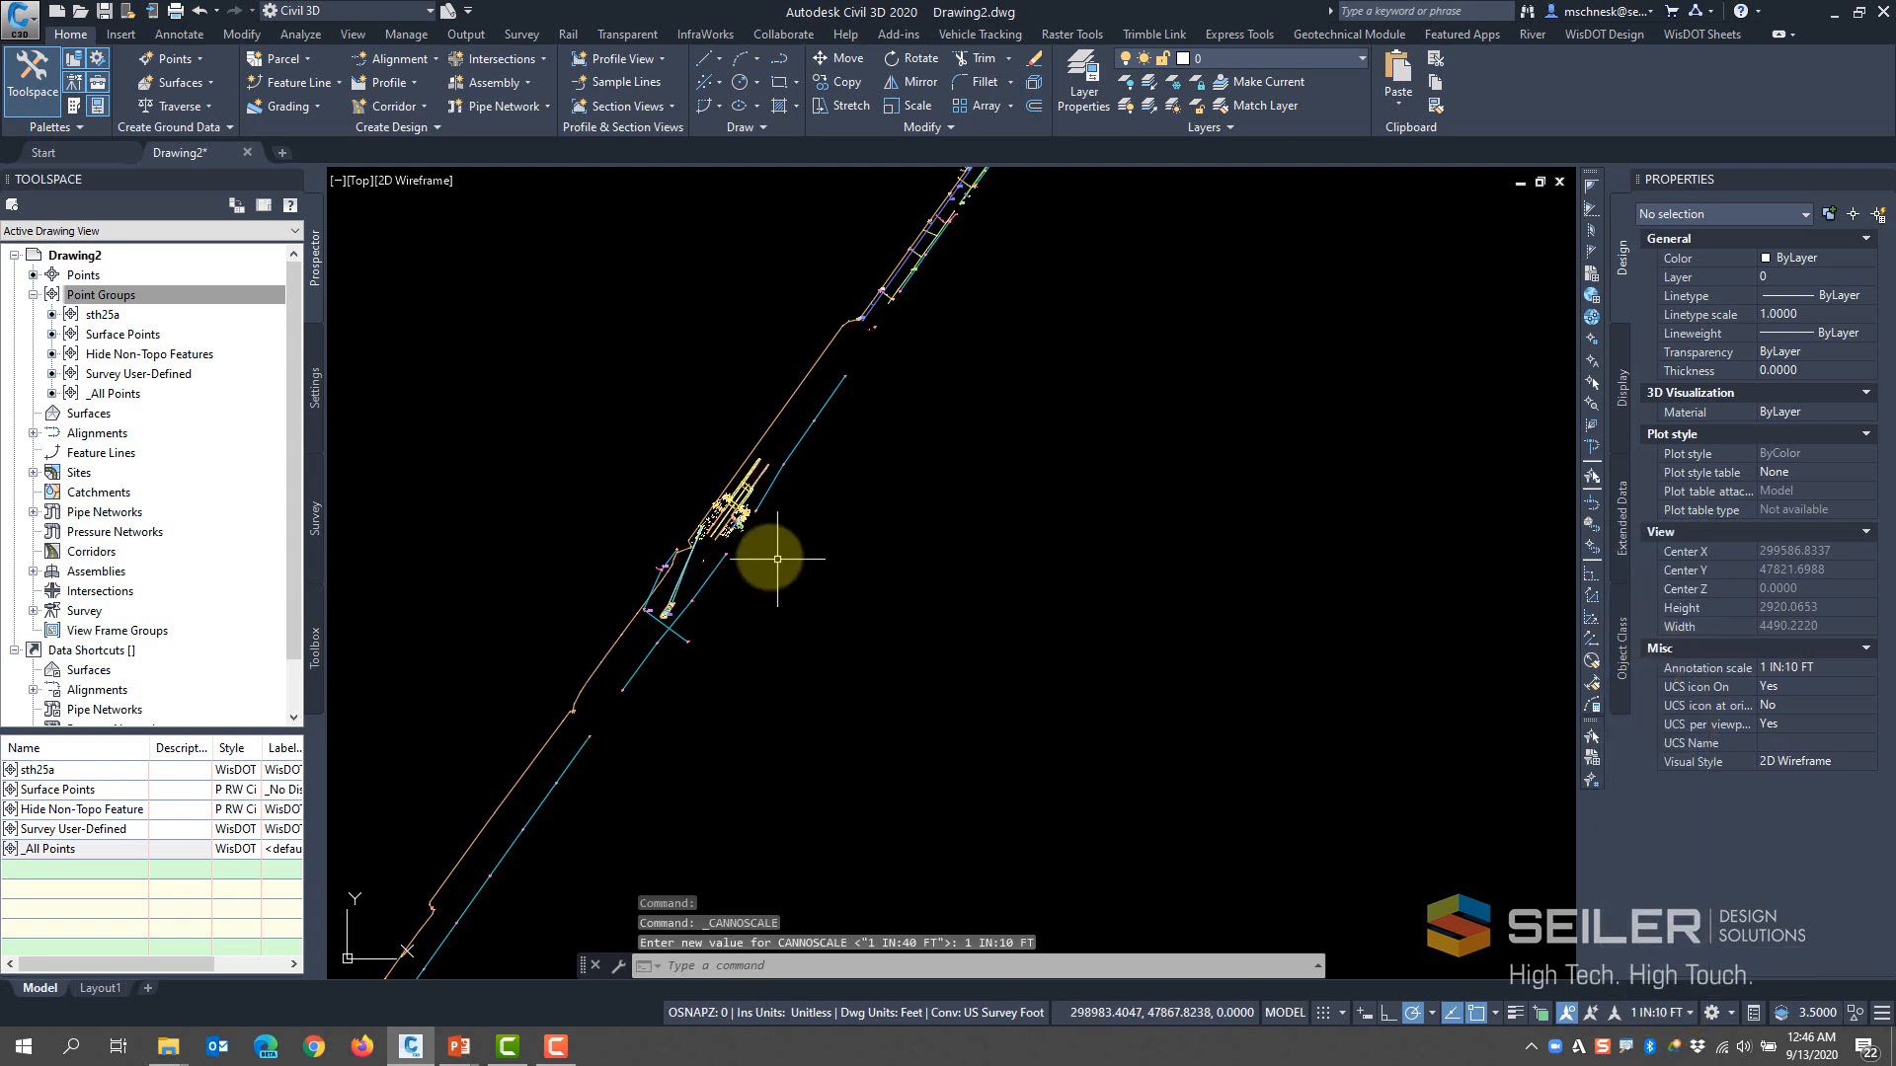
# Examine the rescaled point labels in the main topographic area, the smaller southern cluster and along the utility lines
pyautogui.scroll(19, 777, 559)
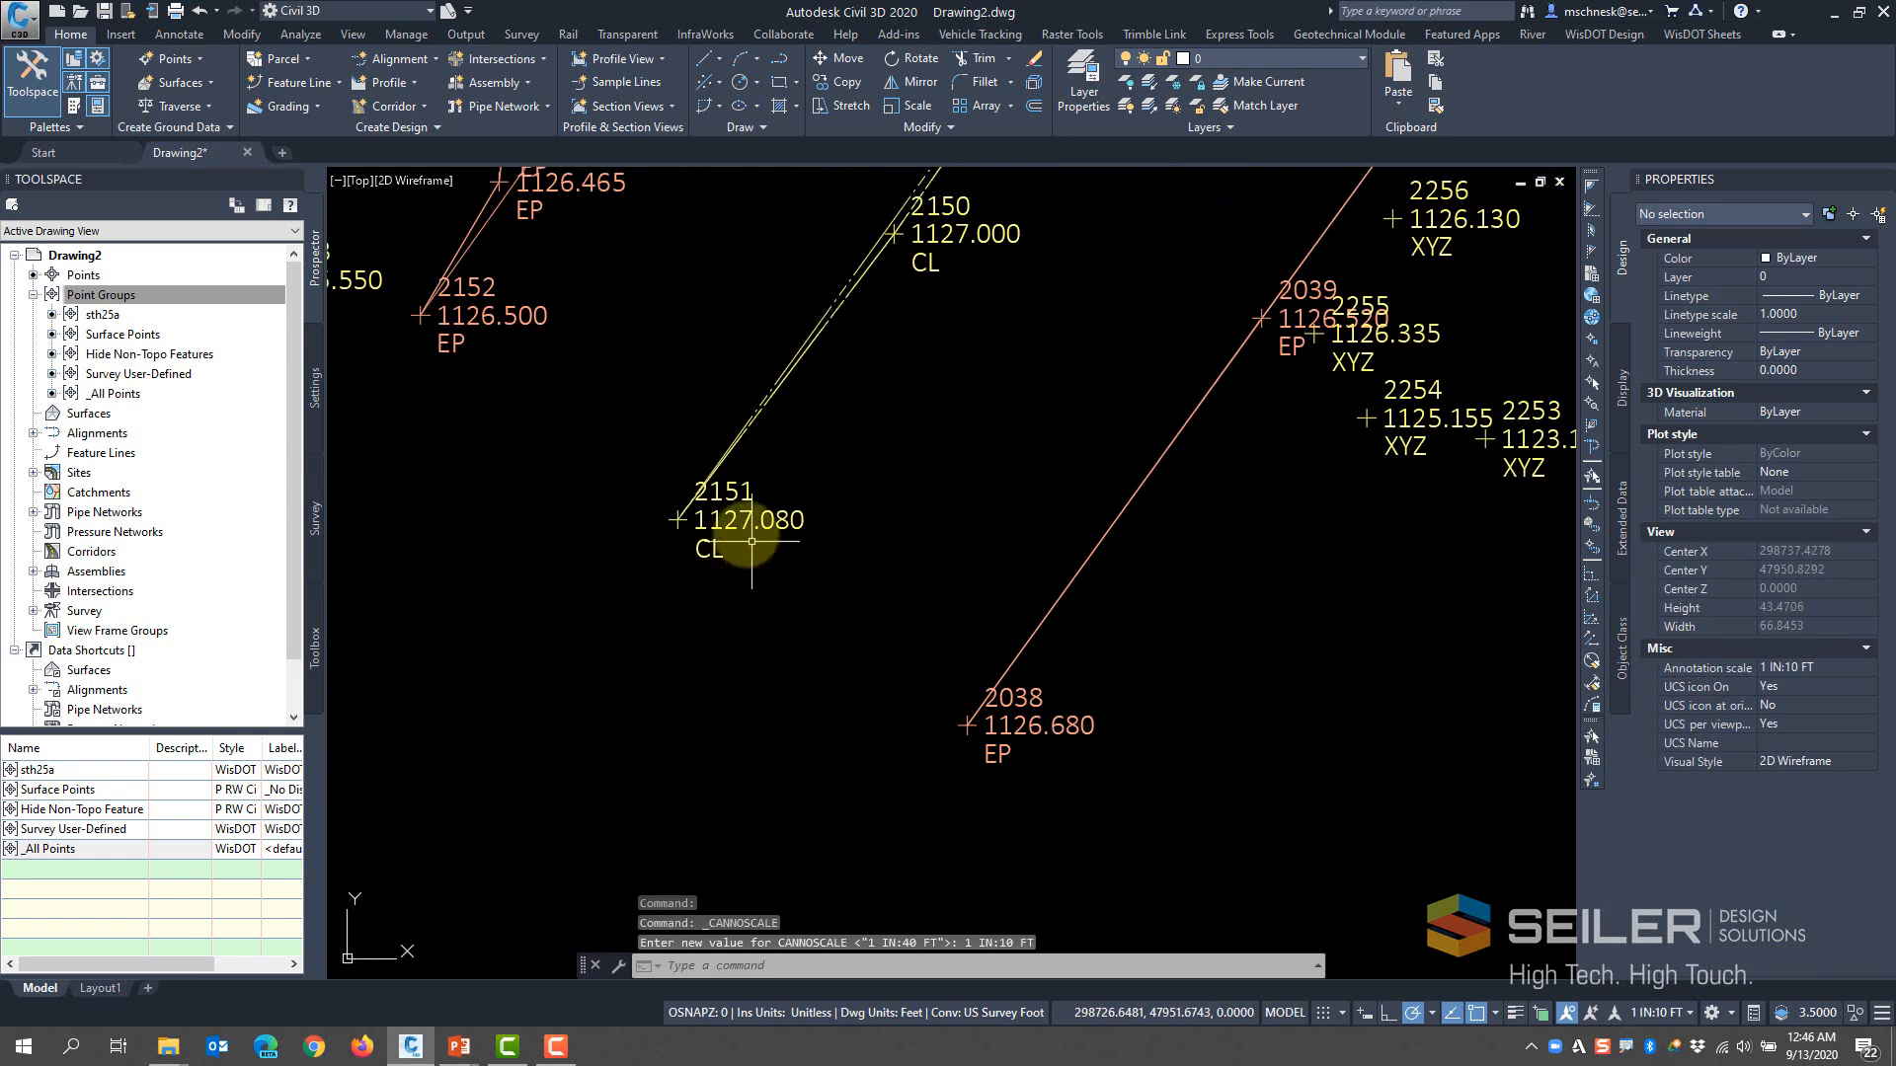
pyautogui.scroll(-4, 752, 541)
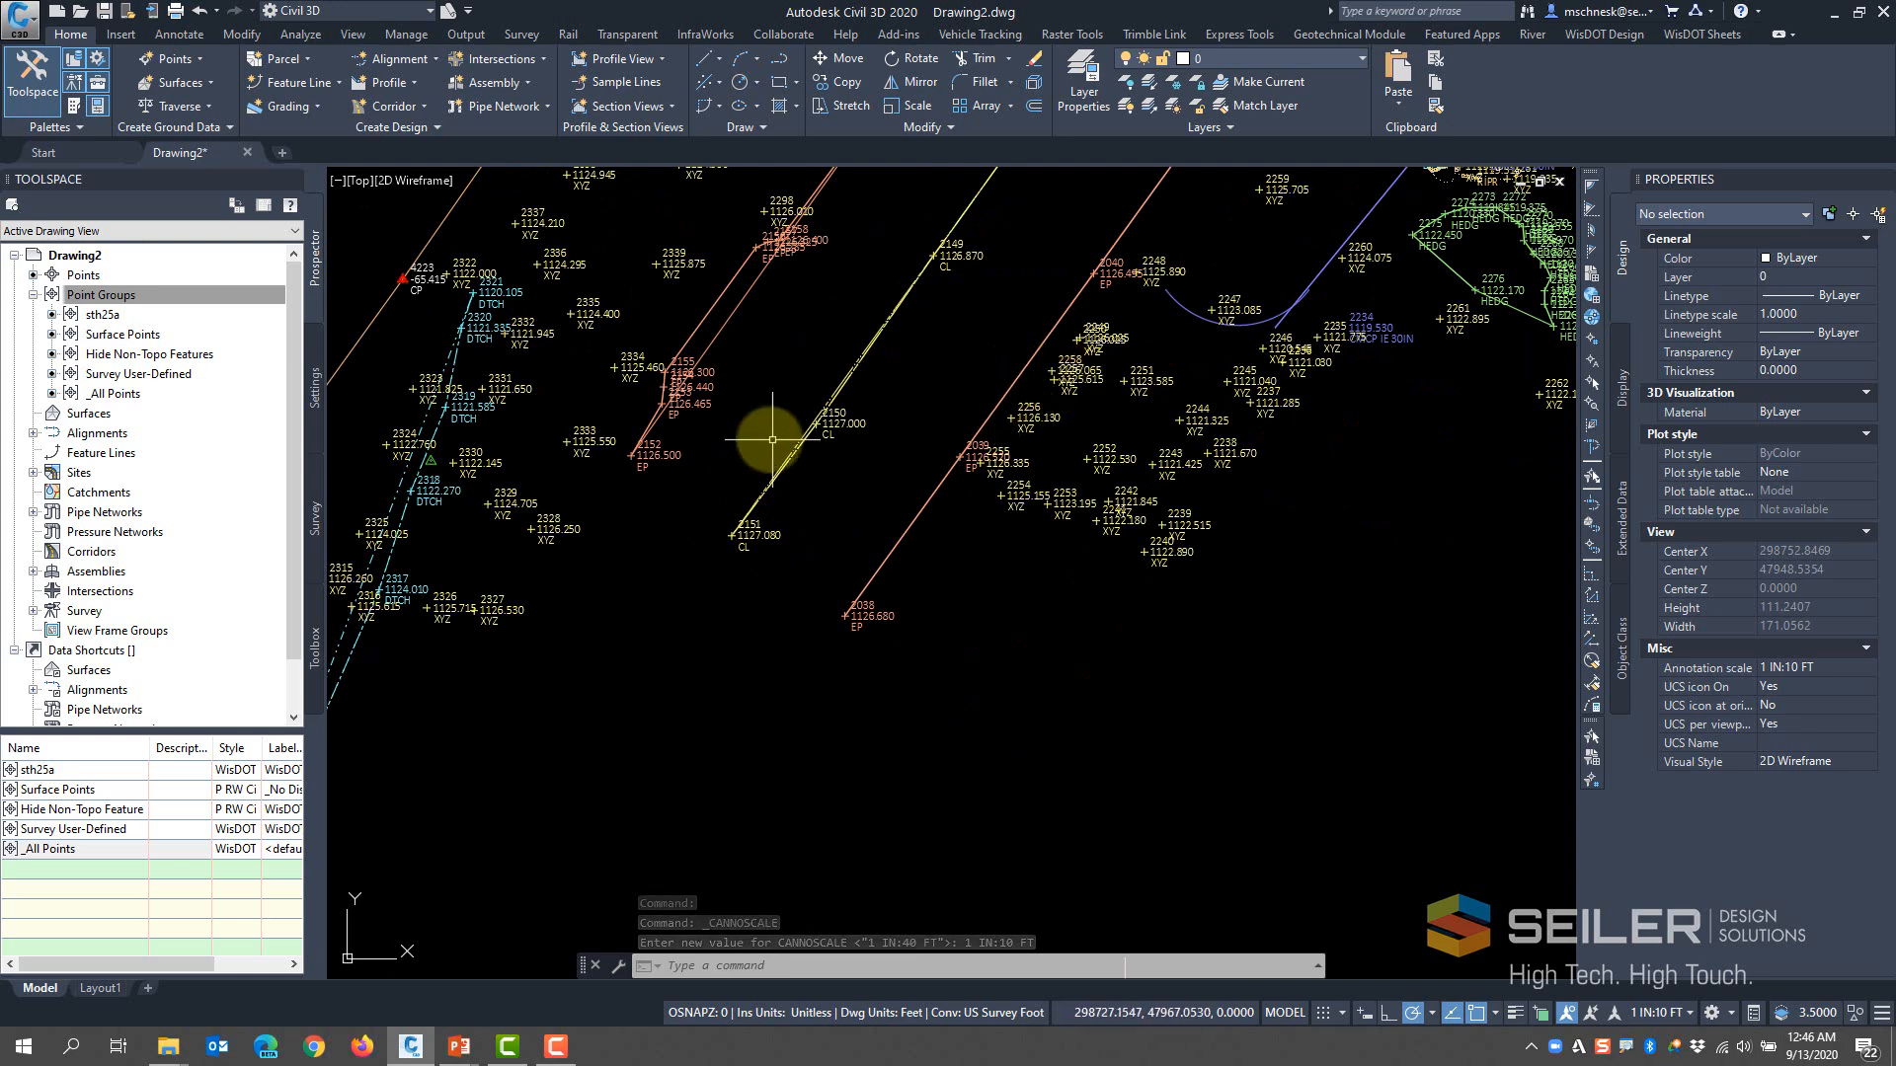
pyautogui.scroll(-8, 772, 439)
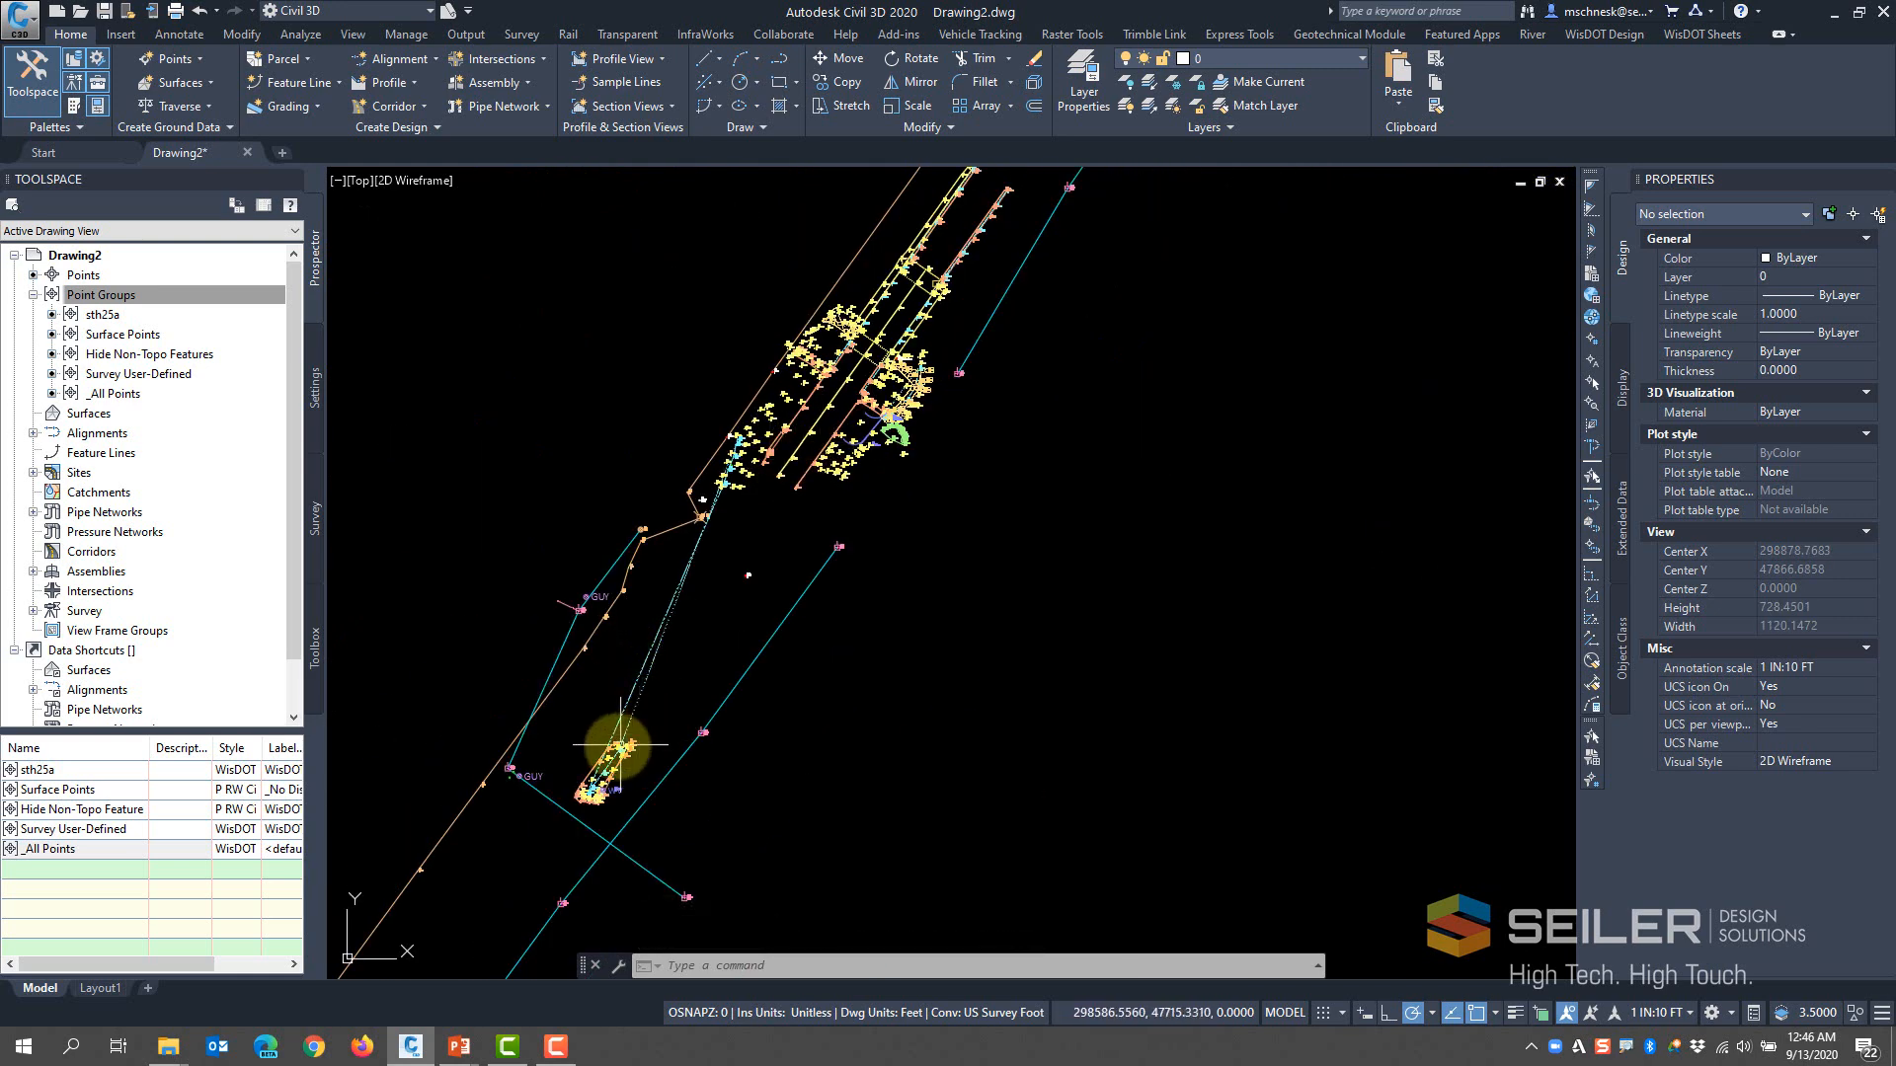
pyautogui.scroll(10, 620, 744)
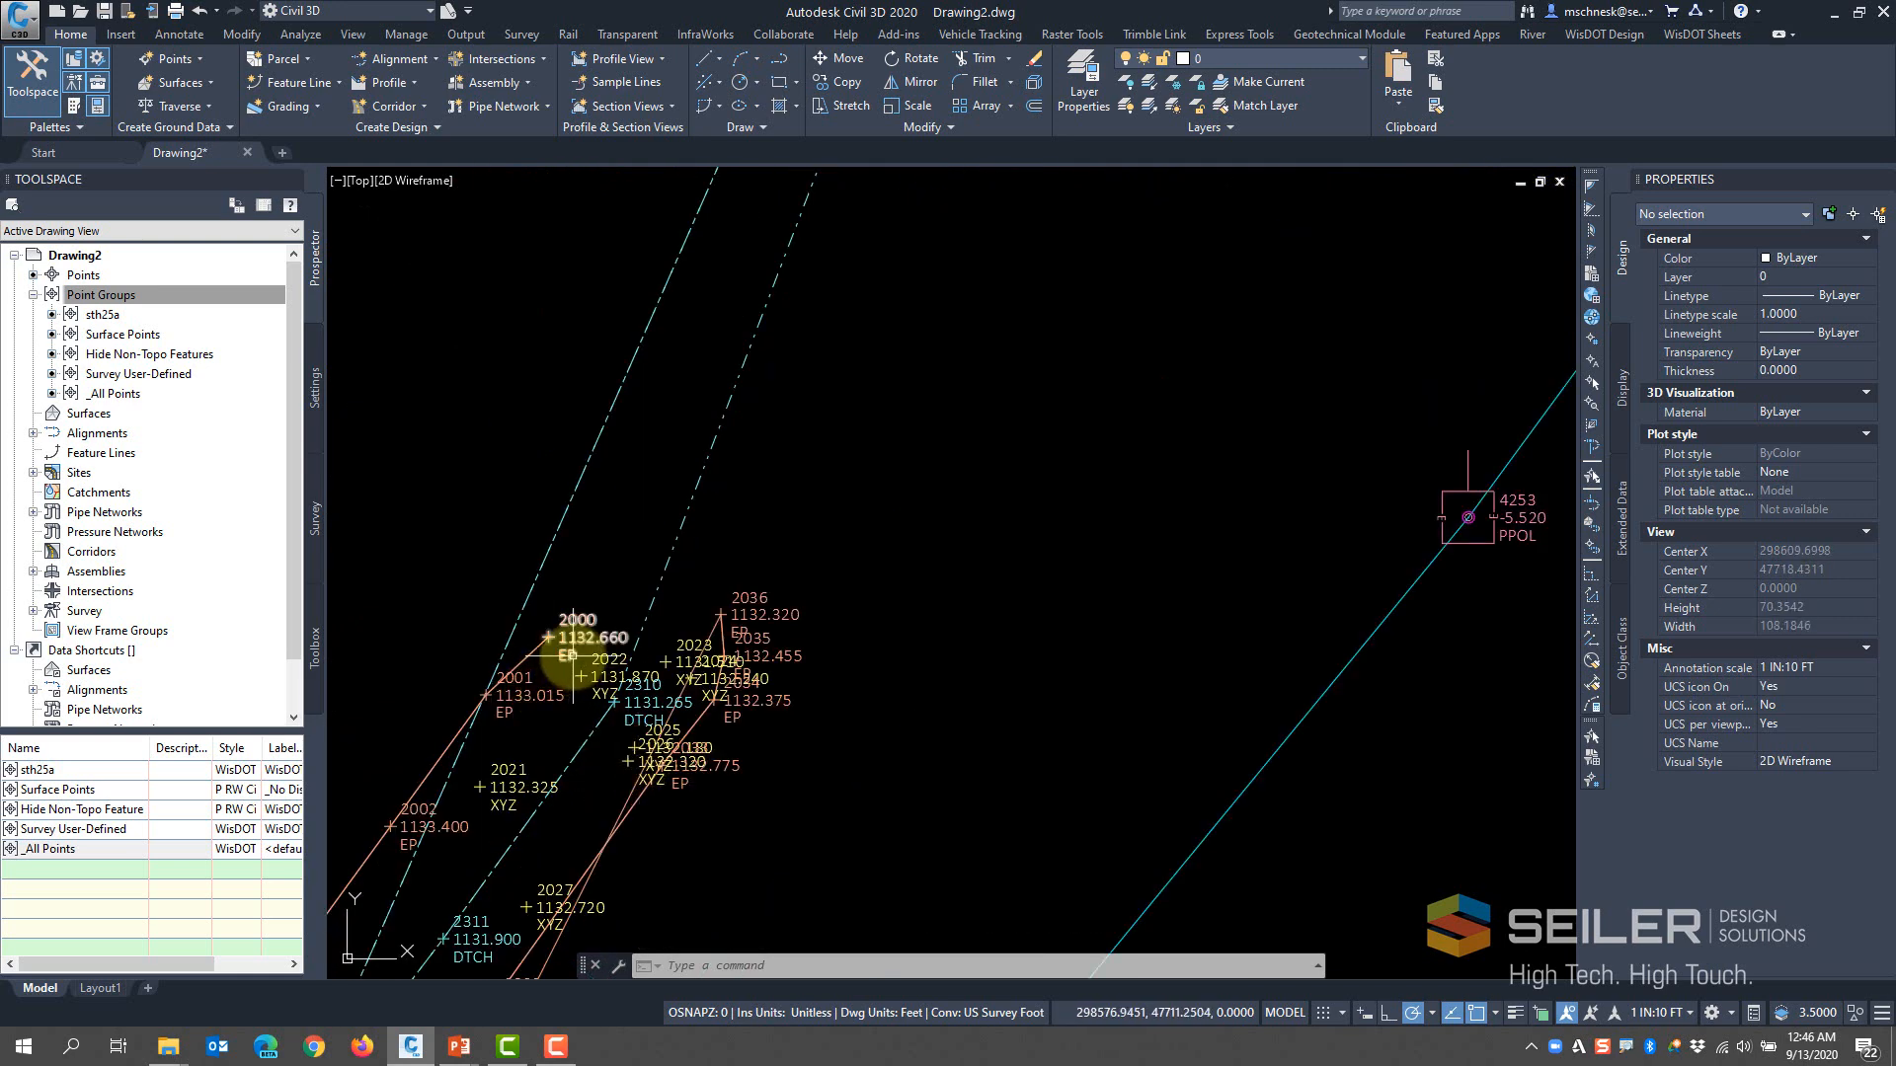
pyautogui.scroll(-3, 573, 653)
pyautogui.scroll(5, 605, 775)
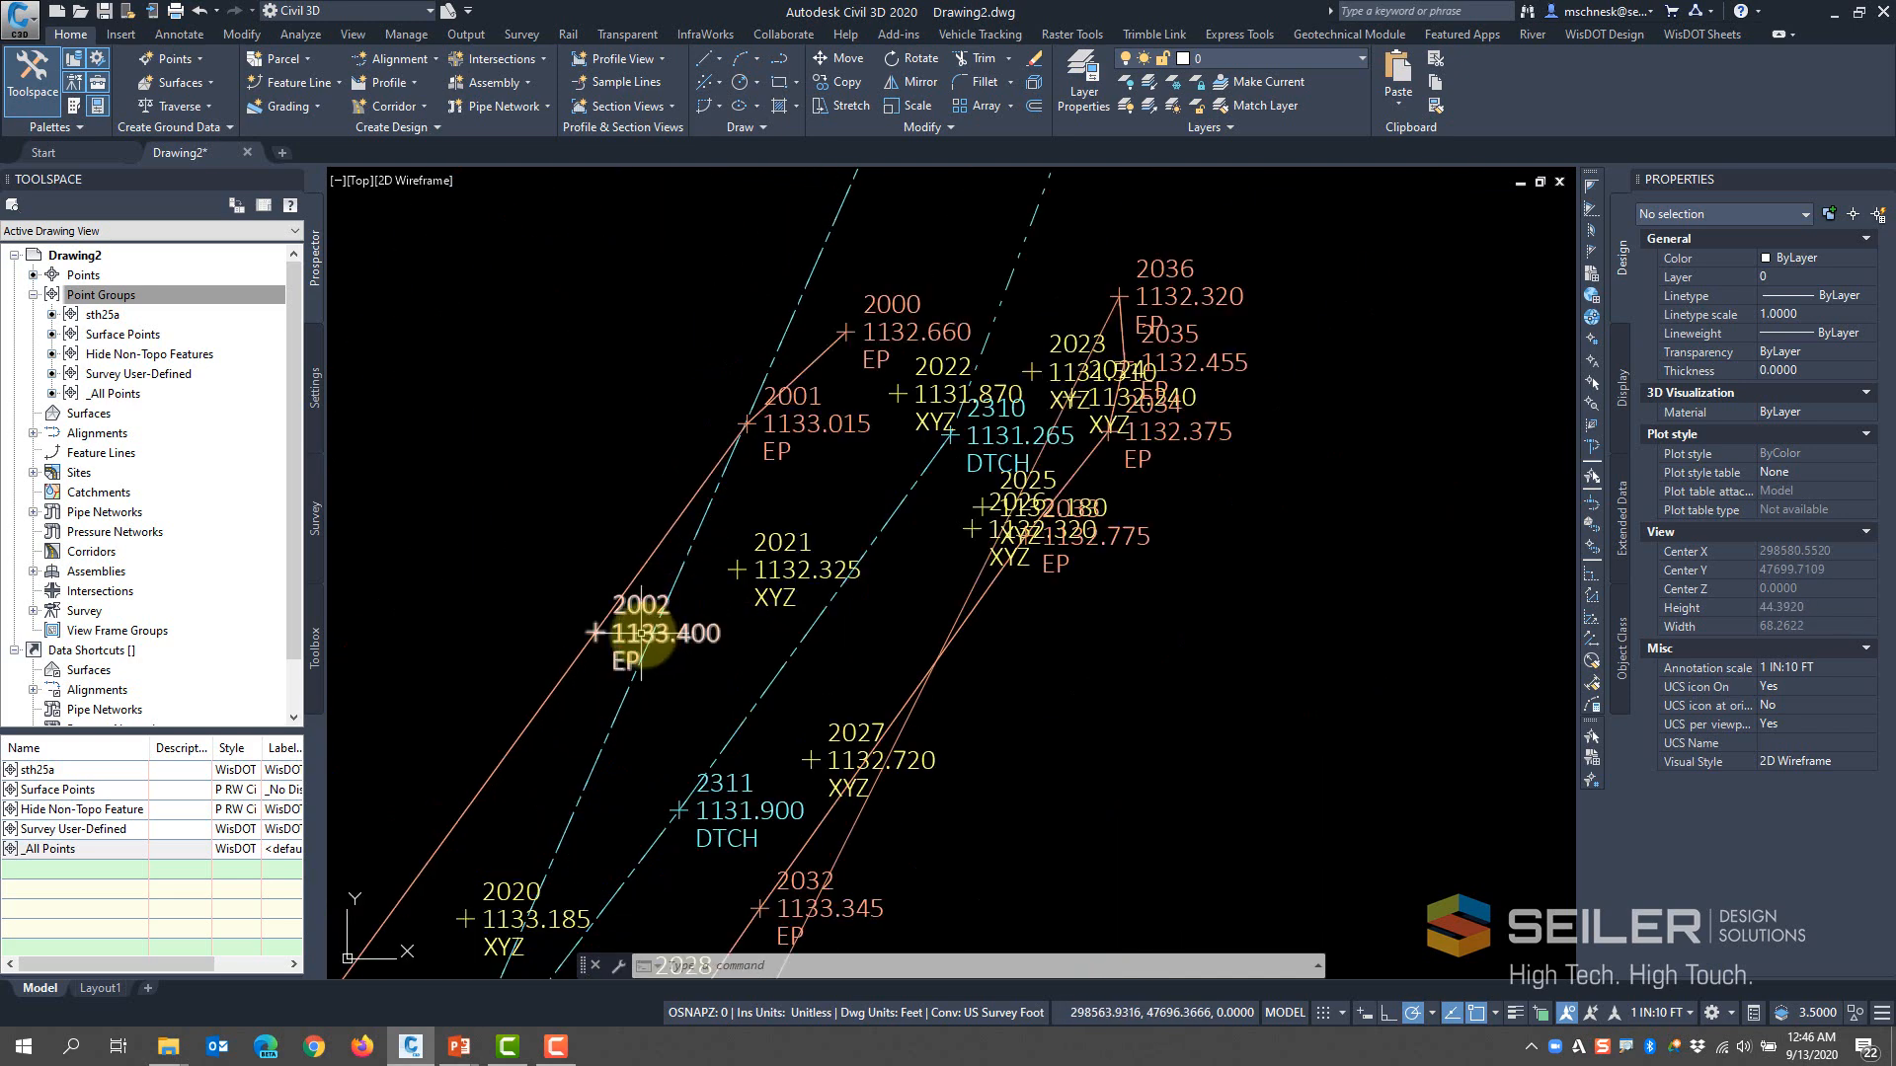
pyautogui.scroll(-8, 647, 624)
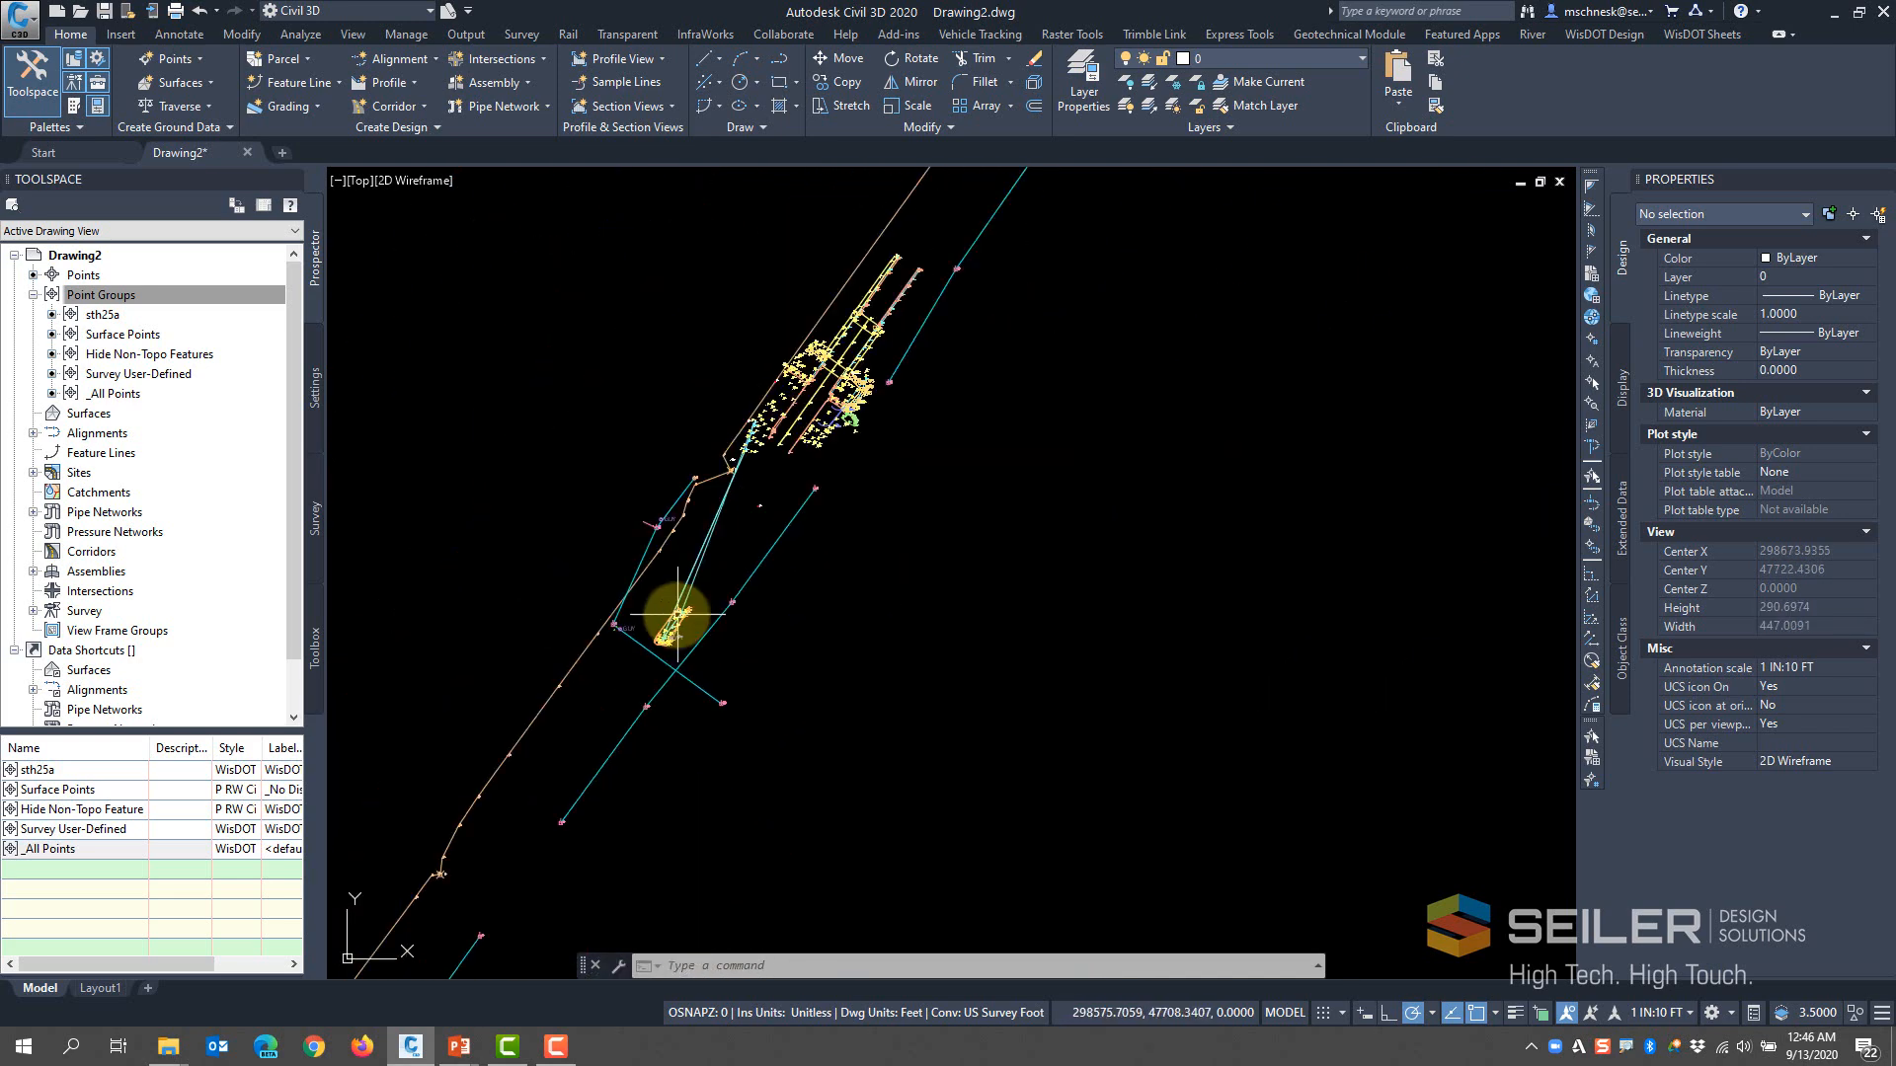
pyautogui.scroll(5, 711, 584)
pyautogui.scroll(-5, 744, 577)
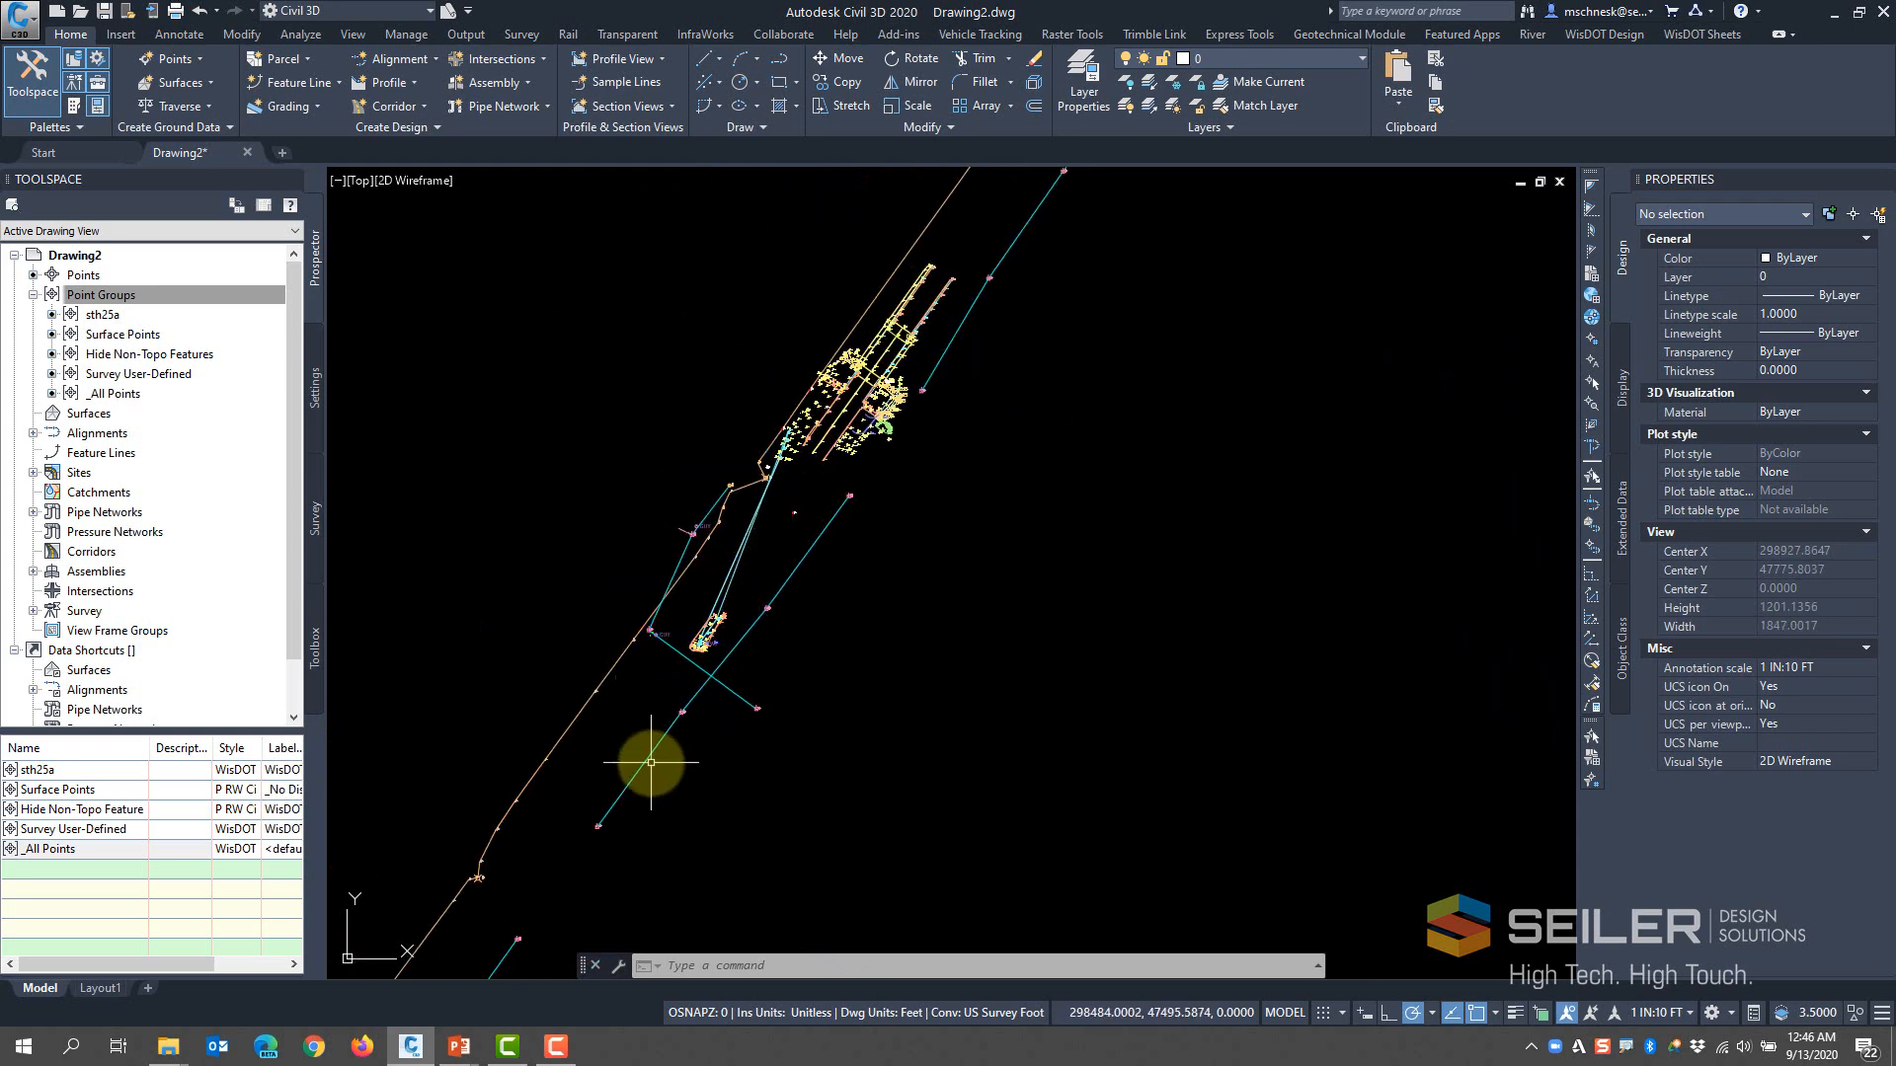
pyautogui.scroll(-2, 728, 743)
pyautogui.scroll(2, 647, 792)
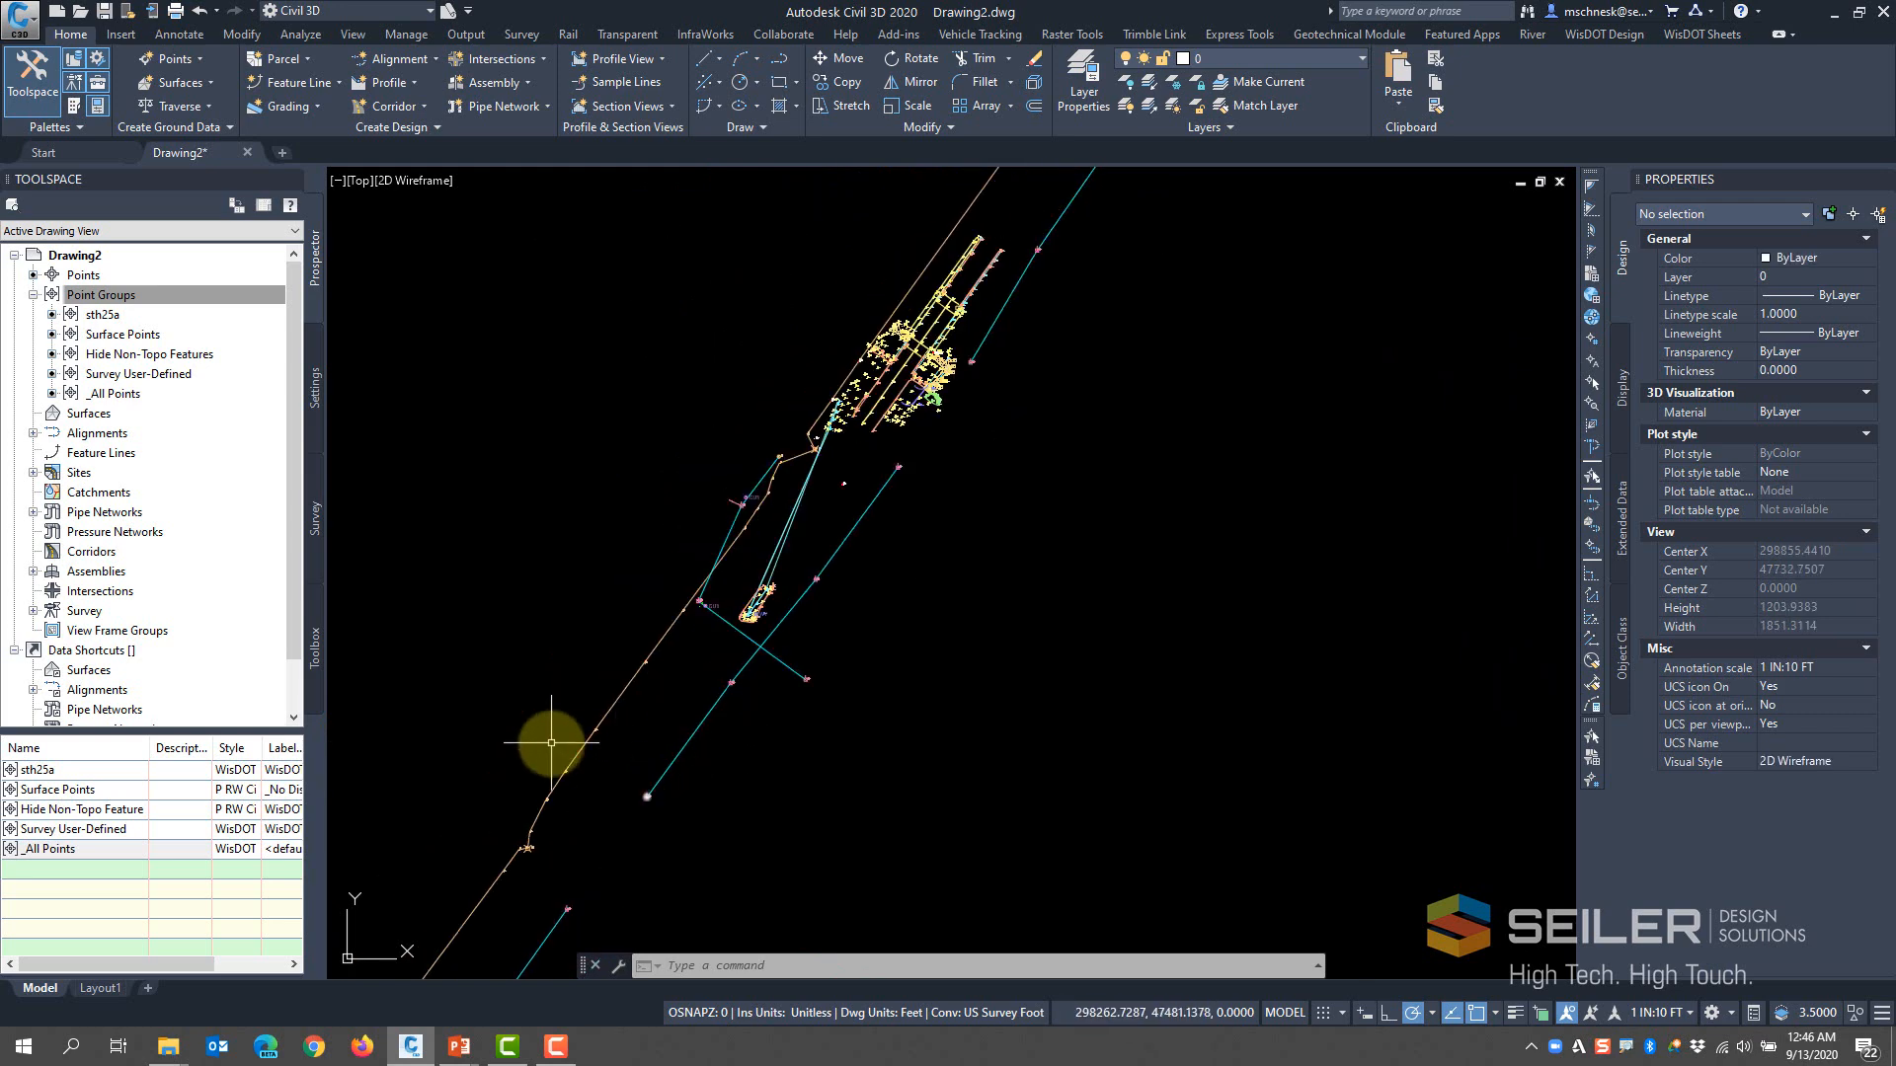
pyautogui.click(33, 295)
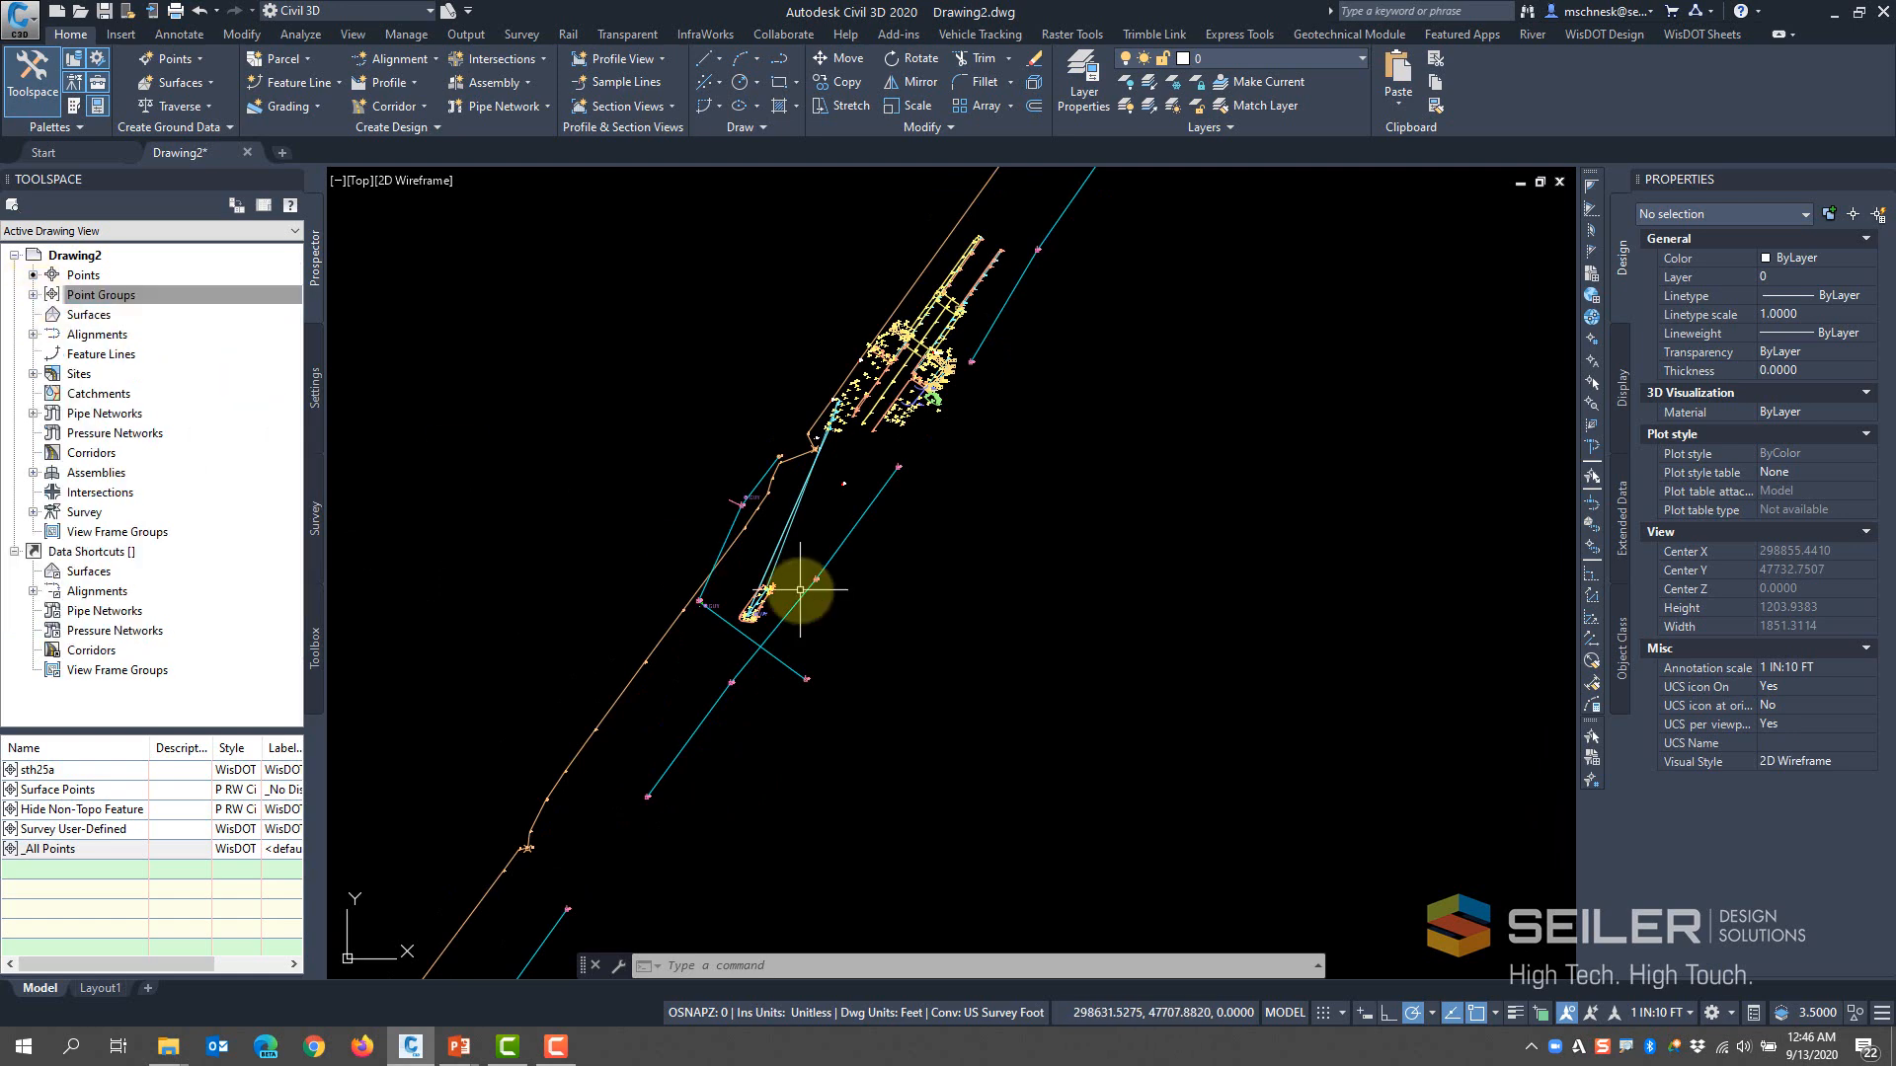
# Select the GUY point beside power pole point 4240 and try to move it in the drawing
pyautogui.scroll(6, 775, 602)
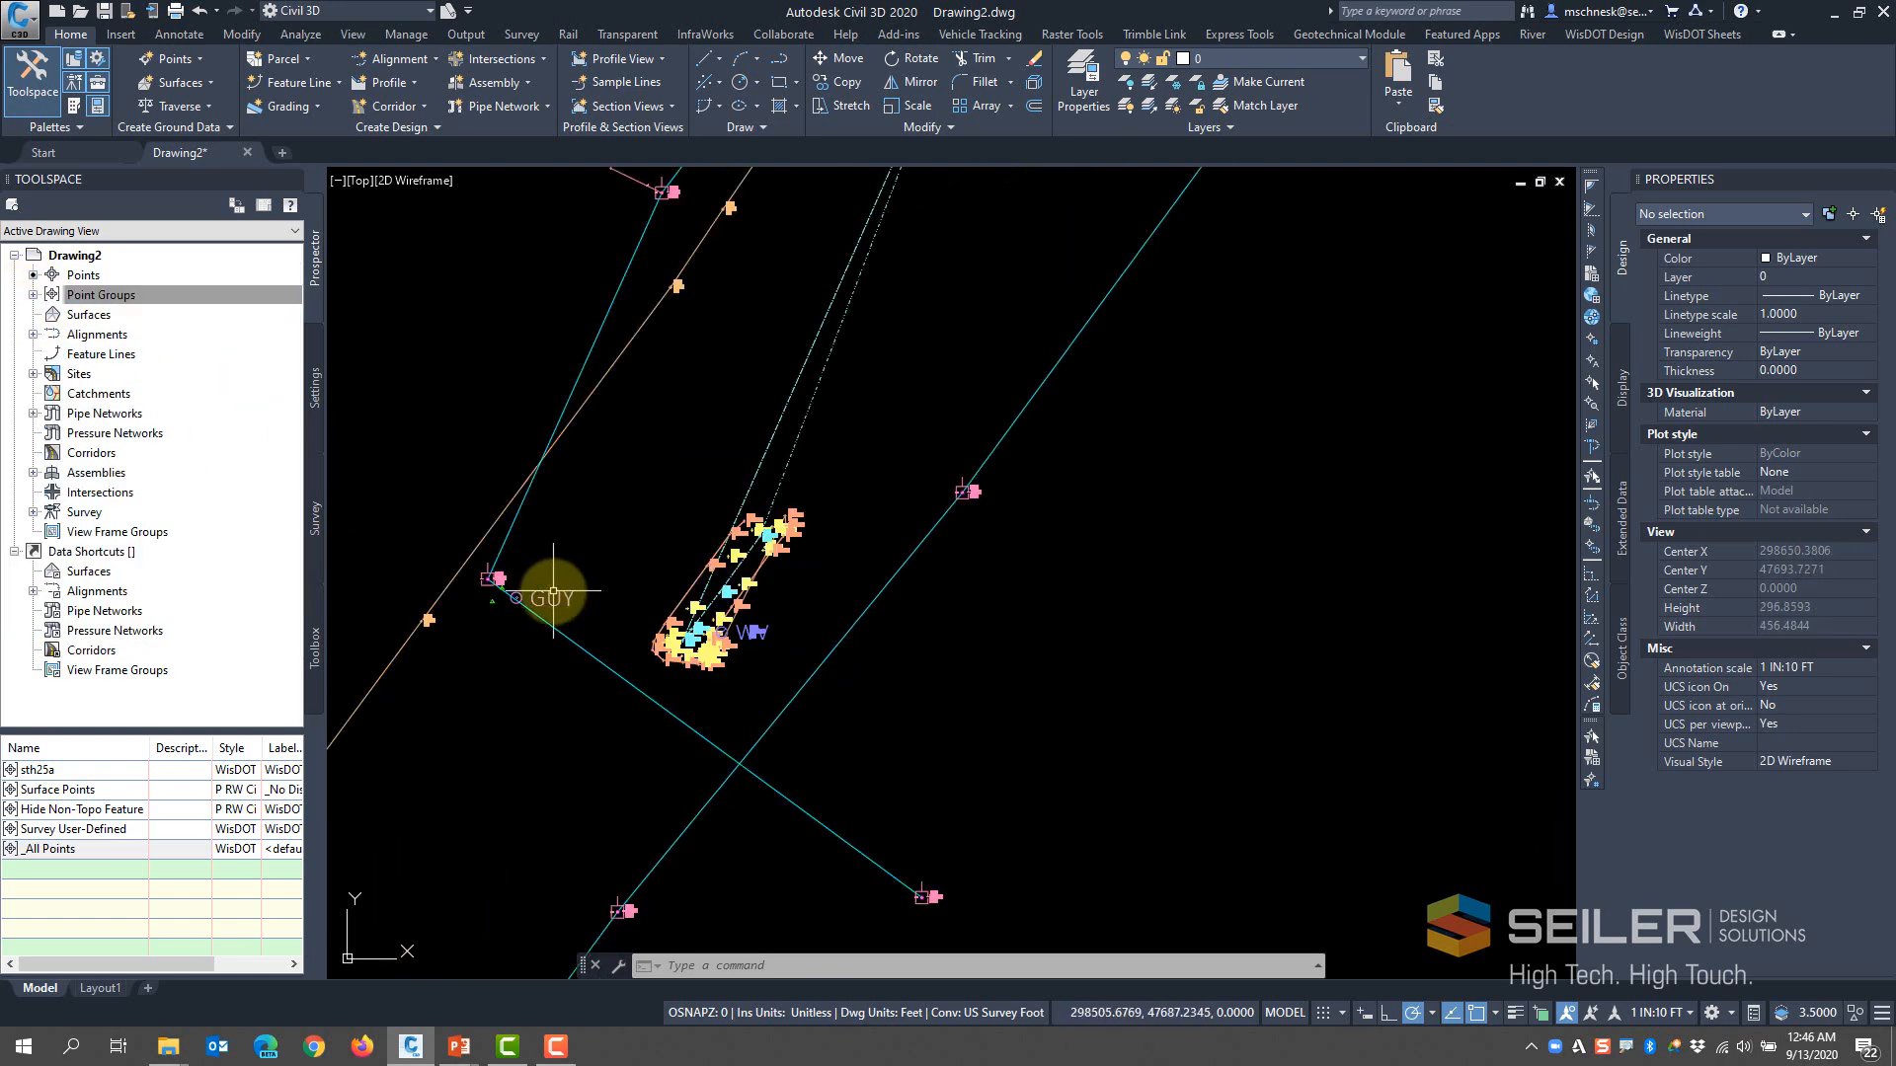
pyautogui.scroll(6, 549, 592)
pyautogui.click(513, 602)
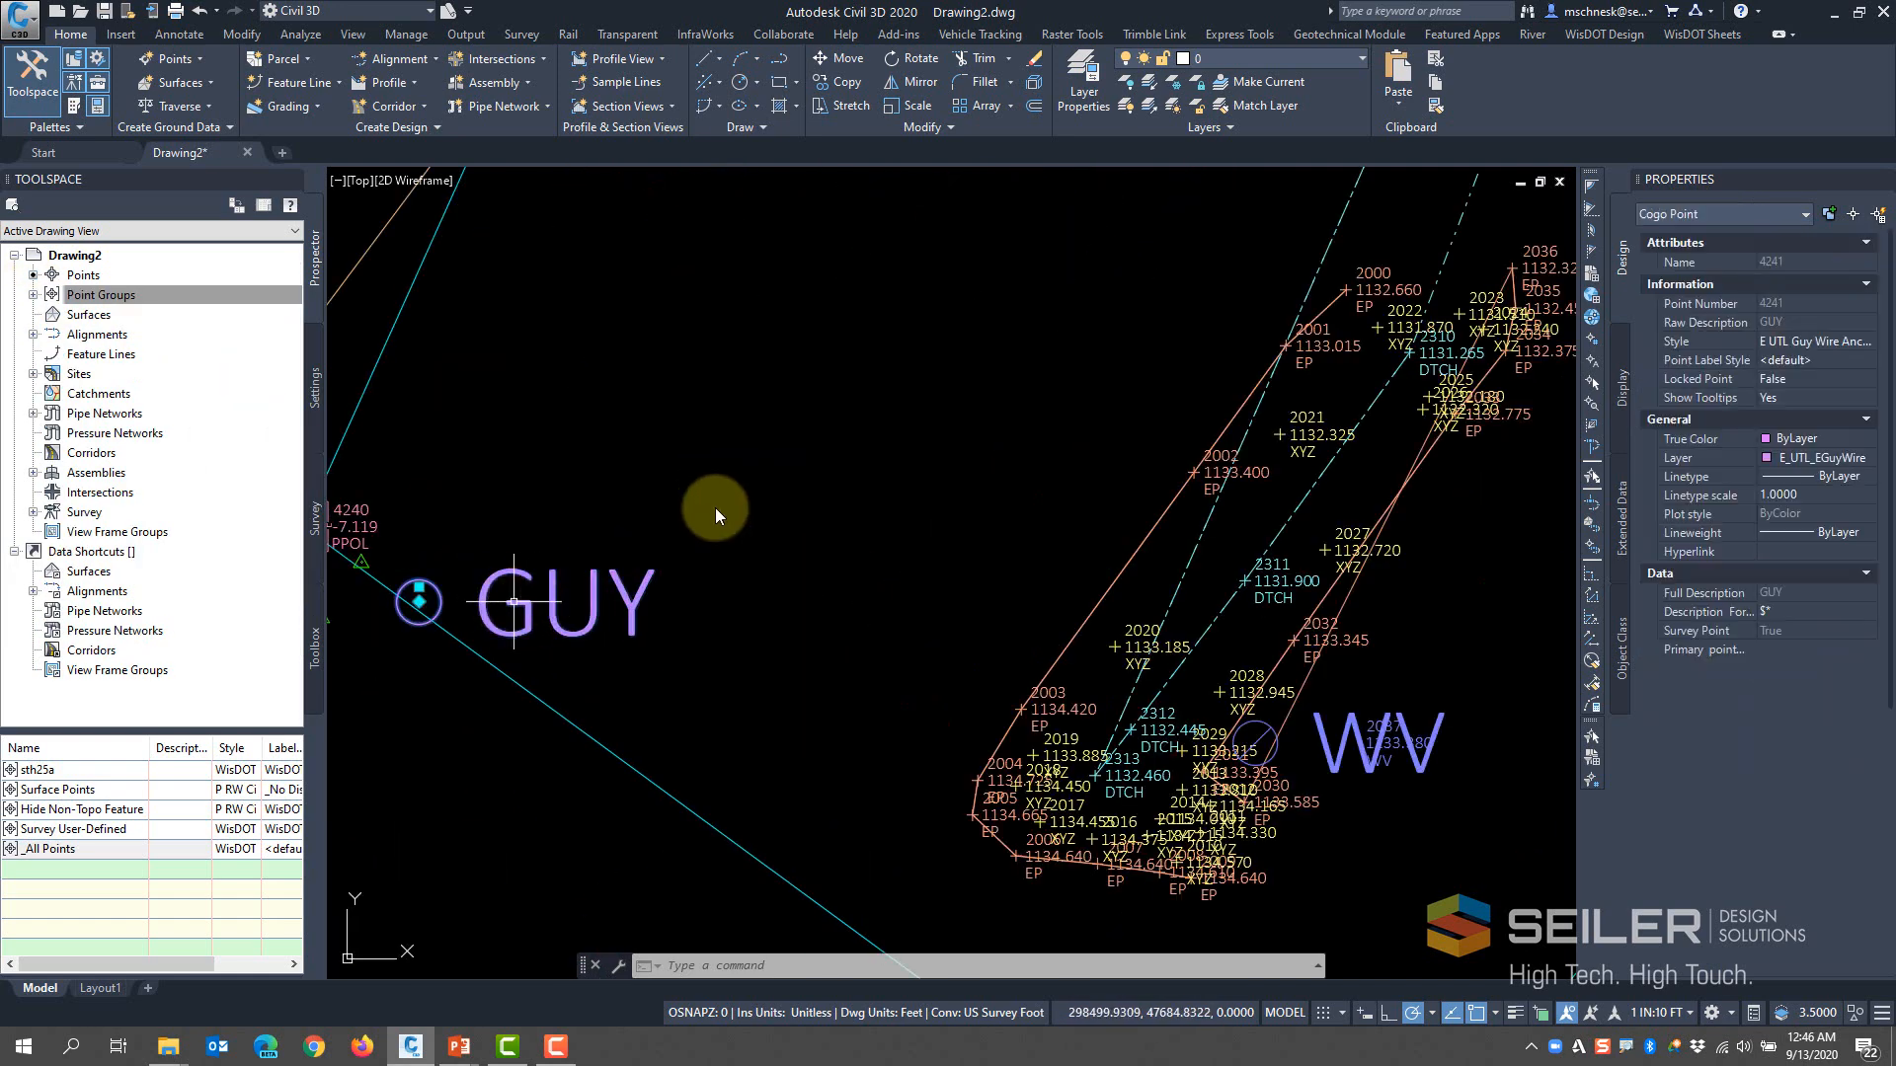
pyautogui.scroll(-3, 833, 507)
pyautogui.scroll(3, 583, 551)
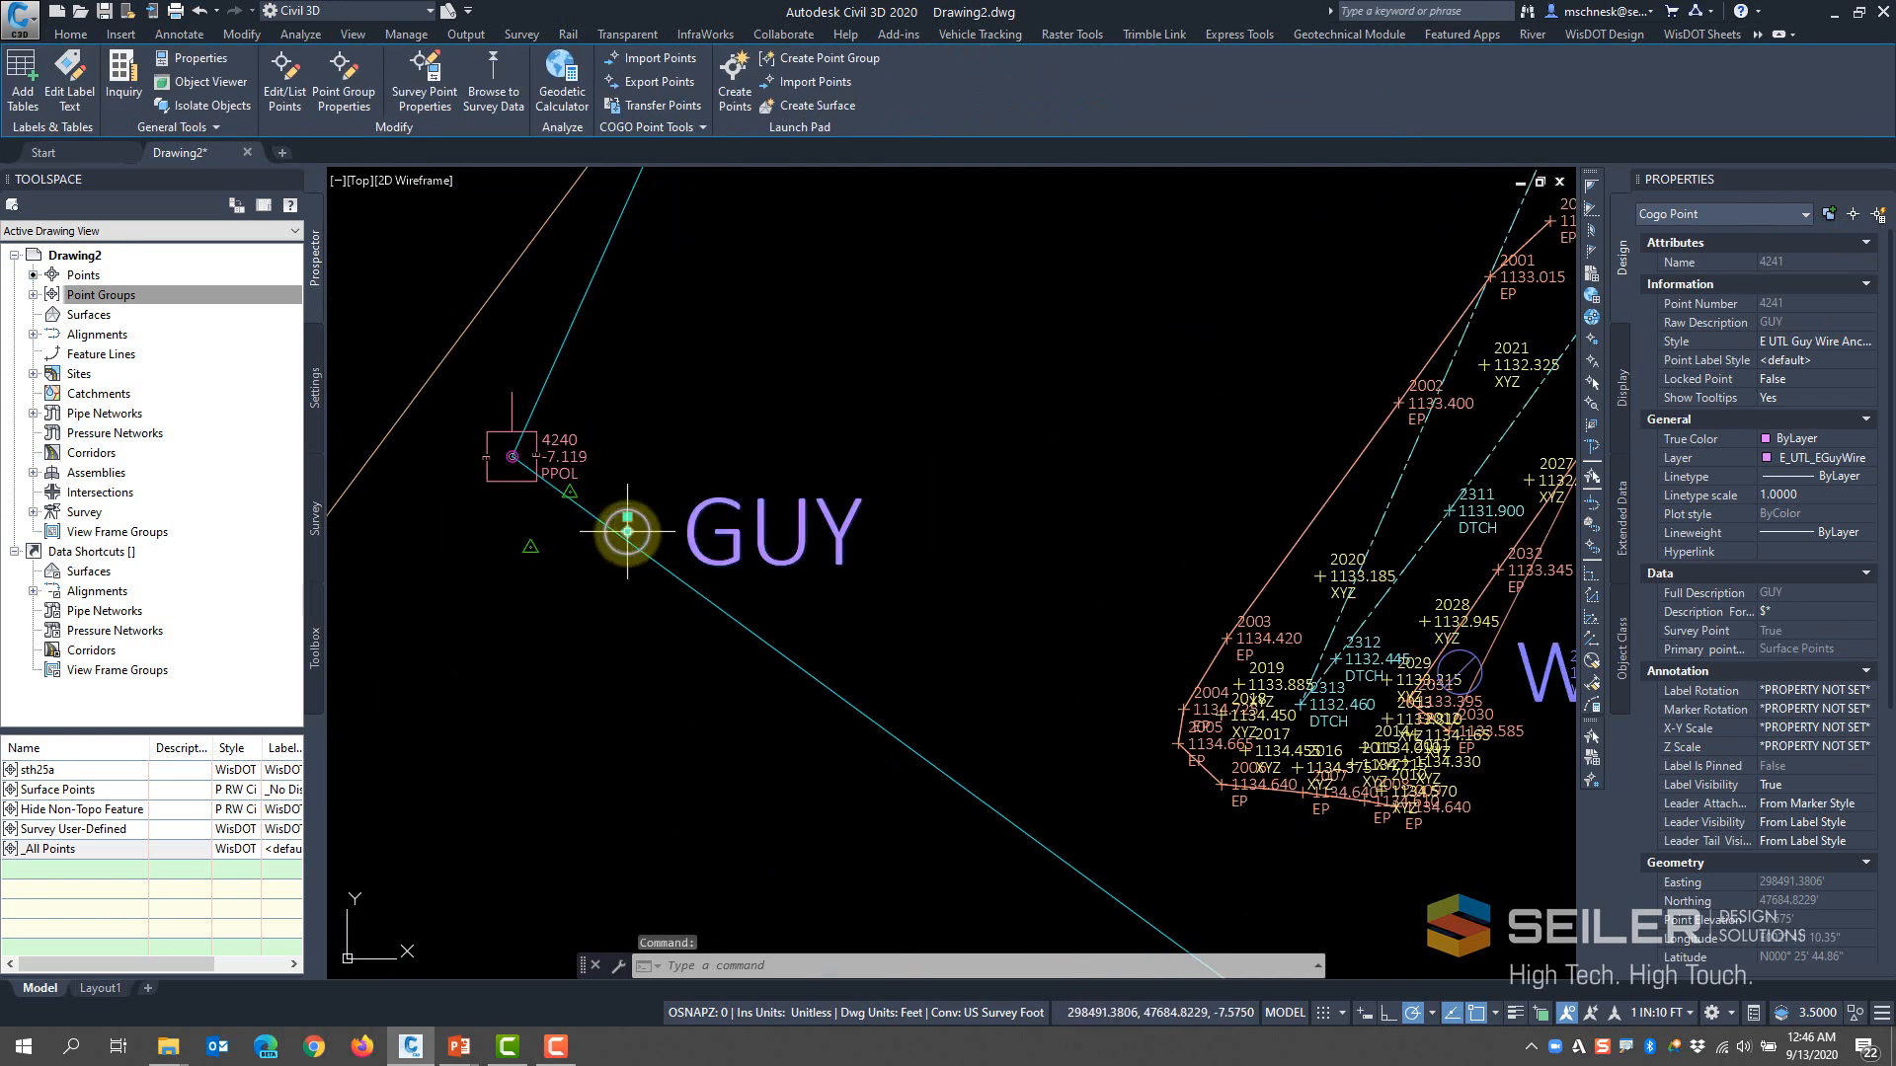
pyautogui.click(627, 517)
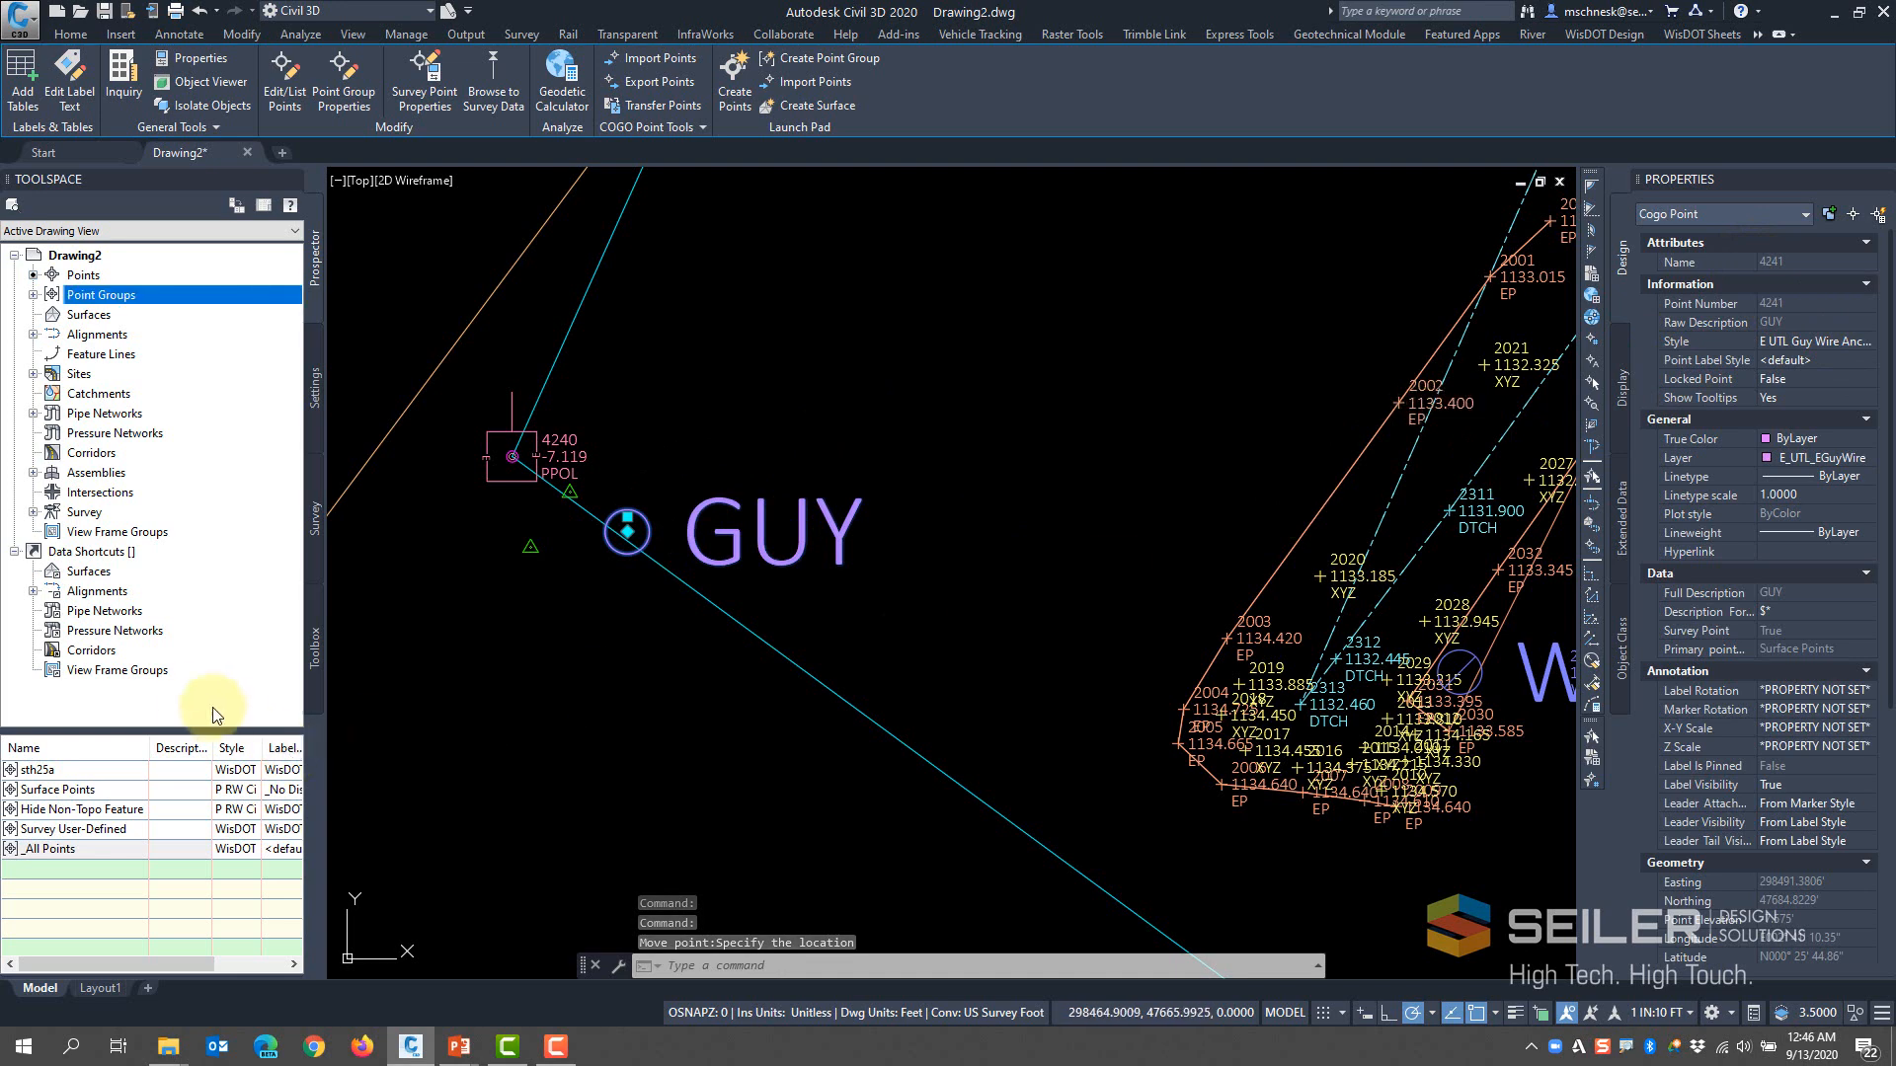
# Among the survey database's survey points, set point 4241's easting to 298494.3806 and save the edit
pyautogui.click(310, 427)
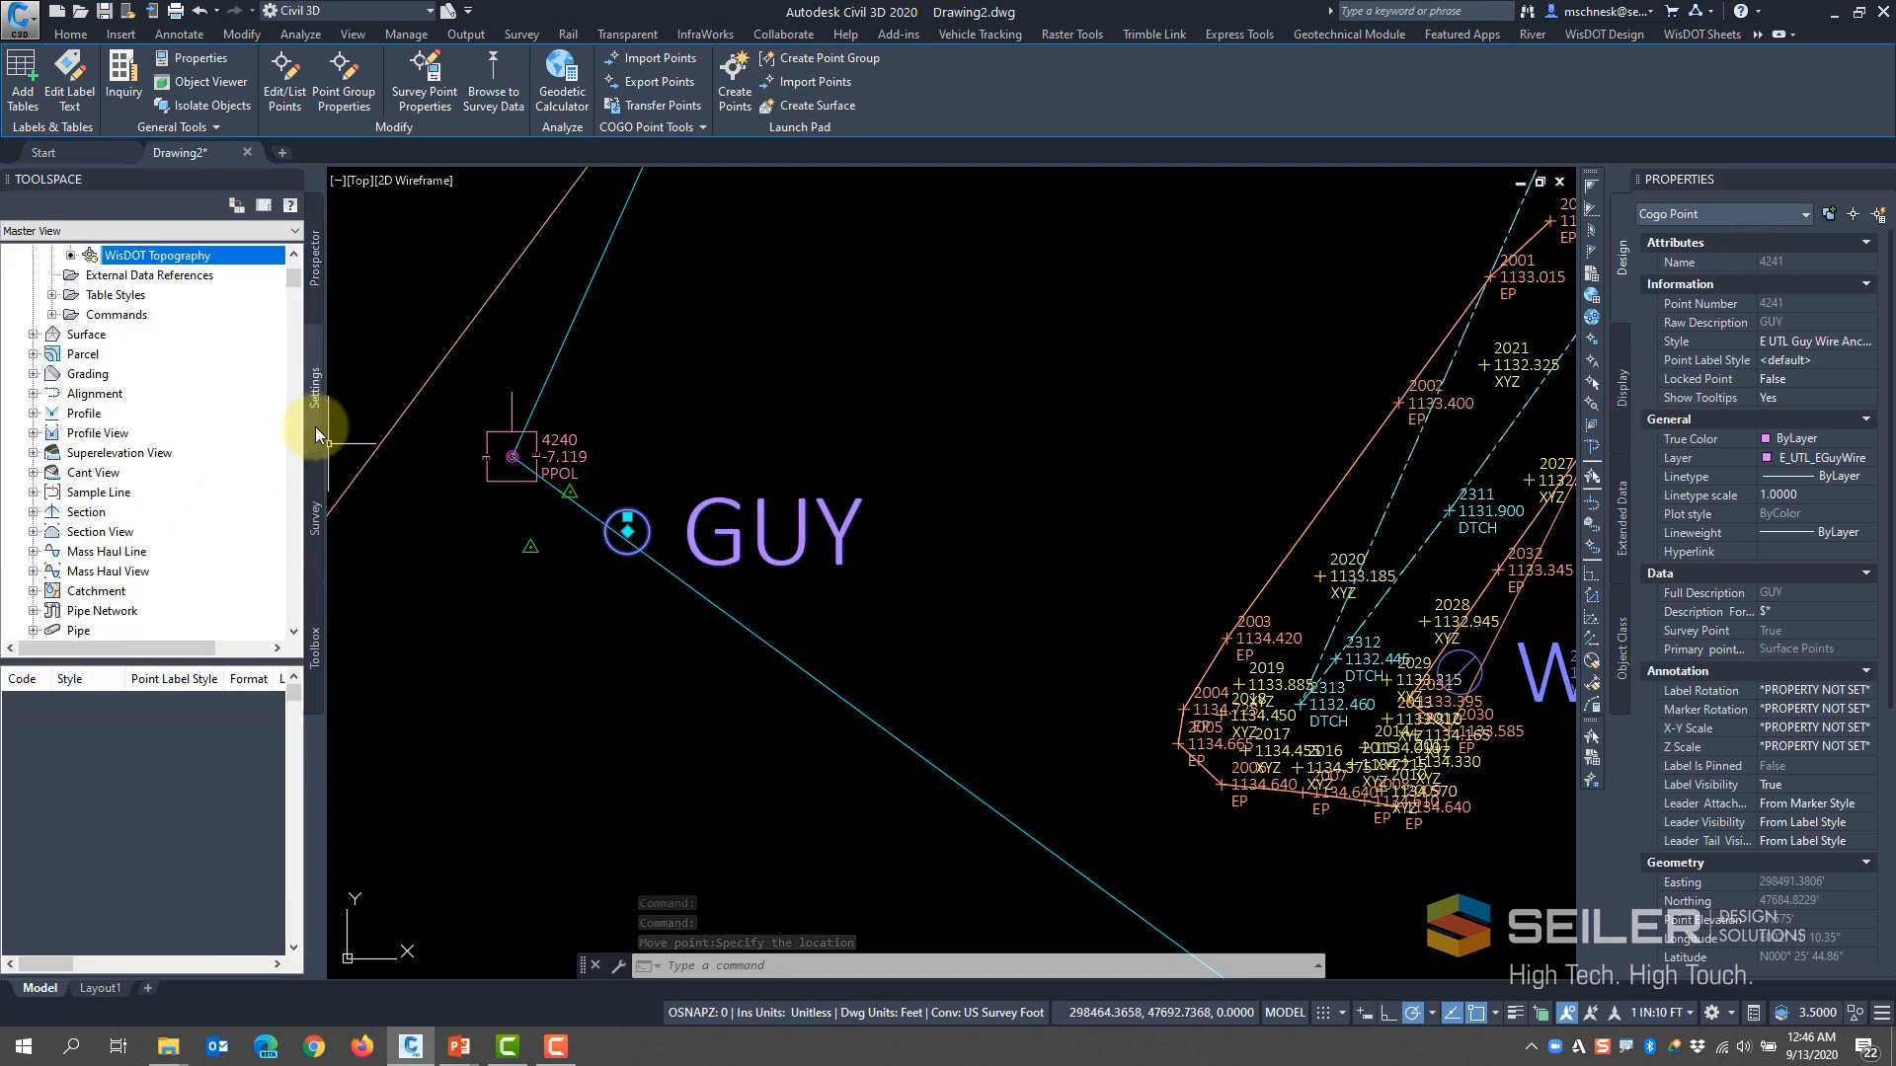
pyautogui.click(316, 517)
pyautogui.click(91, 669)
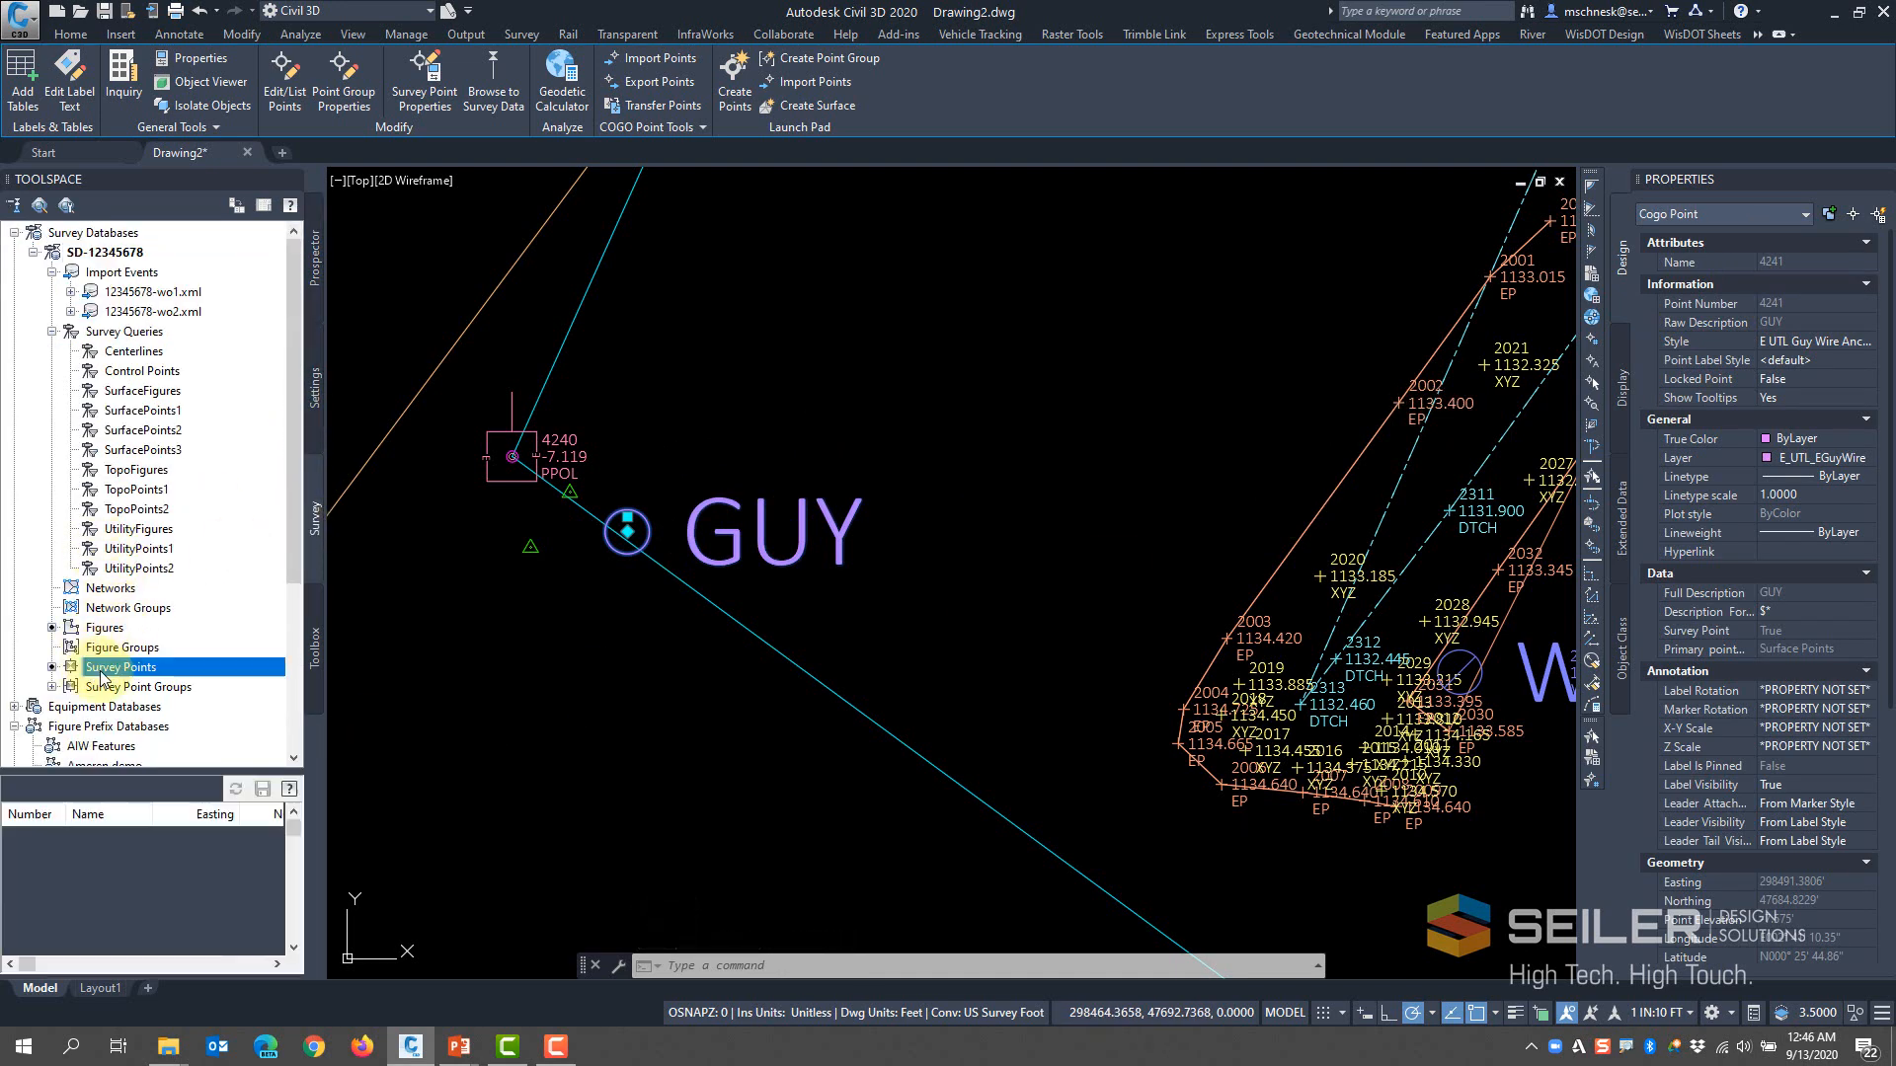
pyautogui.rightClick(120, 671)
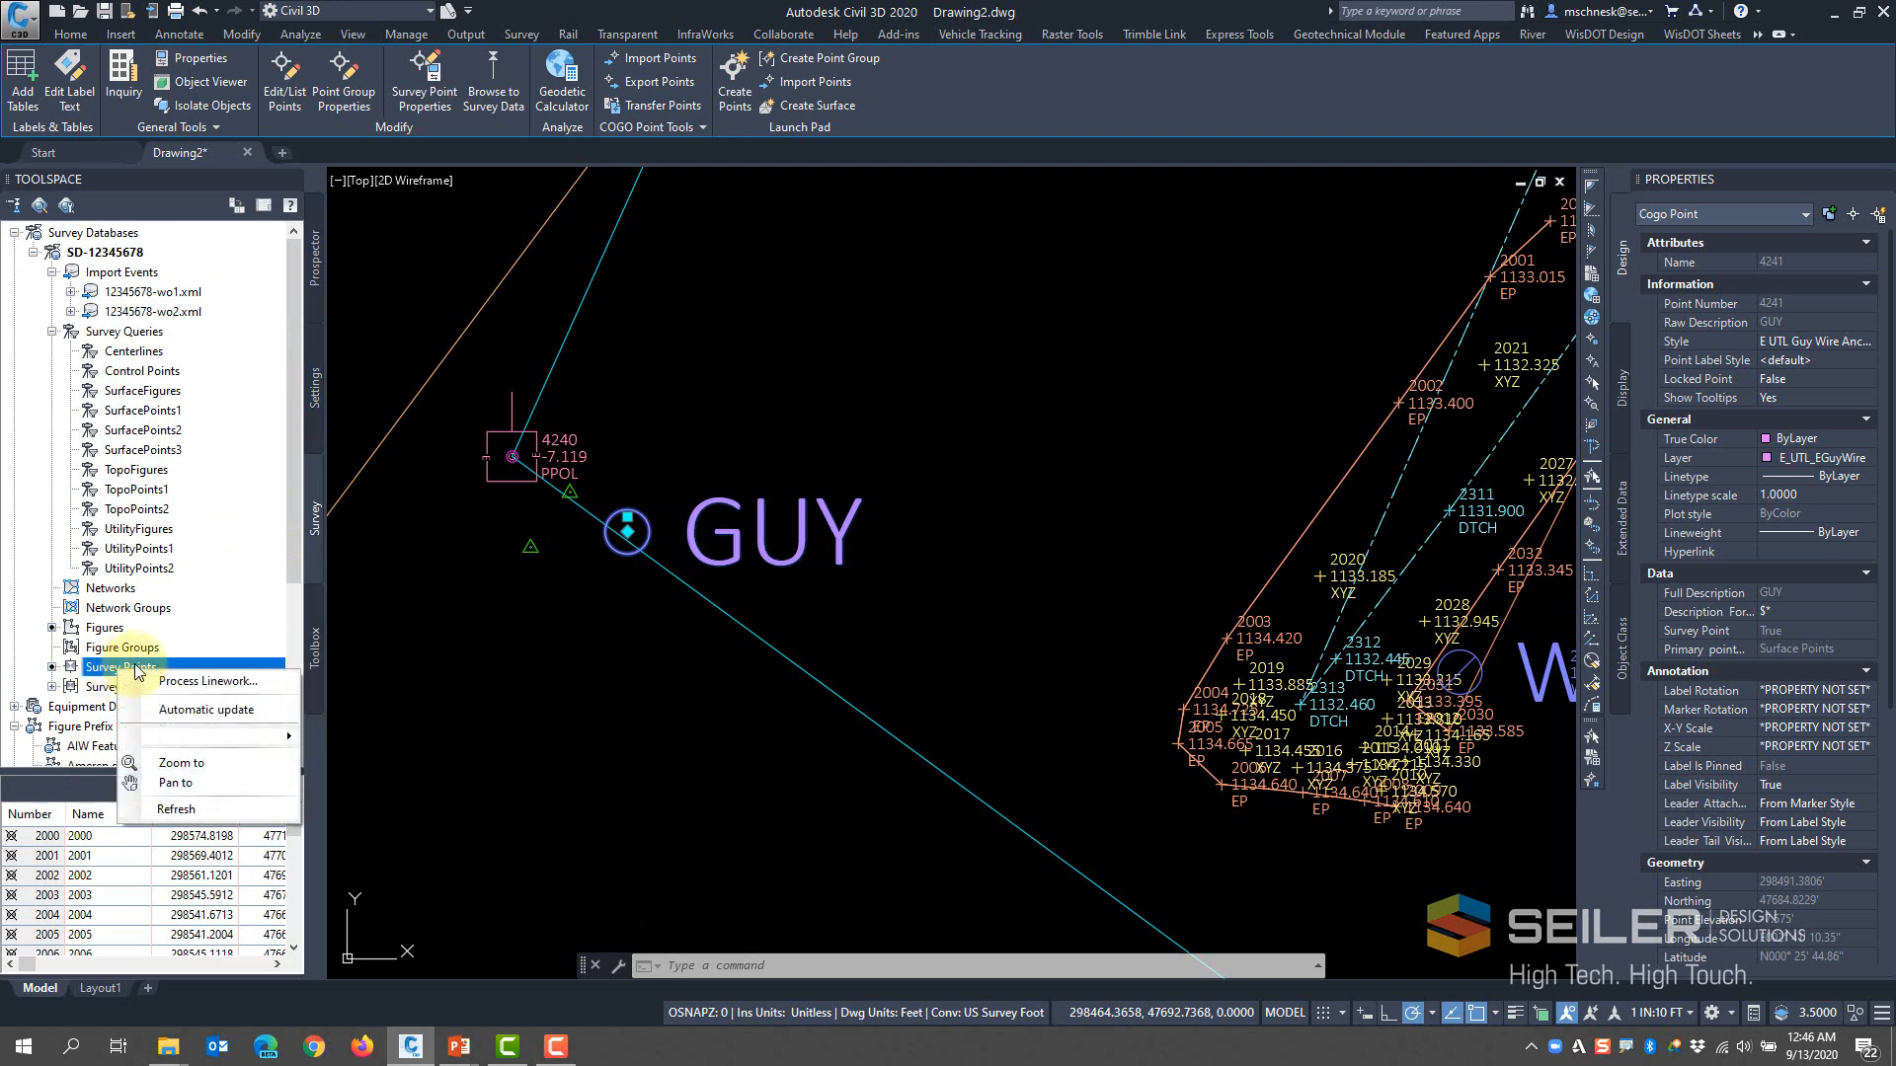
pyautogui.click(56, 859)
pyautogui.scroll(-2, 153, 885)
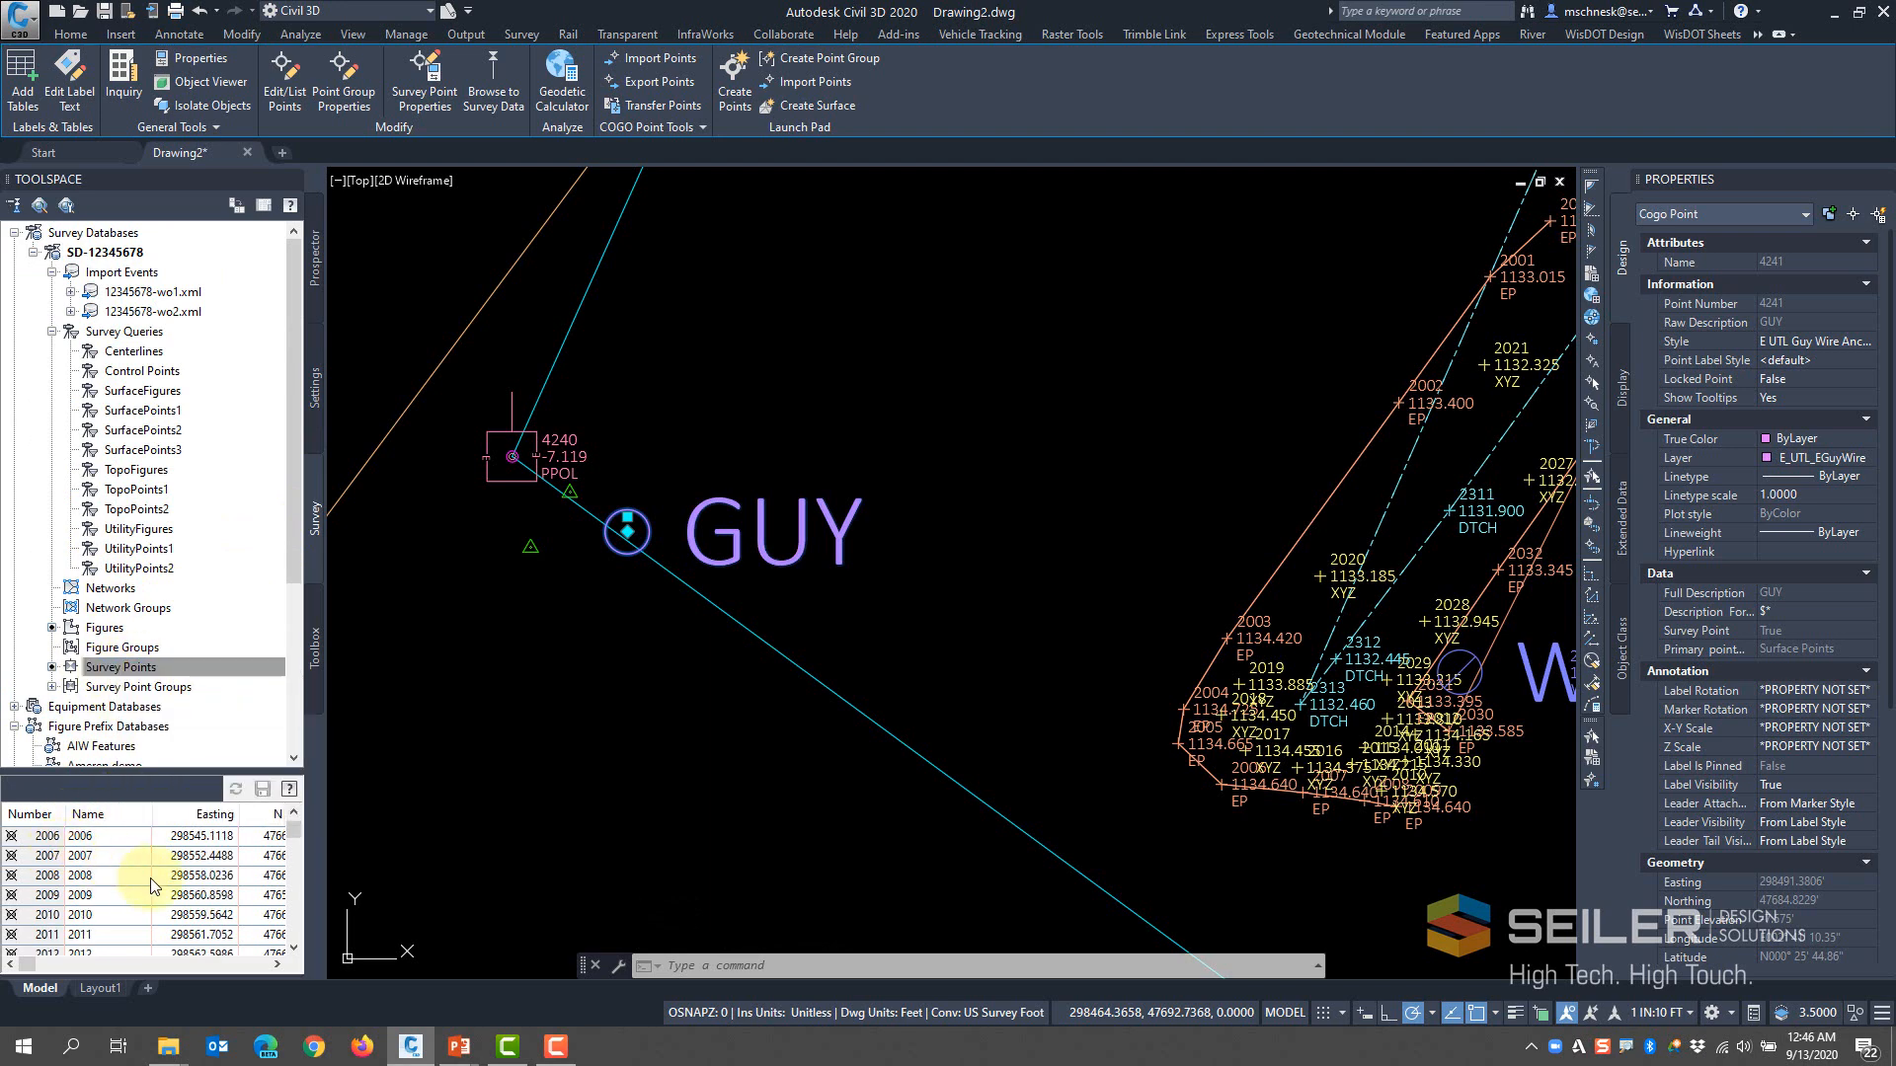
pyautogui.scroll(-5, 106, 875)
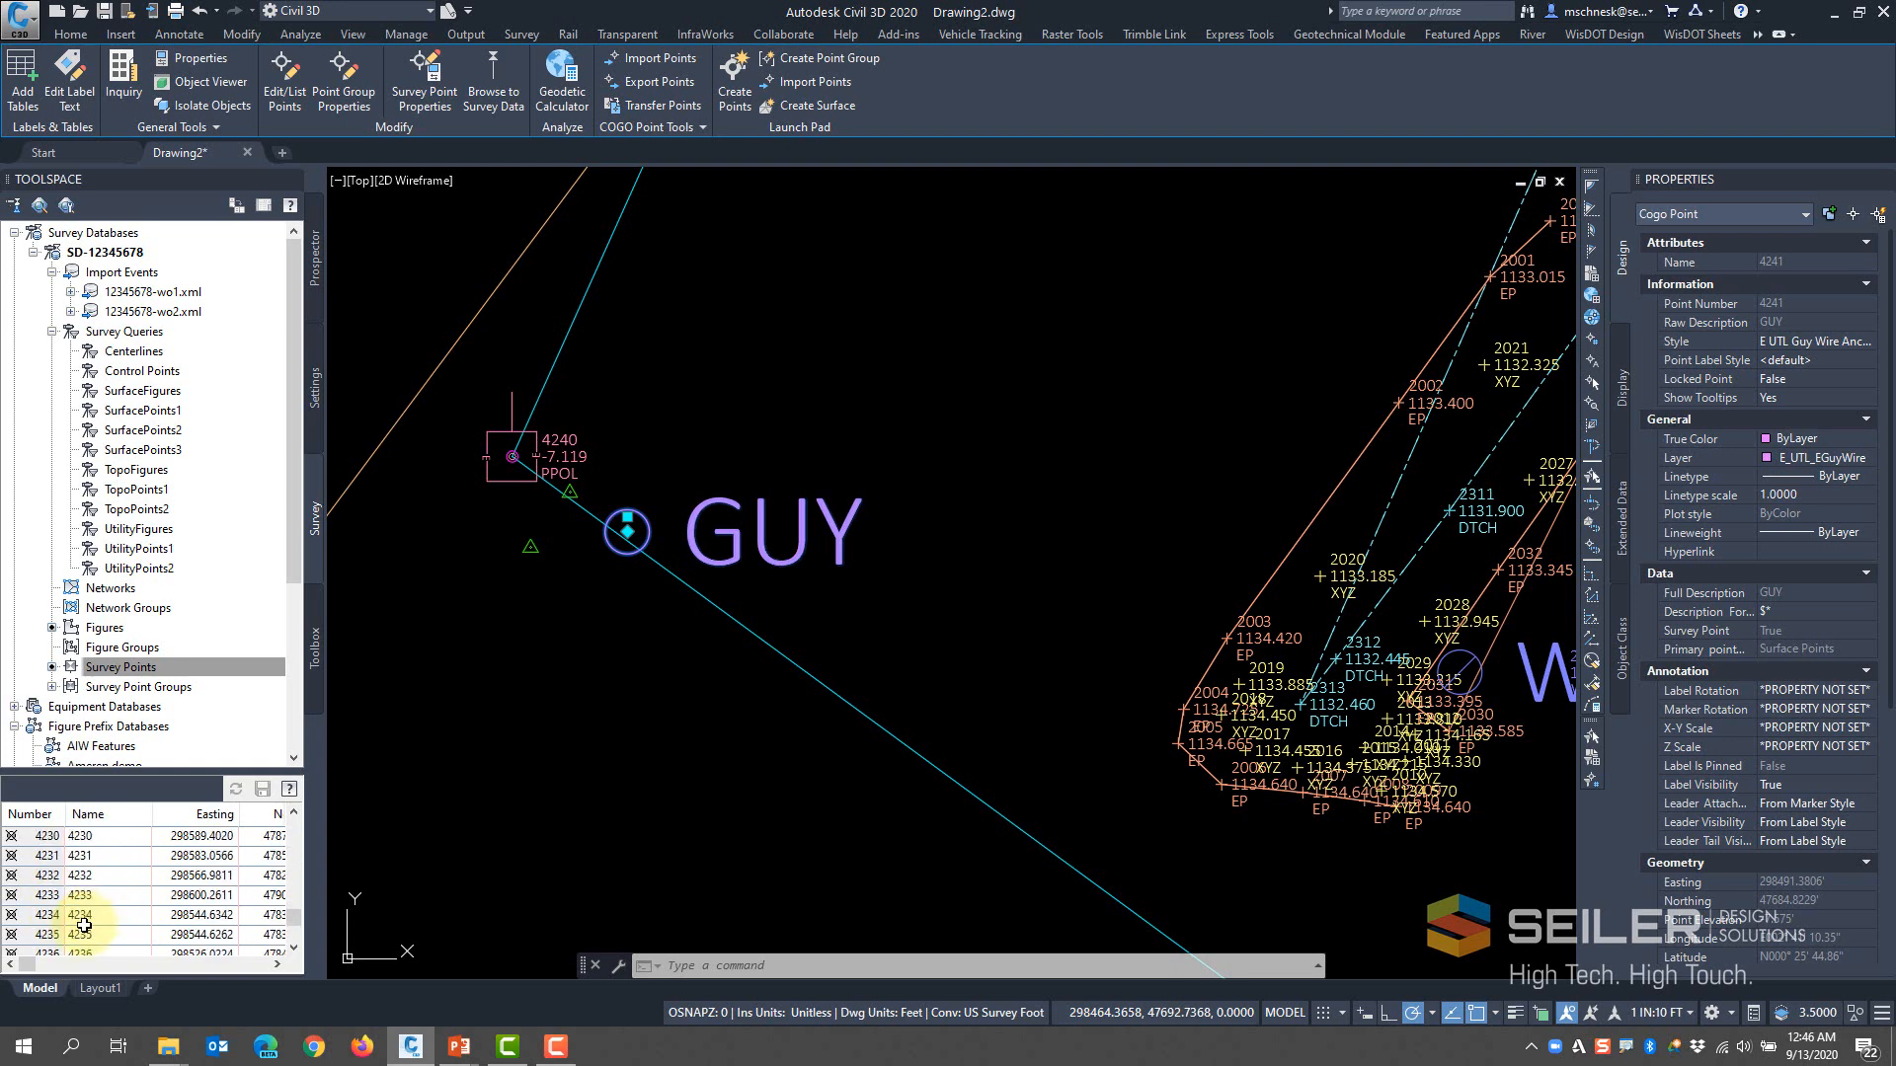
pyautogui.scroll(-6, 203, 916)
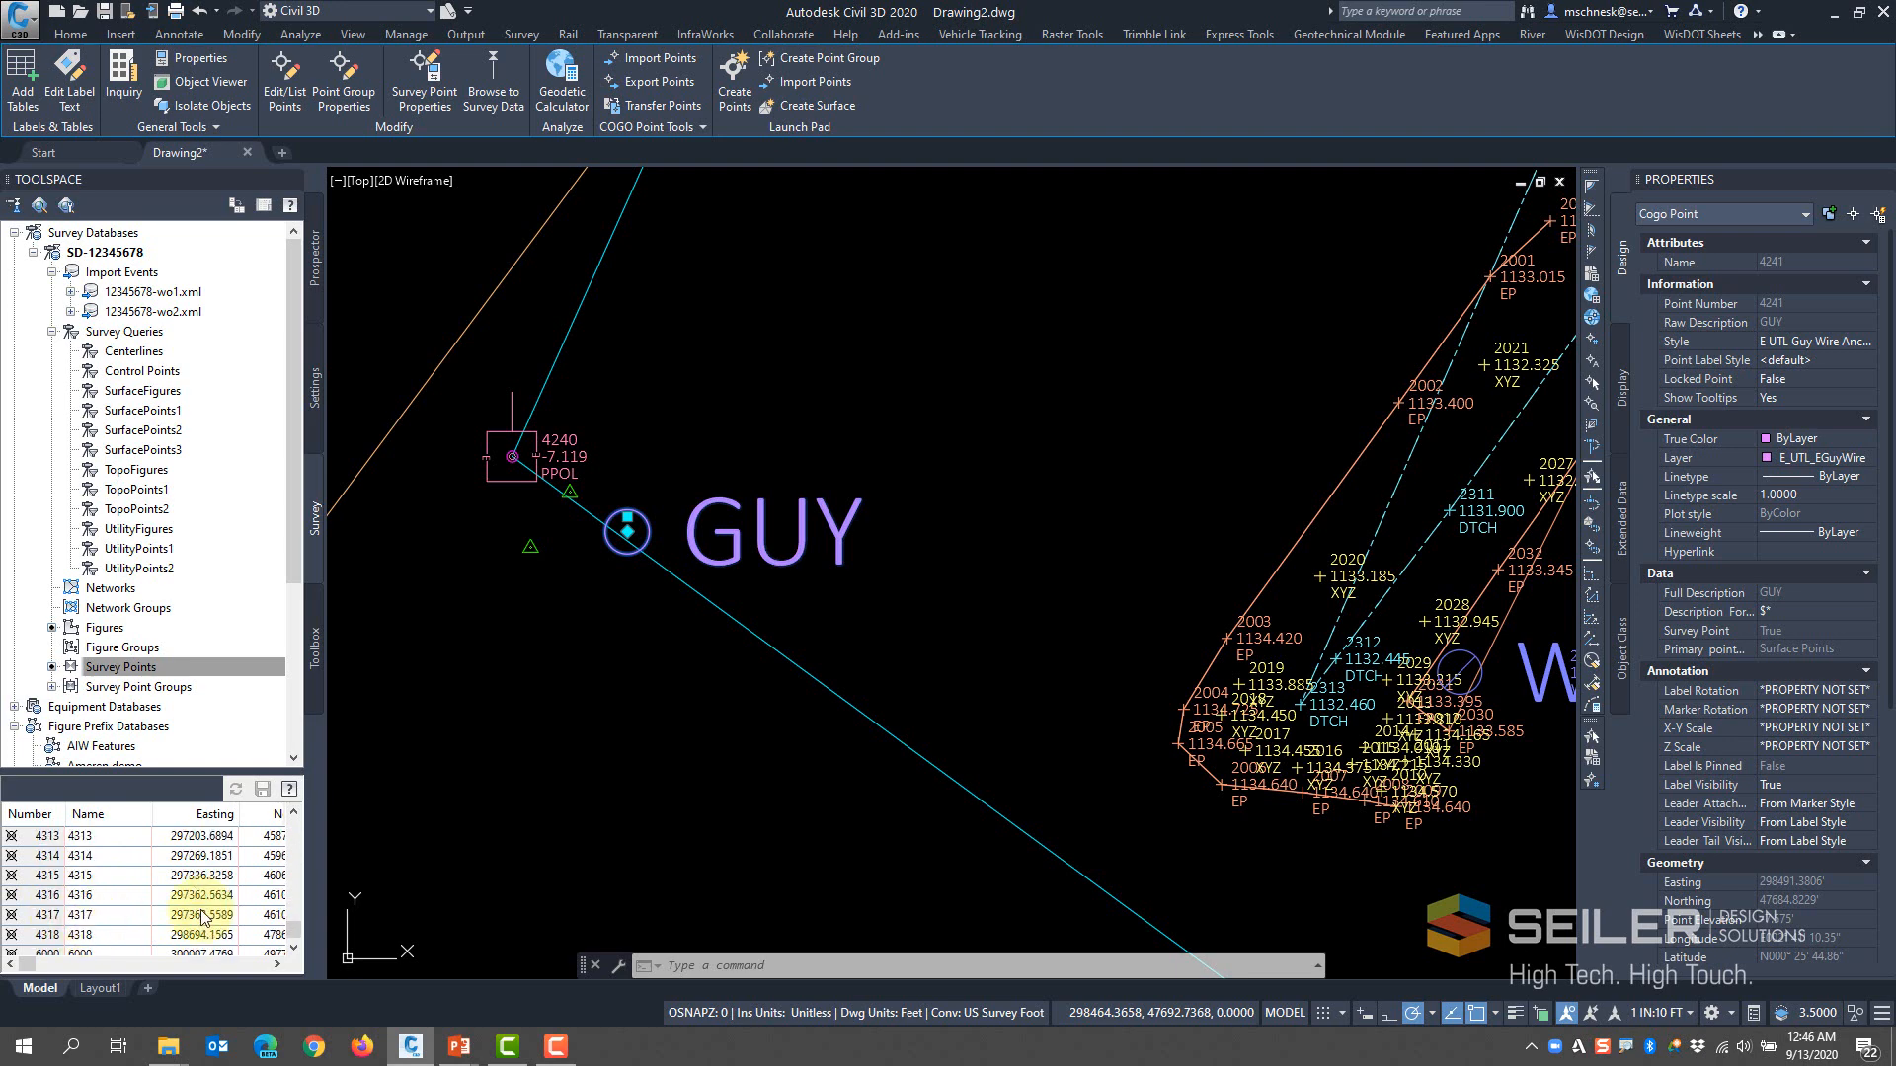
pyautogui.moveTo(293, 884); pyautogui.dragTo(294, 915)
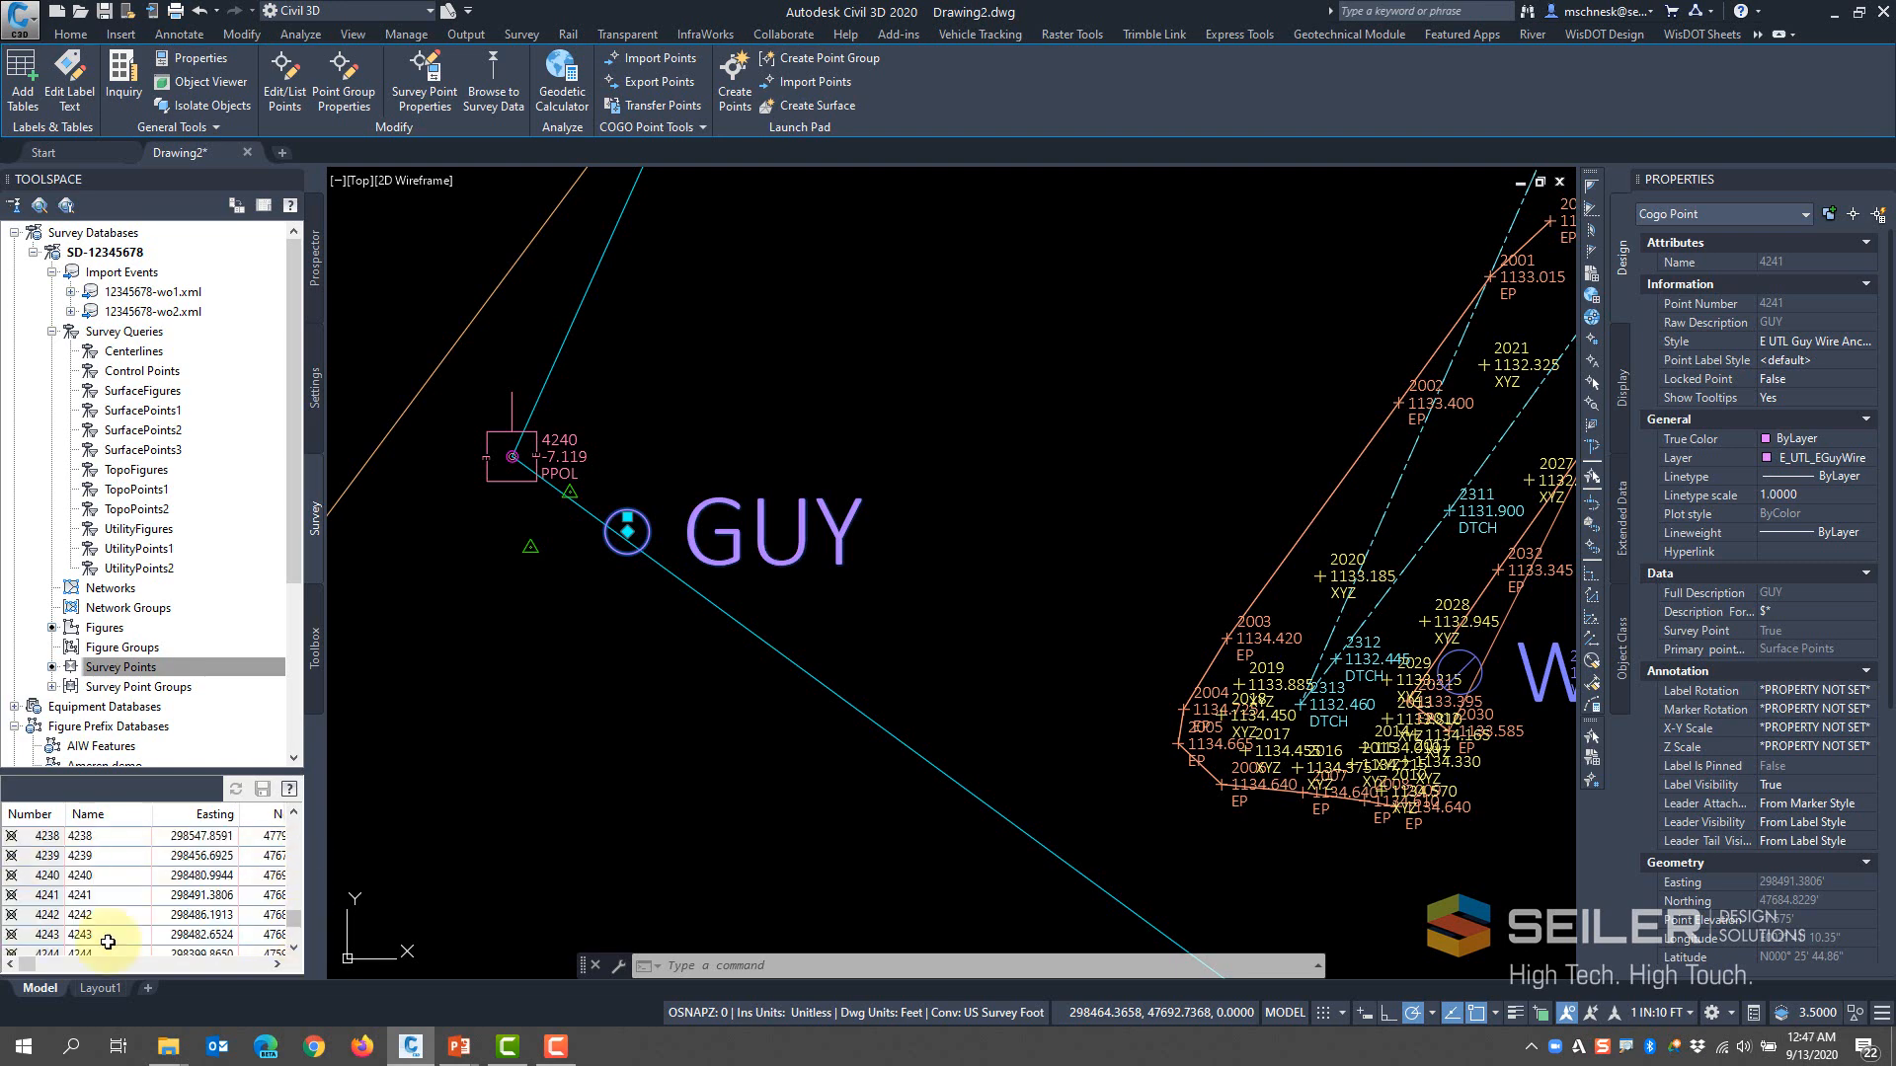
pyautogui.click(212, 896)
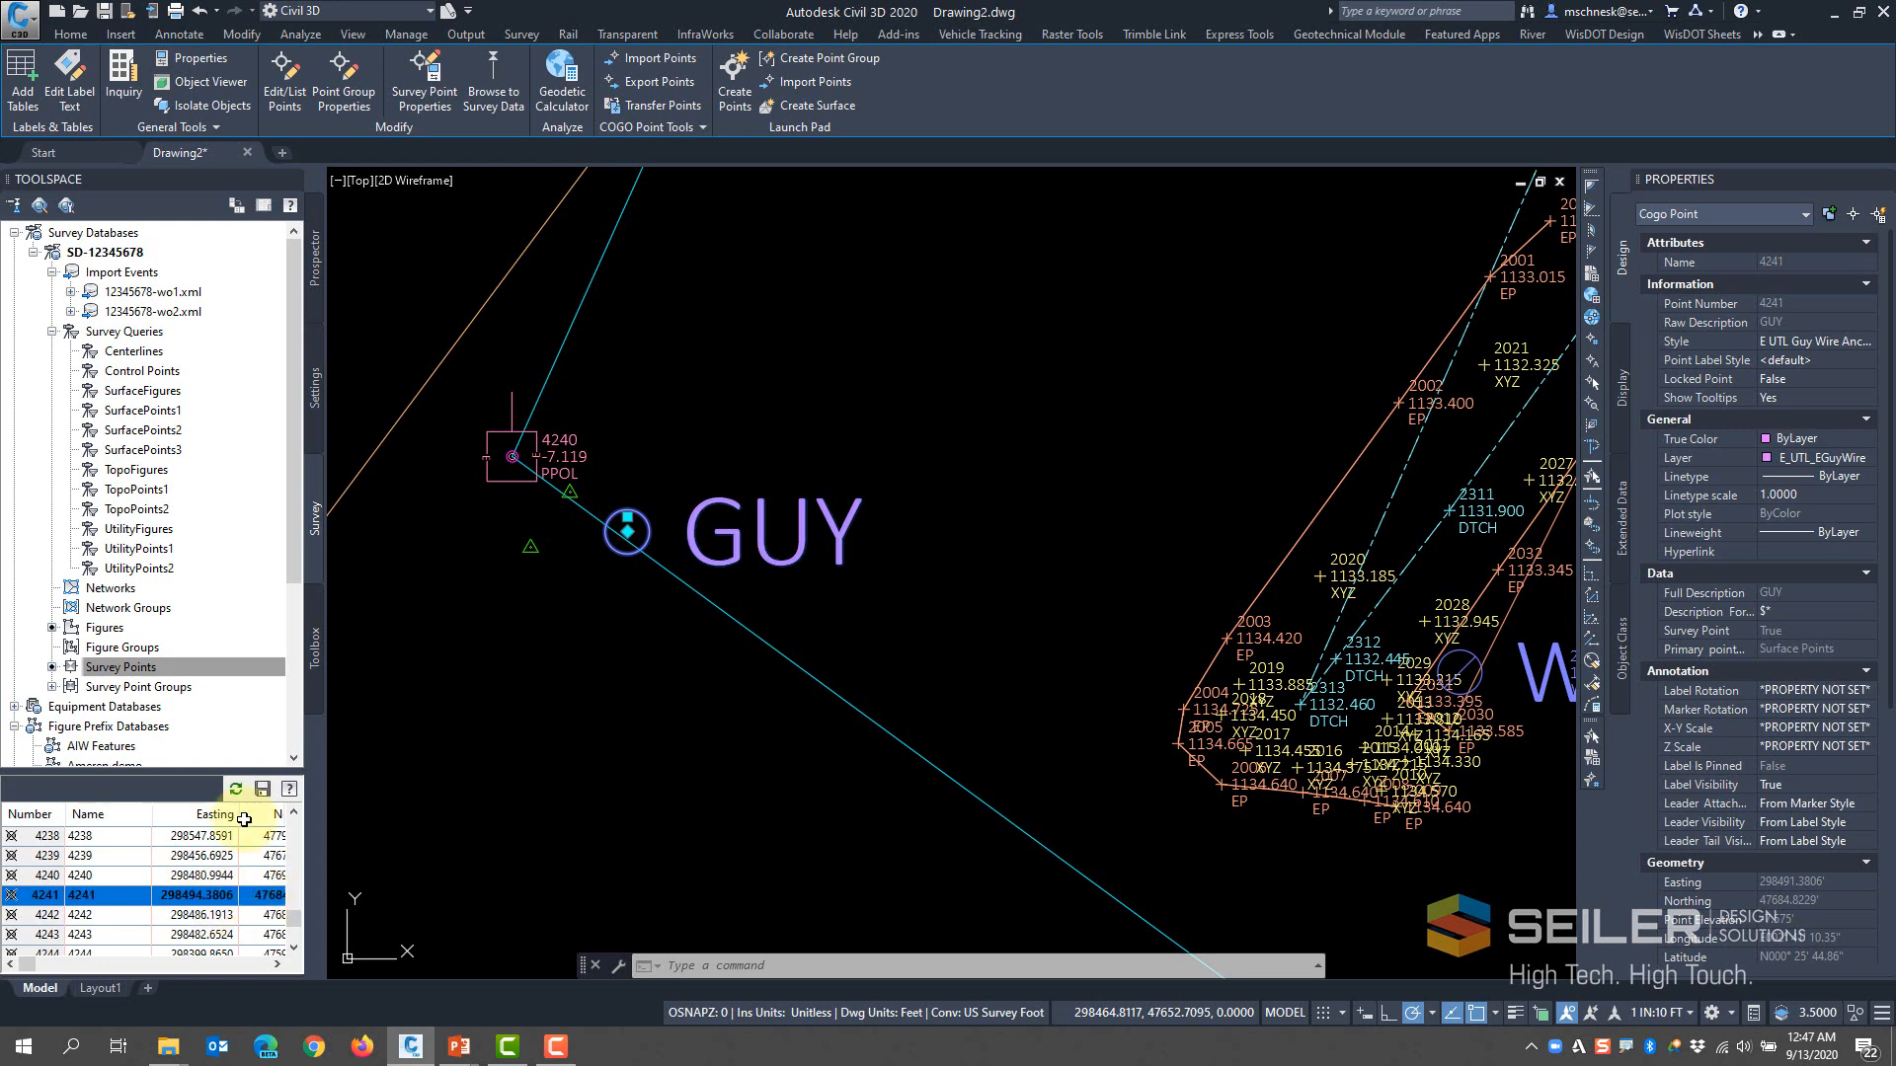
pyautogui.click(262, 789)
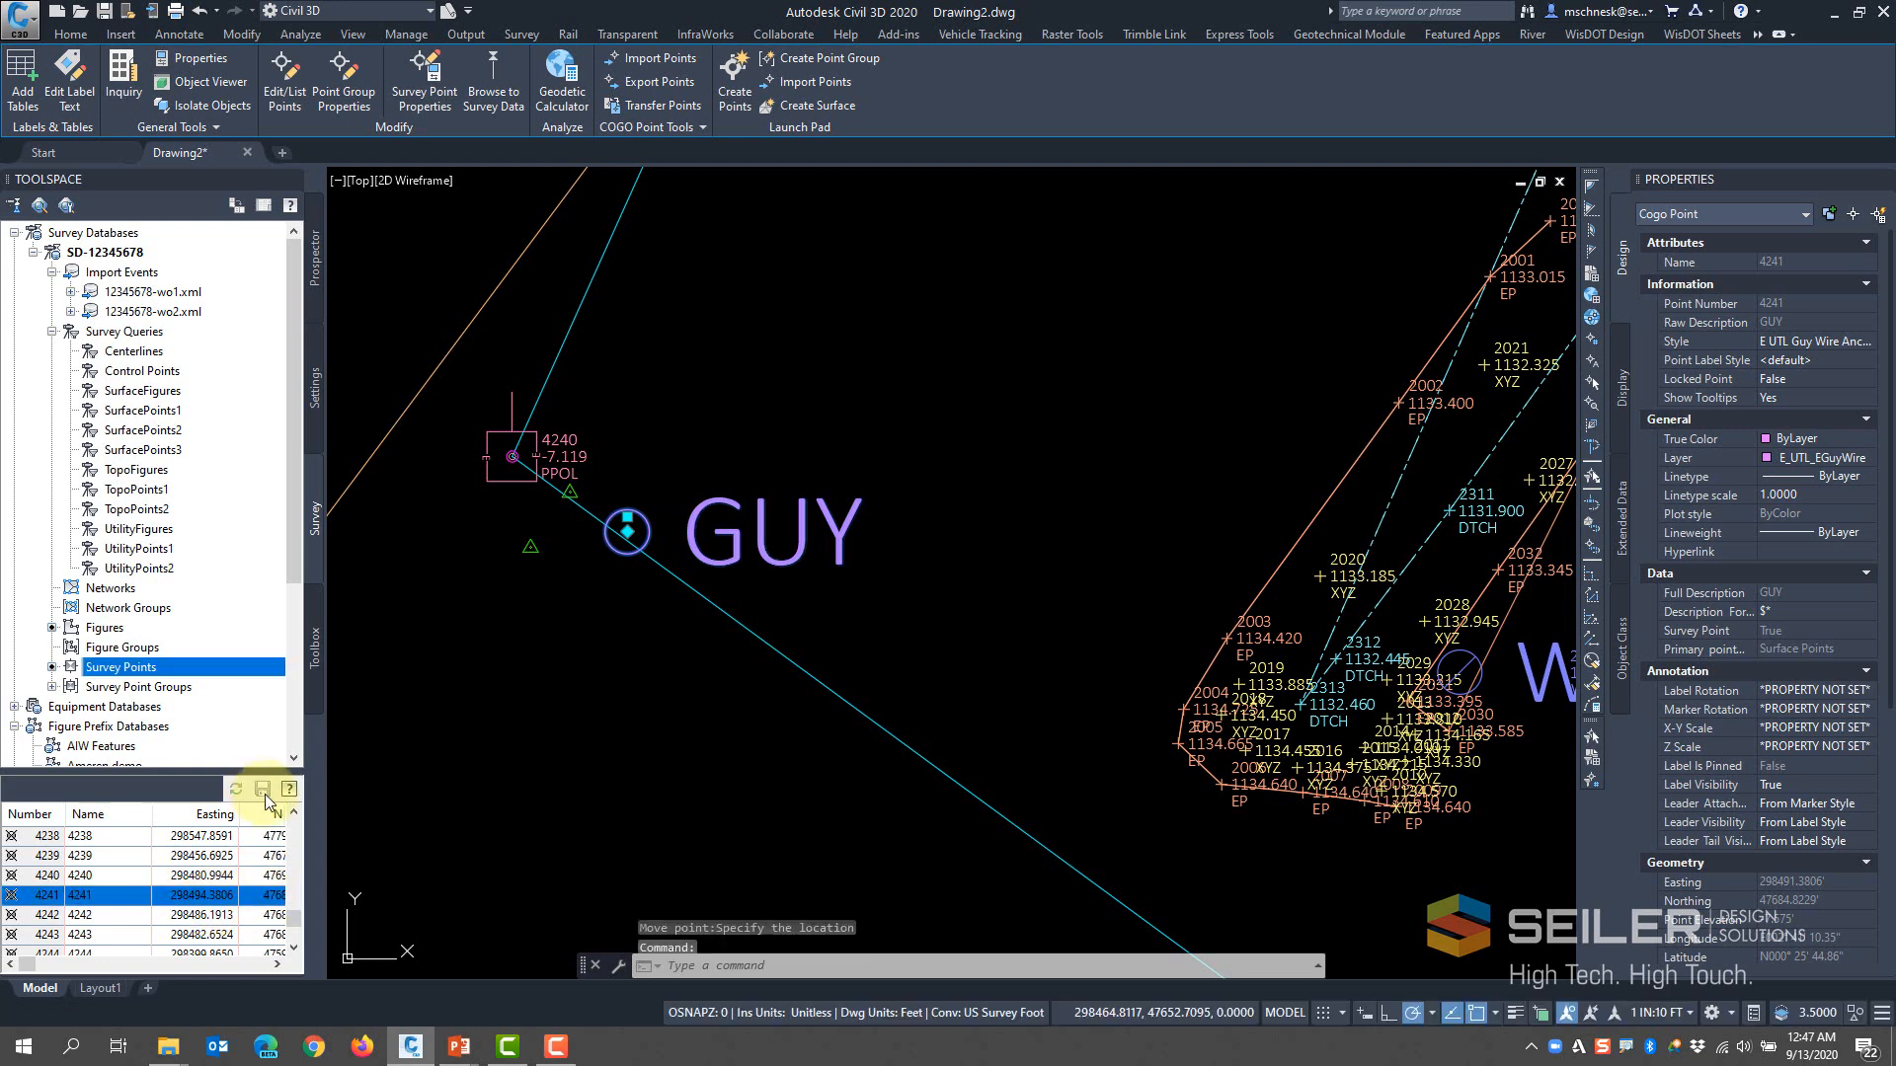
# Update survey point 4241 and insert it into the drawing at its edited position
pyautogui.rightClick(36, 901)
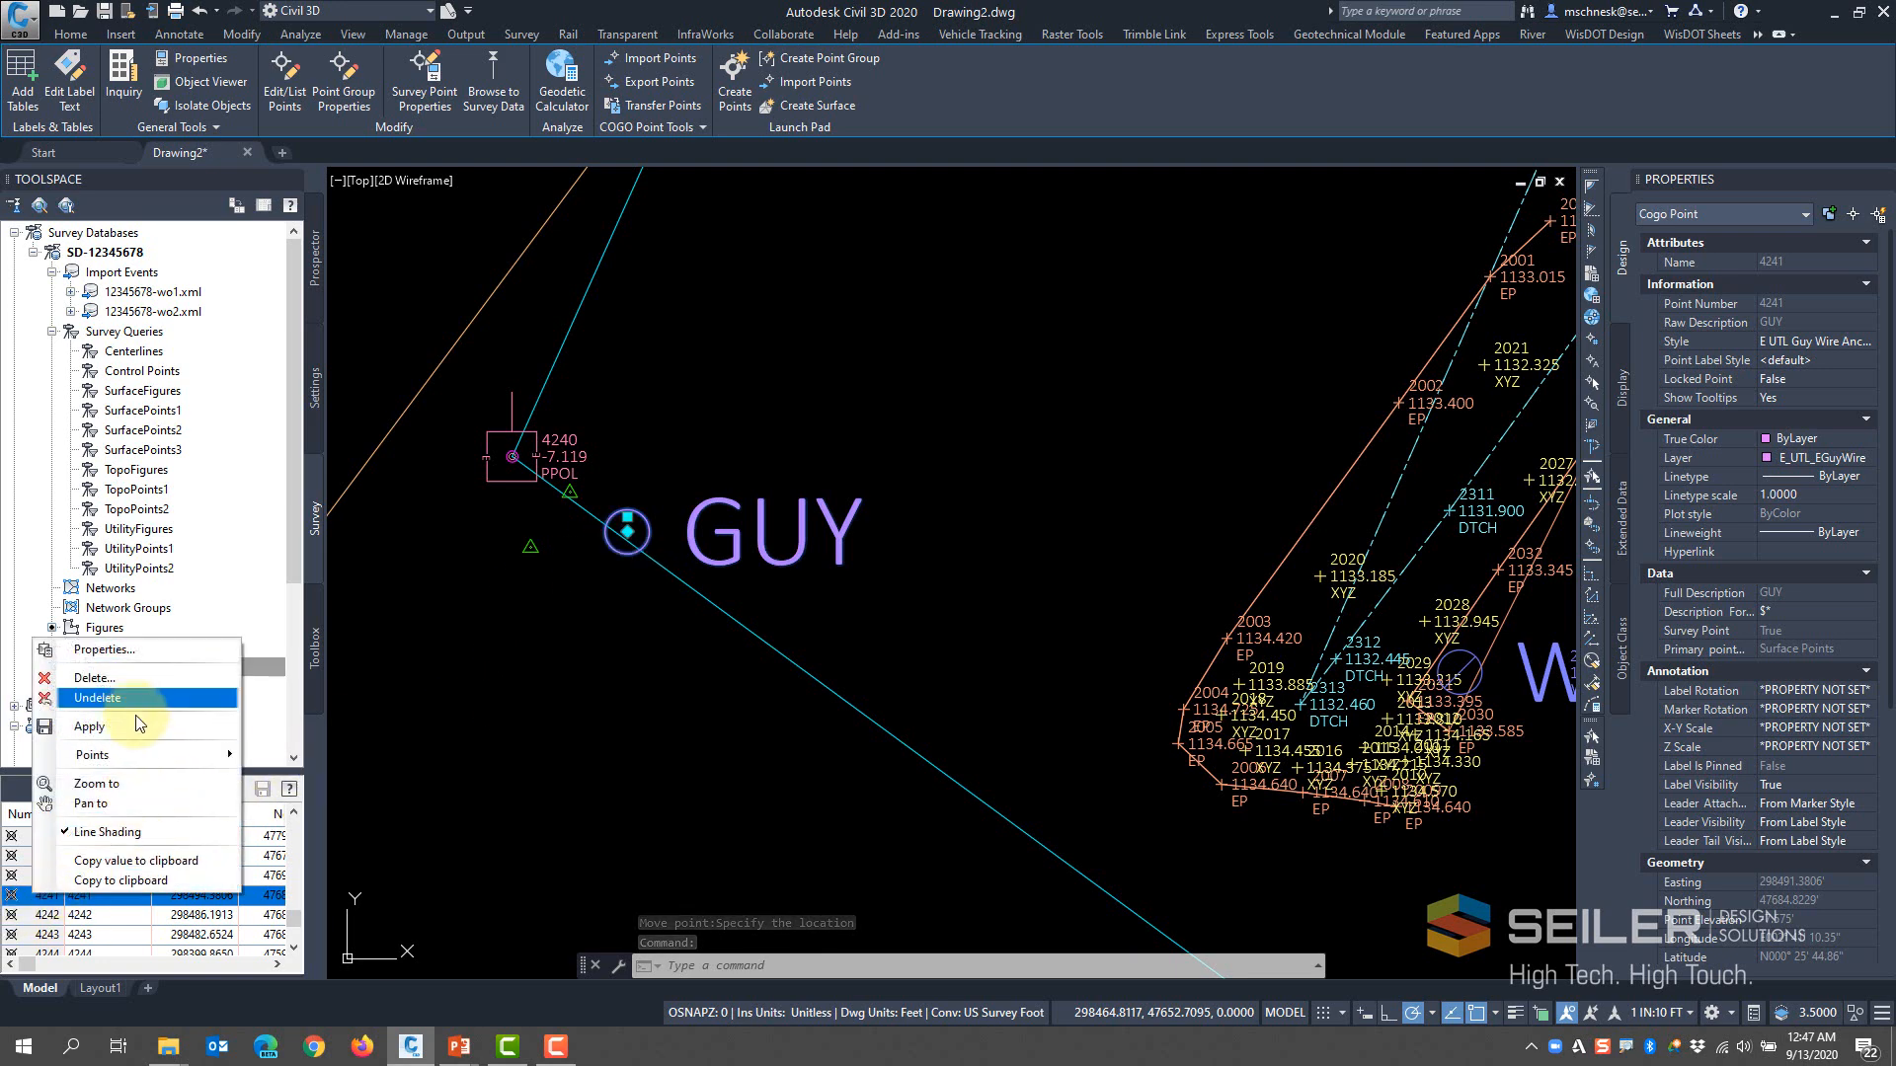
pyautogui.moveTo(138, 752)
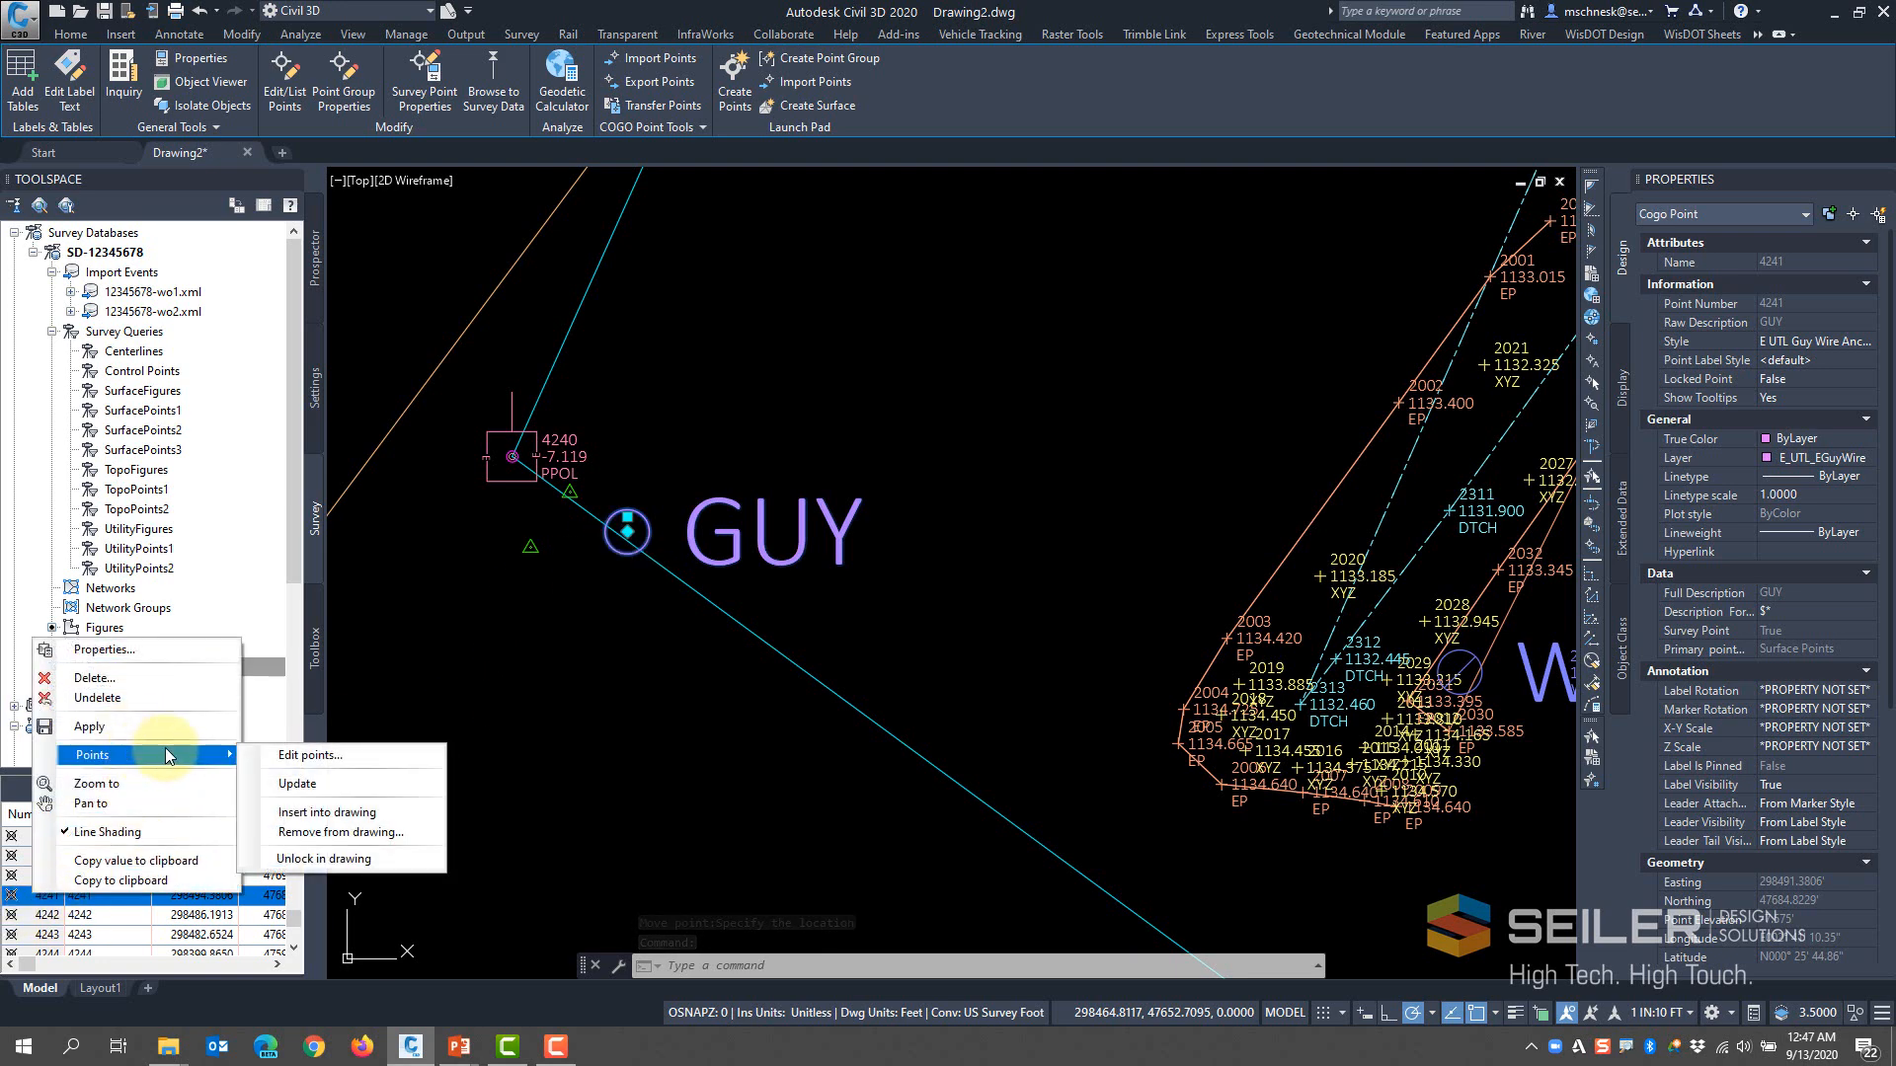
pyautogui.click(273, 786)
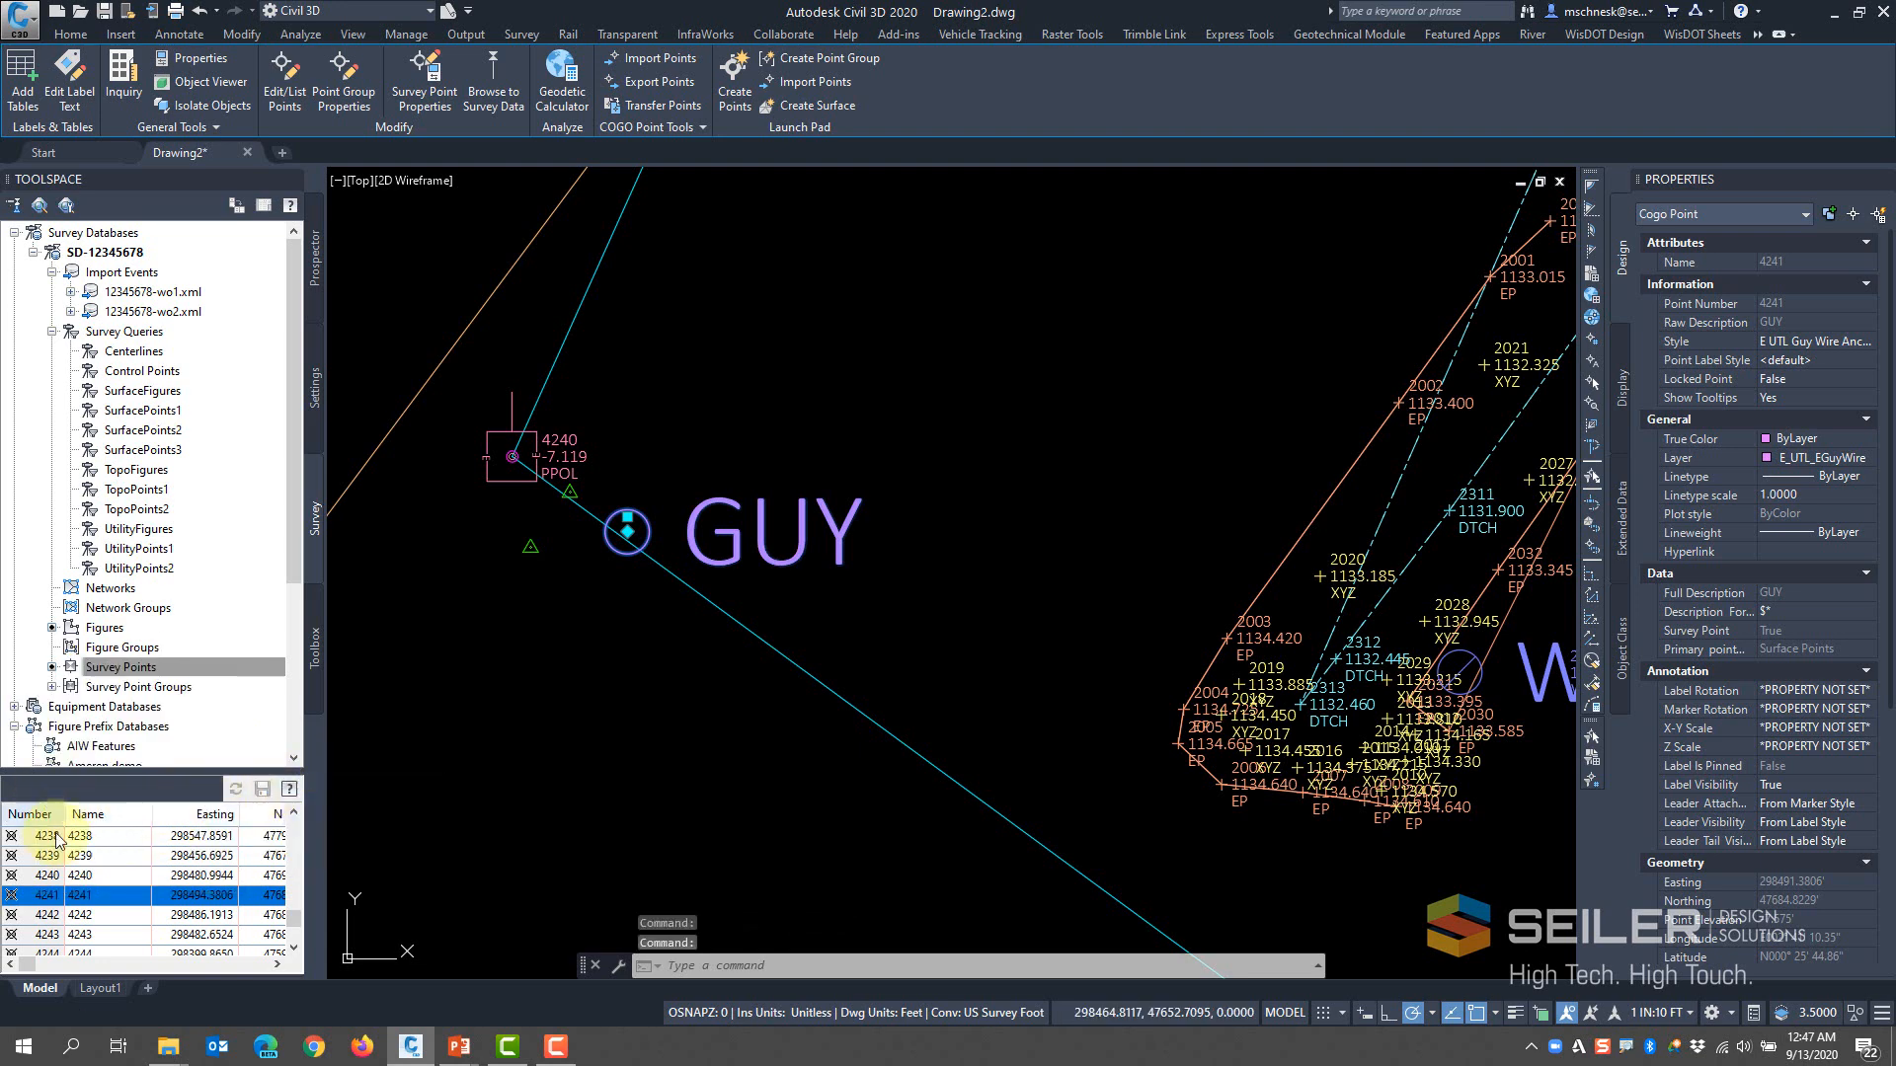
pyautogui.rightClick(40, 901)
pyautogui.moveTo(148, 754)
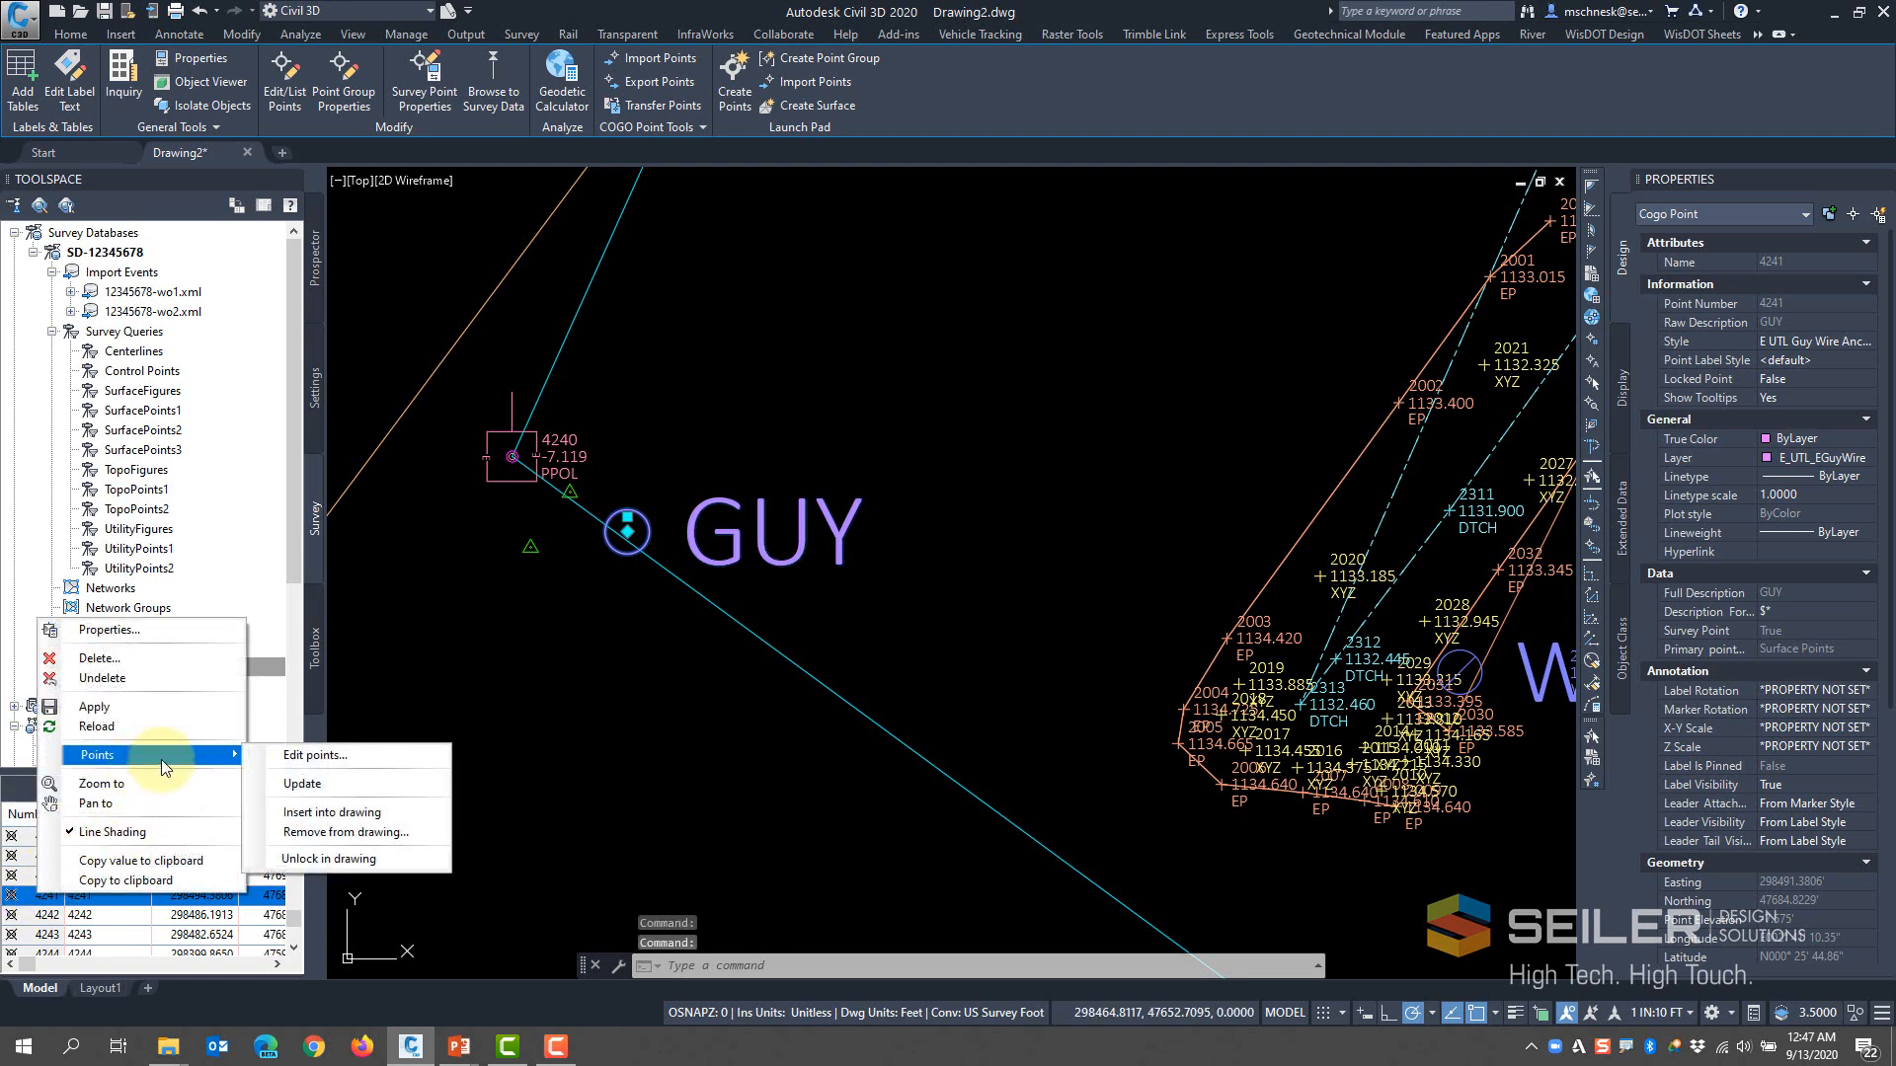
pyautogui.click(289, 811)
pyautogui.scroll(4, 553, 513)
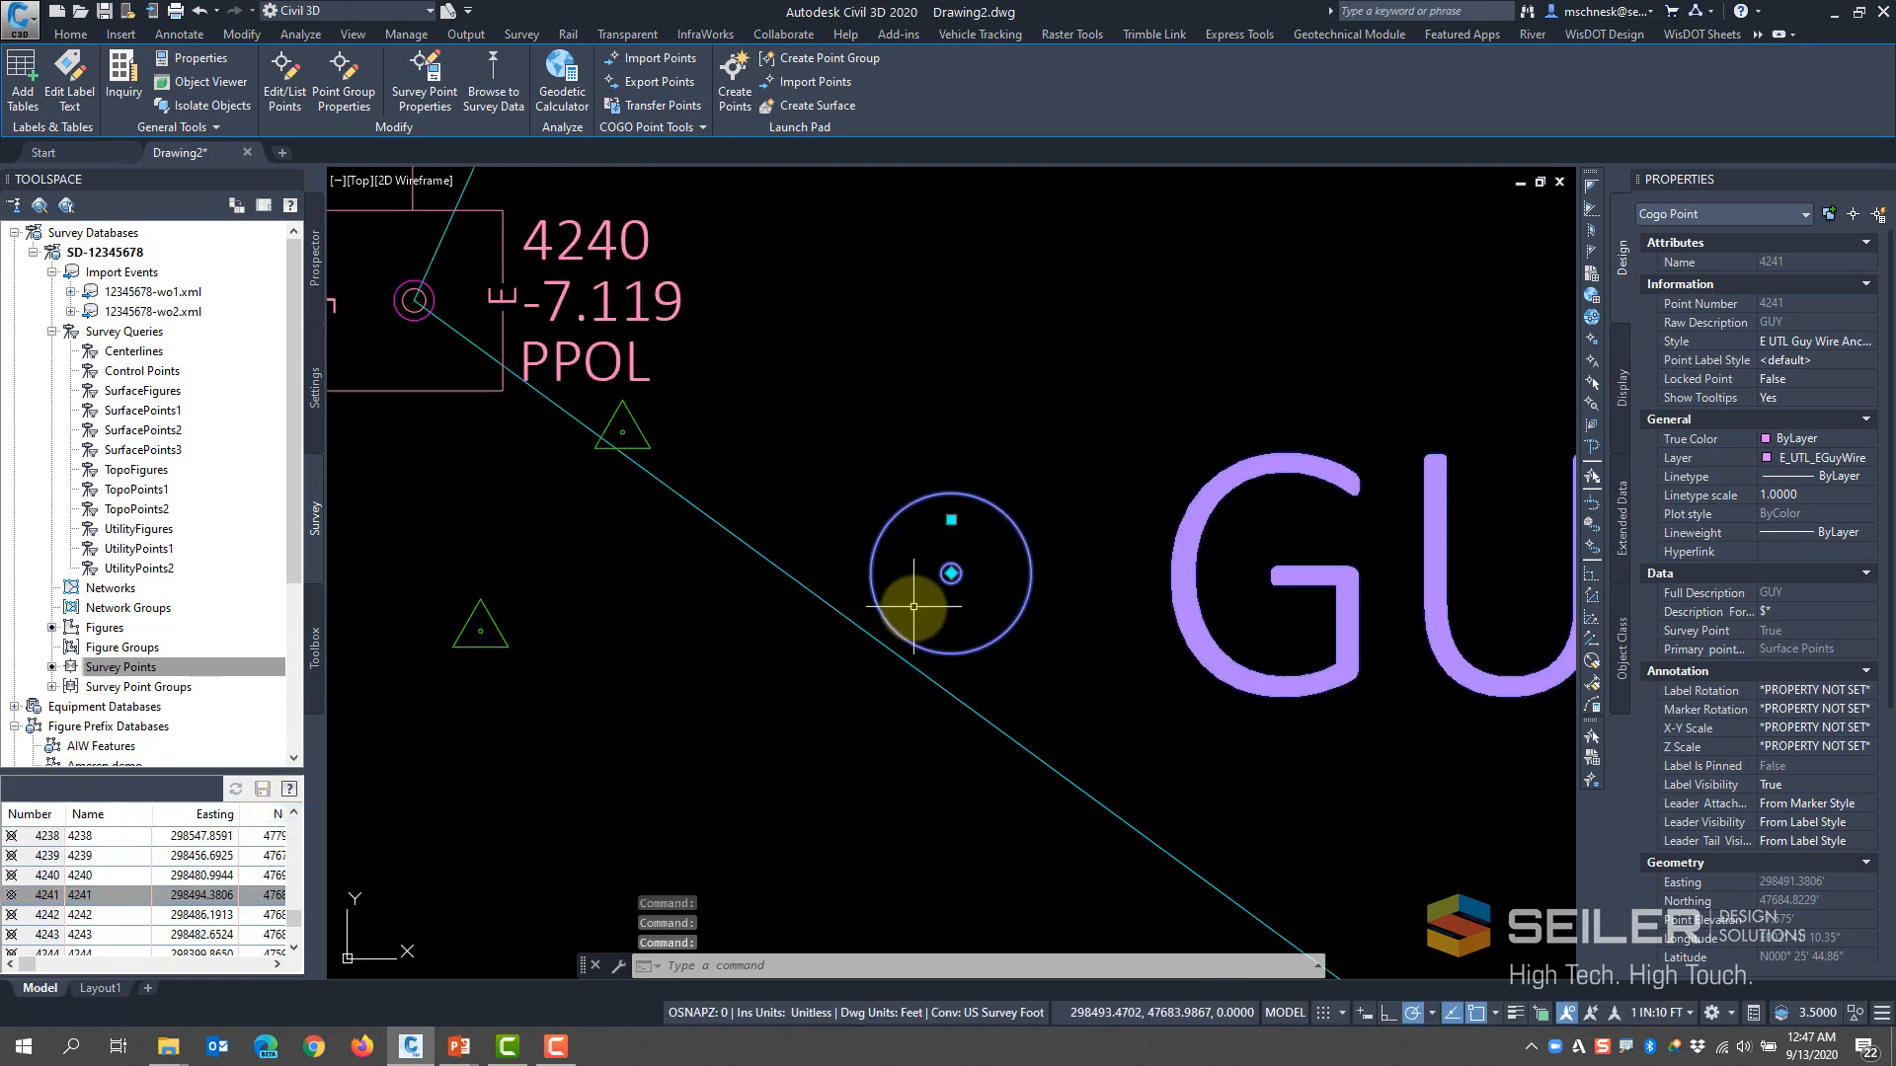
# Deselect point 4241, view the surrounding survey lines and select the 12345678-wo1.xml import event
pyautogui.scroll(-5, 614, 636)
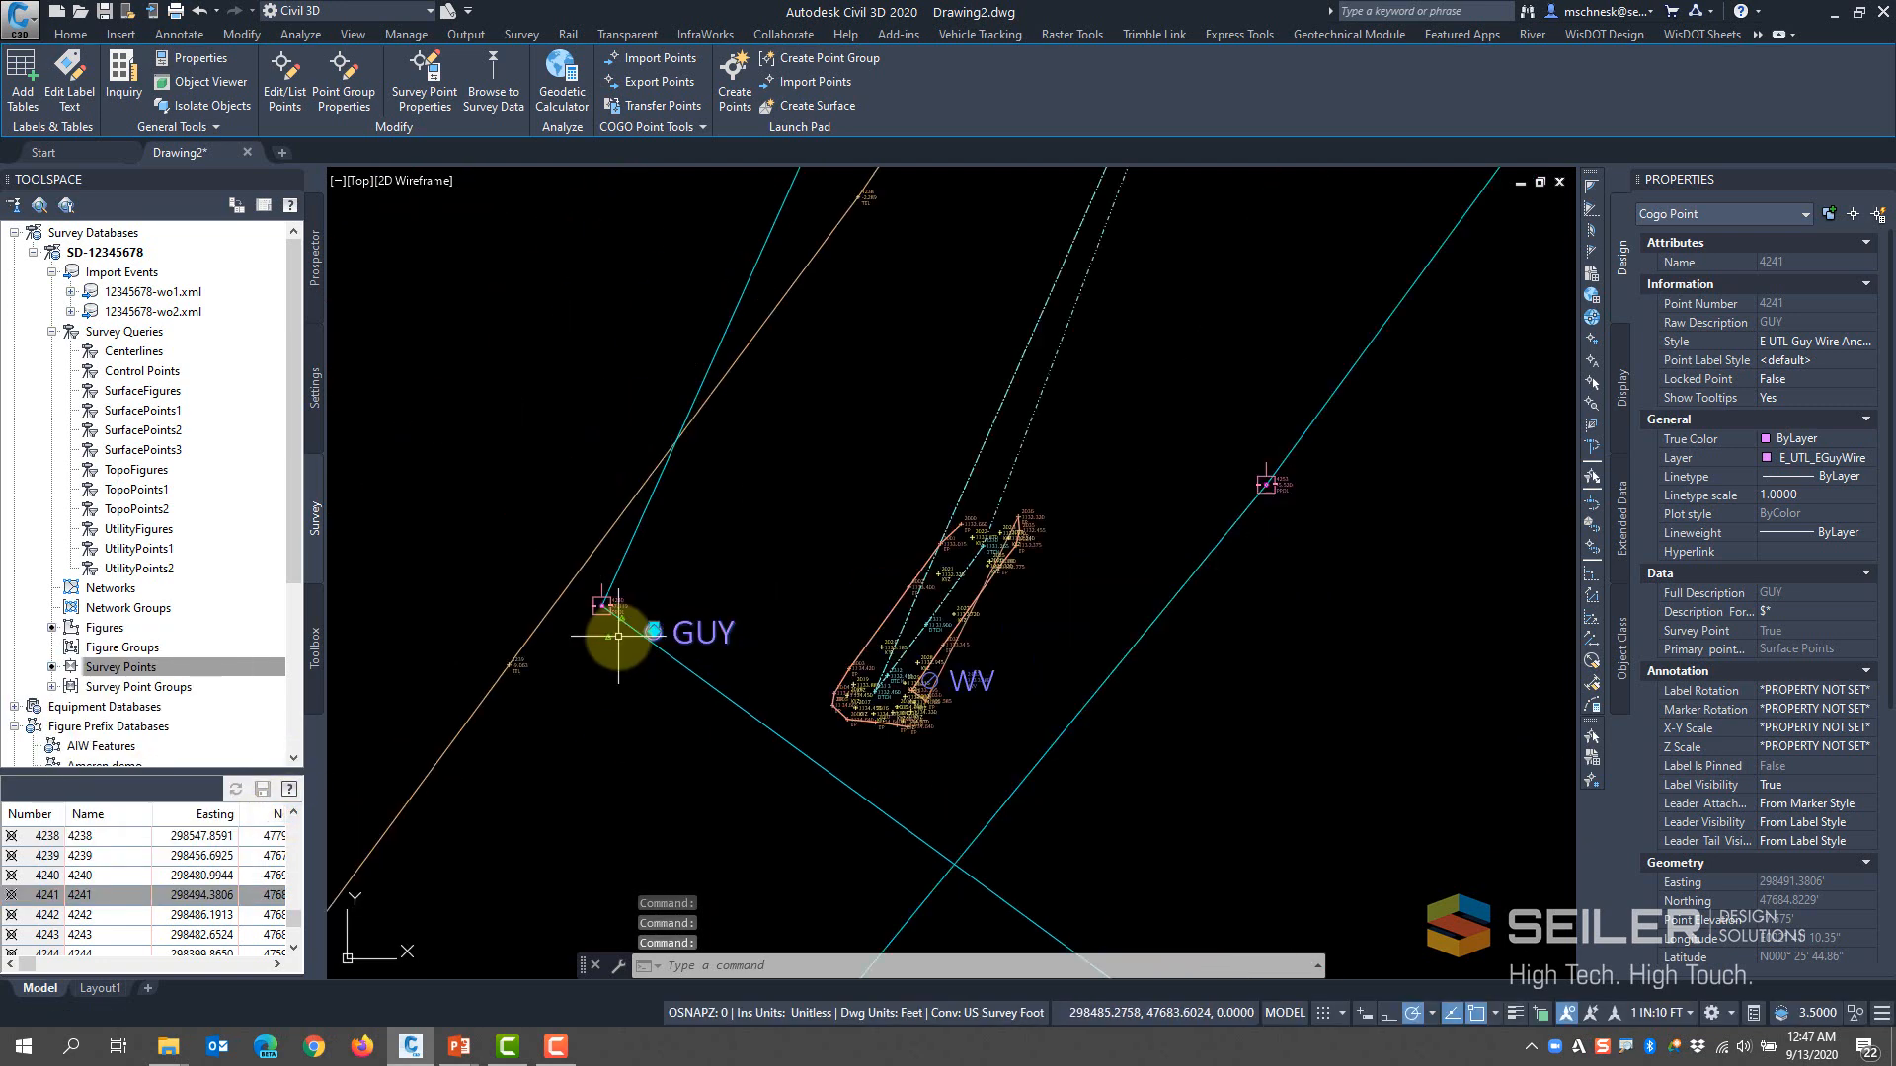
pyautogui.press('Escape')
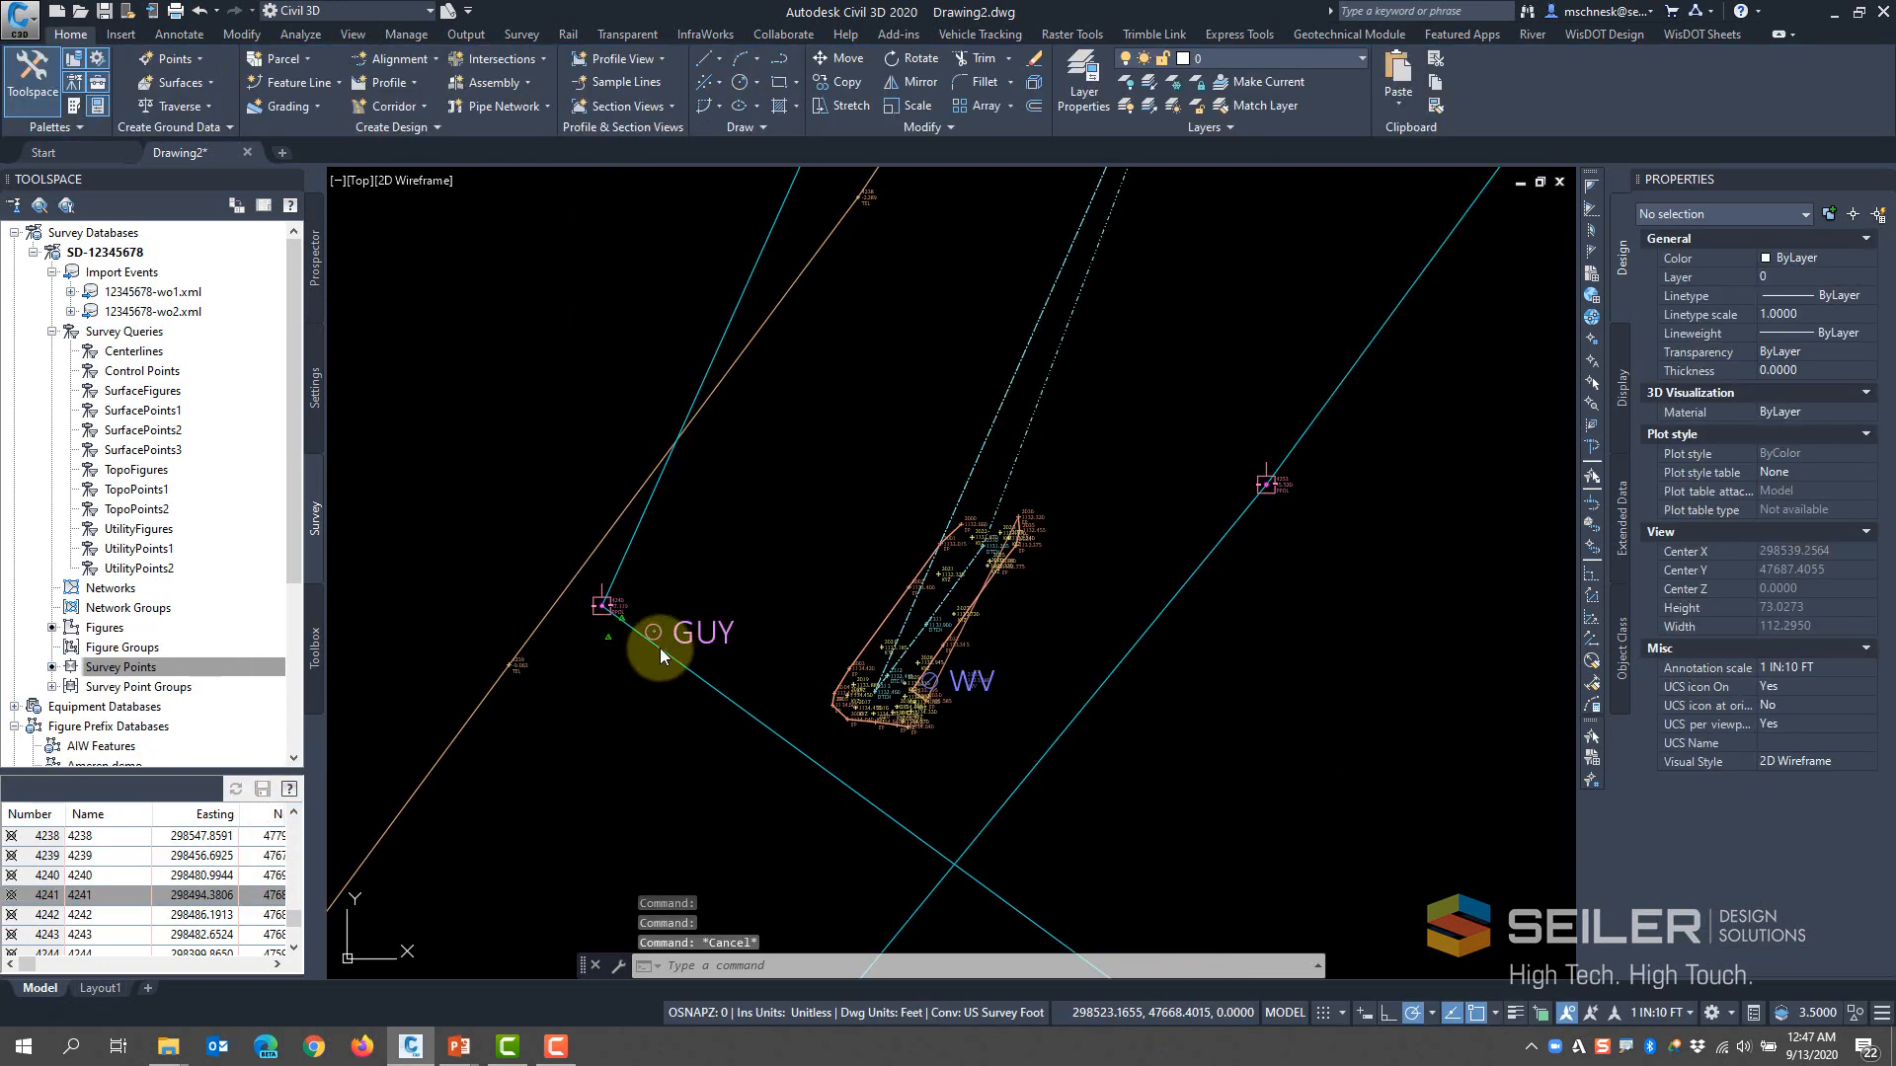
pyautogui.scroll(-8, 618, 636)
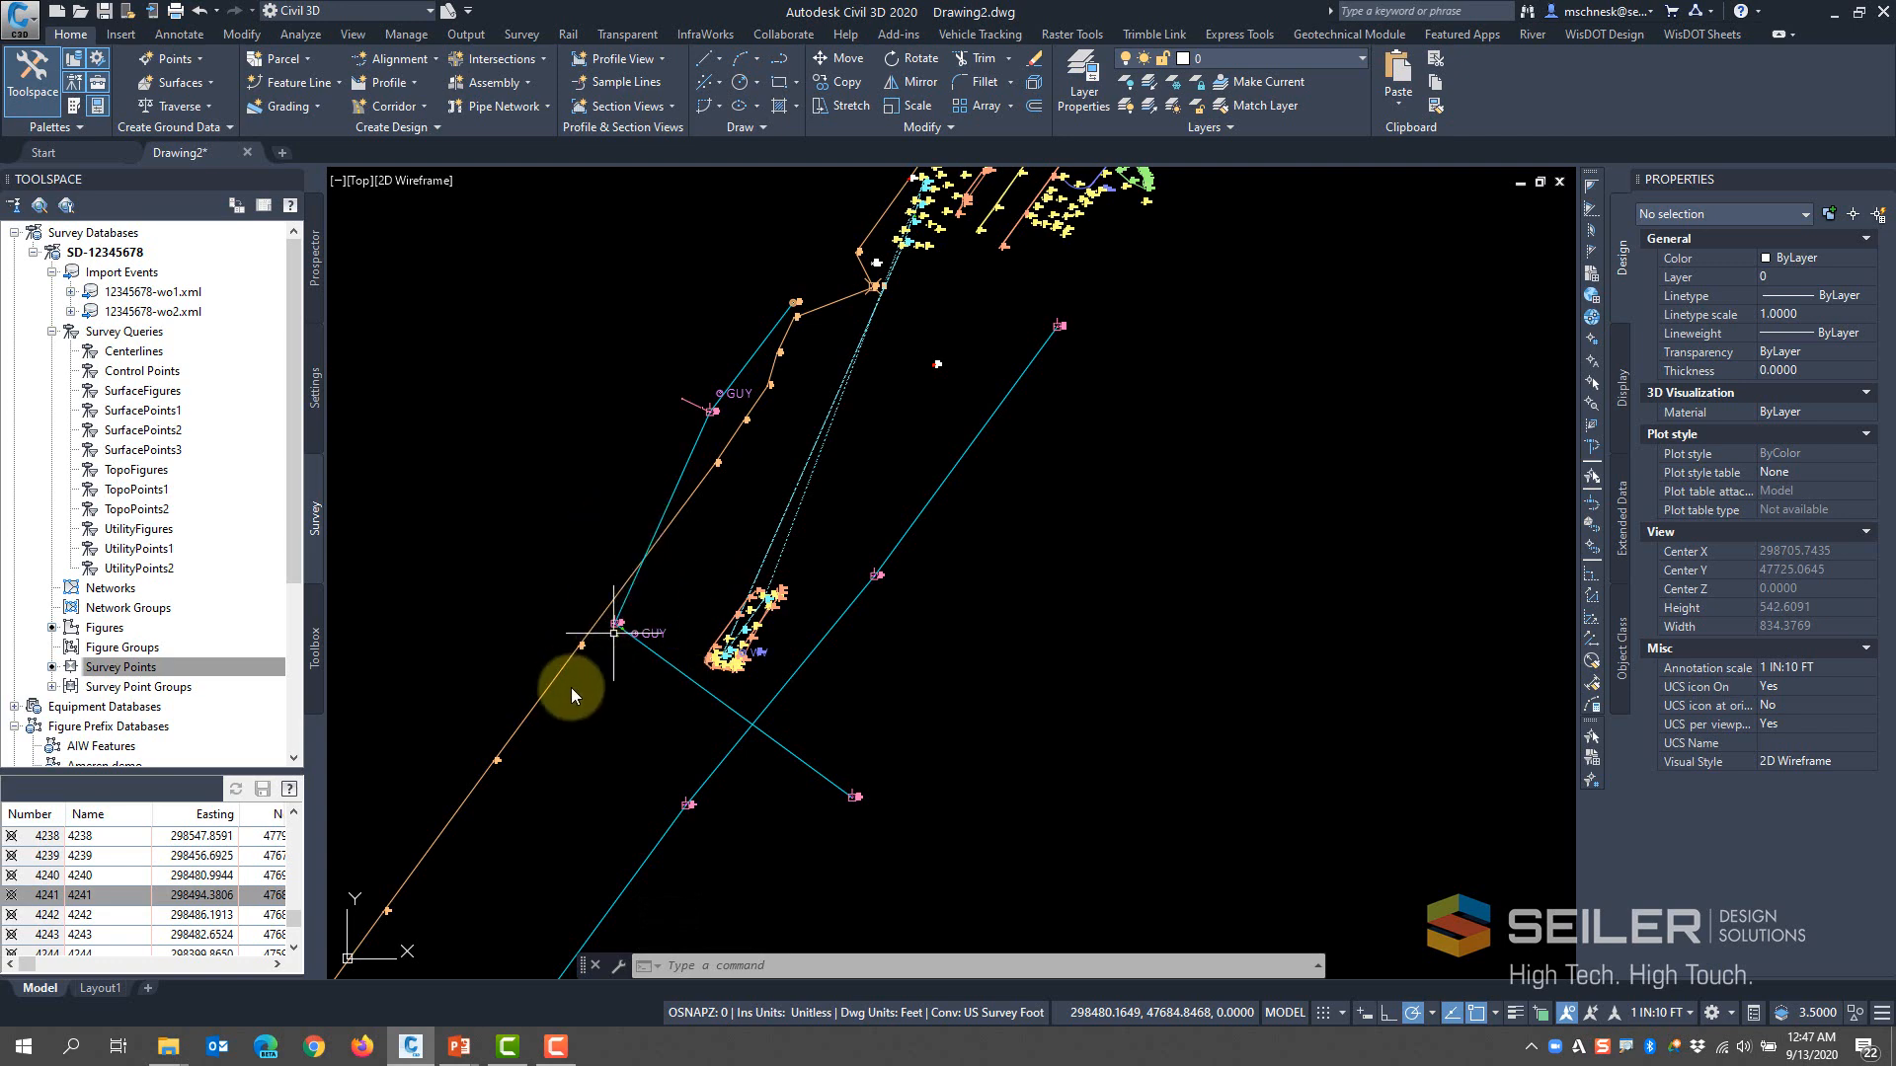
pyautogui.scroll(-4, 571, 686)
pyautogui.scroll(2, 593, 703)
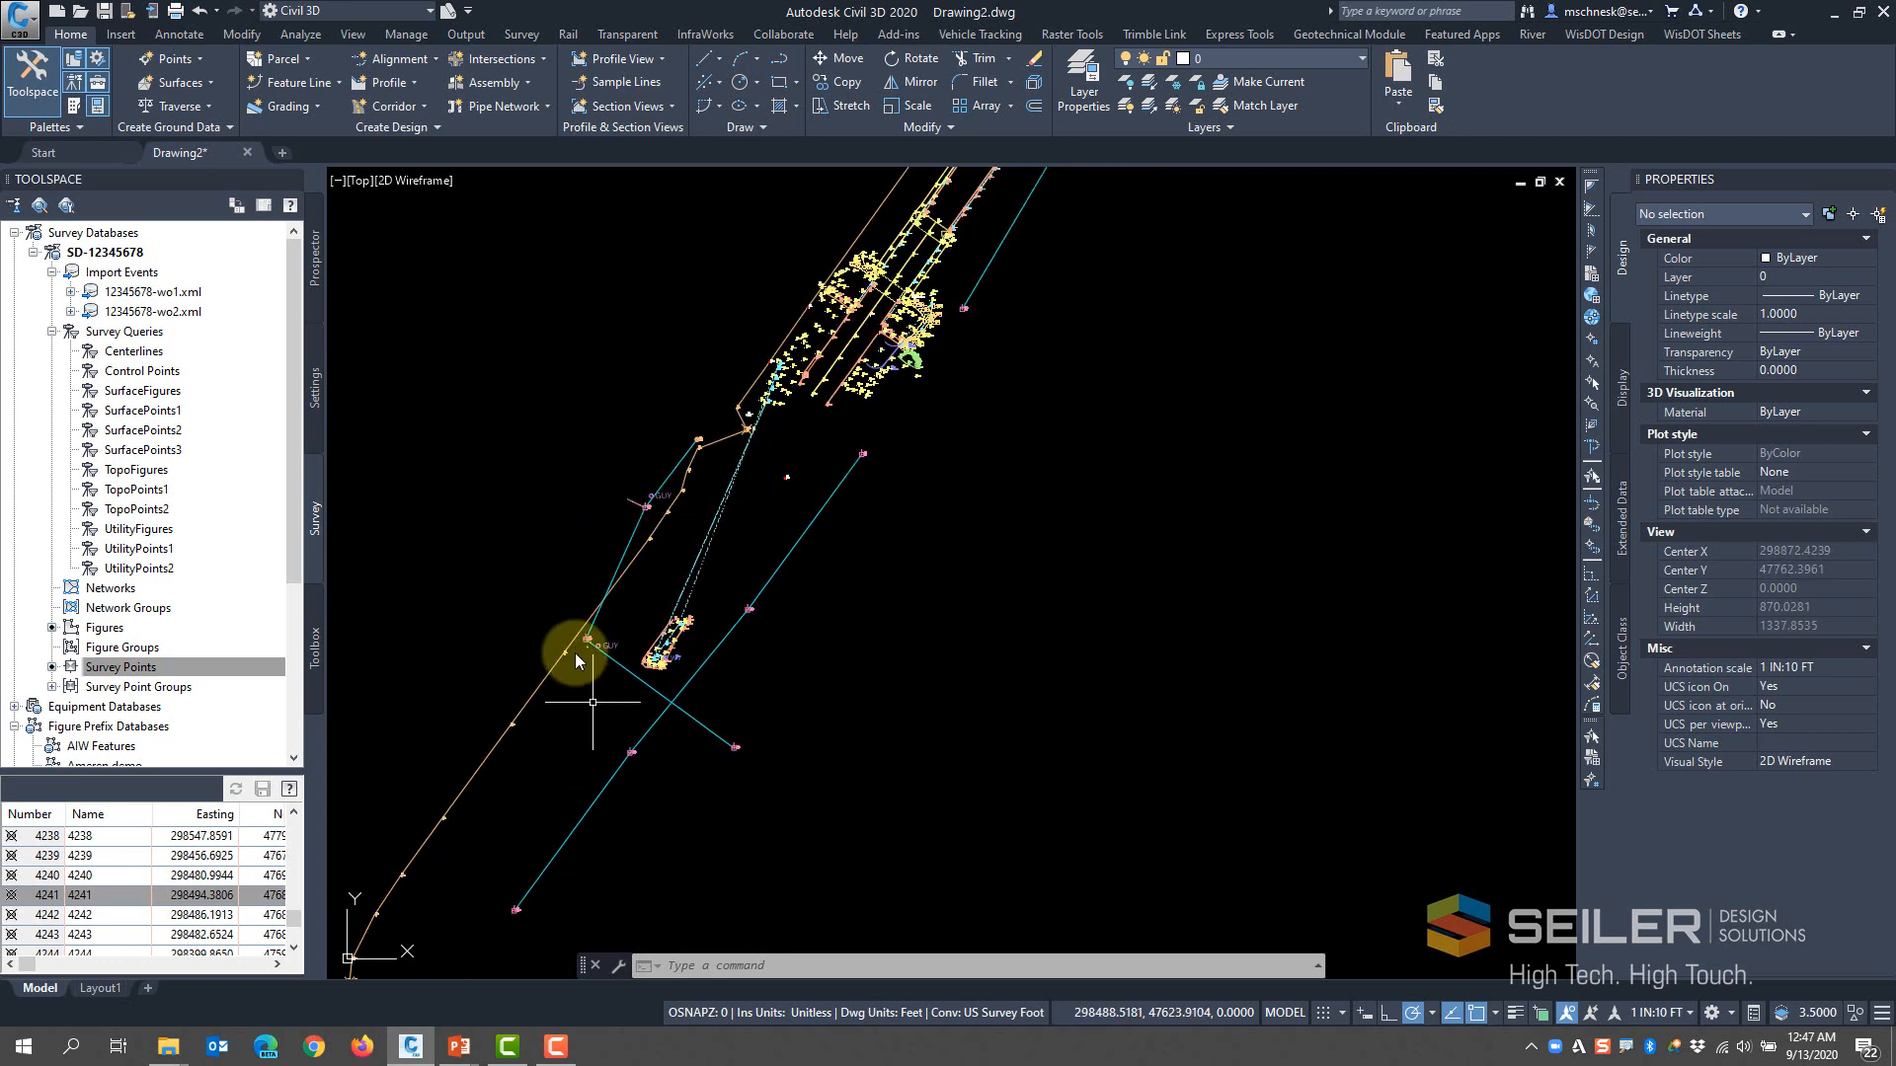
pyautogui.click(145, 311)
pyautogui.click(148, 292)
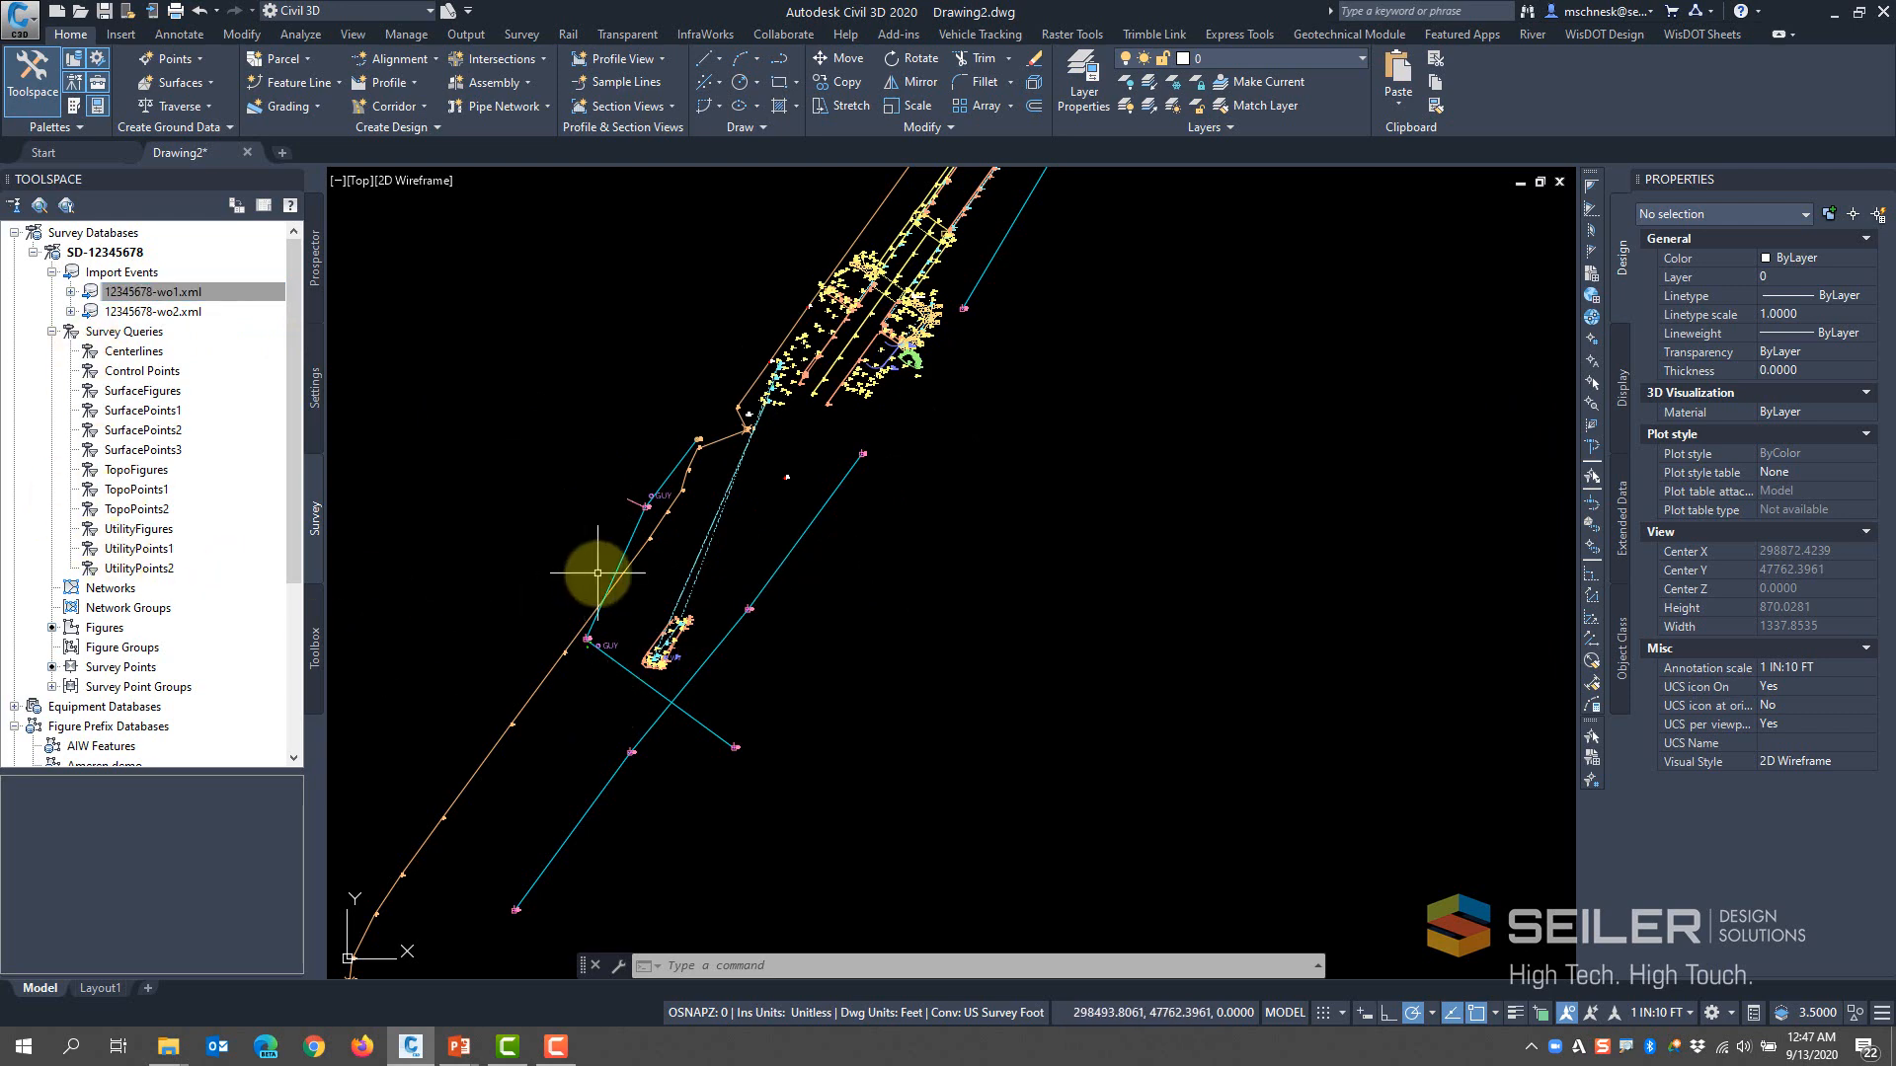
# Select power pole figure PPOL41, east of the small southern point cluster, and open its survey figure properties
pyautogui.scroll(-2, 607, 548)
pyautogui.scroll(2, 688, 588)
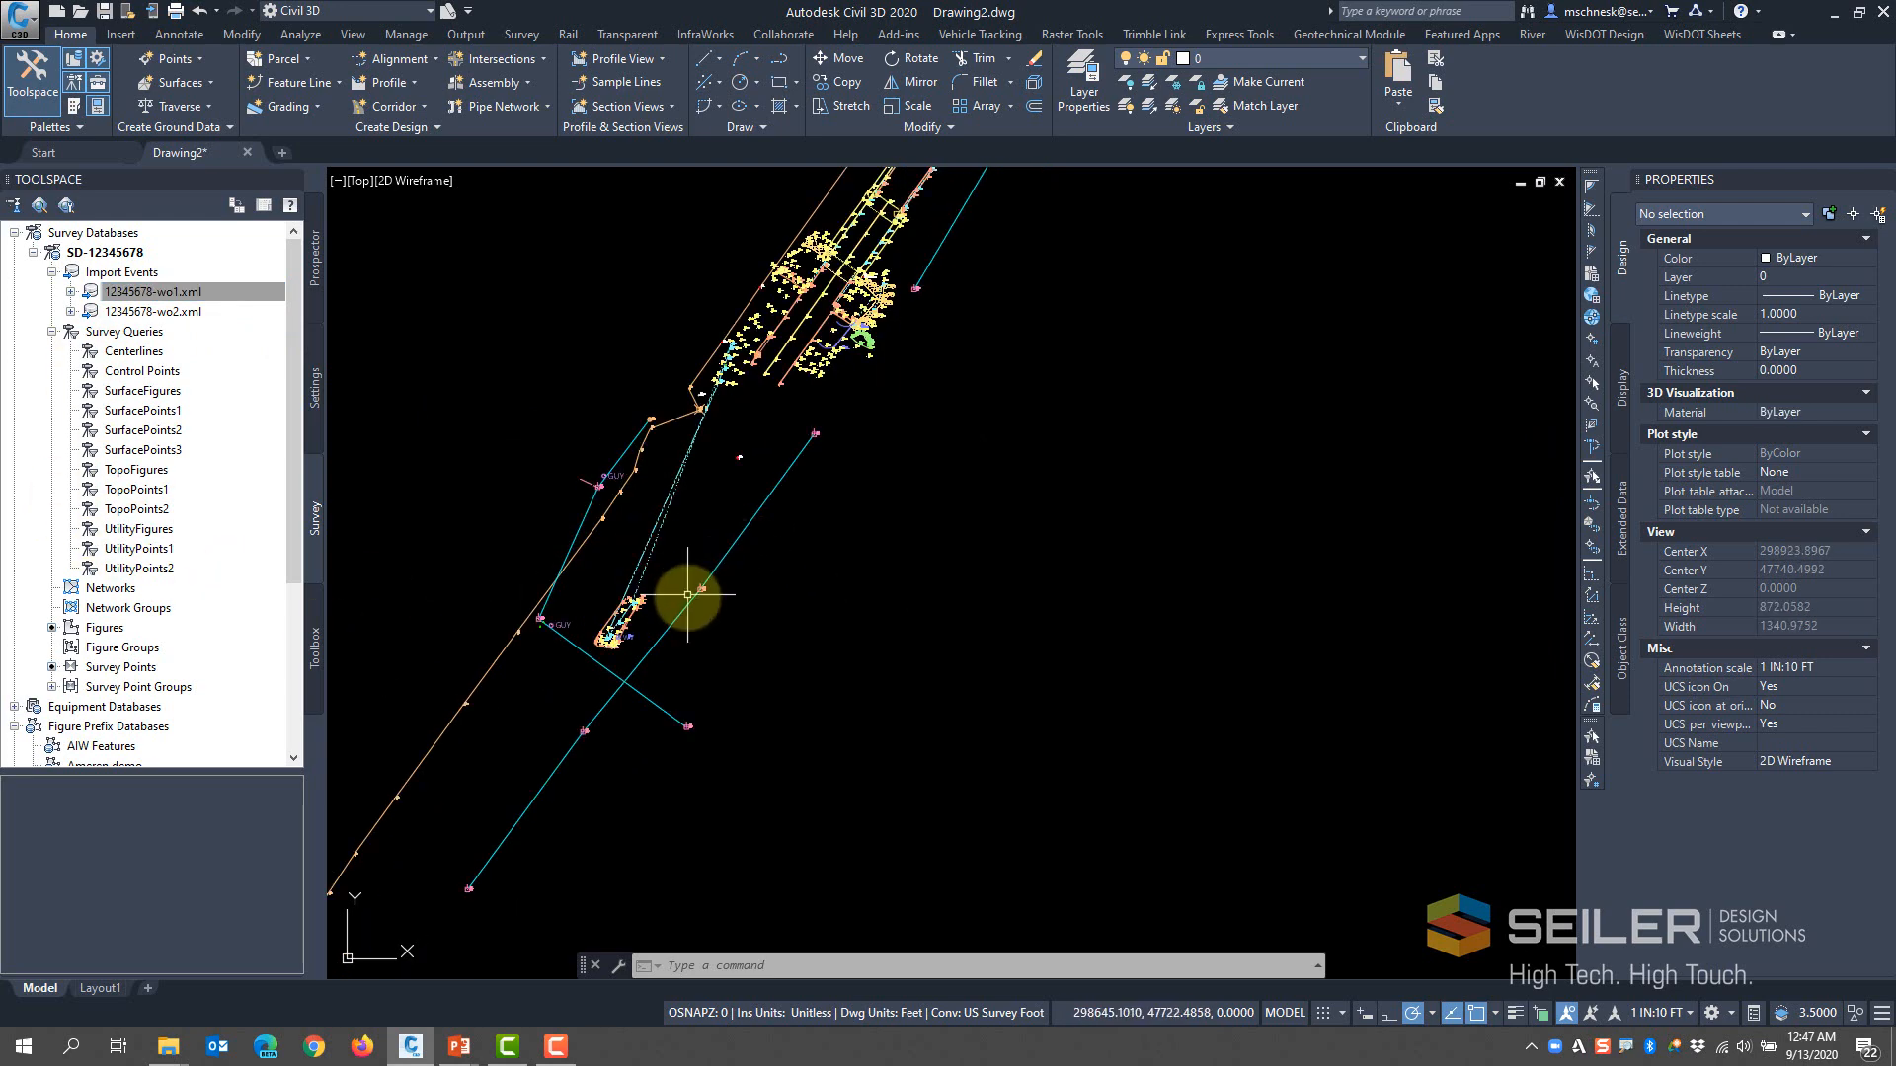
pyautogui.scroll(8, 739, 548)
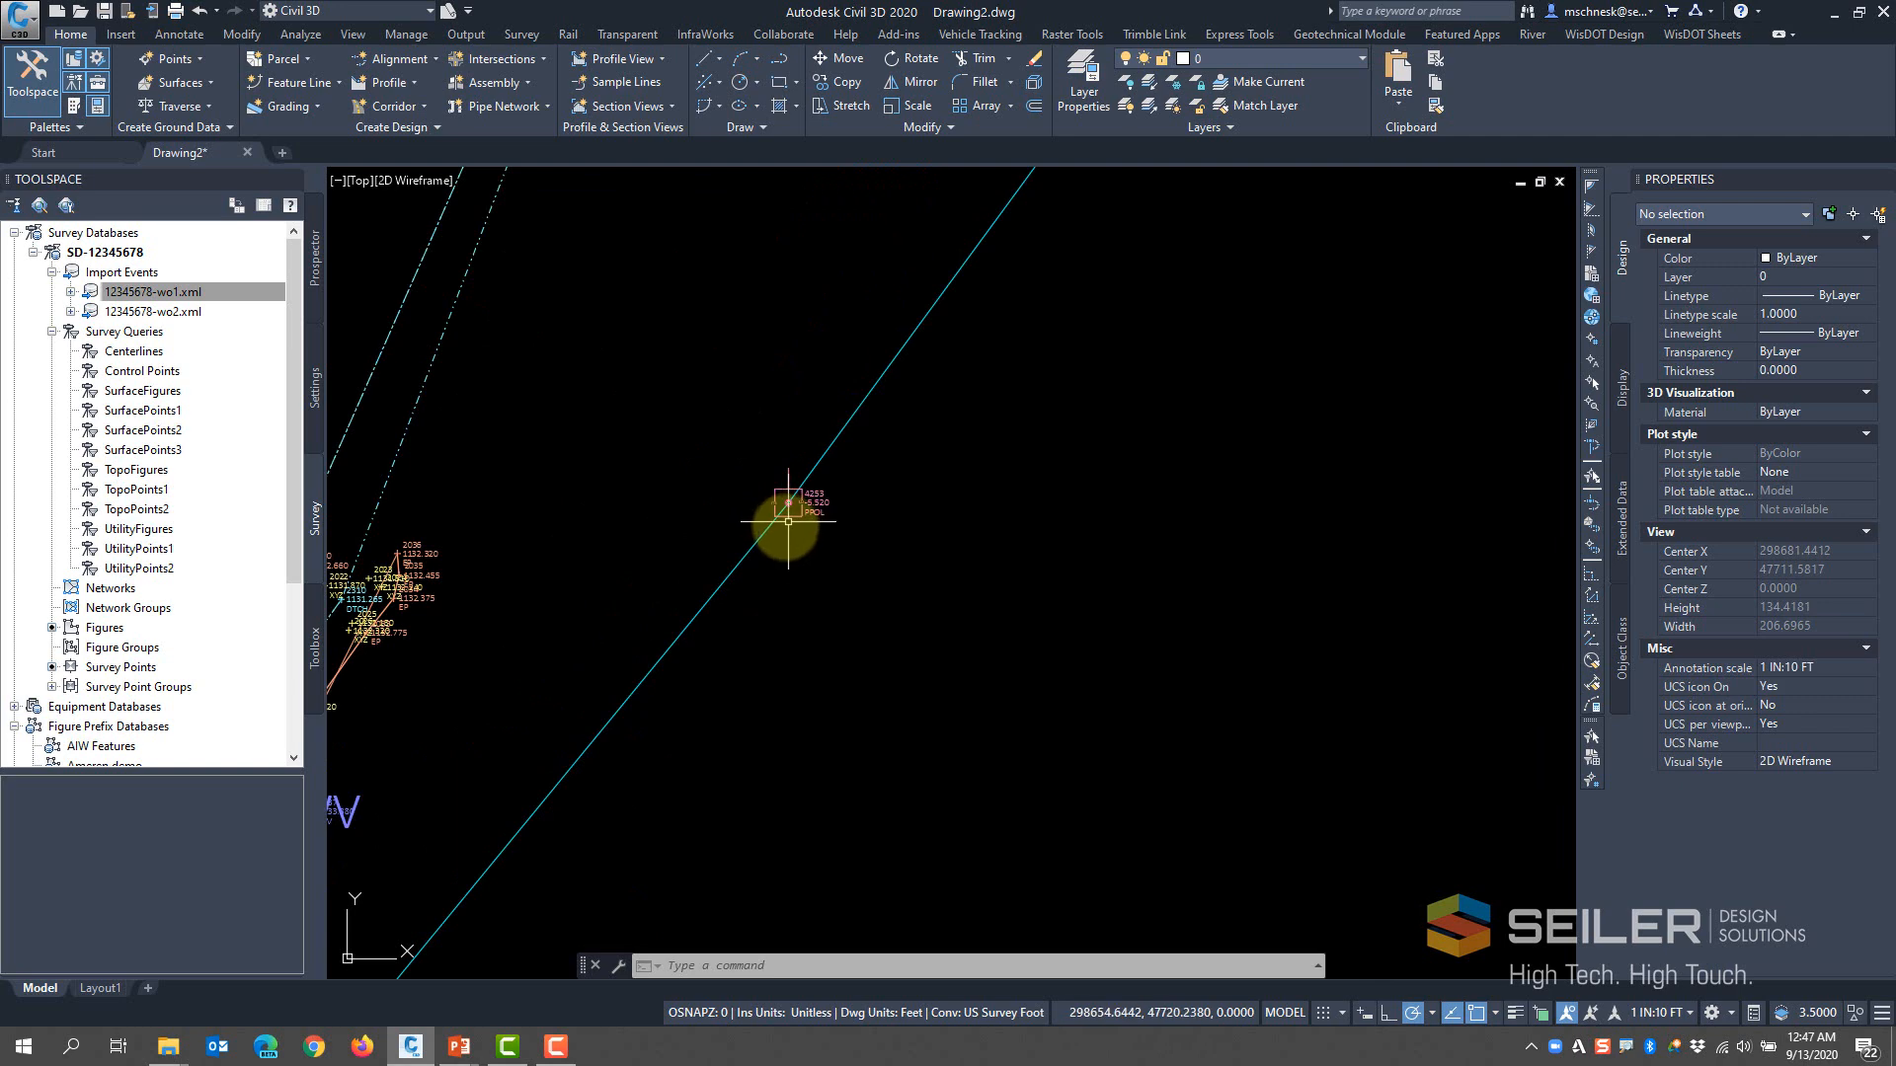
pyautogui.scroll(-3, 760, 513)
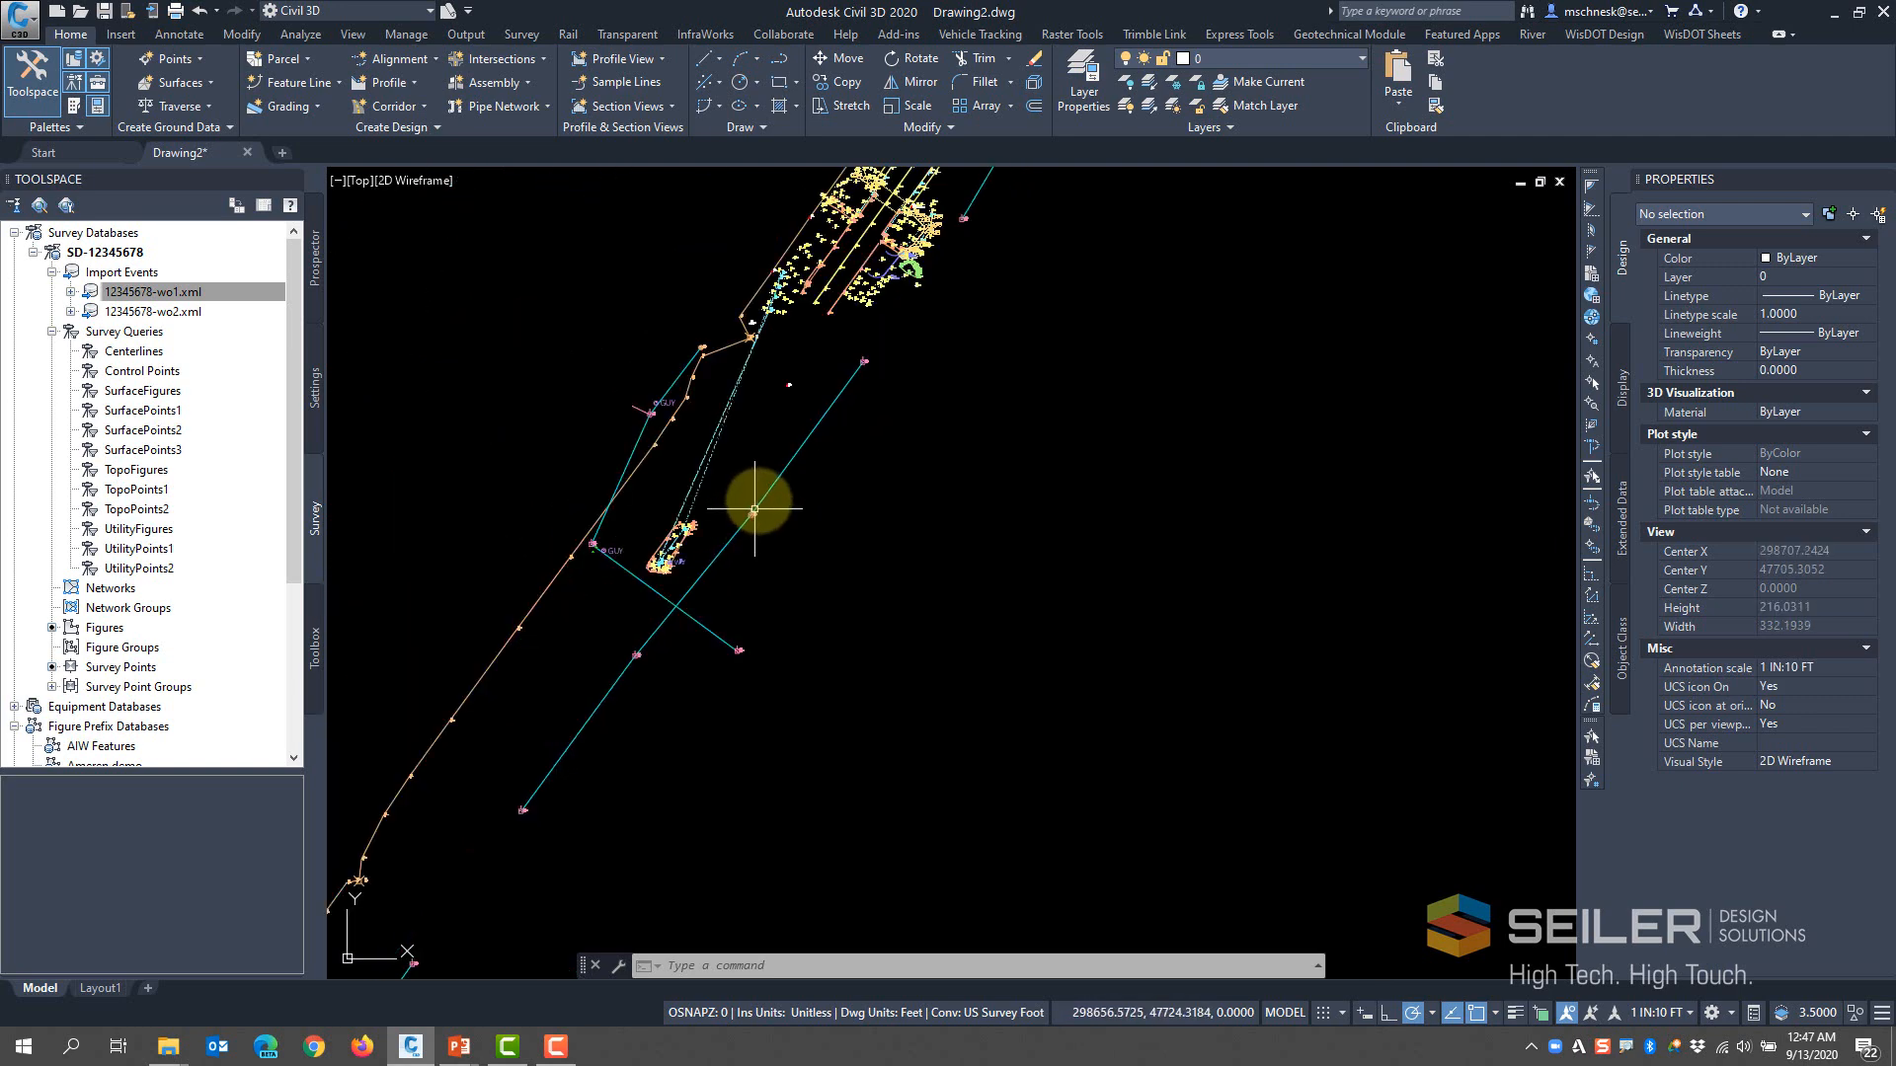
pyautogui.click(778, 474)
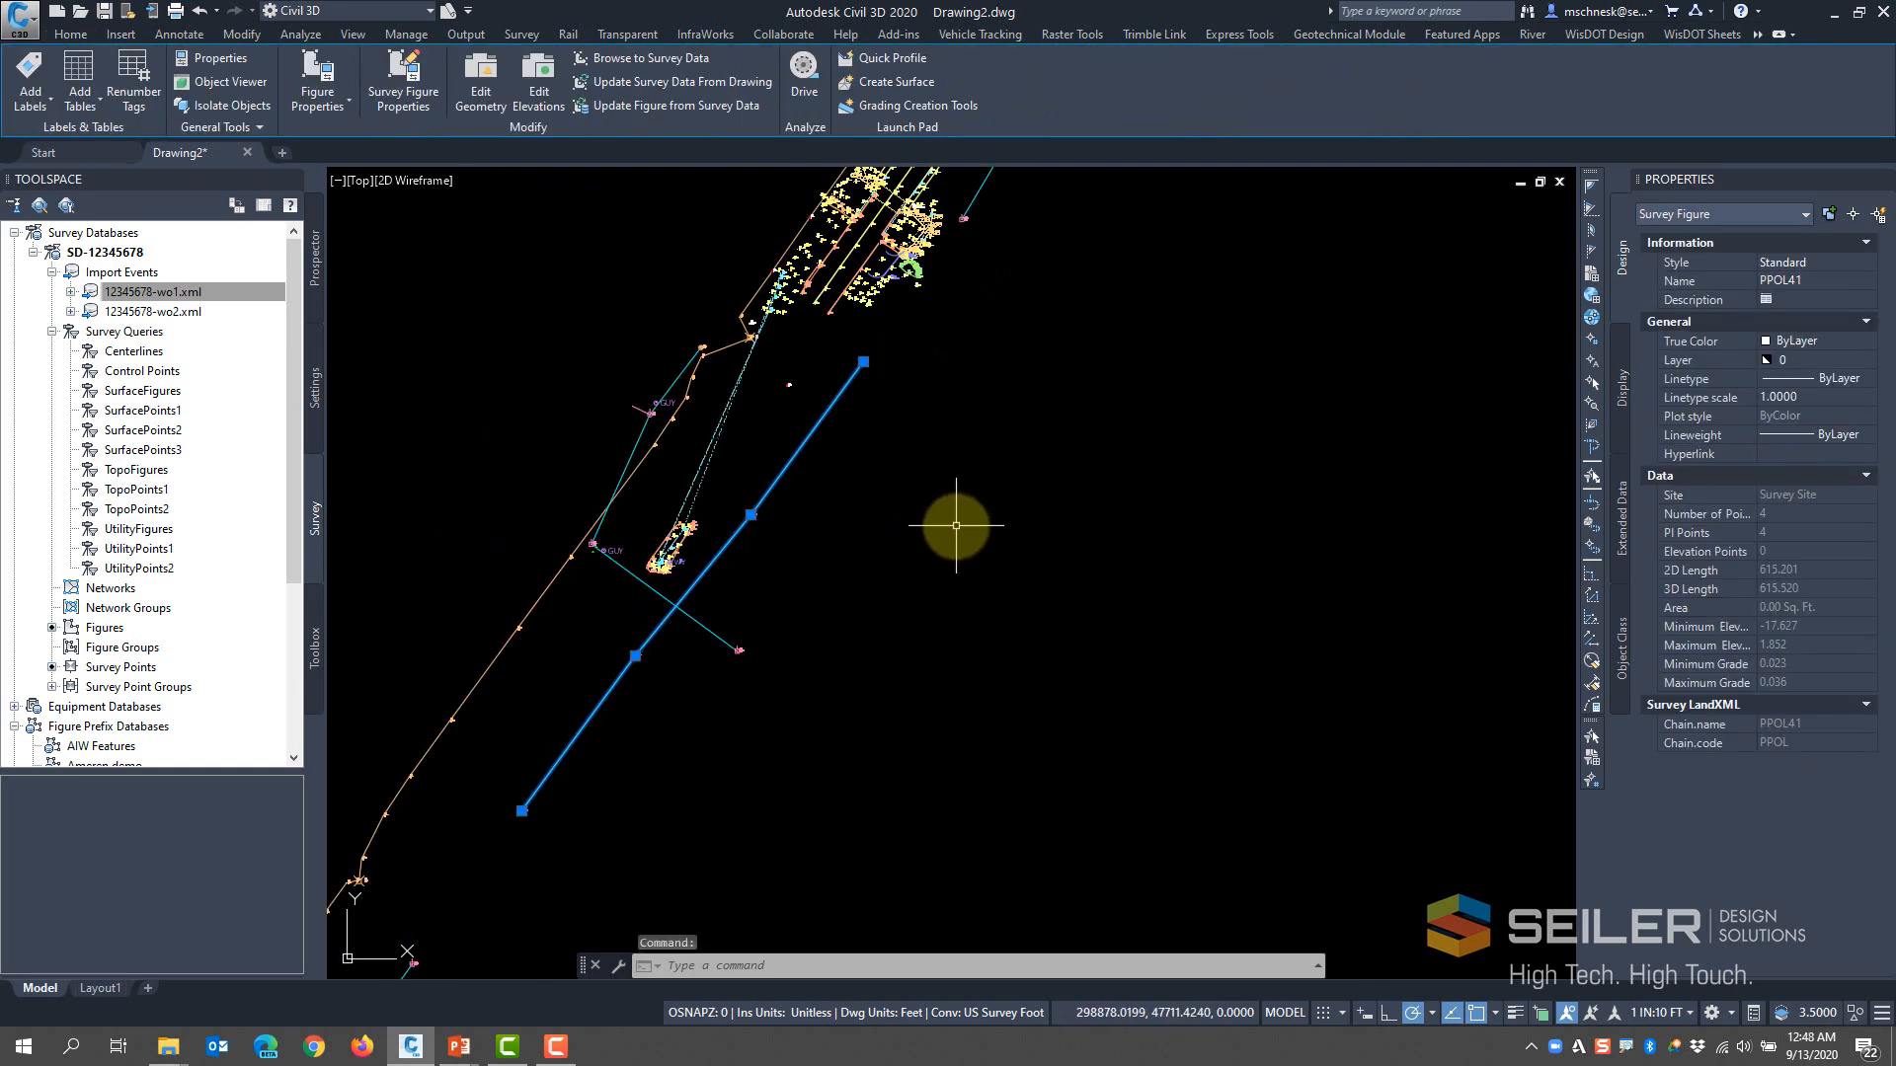
pyautogui.press('Escape')
pyautogui.press('Escape')
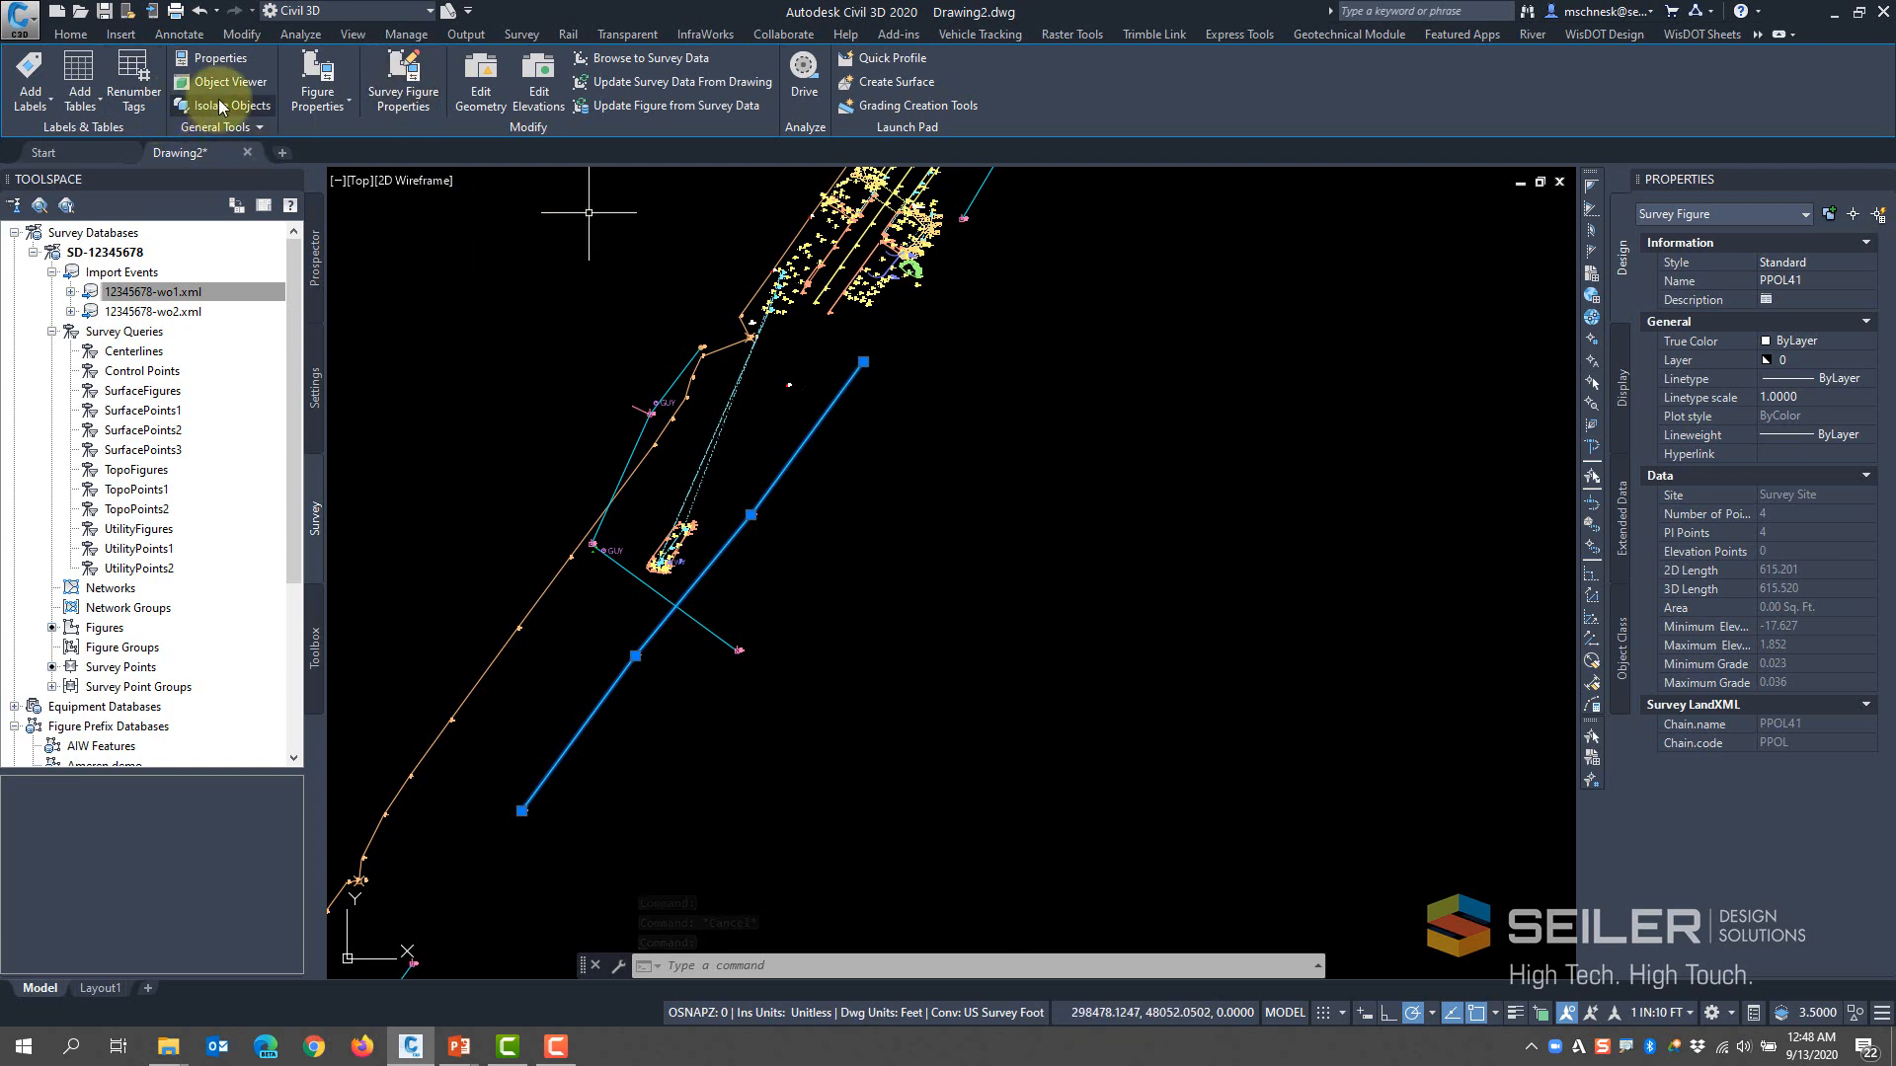
pyautogui.click(403, 79)
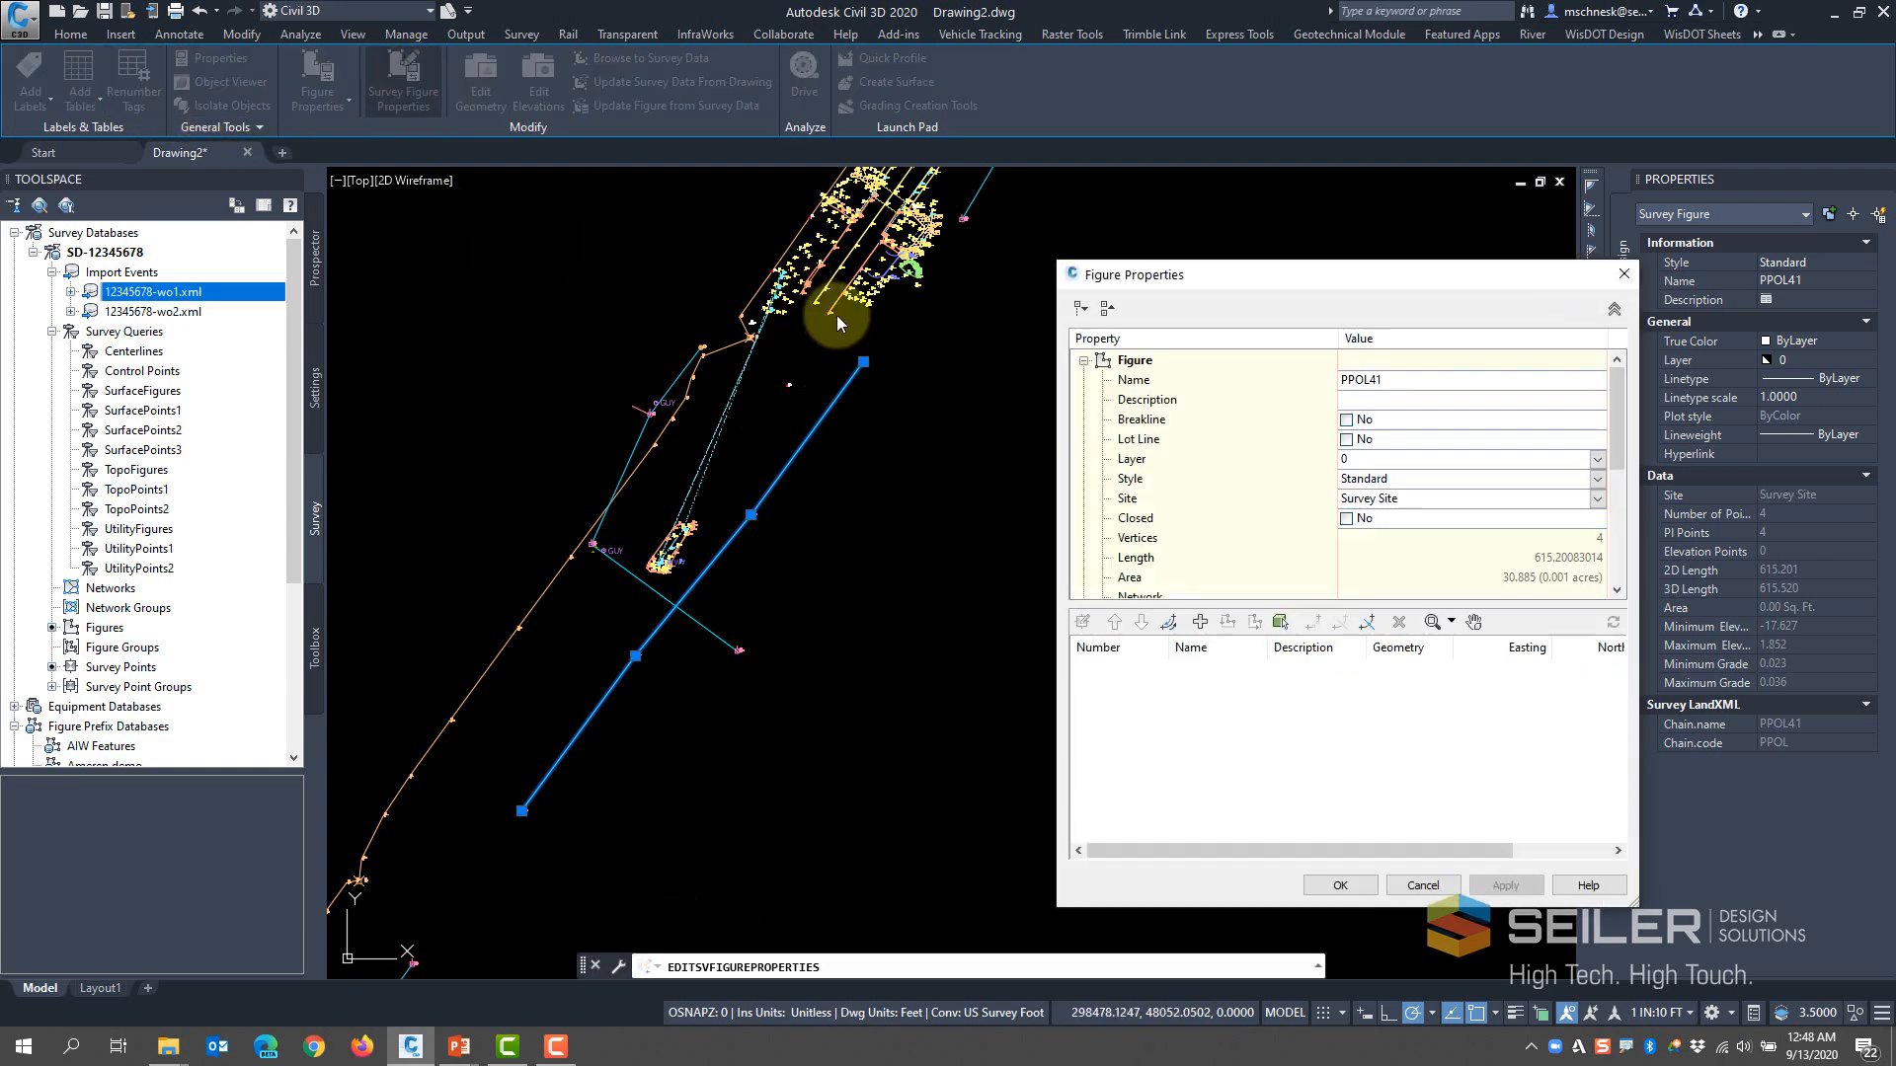
pyautogui.moveTo(1311, 269); pyautogui.dragTo(1402, 215)
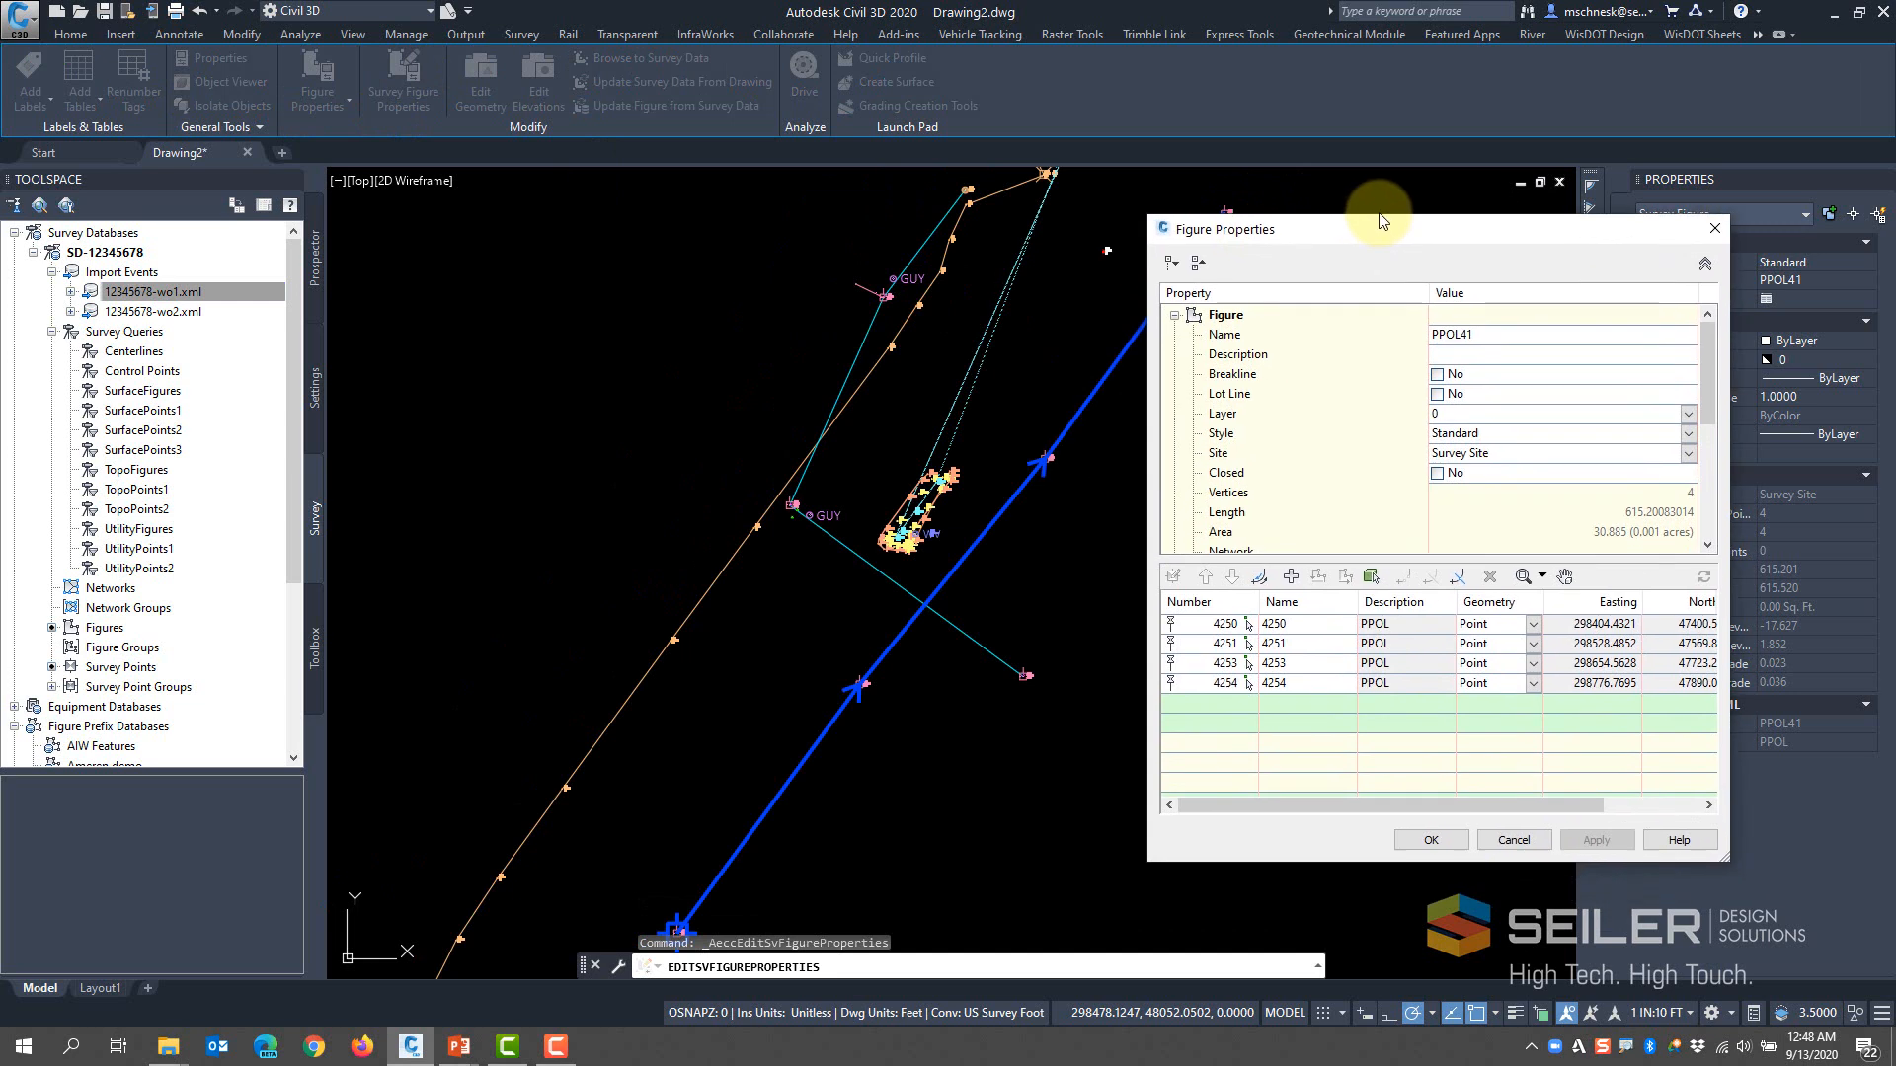
# Review the figure's vertices in turn, starting with points 4250, 4251 and 4253
pyautogui.click(1220, 616)
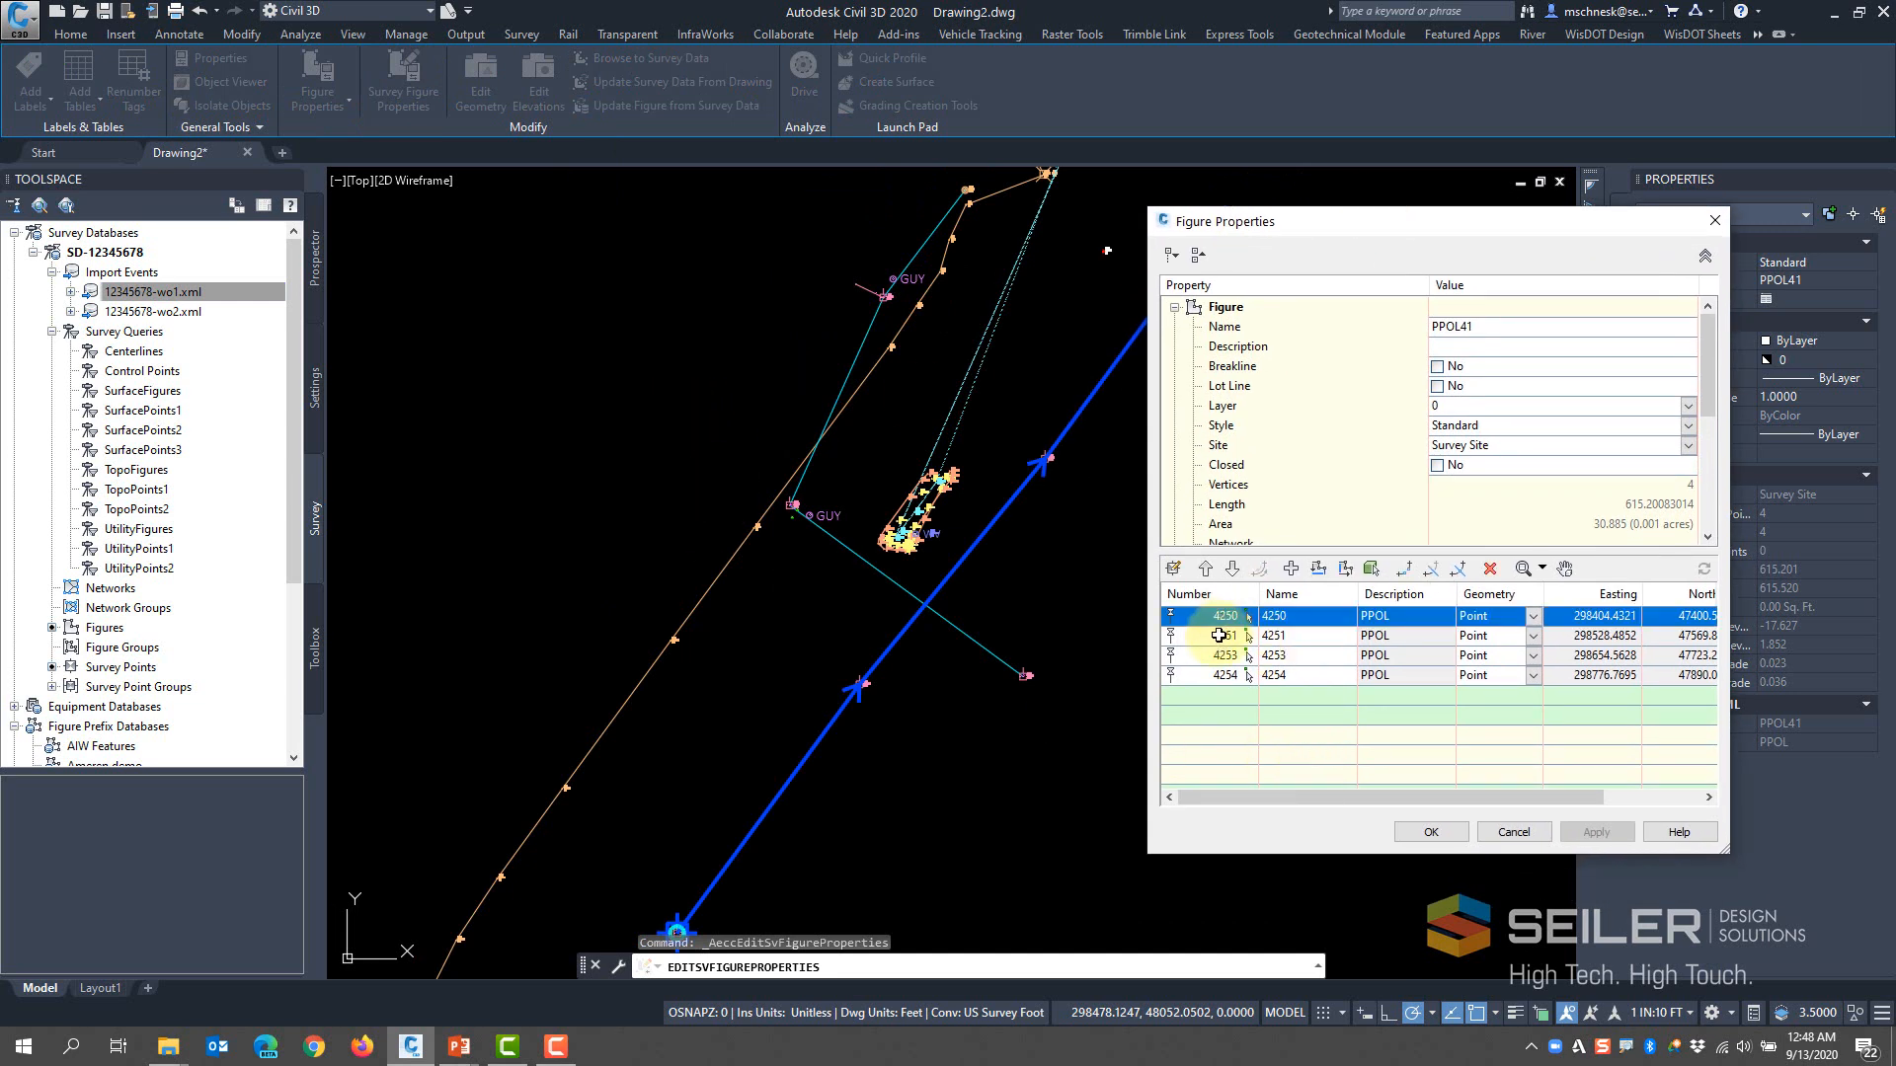
pyautogui.click(1223, 636)
pyautogui.click(1222, 655)
pyautogui.click(1217, 687)
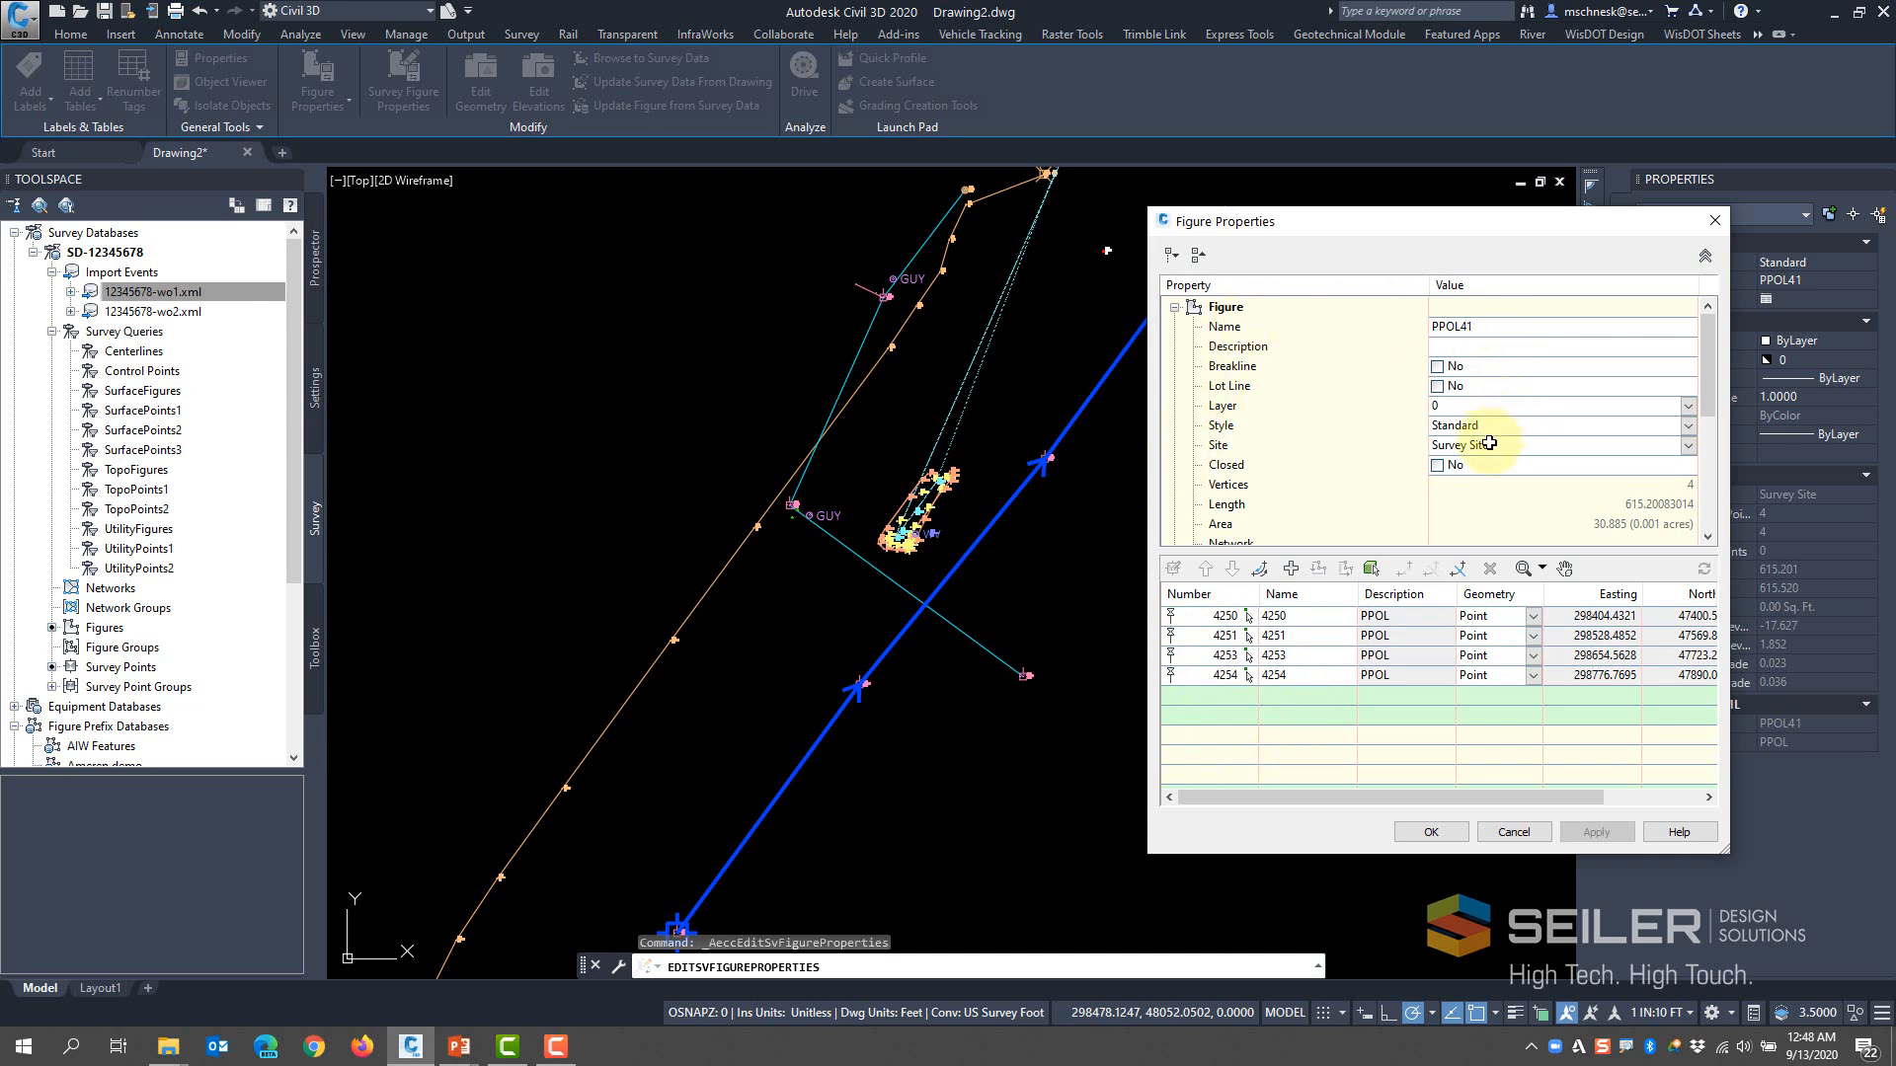
# Rename the power pole figure OH41 and set its style to E UTL Overhead Utility
pyautogui.click(1490, 327)
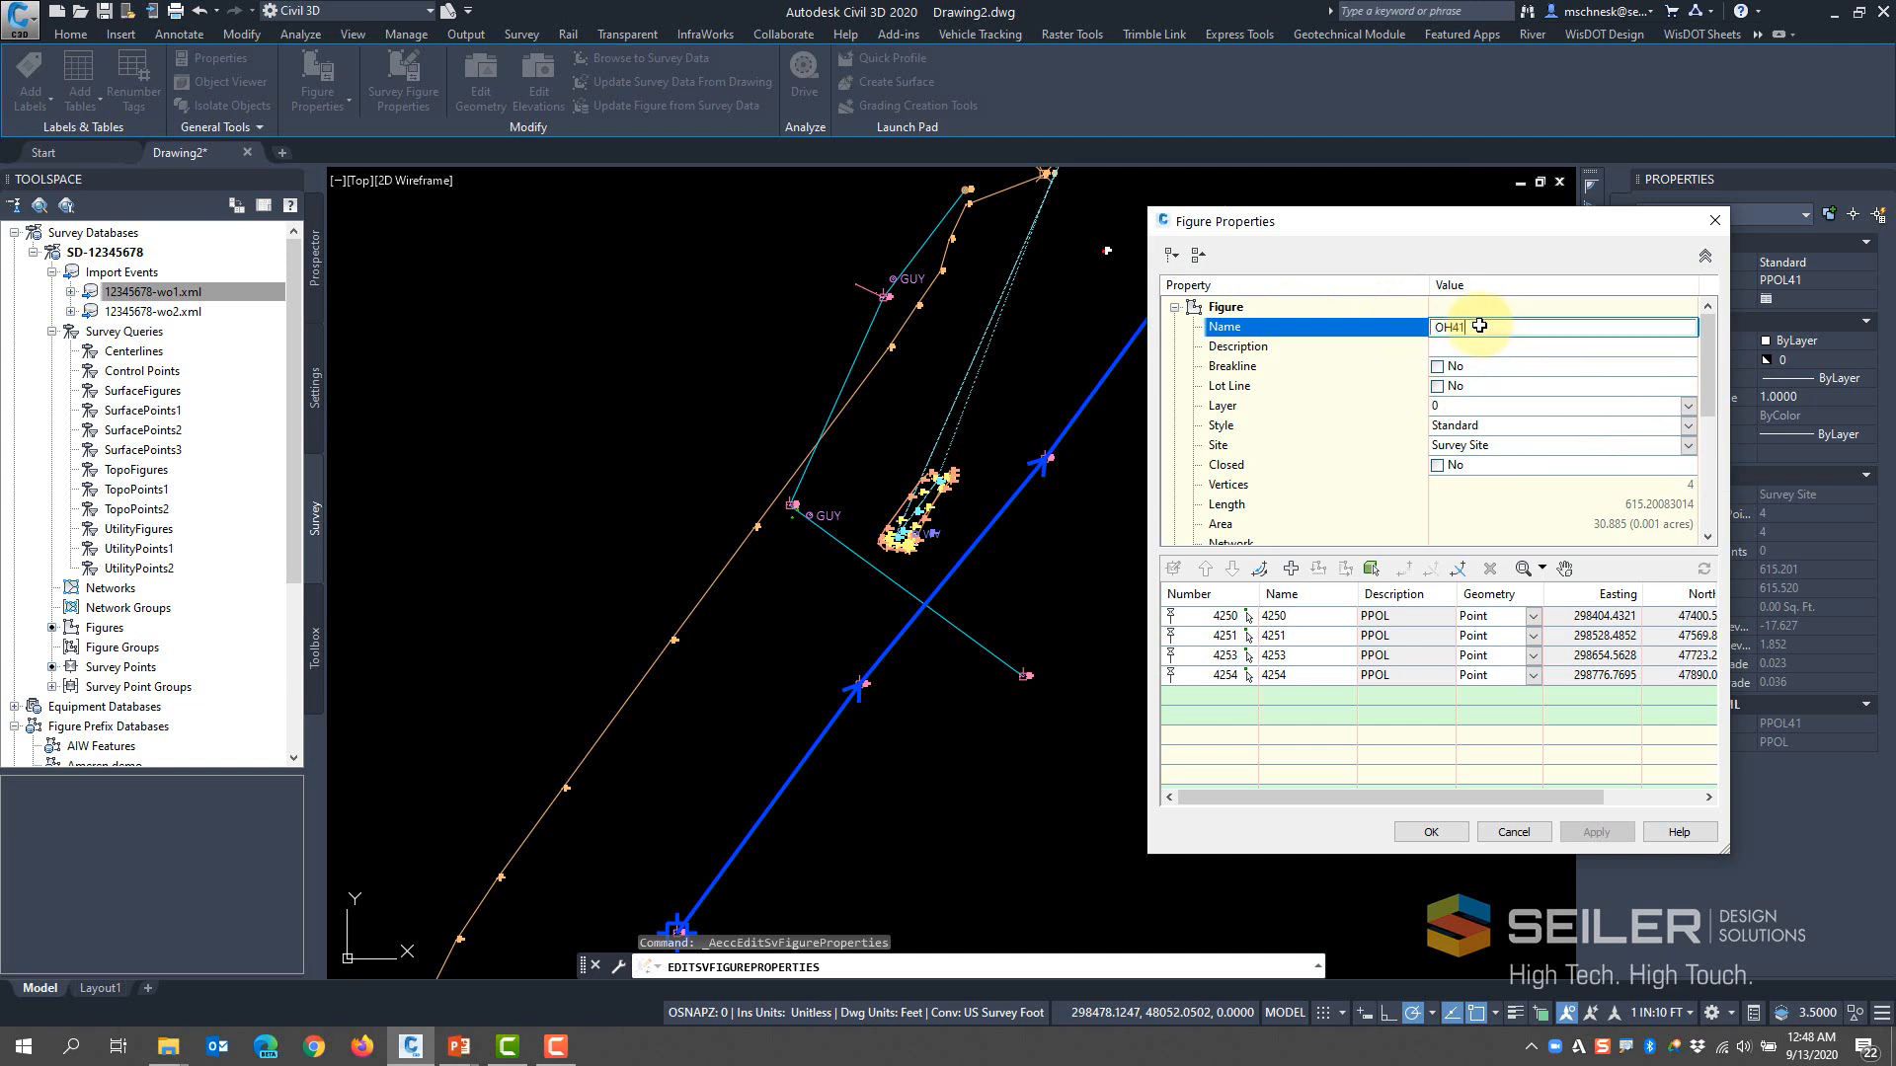
pyautogui.click(1510, 427)
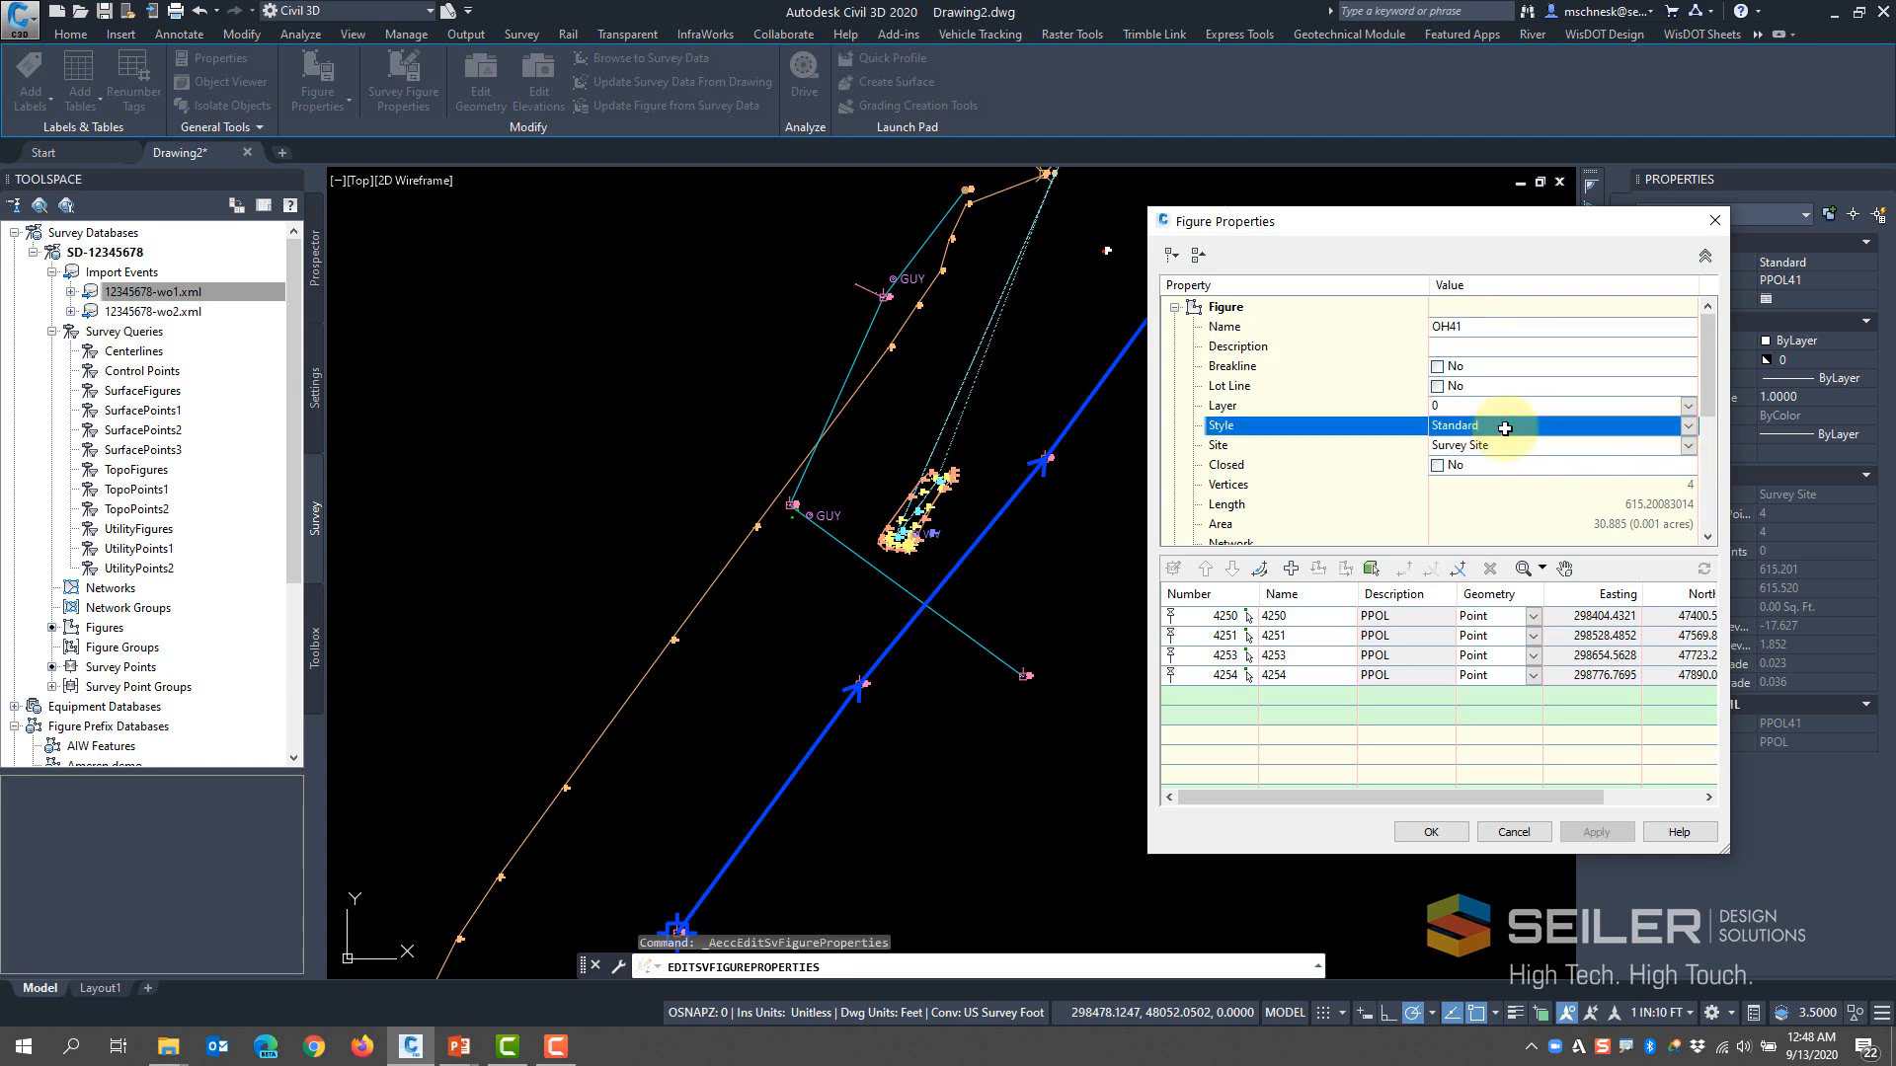
pyautogui.click(1688, 428)
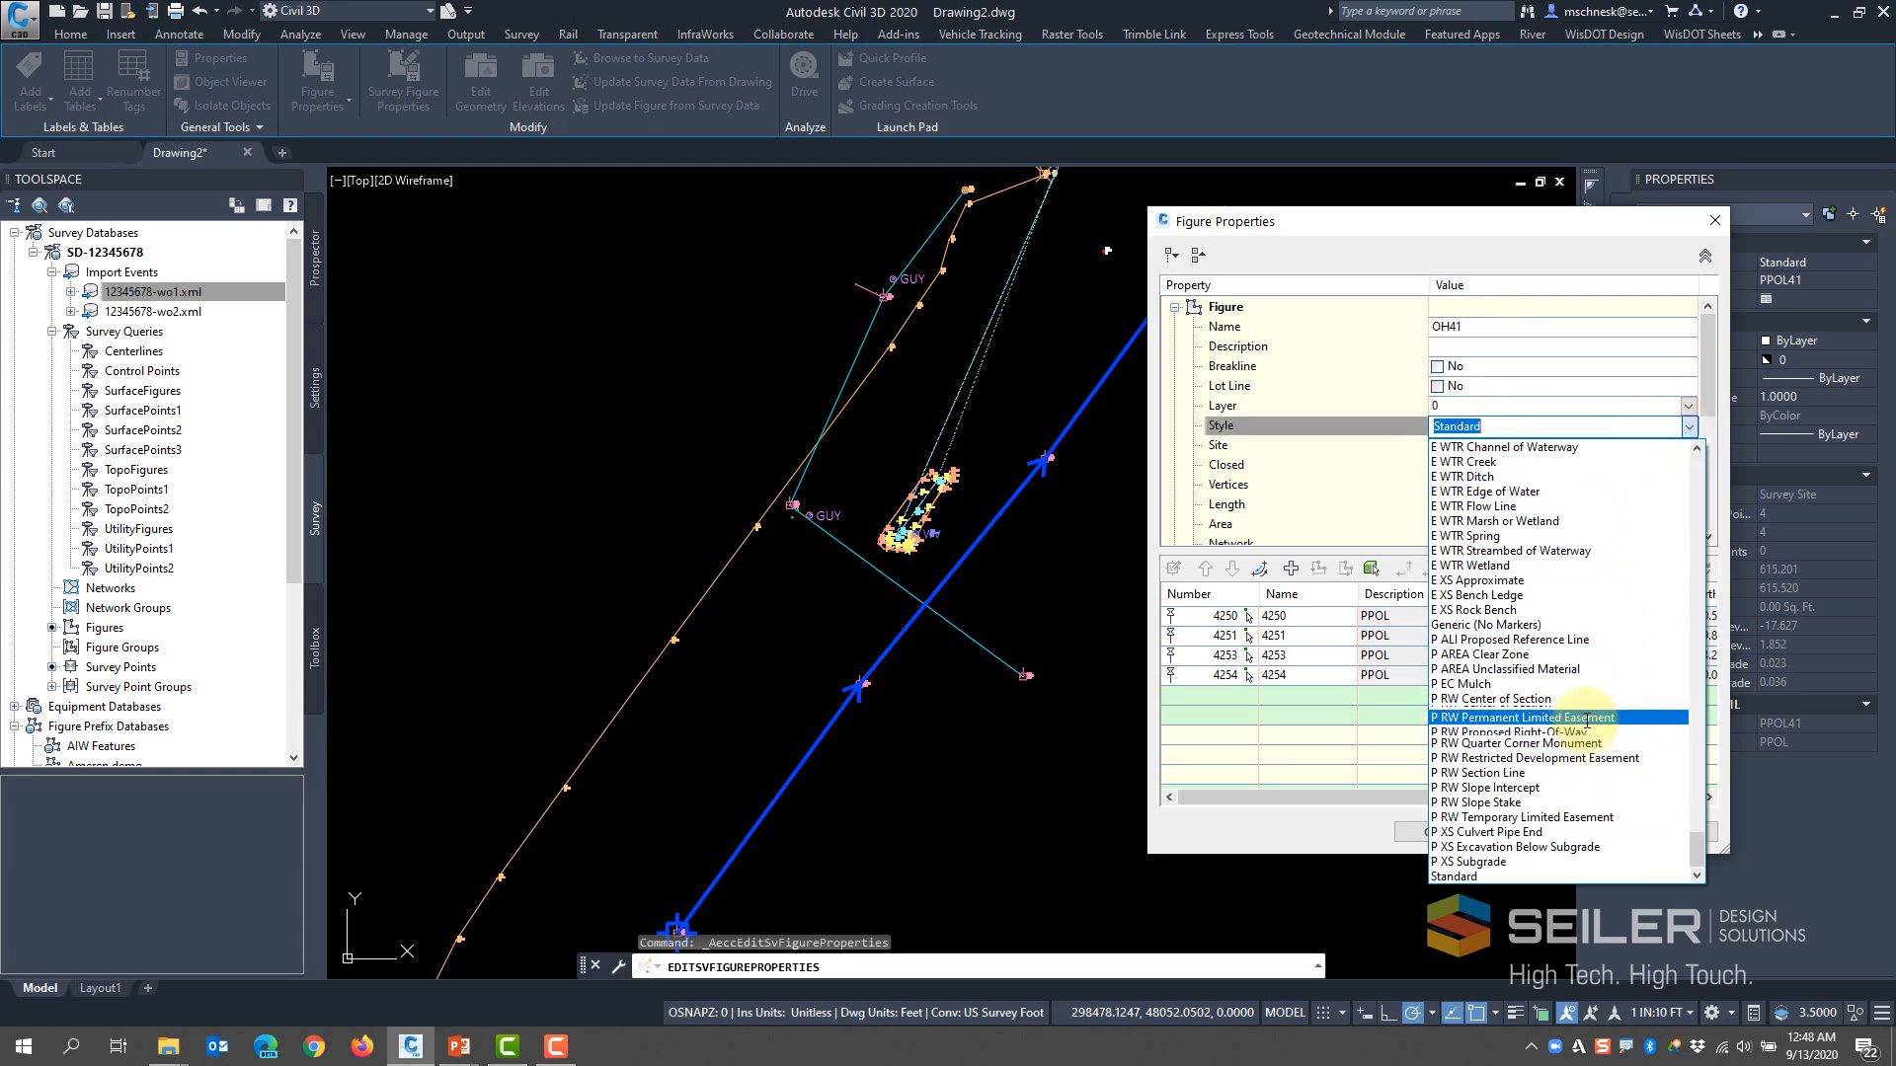
pyautogui.scroll(6, 1585, 722)
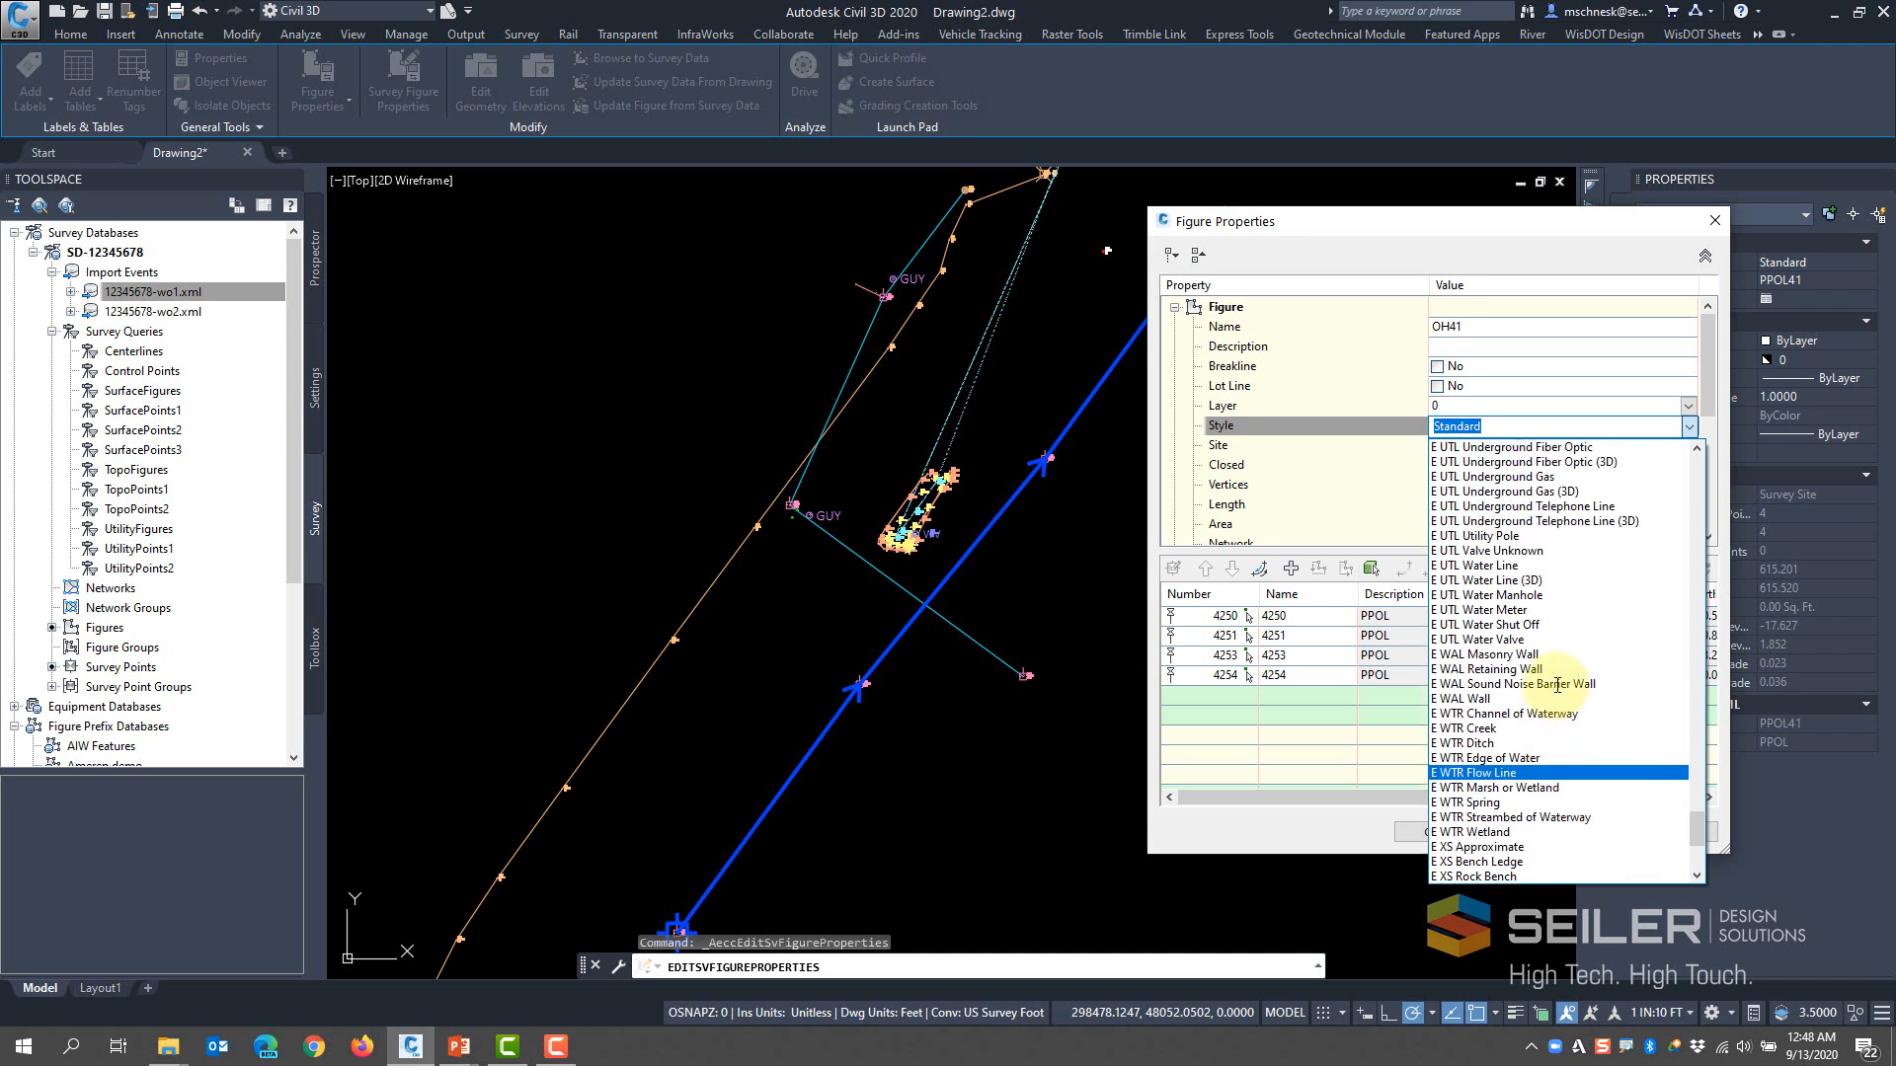
pyautogui.scroll(3, 1496, 612)
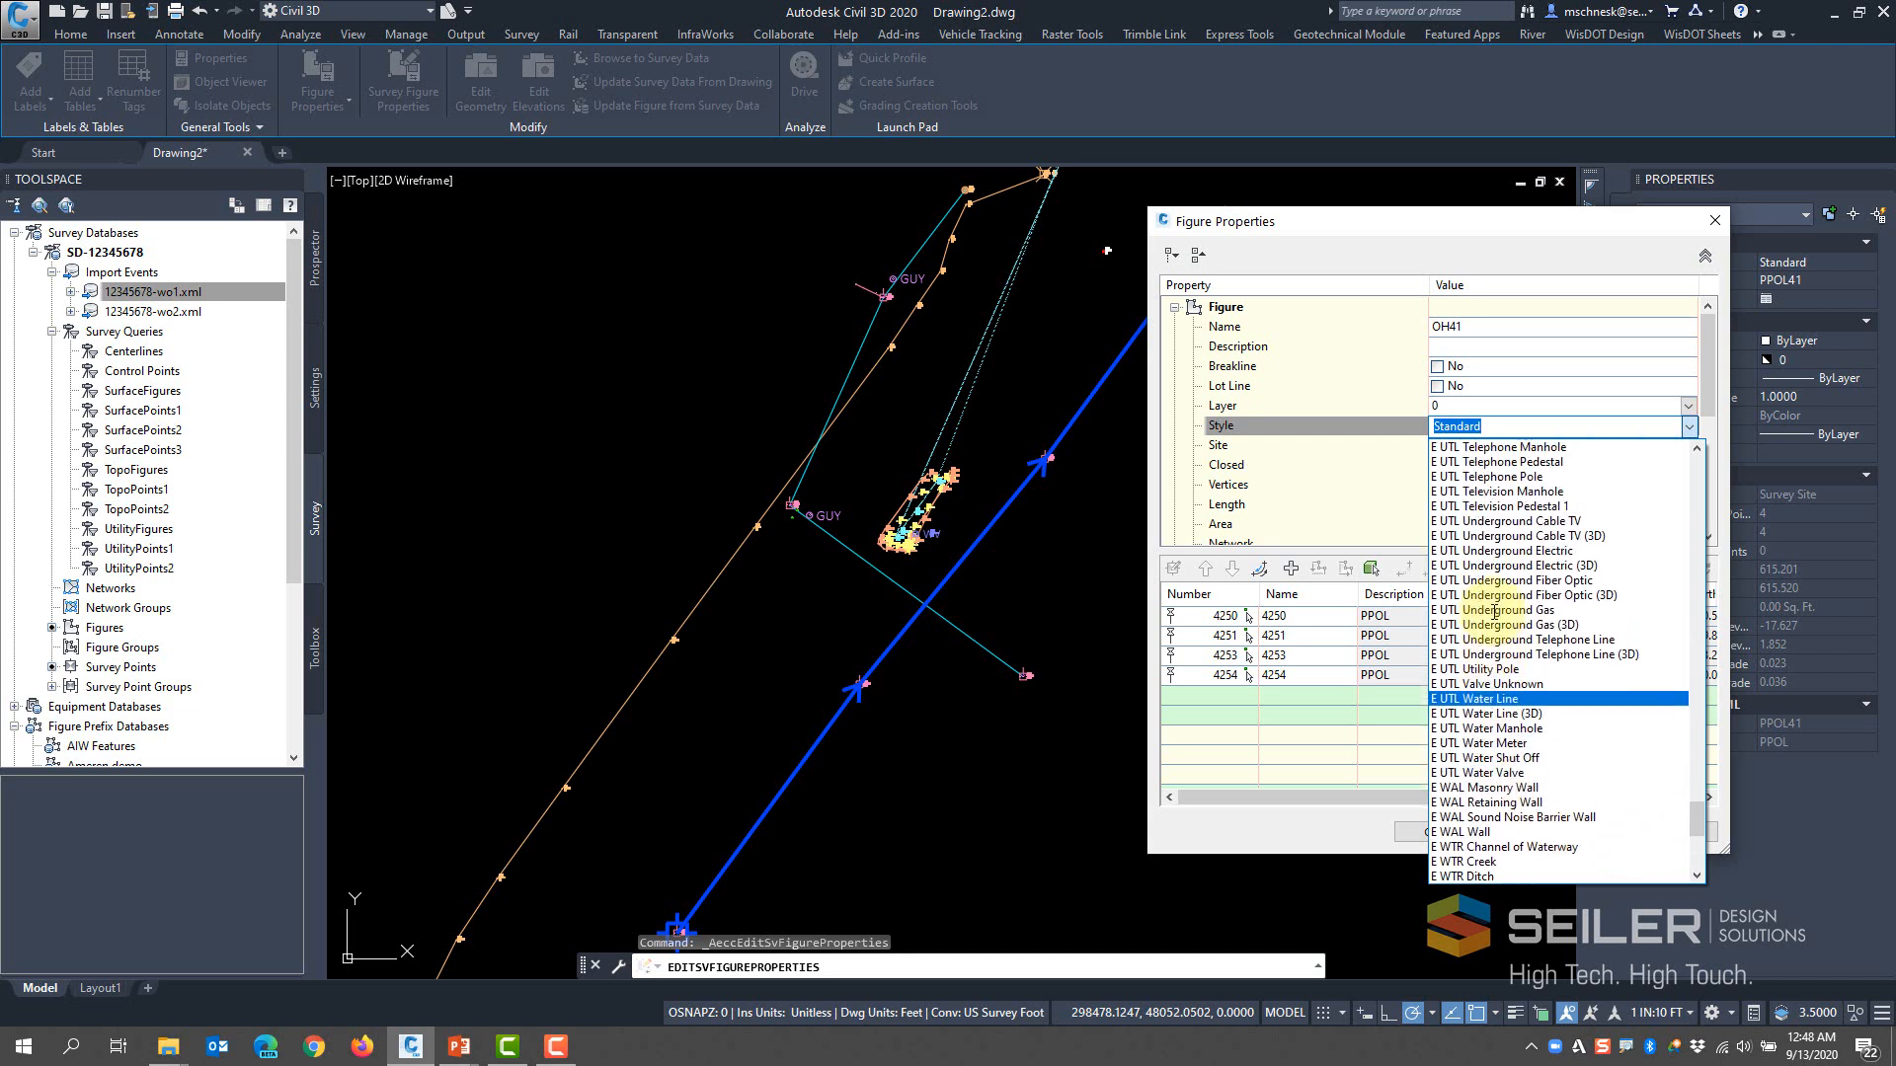
pyautogui.scroll(5, 1496, 612)
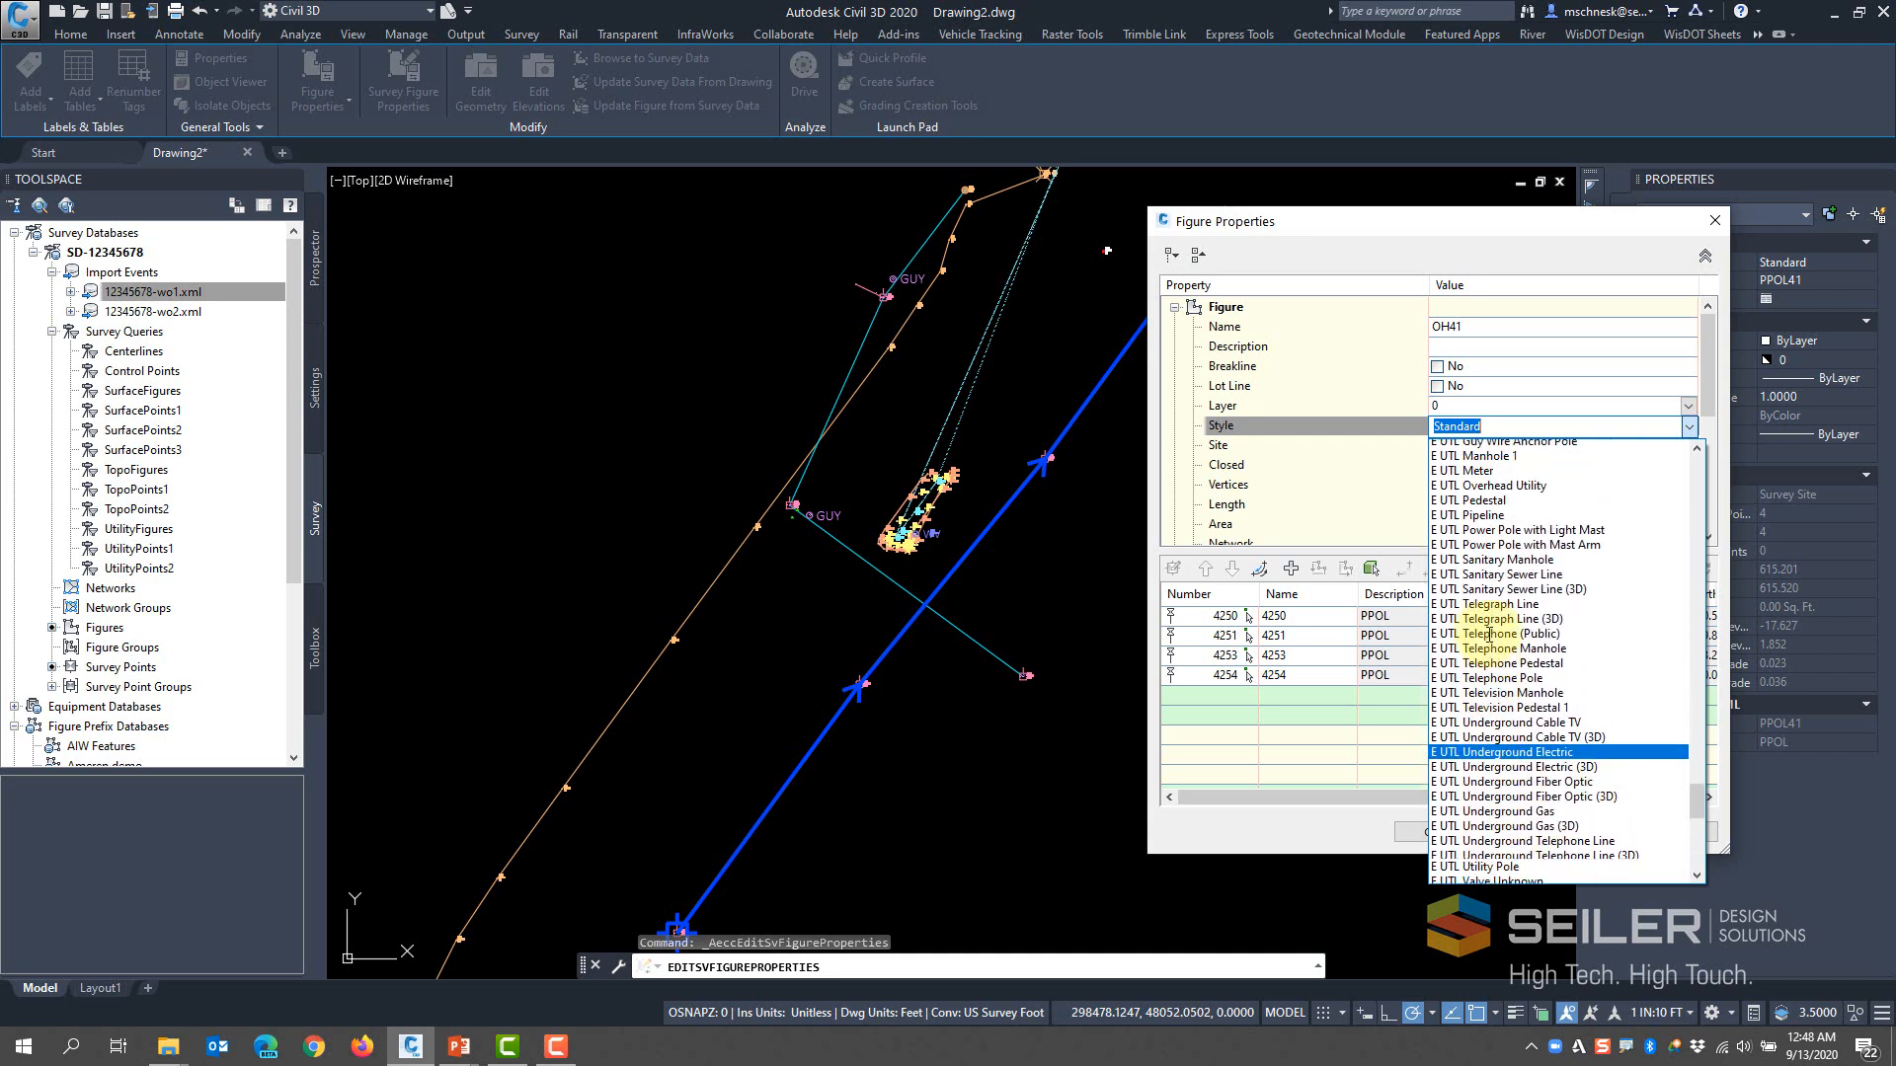
pyautogui.scroll(1, 1489, 635)
pyautogui.click(1519, 505)
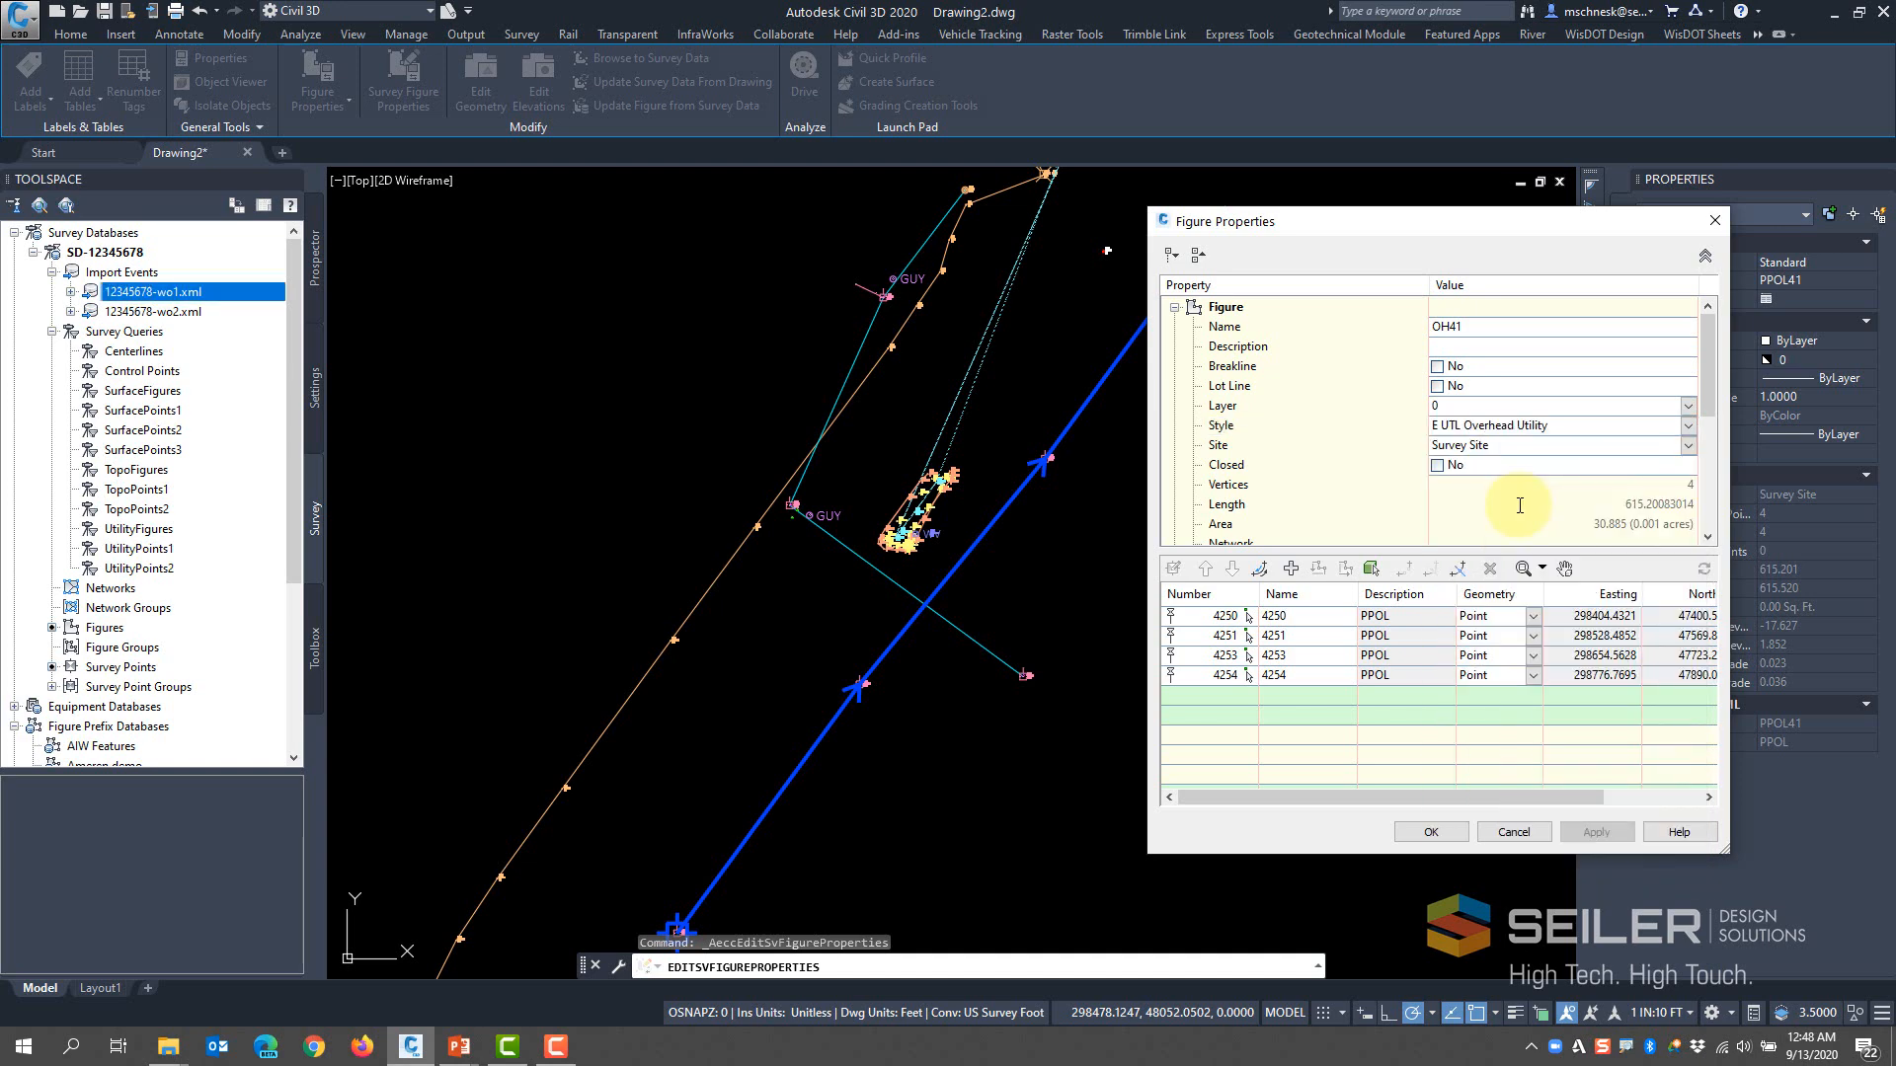
pyautogui.click(1429, 427)
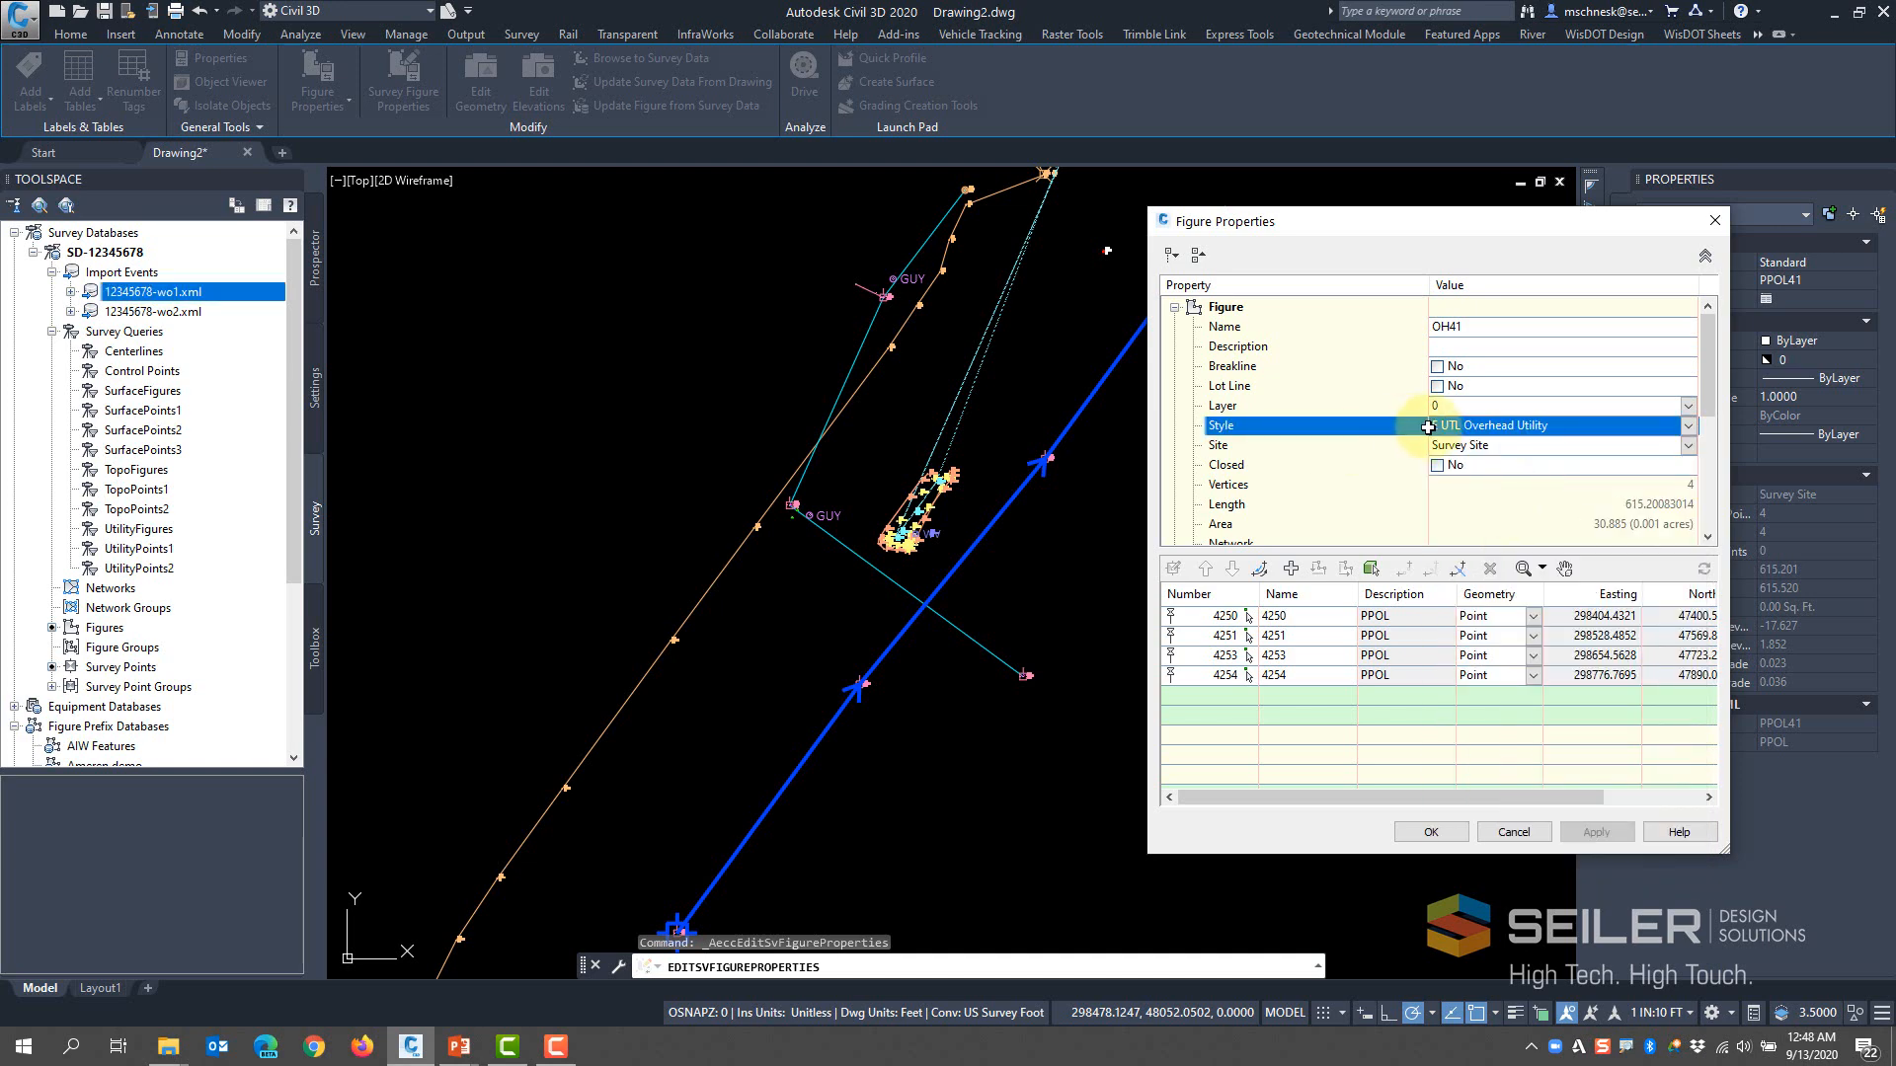
pyautogui.click(1430, 832)
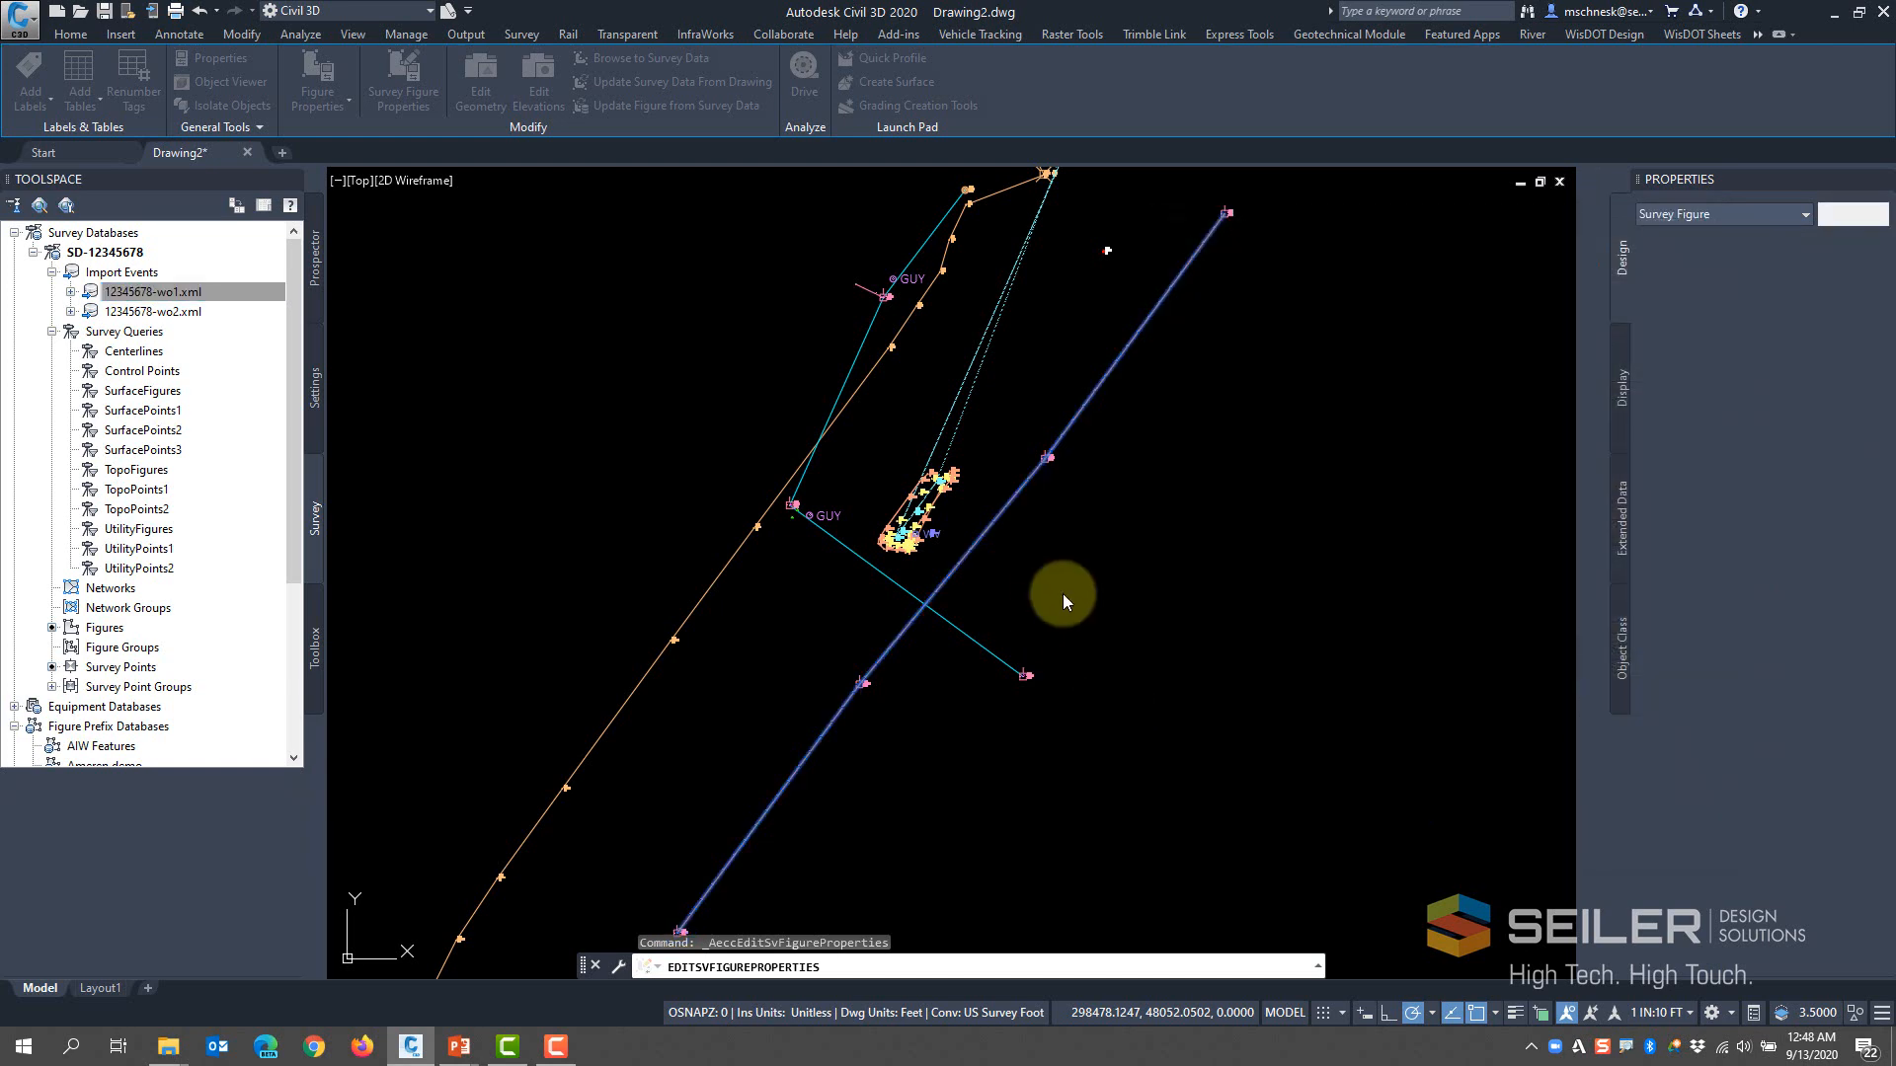
# Inspect the OH41 overhead line, then select only power pole figure PPOL42 to its southwest and open its survey figure properties
pyautogui.scroll(6, 913, 613)
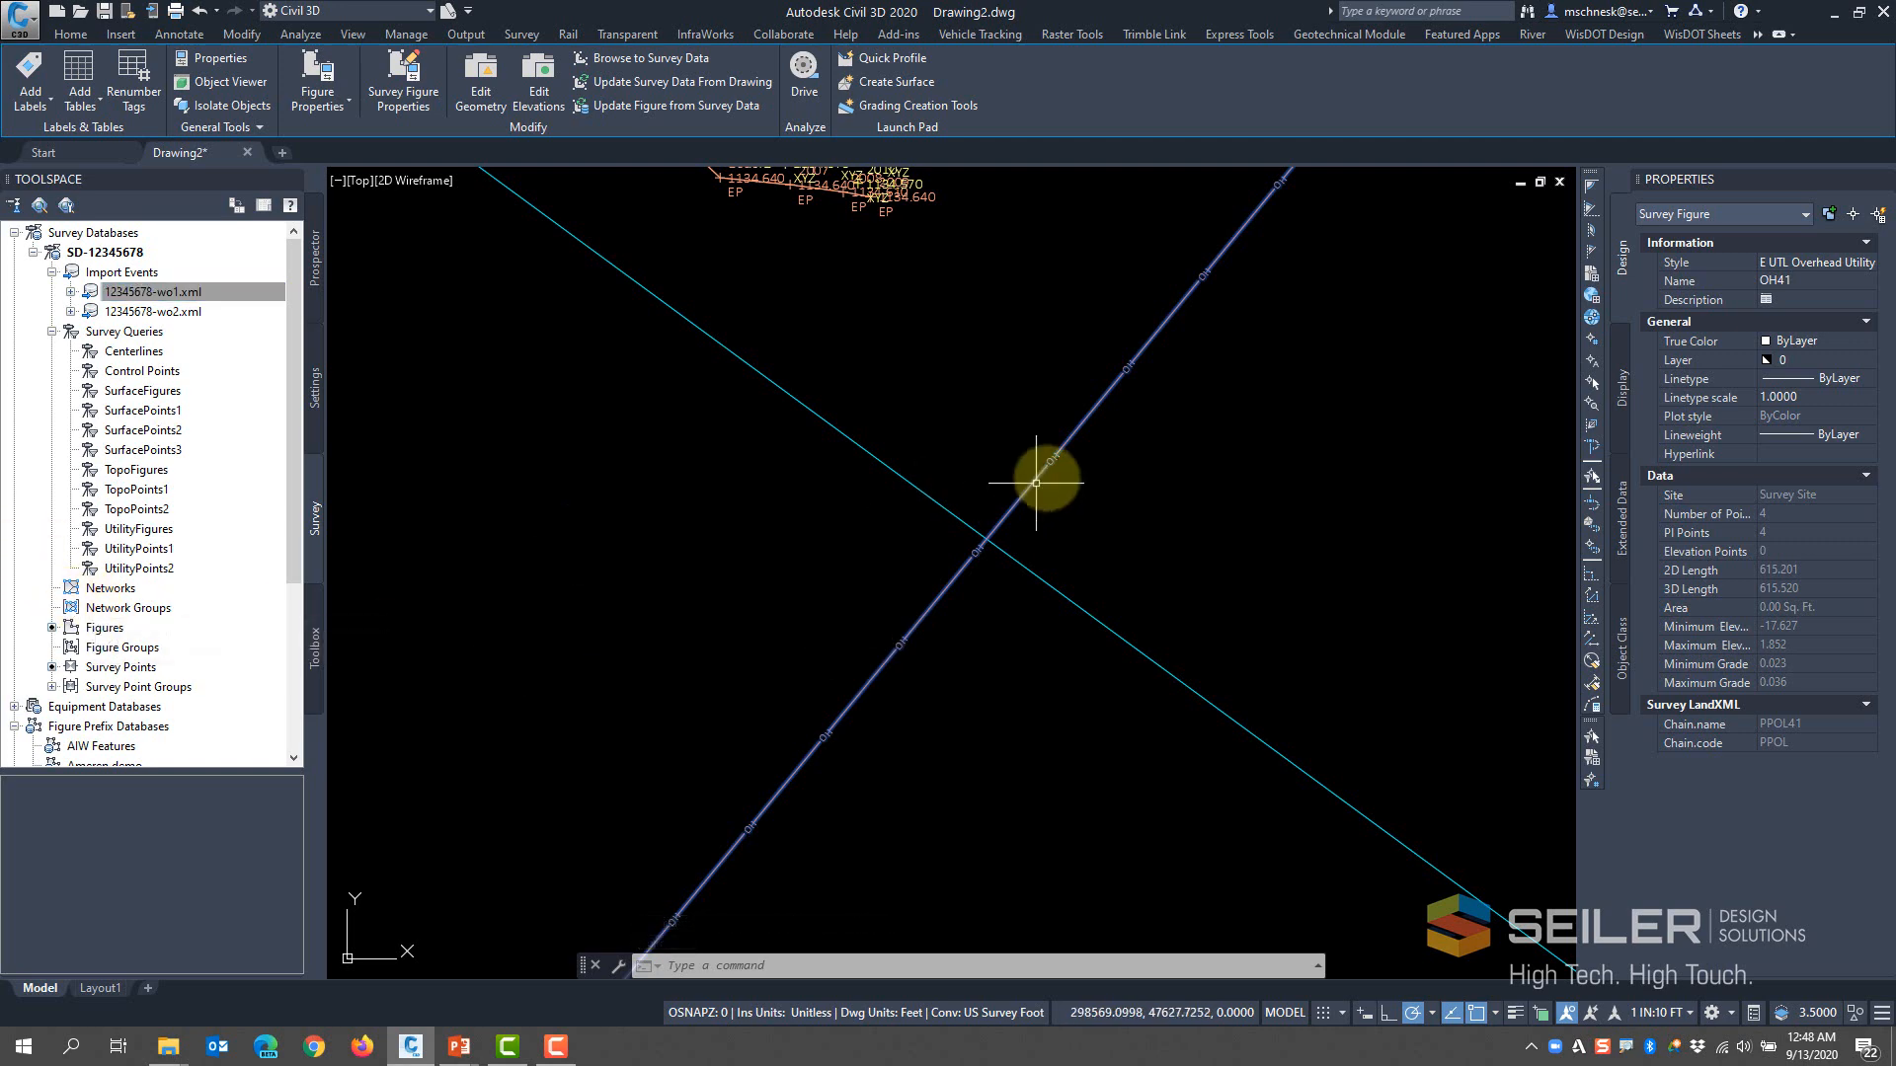
pyautogui.scroll(-4, 1027, 474)
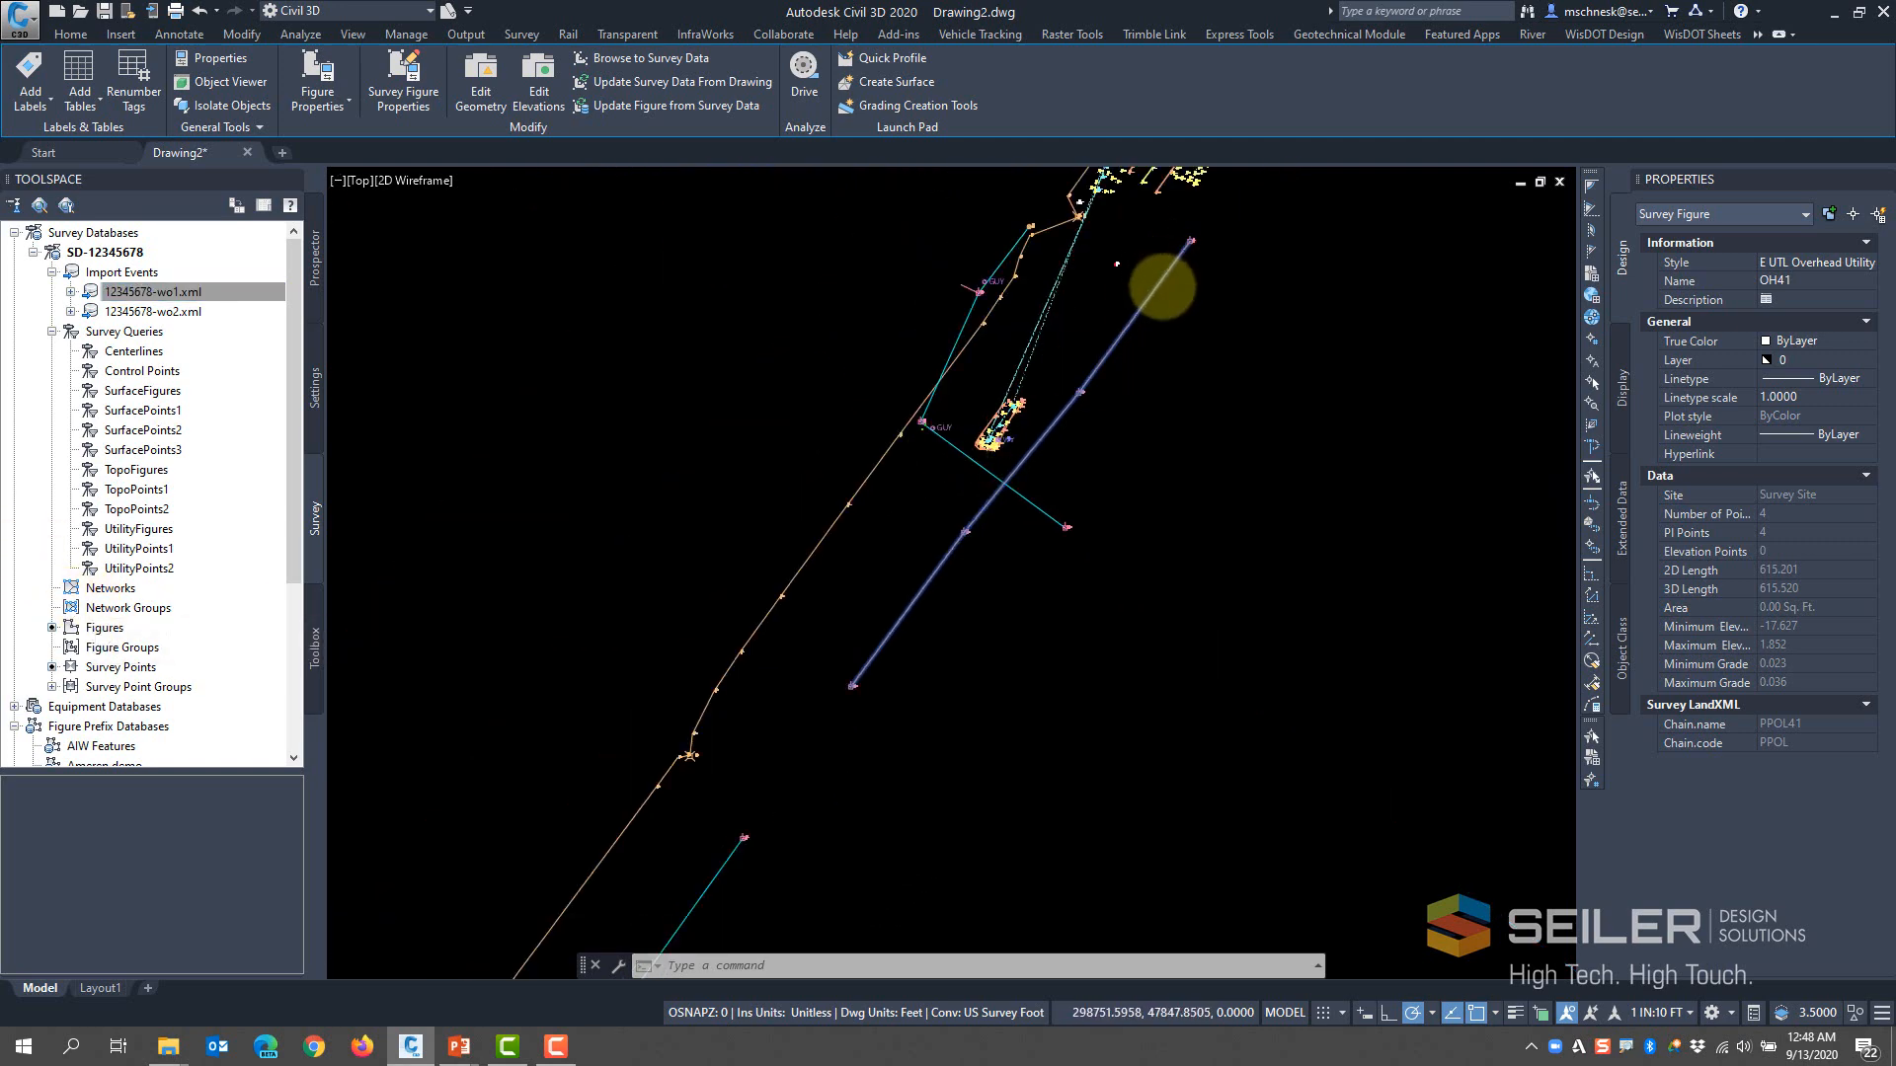
pyautogui.scroll(2, 1162, 278)
pyautogui.scroll(-3, 1076, 396)
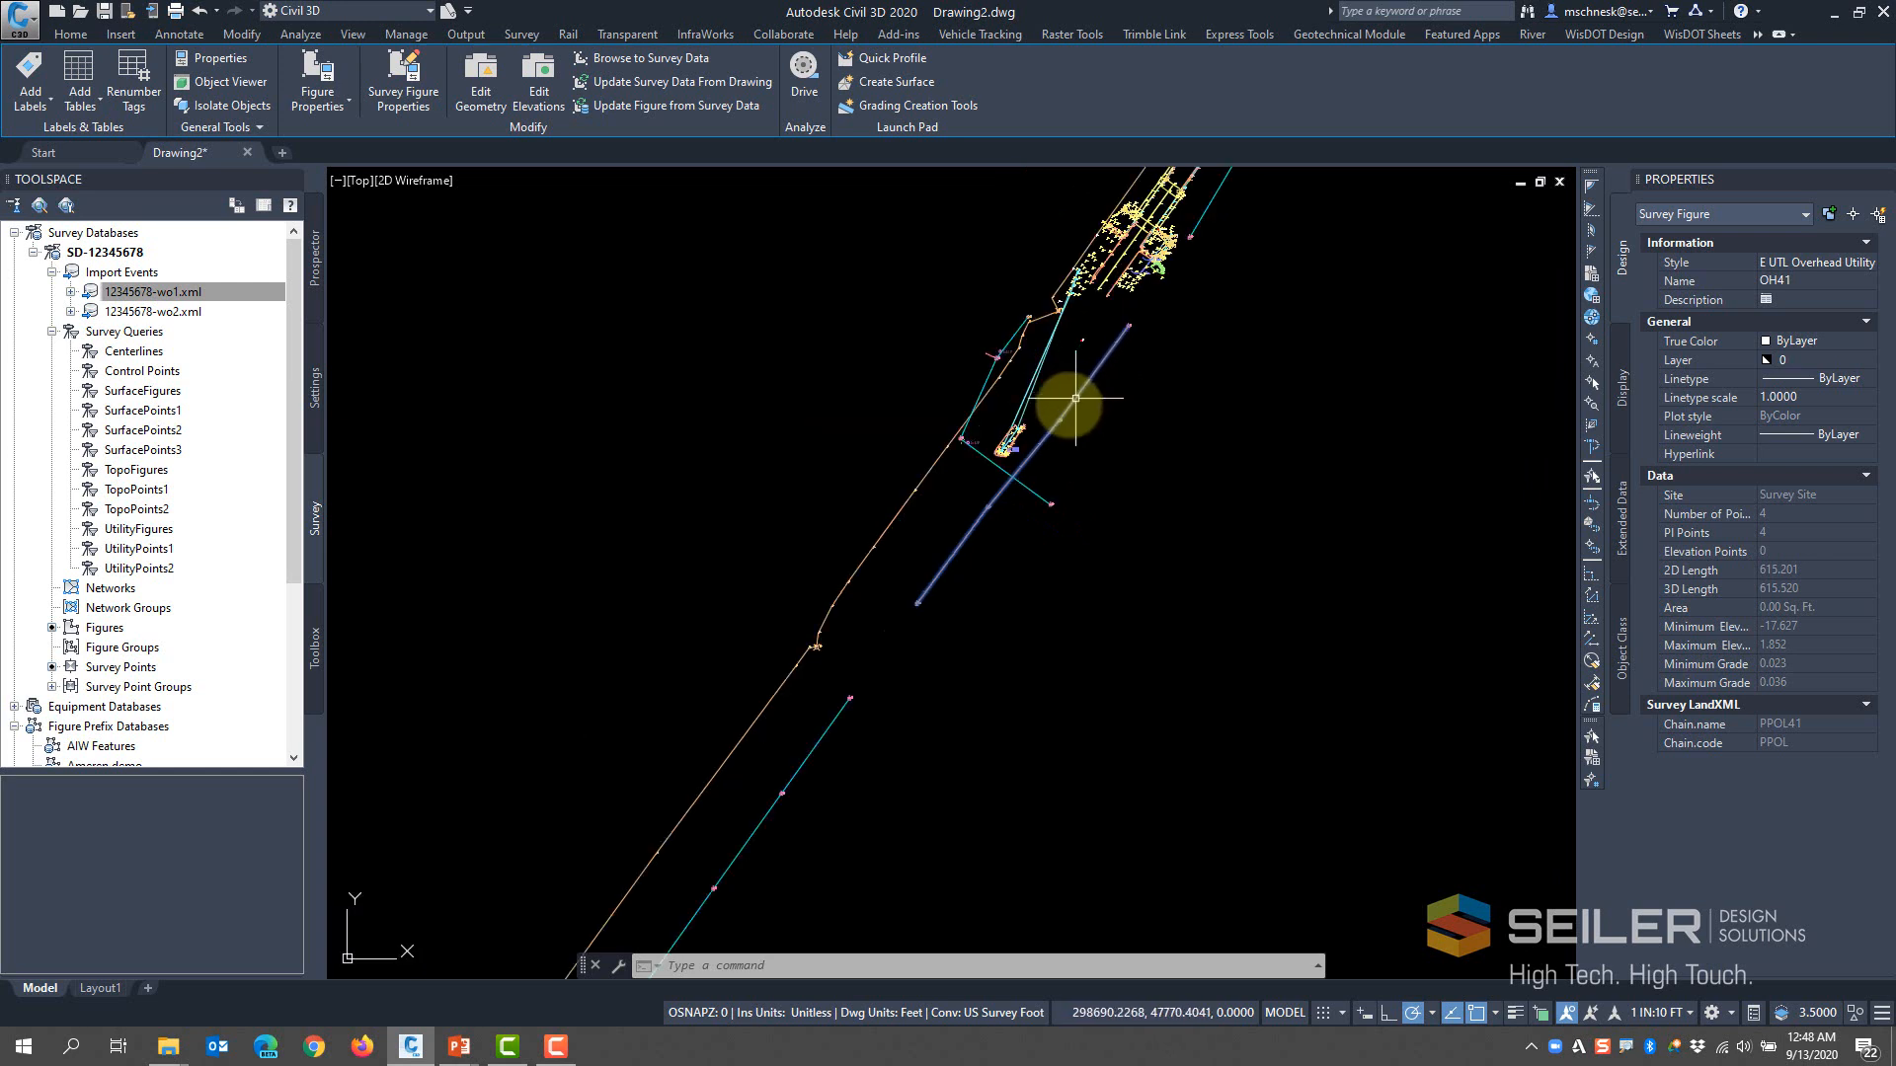
pyautogui.scroll(3, 1004, 476)
pyautogui.scroll(-3, 1002, 442)
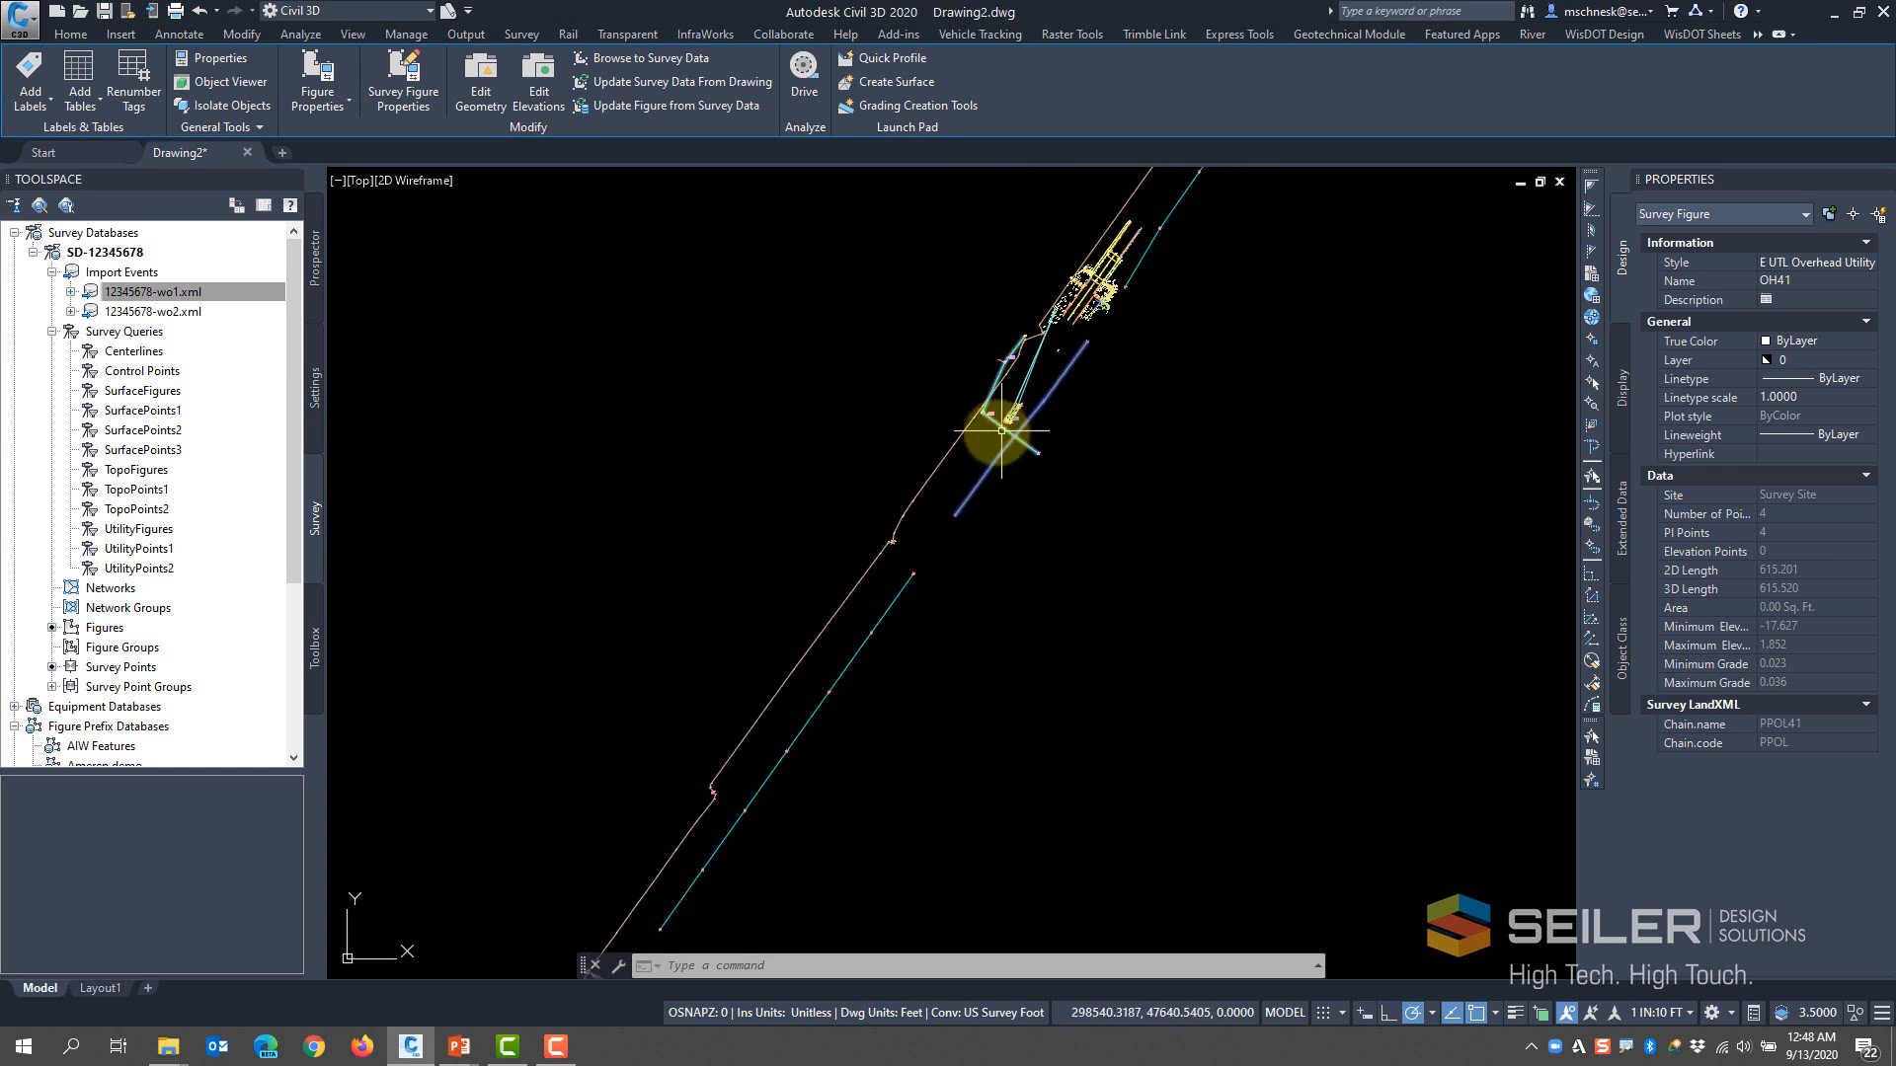
pyautogui.click(886, 612)
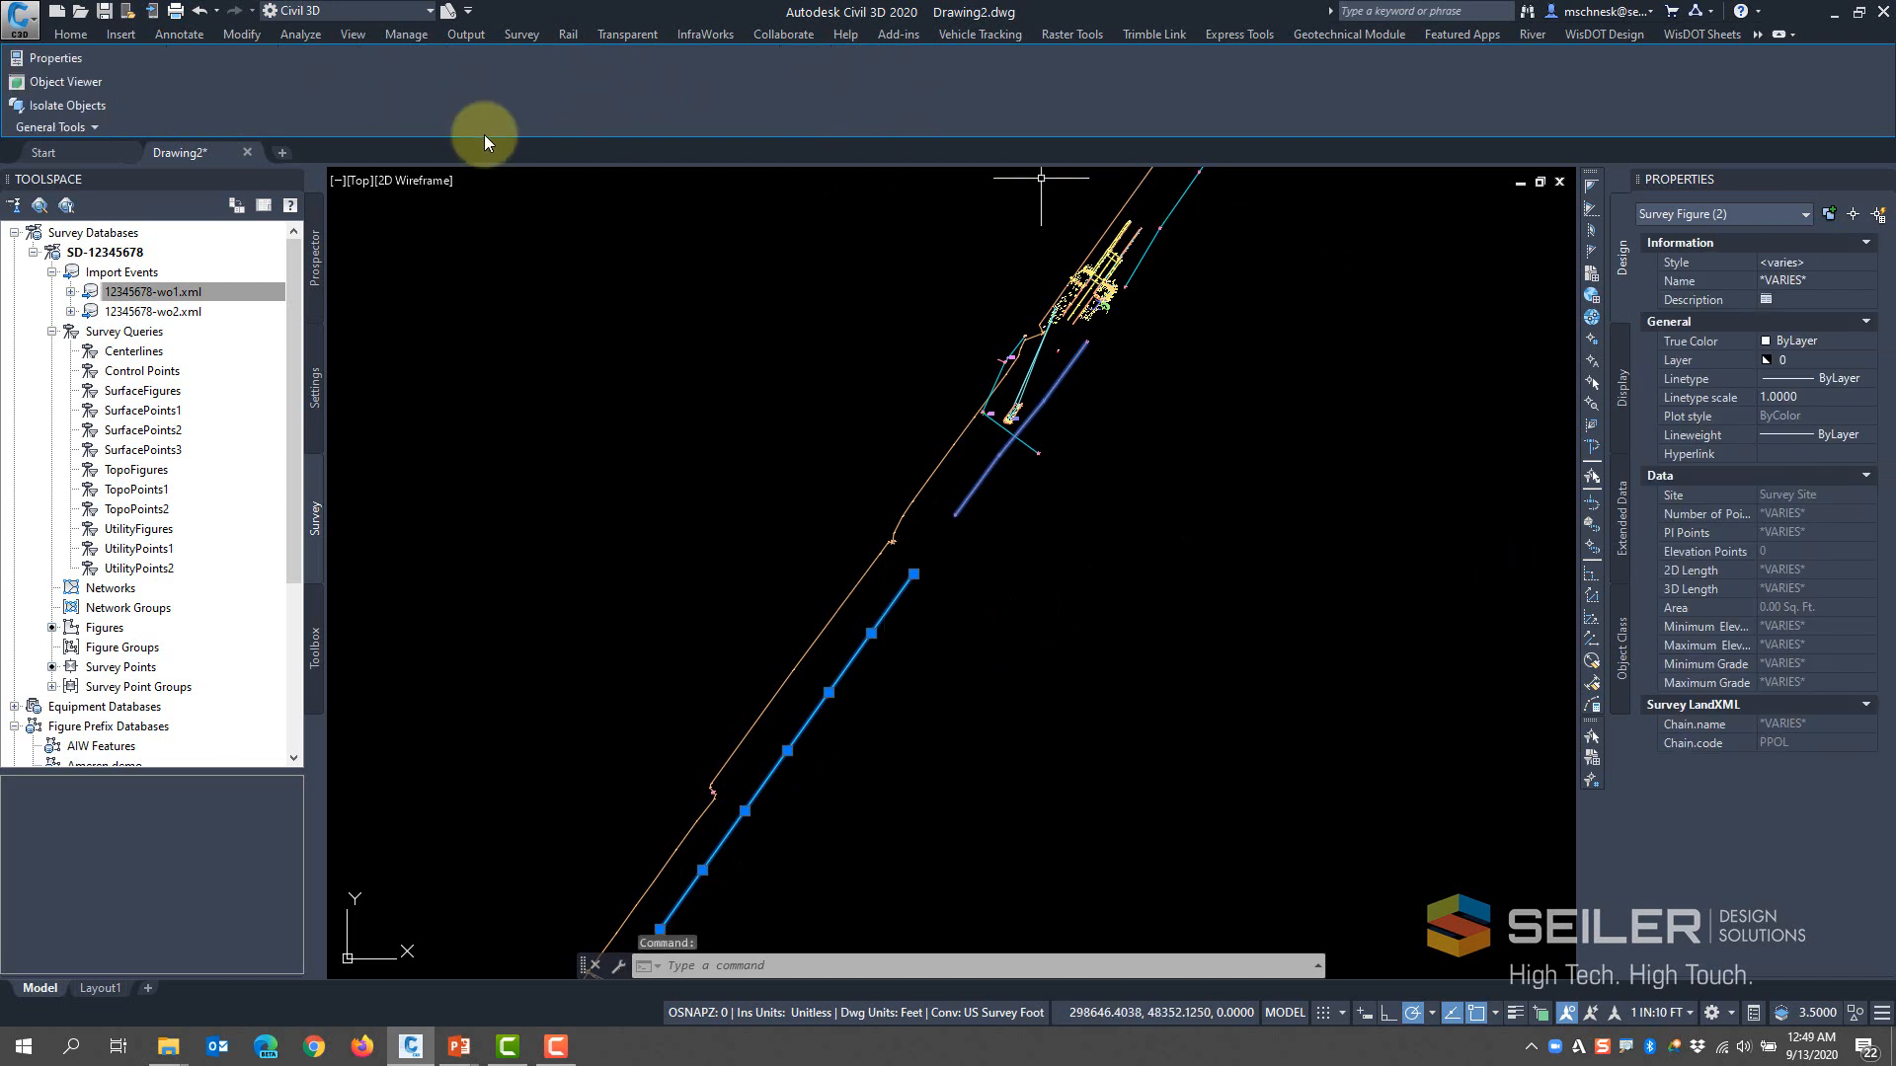
pyautogui.press('Escape')
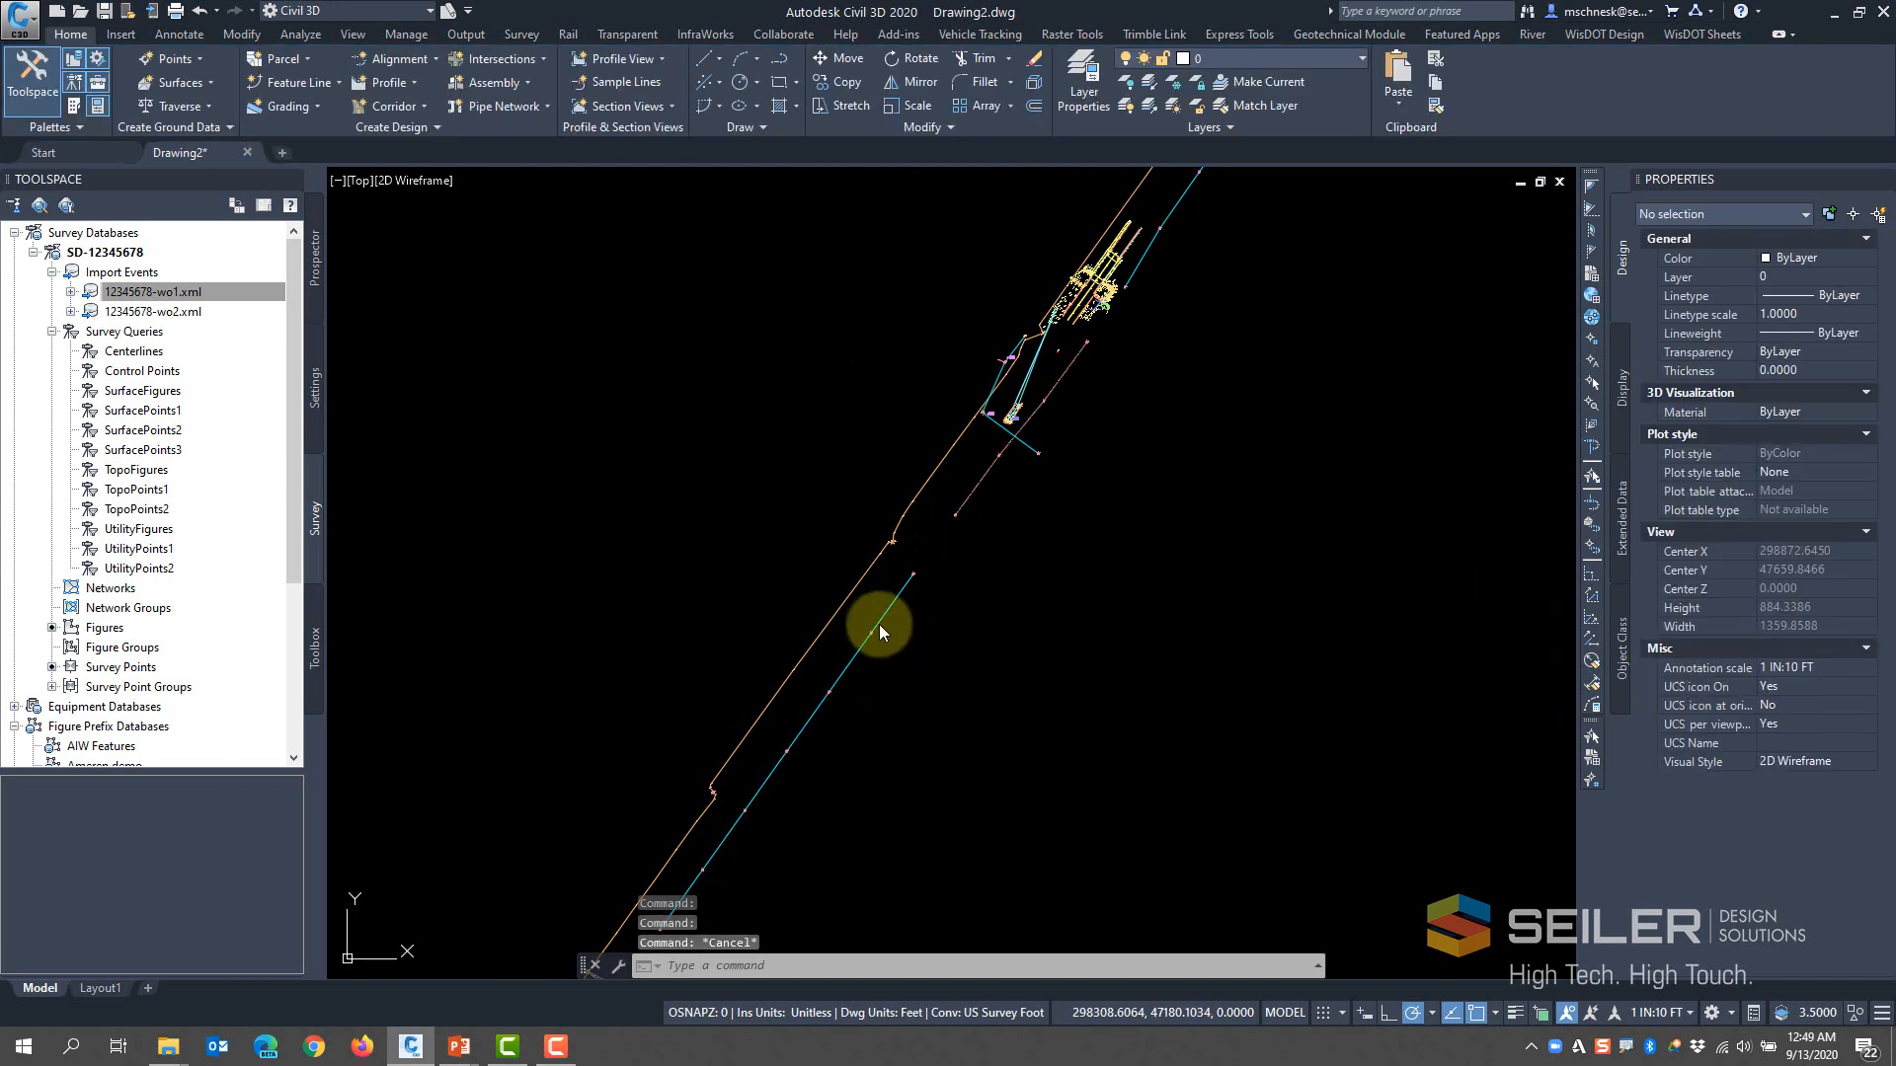
pyautogui.click(878, 624)
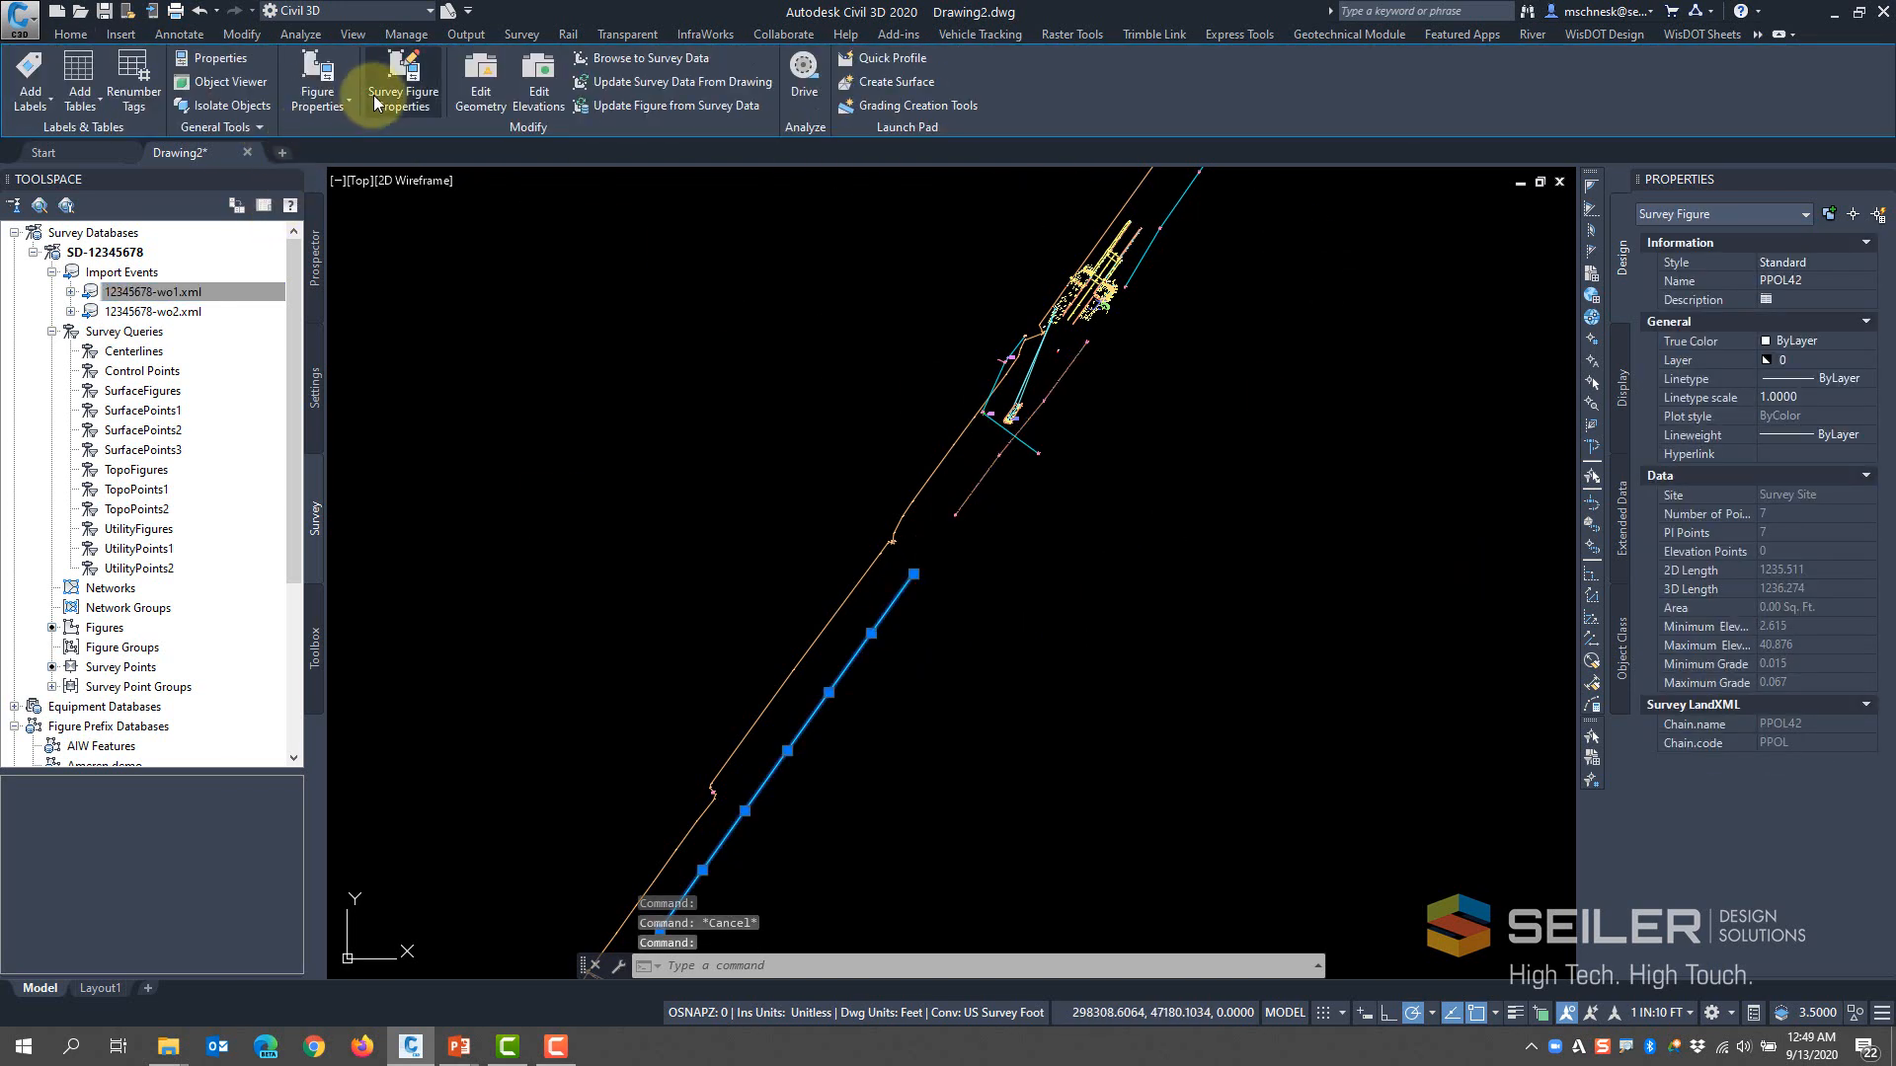
pyautogui.click(403, 75)
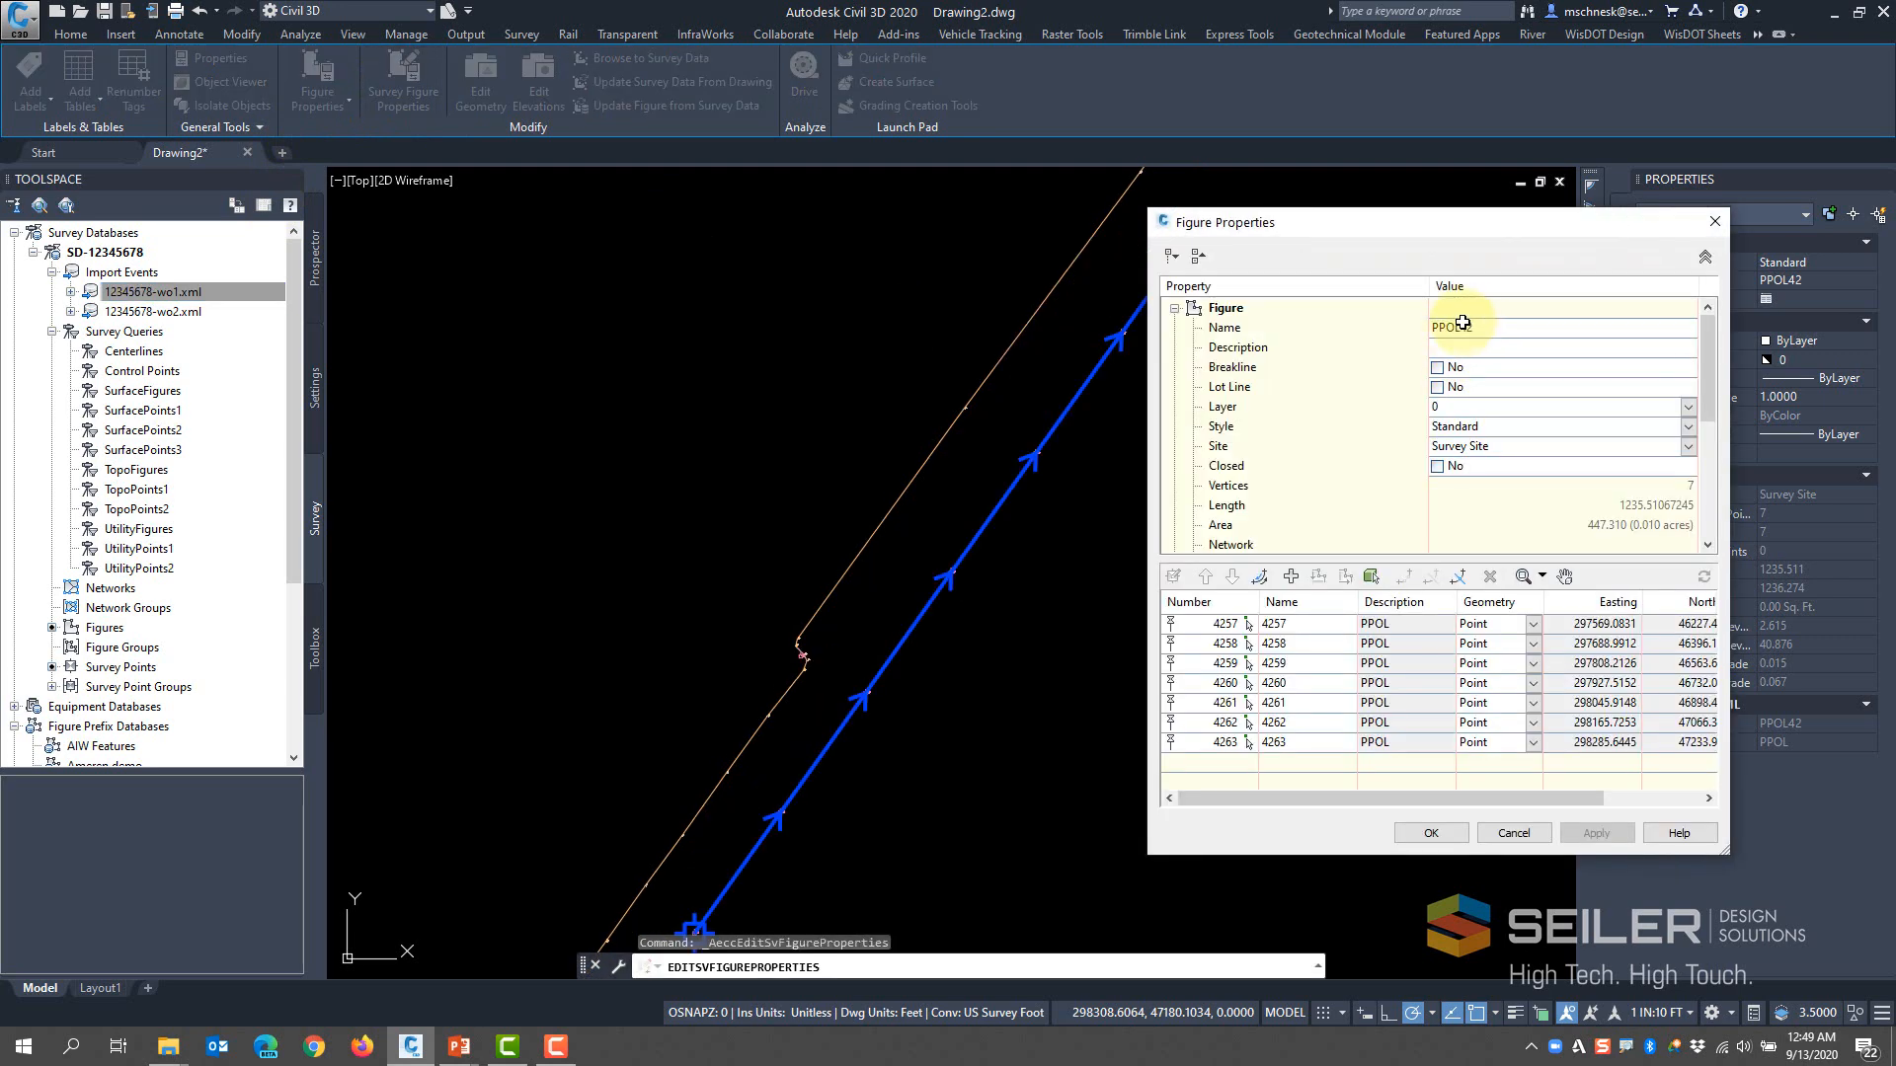
# Set the style of power pole figure PPOL42 to E UTL Overhead Utility and clear the selection
pyautogui.click(1688, 429)
pyautogui.click(1689, 429)
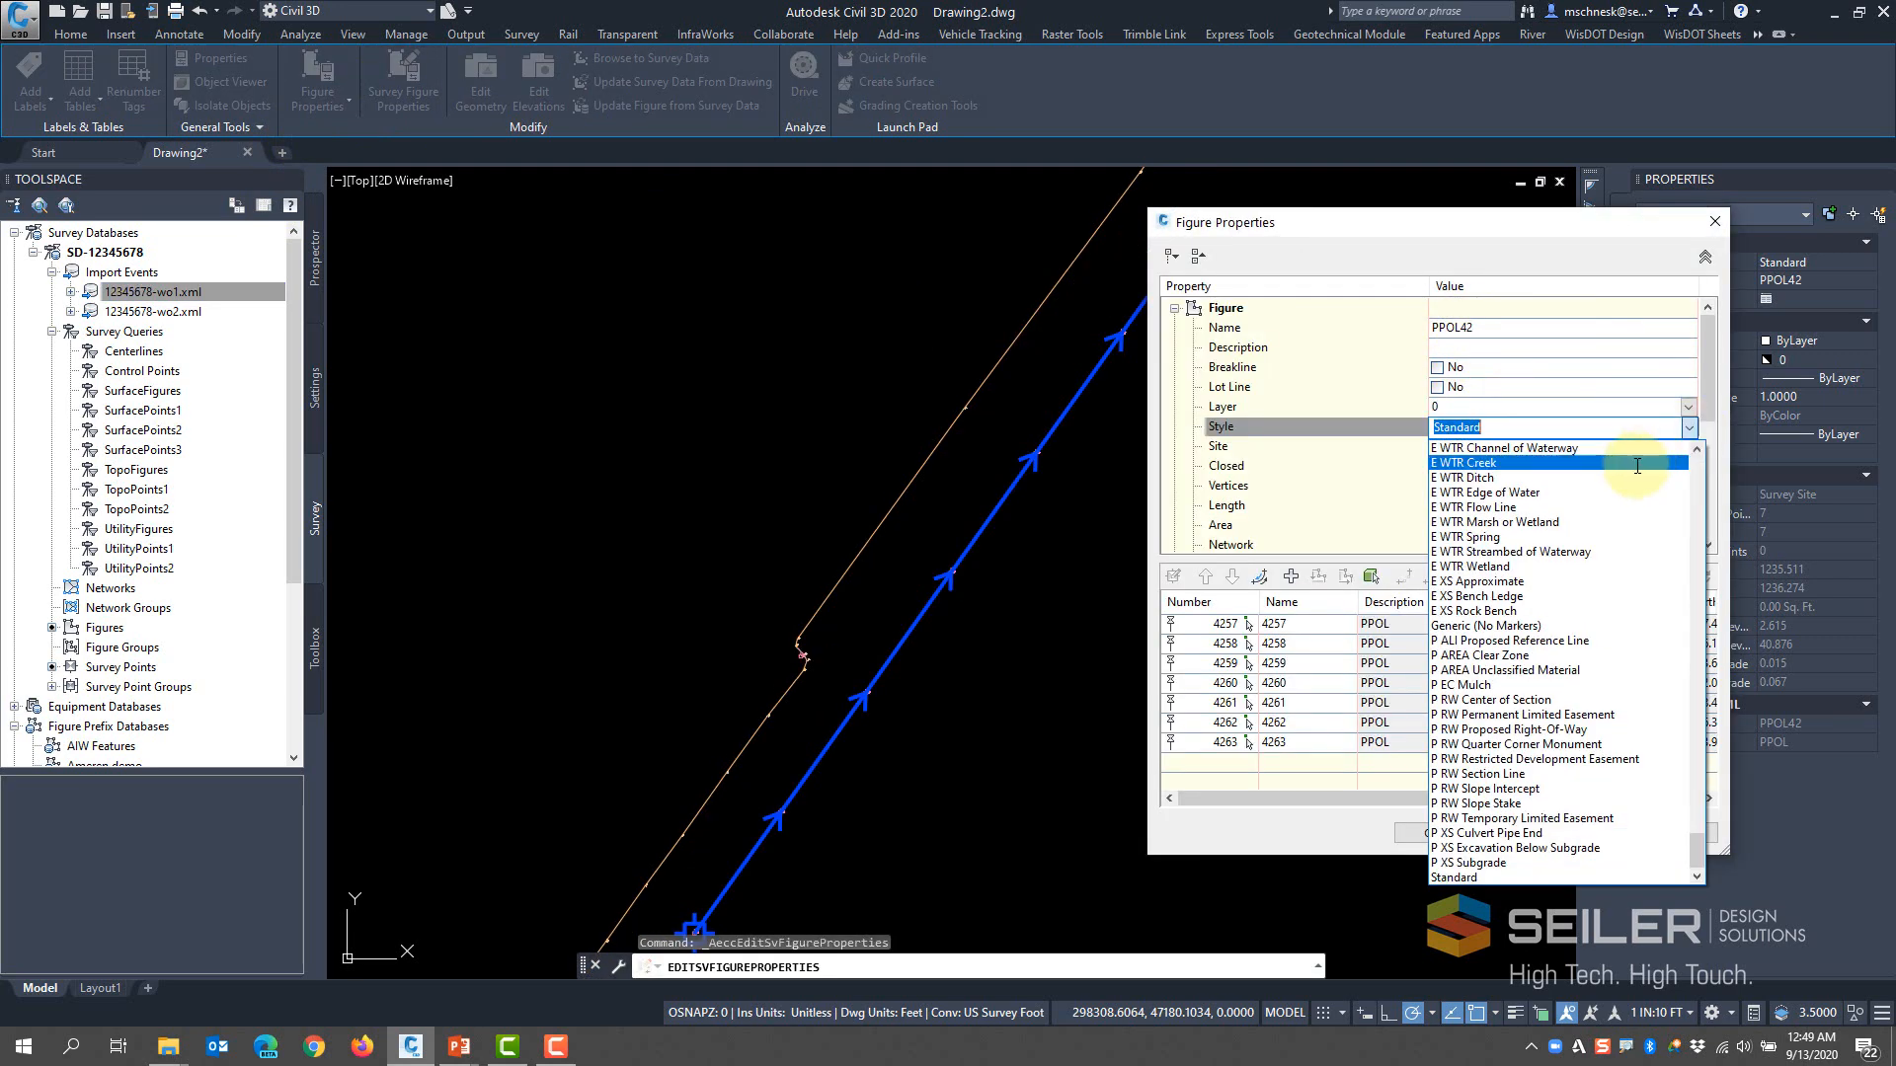
pyautogui.scroll(5, 1554, 614)
pyautogui.scroll(8, 1554, 614)
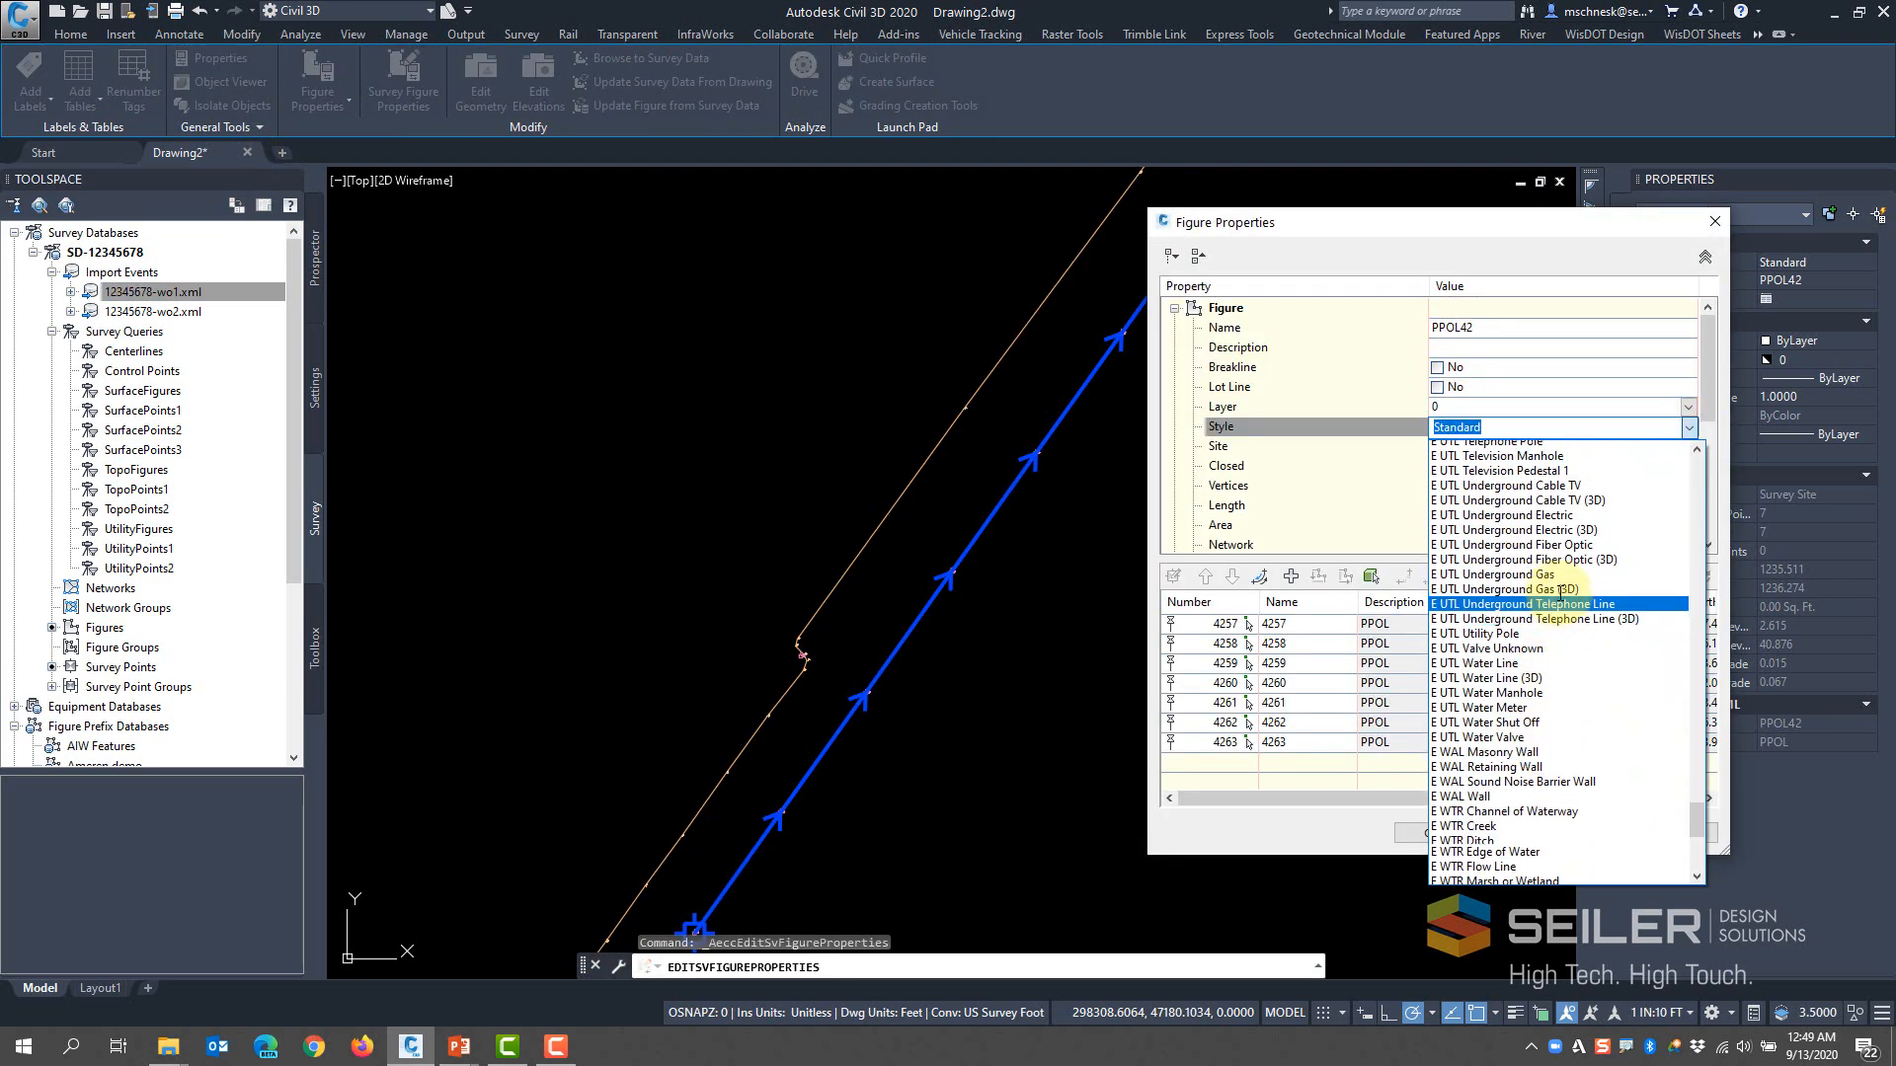
pyautogui.scroll(5, 1557, 590)
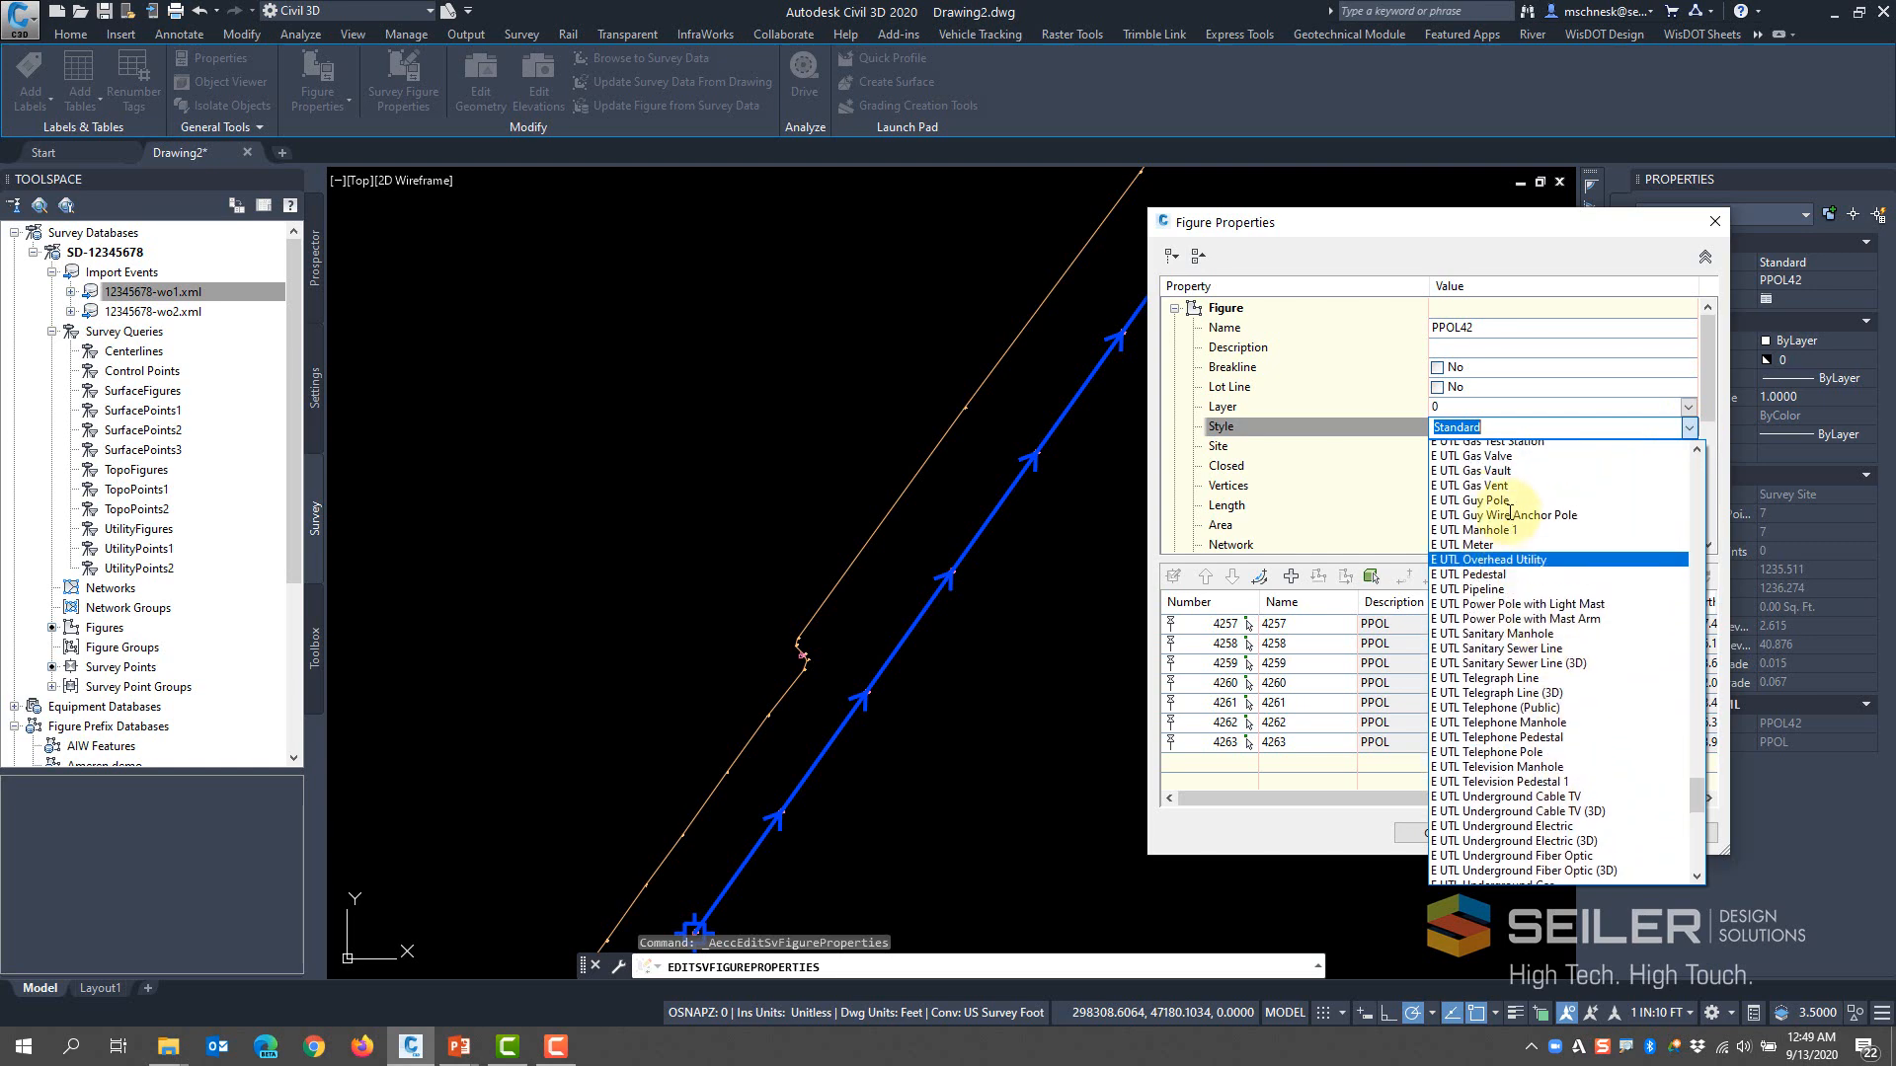
pyautogui.scroll(2, 1530, 481)
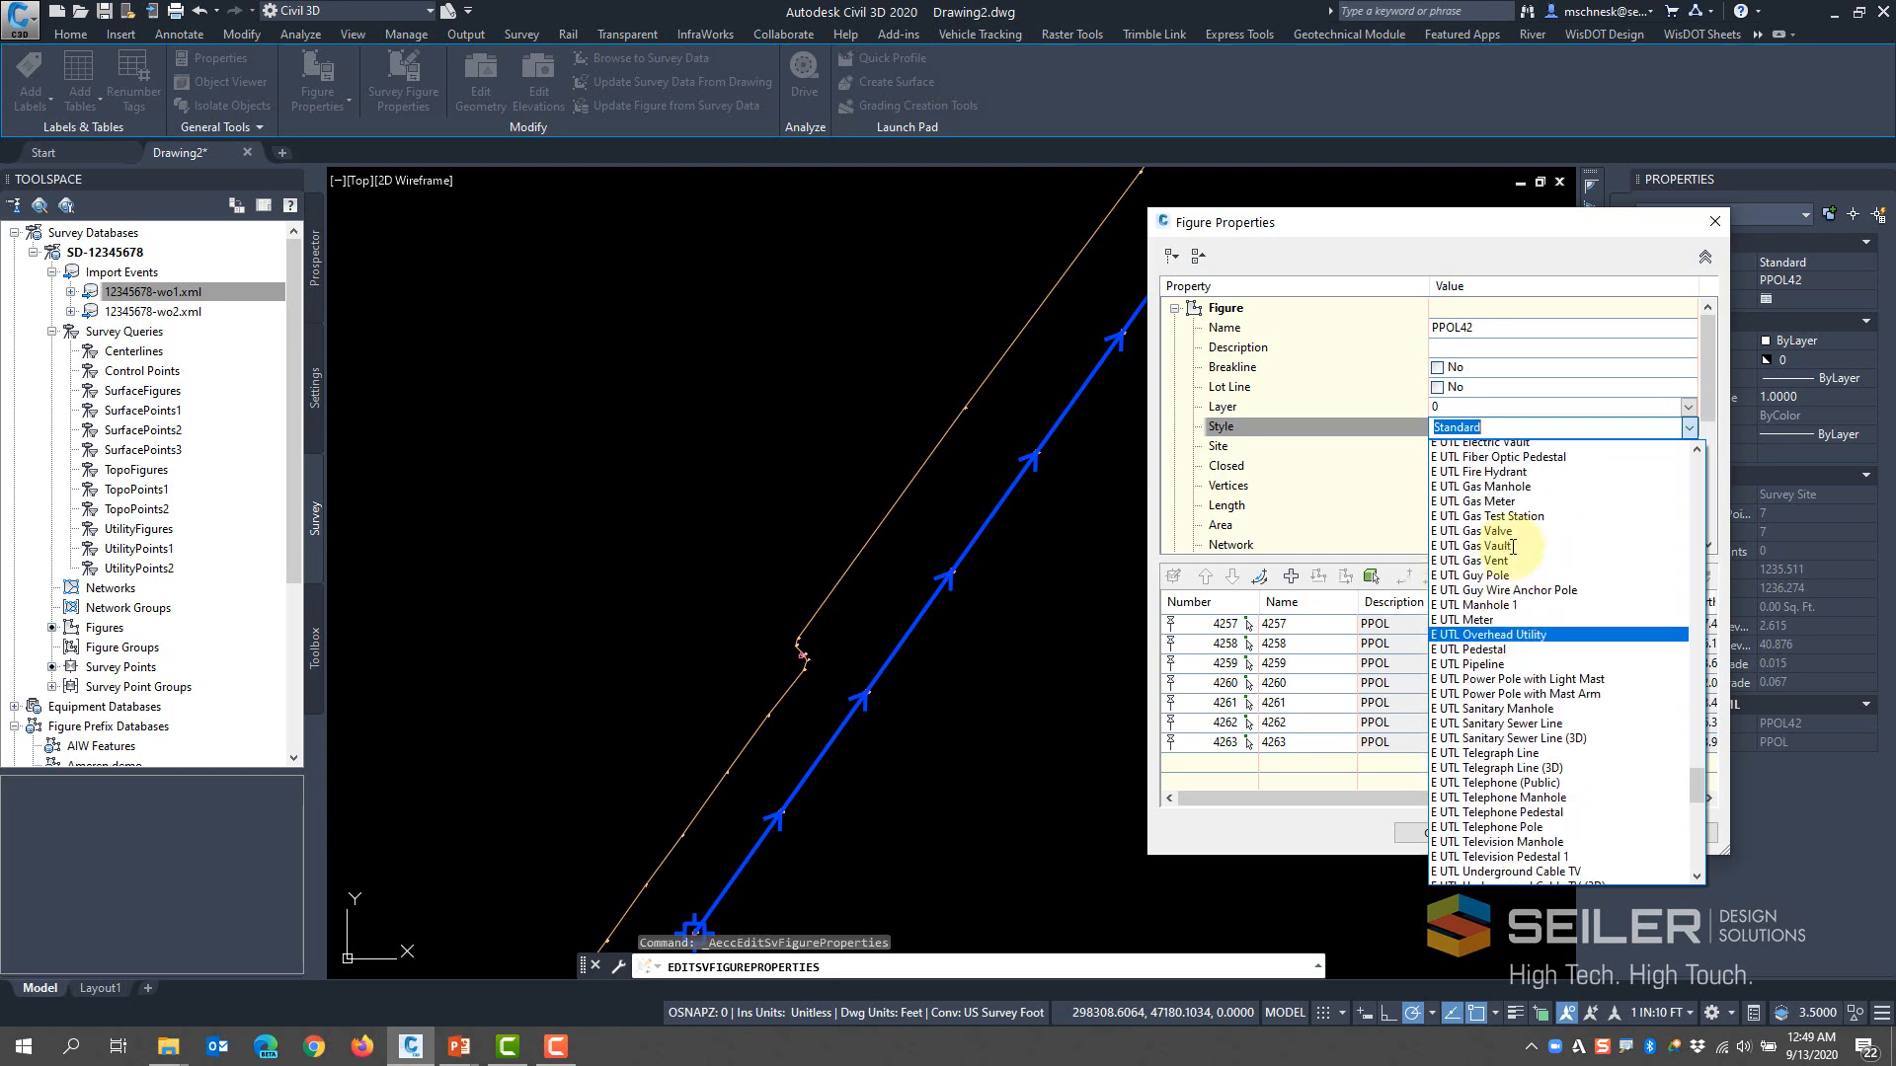
pyautogui.scroll(-2, 1531, 729)
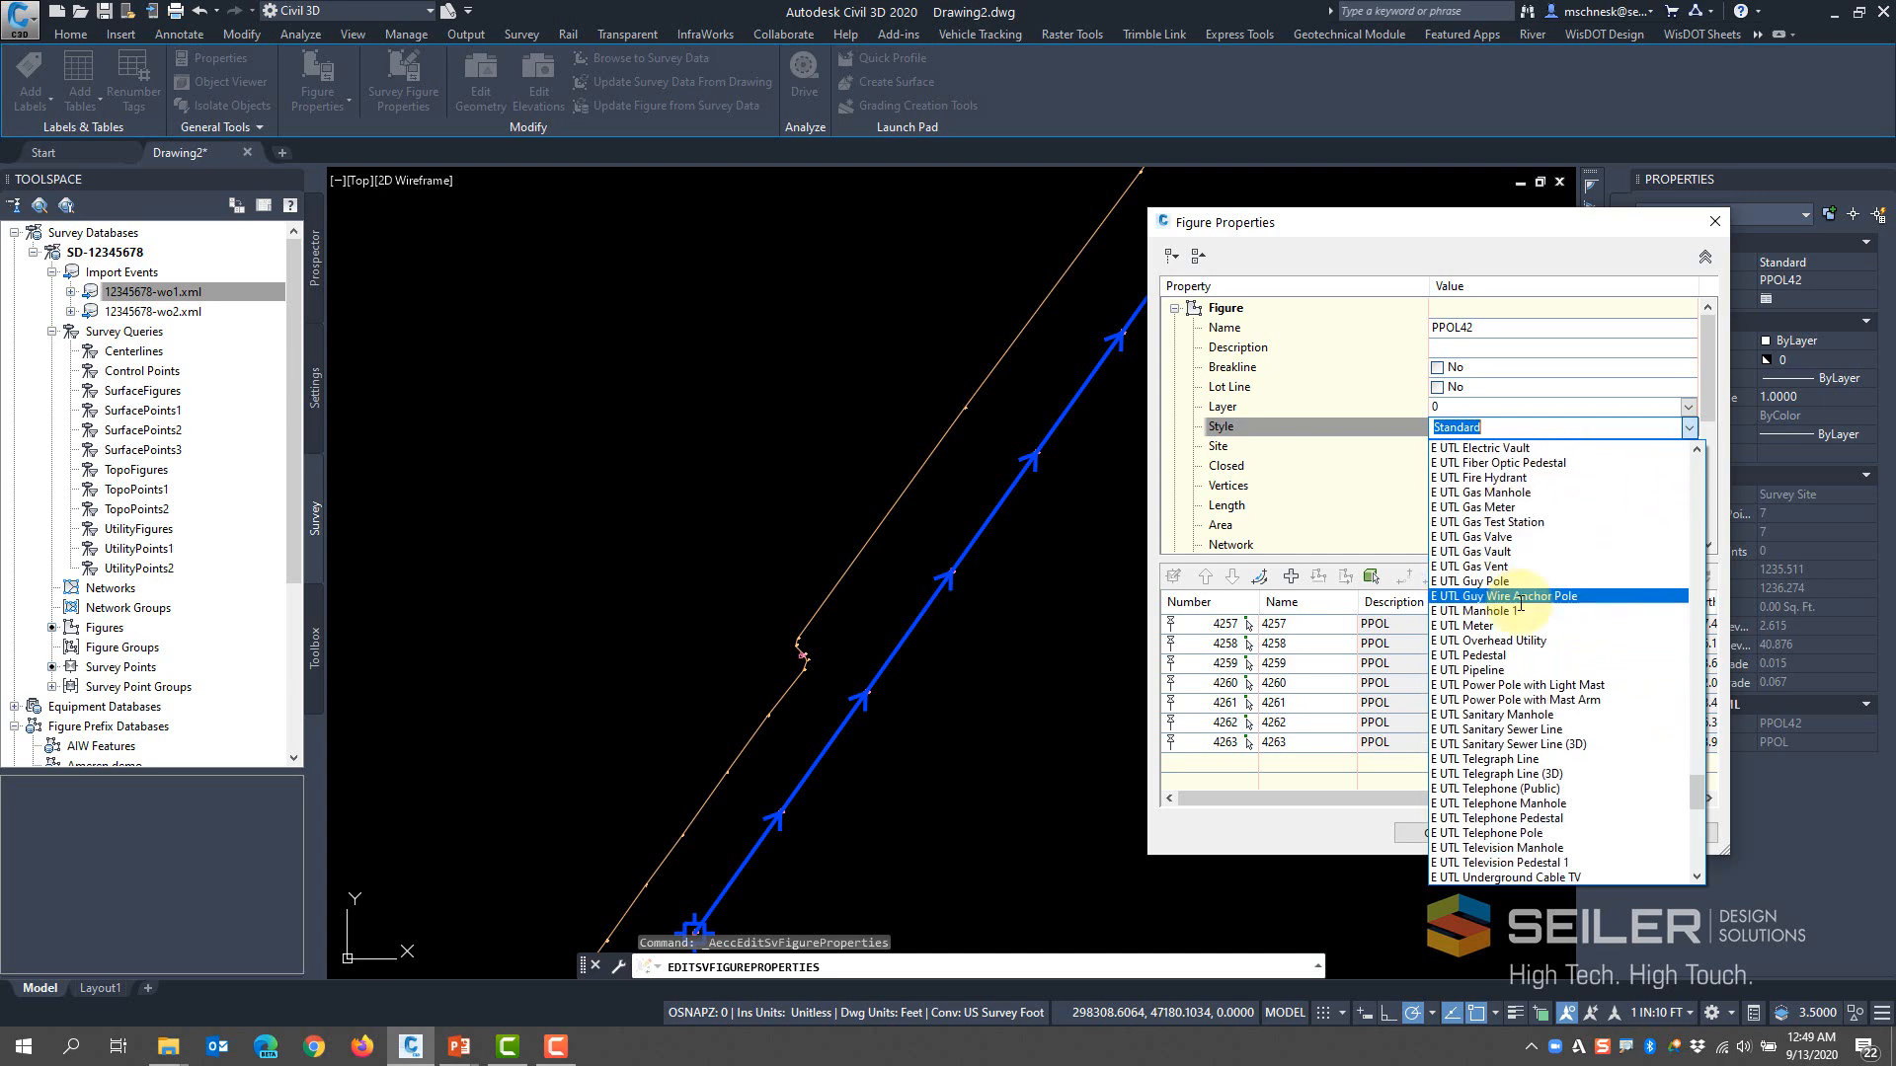
pyautogui.click(1481, 640)
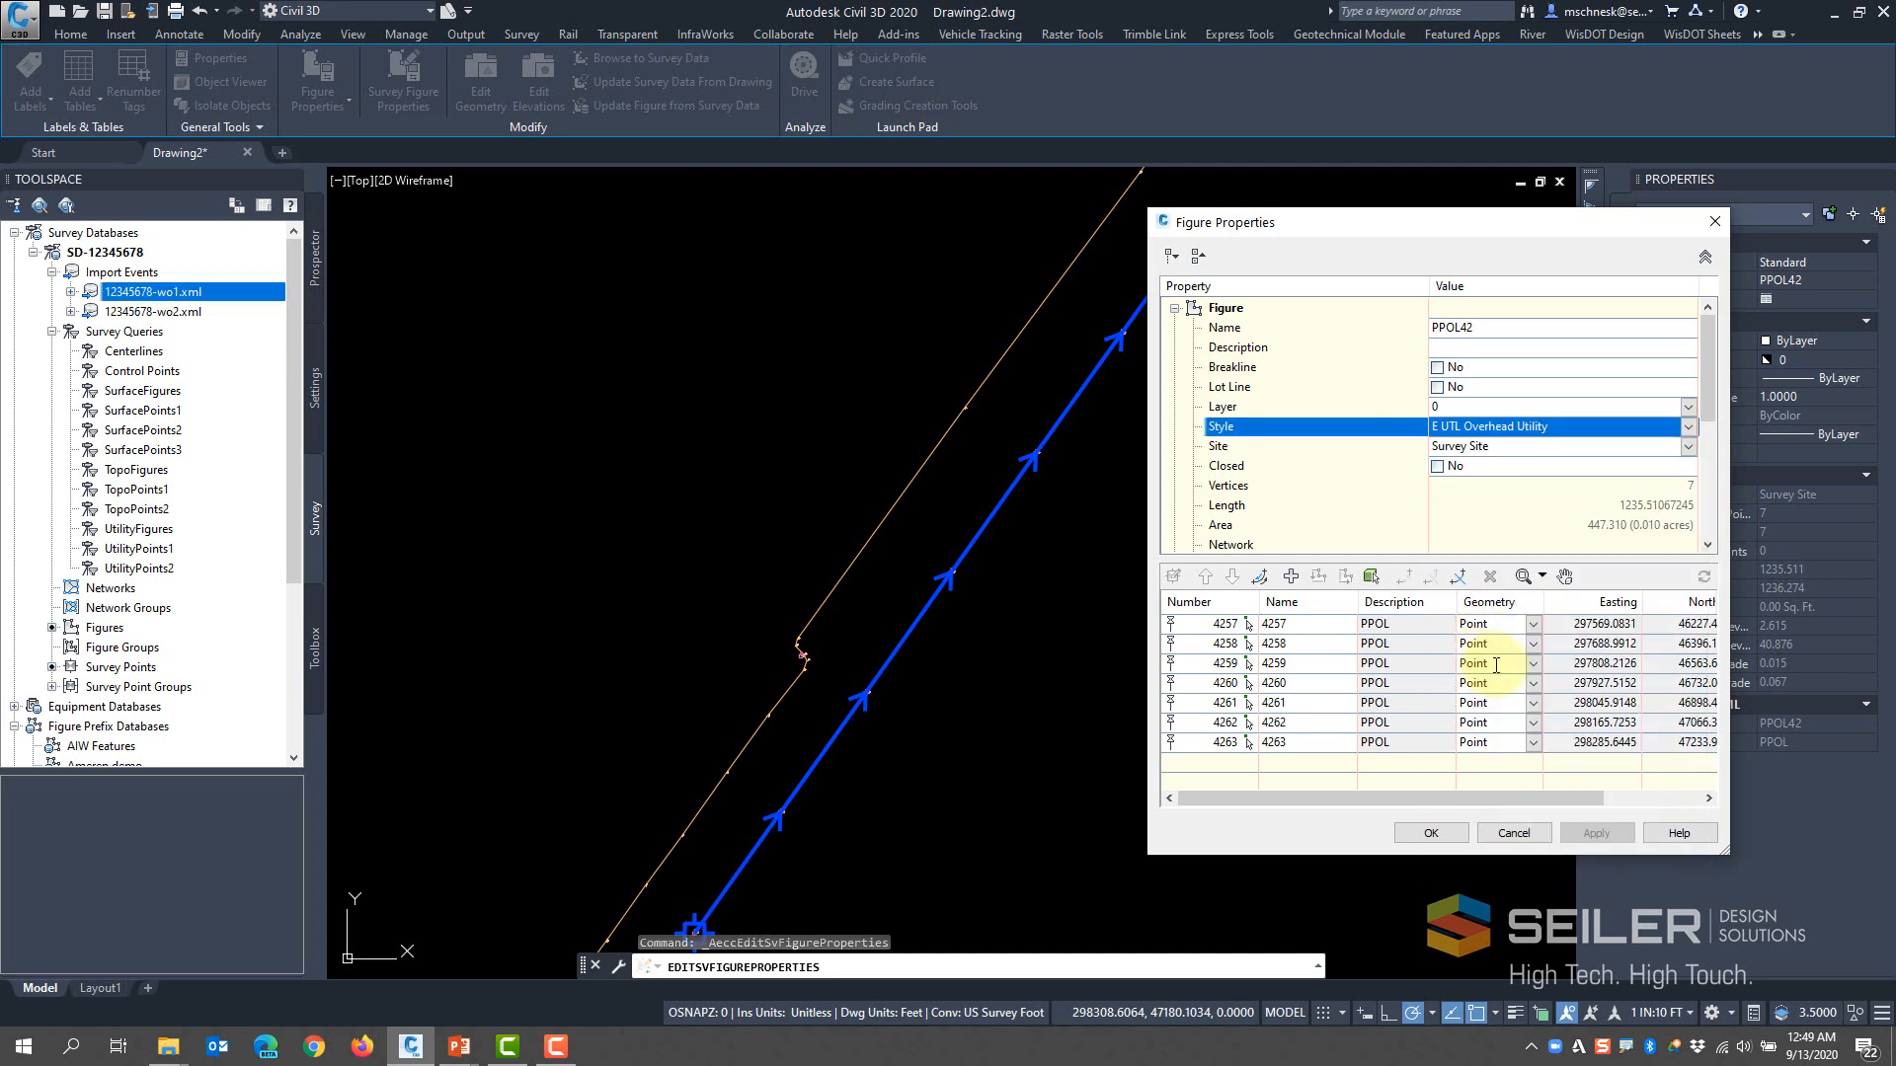
pyautogui.click(1458, 832)
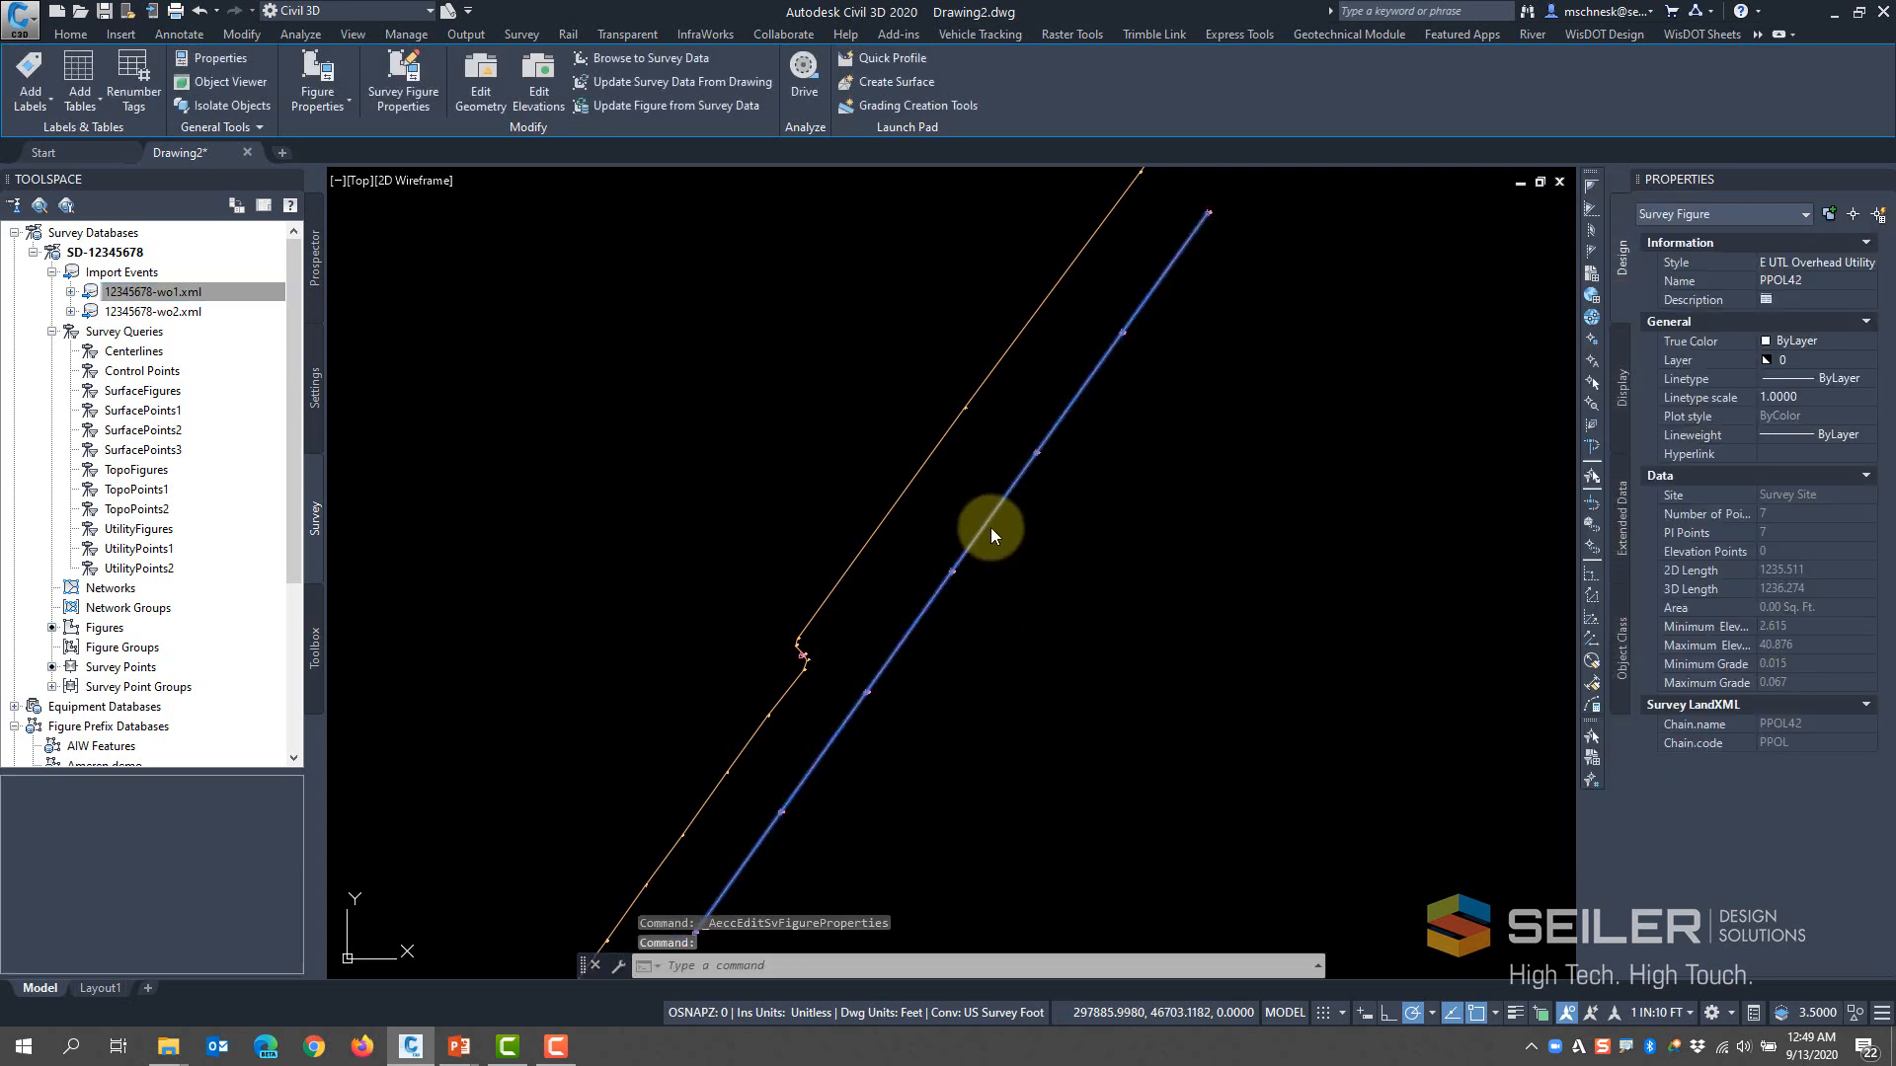
pyautogui.press('Escape')
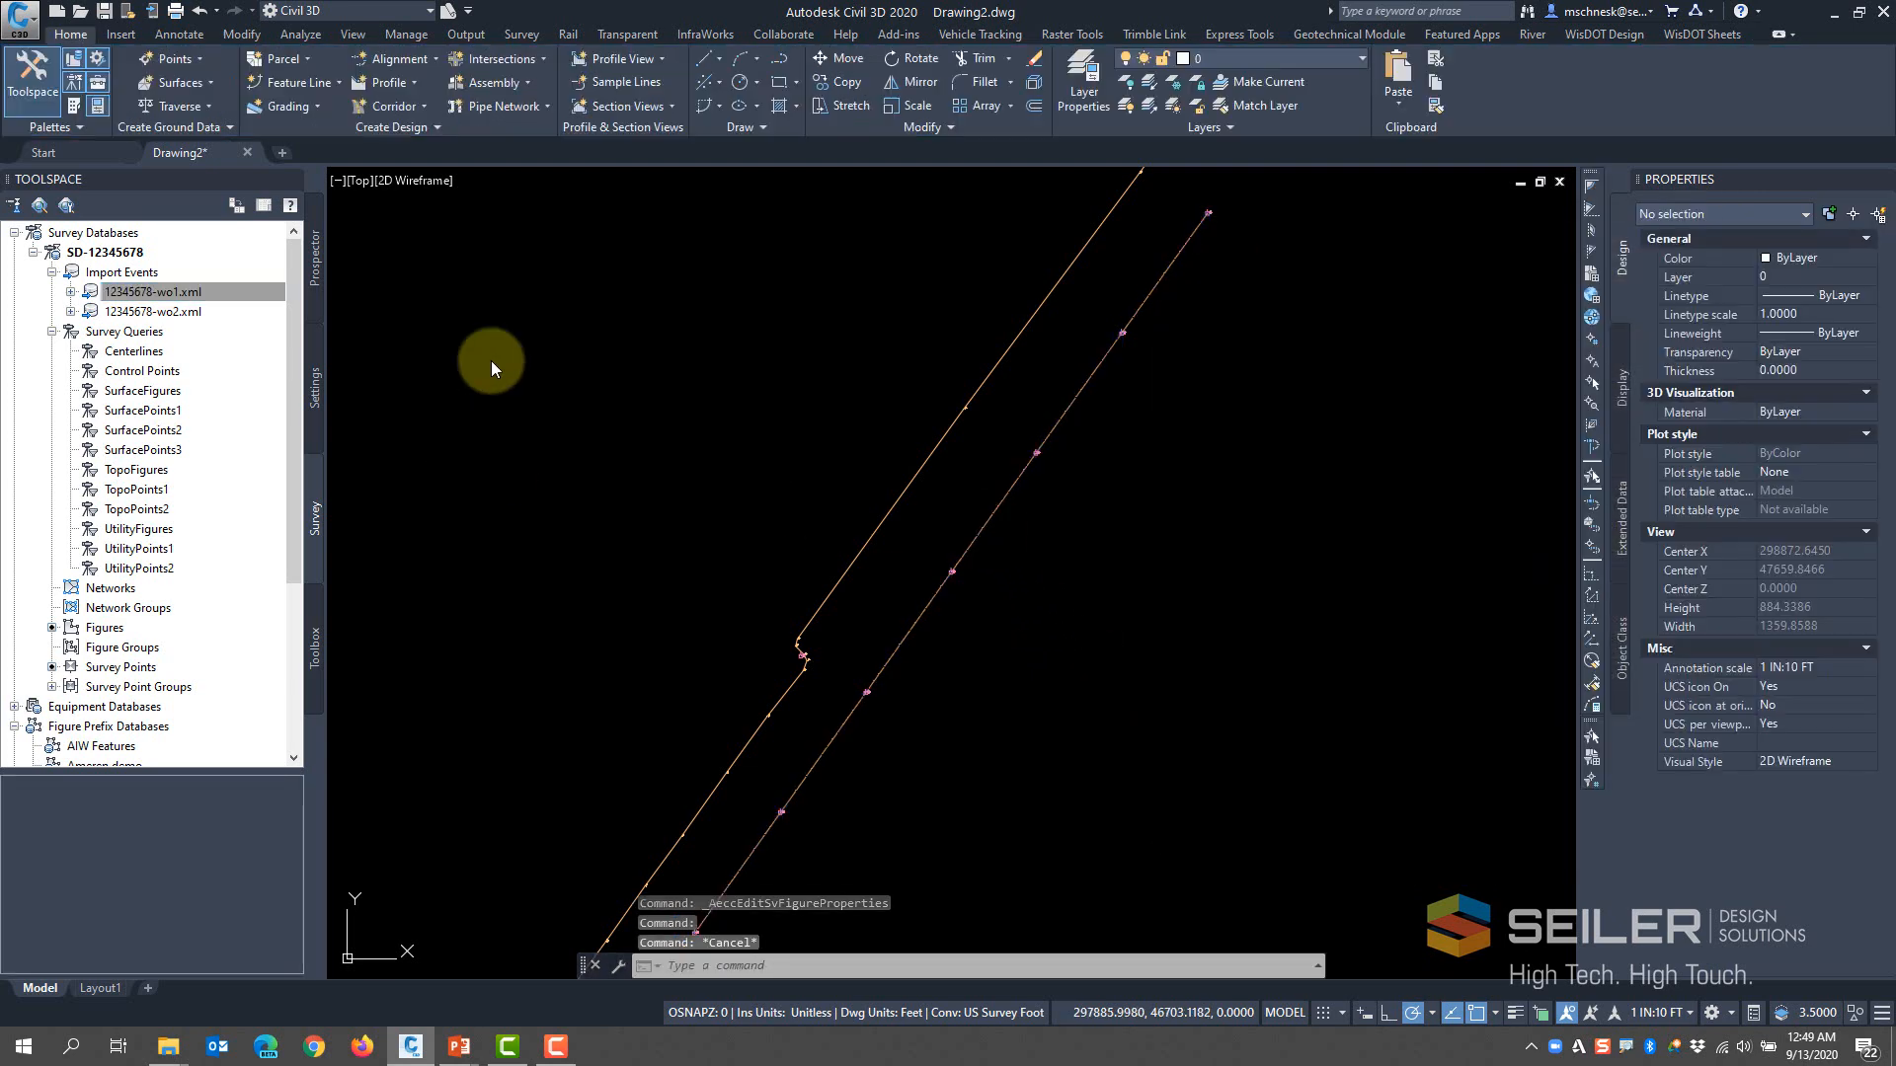
# Reopen the survey figure properties of PPOL42 and split the figure at point 4259 into a new figure named OH42
pyautogui.click(983, 518)
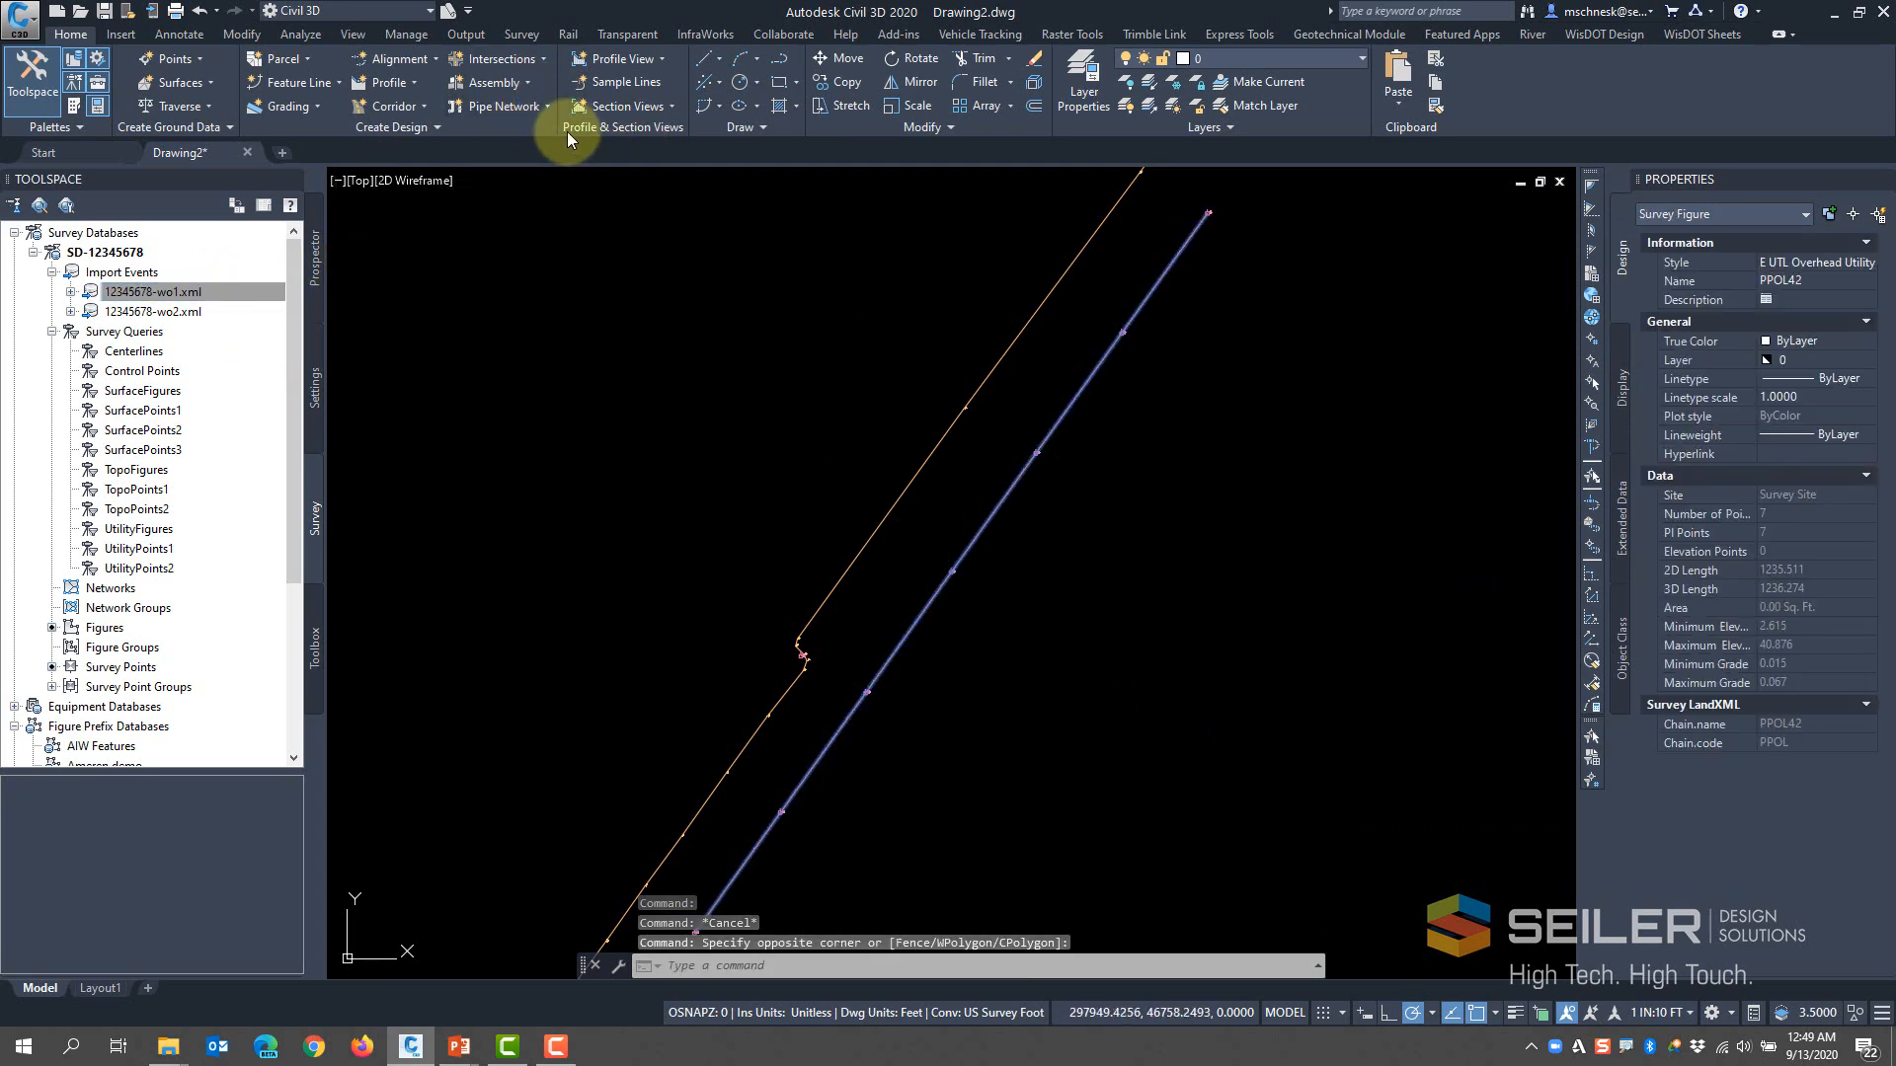
pyautogui.click(403, 94)
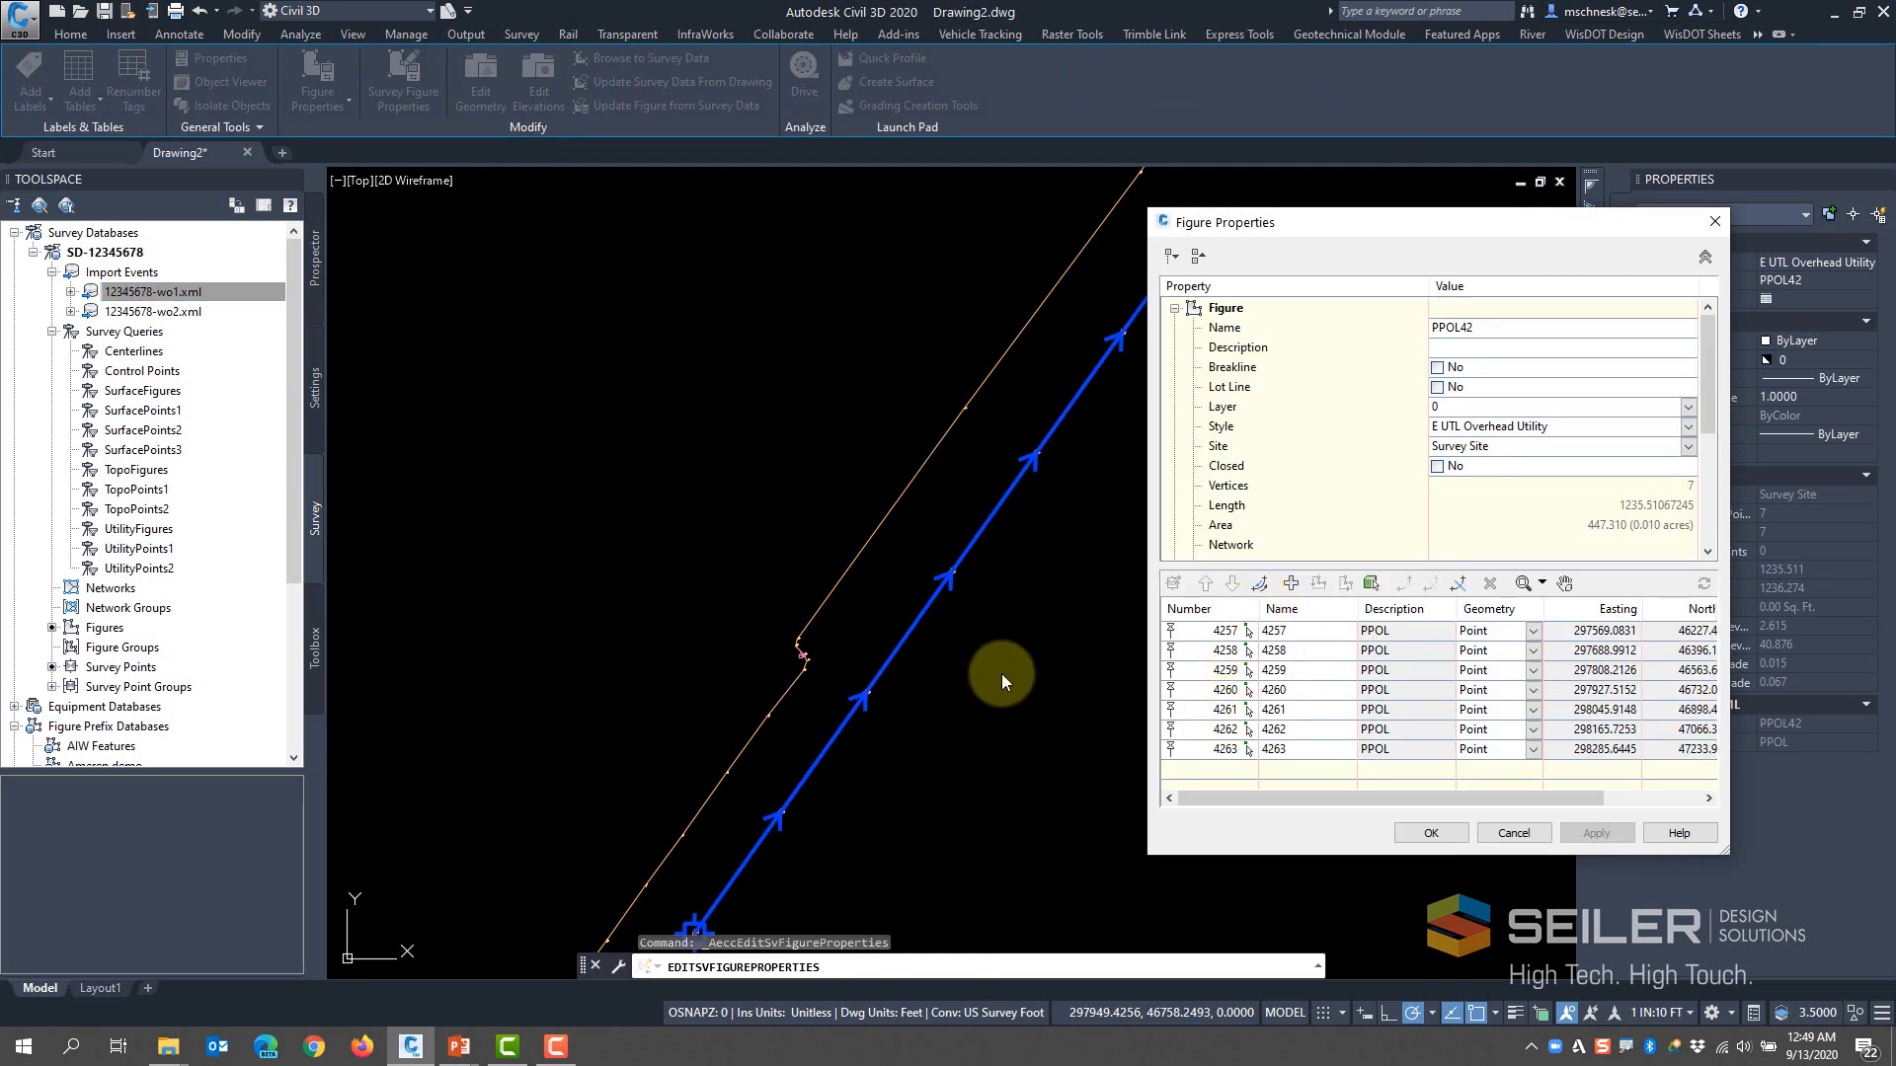
pyautogui.click(1224, 690)
pyautogui.click(1226, 671)
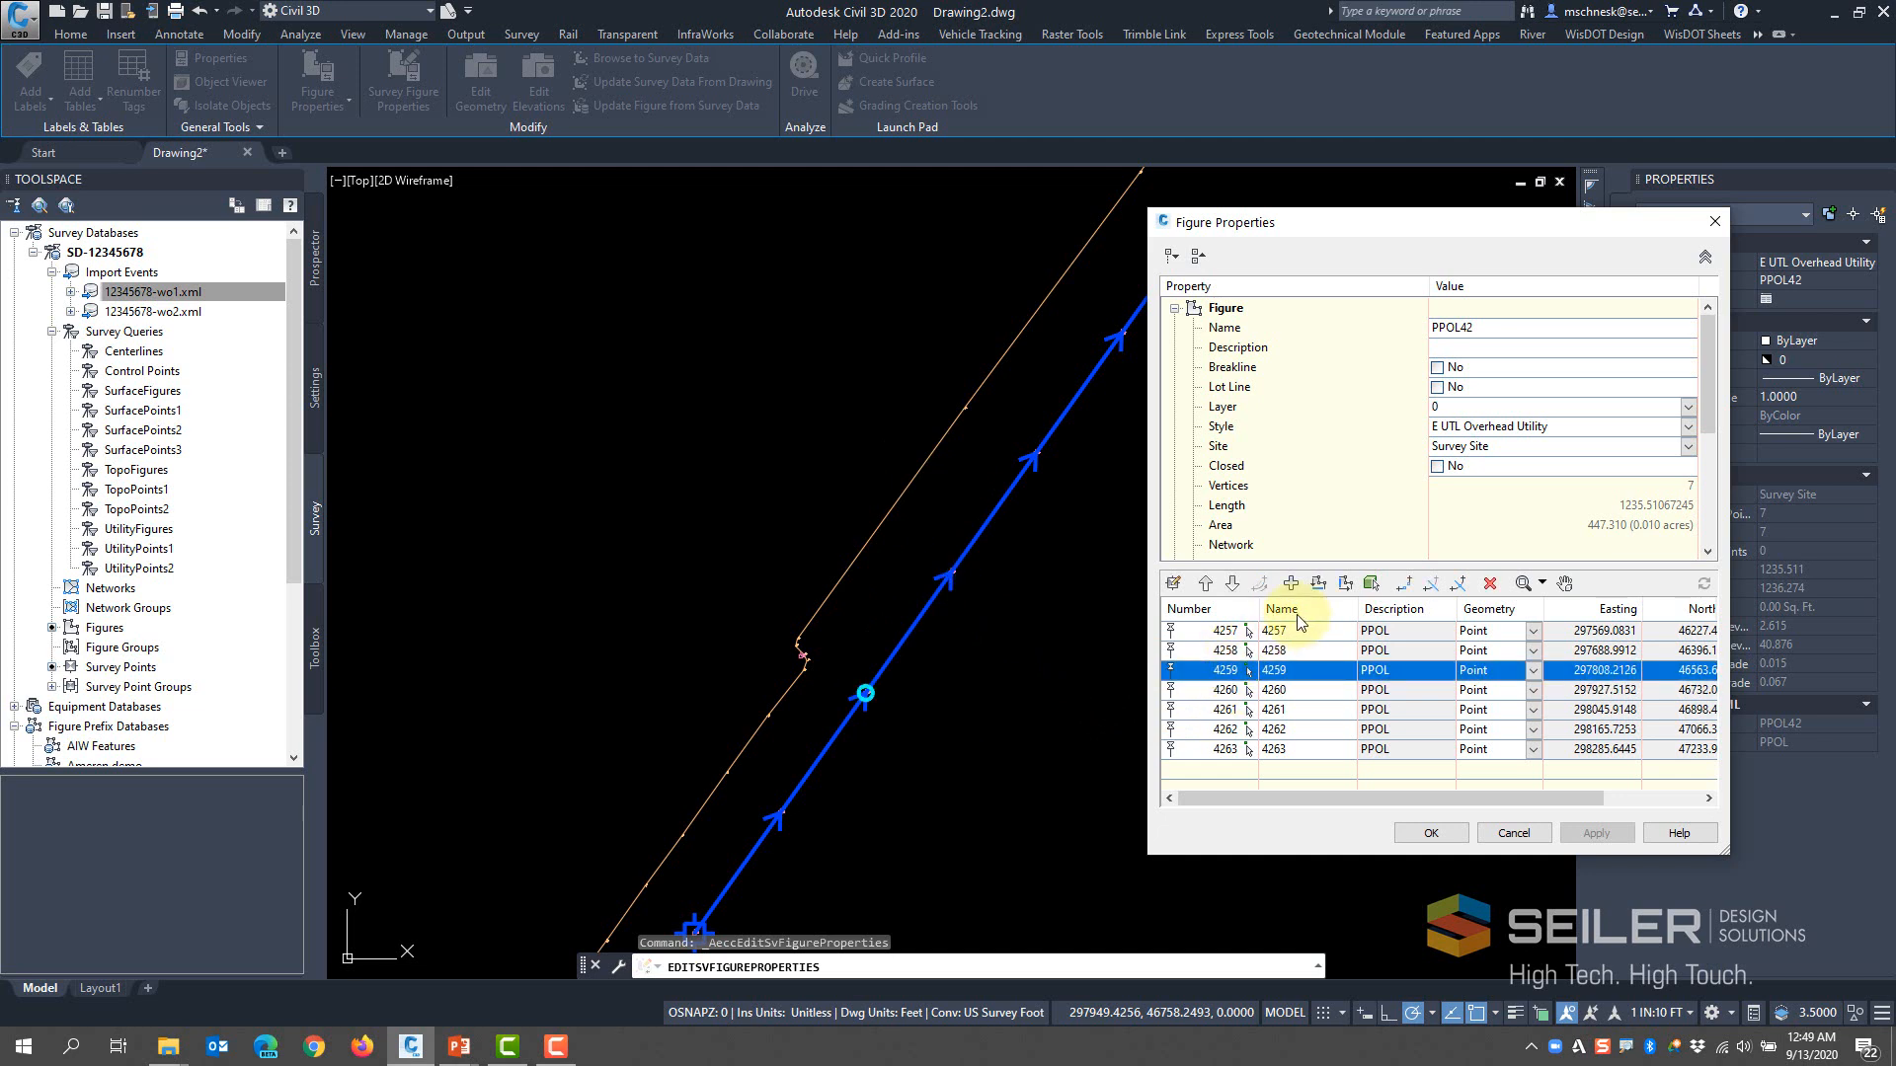
pyautogui.click(1406, 586)
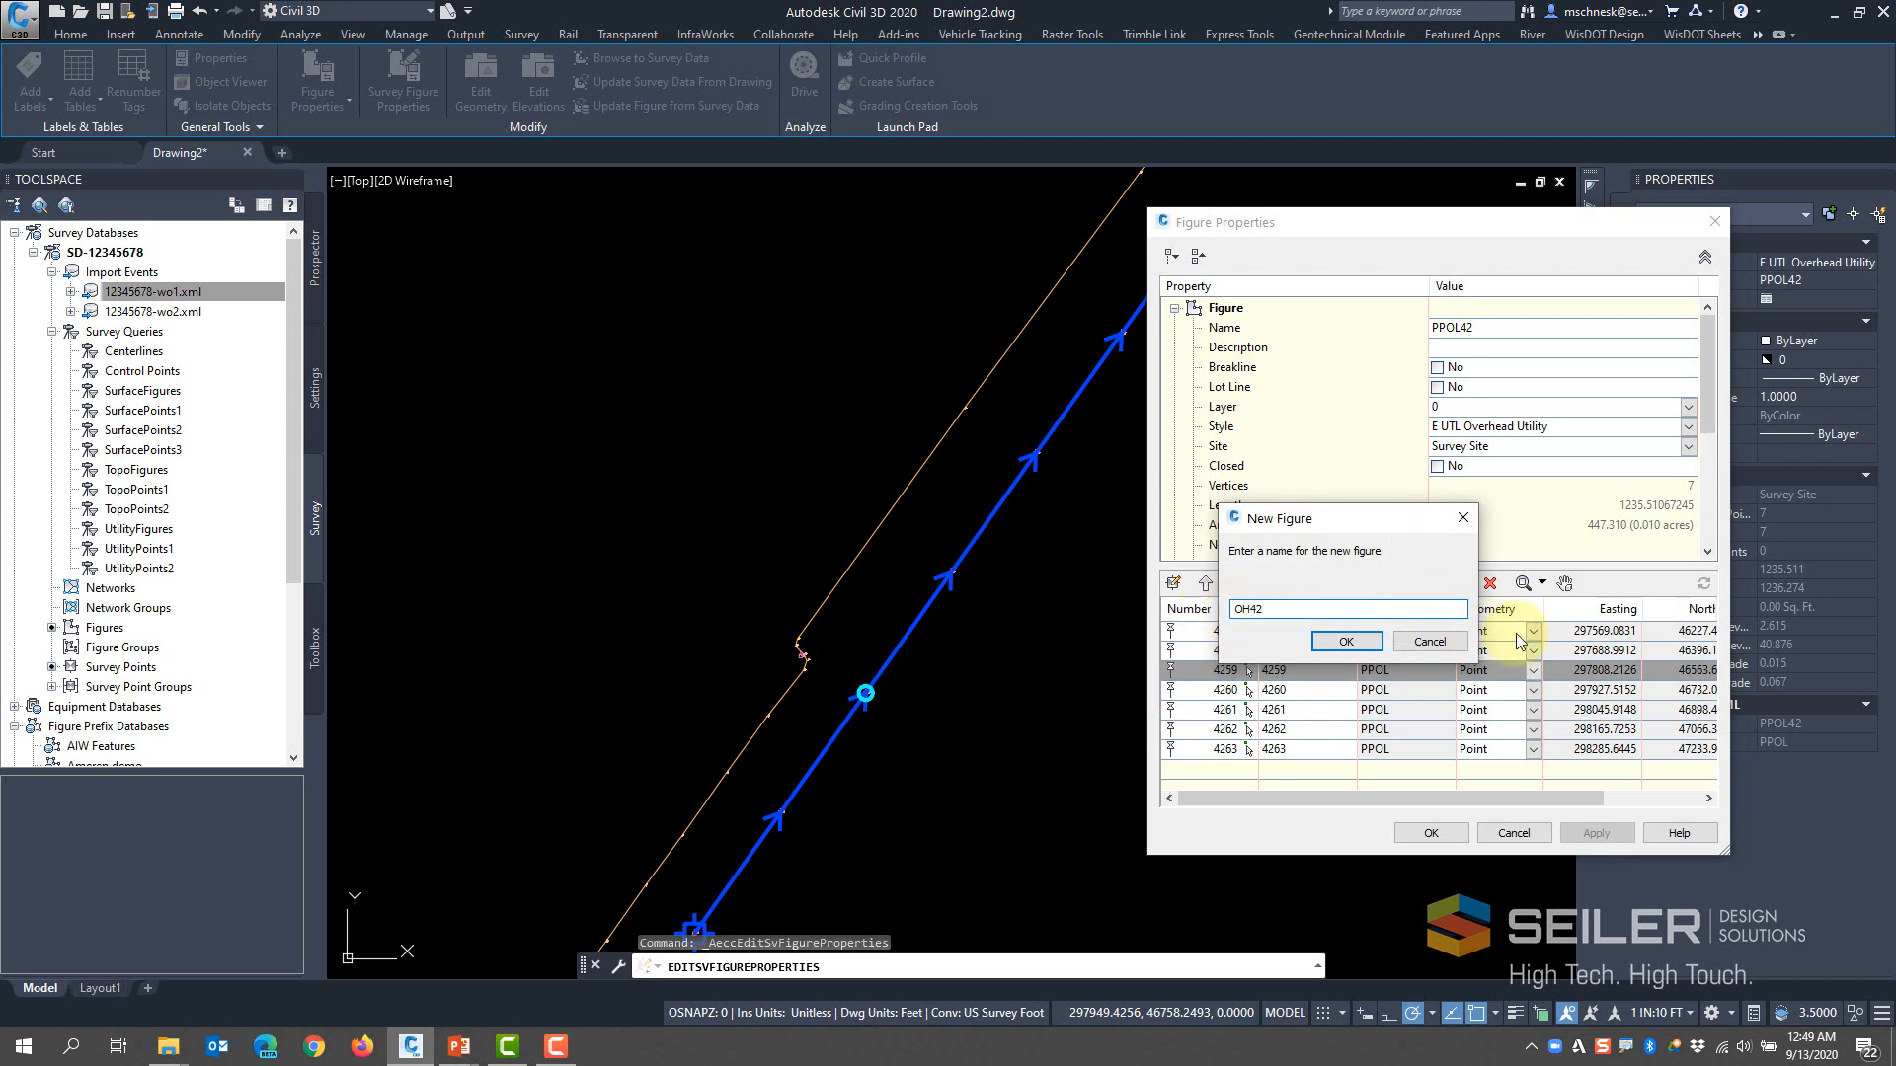
pyautogui.write('OH42')
pyautogui.click(1379, 643)
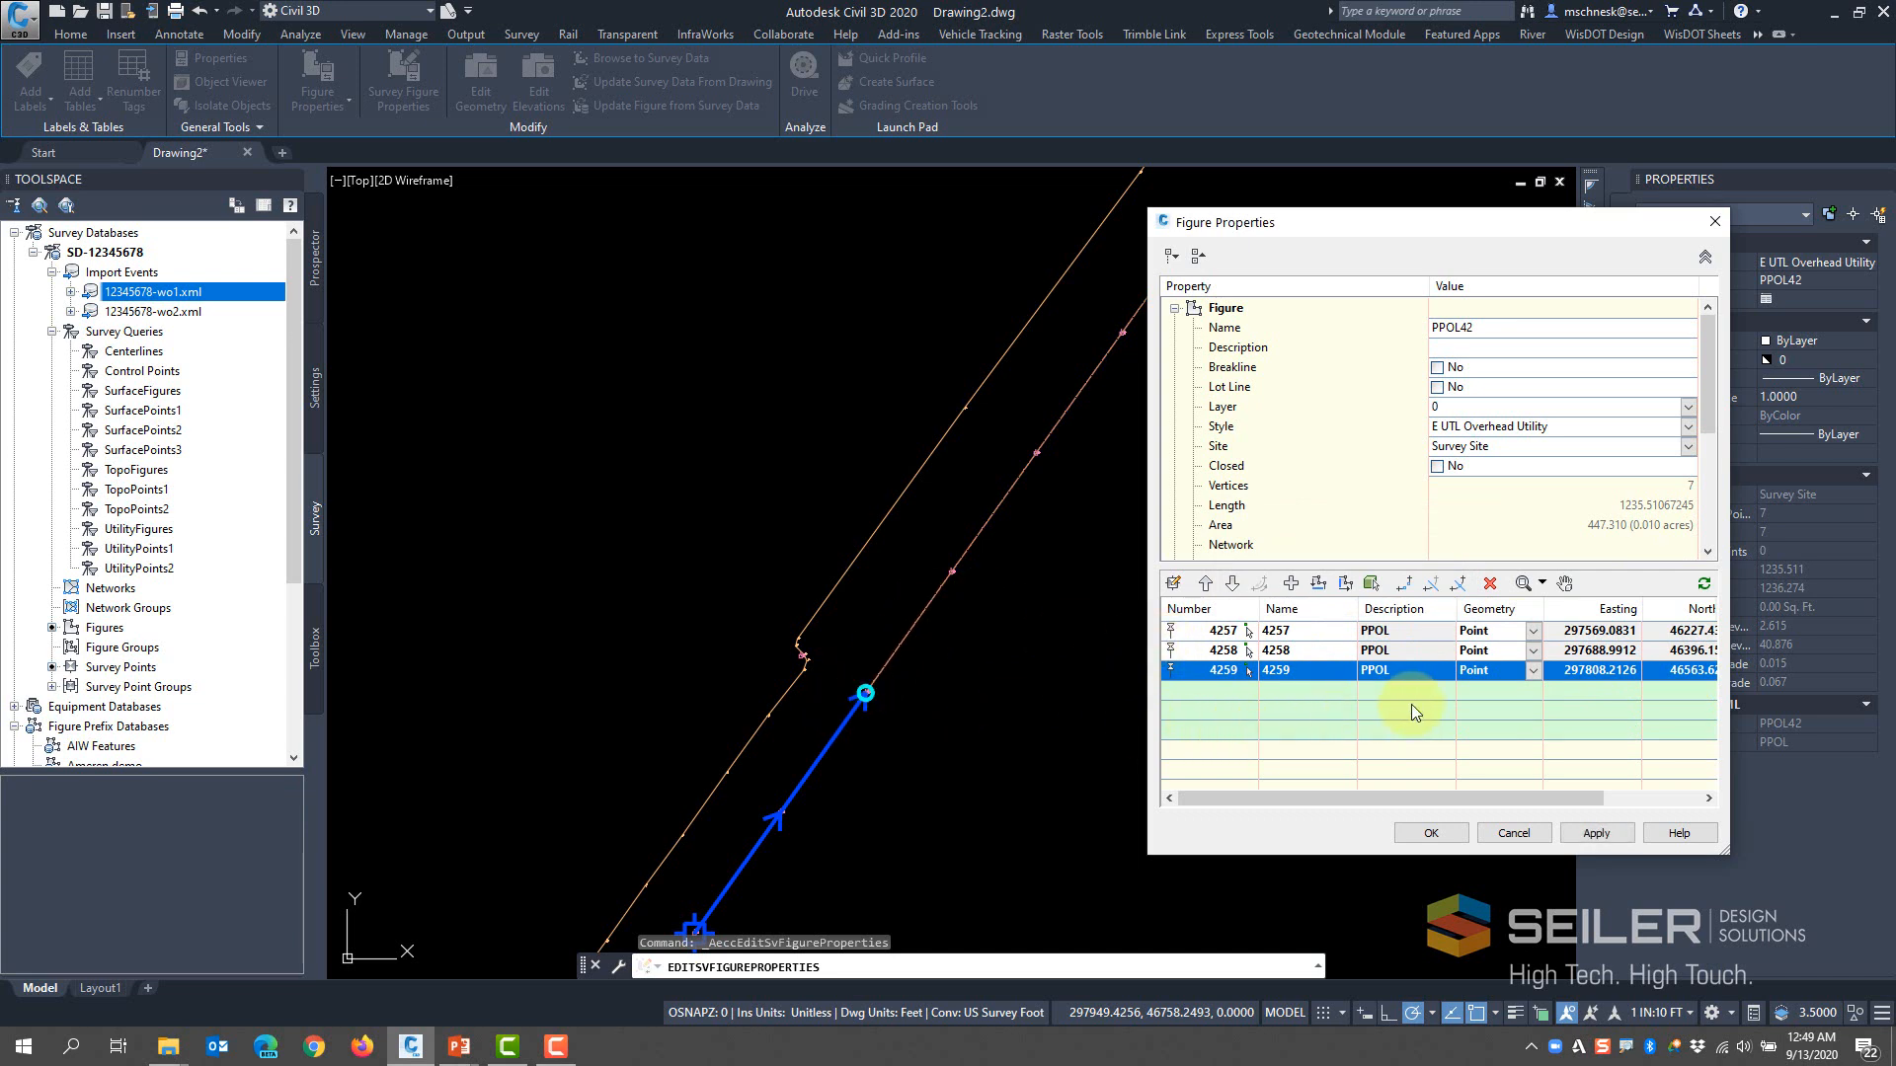
# Delete vertex 4259 from figure PPOL42, accept the change, and clear the selection
pyautogui.click(1491, 585)
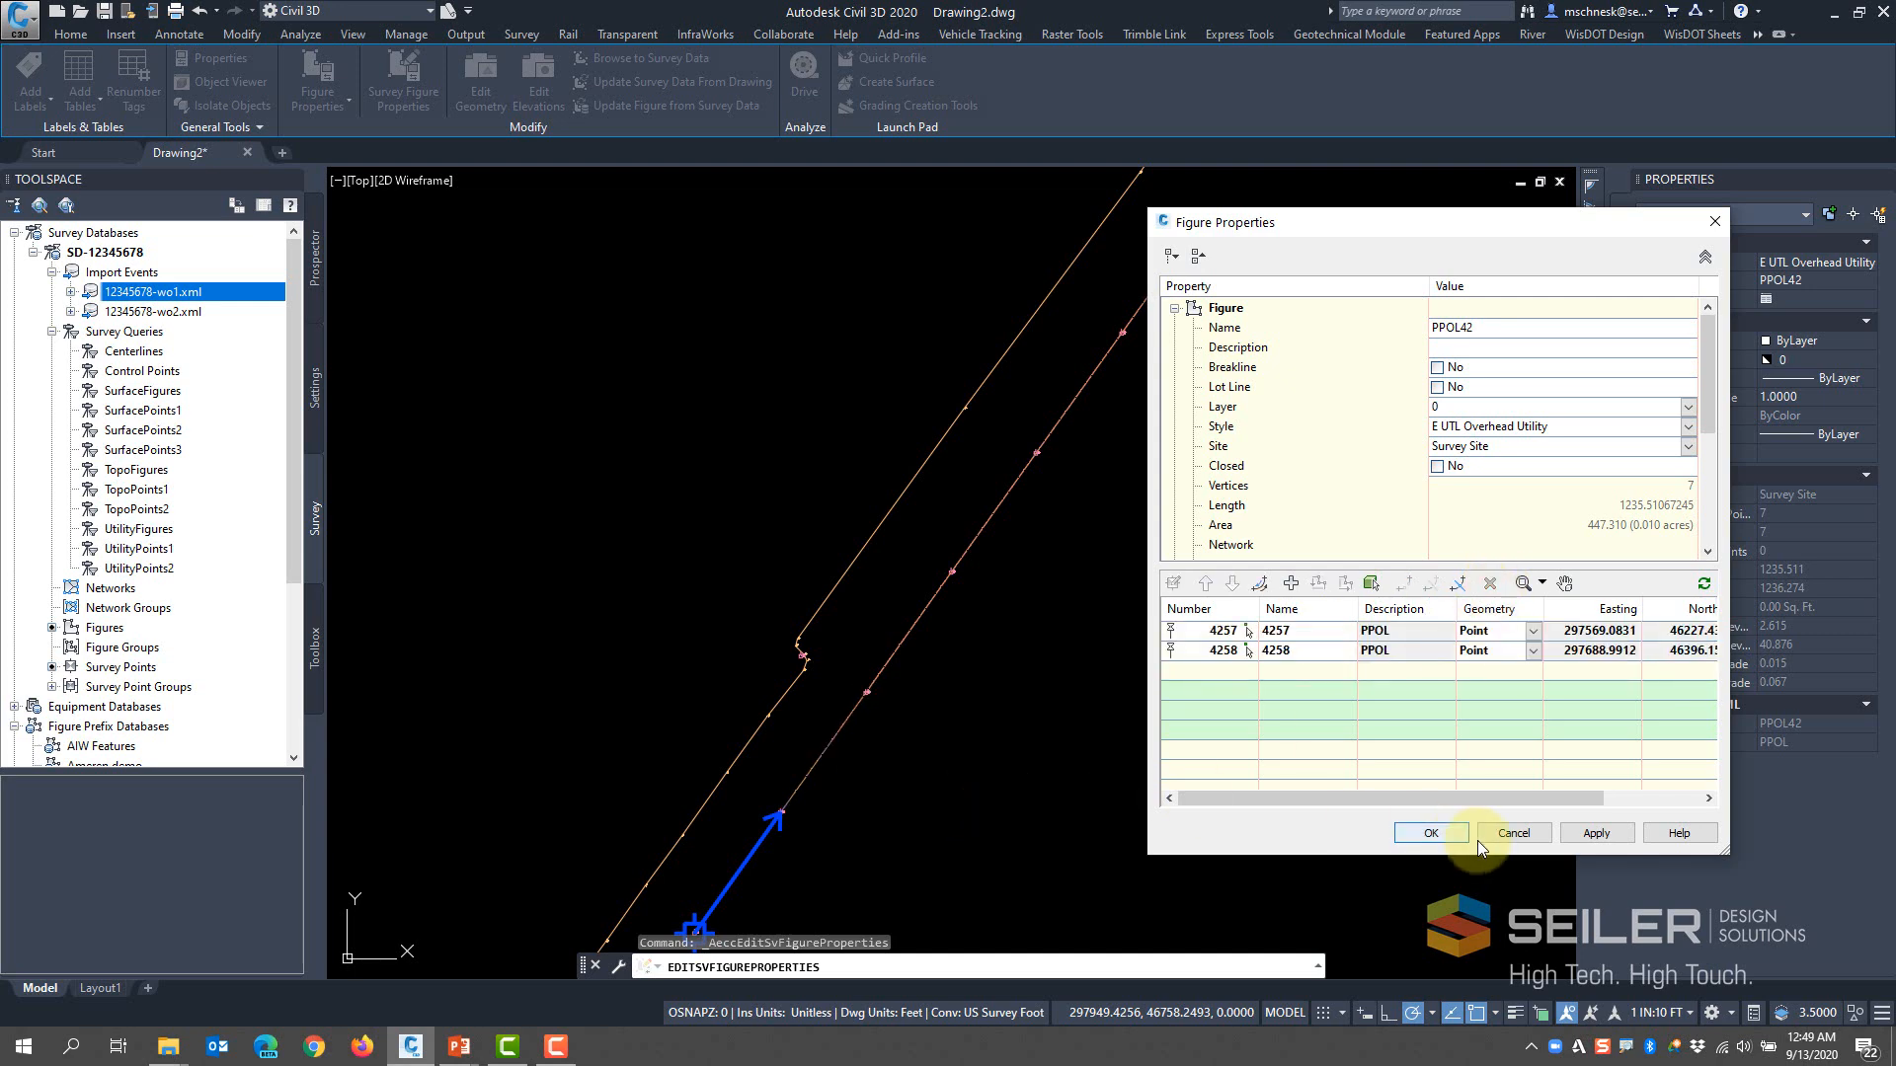
pyautogui.click(1431, 832)
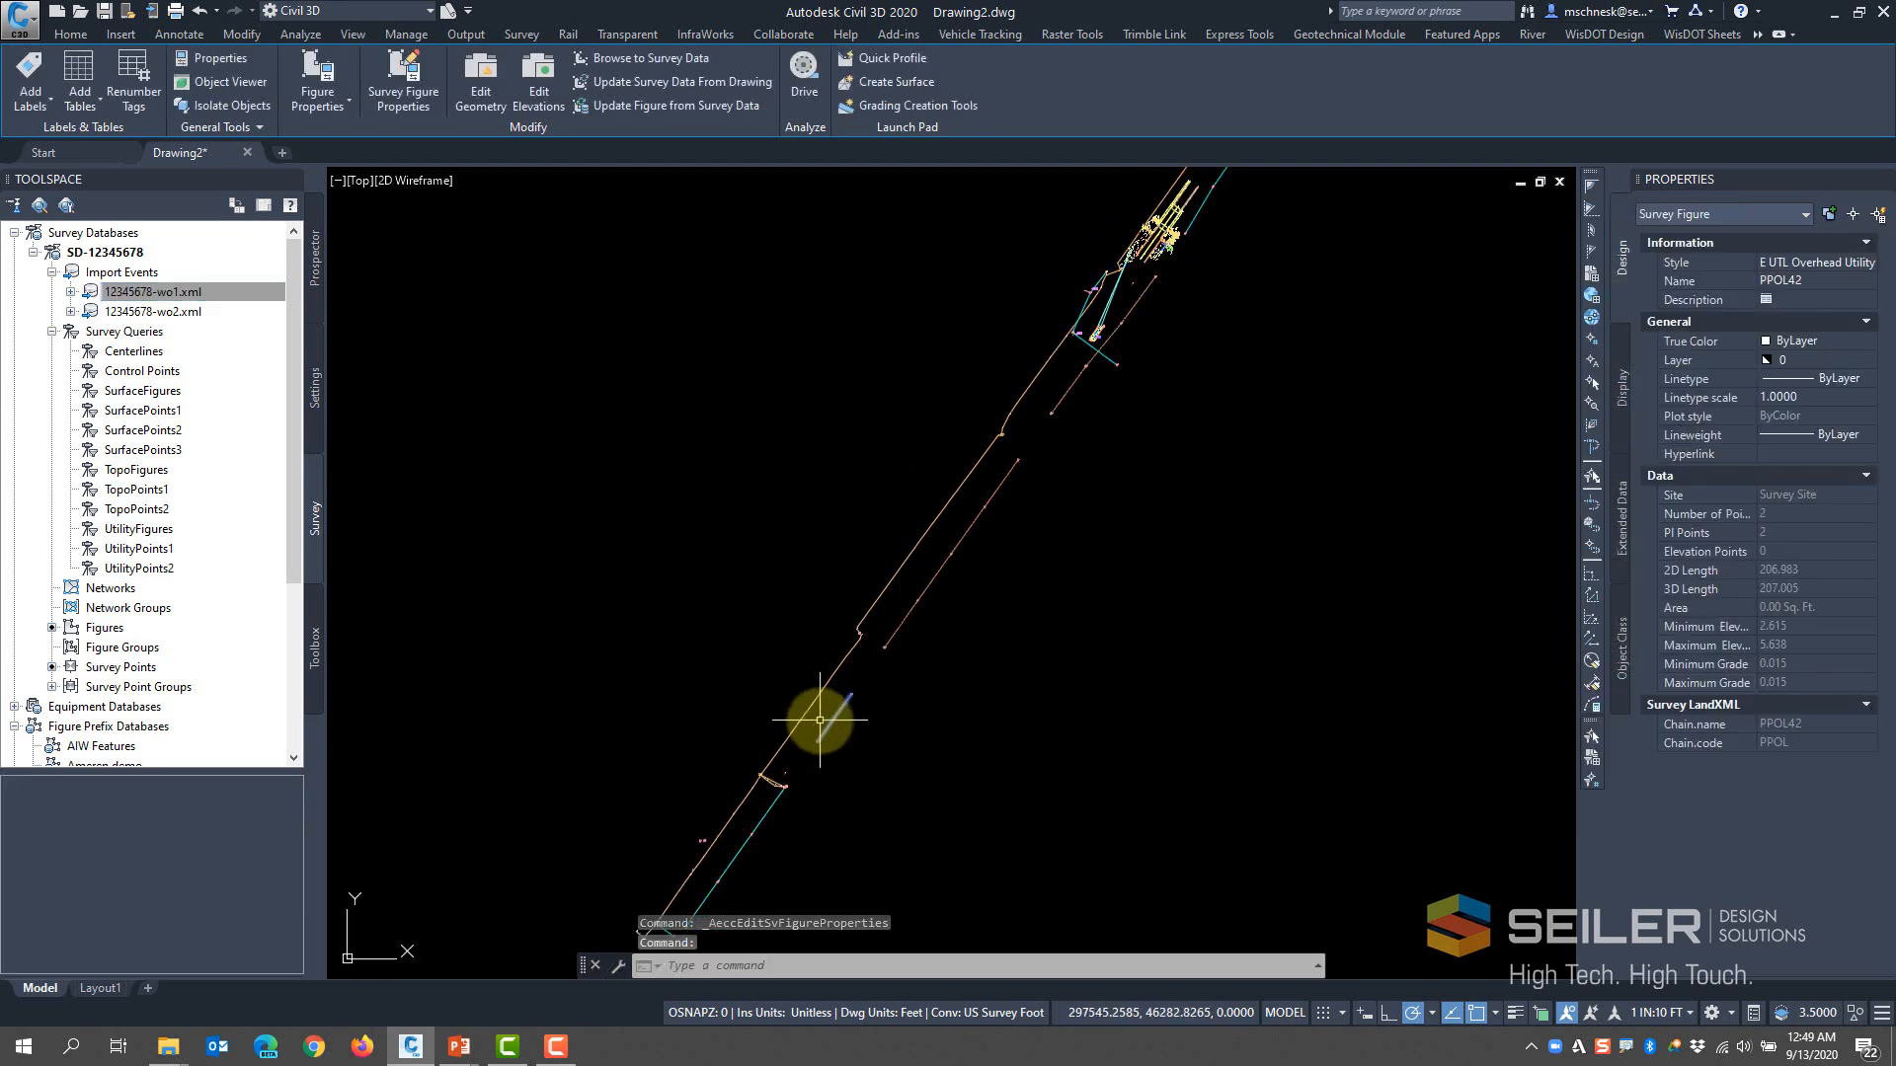
pyautogui.scroll(3, 819, 719)
pyautogui.click(804, 707)
pyautogui.press('Escape')
pyautogui.press('Escape')
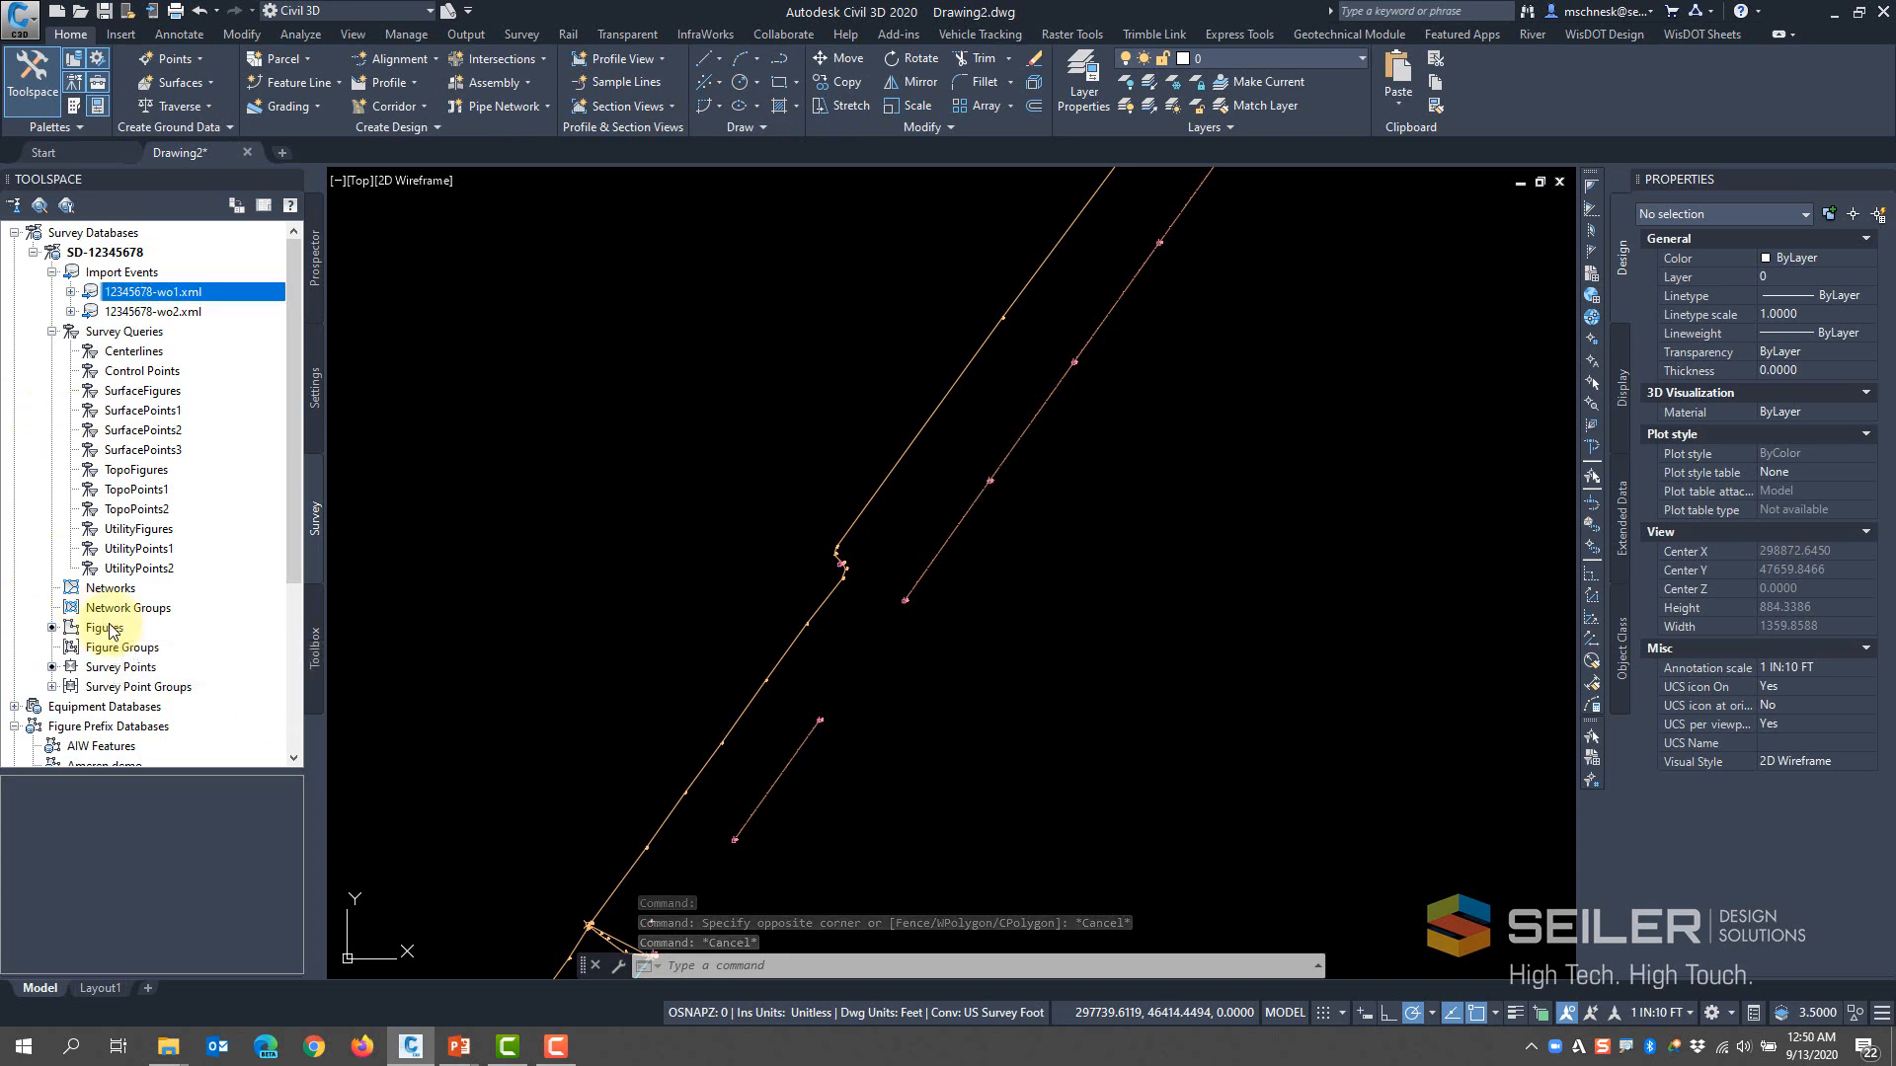
# Draw a line across the gap between the two overhead figures, snapping to the point nodes at poles 4258 and 4259
pyautogui.moveTo(116, 608); pyautogui.dragTo(112, 601)
pyautogui.scroll(3, 859, 750)
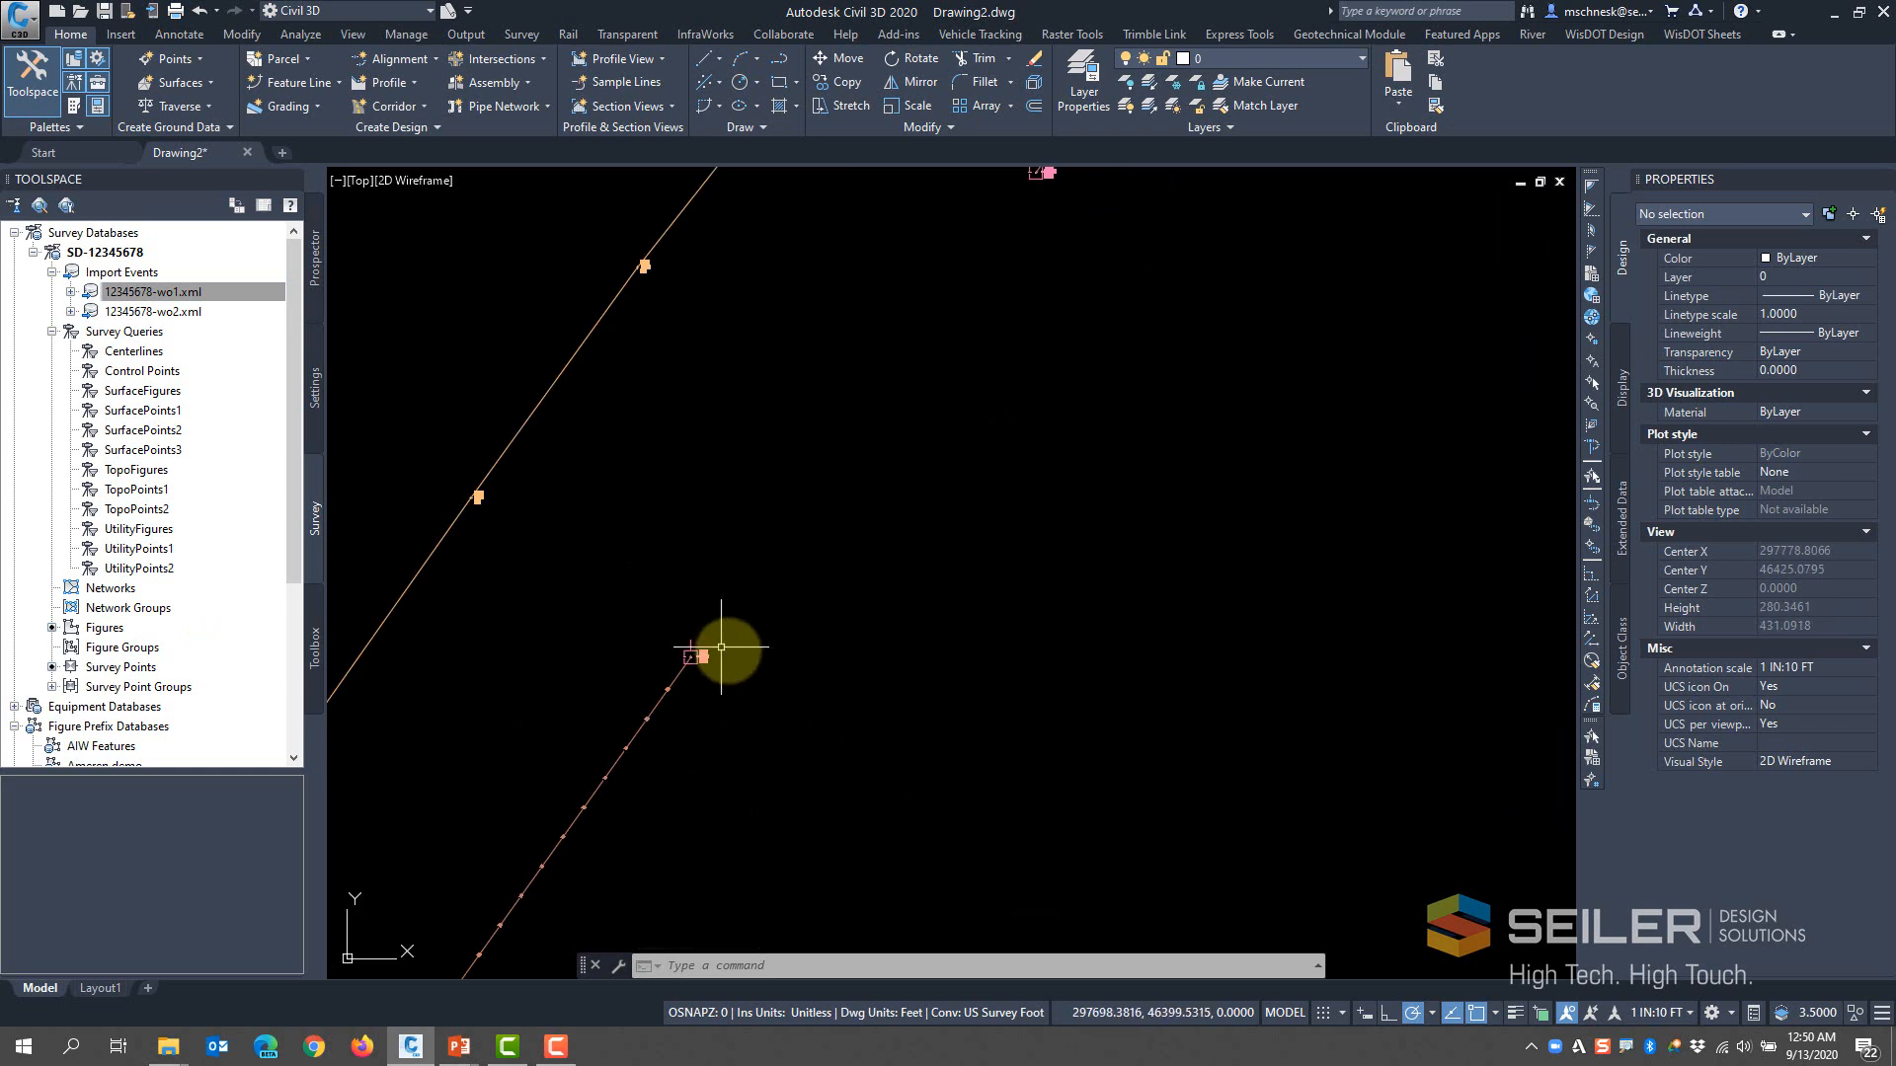
pyautogui.scroll(-1, 728, 650)
pyautogui.click(711, 58)
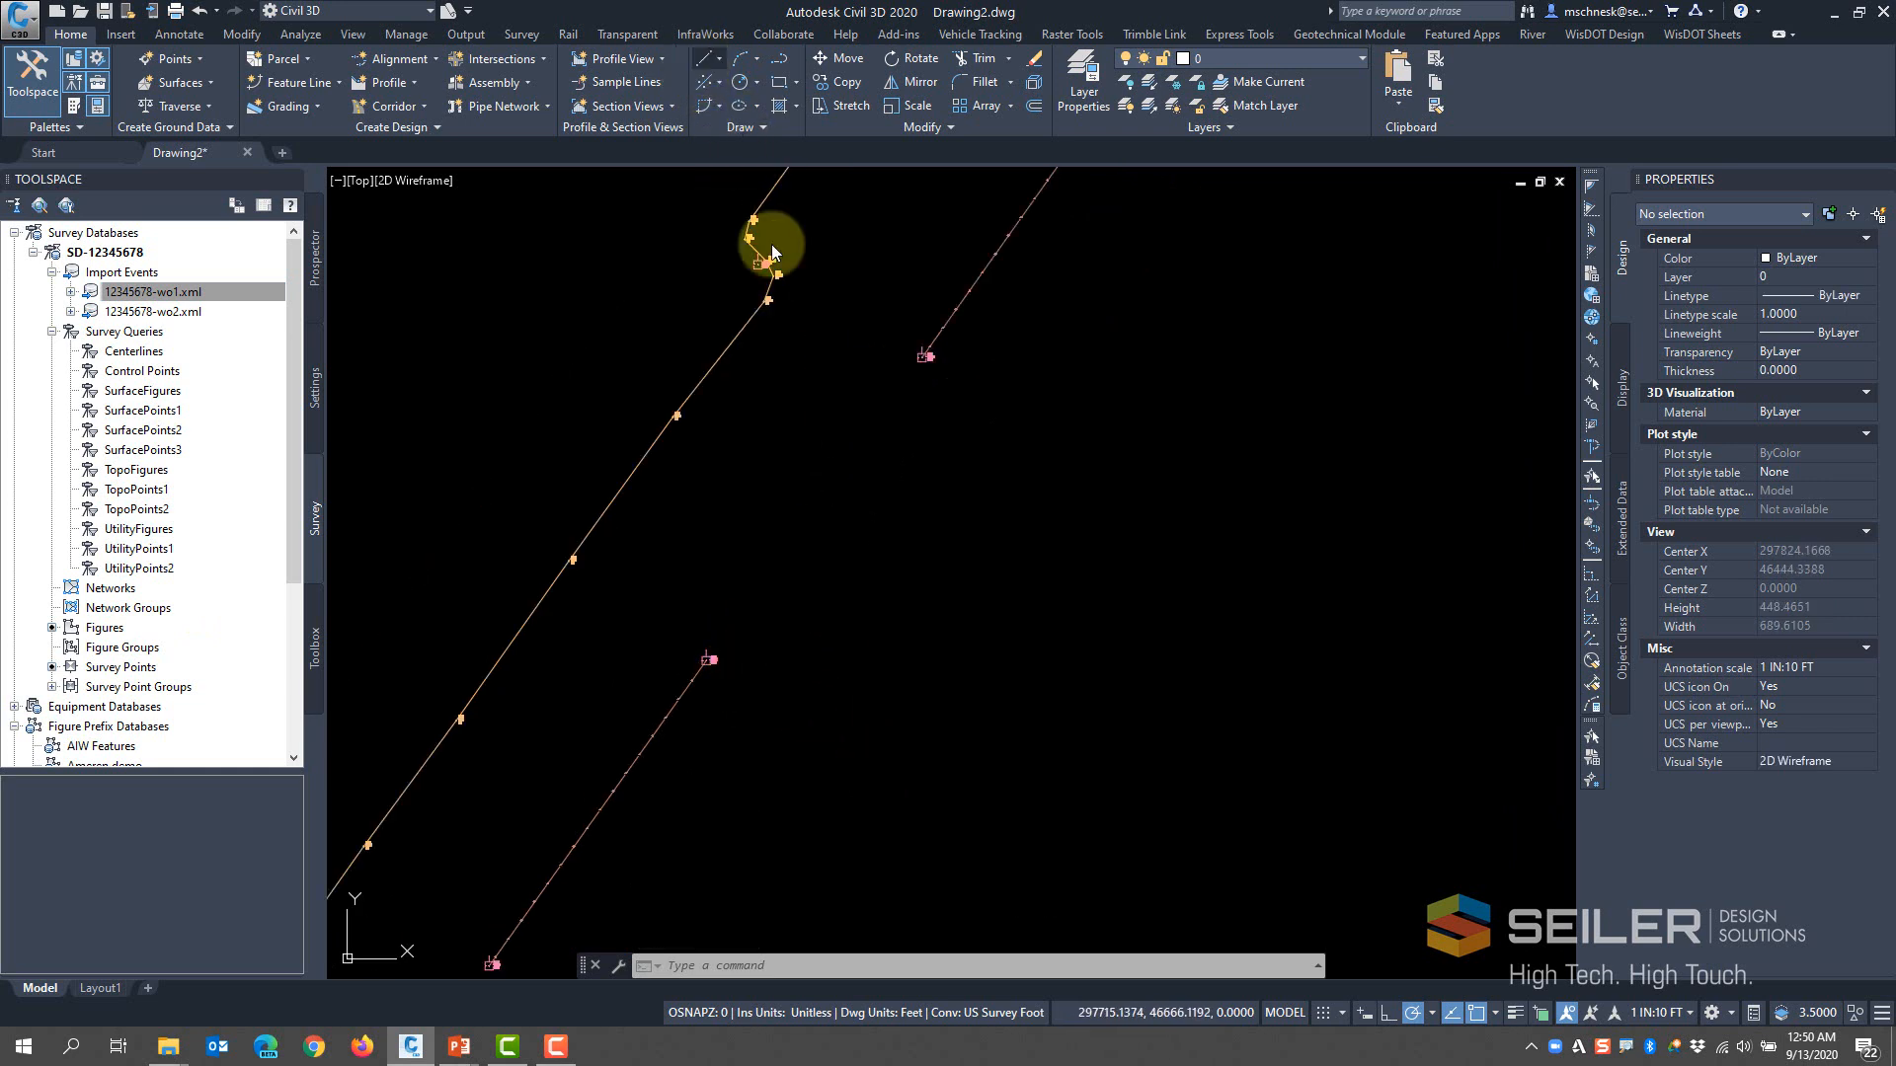
pyautogui.click(705, 59)
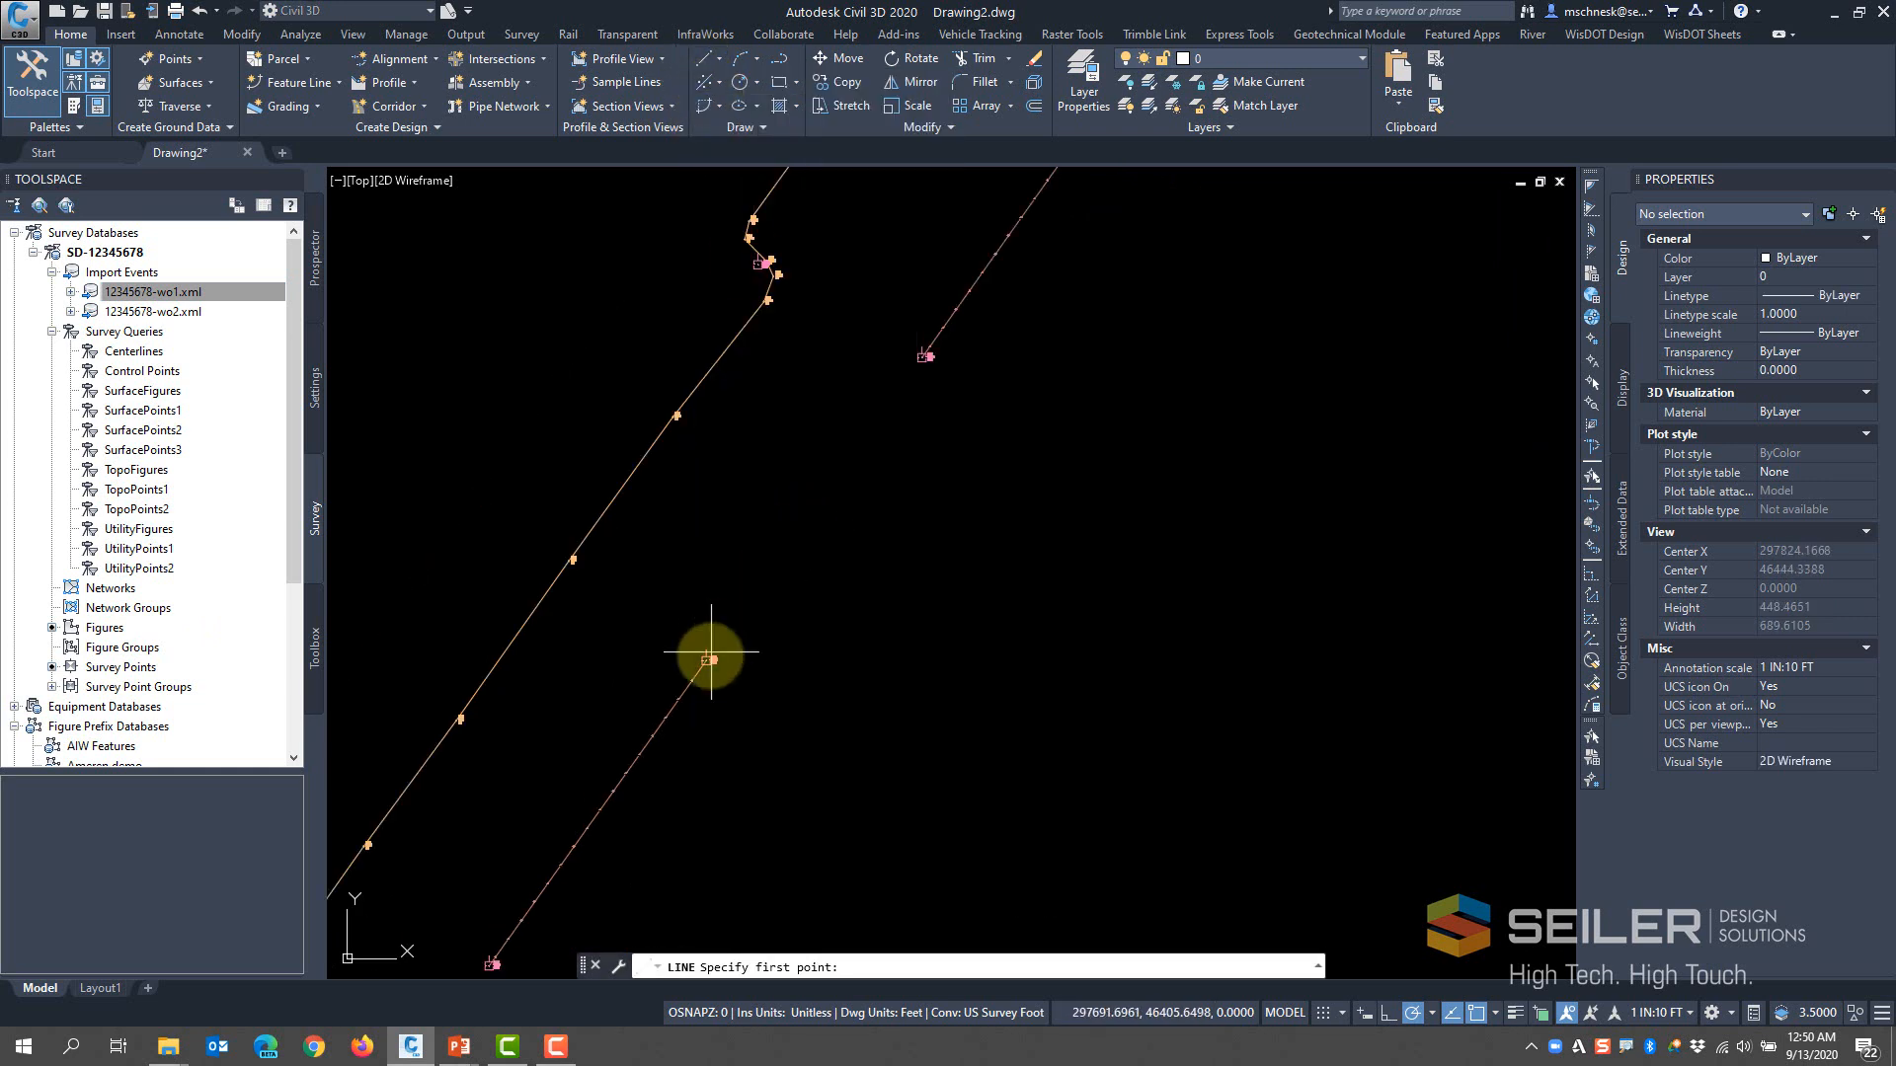
pyautogui.scroll(4, 702, 663)
pyautogui.keyDown('shift'); pyautogui.rightClick(853, 701); pyautogui.keyUp('shift')
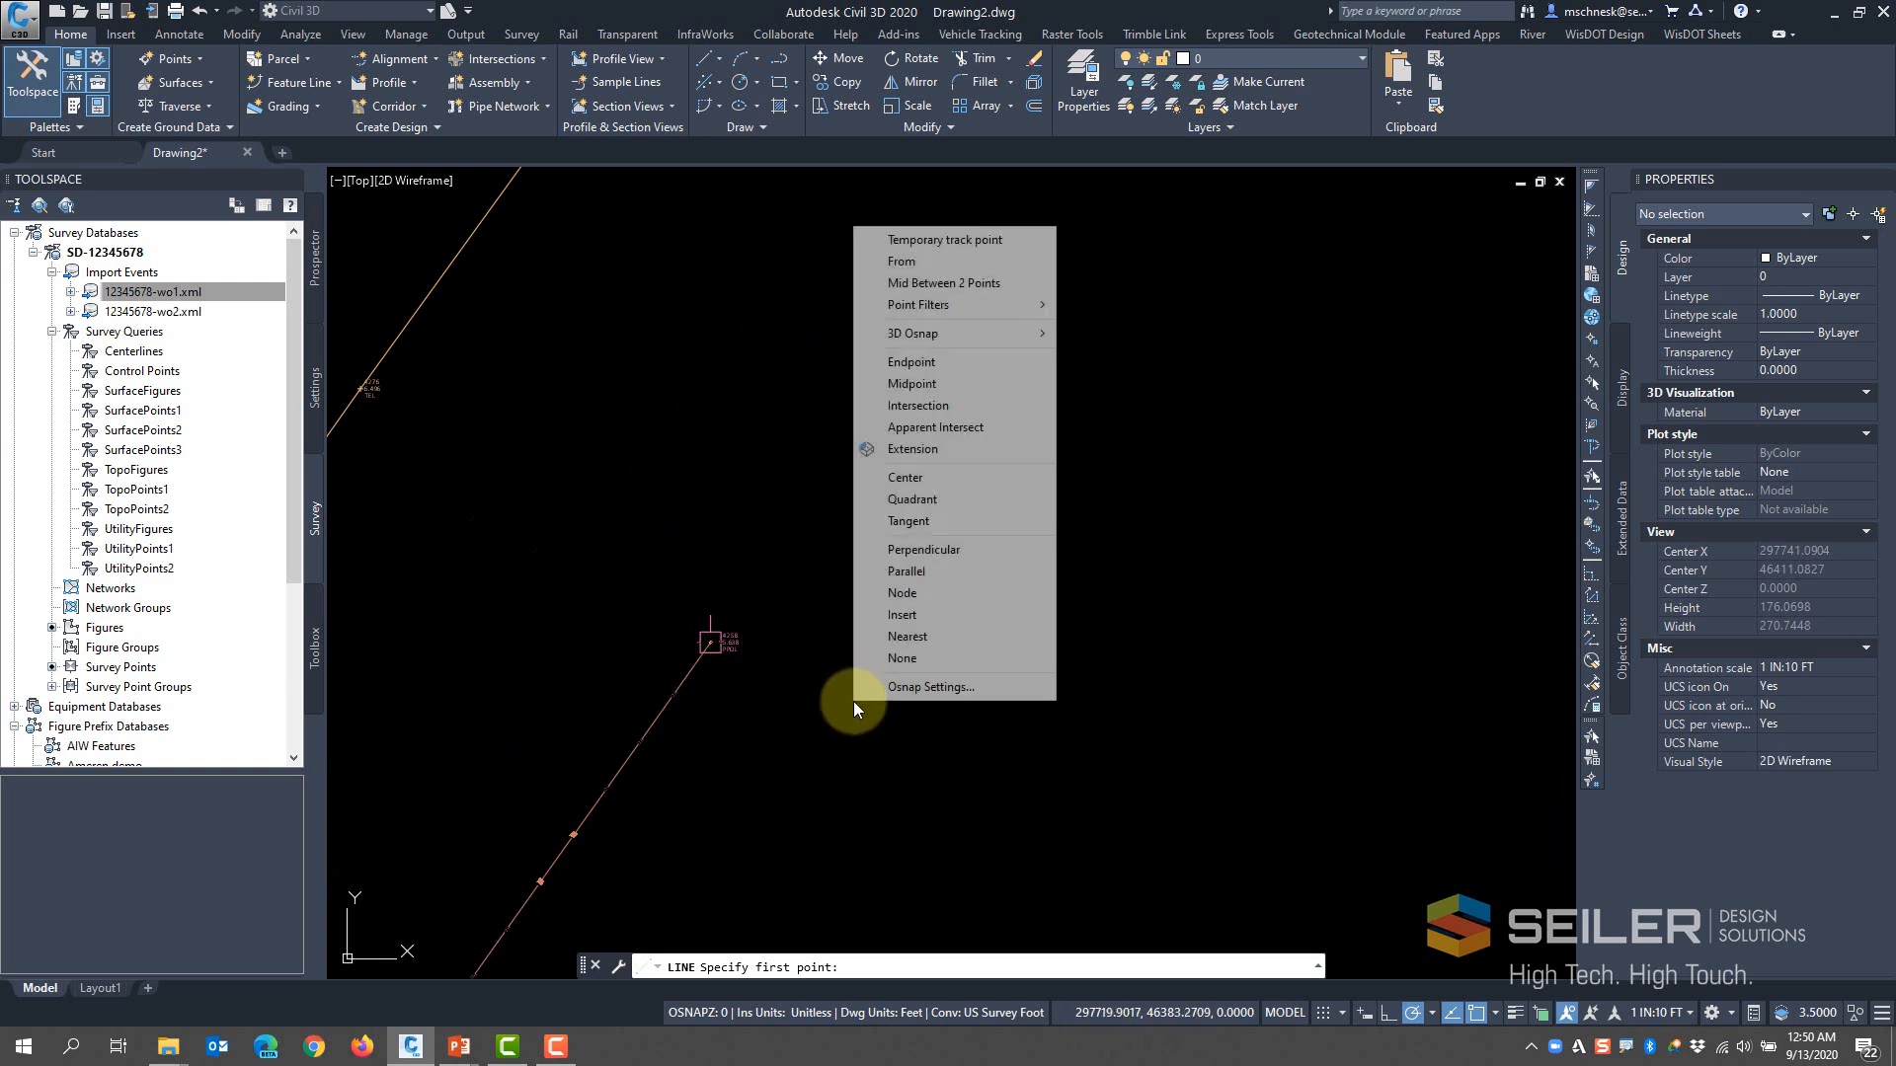
pyautogui.click(895, 599)
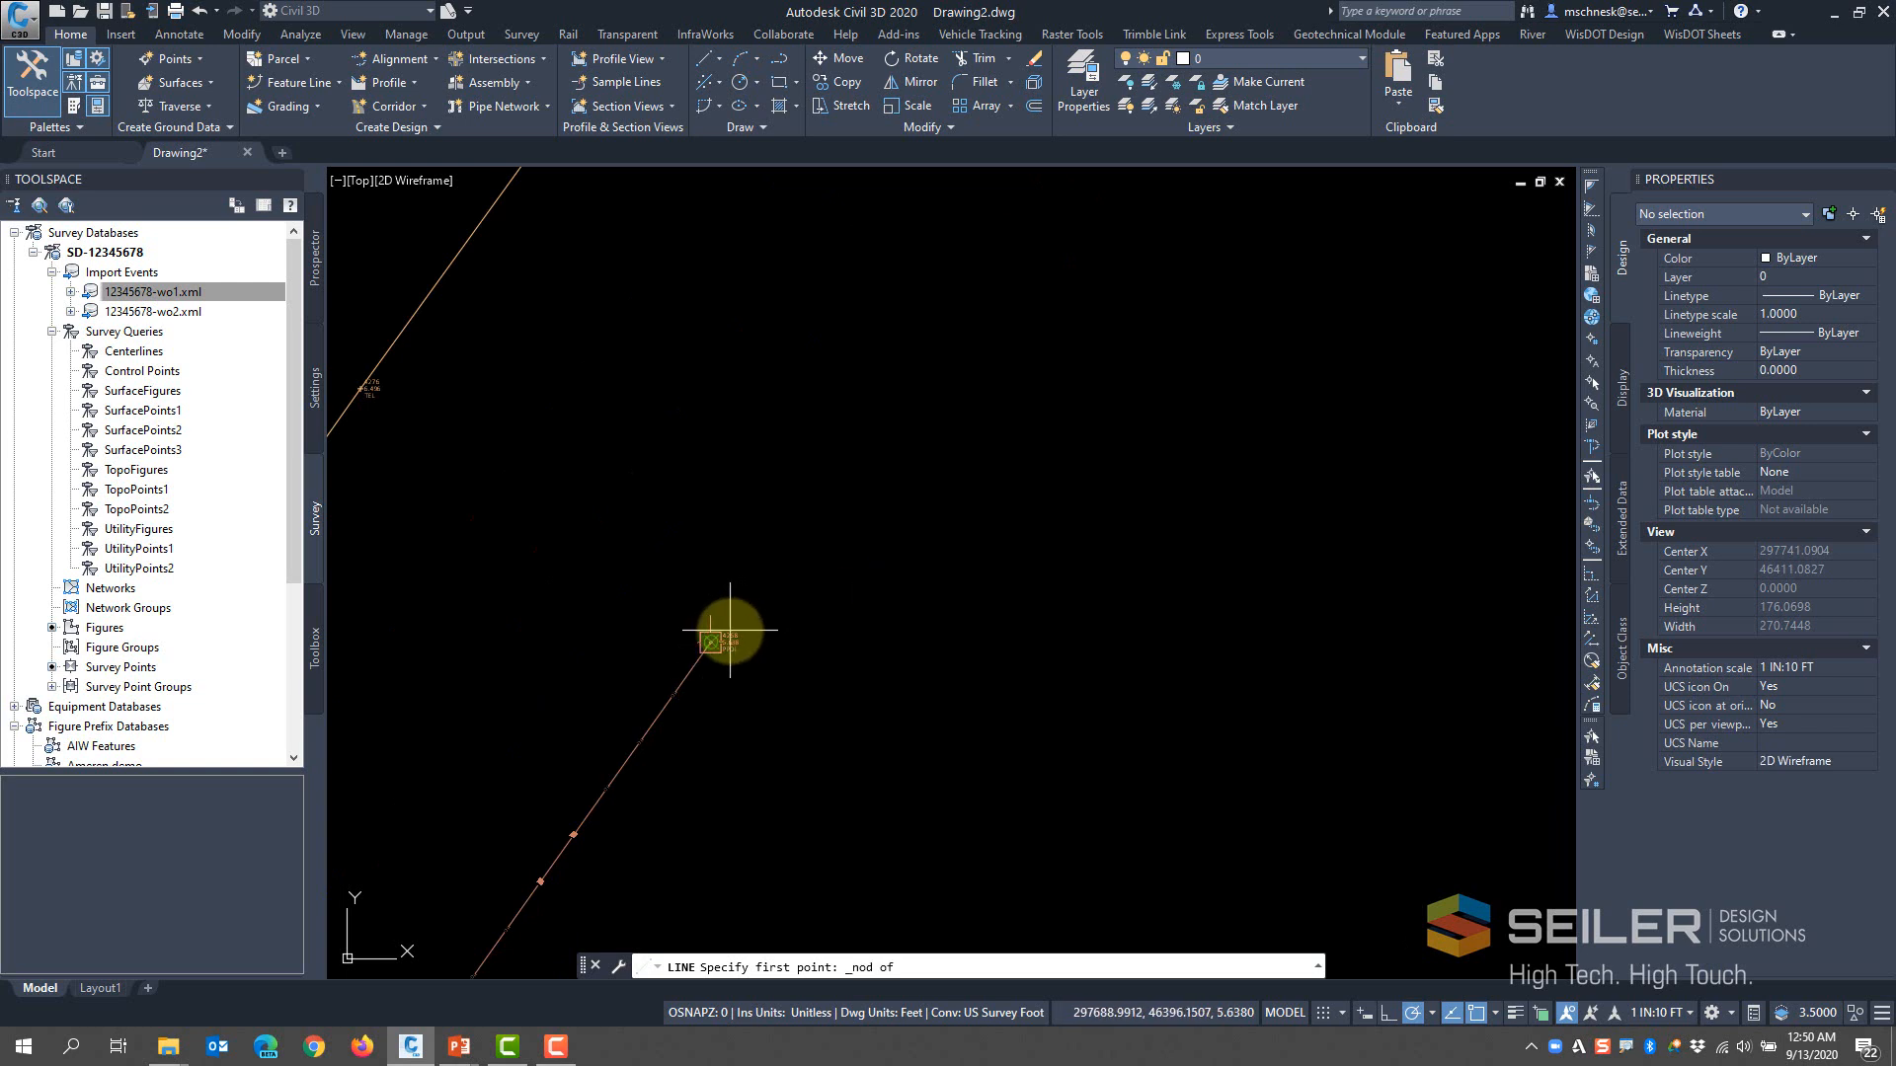
pyautogui.click(729, 631)
pyautogui.scroll(-8, 900, 746)
pyautogui.press('F8')
pyautogui.keyDown('shift'); pyautogui.rightClick(964, 630); pyautogui.keyUp('shift')
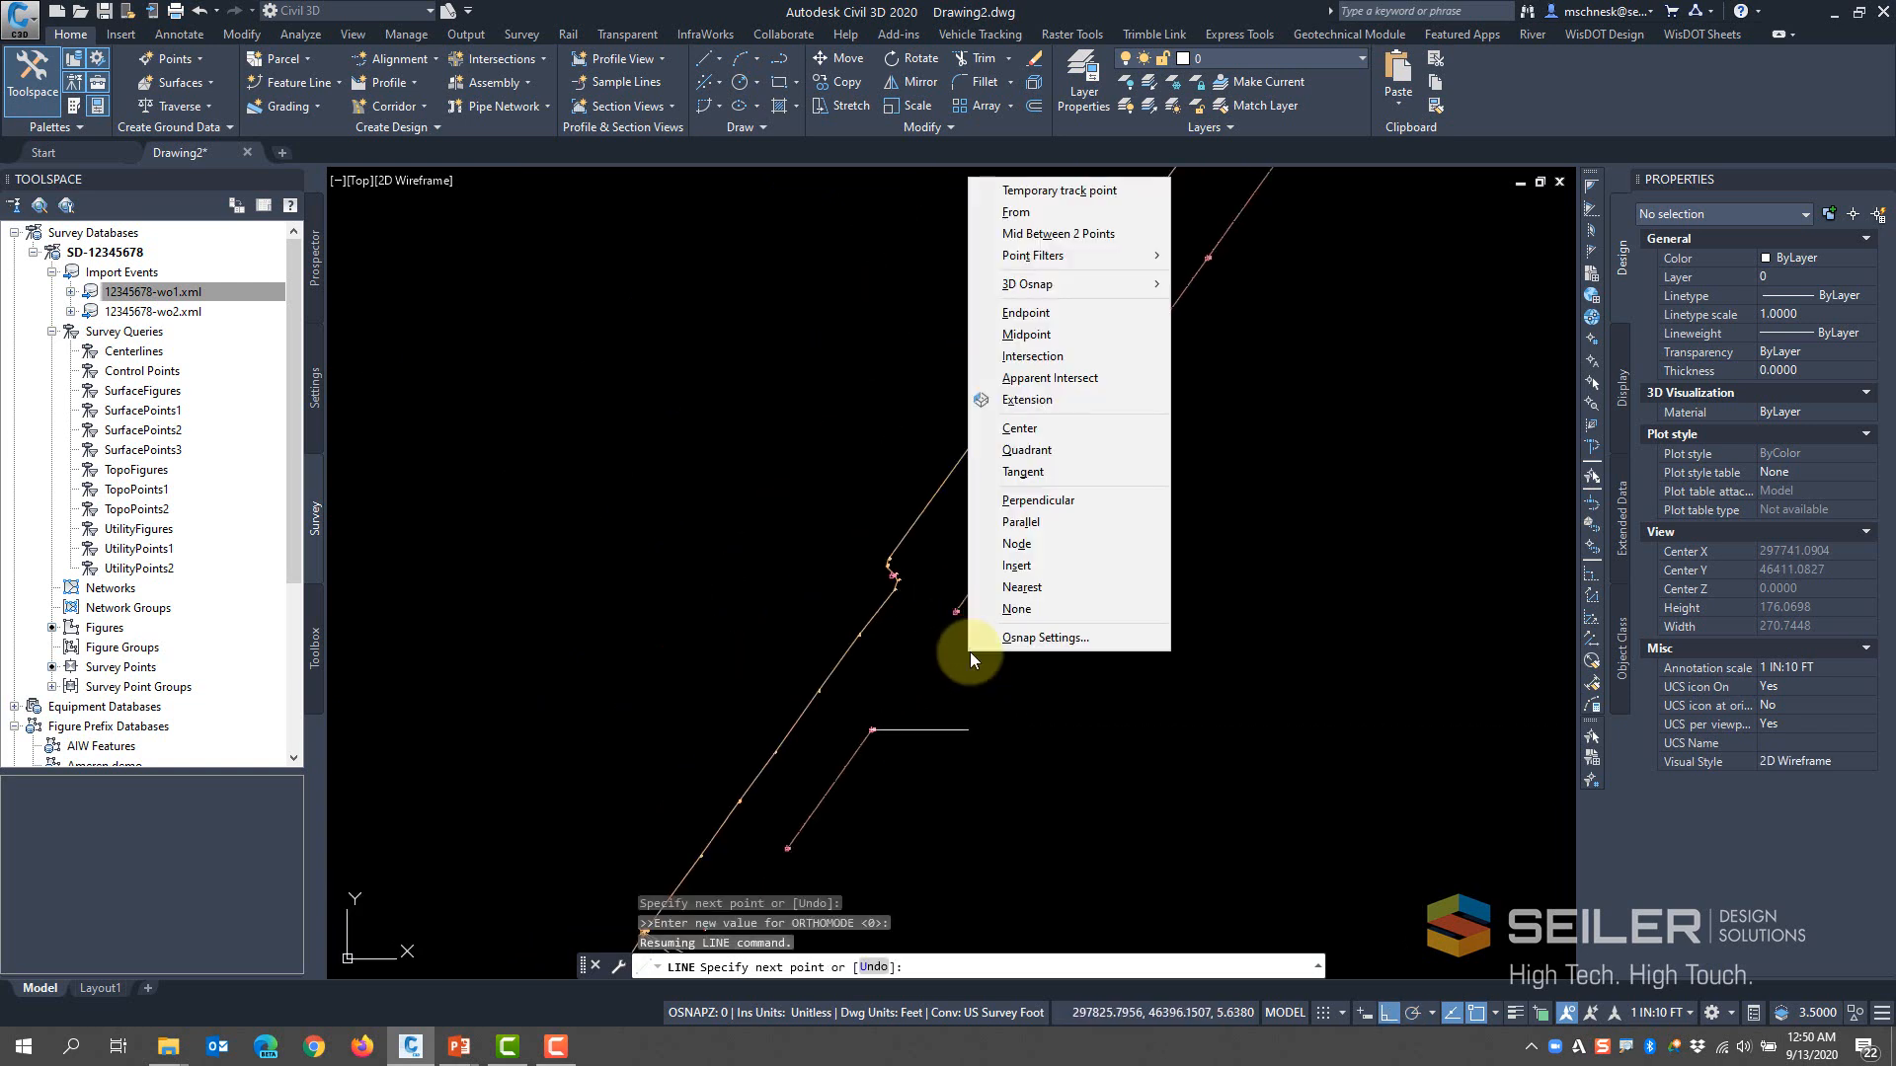
pyautogui.click(1021, 544)
pyautogui.scroll(8, 966, 632)
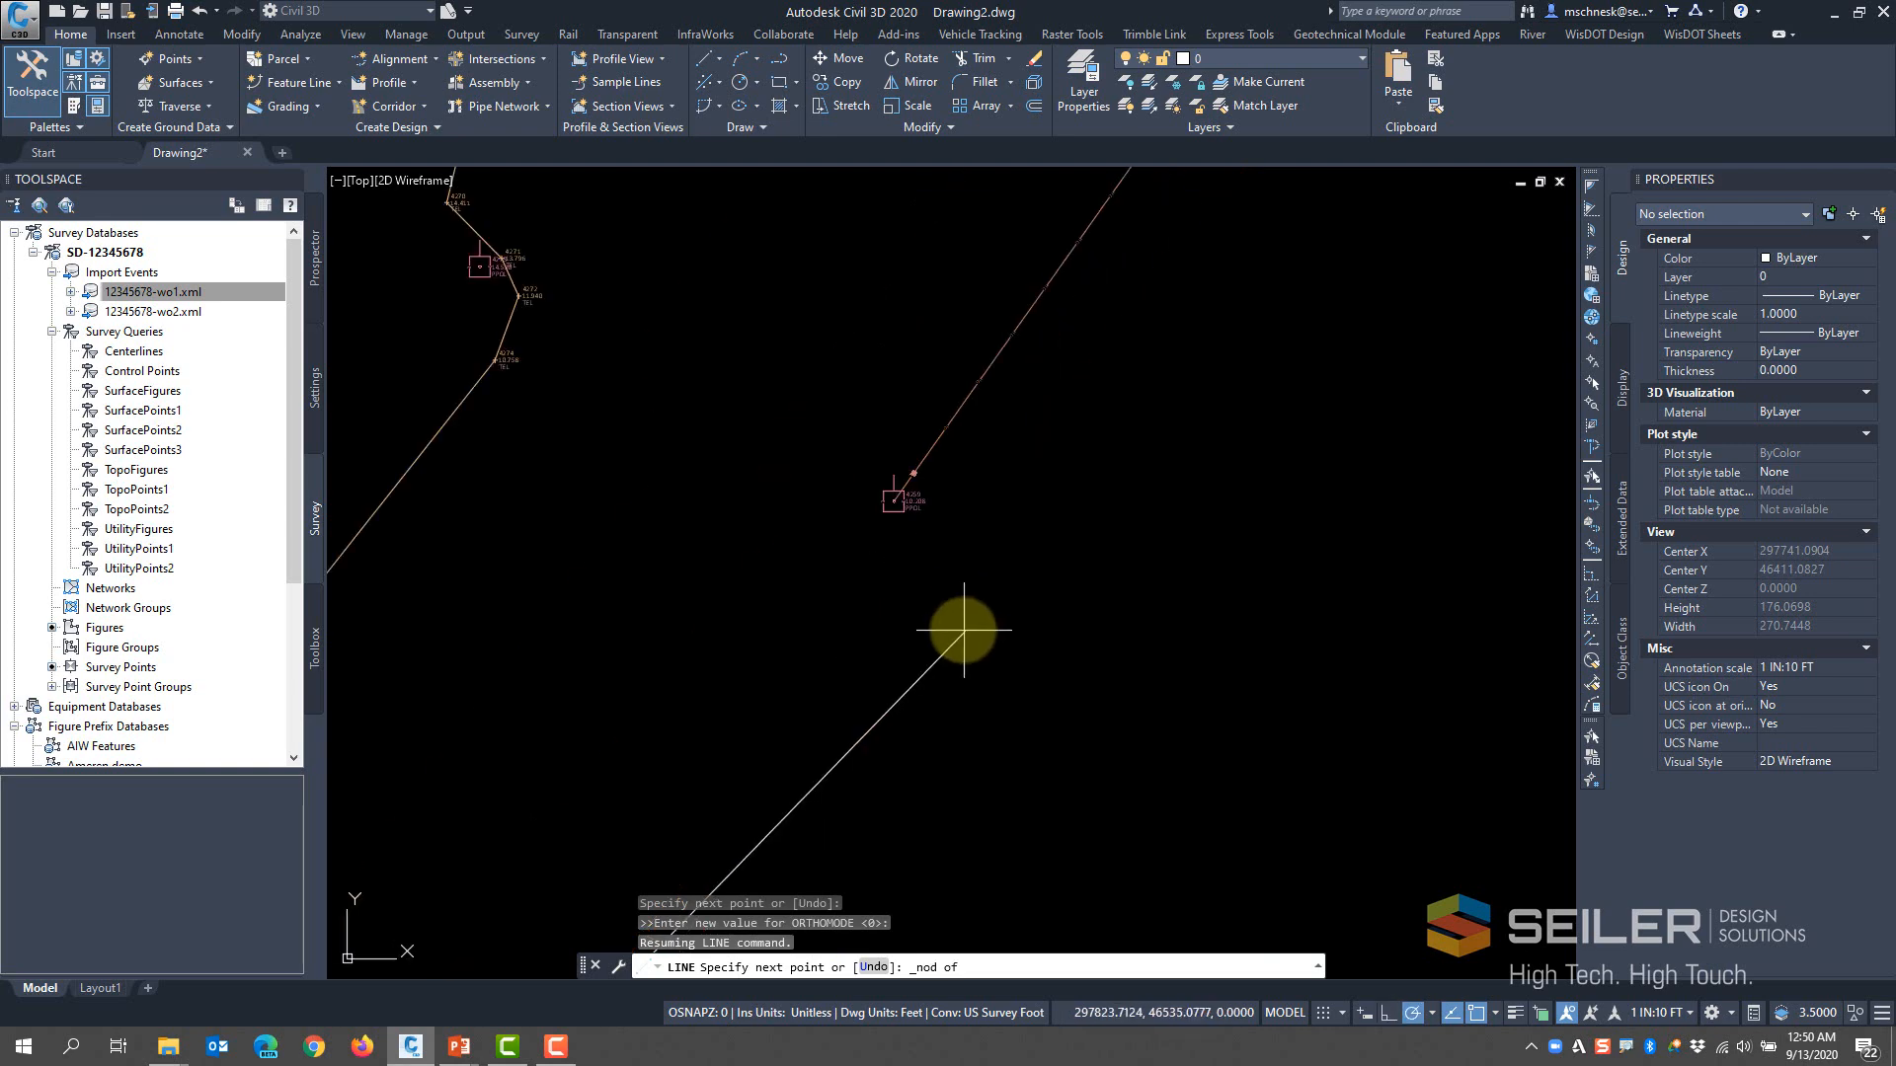
pyautogui.click(891, 519)
pyautogui.scroll(-4, 798, 555)
pyautogui.press('Escape')
pyautogui.press('Escape')
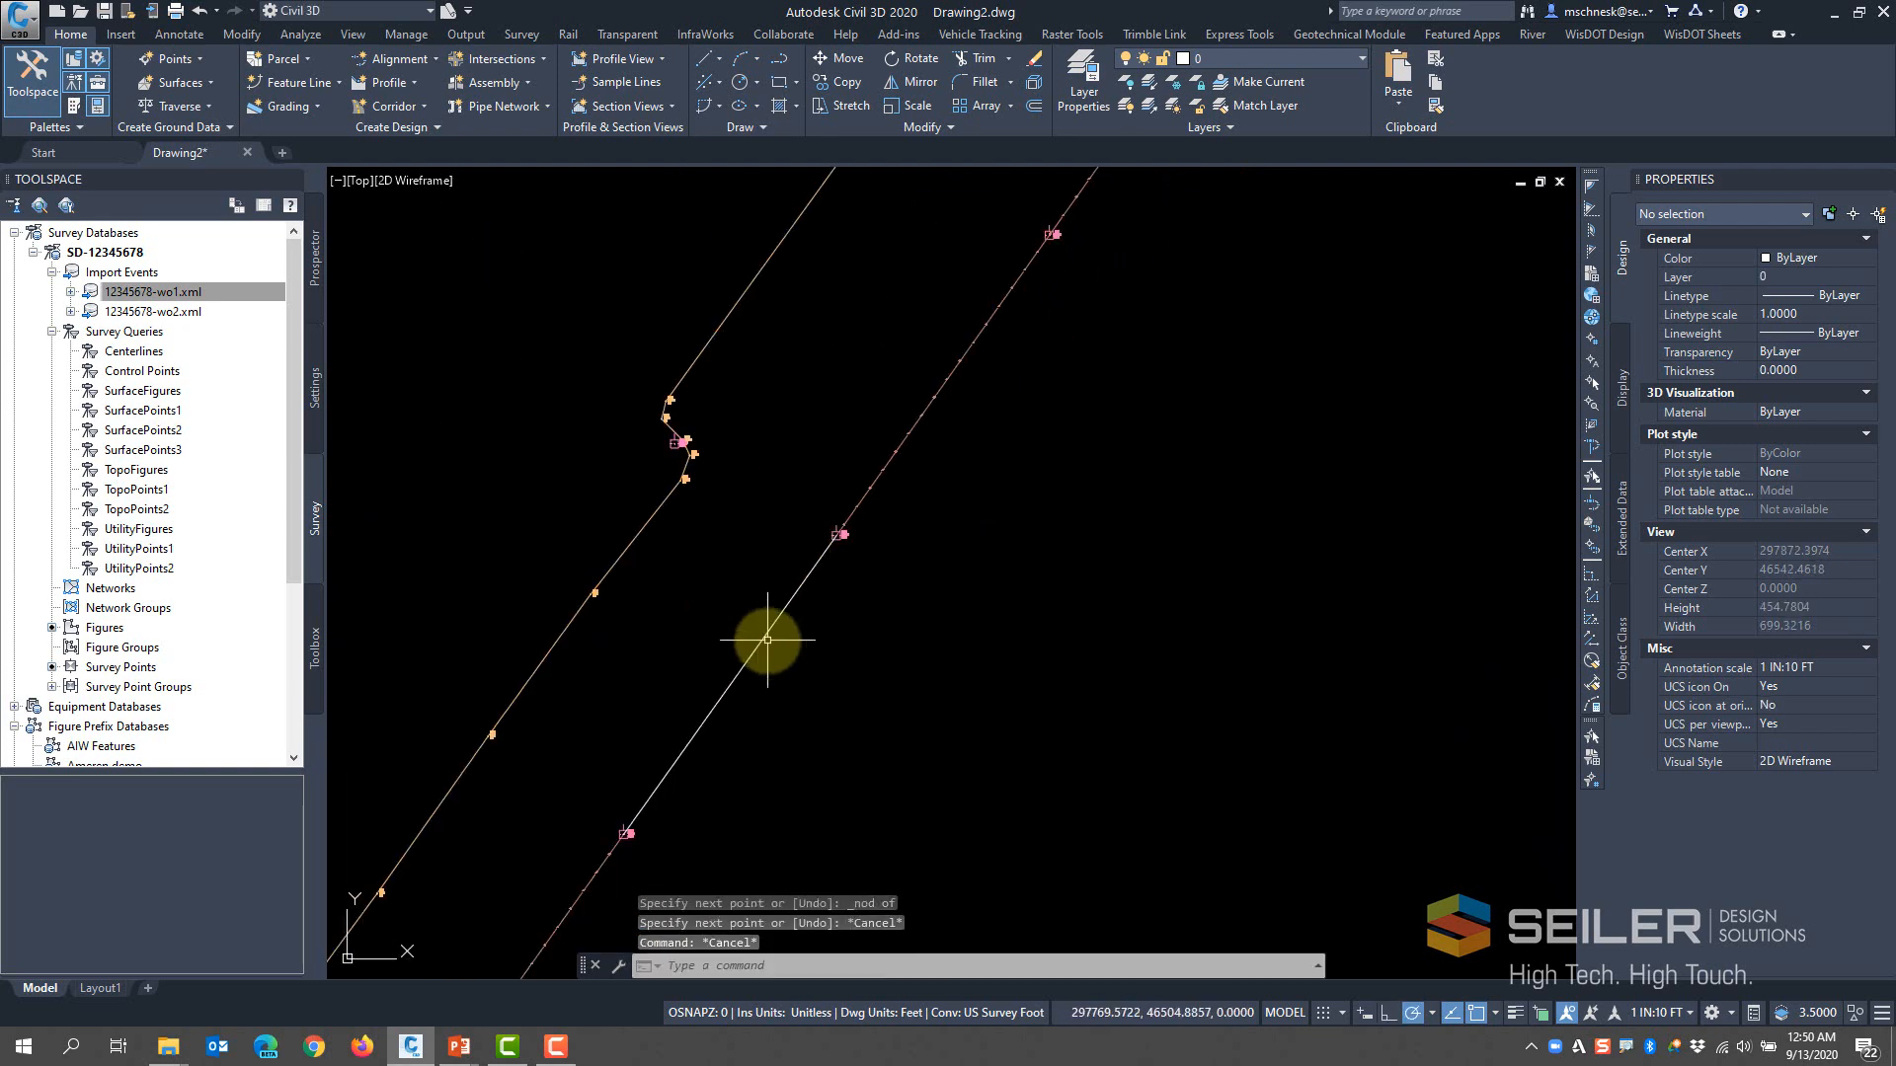
# Create a survey figure from the new gap line, giving it an OH name and associating survey points to its vertices
pyautogui.rightClick(100, 634)
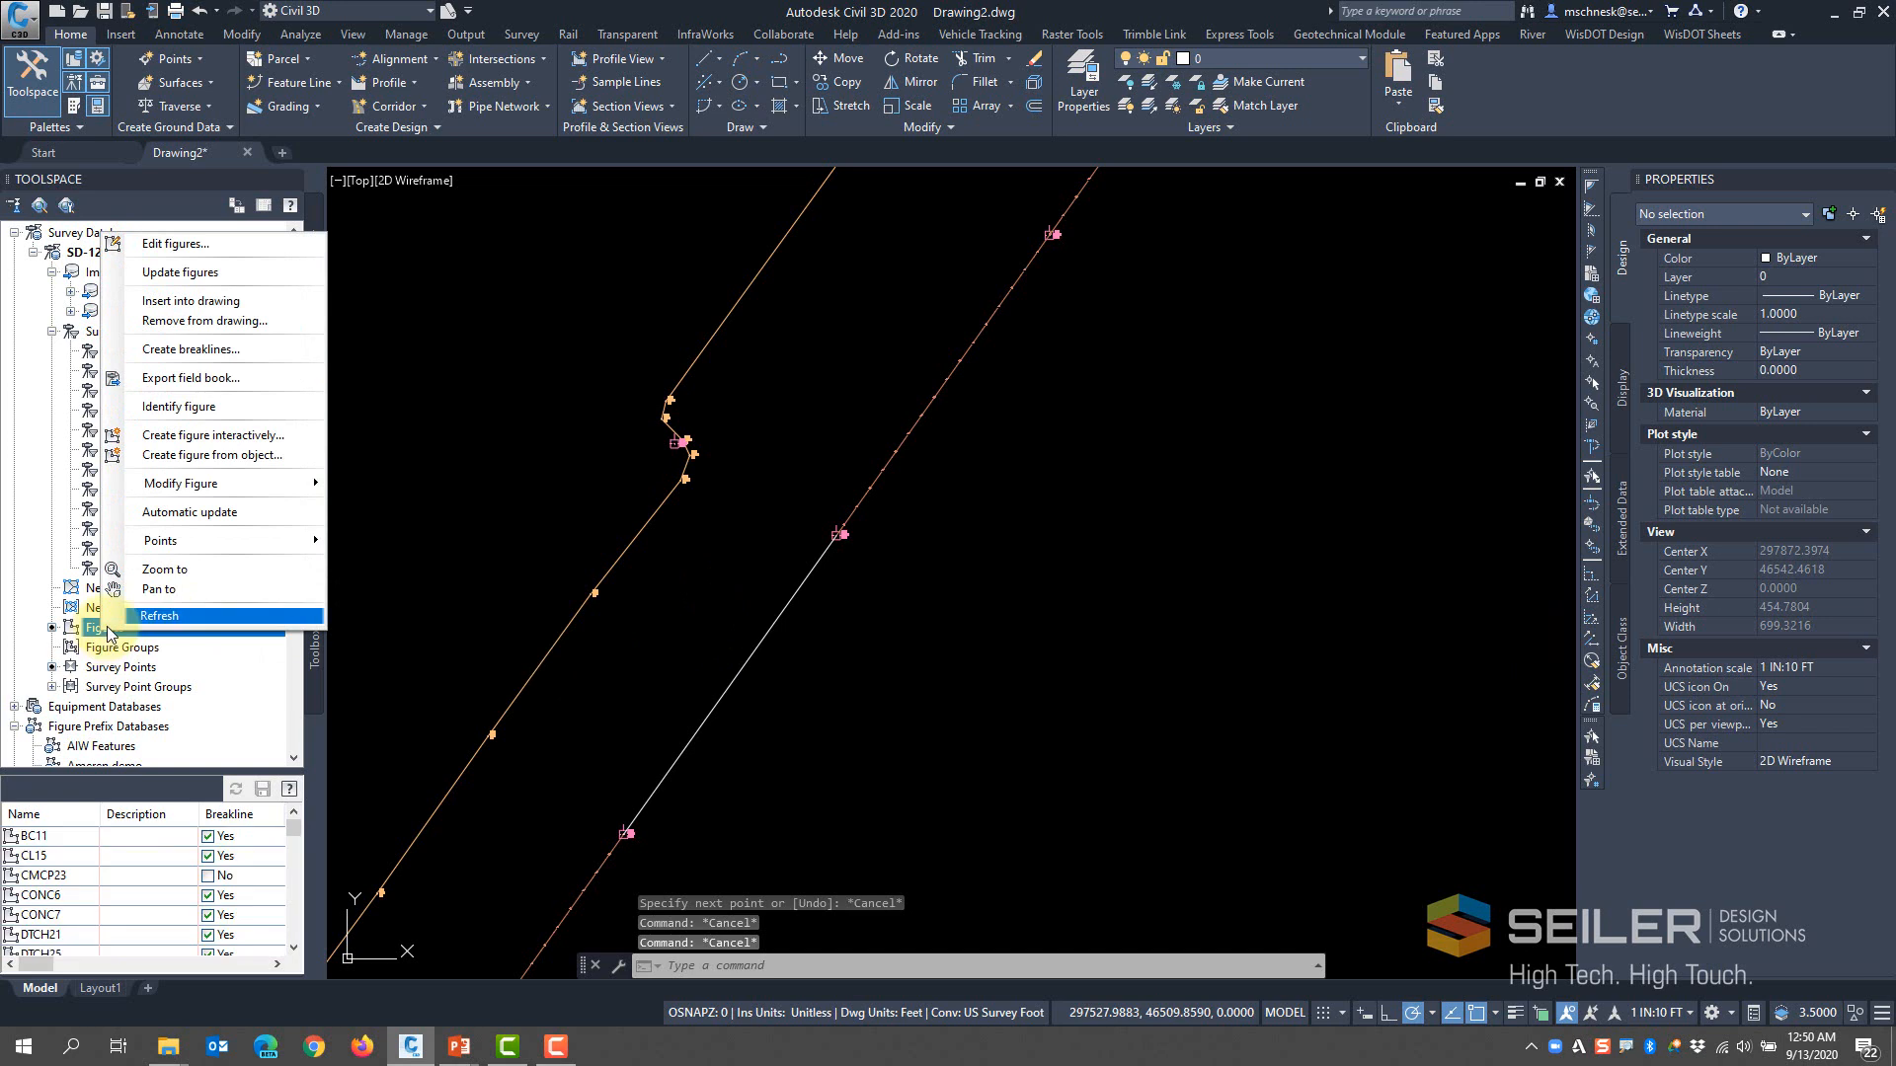
pyautogui.moveTo(217, 542)
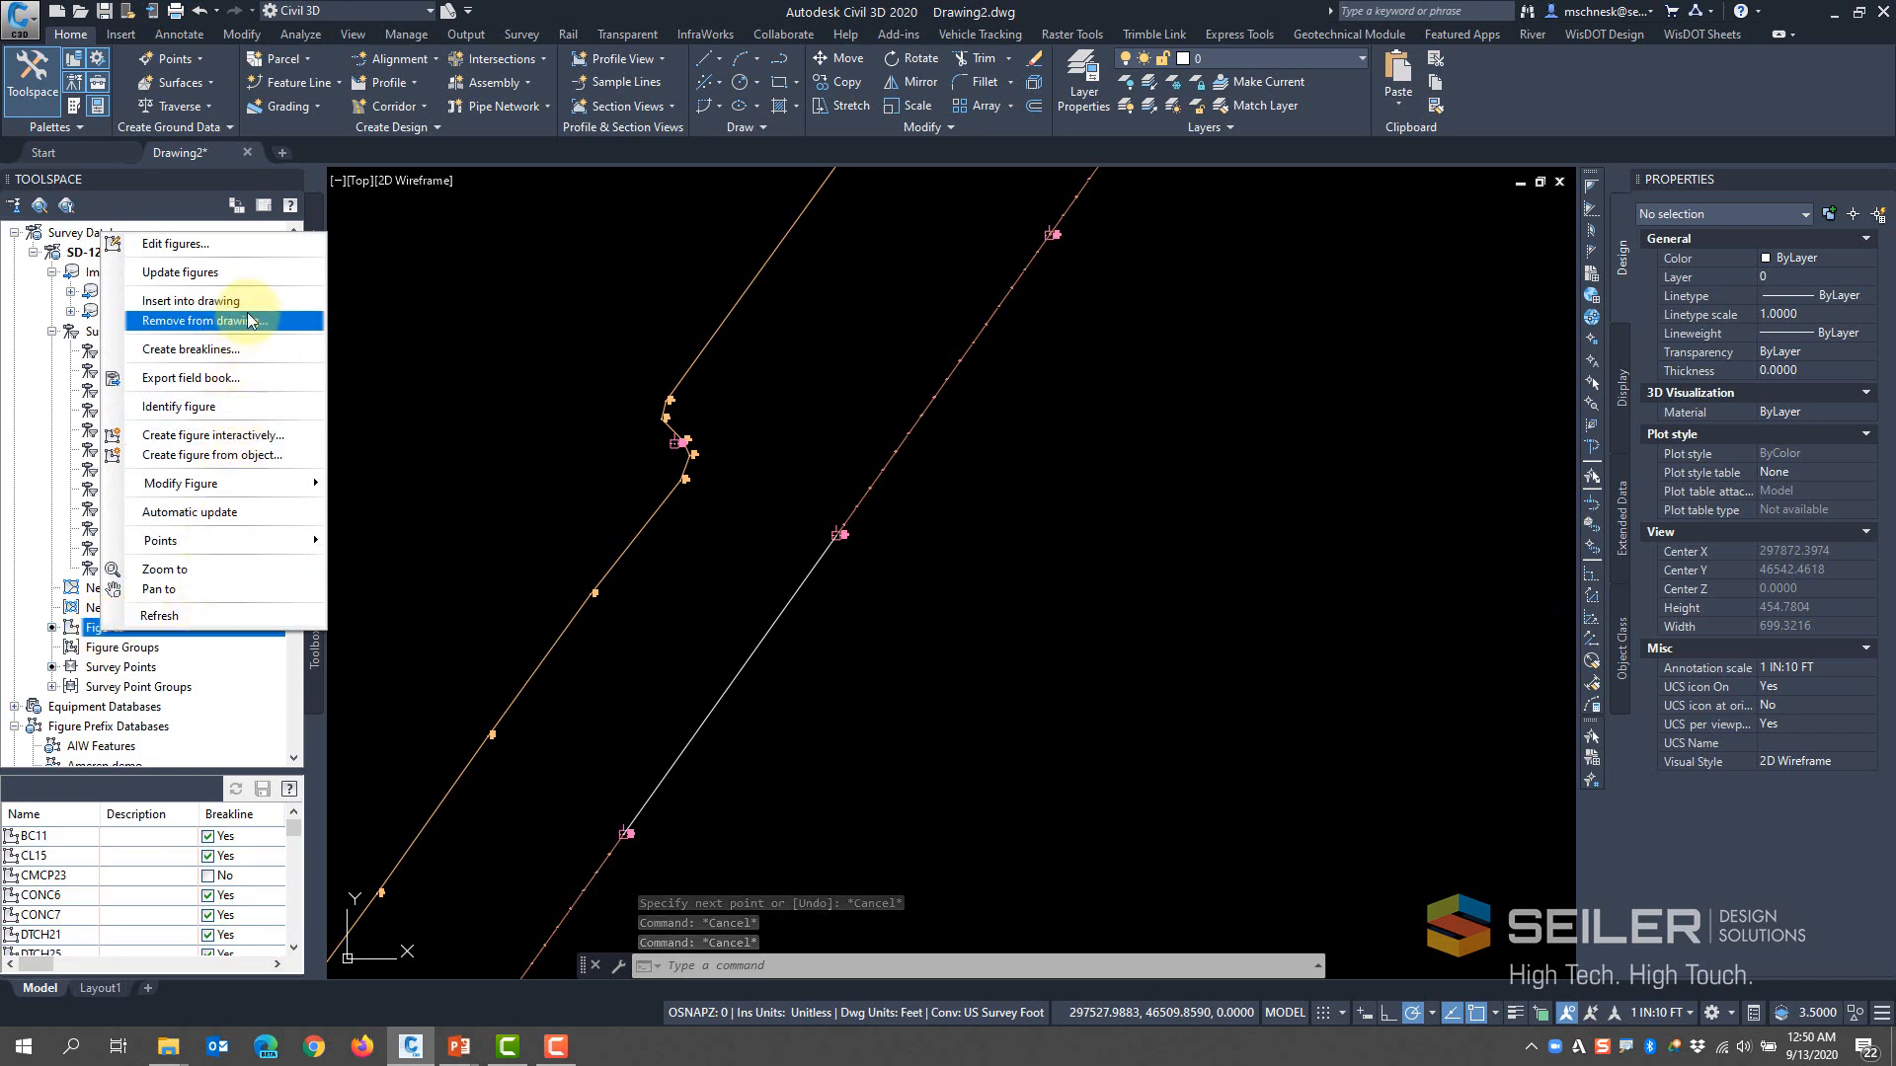
pyautogui.click(246, 455)
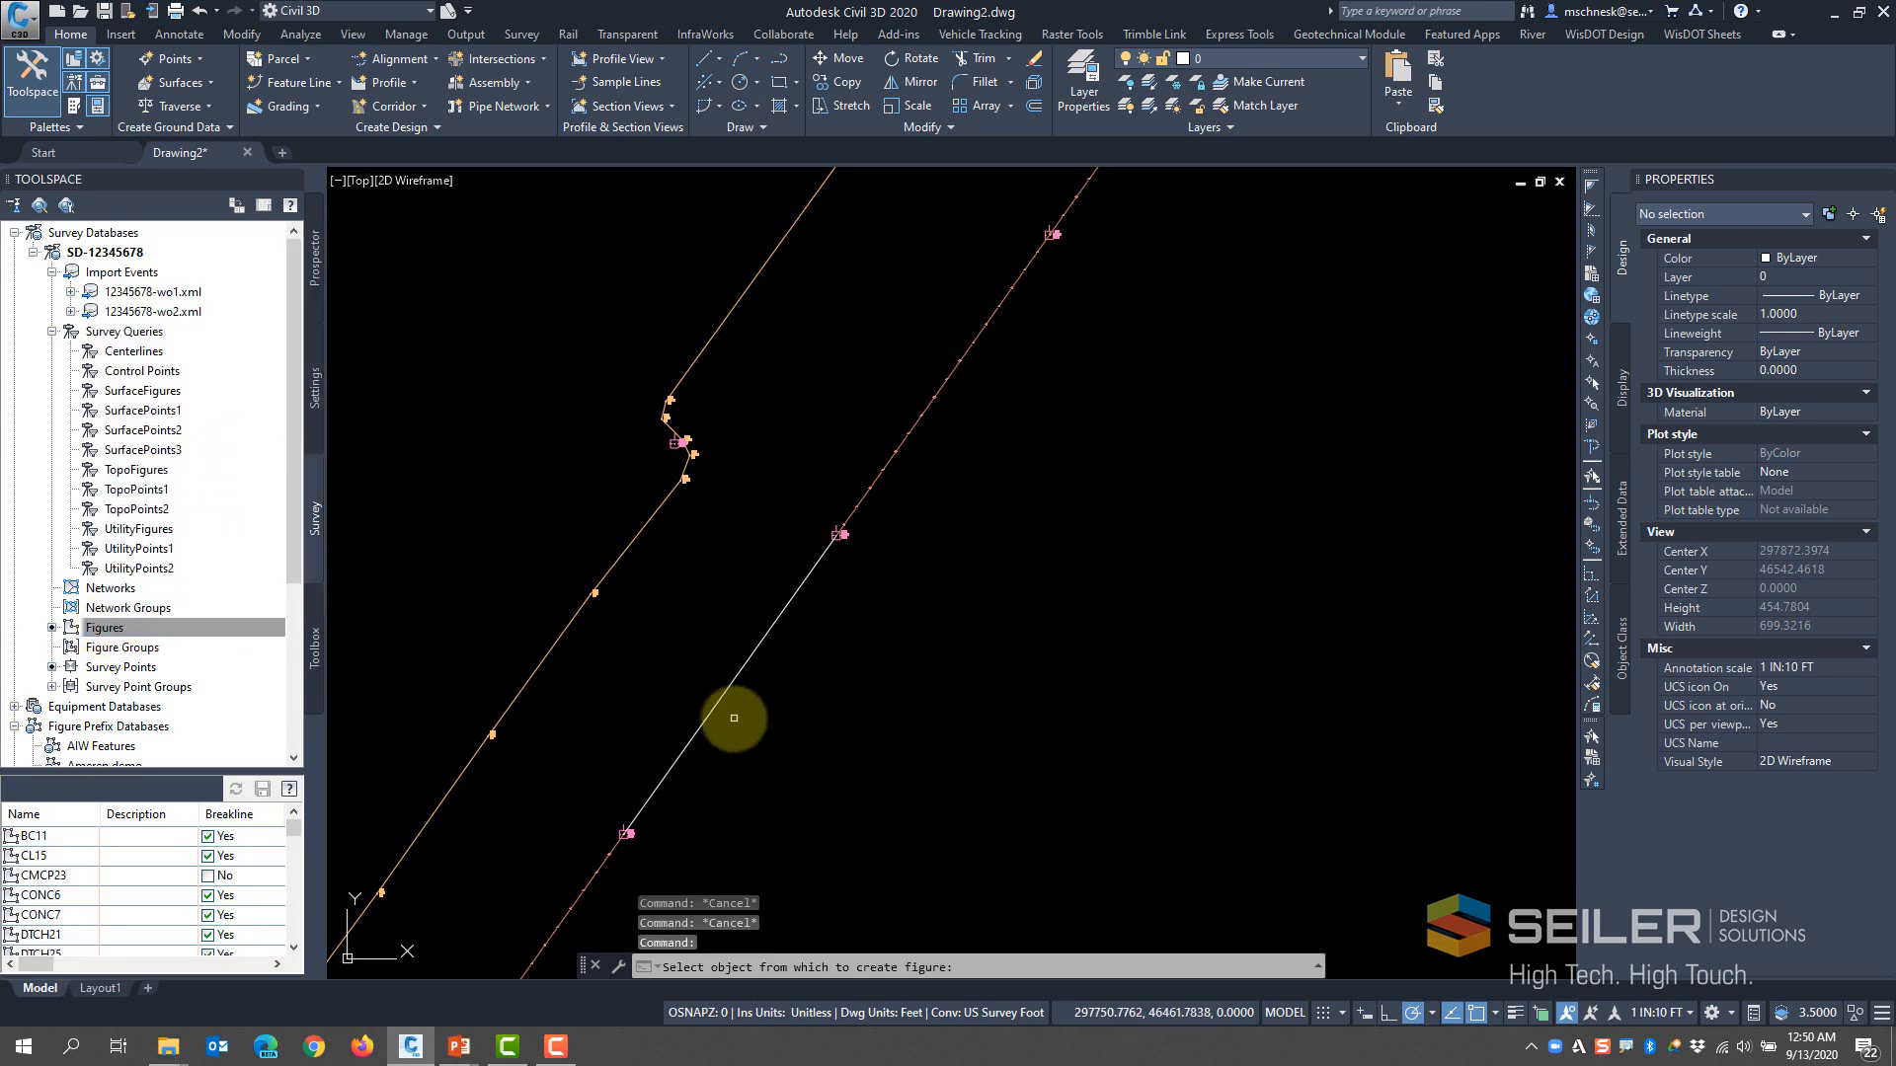
pyautogui.click(703, 718)
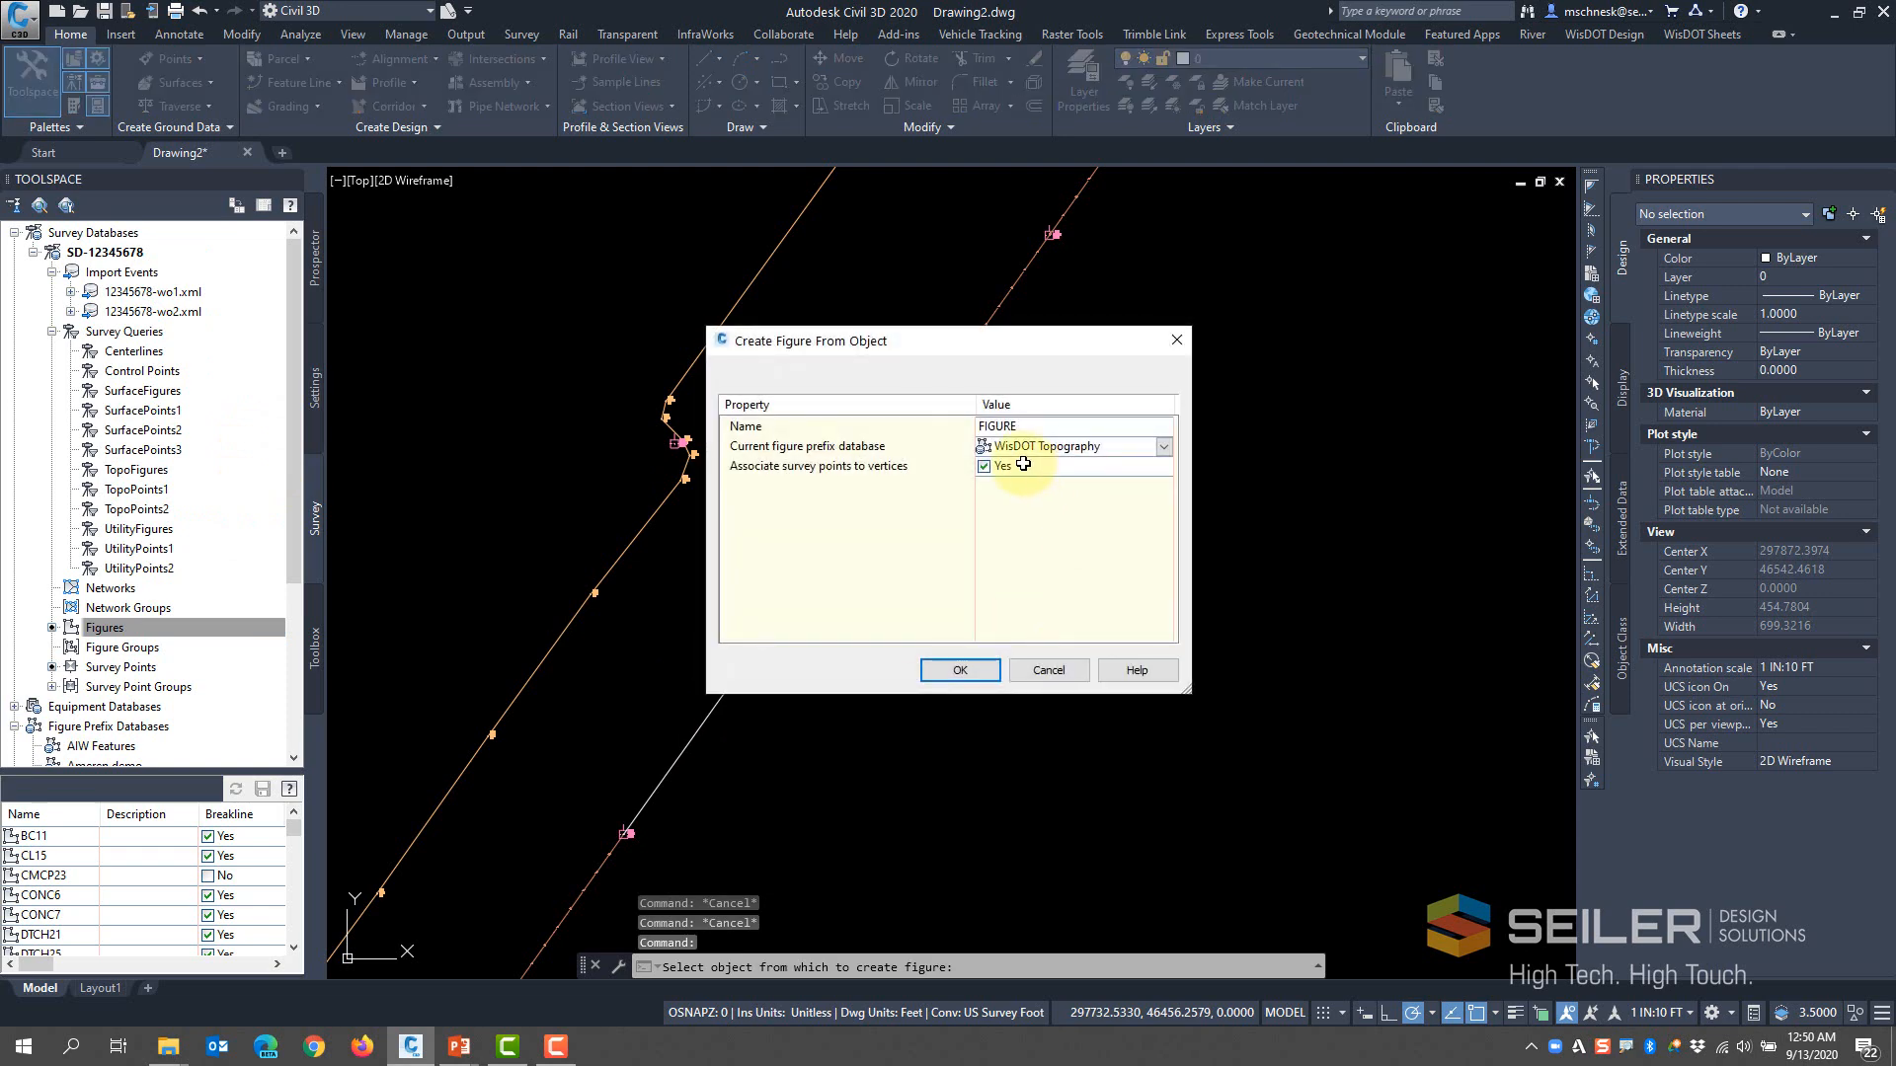
pyautogui.click(1009, 428)
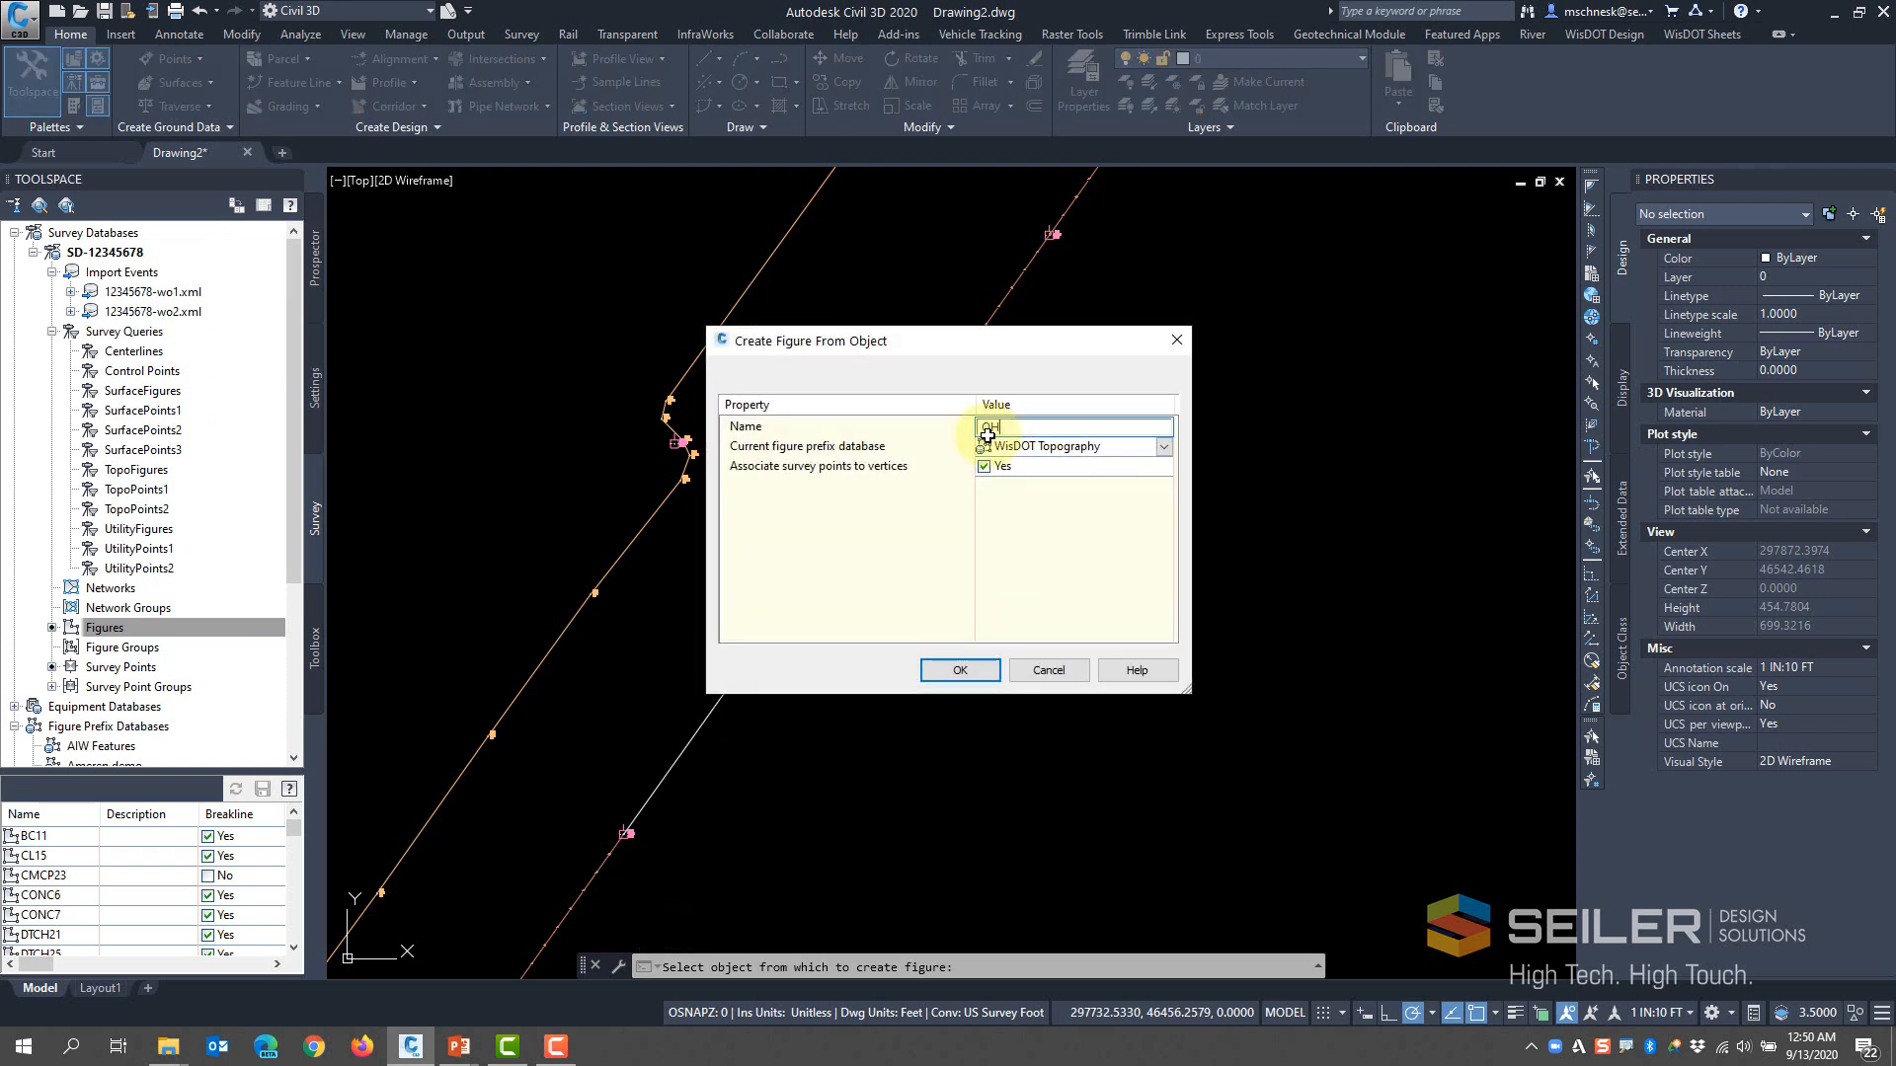
pyautogui.click(963, 672)
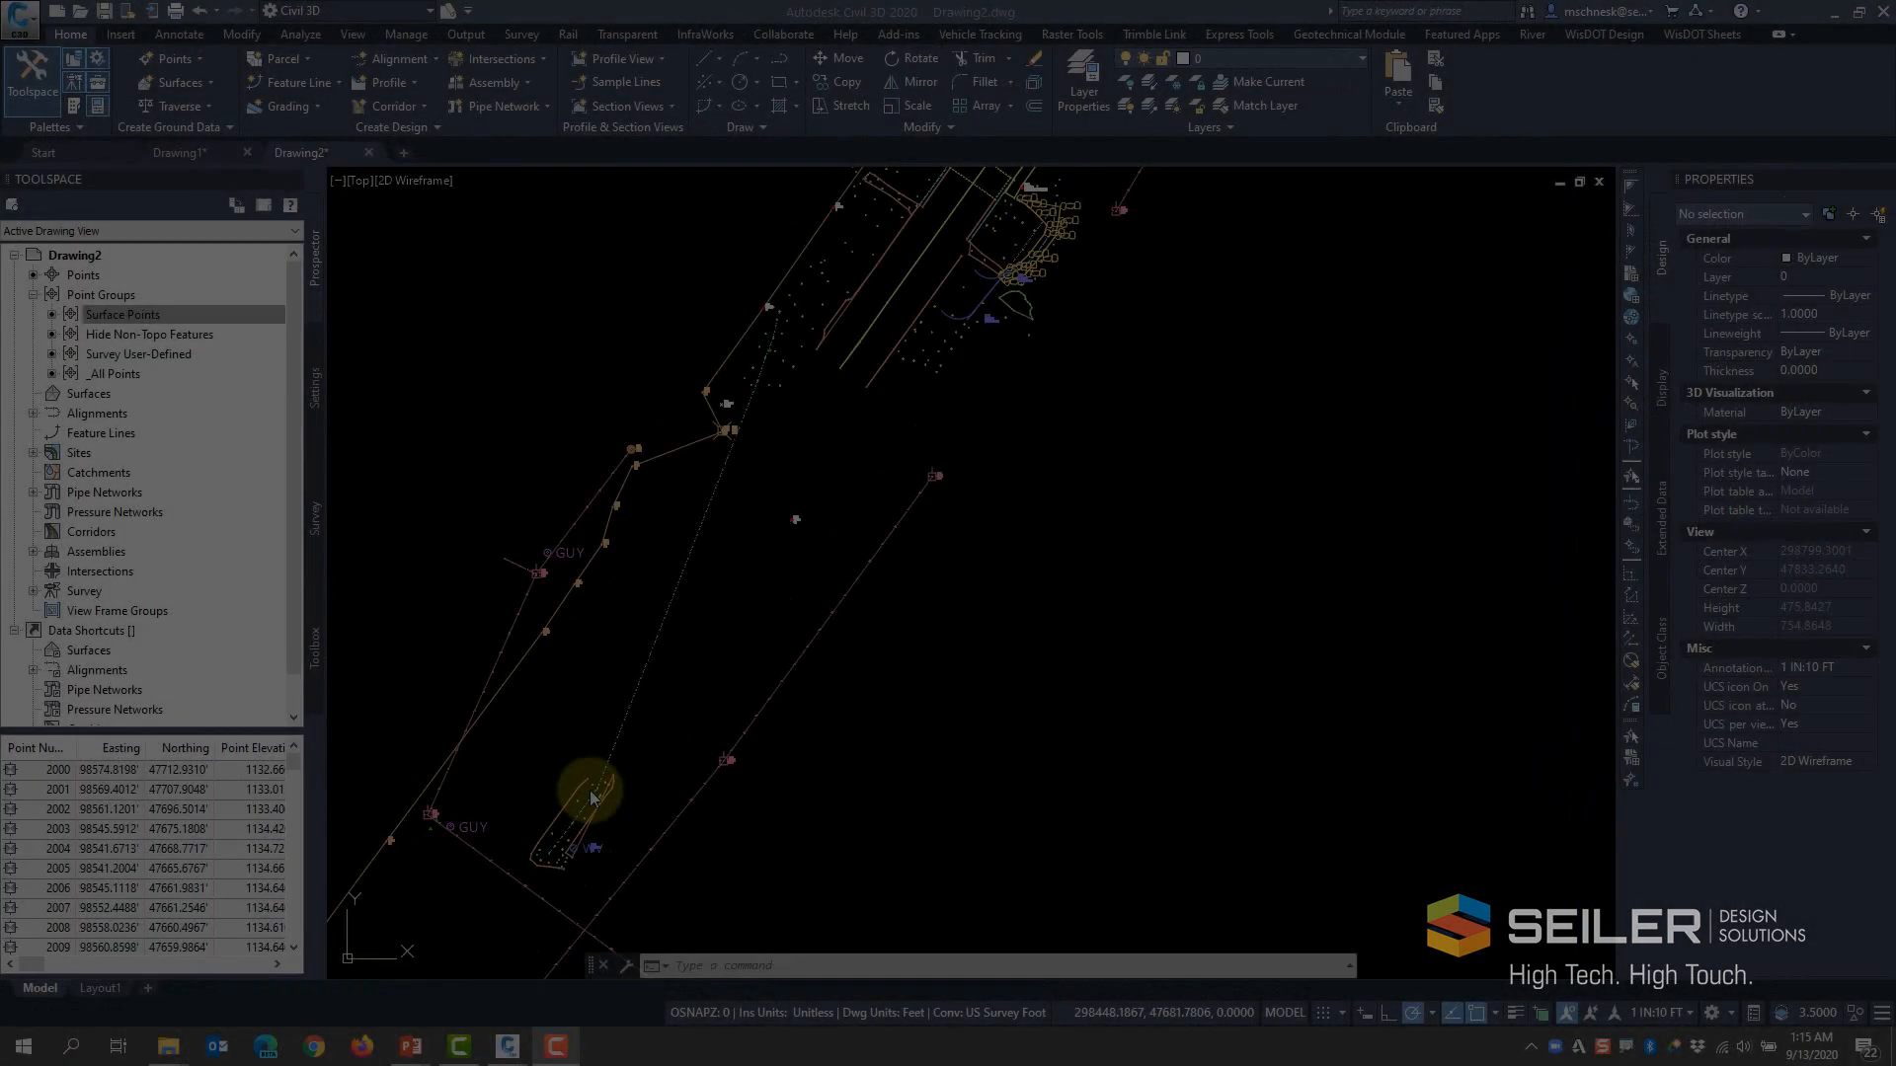
# Select the long ditch survey figure DTCH01 and turn on its geometry and elevation editing tools
pyautogui.scroll(2, 578, 790)
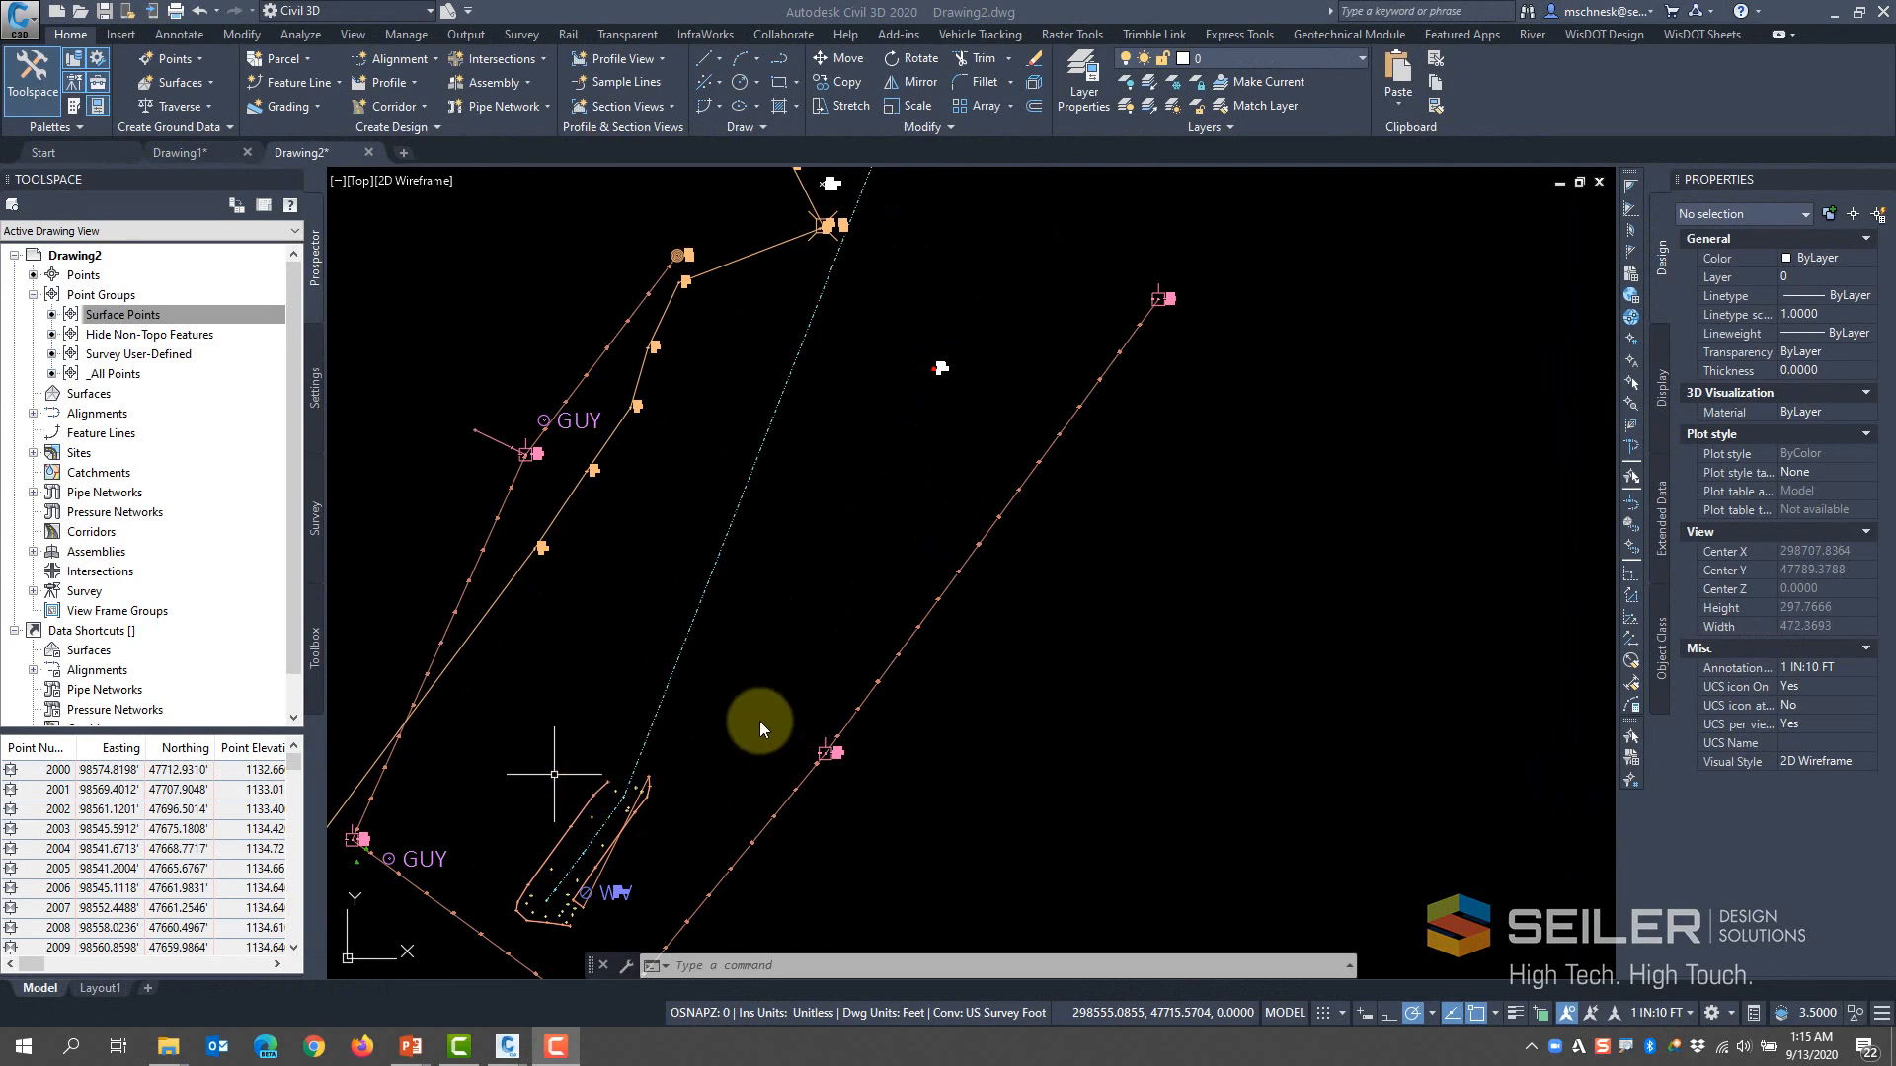
pyautogui.scroll(-4, 701, 666)
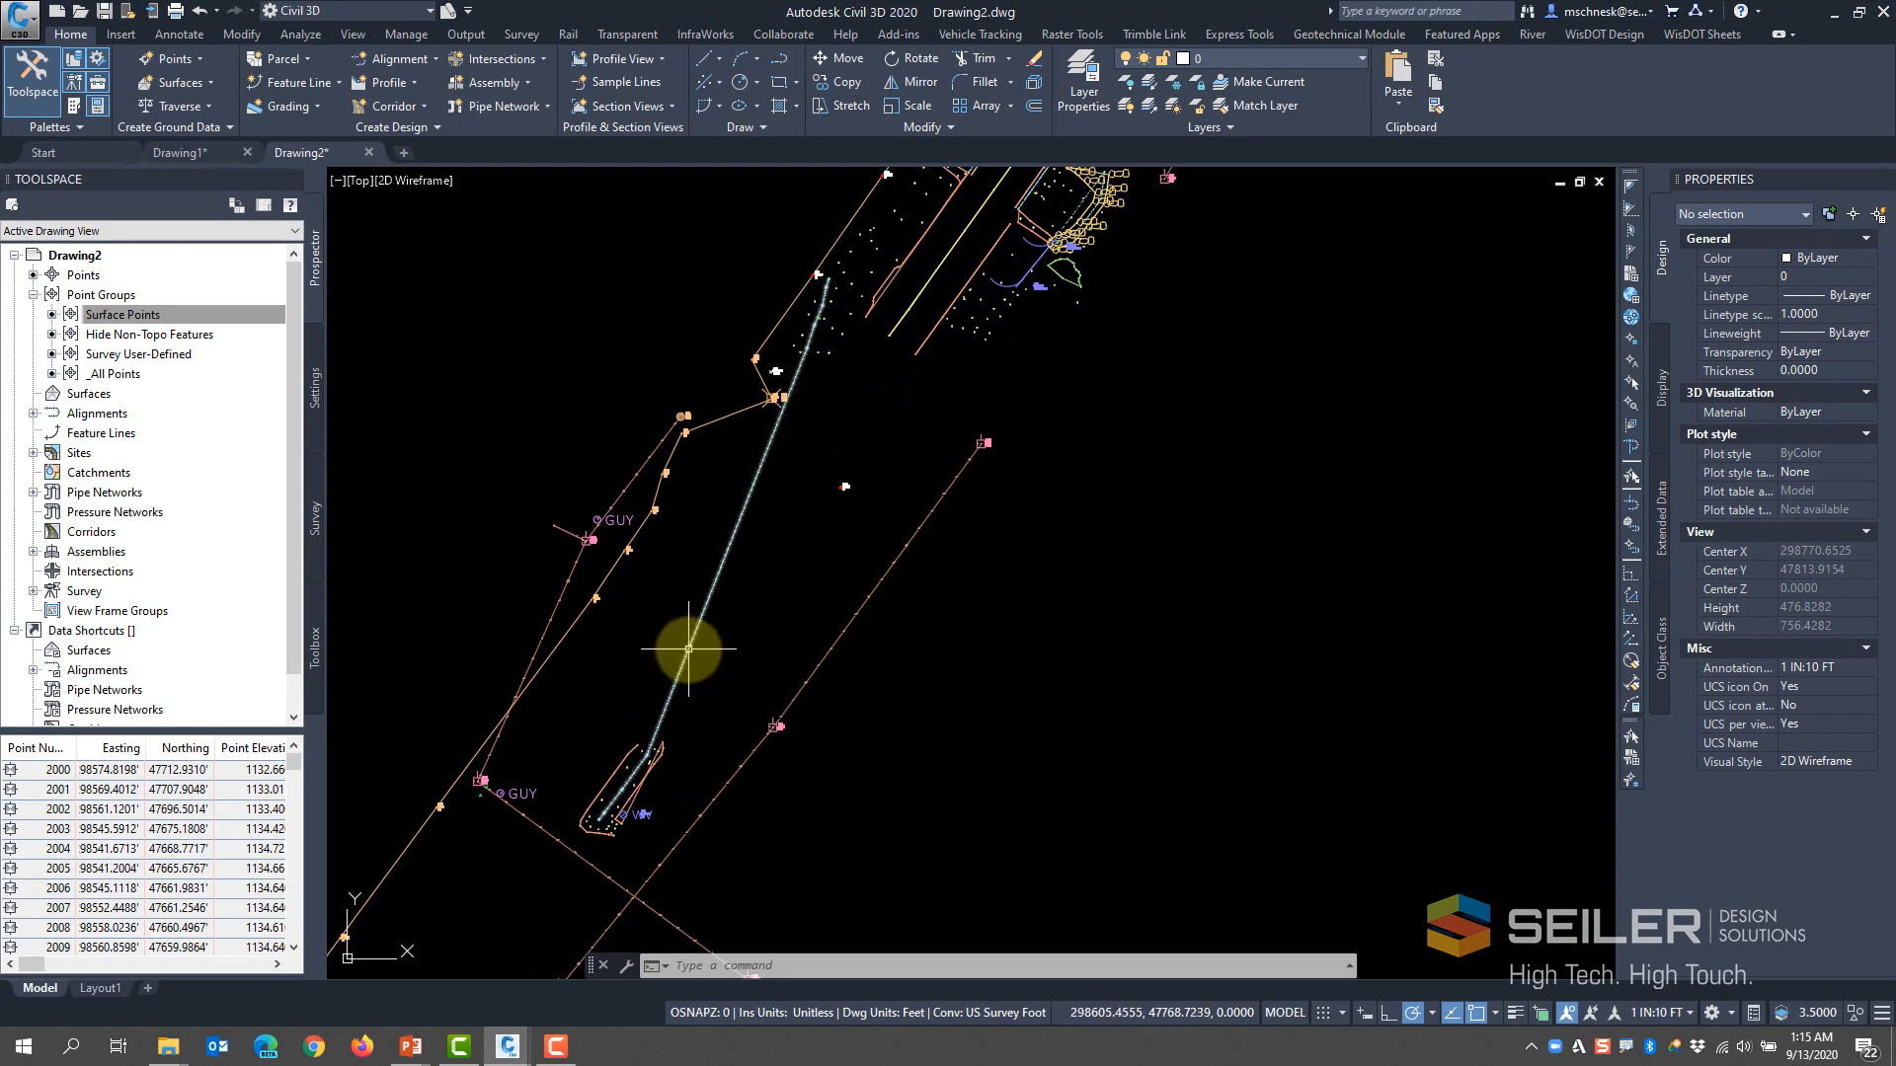
pyautogui.click(689, 648)
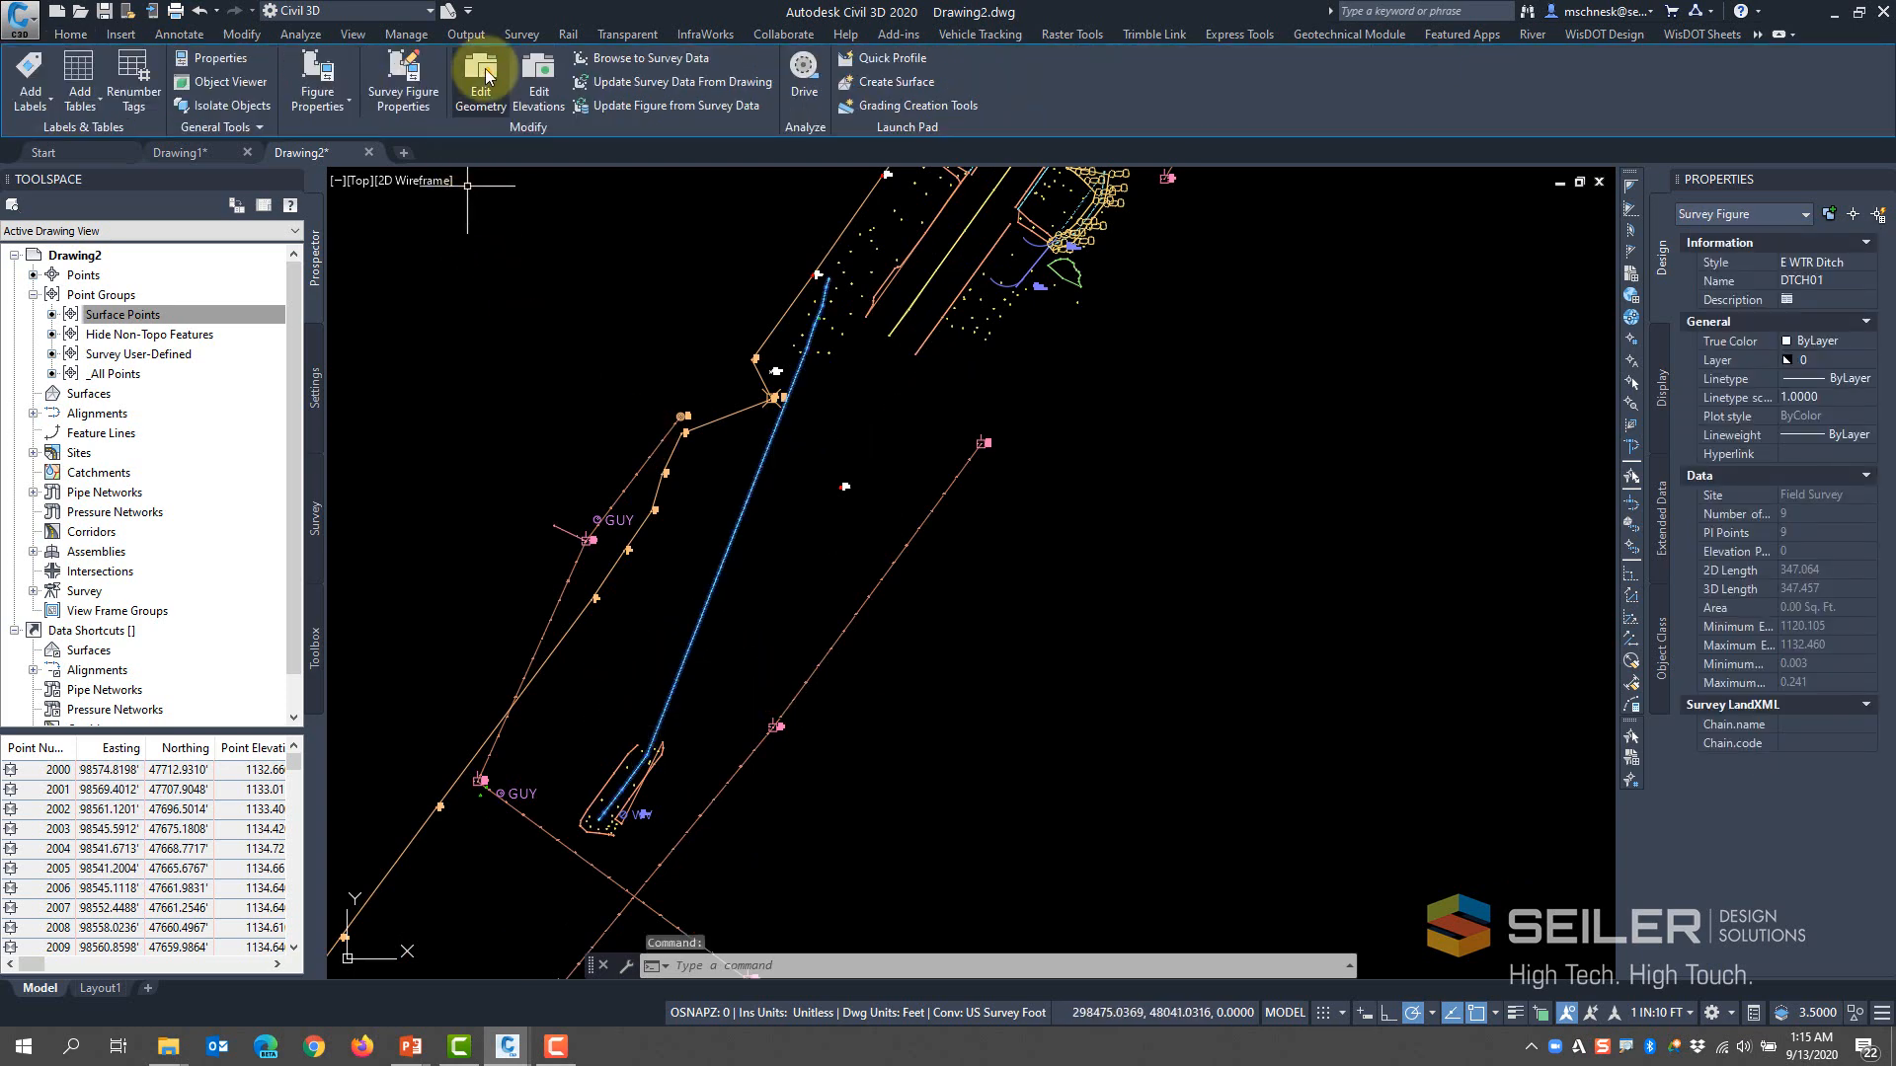
pyautogui.click(483, 79)
pyautogui.click(538, 92)
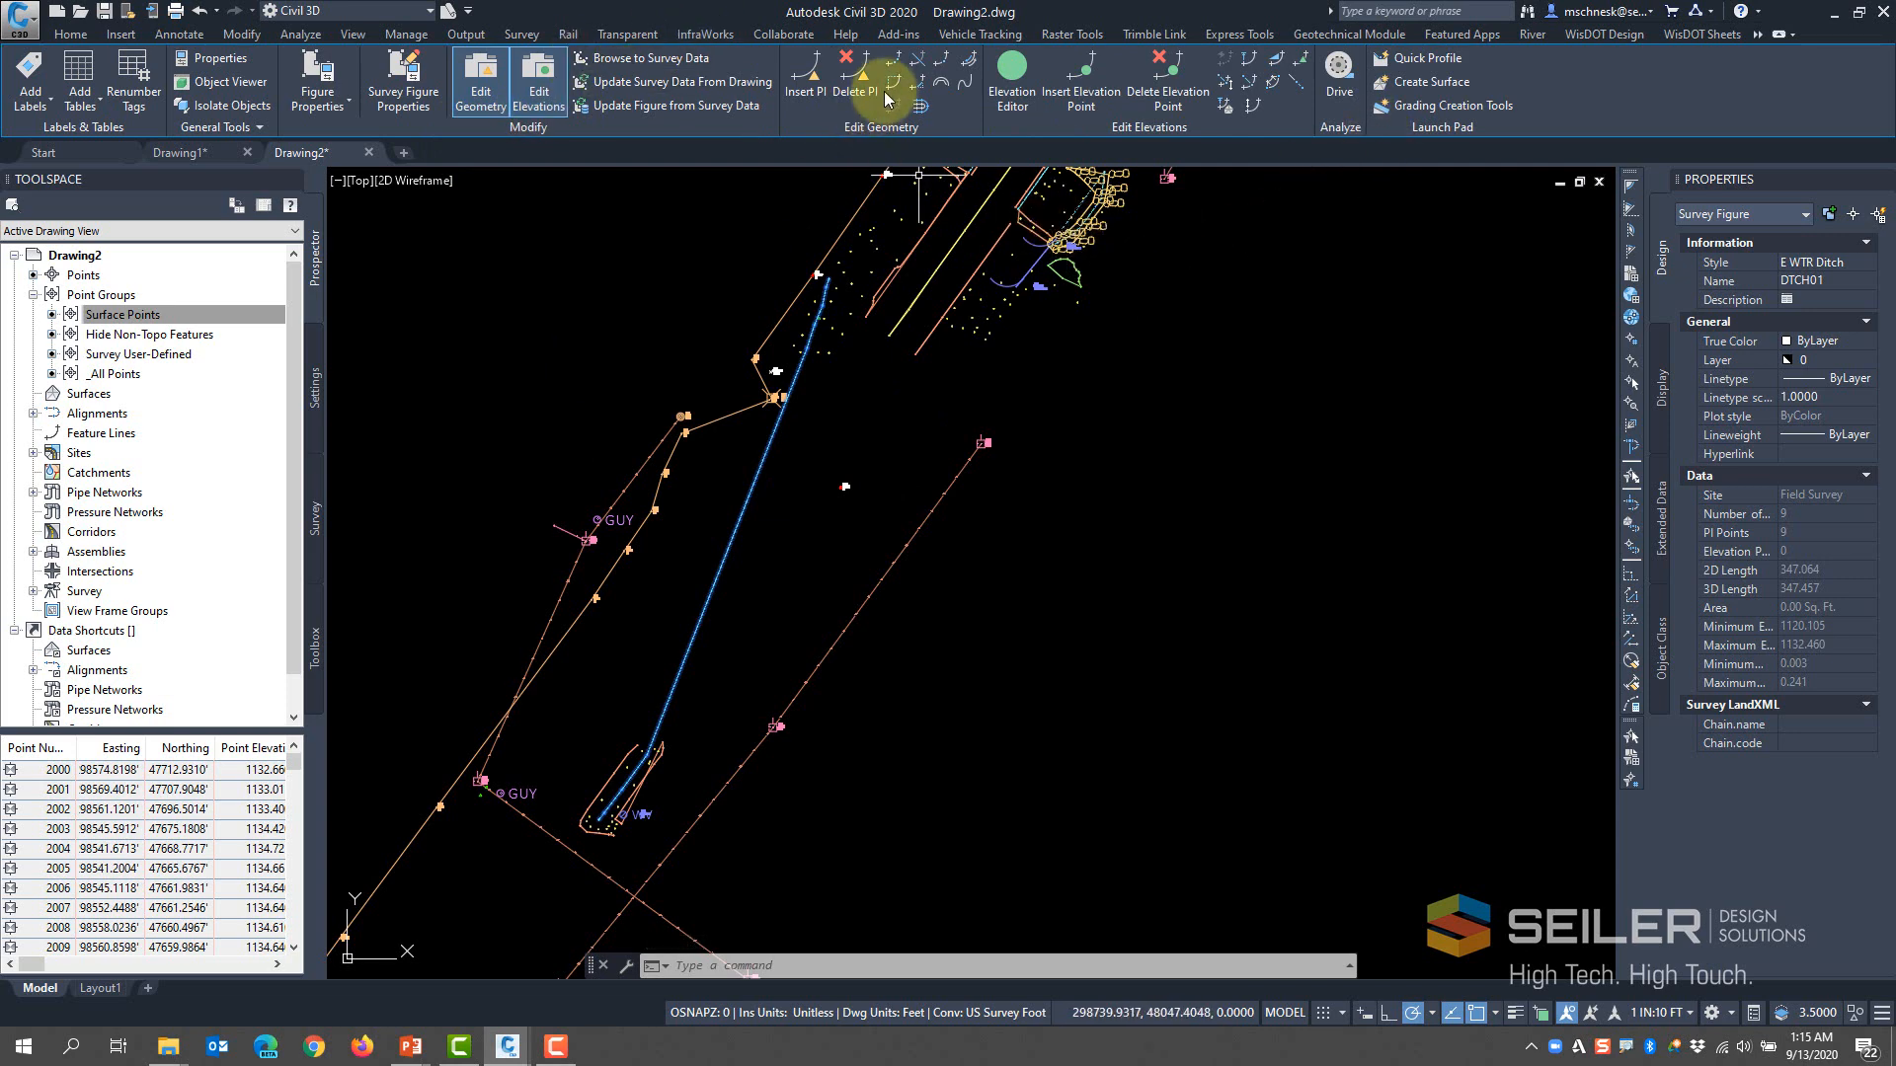
# Break the ditch figure with the First point option, removing the long span between its northern and southern surveyed portions
pyautogui.click(894, 62)
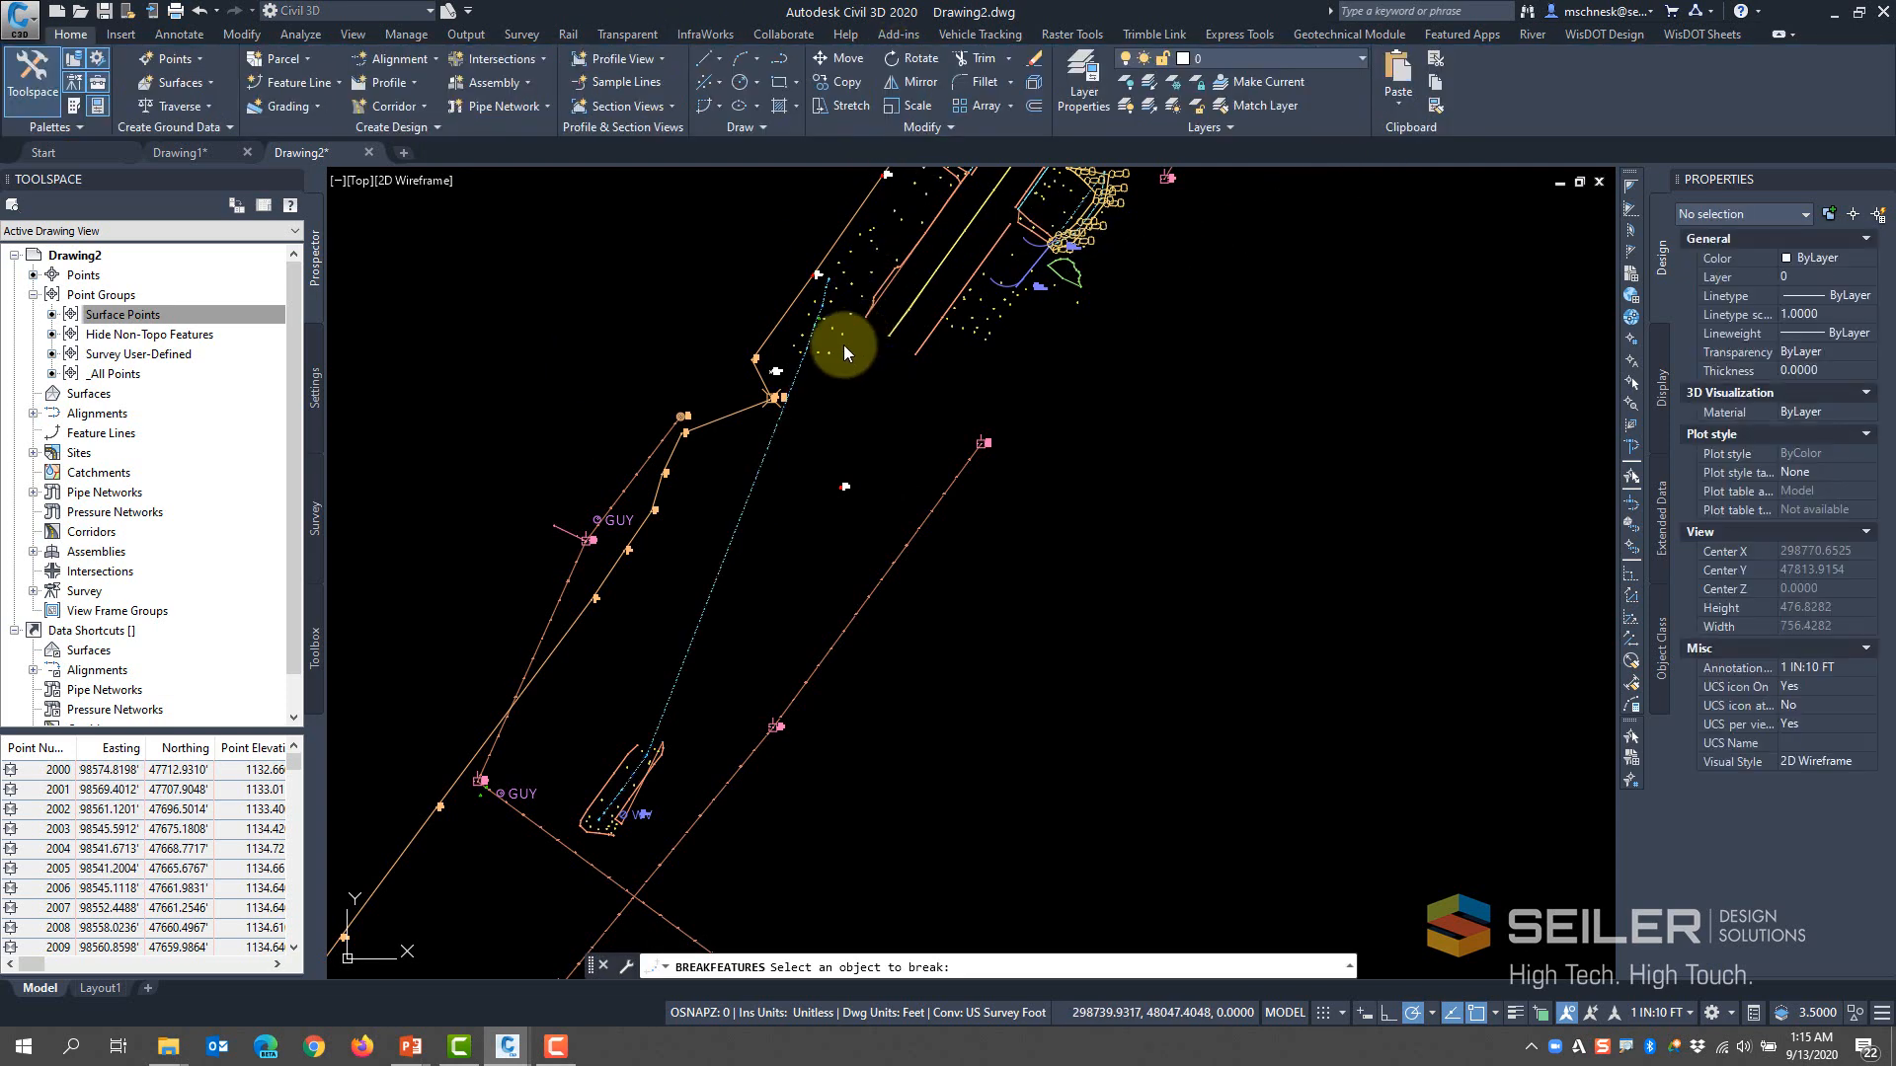
pyautogui.click(748, 494)
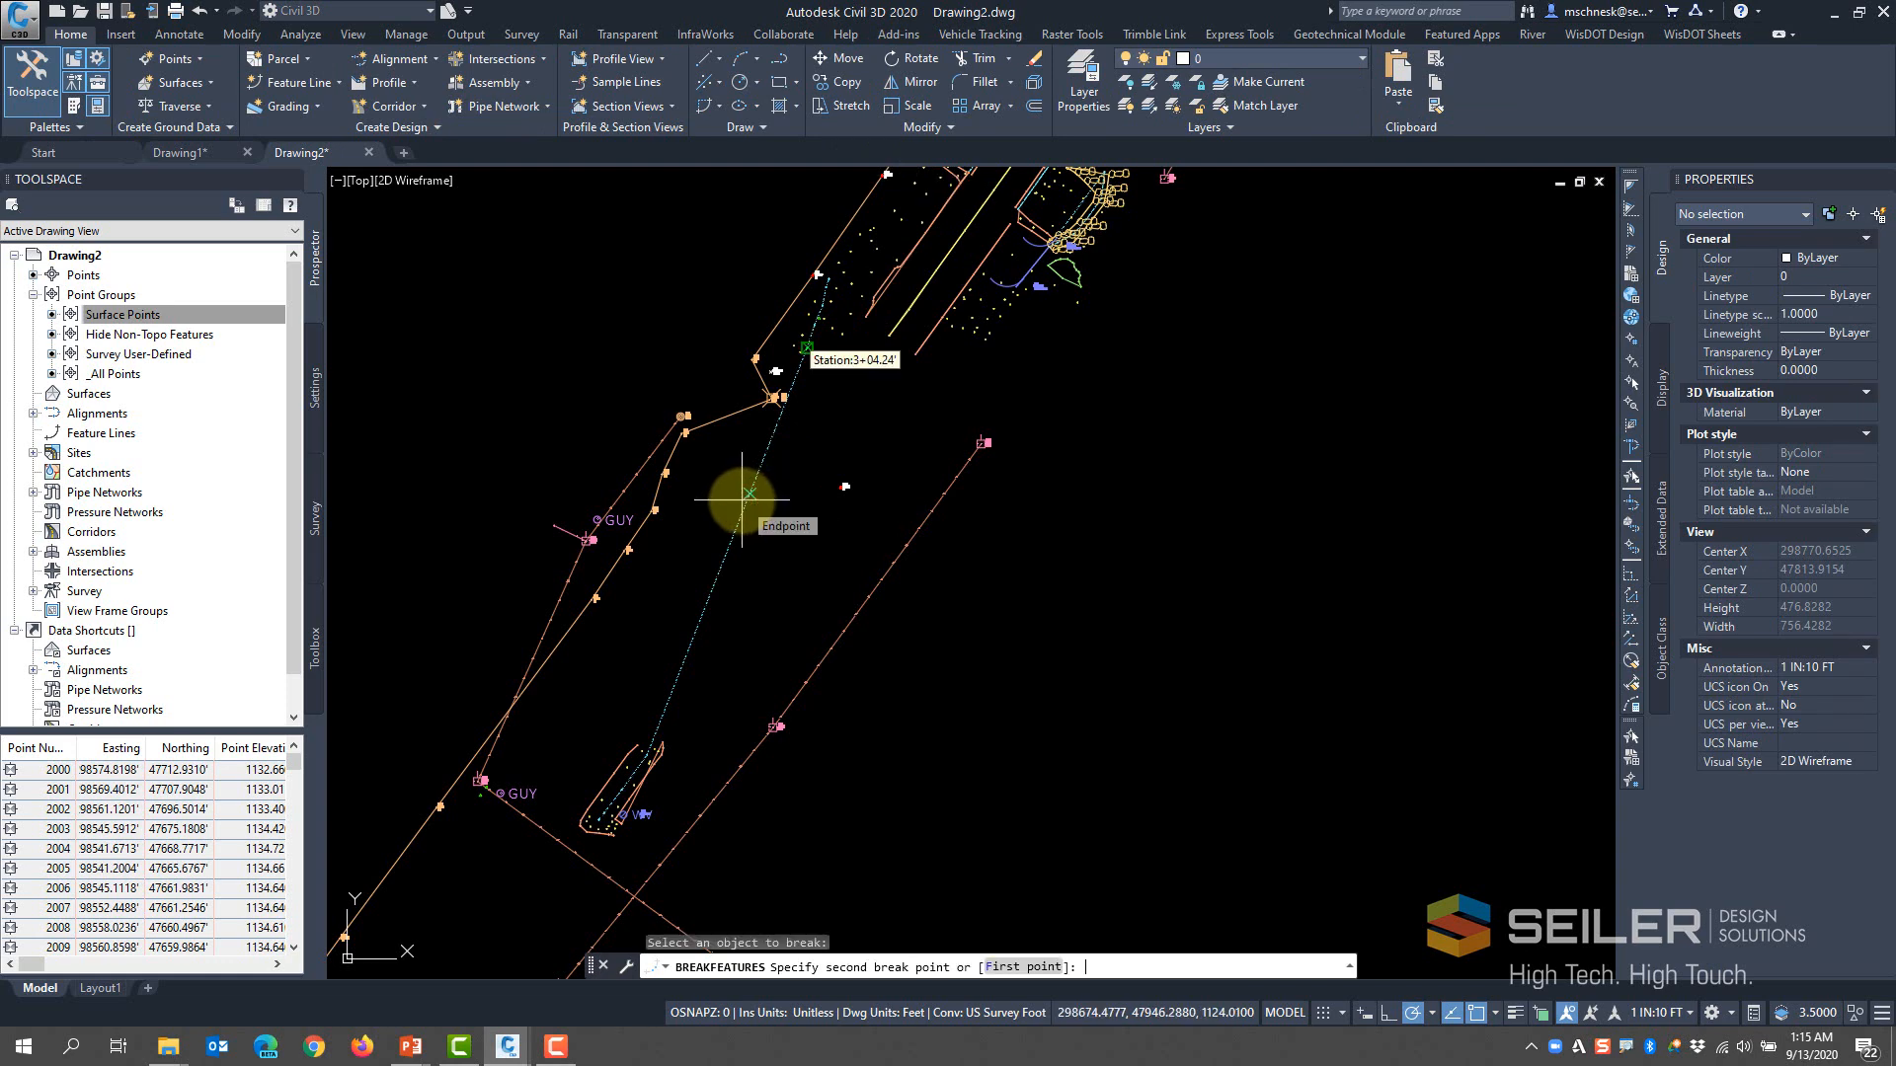
pyautogui.write('f')
pyautogui.press('Return')
pyautogui.scroll(4, 642, 750)
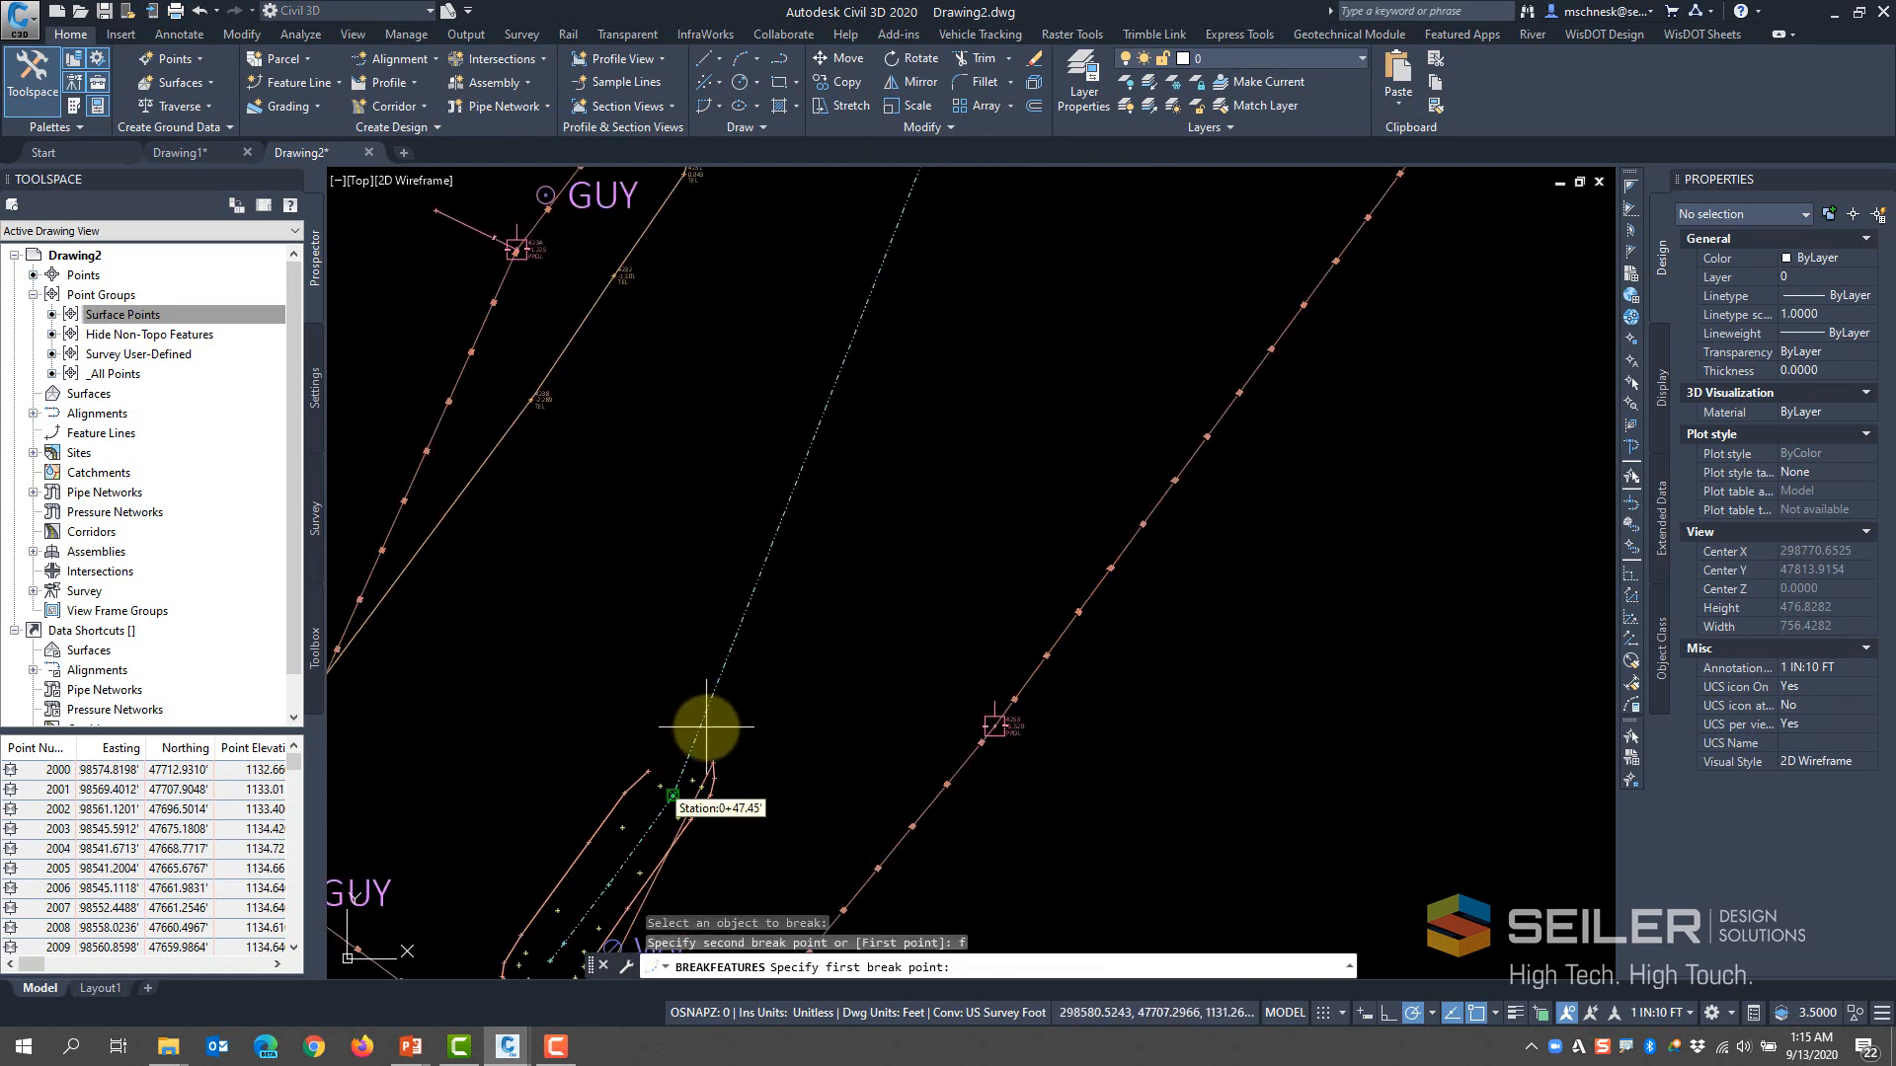
pyautogui.click(707, 728)
pyautogui.scroll(-3, 727, 728)
pyautogui.scroll(4, 806, 484)
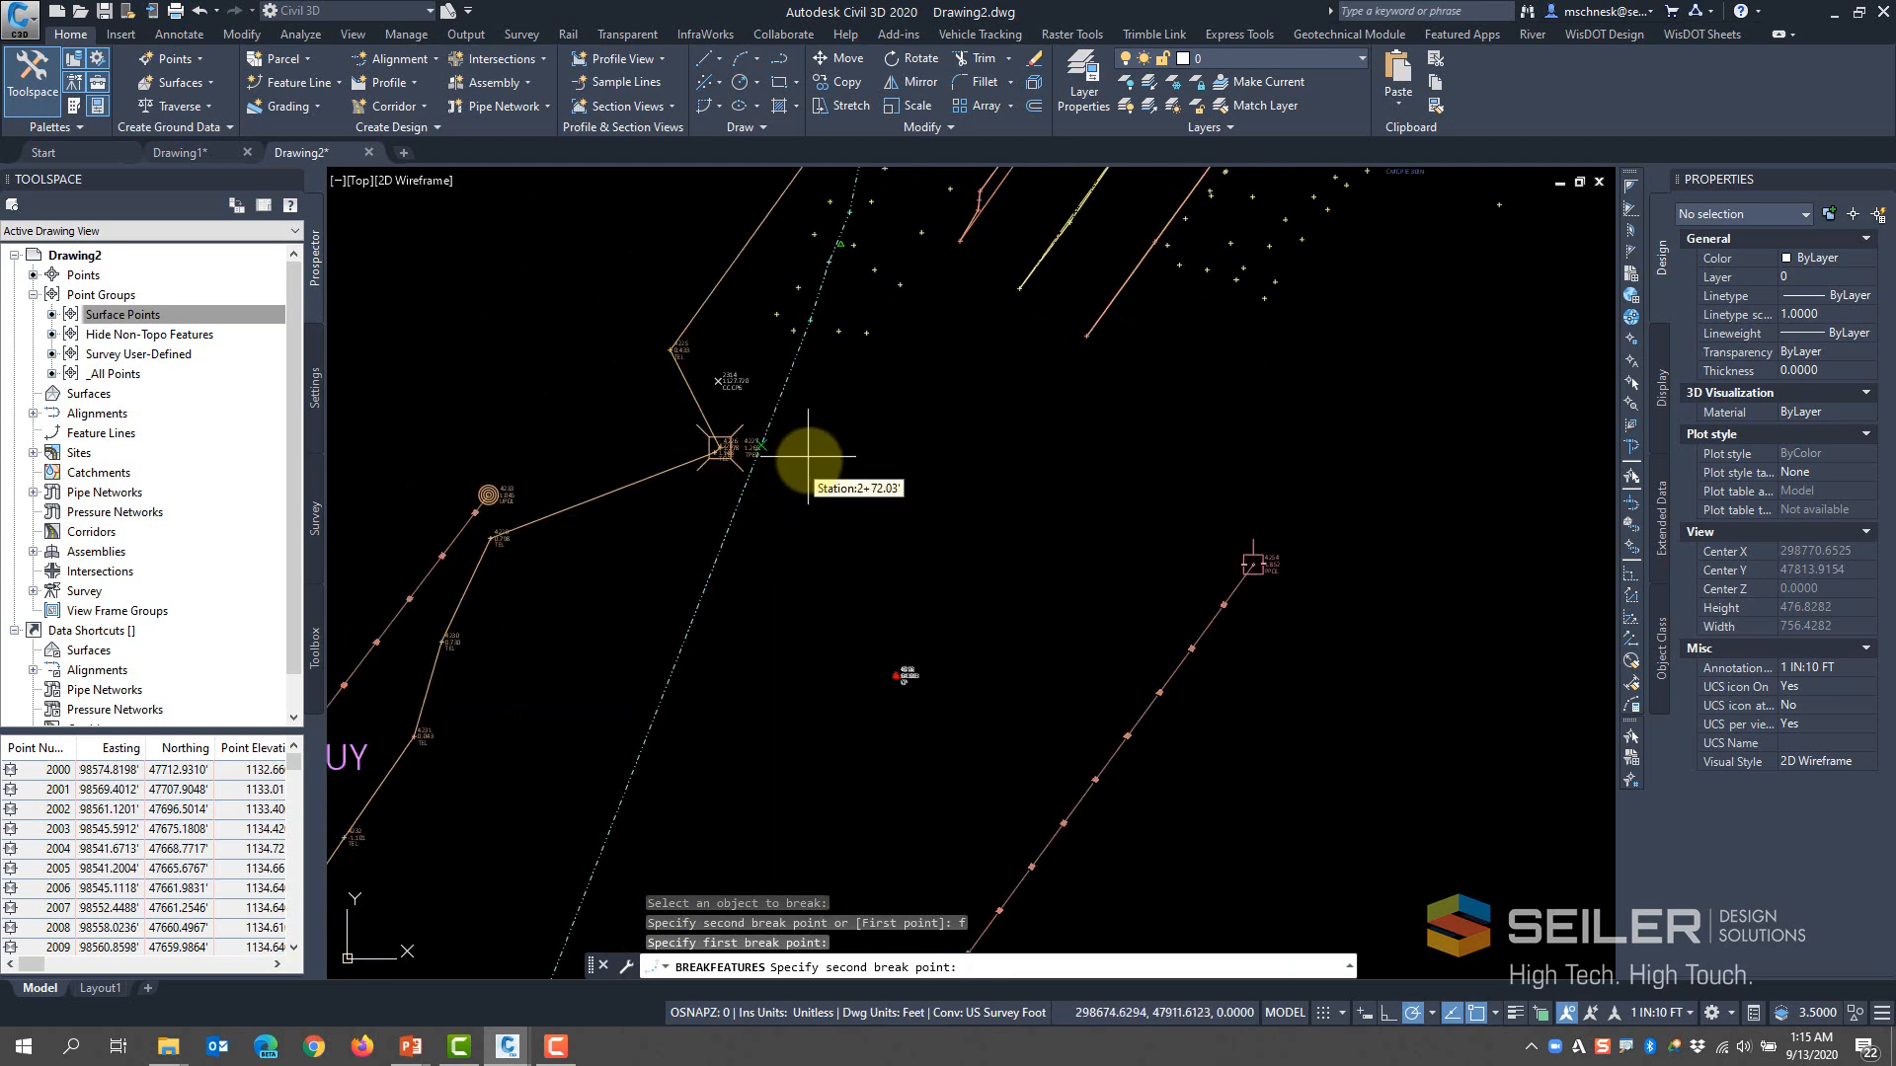
pyautogui.click(816, 332)
pyautogui.scroll(-3, 843, 464)
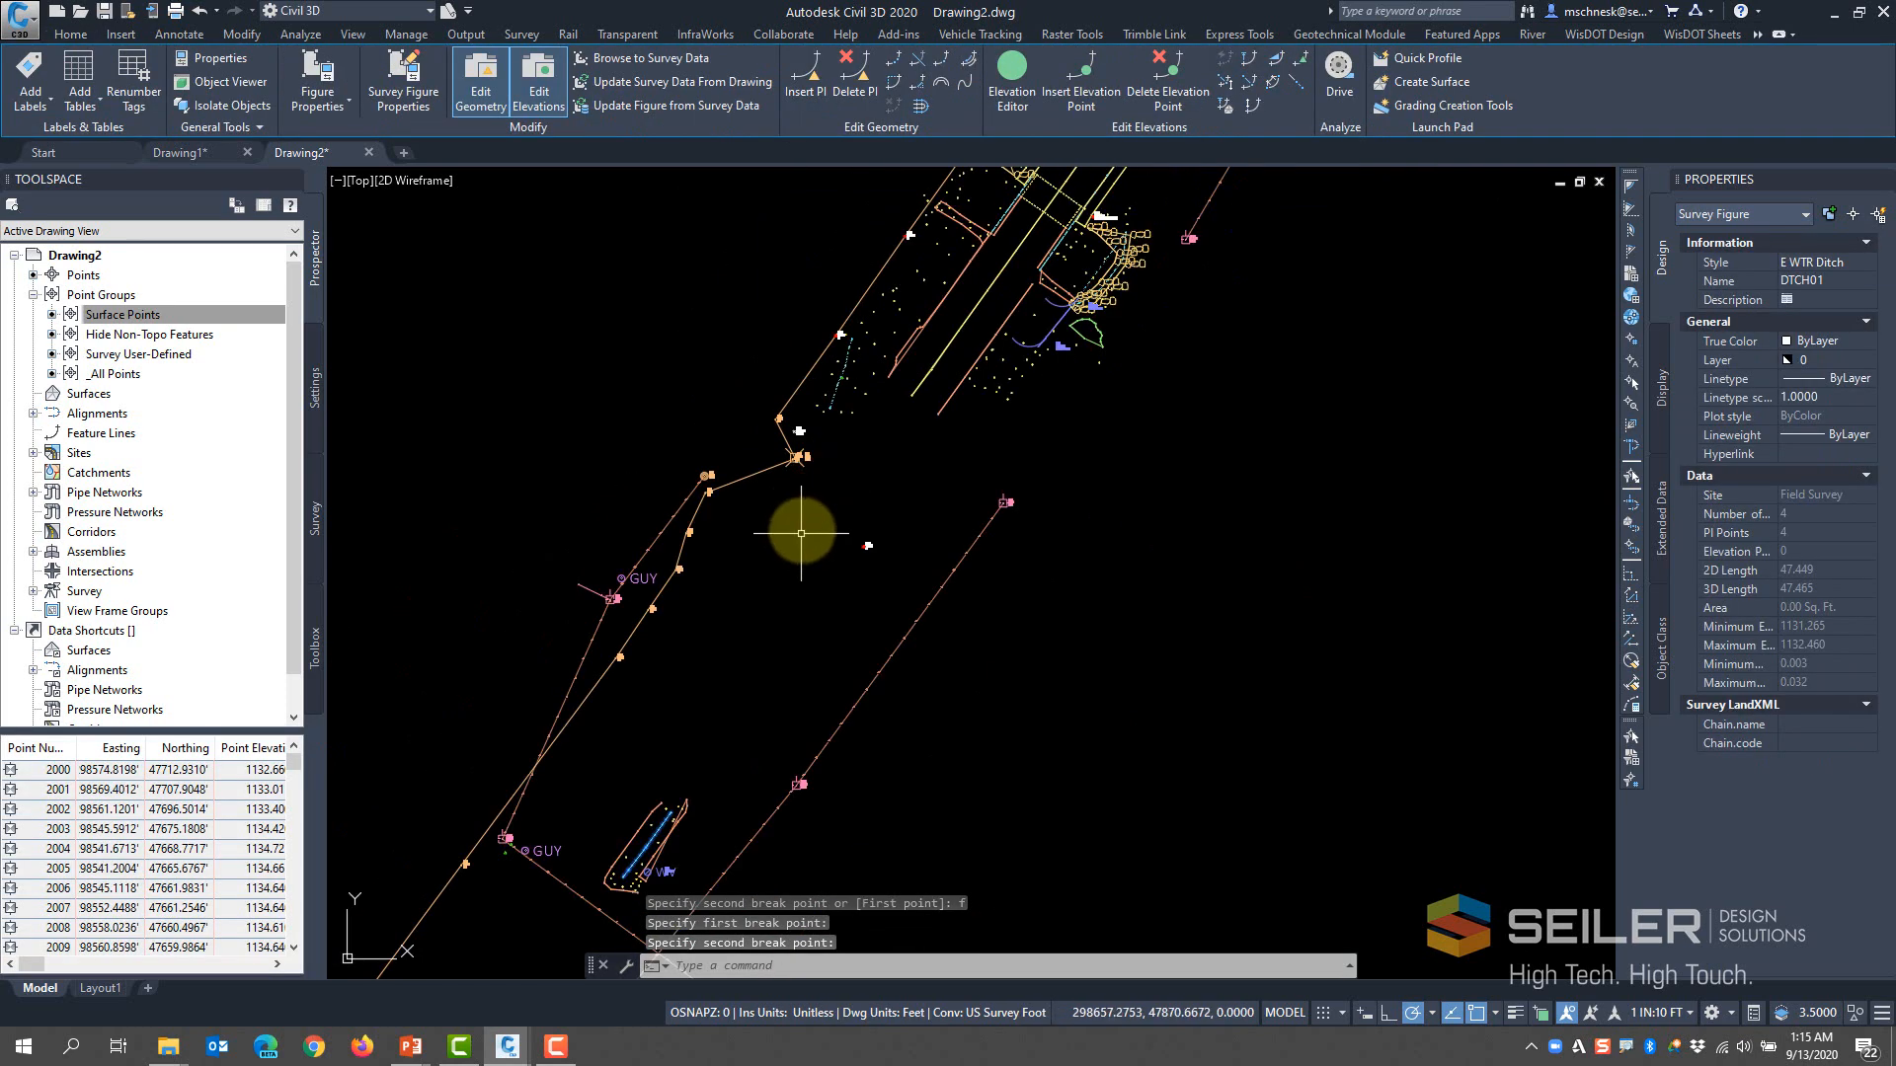
pyautogui.press('Escape')
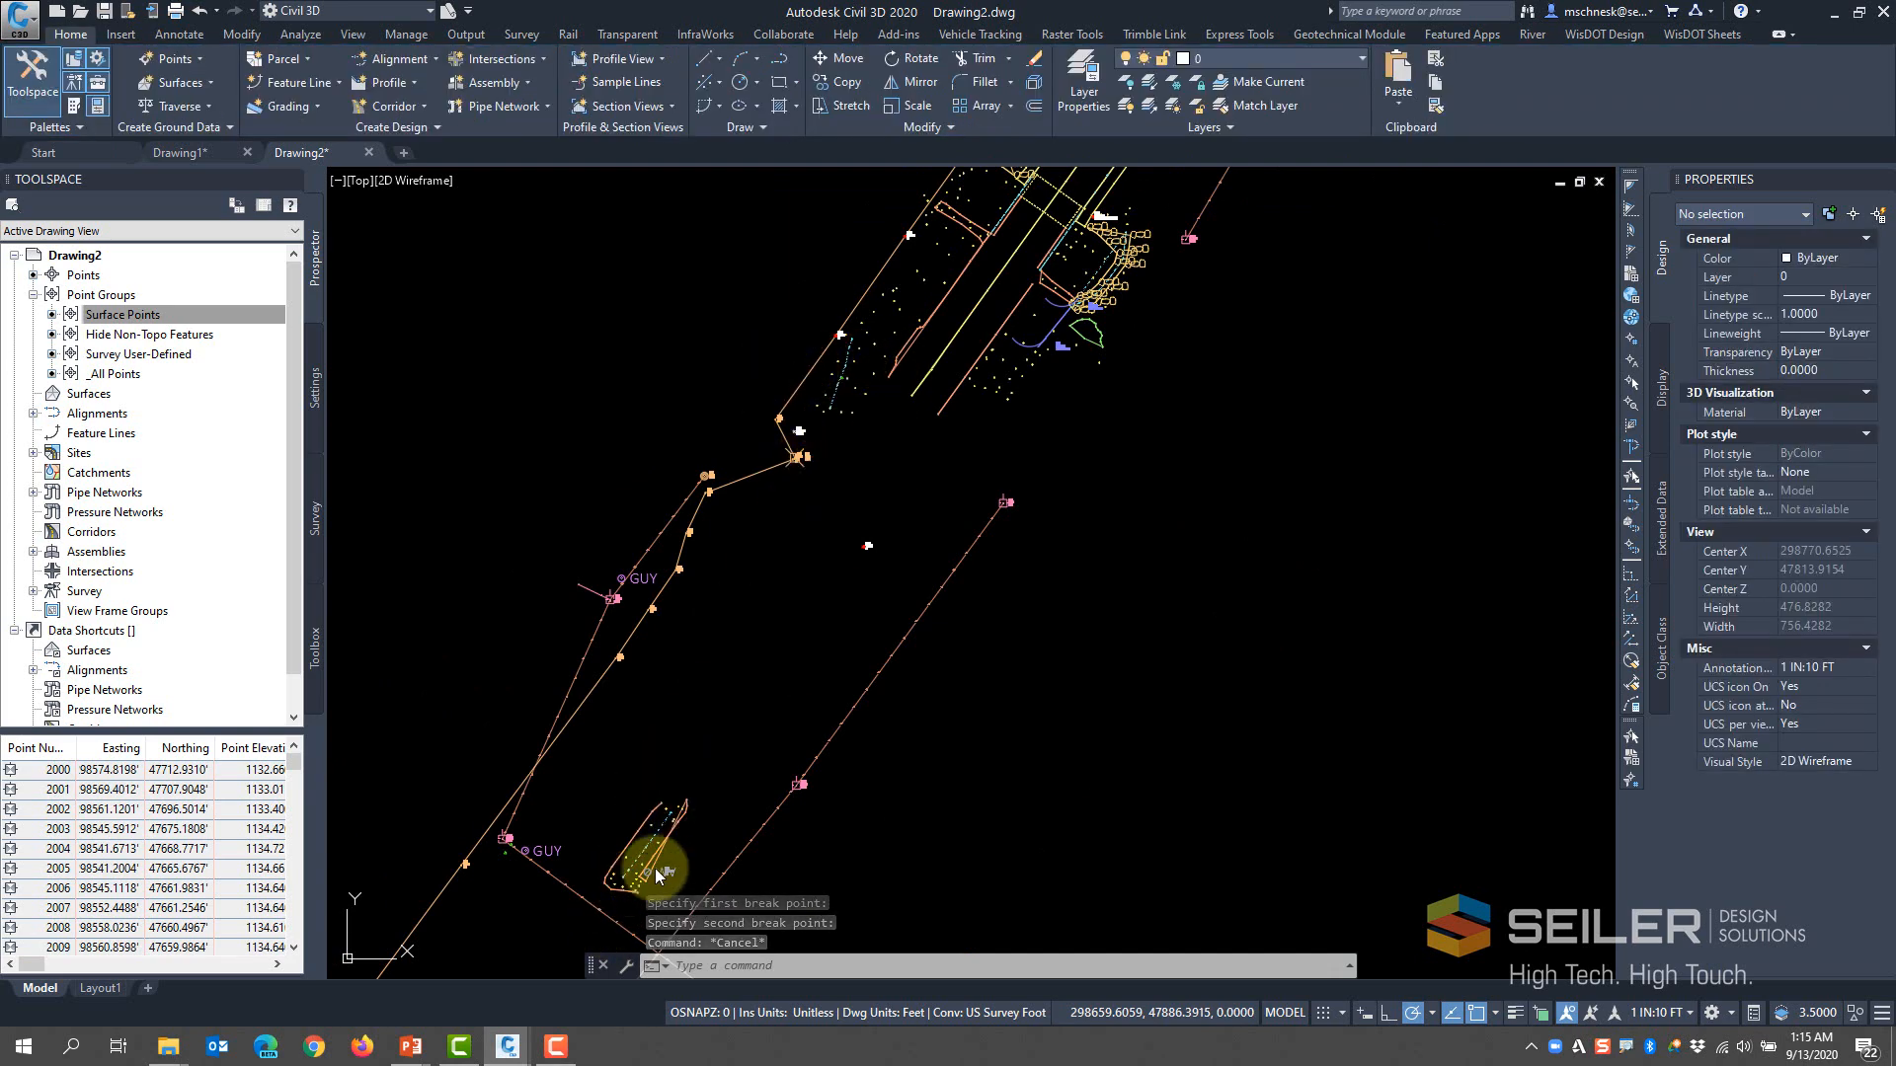
pyautogui.click(655, 851)
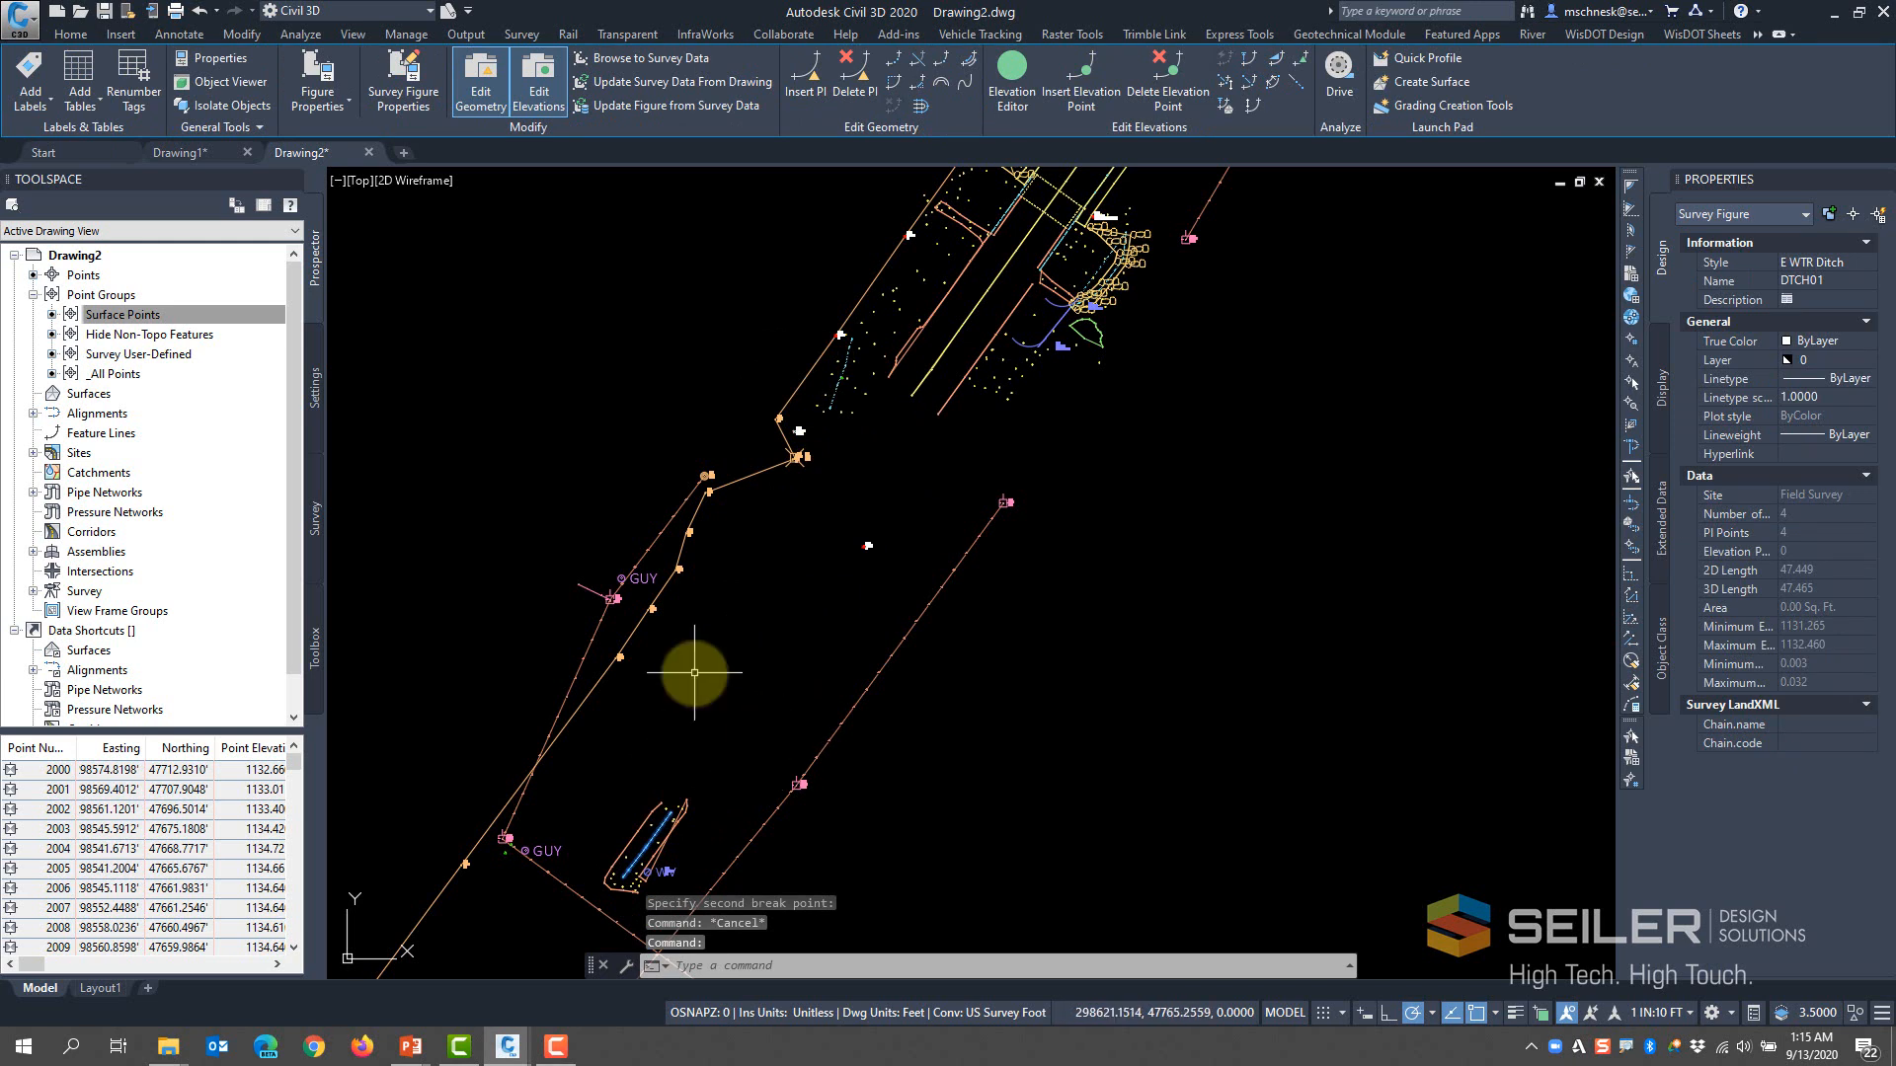
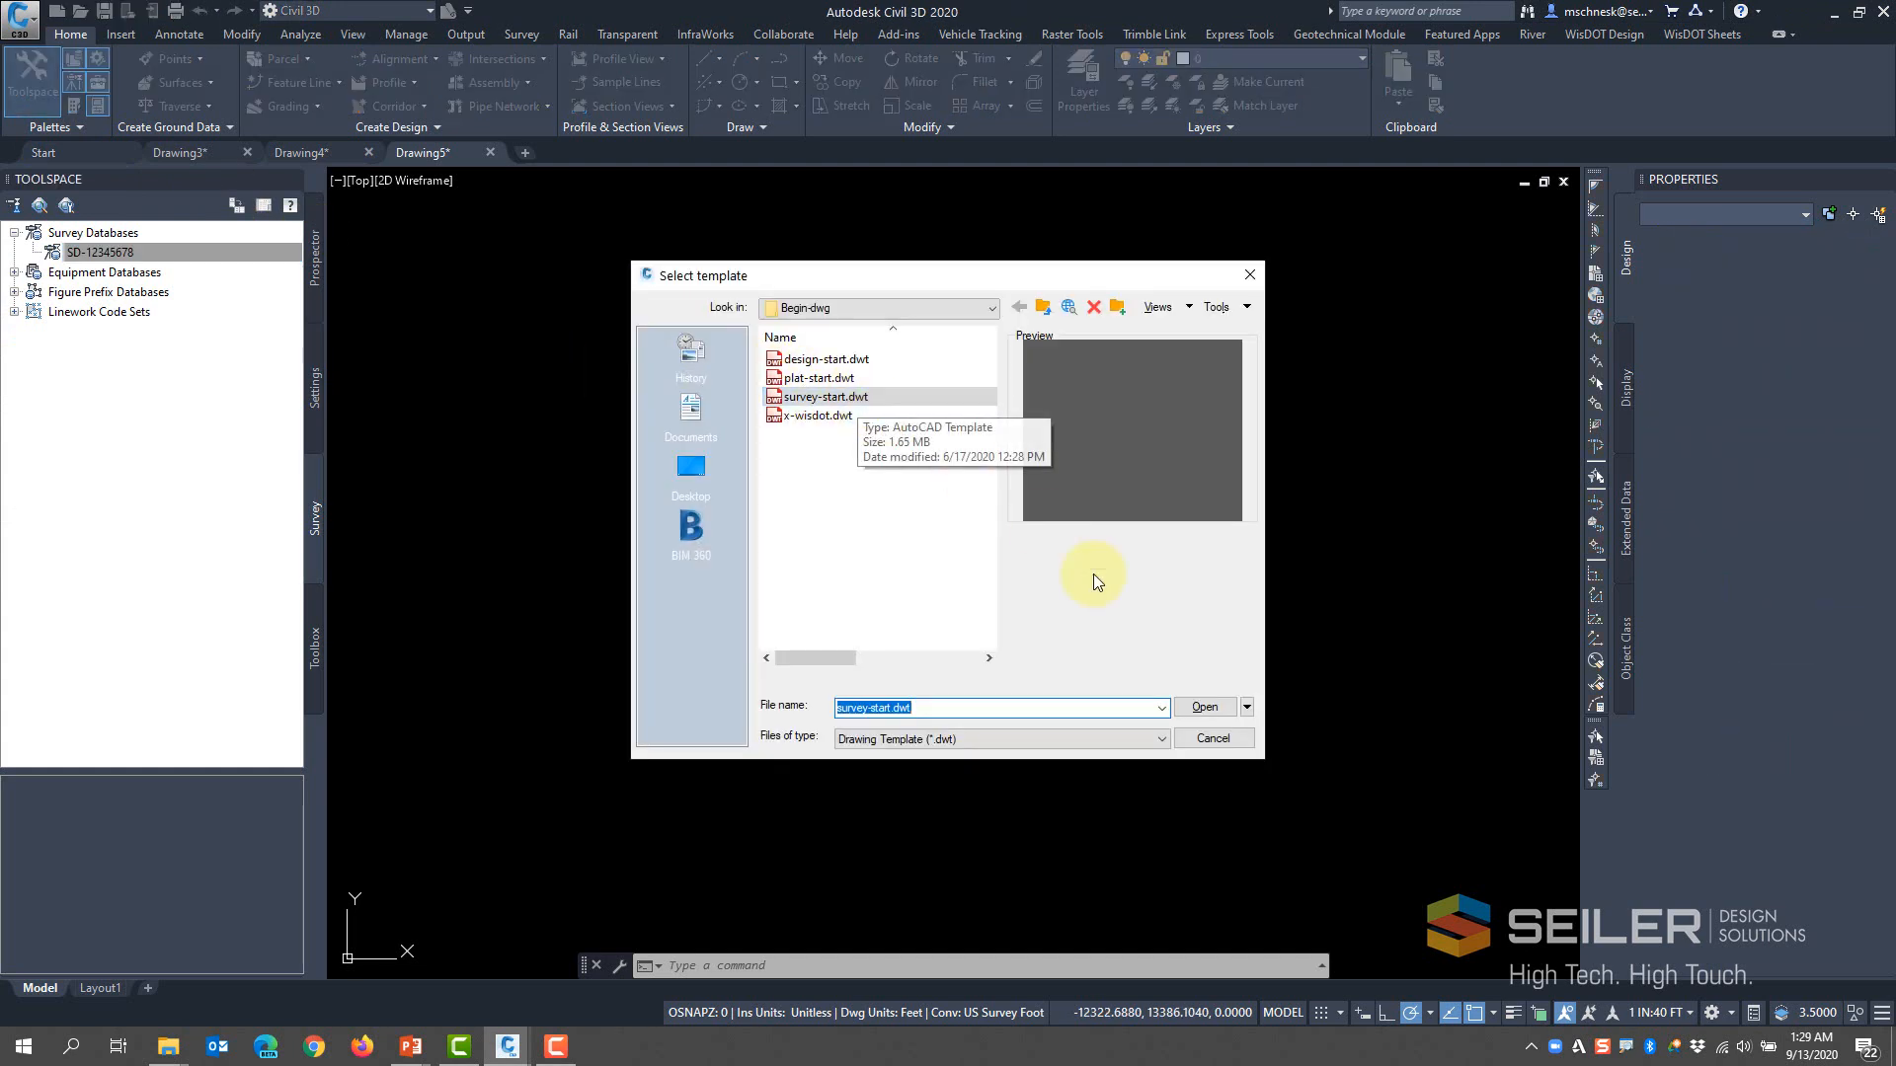
# Dismiss the template selection, open the survey database SD-12345678, and switch to Drawing3
pyautogui.click(1212, 739)
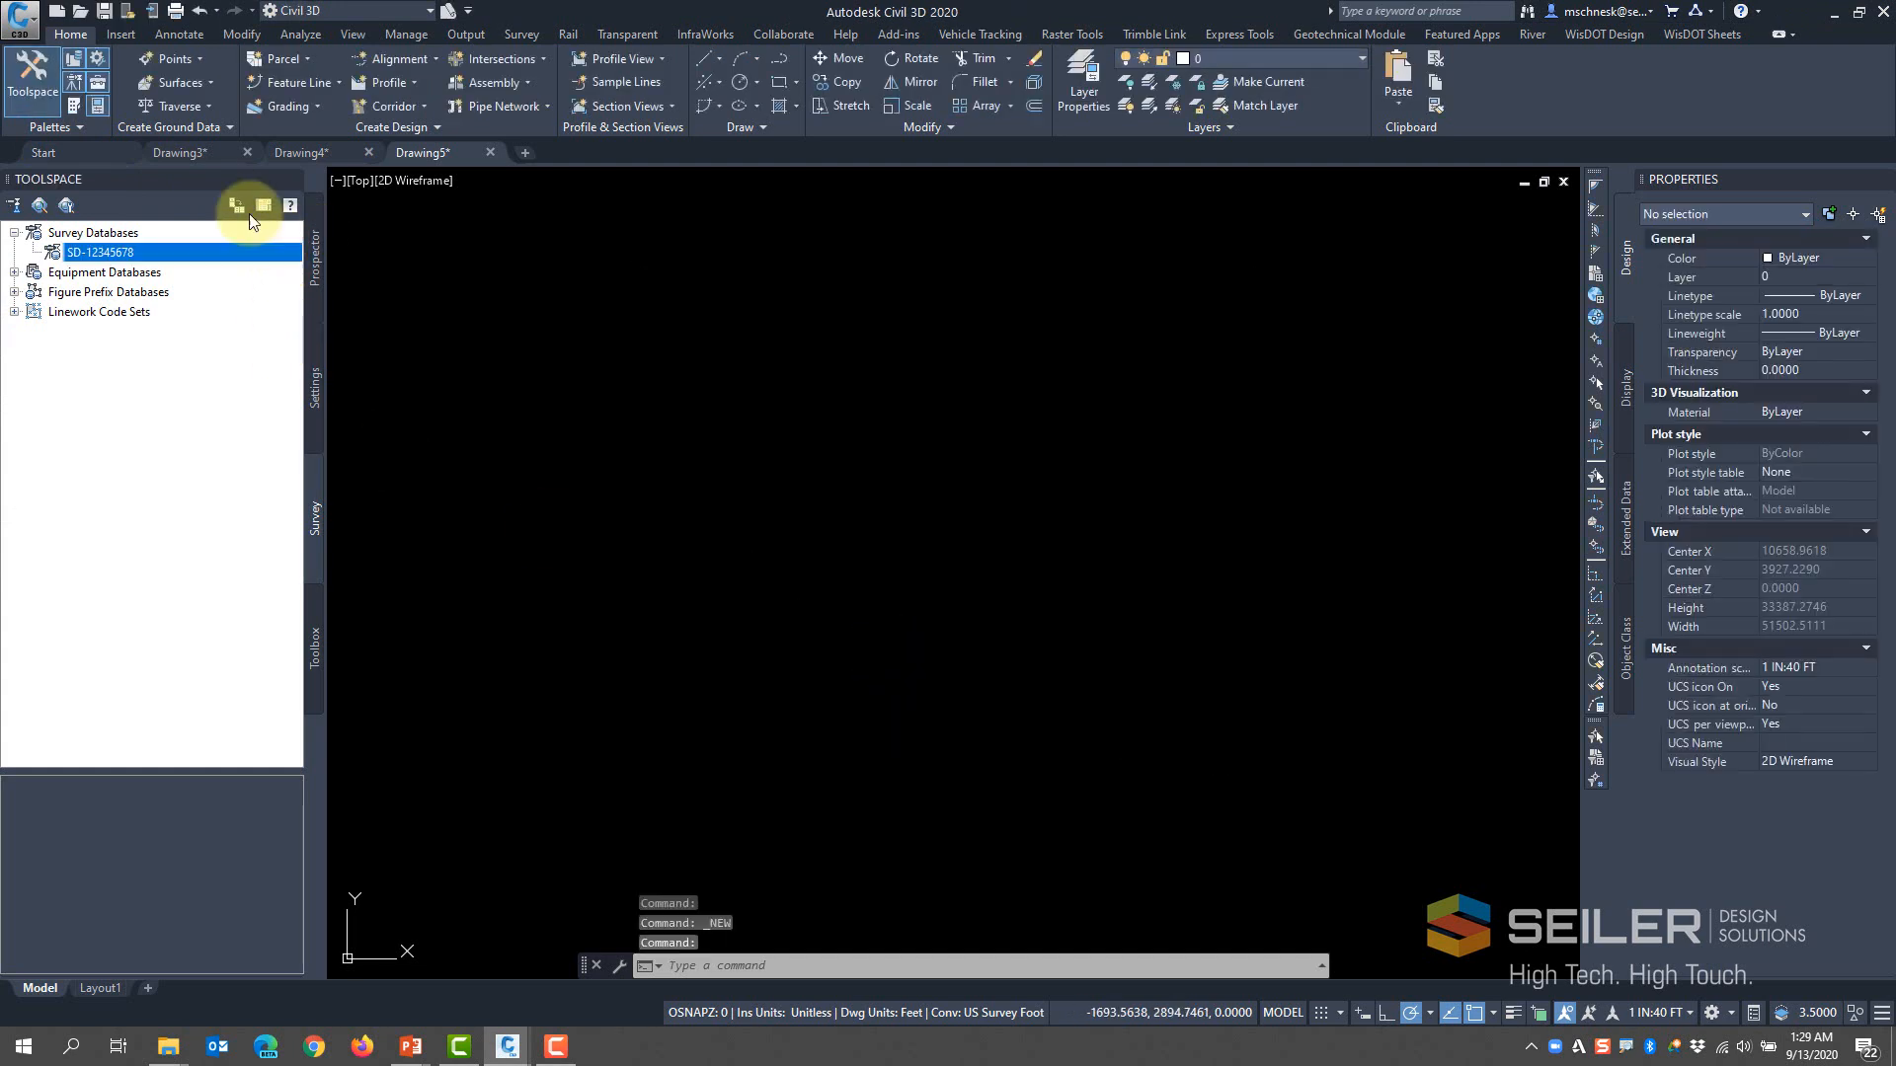
pyautogui.click(138, 253)
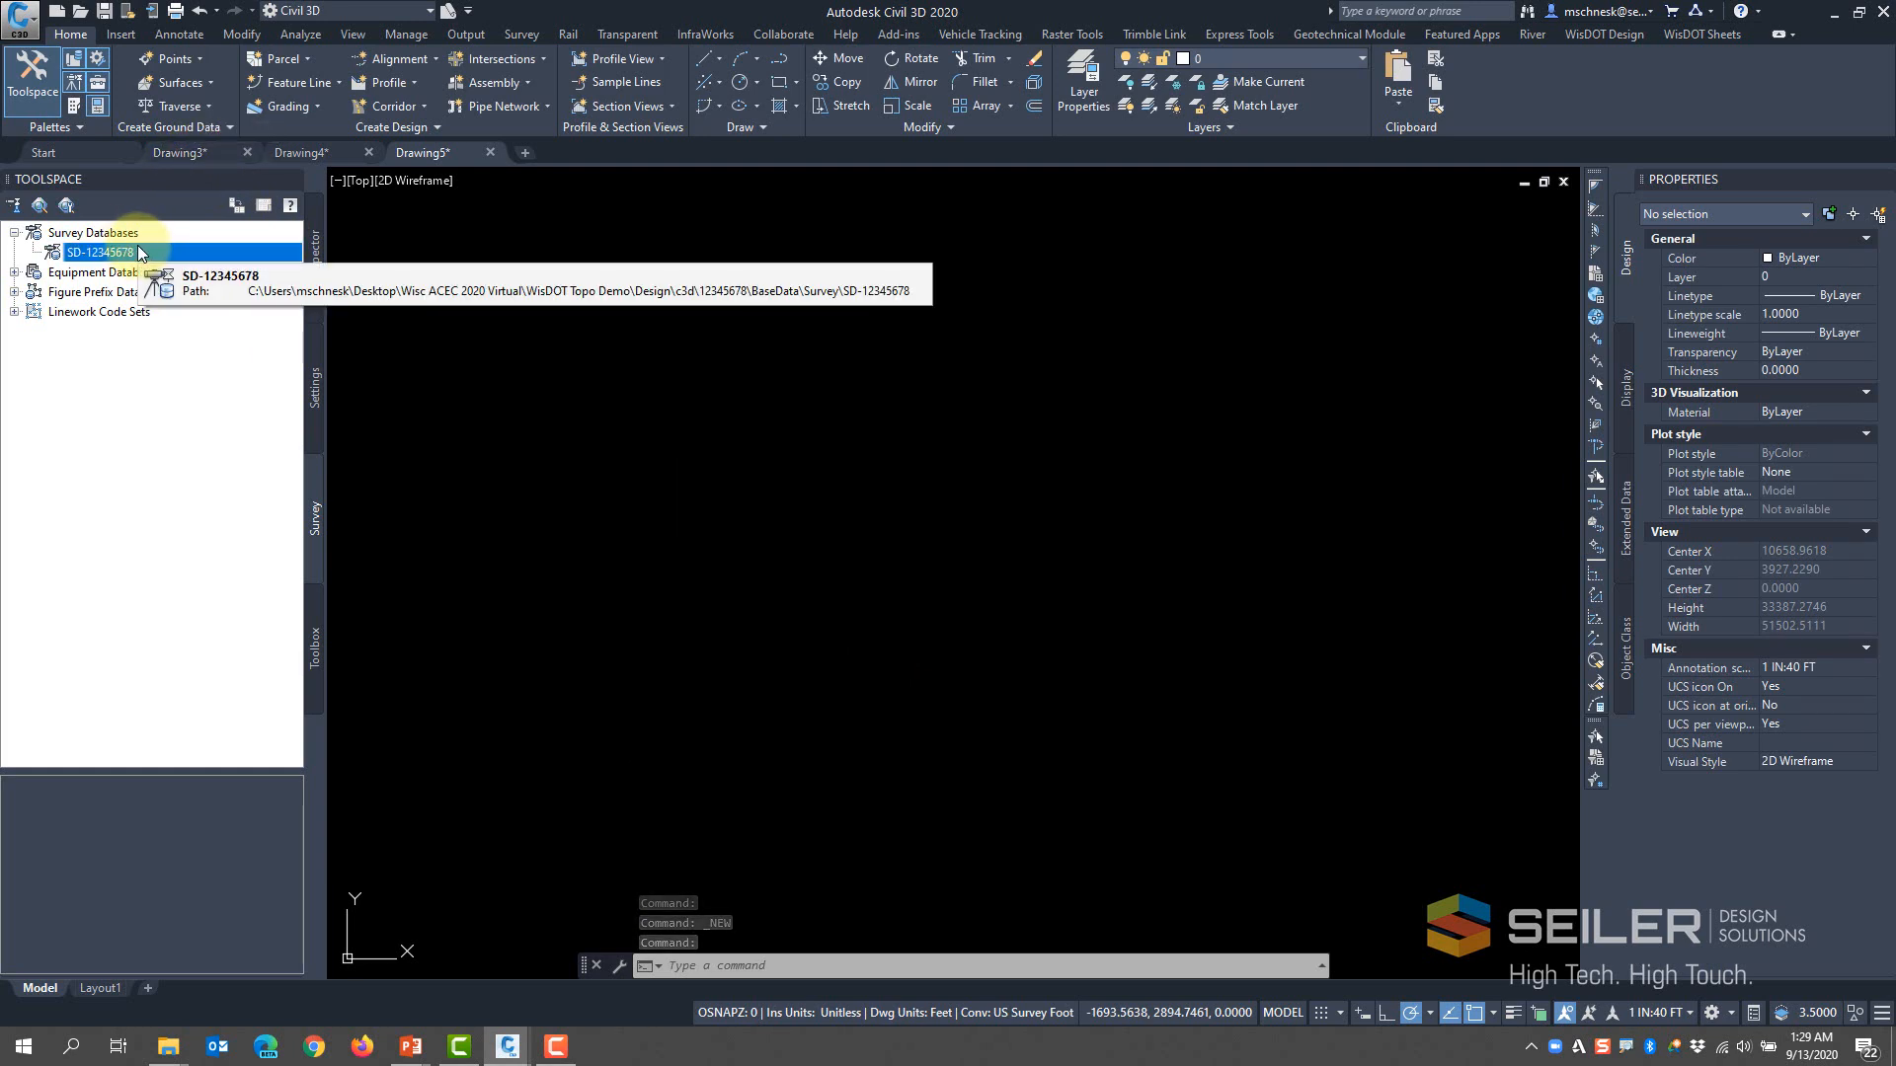
pyautogui.rightClick(138, 253)
pyautogui.click(198, 256)
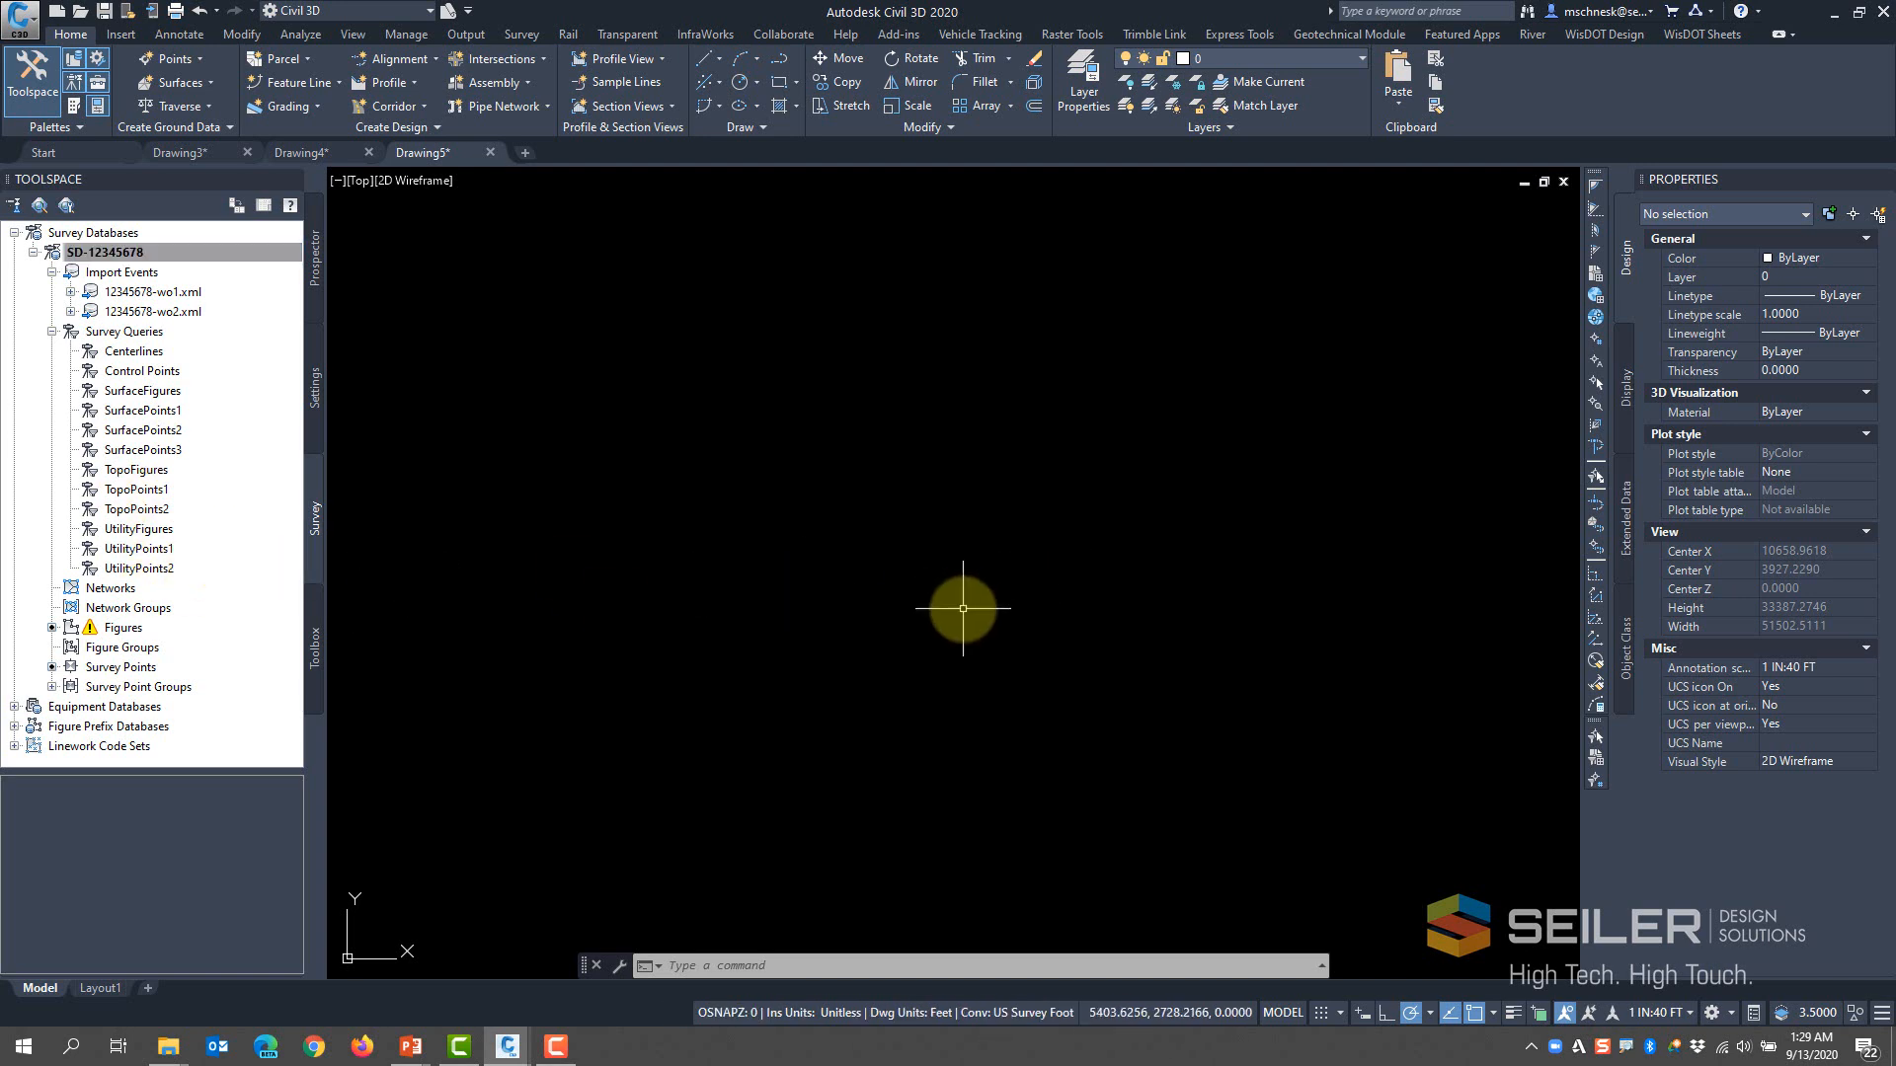
pyautogui.click(195, 150)
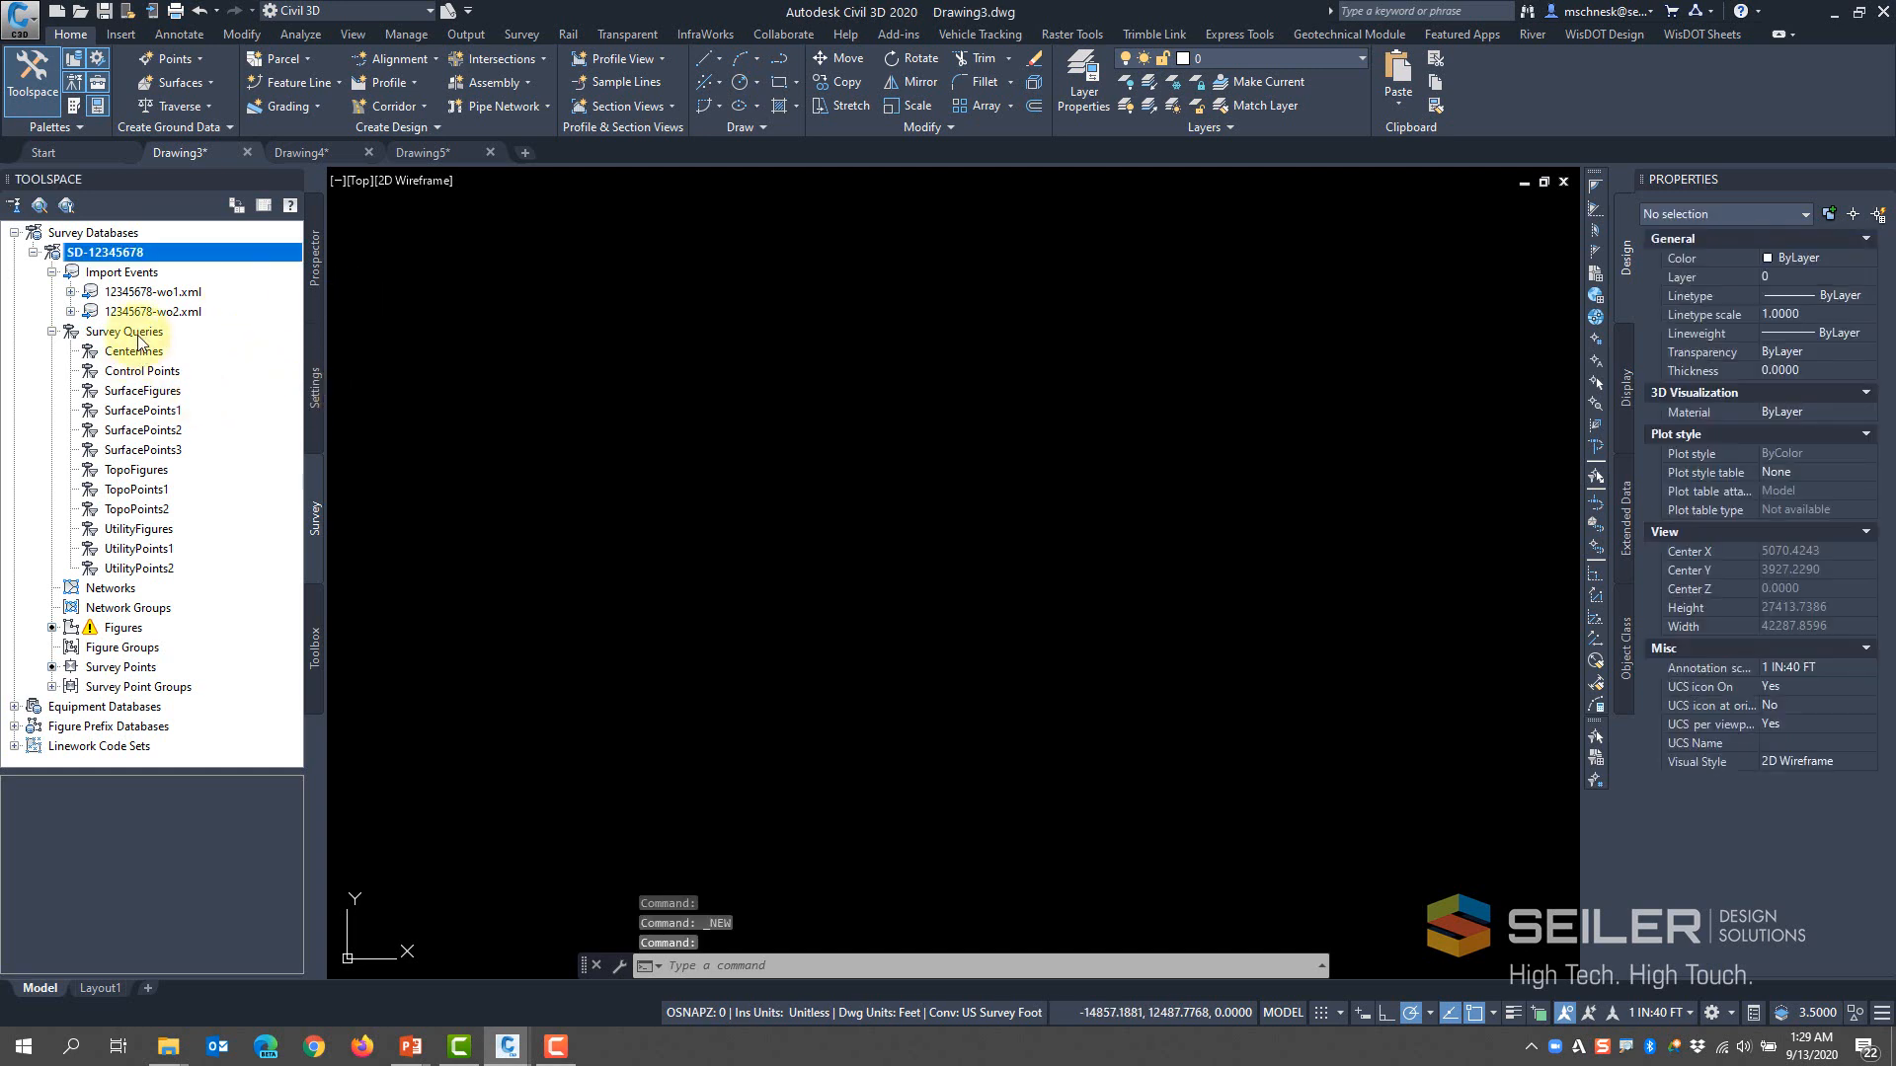
# Open the SurfaceFigures survey query, examine its figure criteria, and close the query builder
pyautogui.rightClick(146, 390)
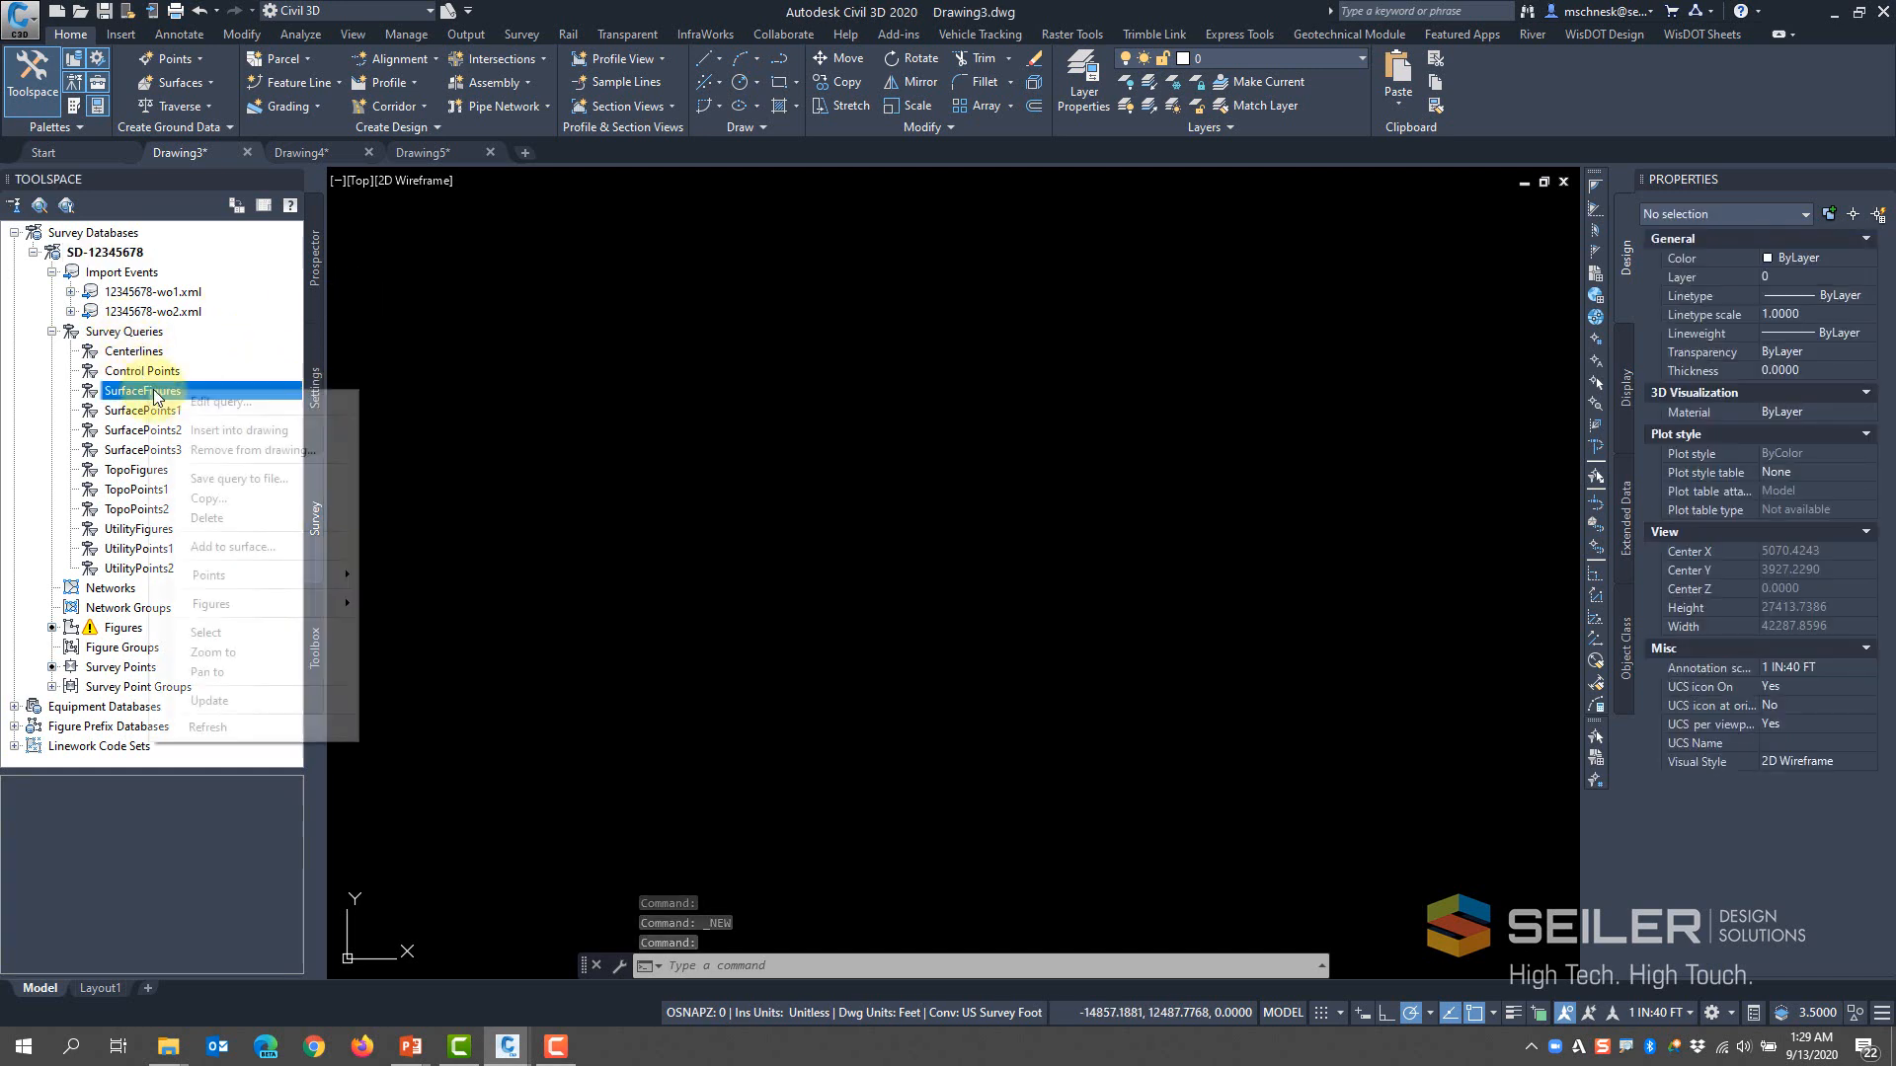
pyautogui.click(197, 398)
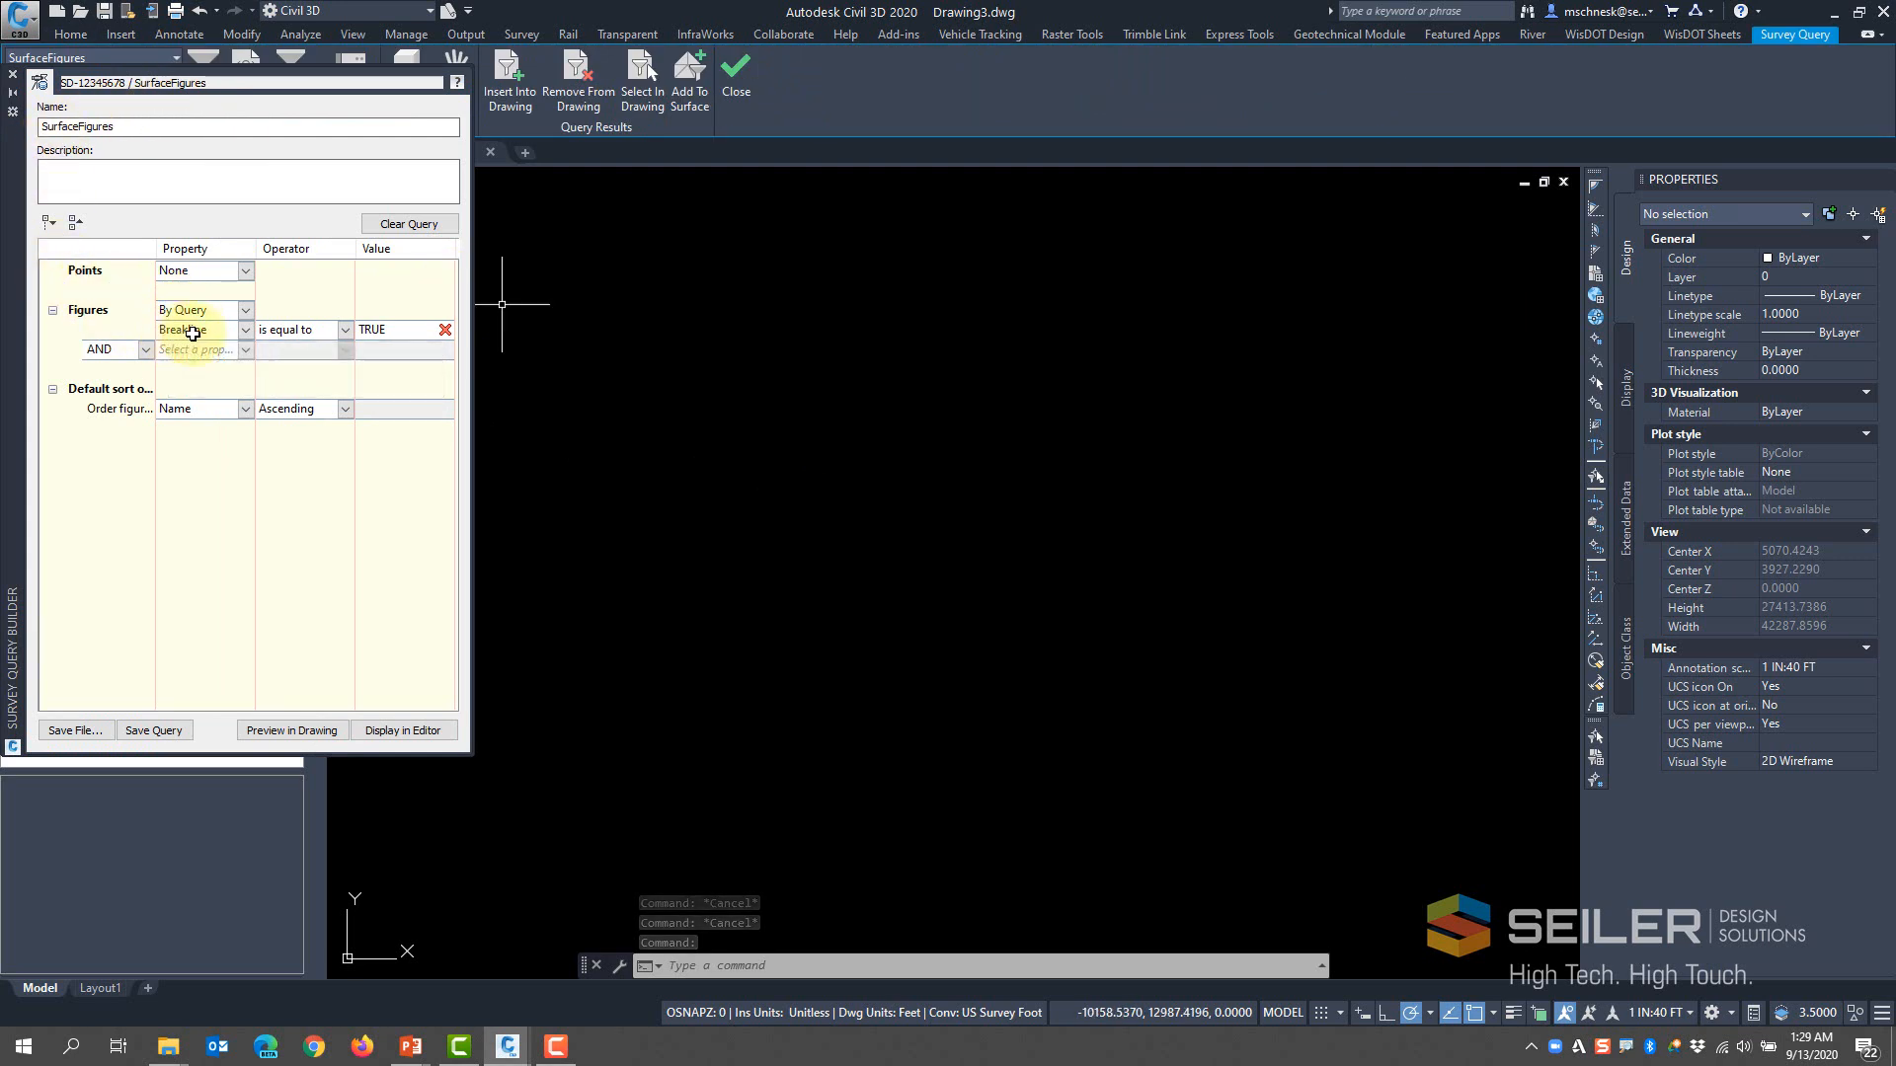
pyautogui.click(13, 74)
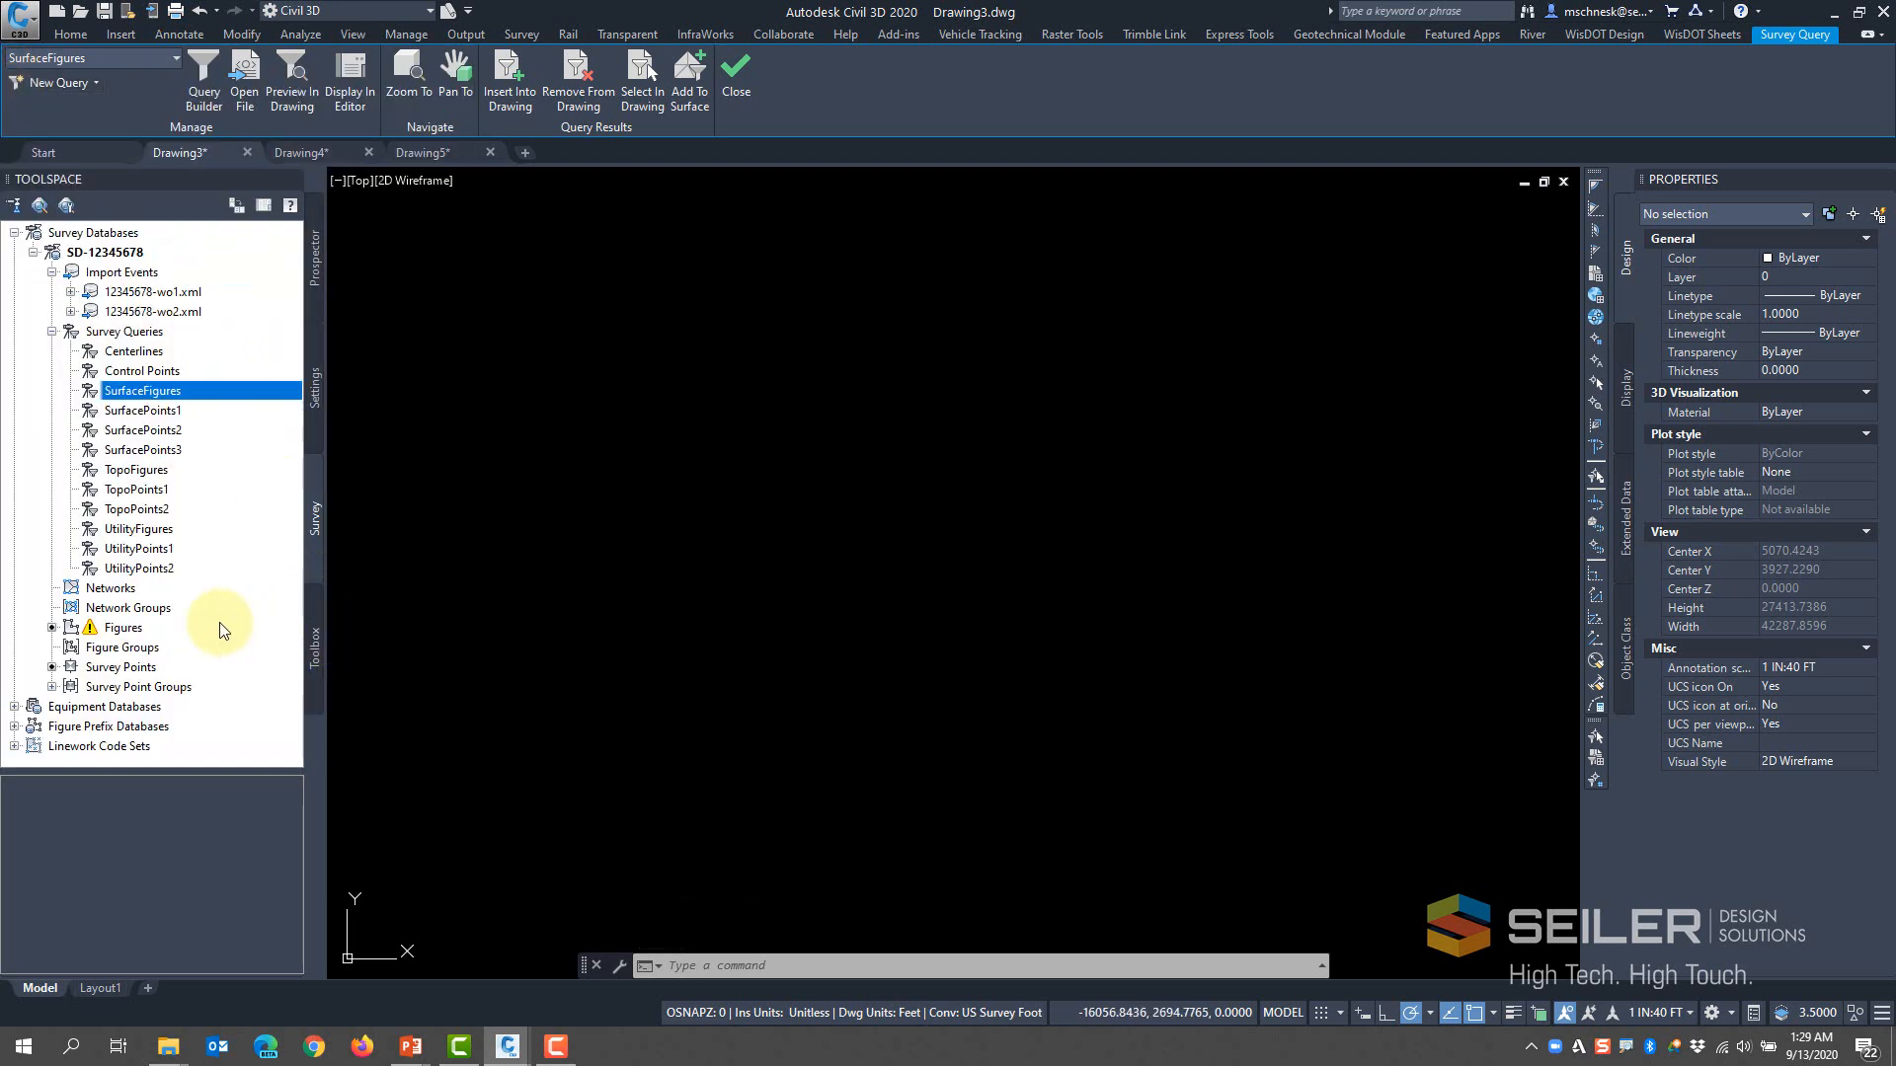
# Examine the breakline settings of the WisDOT Topography figure prefix database and close its manager without changes
pyautogui.click(13, 727)
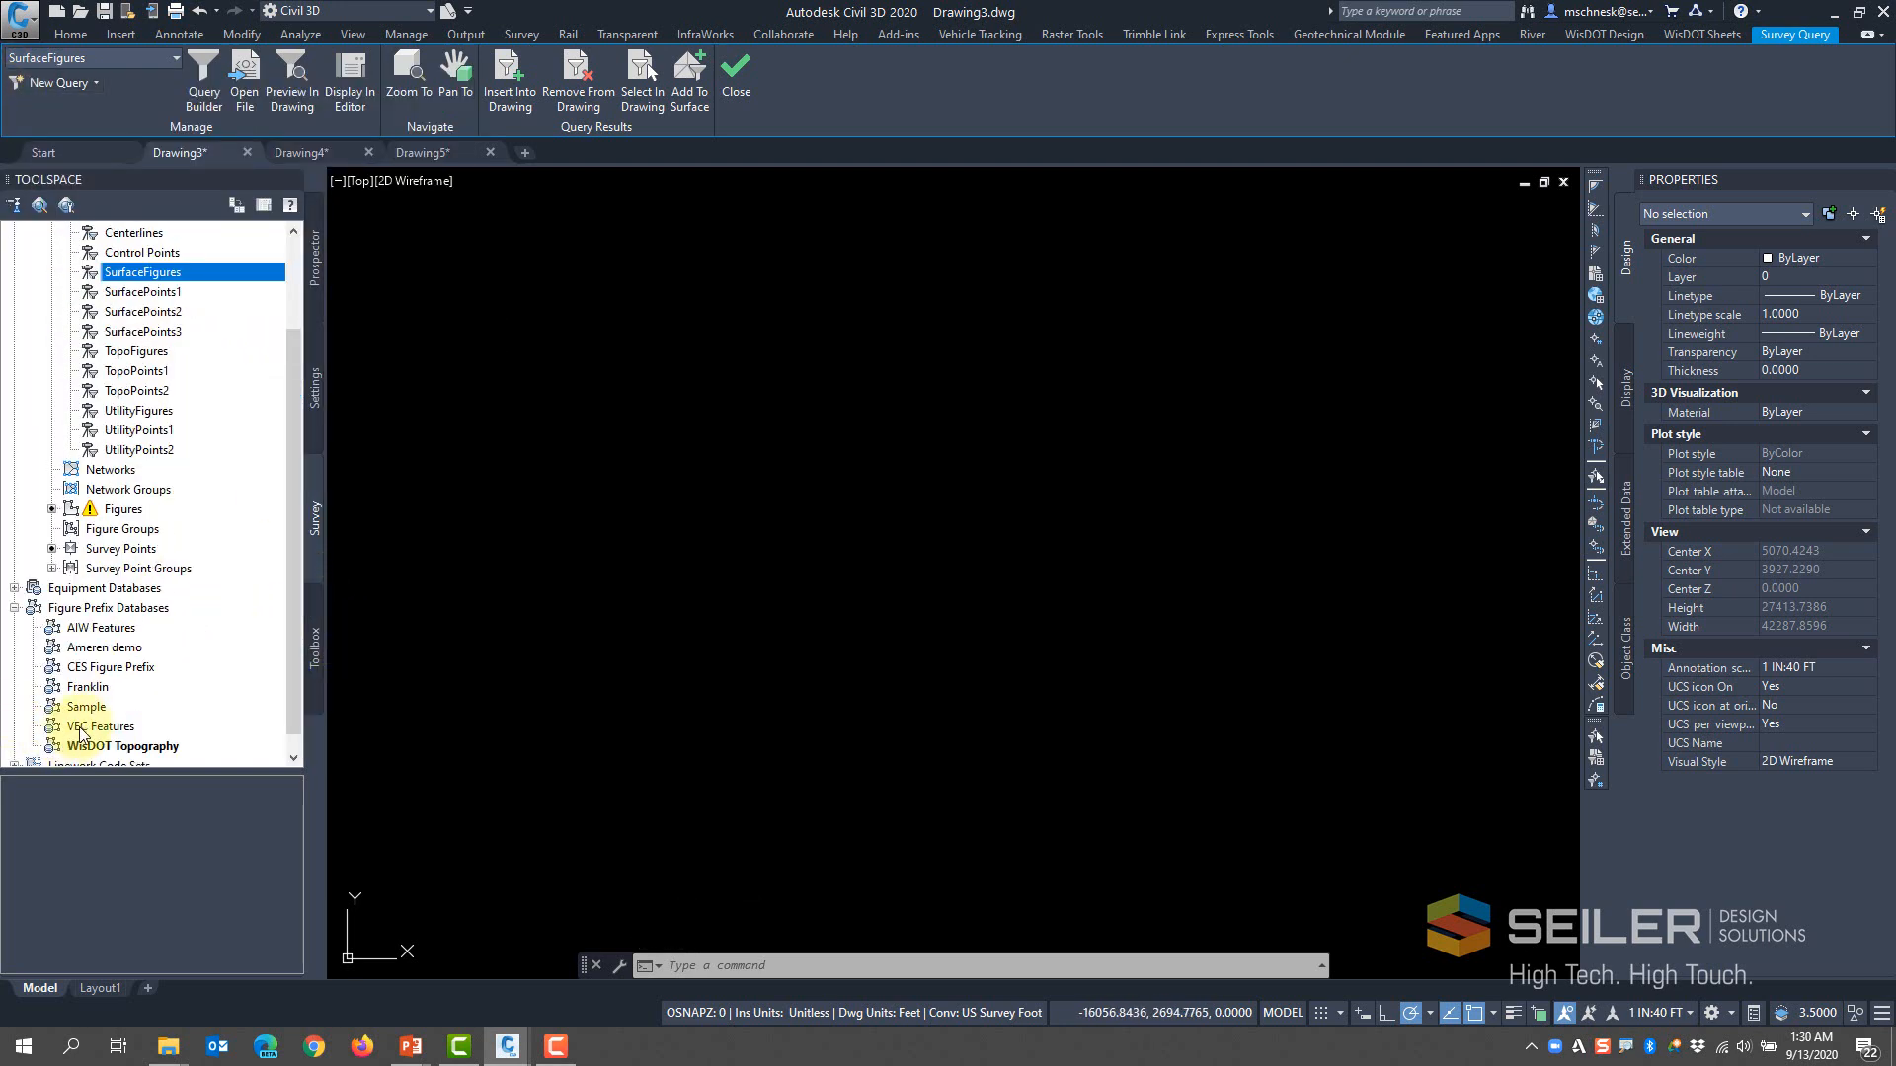
pyautogui.rightClick(128, 752)
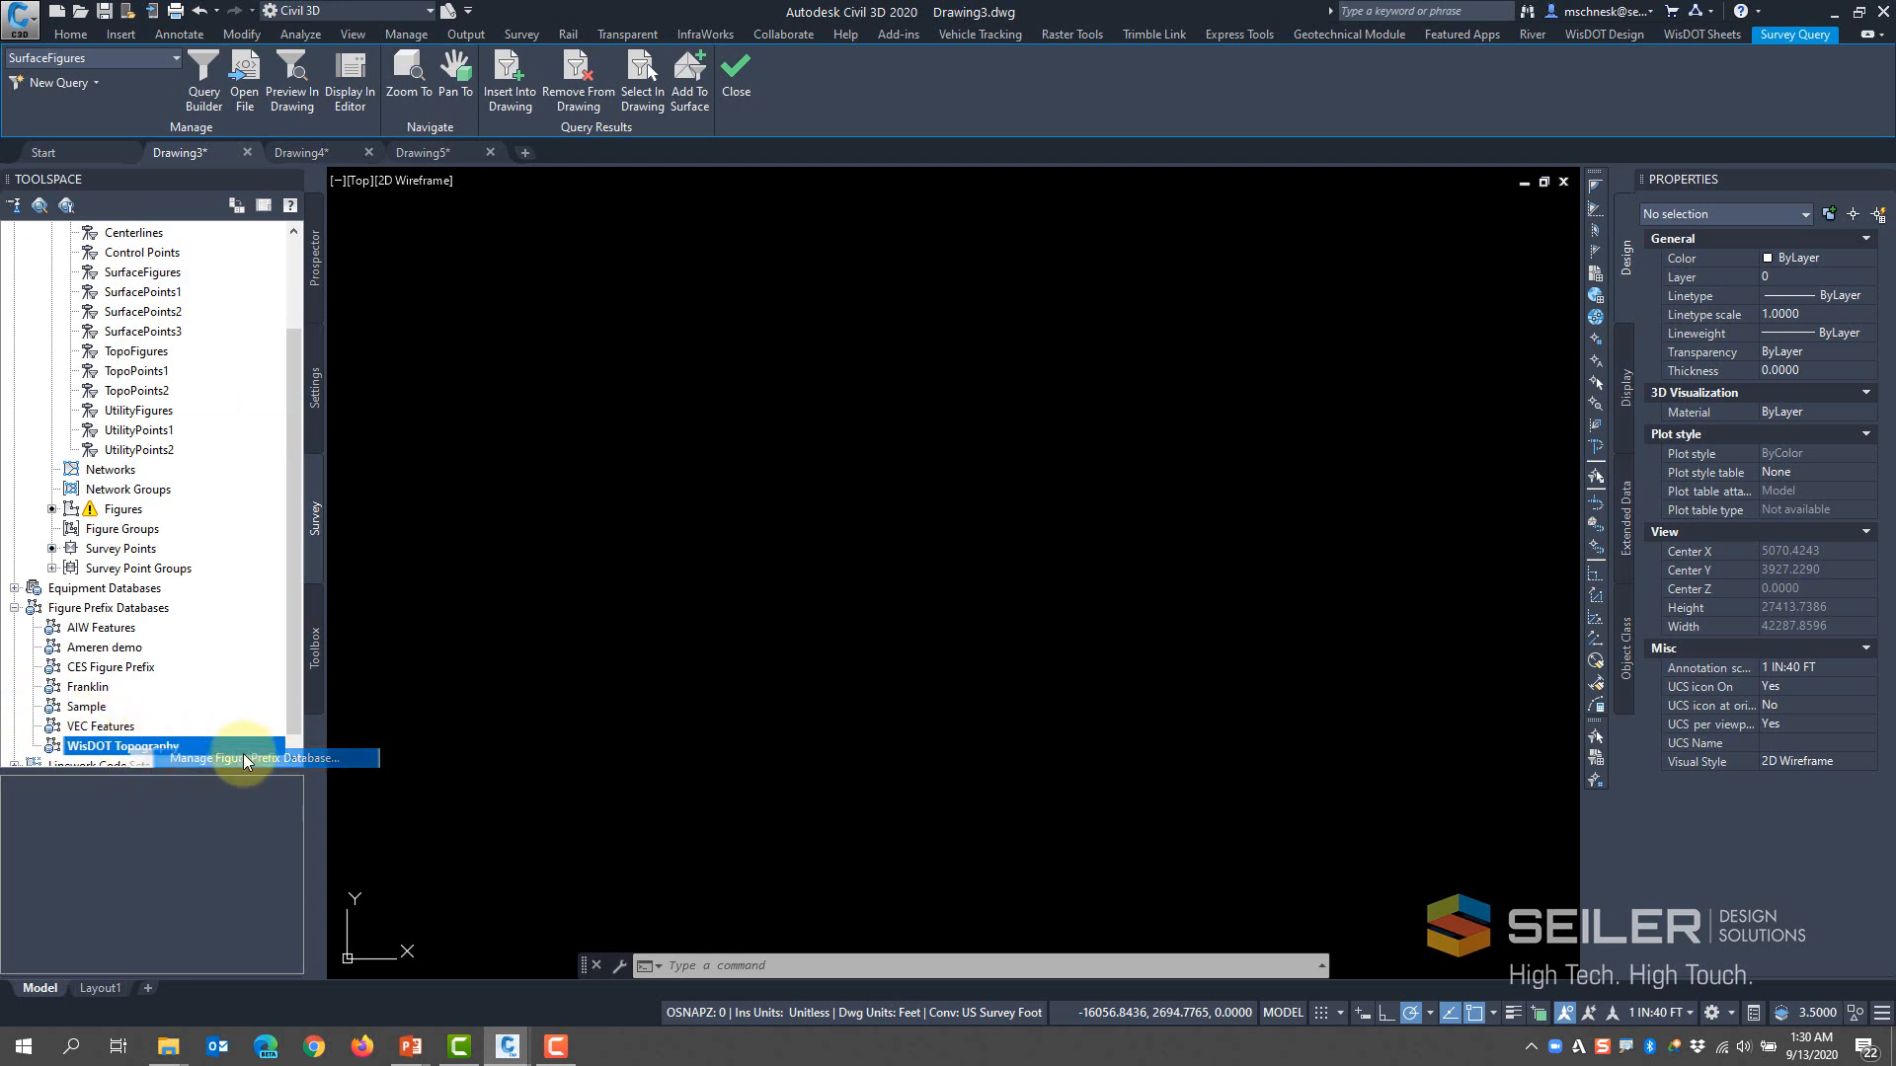
pyautogui.click(198, 762)
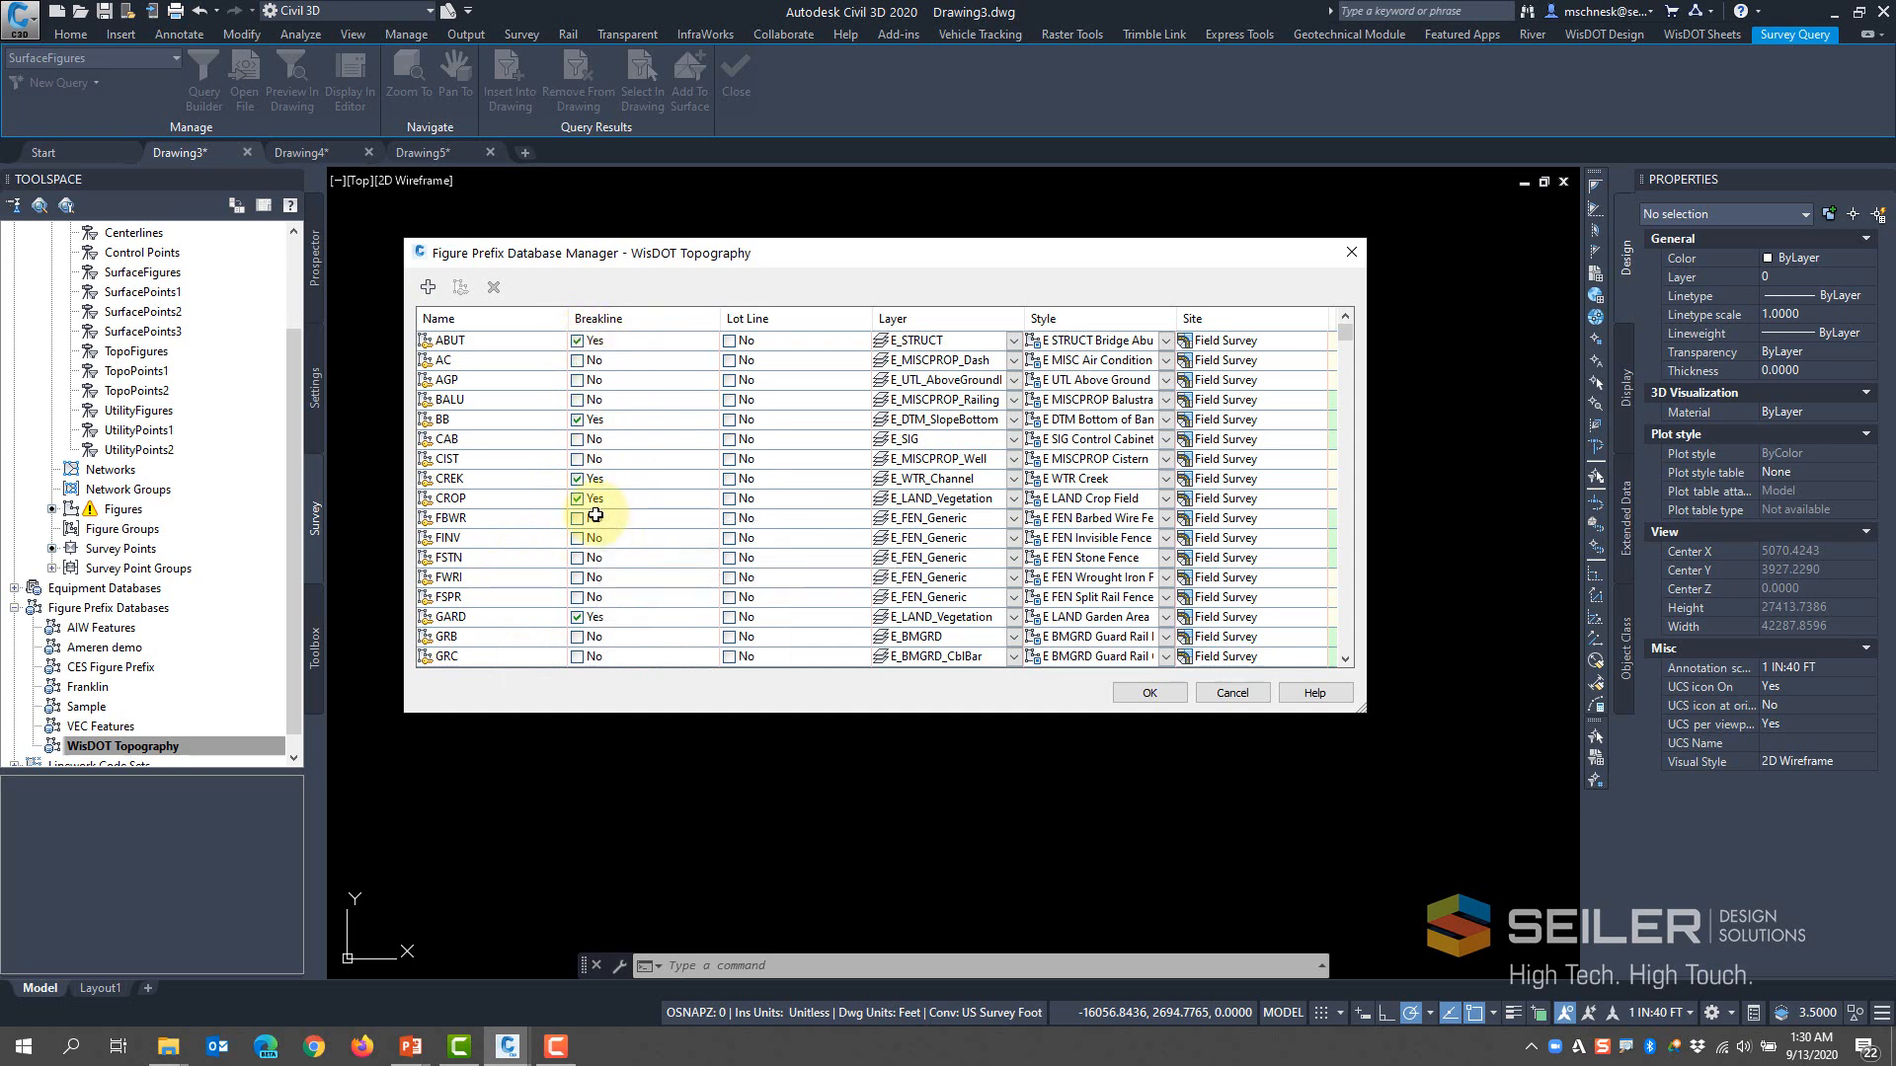
pyautogui.click(1231, 693)
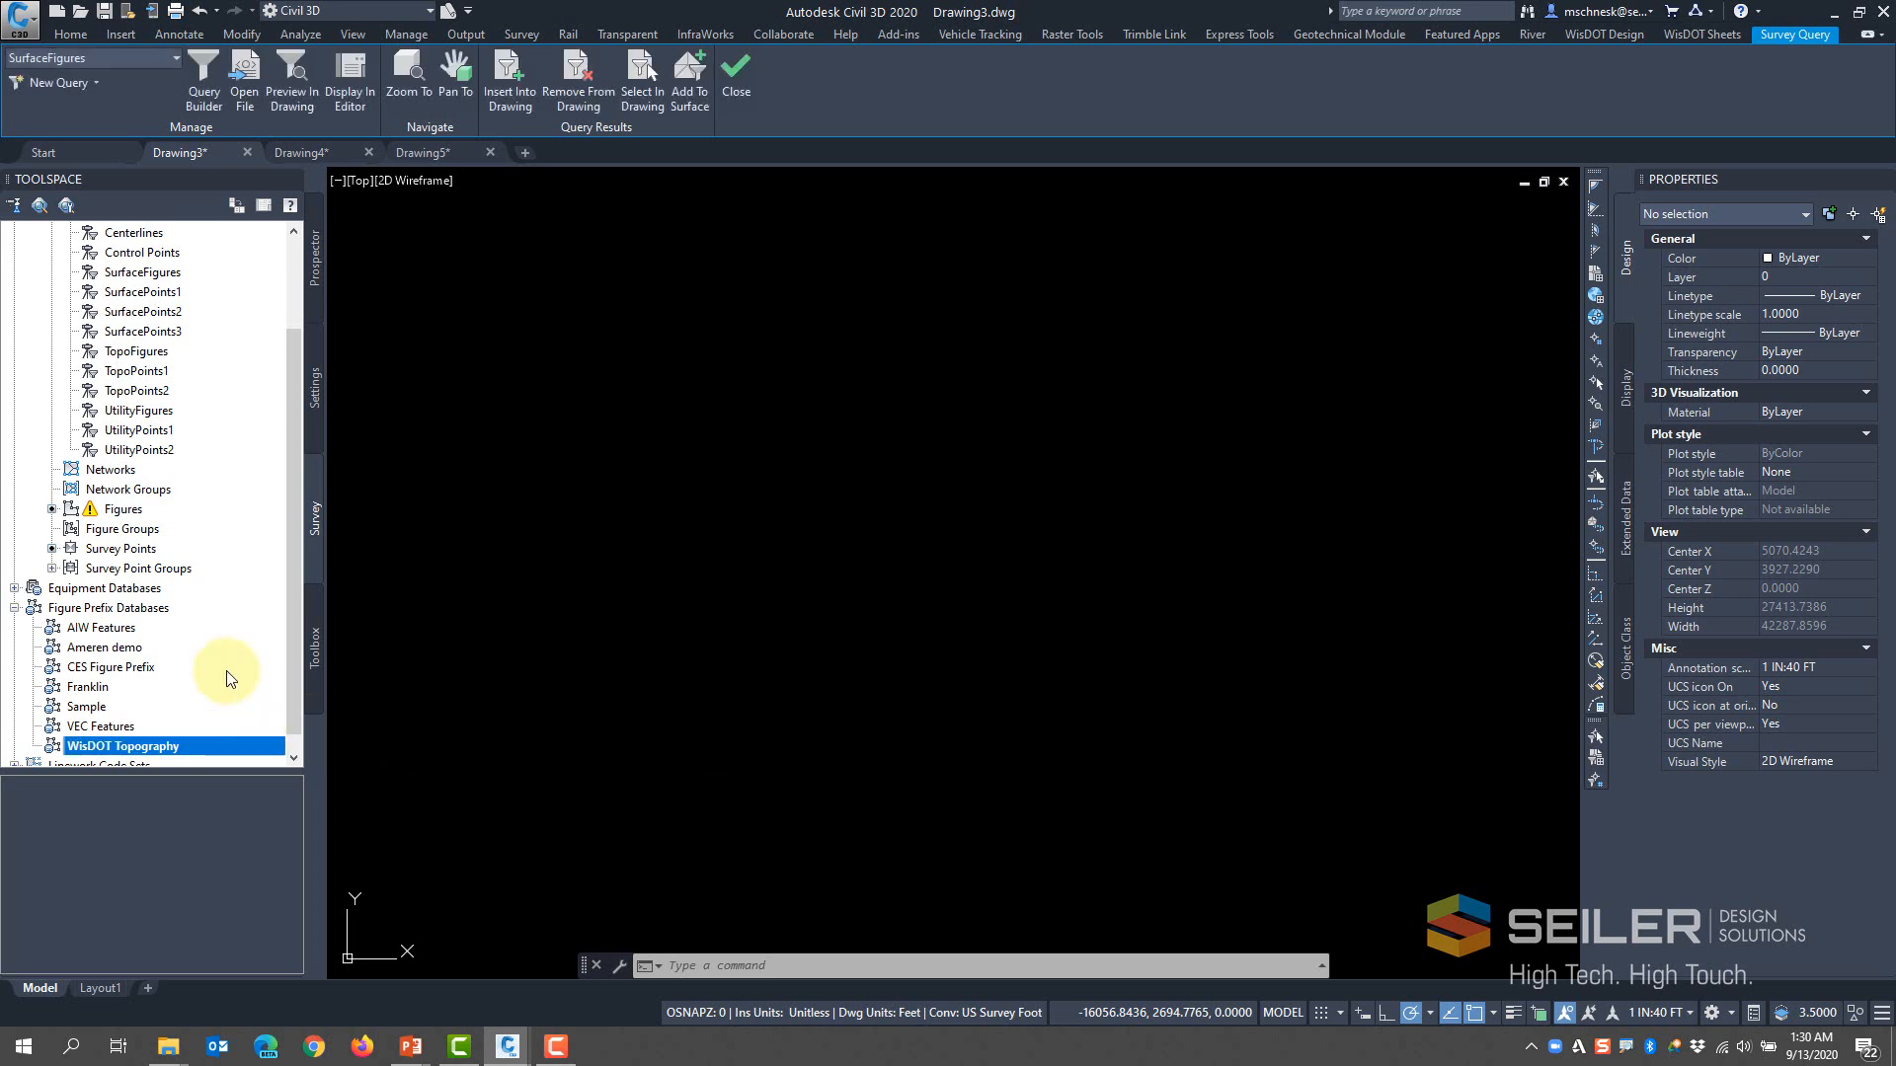
# Reopen the SurfaceFigures query to check its breakline condition against the prefix settings, leaving the query as is
pyautogui.scroll(2, 195, 478)
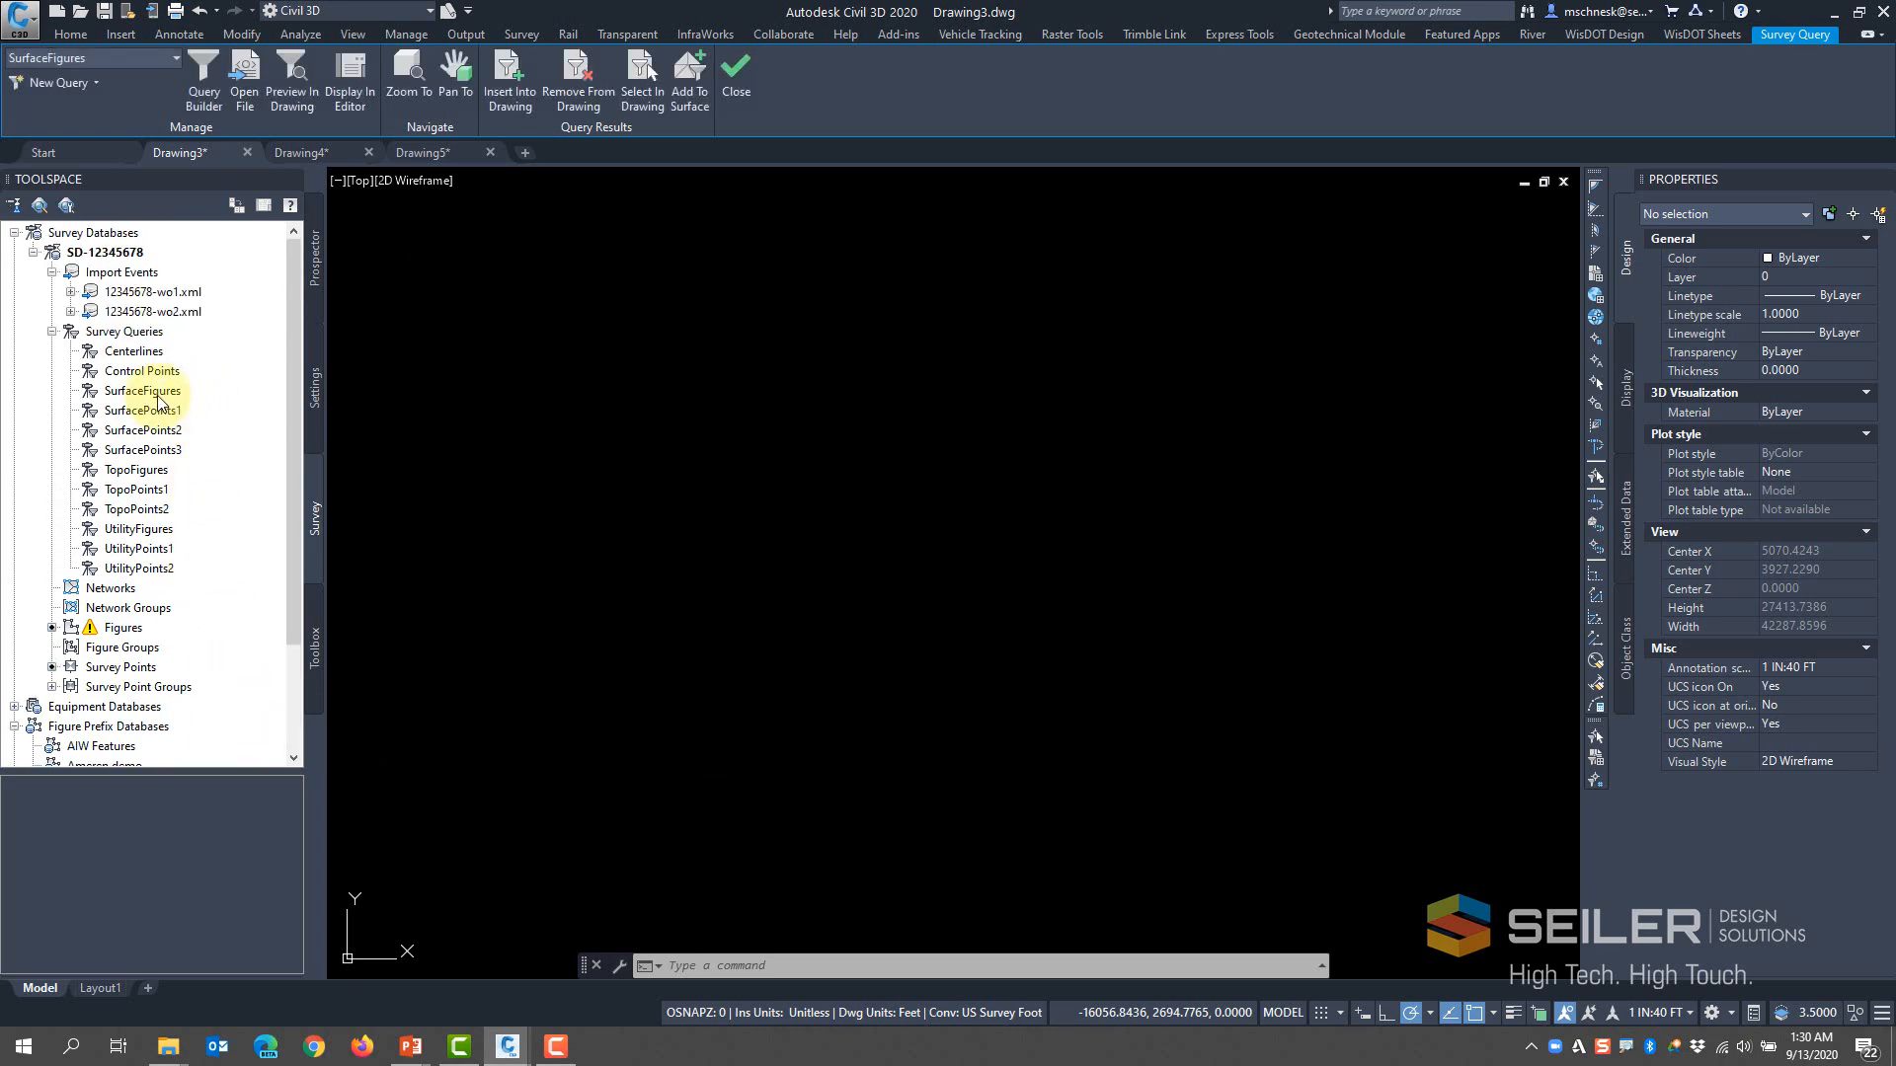
pyautogui.rightClick(158, 398)
pyautogui.click(223, 409)
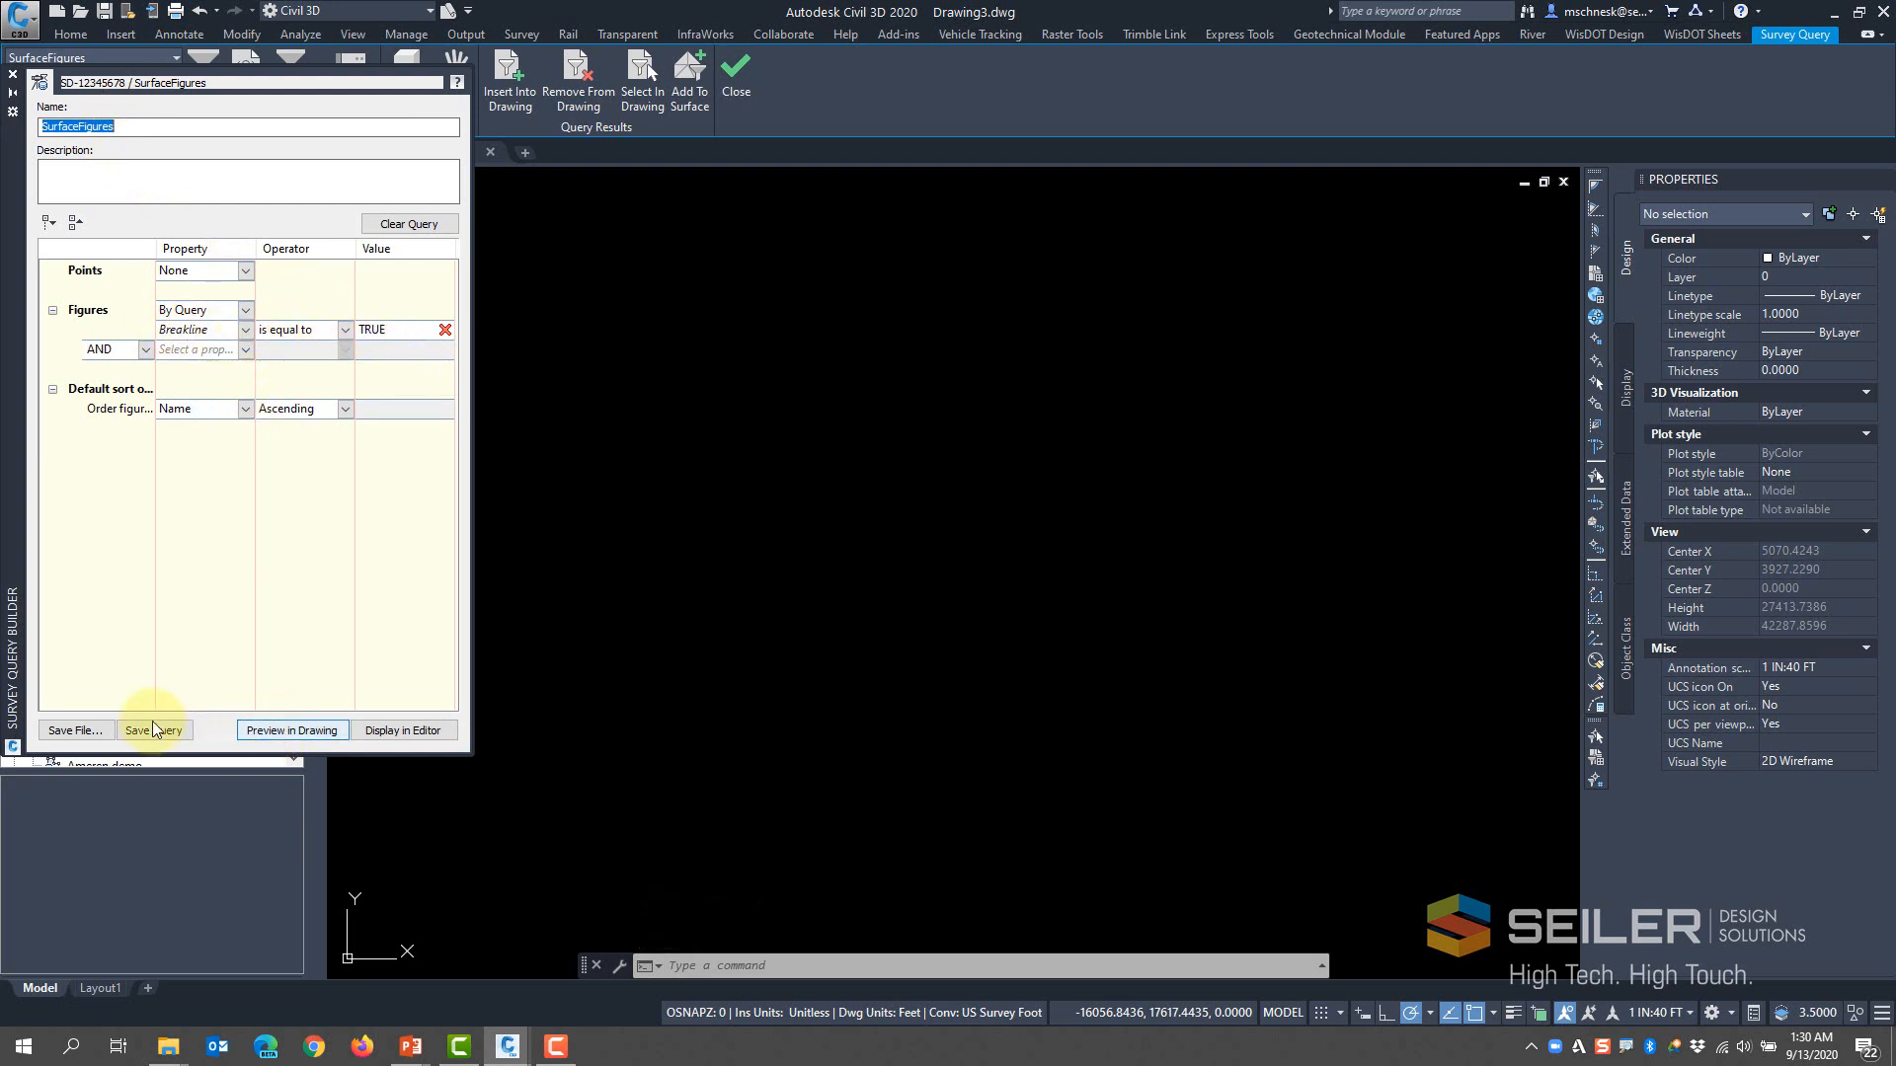
pyautogui.click(14, 75)
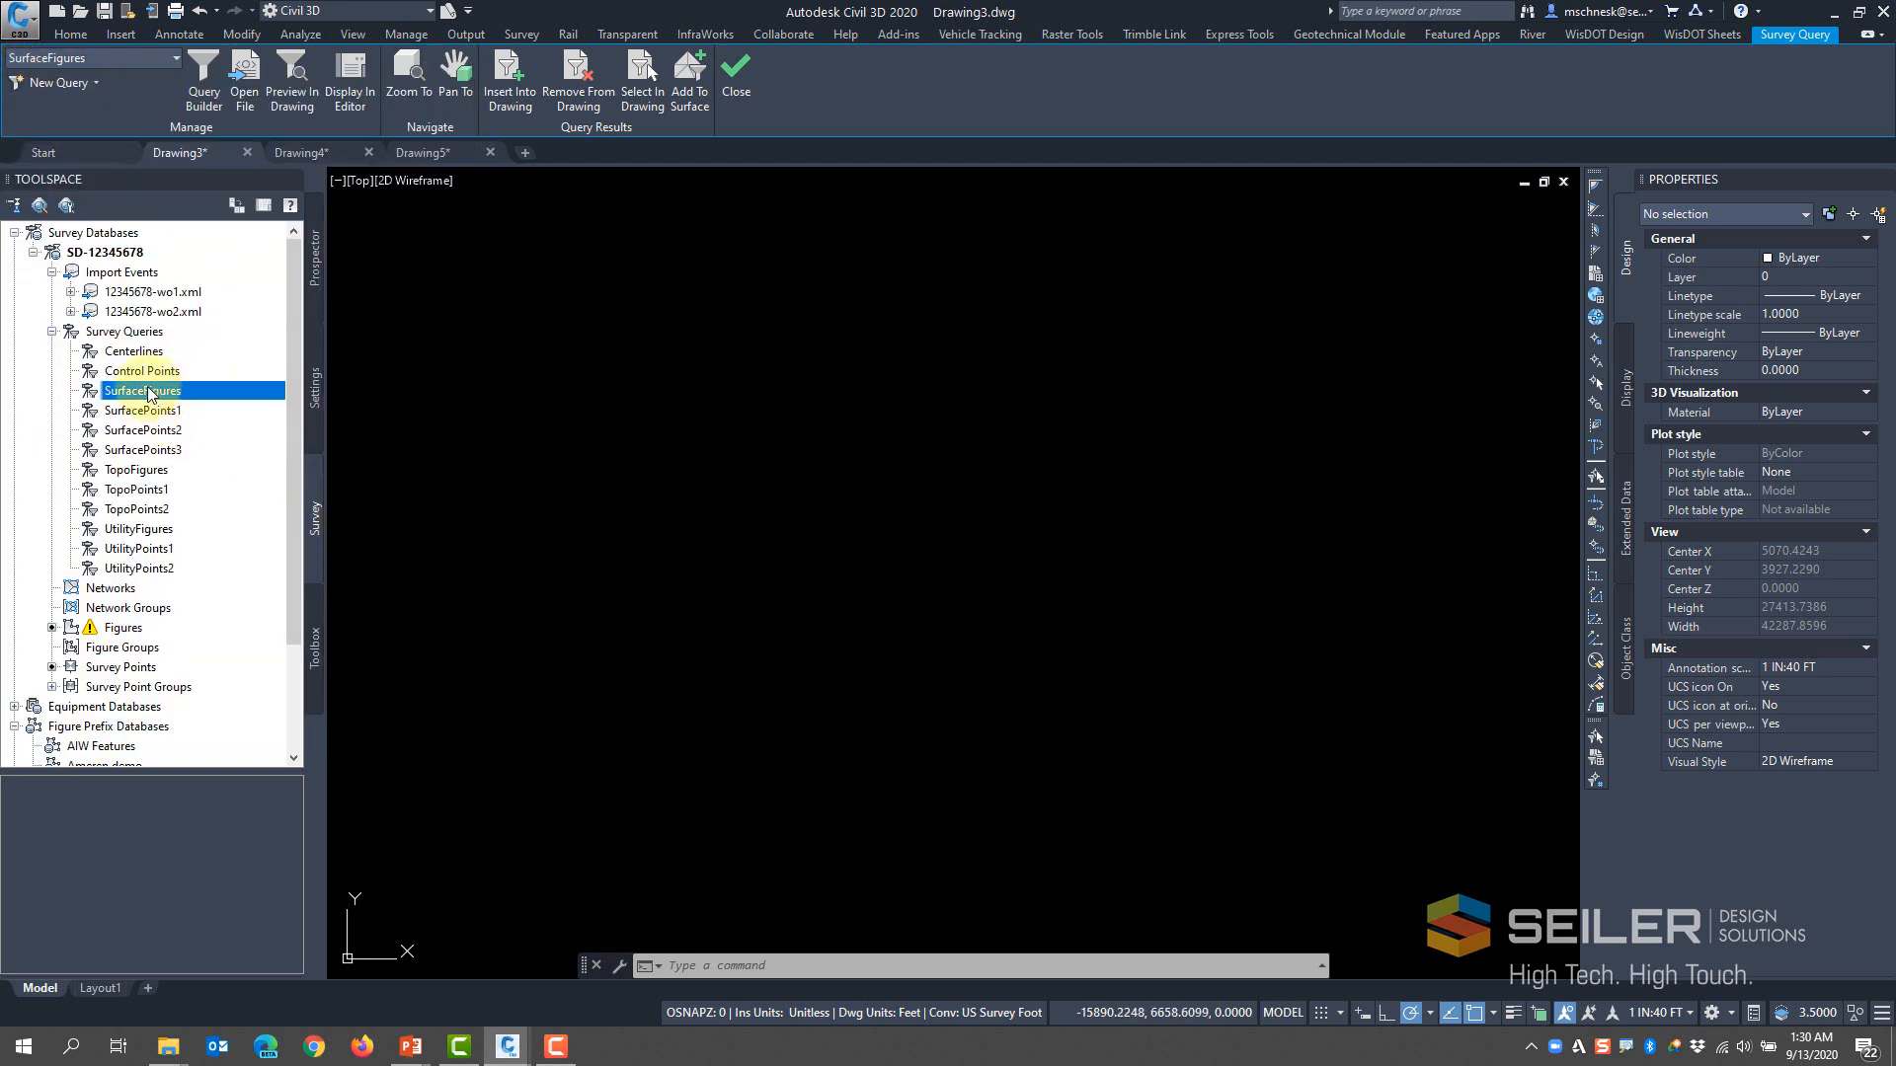
# Insert the results of the SurfaceFigures survey query into Drawing3
pyautogui.rightClick(131, 397)
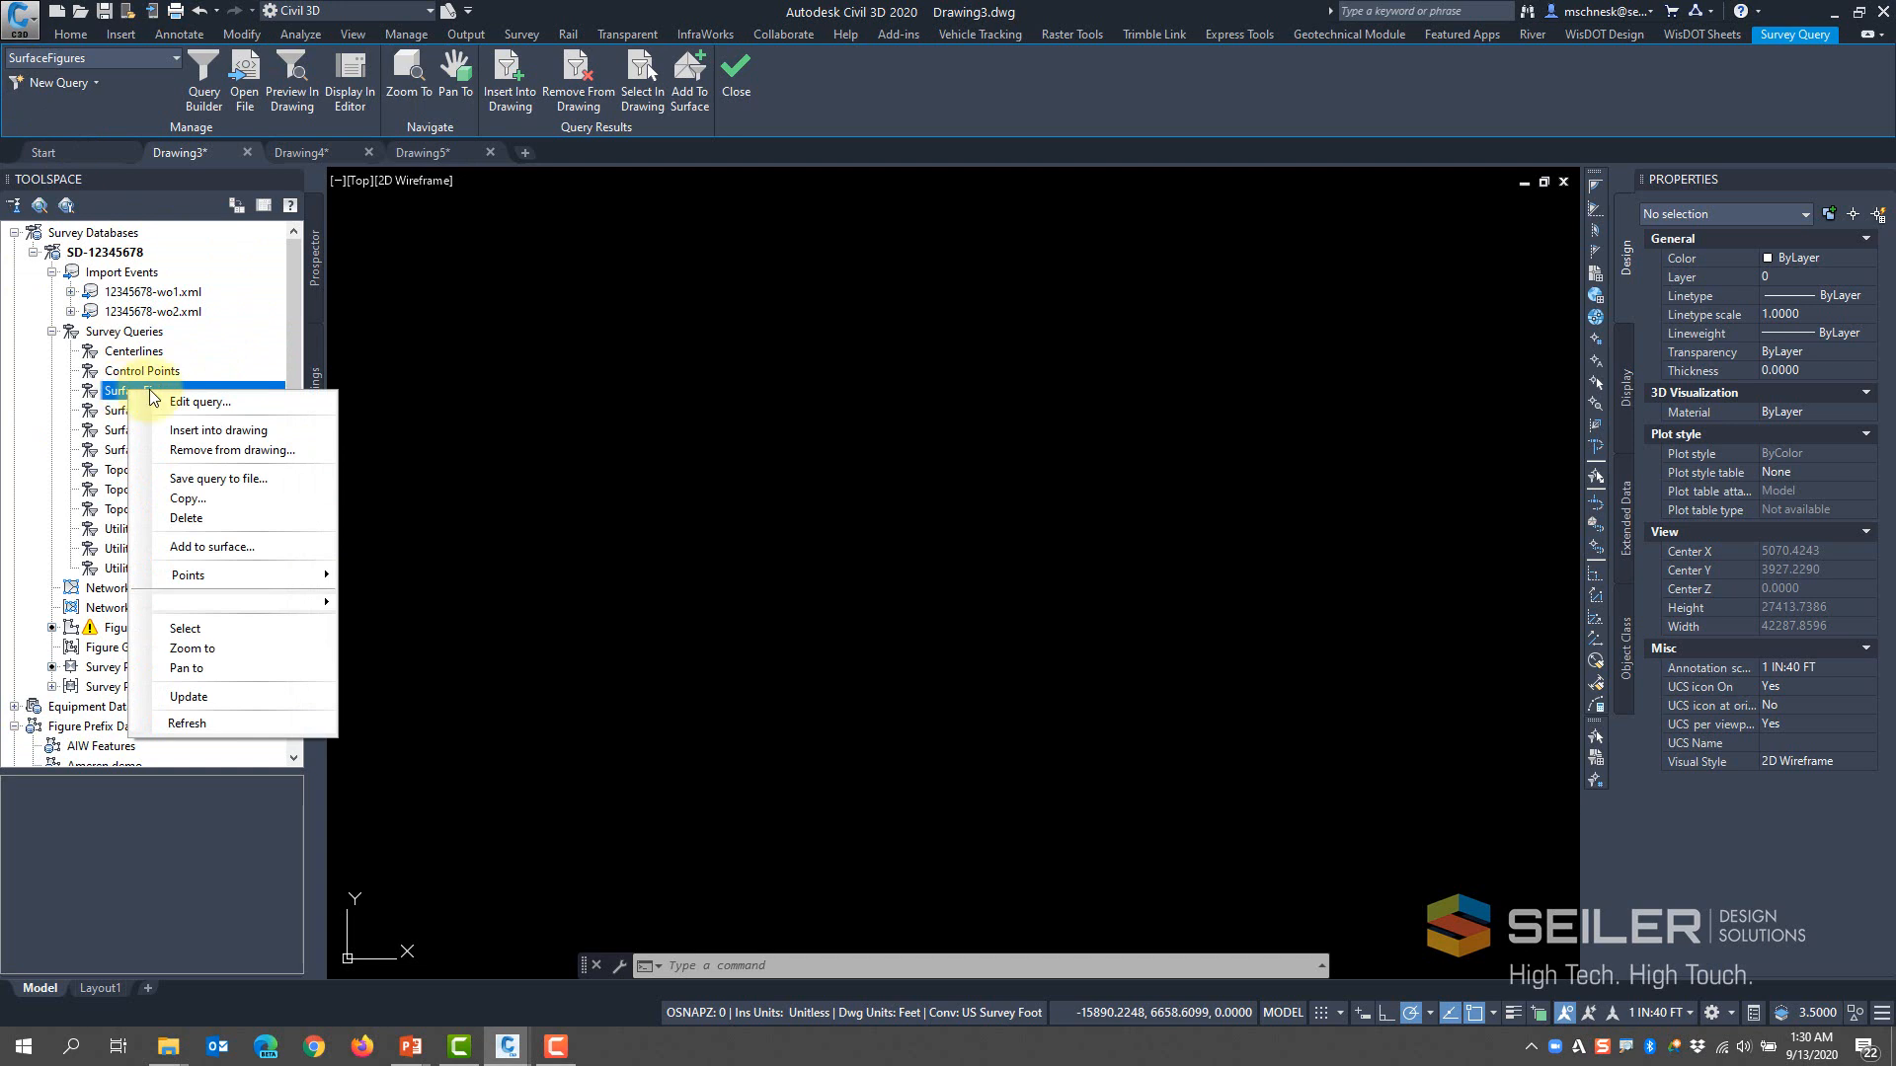
pyautogui.click(219, 430)
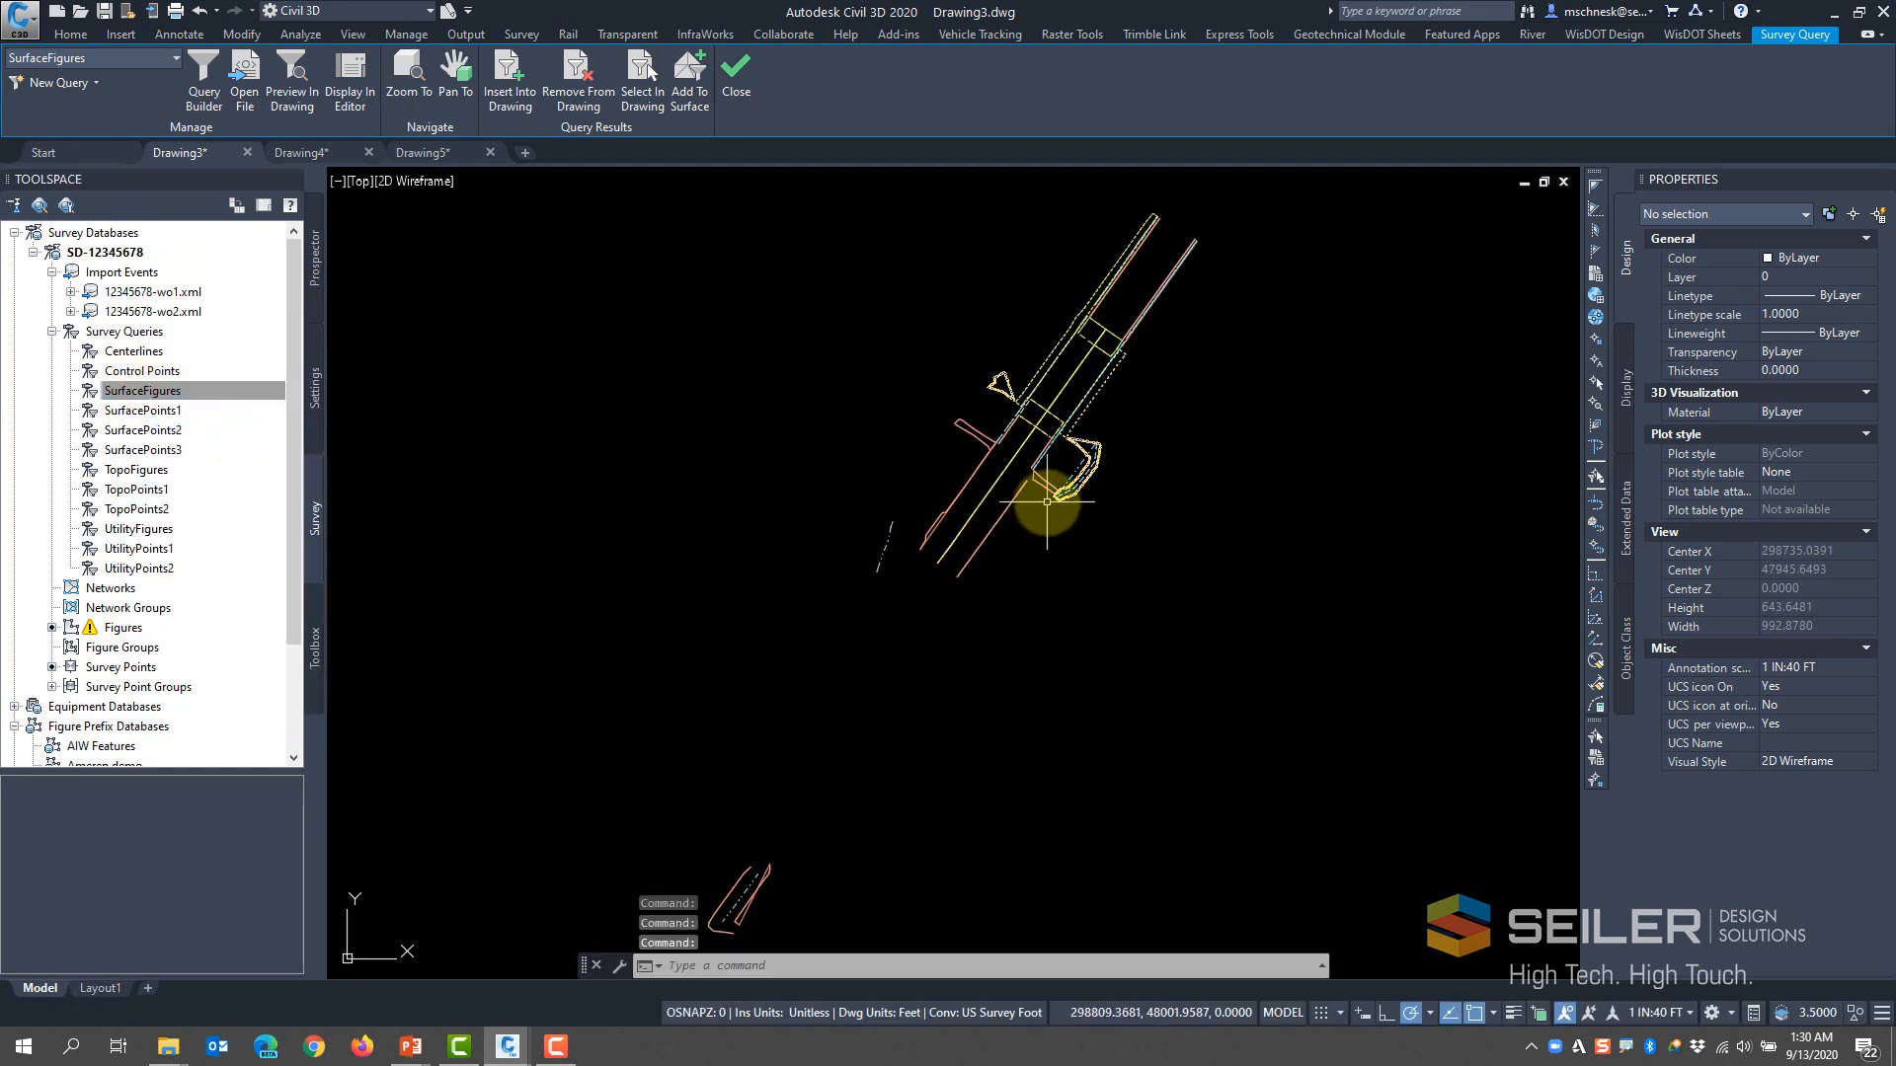
pyautogui.scroll(-2, 785, 495)
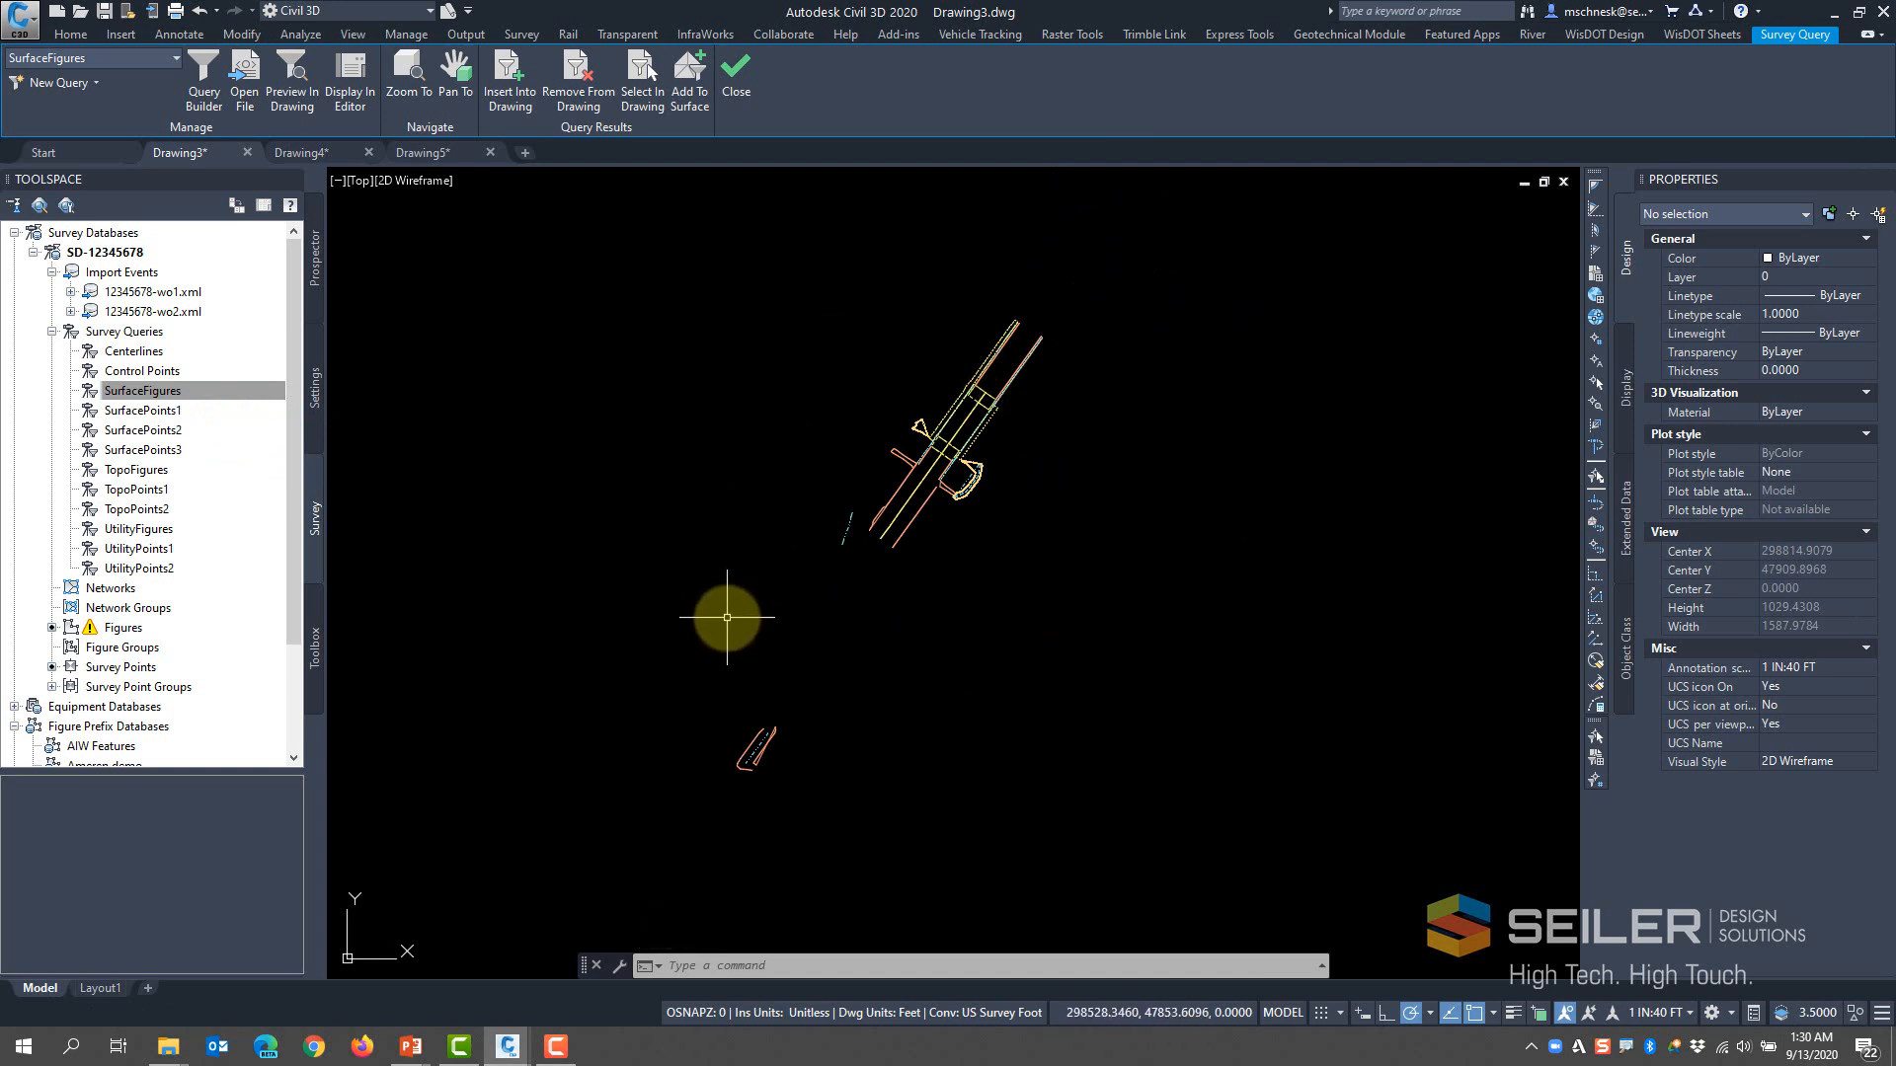
# Insert the results of the SurfacePoints1, SurfacePoints2 and SurfacePoints3 survey queries into the drawing
pyautogui.rightClick(170, 420)
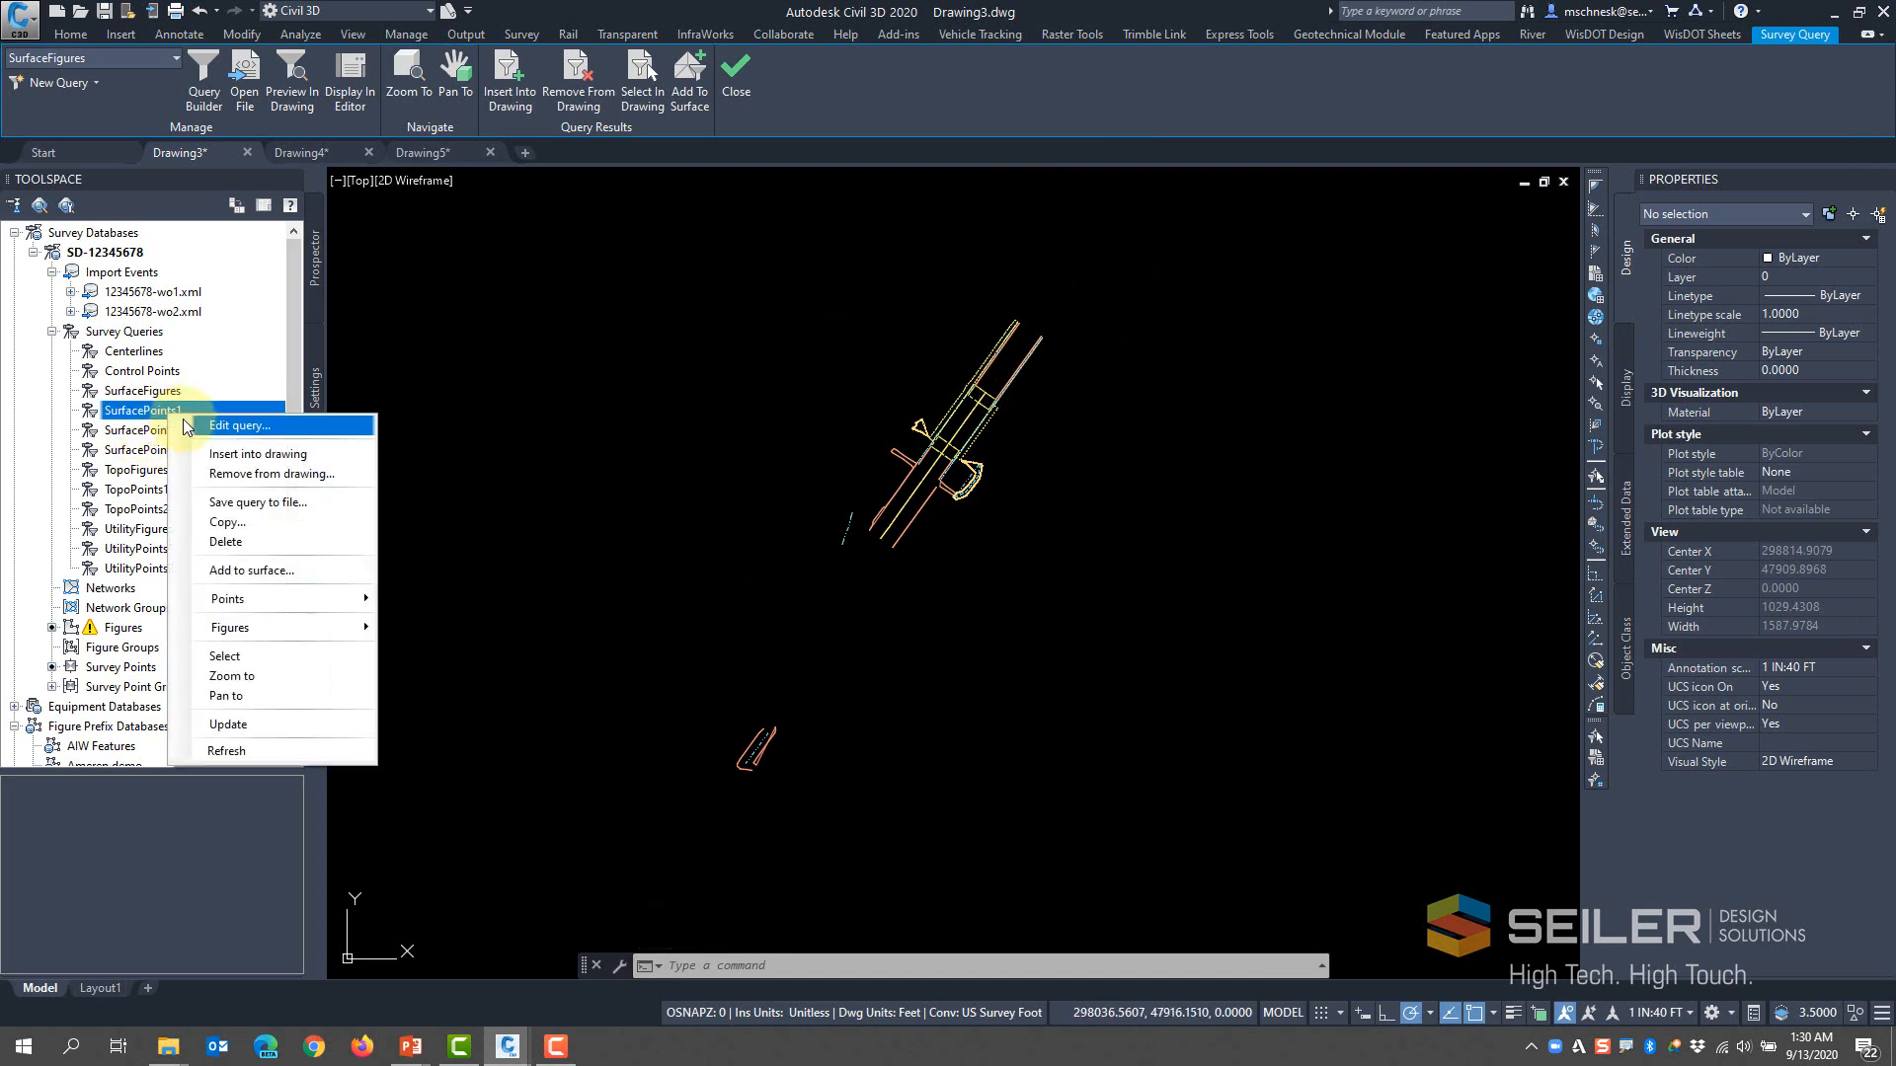
pyautogui.click(246, 440)
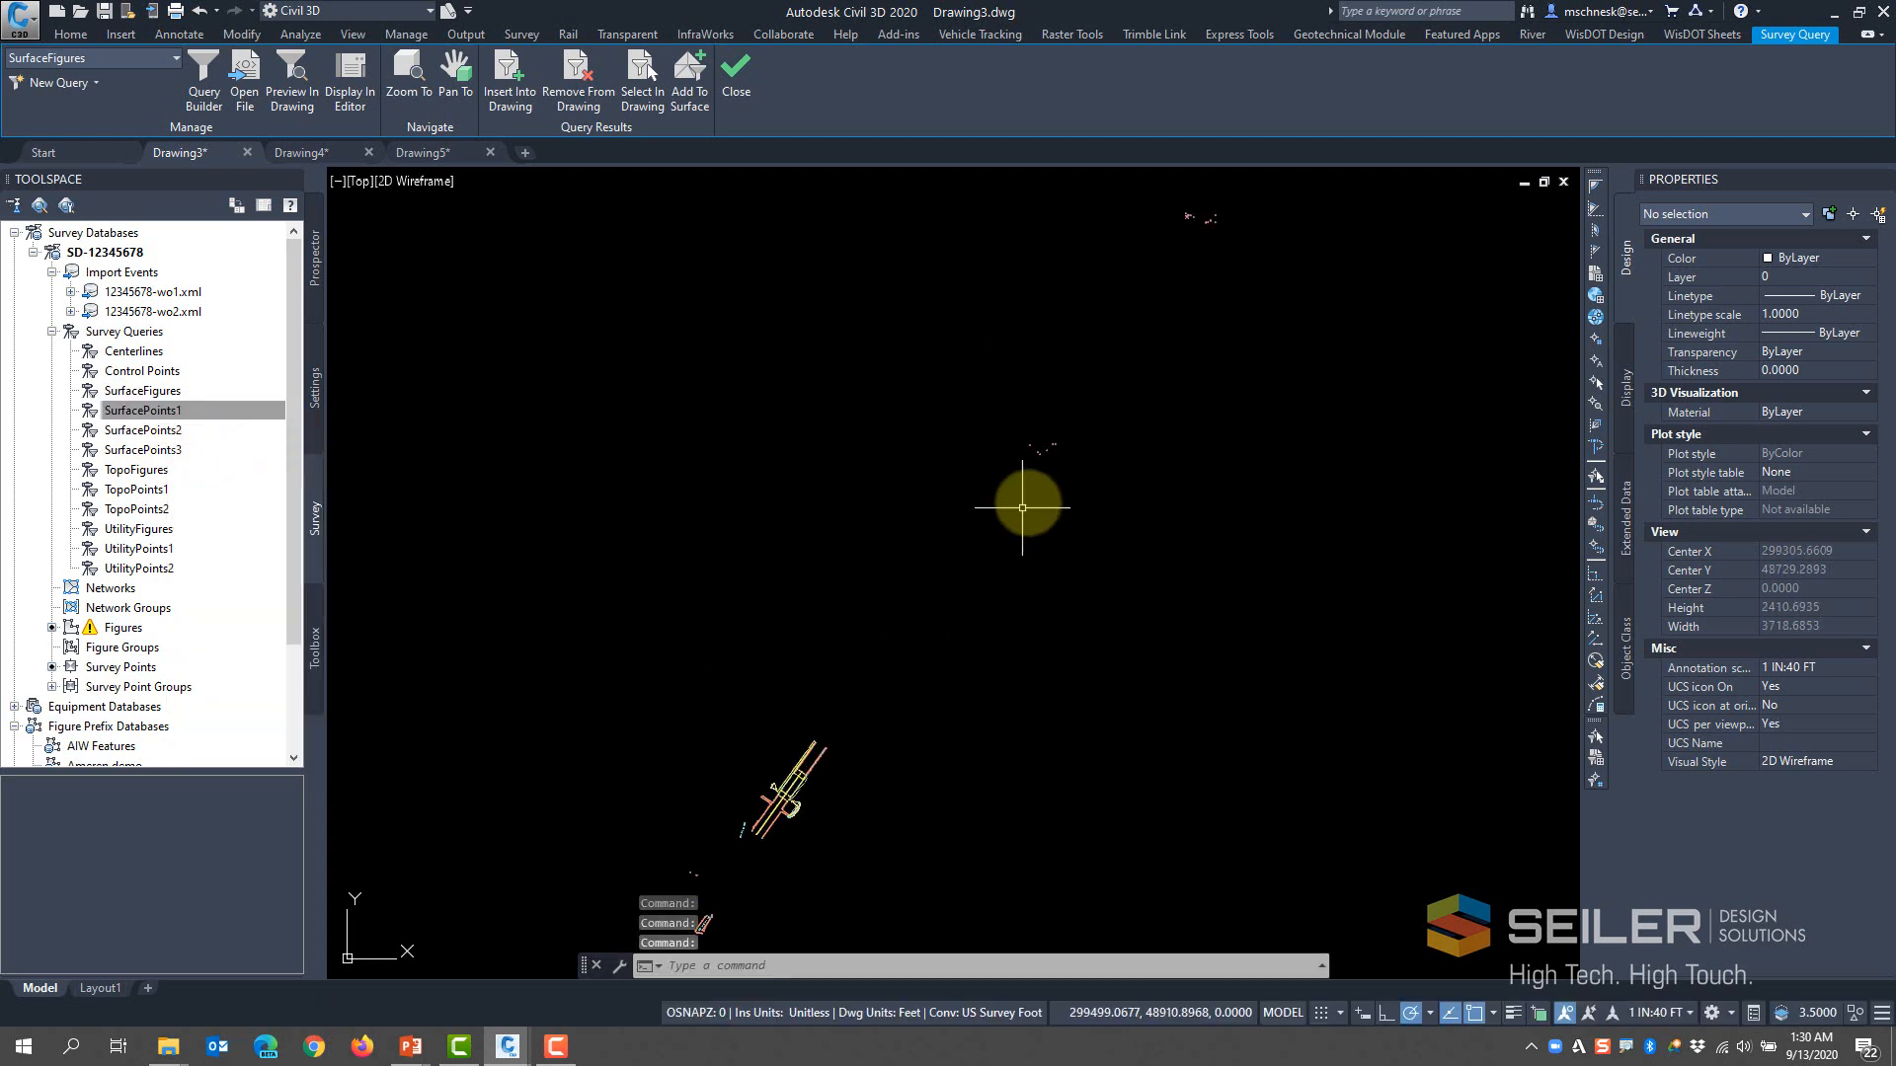
pyautogui.rightClick(157, 435)
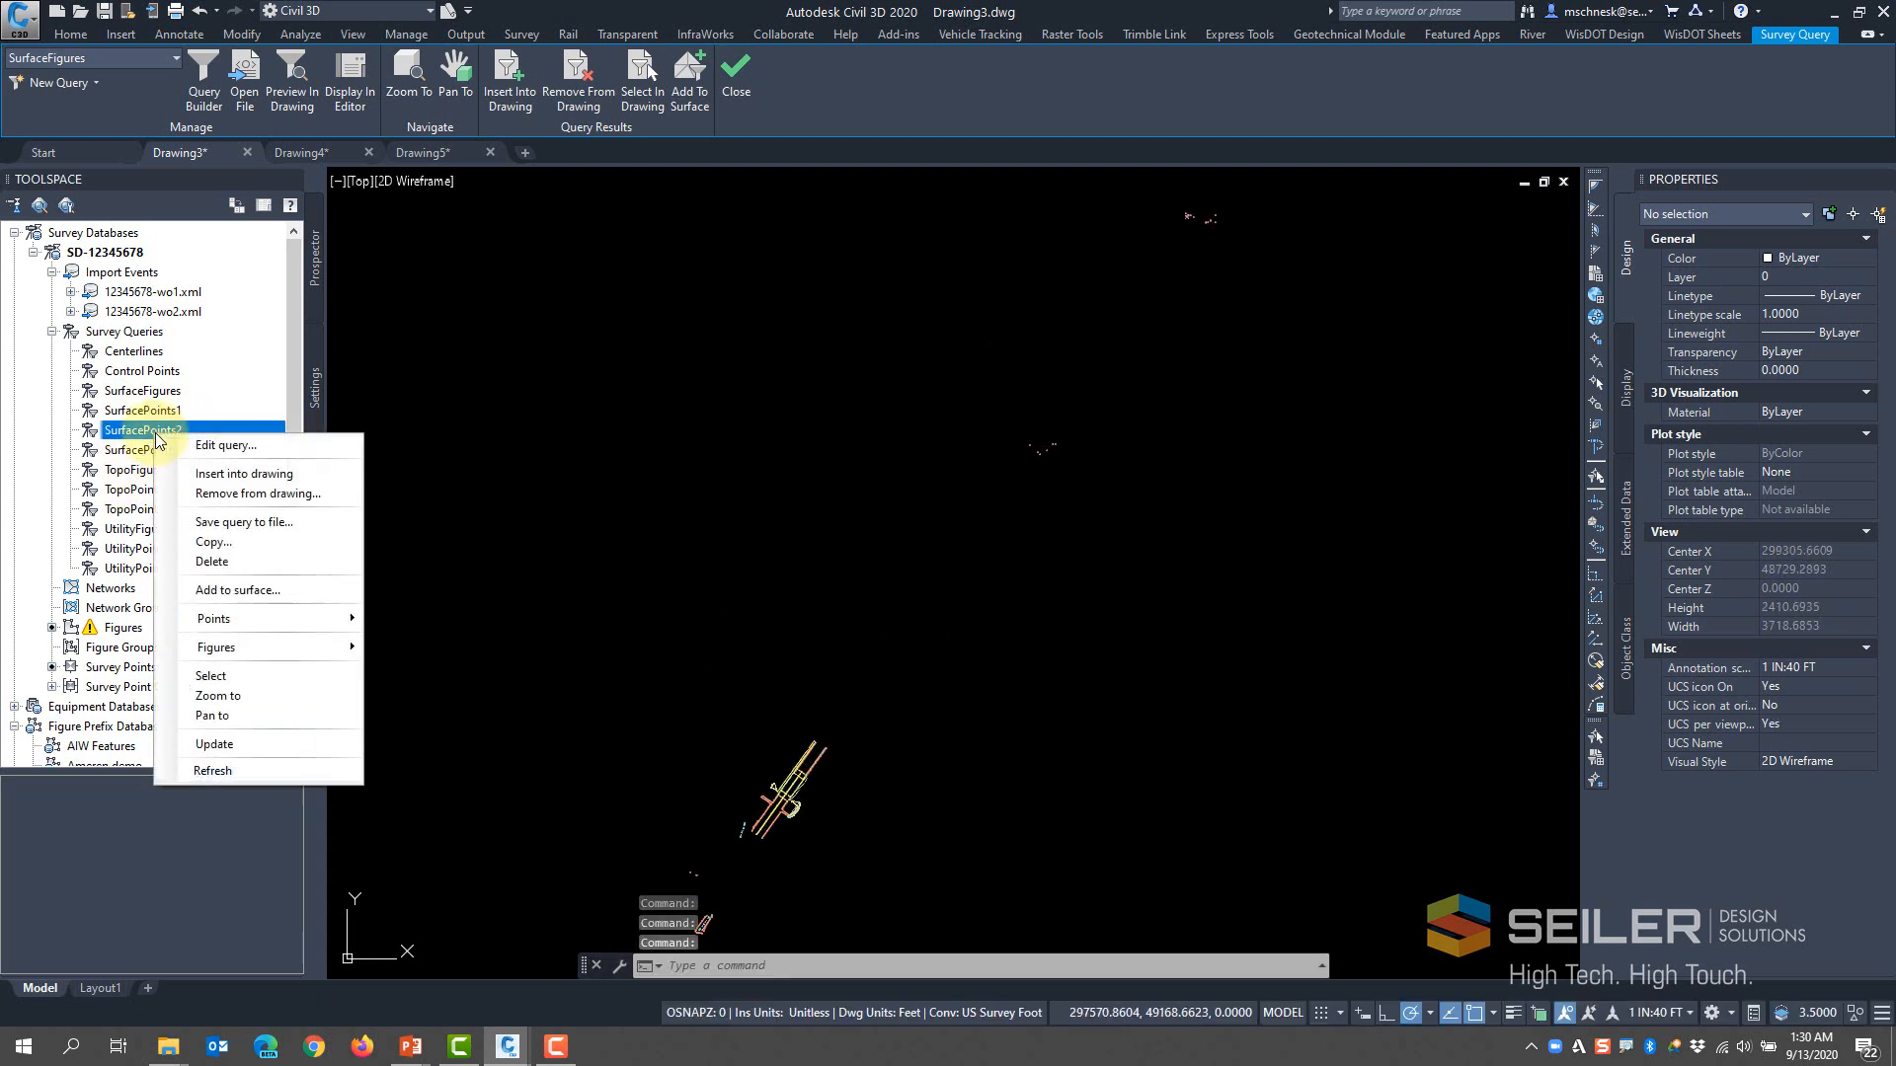
pyautogui.click(247, 473)
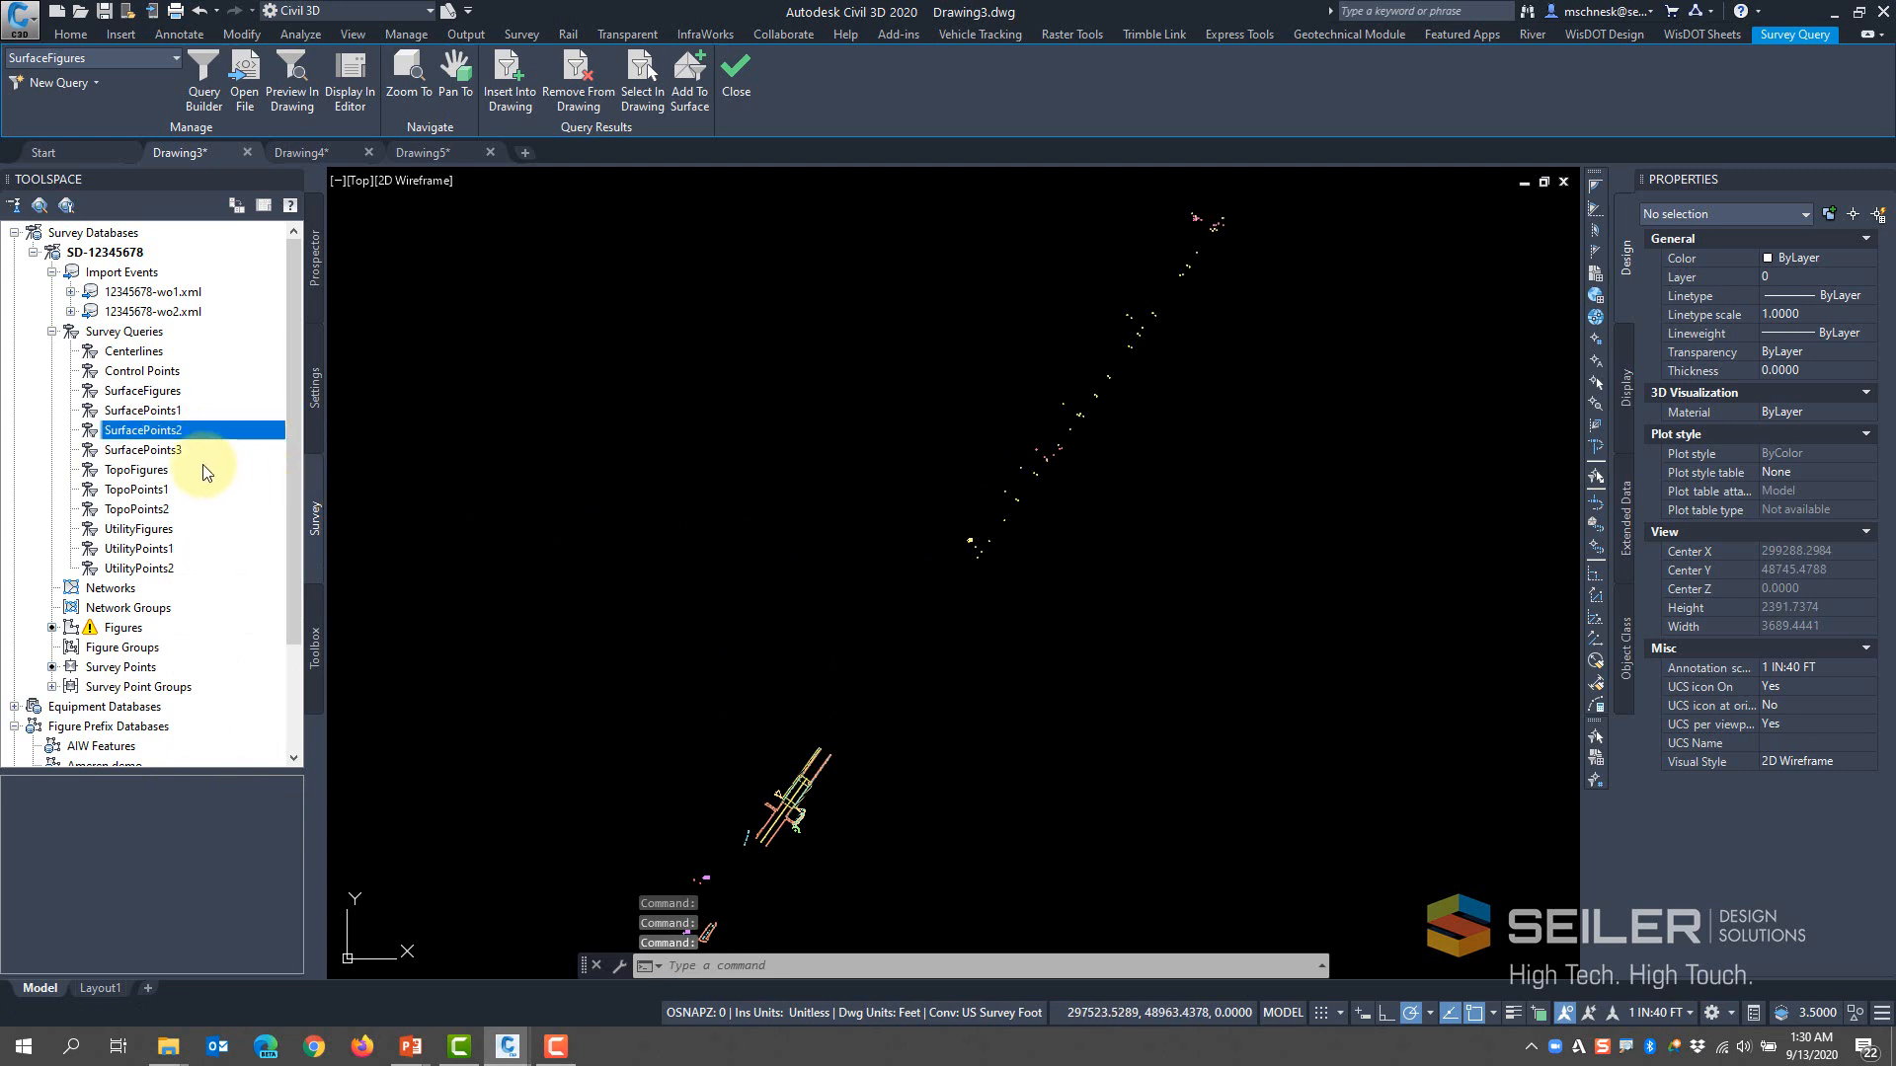
pyautogui.rightClick(168, 460)
pyautogui.click(252, 491)
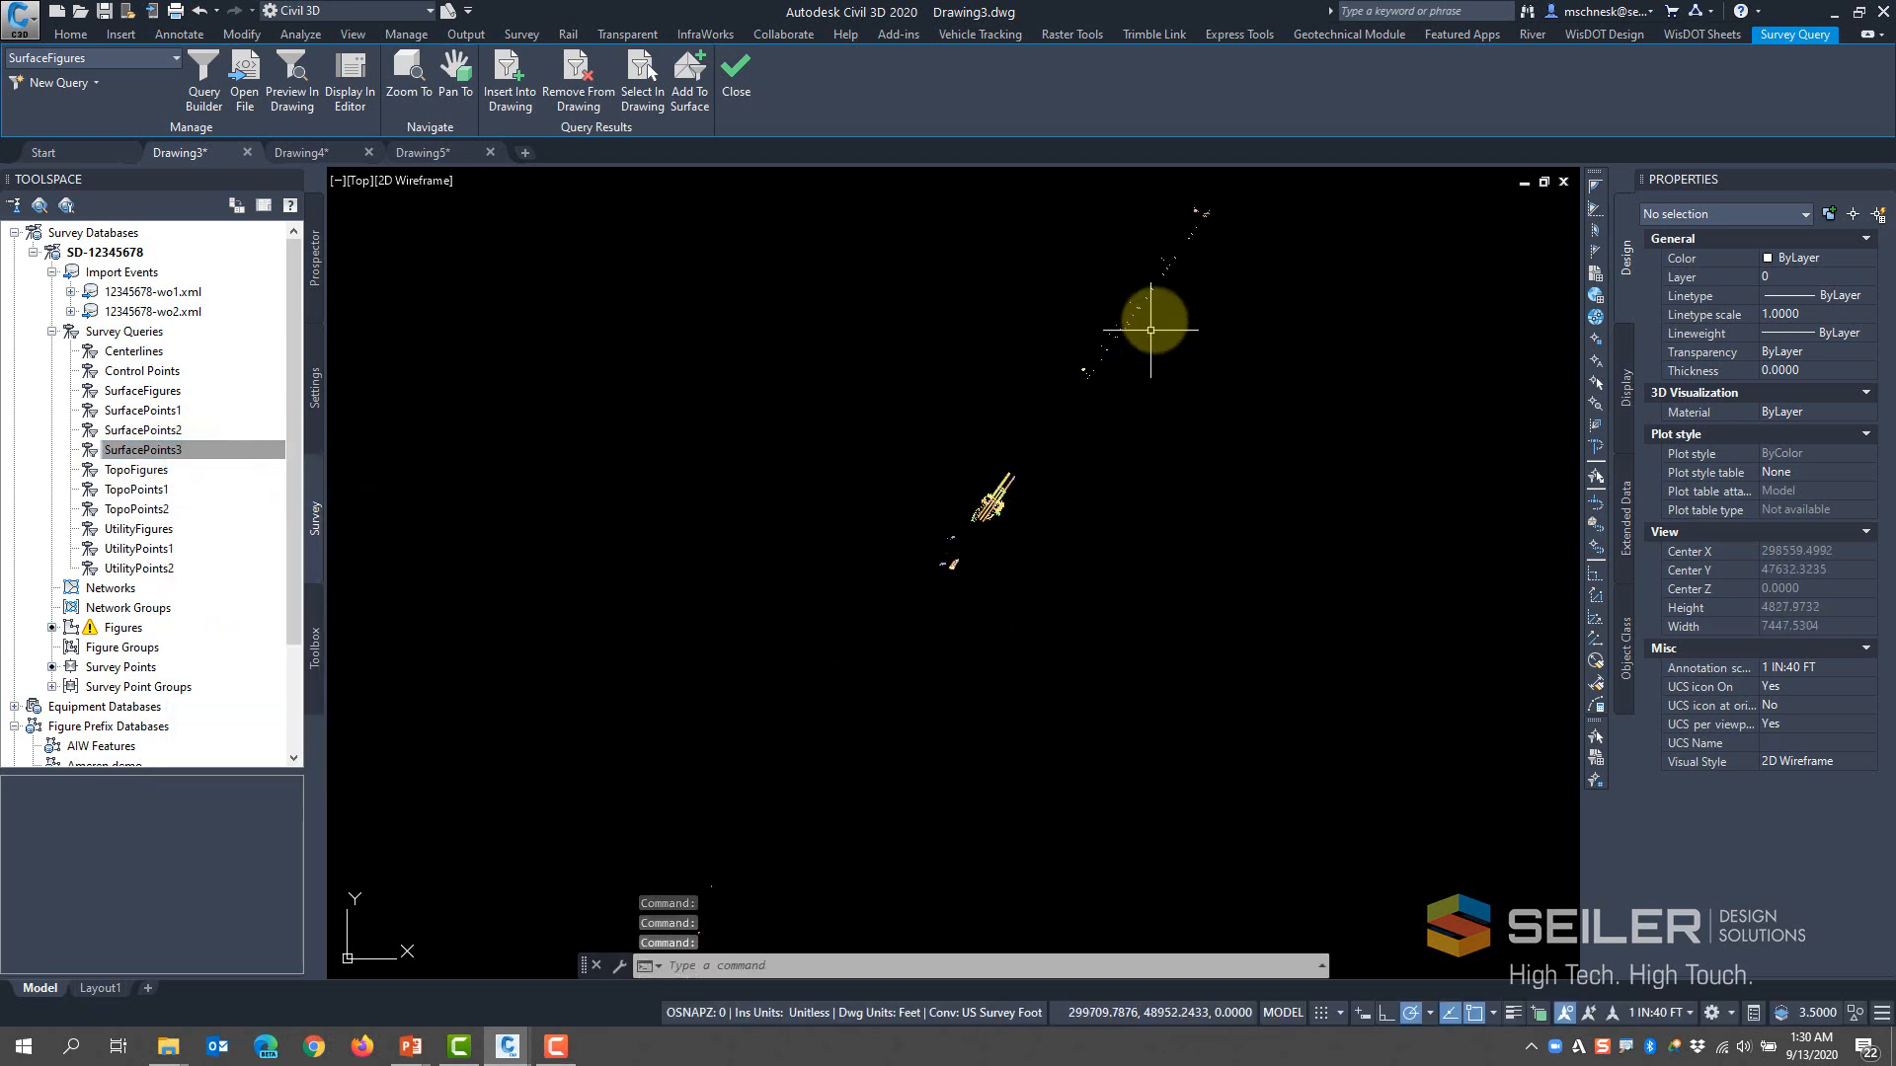
pyautogui.scroll(10, 928, 538)
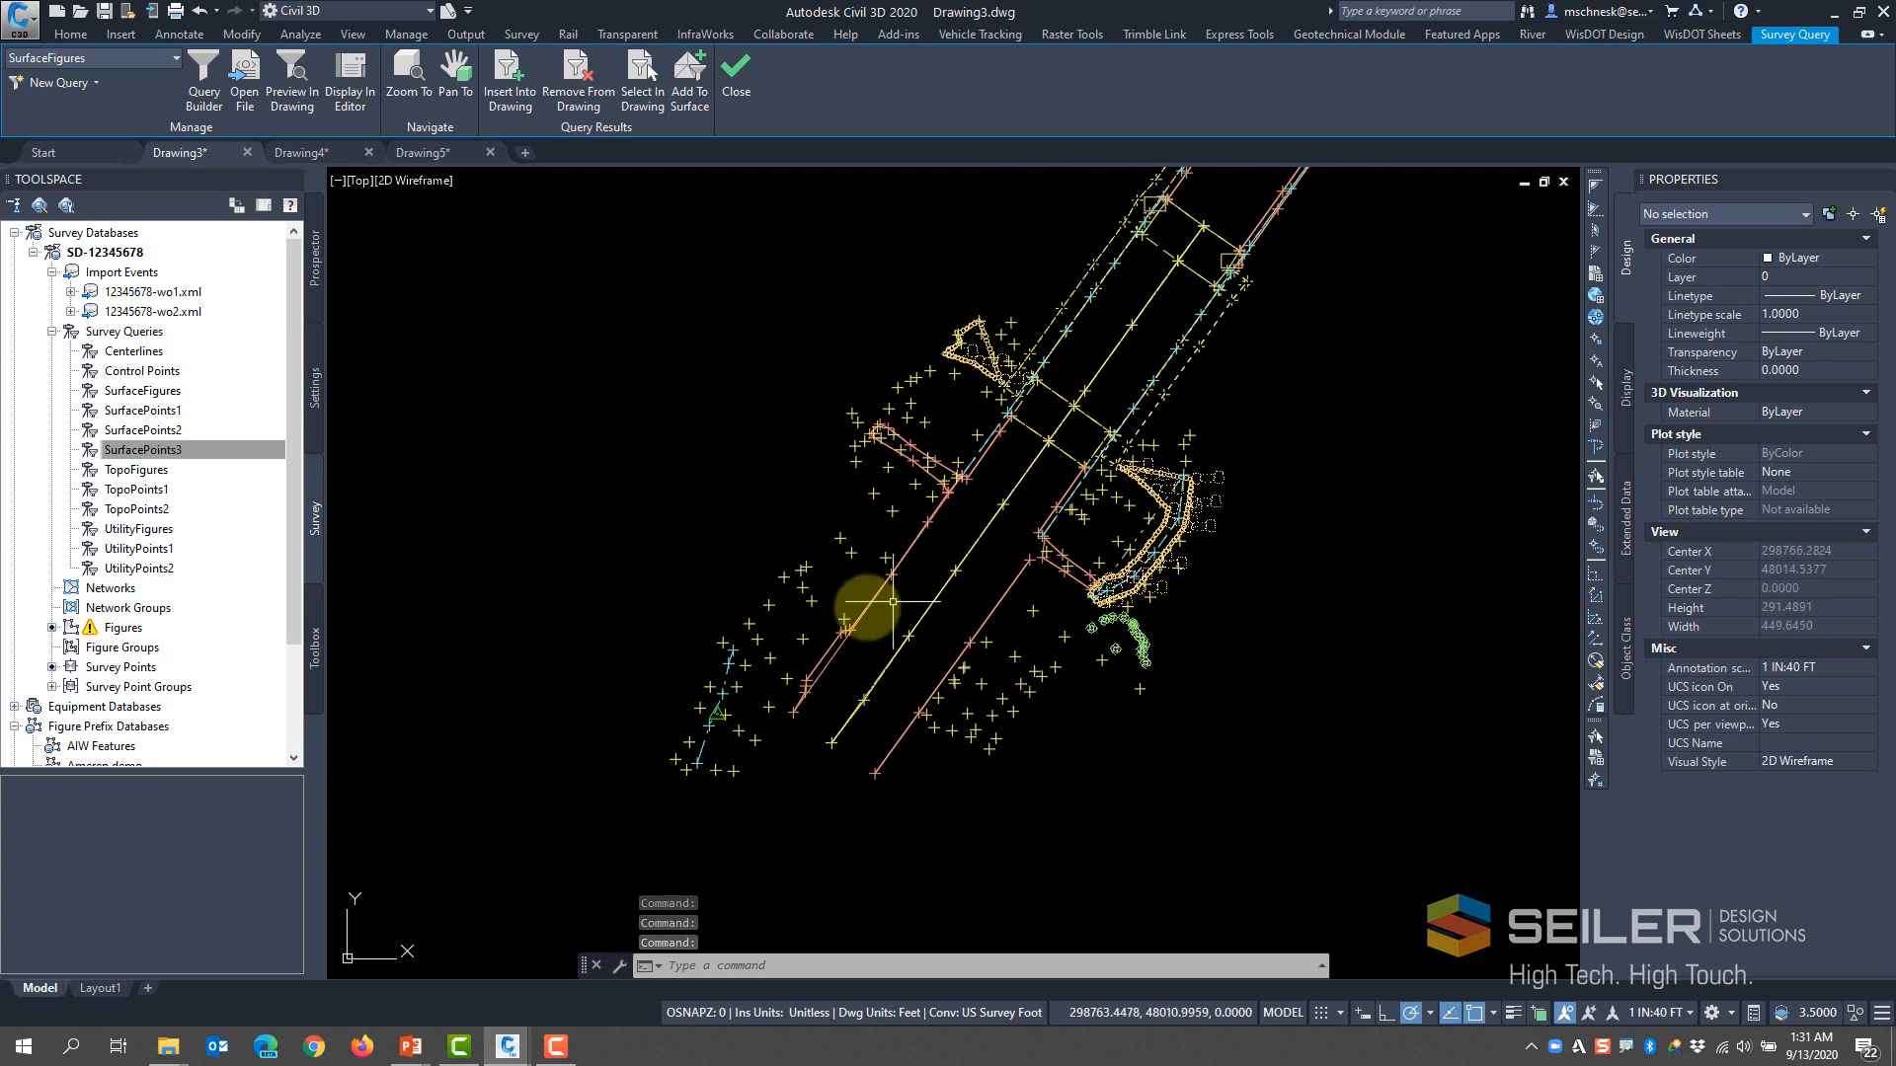
# Examine the inserted surface points and figures in Drawing3, from the bridge area to the outlying points along the corridor
pyautogui.click(811, 592)
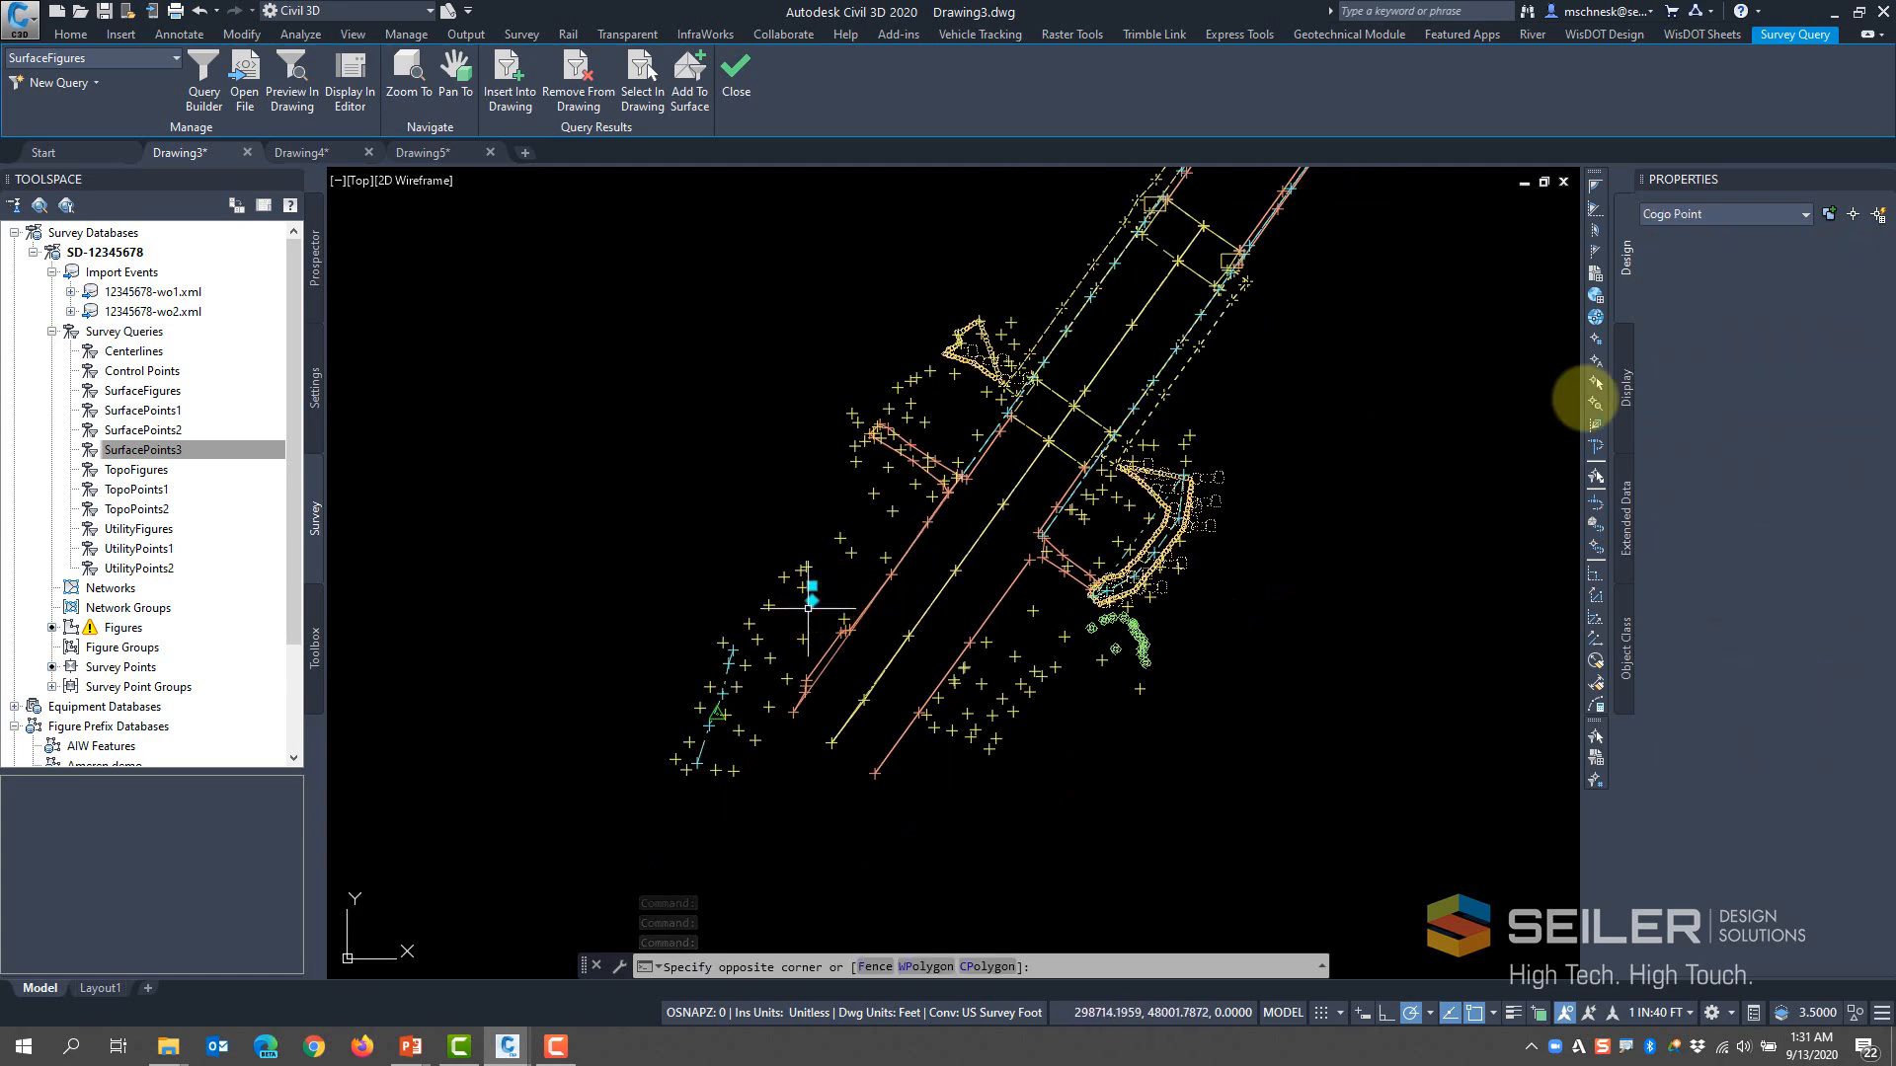
pyautogui.scroll(-5, 1007, 345)
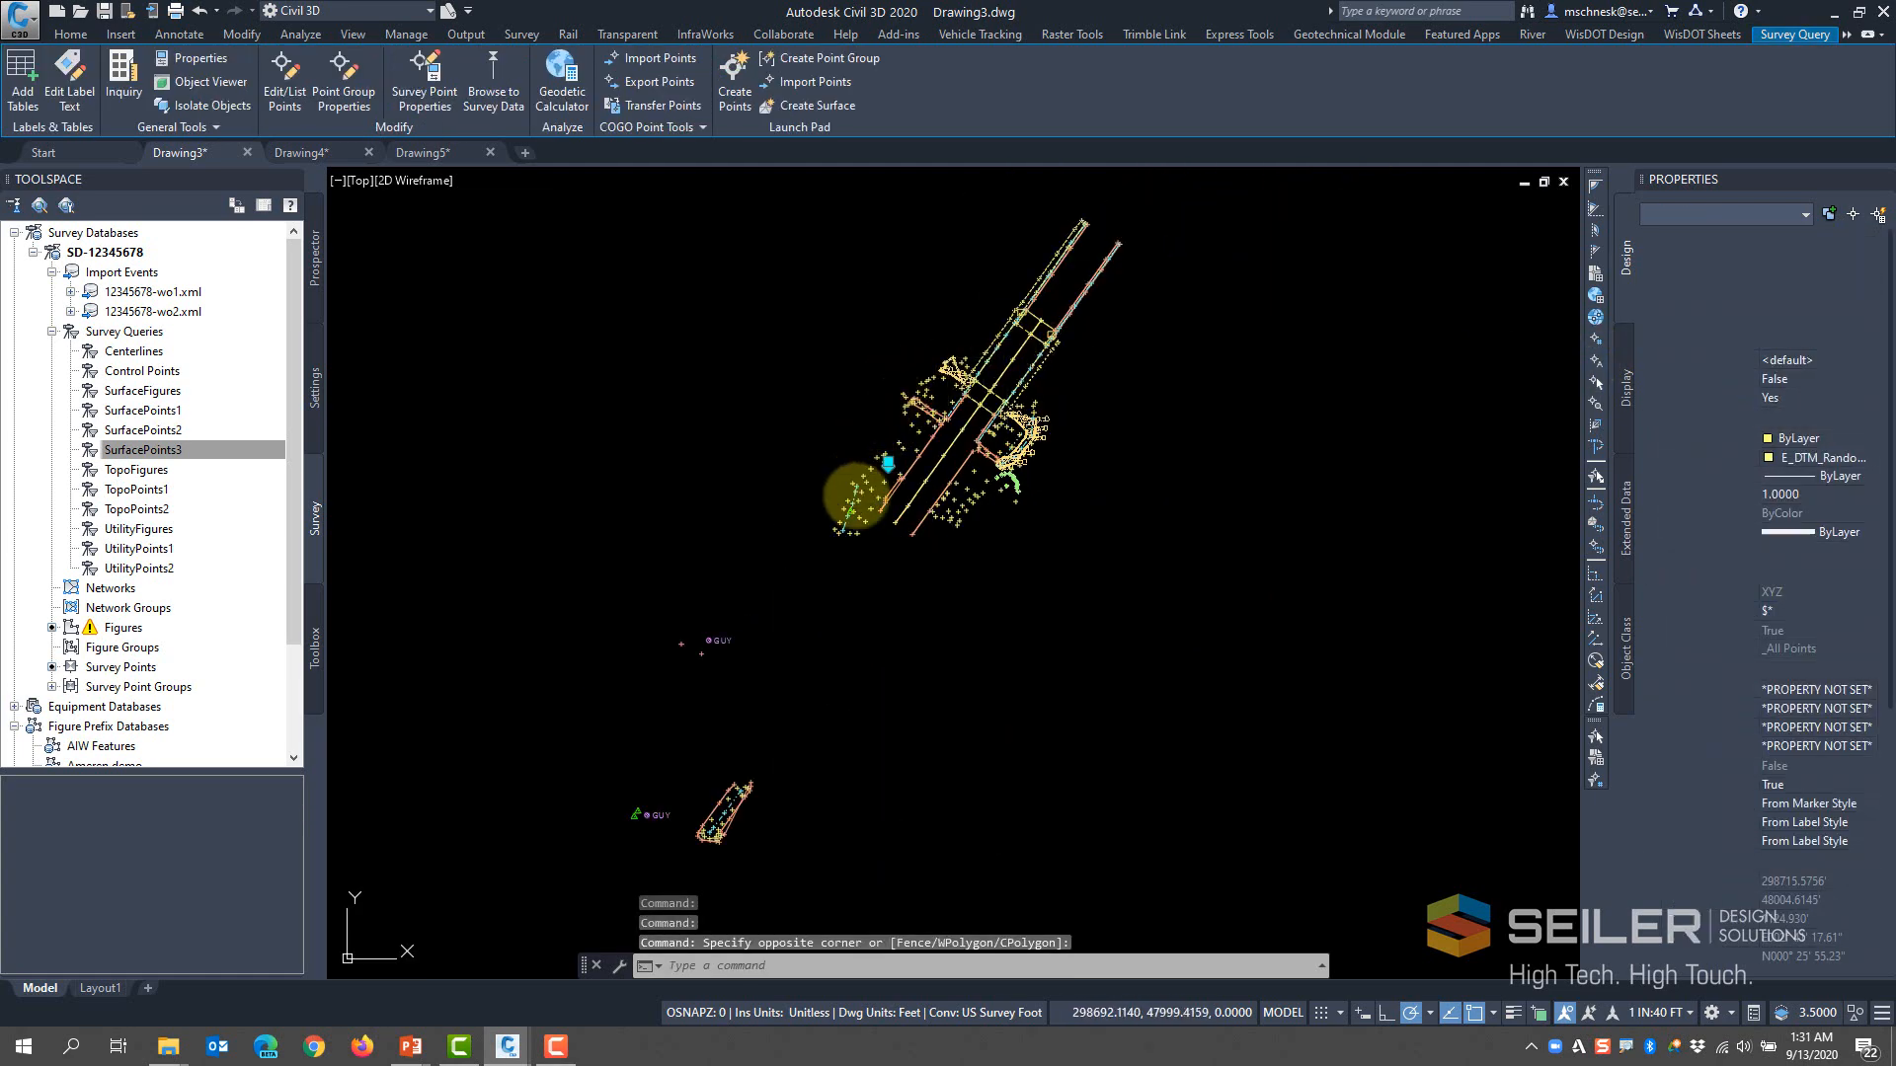
pyautogui.press('Escape')
pyautogui.scroll(-5, 731, 790)
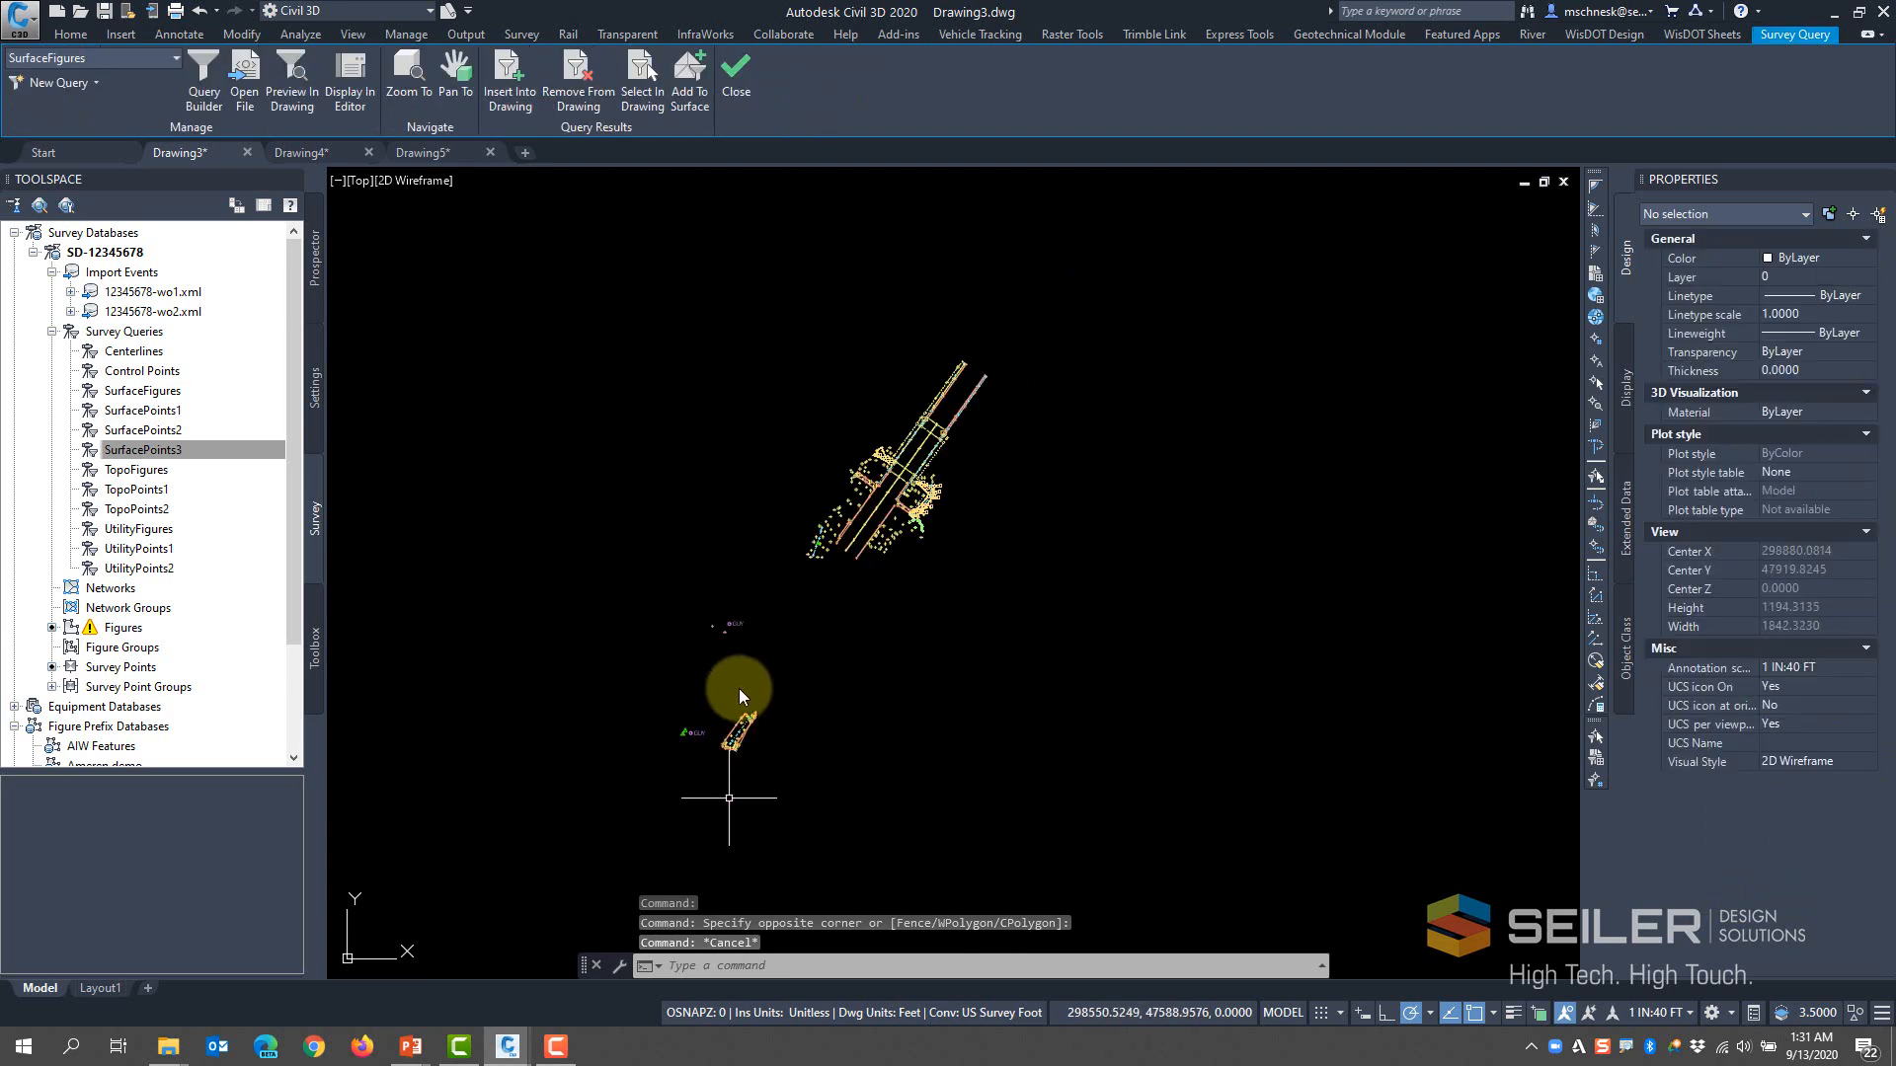
pyautogui.scroll(-4, 749, 681)
pyautogui.scroll(9, 981, 372)
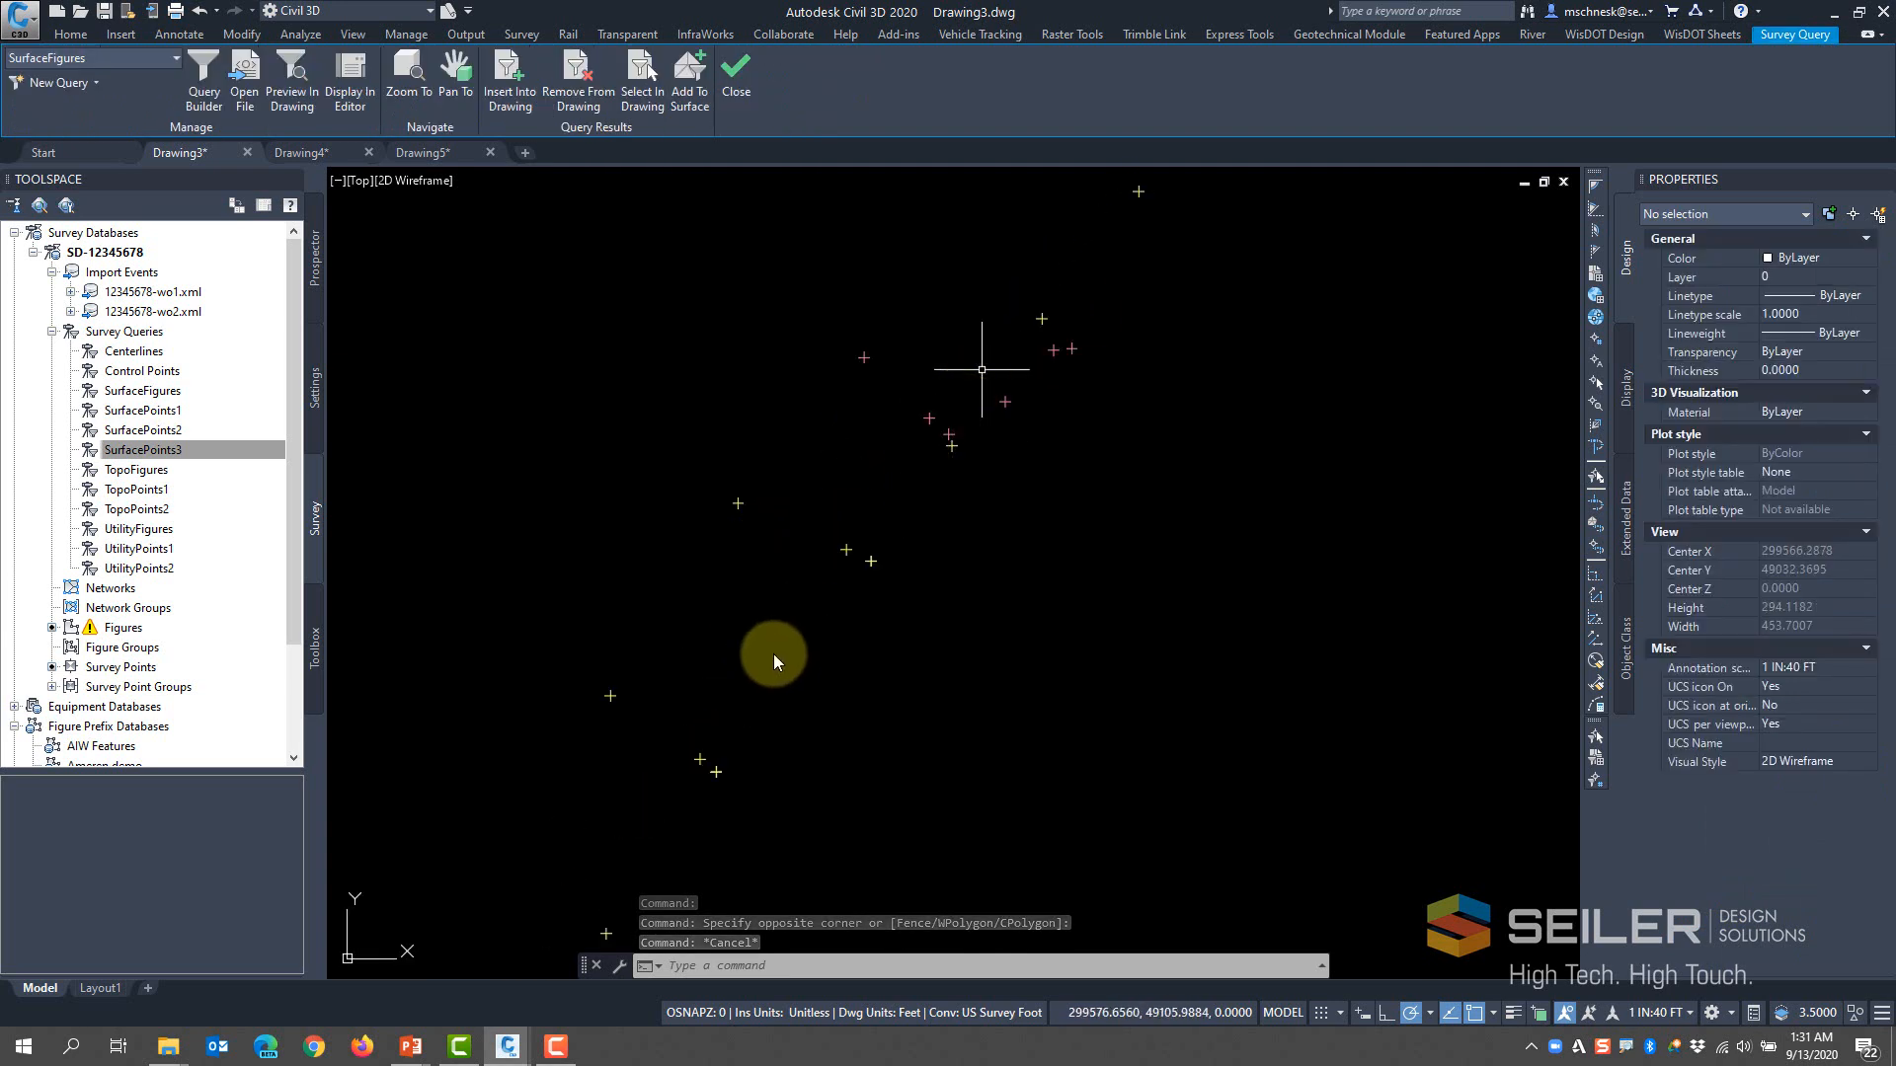
pyautogui.scroll(-5, 733, 650)
pyautogui.scroll(-5, 862, 446)
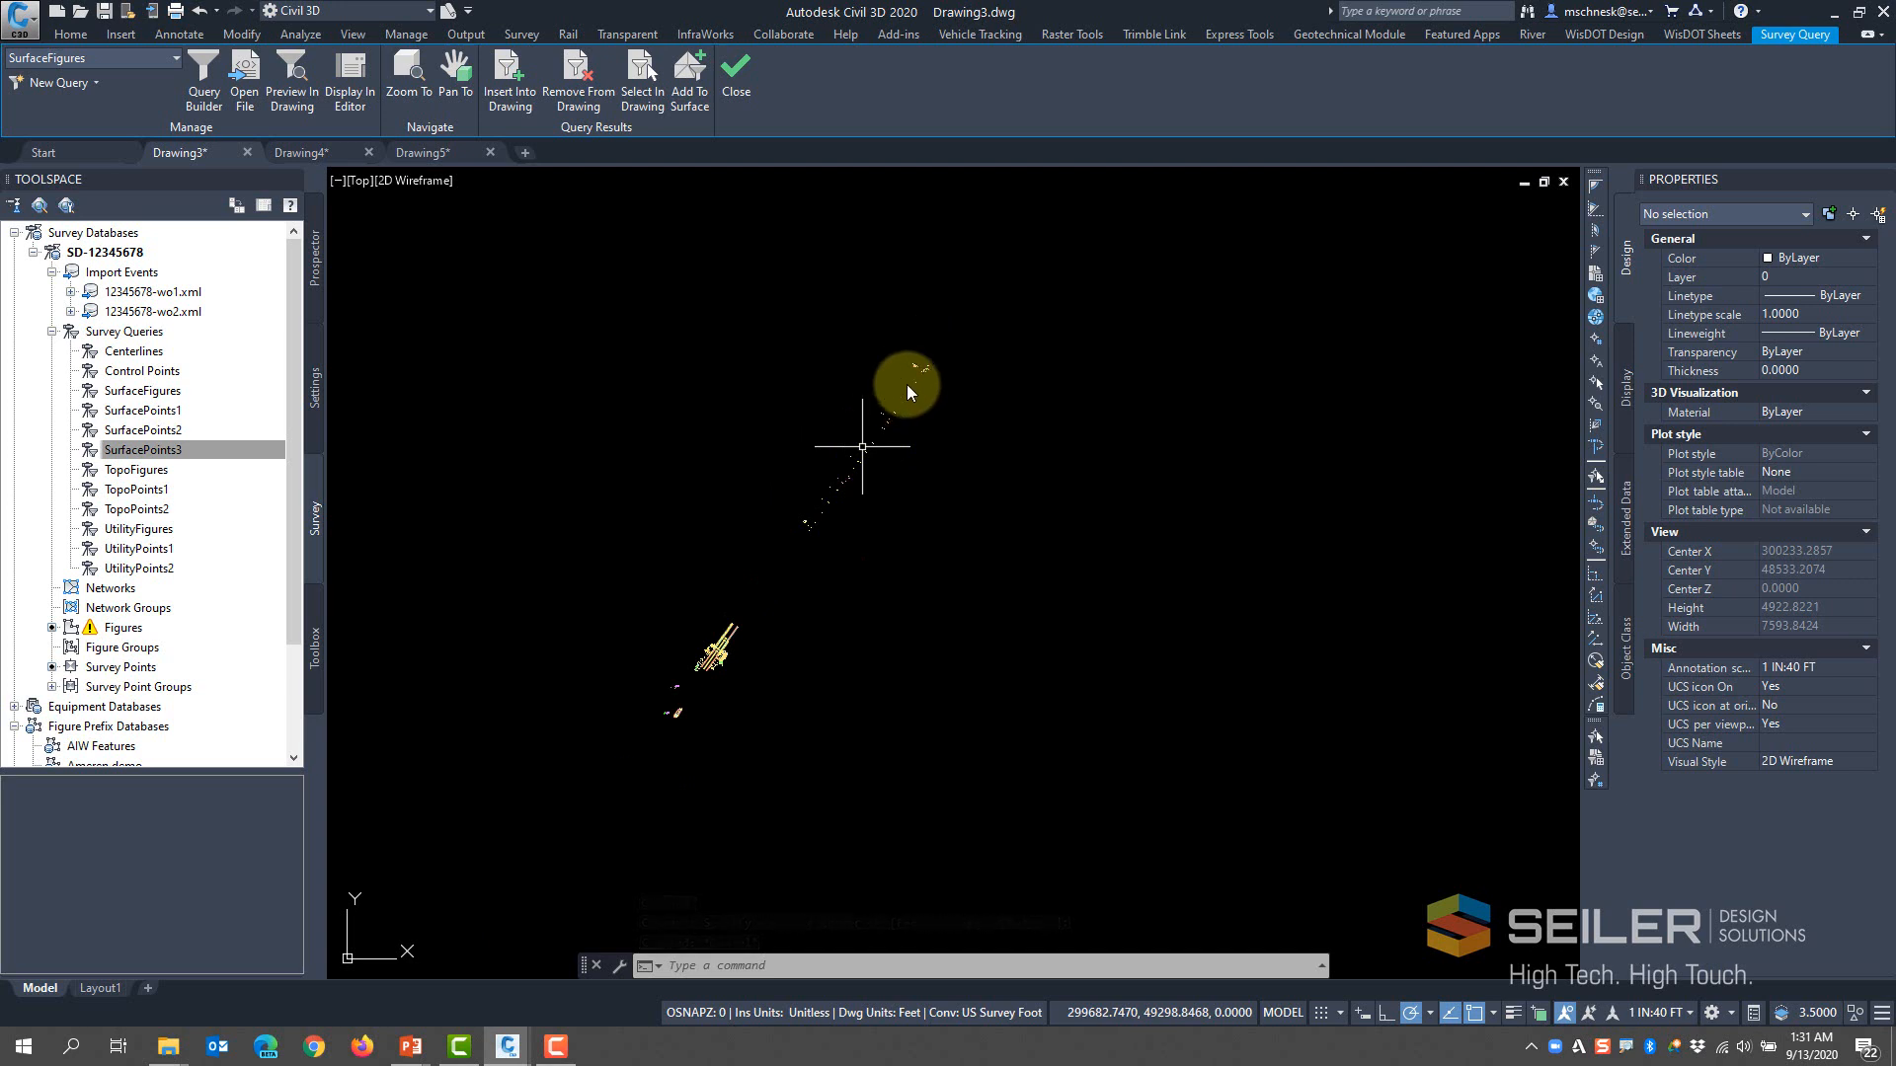
pyautogui.scroll(5, 808, 528)
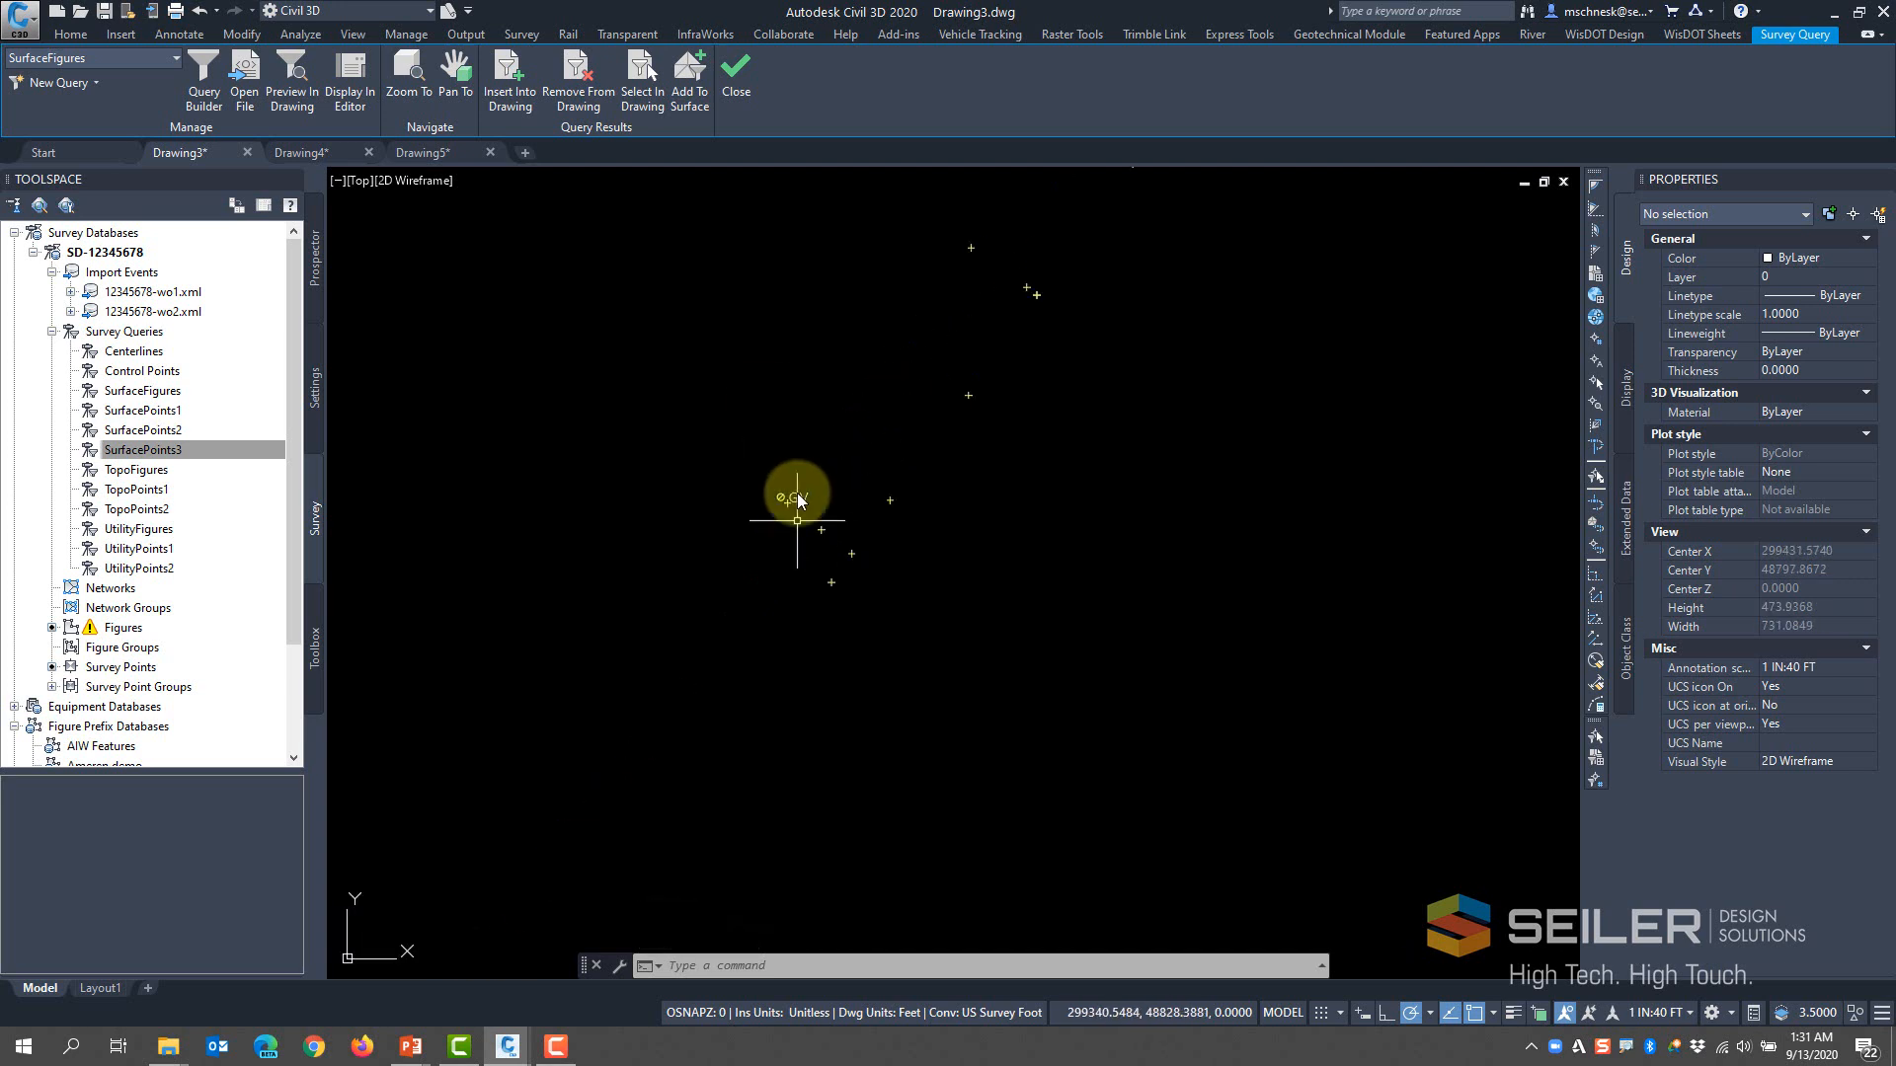
pyautogui.scroll(-2, 839, 513)
pyautogui.scroll(-5, 840, 513)
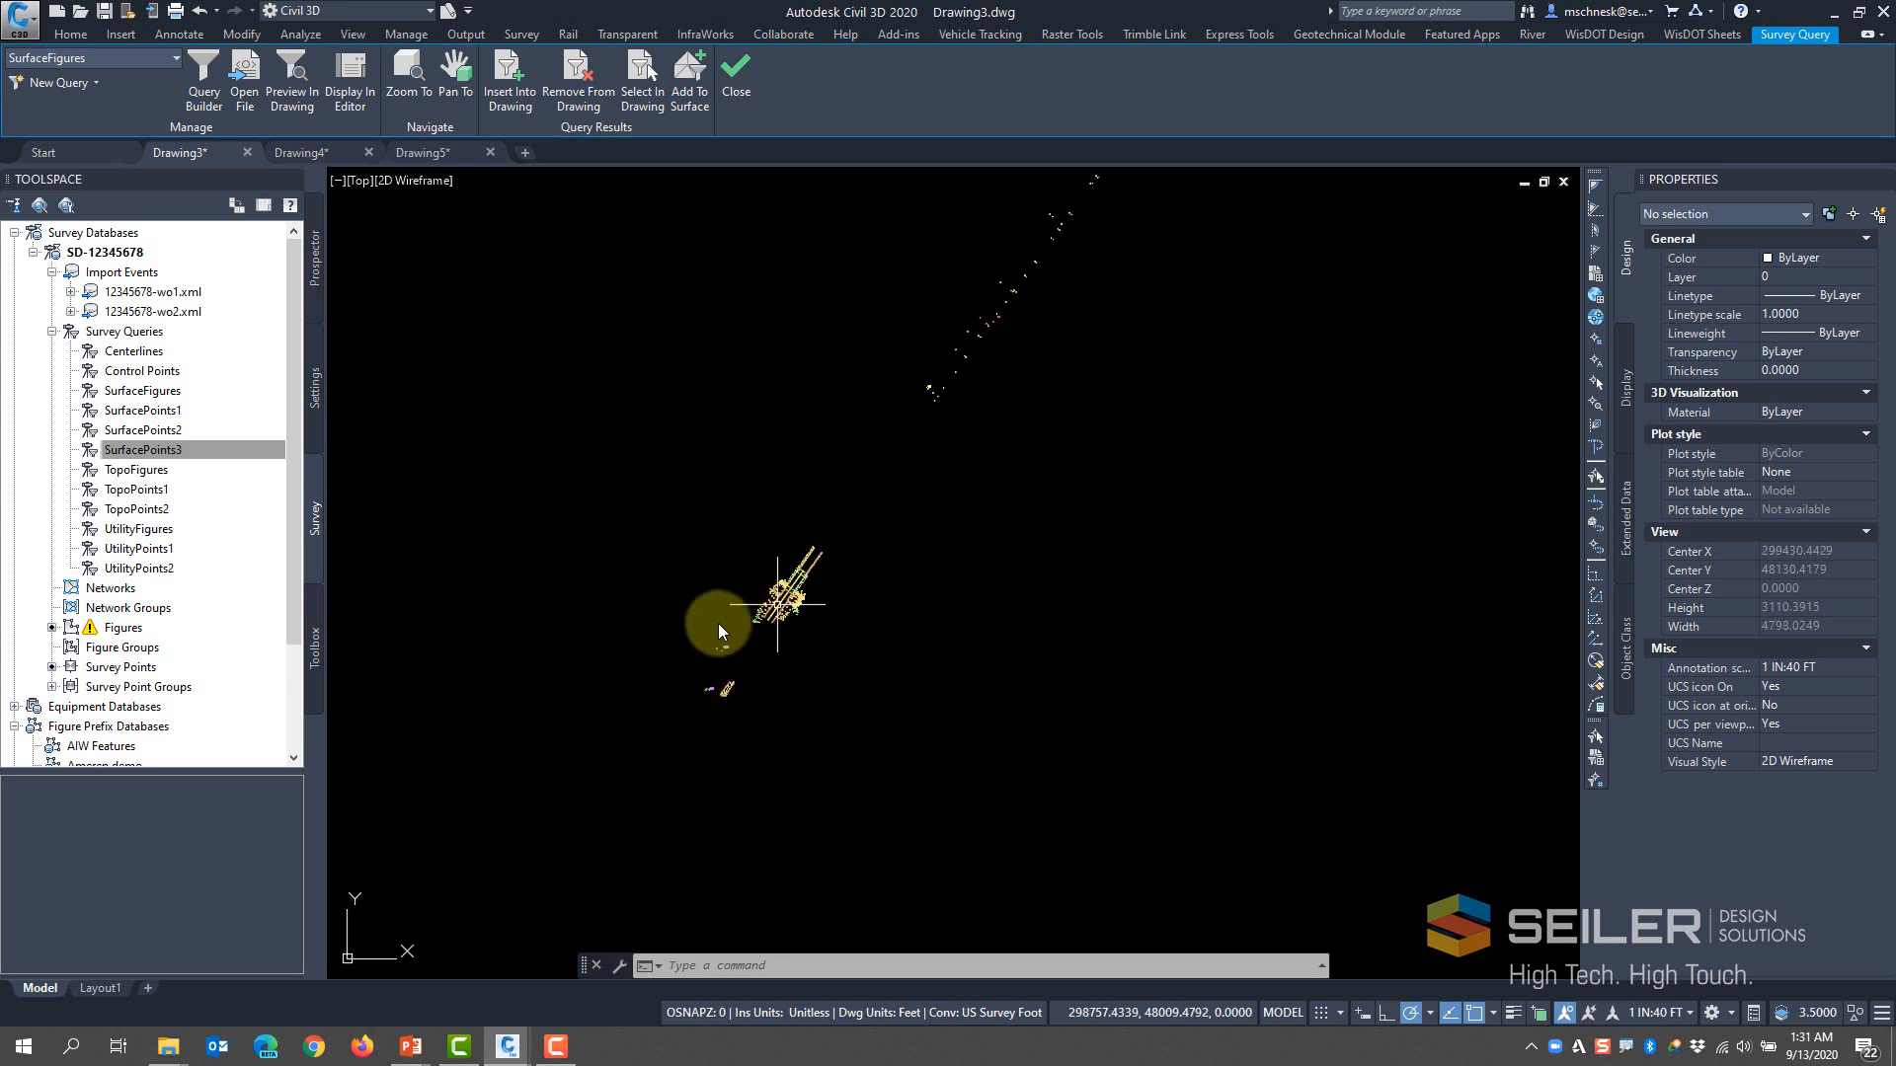
# Insert the results of the TopoFigures survey query into Drawing4 and compare them with the surface data in Drawing3
pyautogui.click(300, 154)
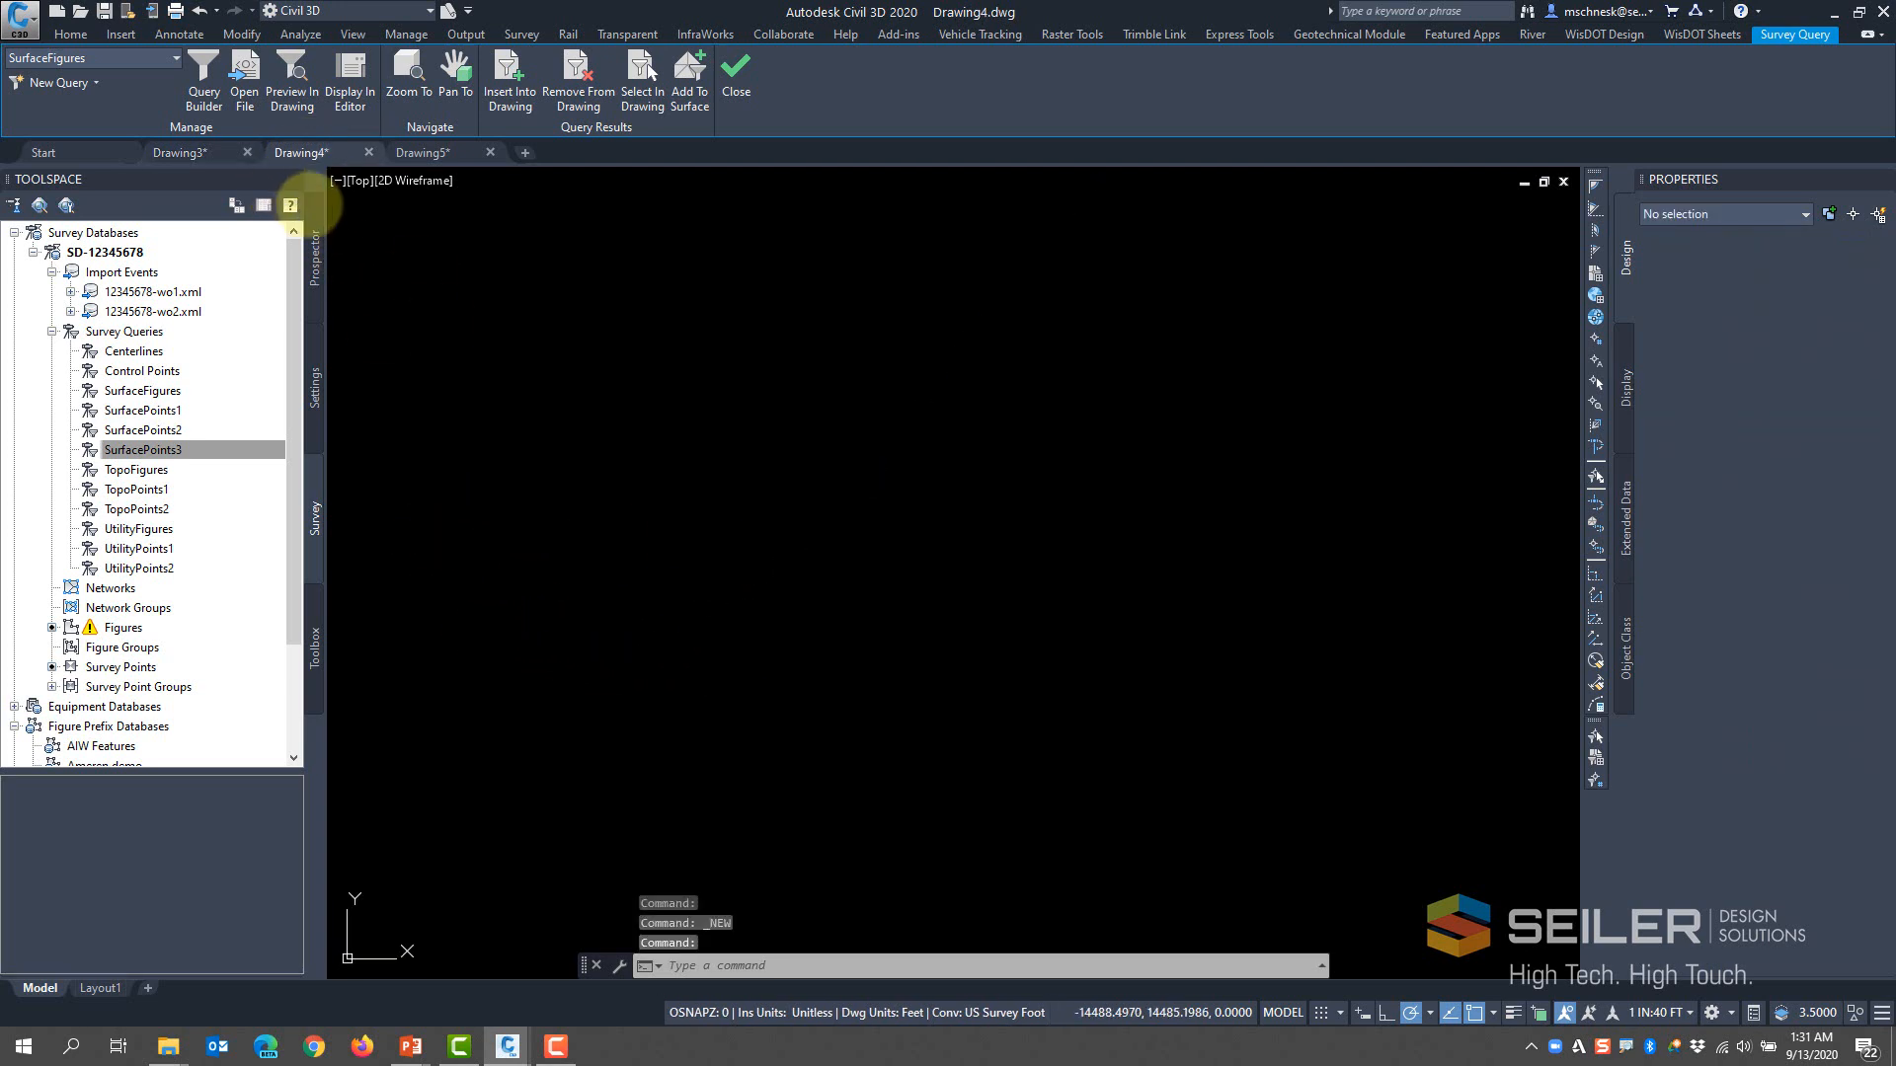
pyautogui.click(163, 454)
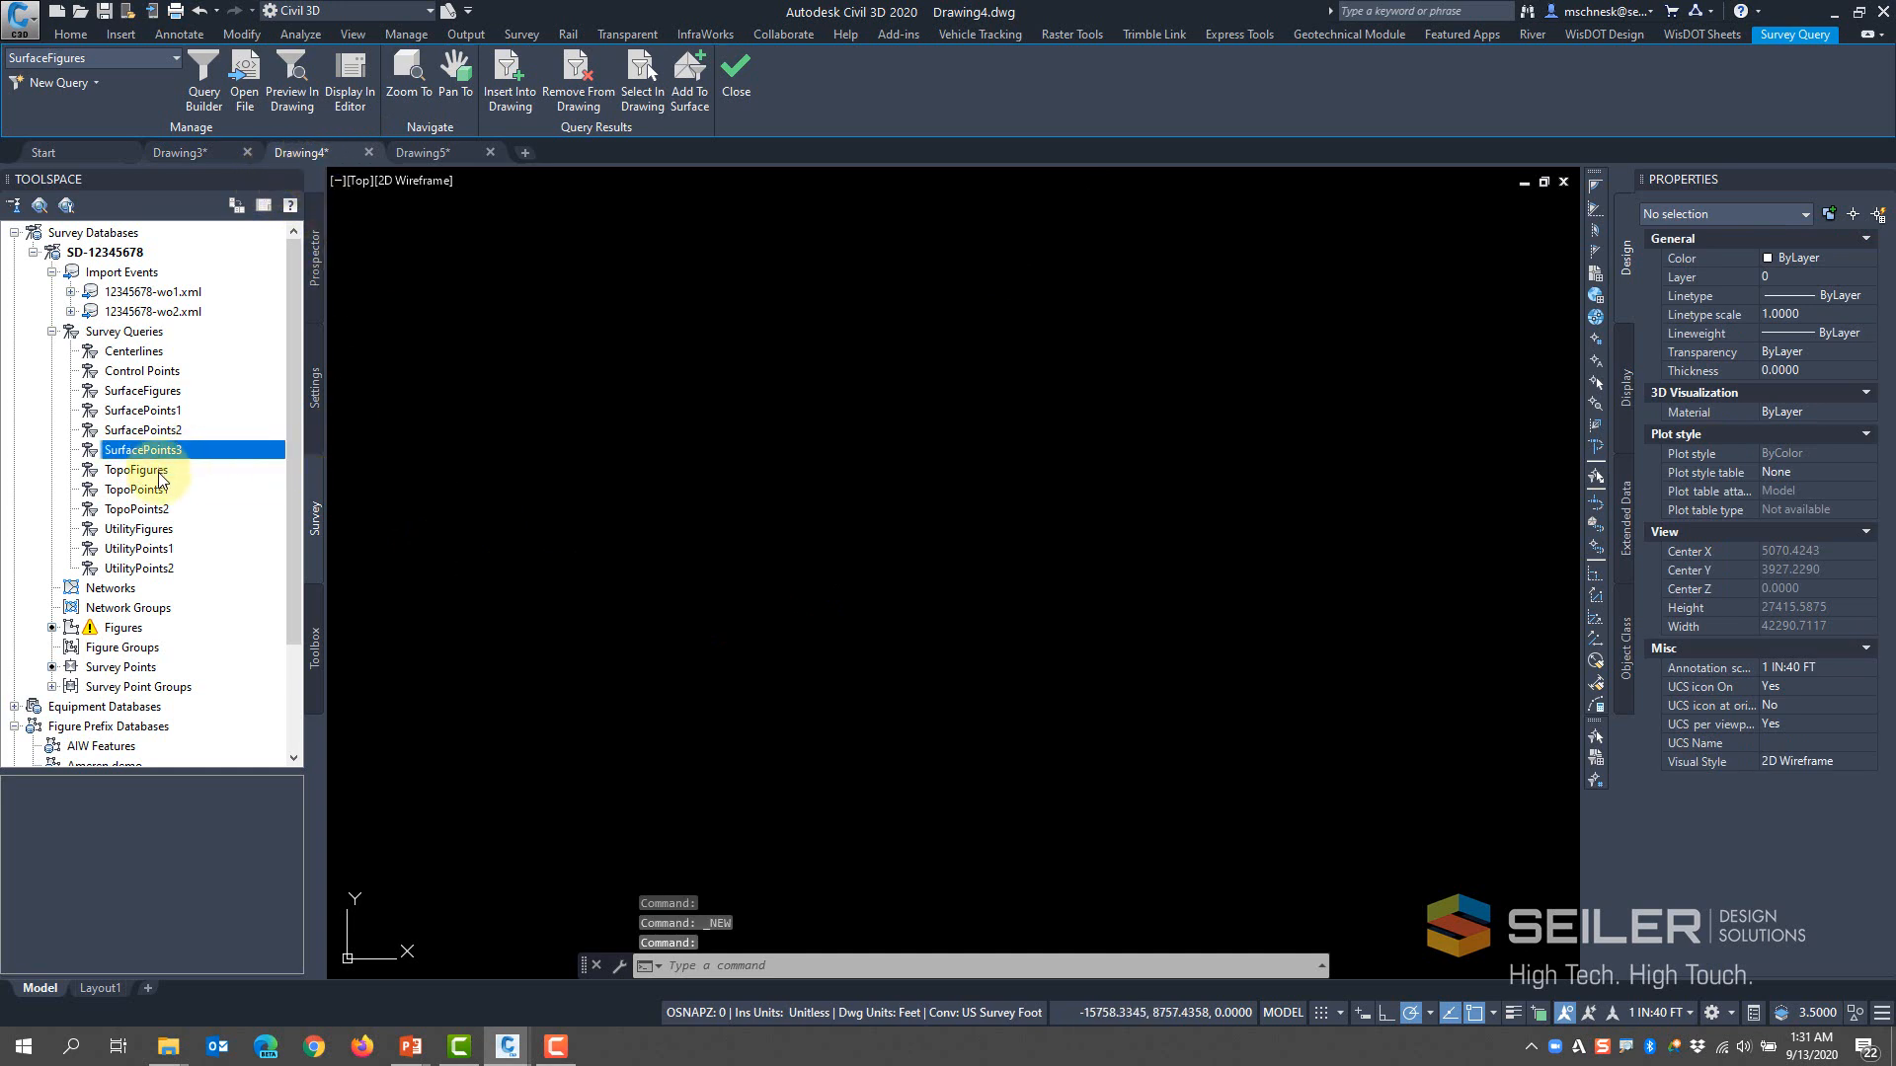
pyautogui.rightClick(159, 474)
pyautogui.click(211, 516)
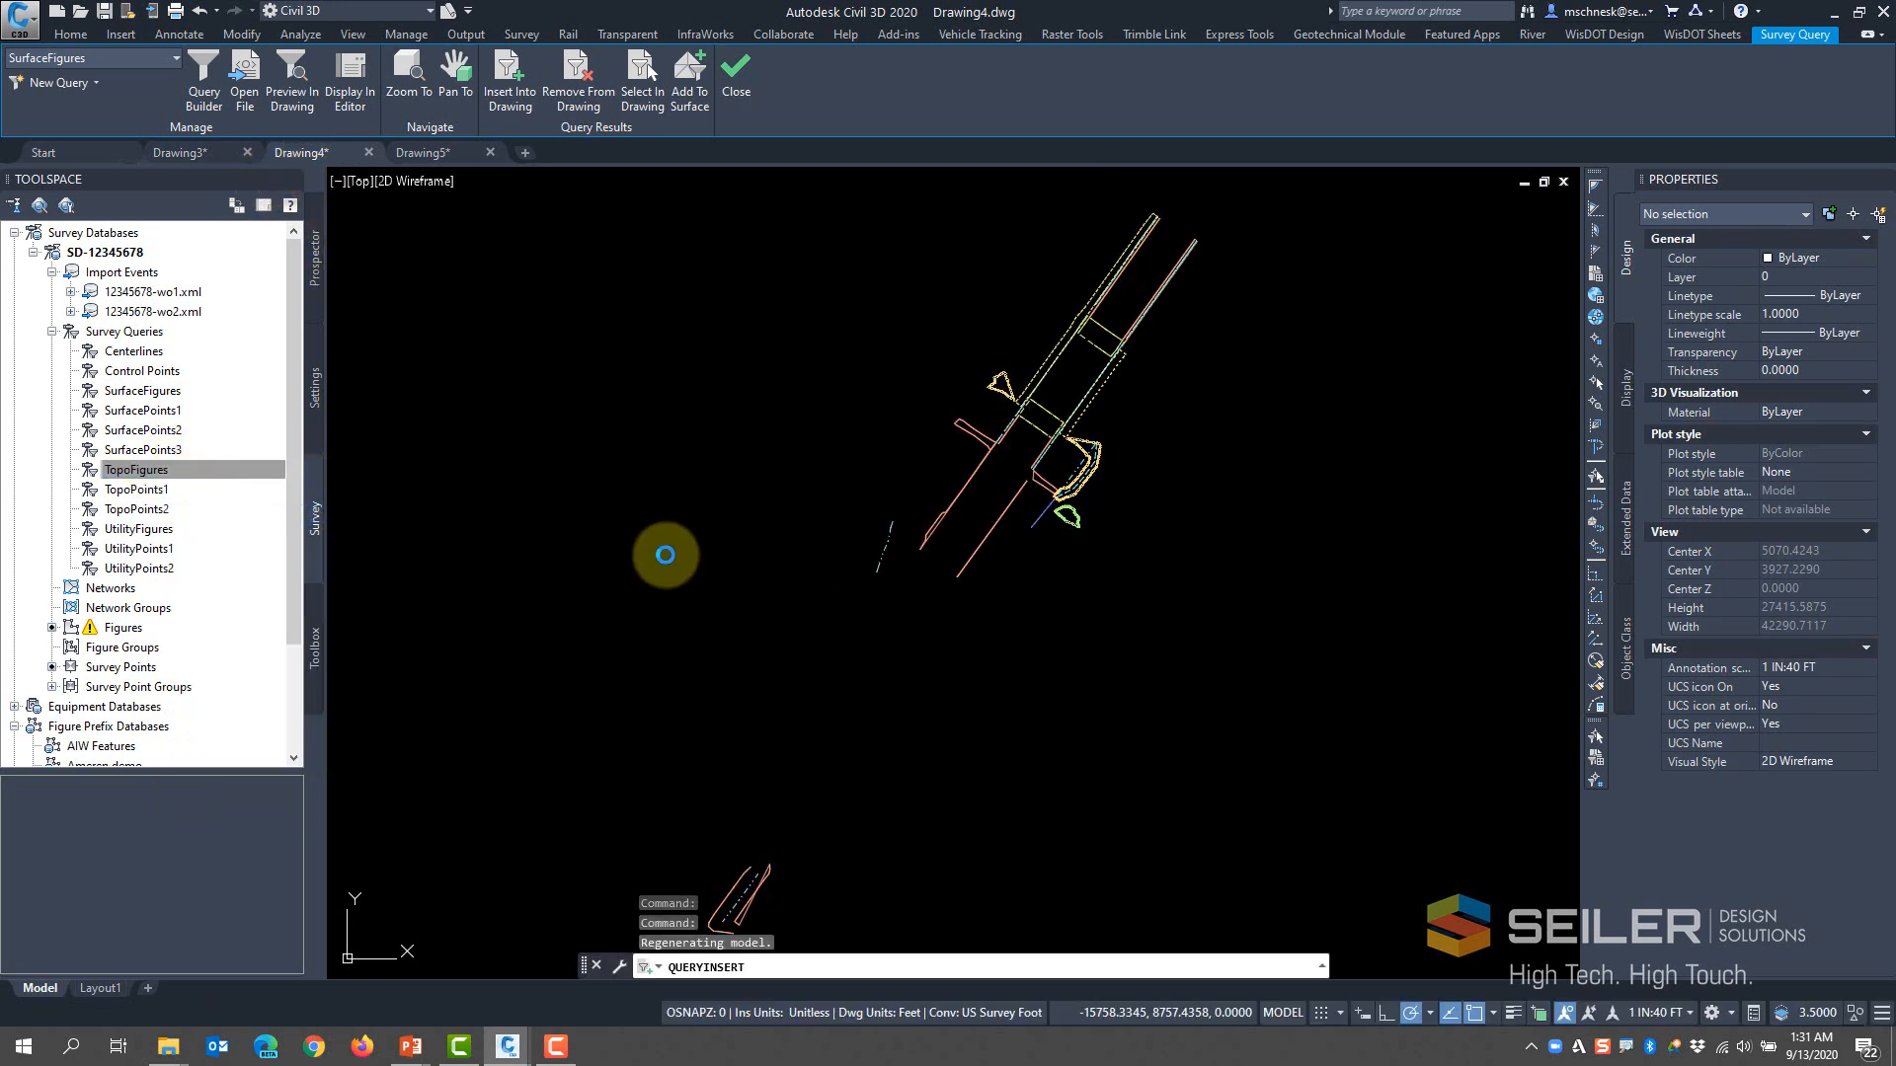
pyautogui.click(192, 150)
pyautogui.scroll(6, 802, 646)
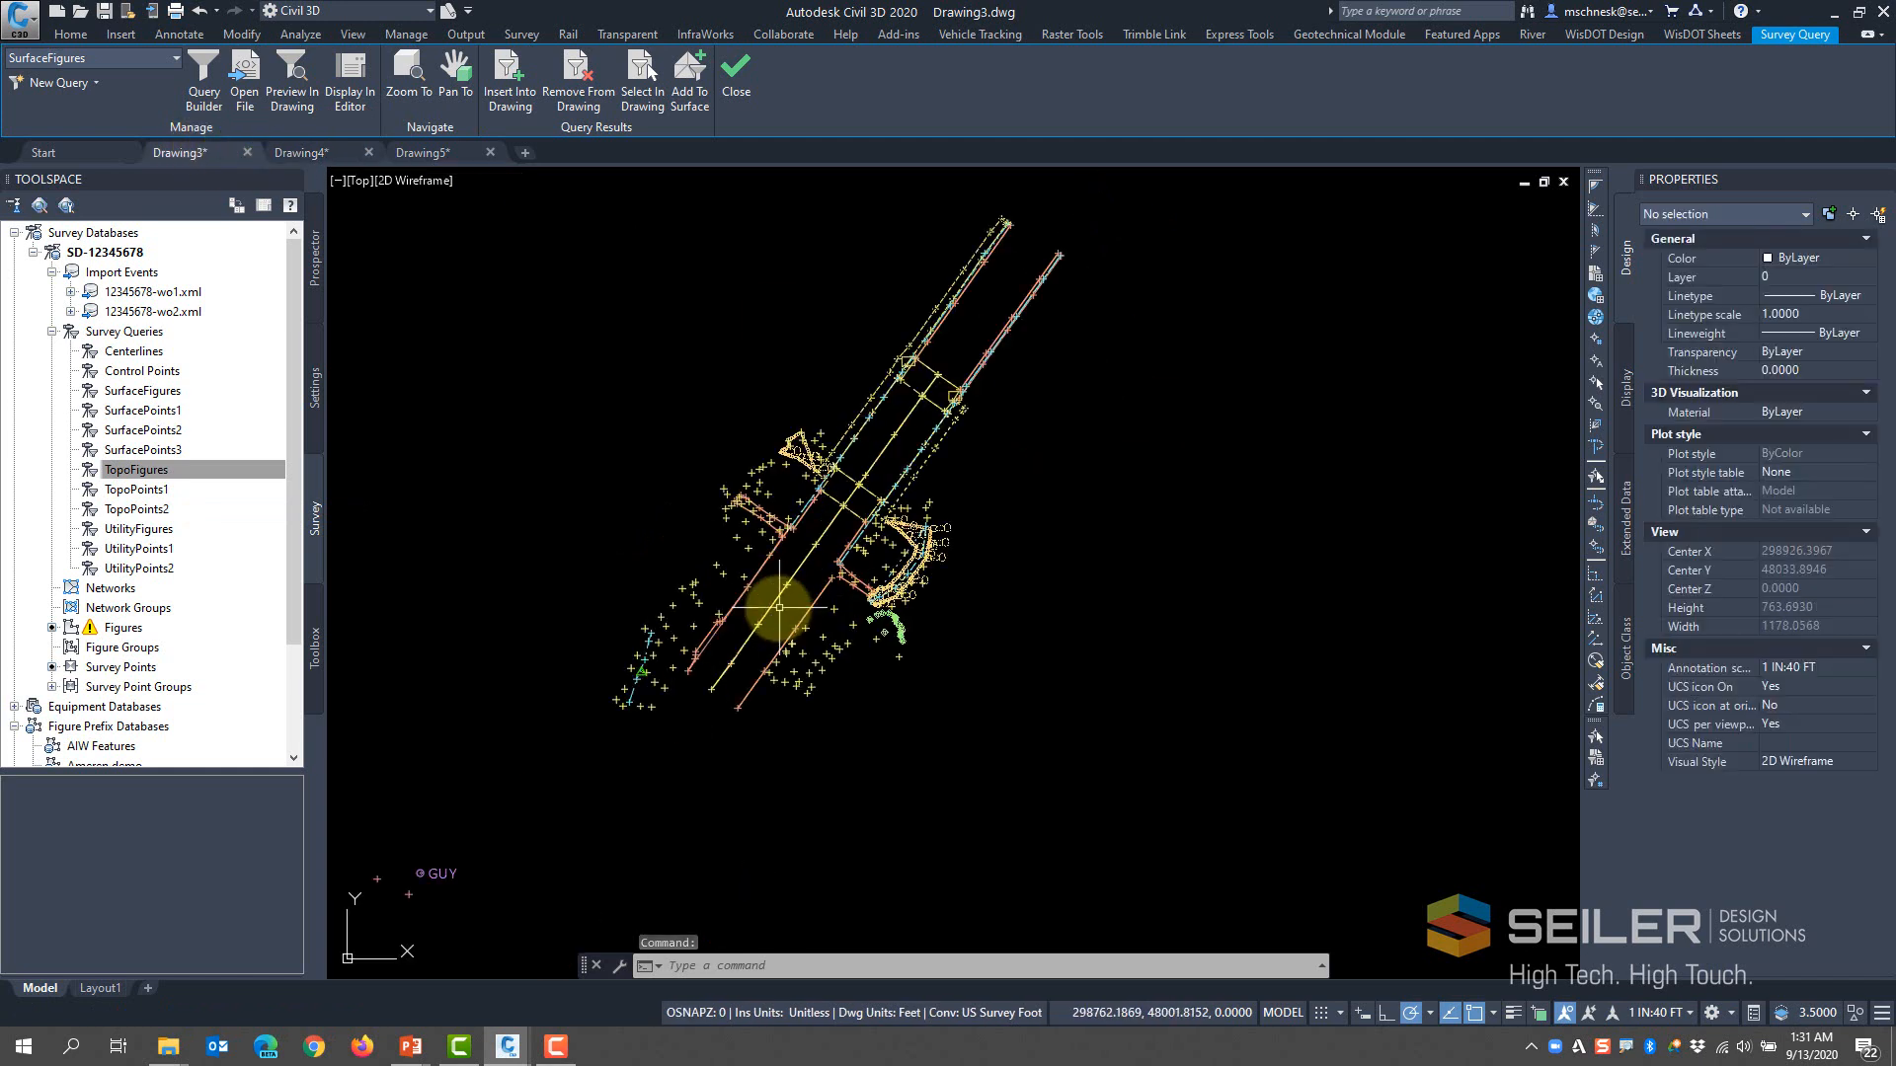
# Insert the results of the TopoPoints1 survey query into Drawing4 and try to insert those of TopoPoints2
pyautogui.click(288, 156)
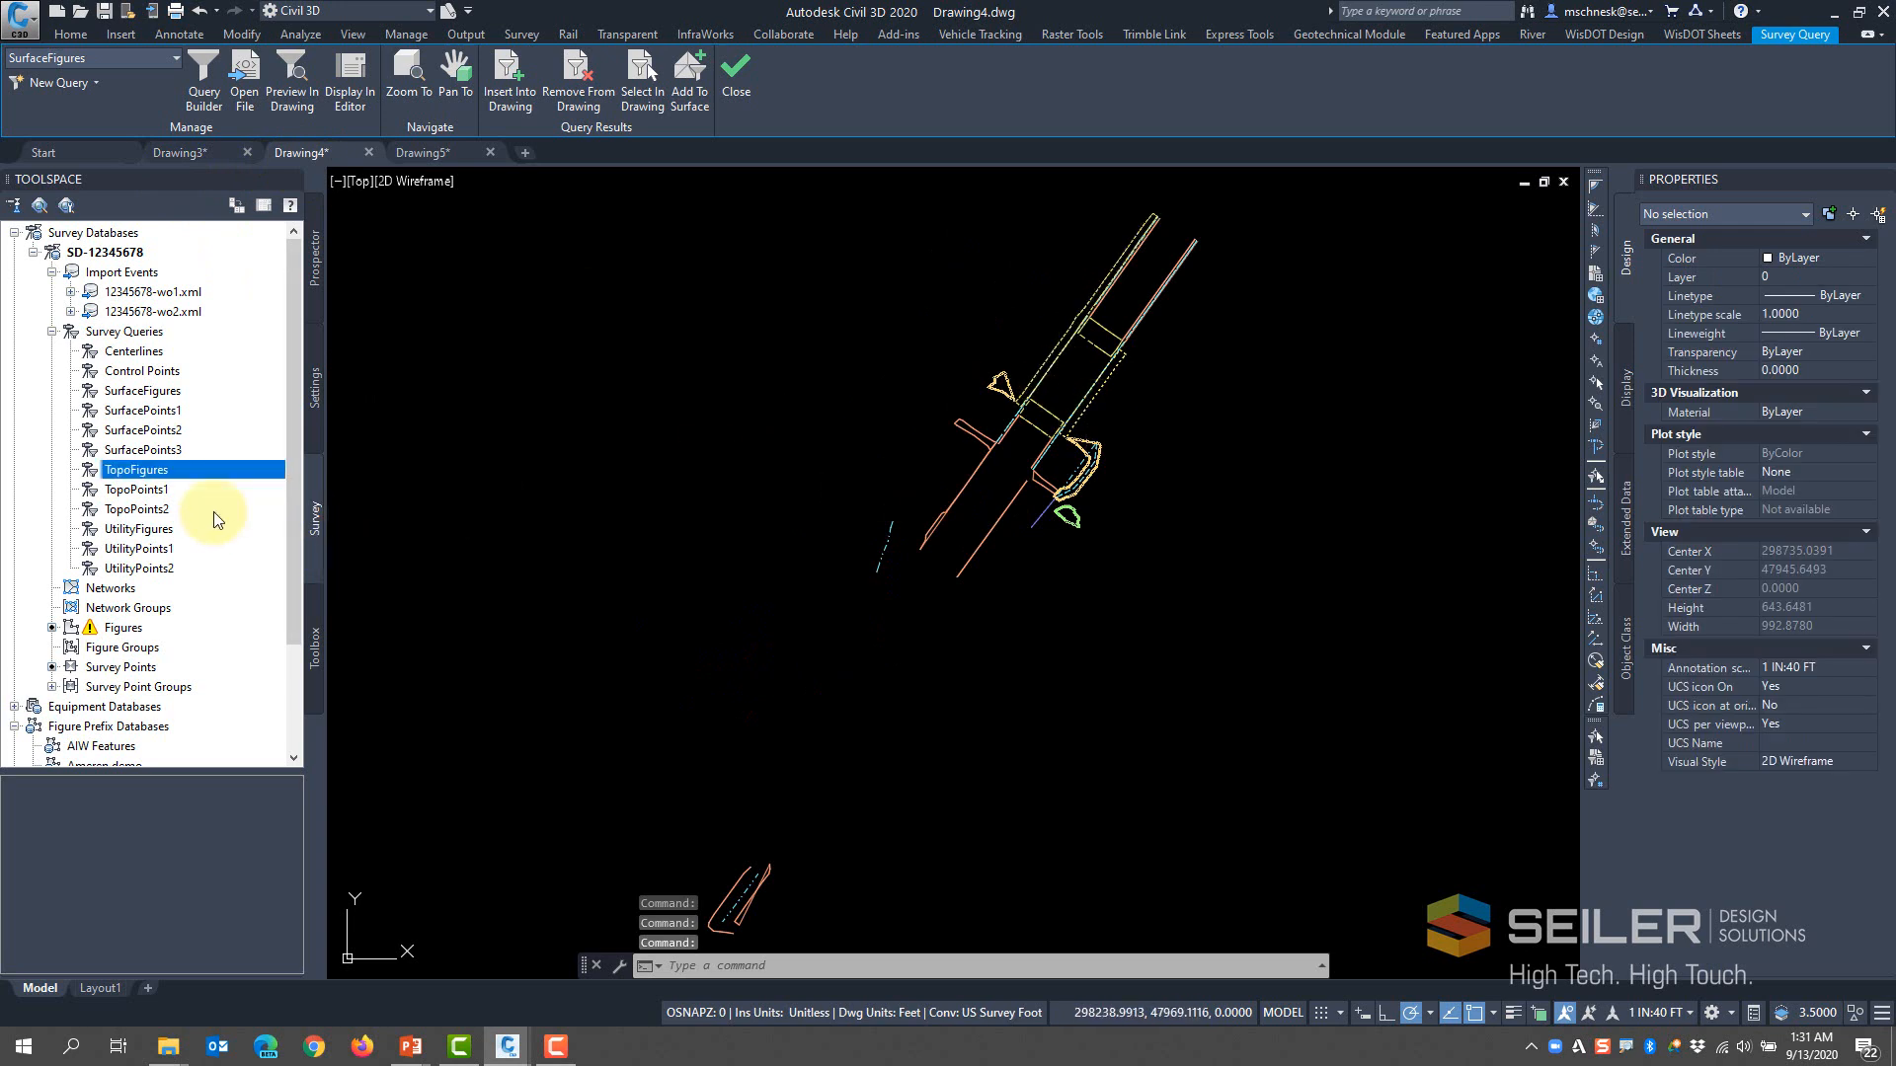
pyautogui.rightClick(138, 489)
pyautogui.click(255, 537)
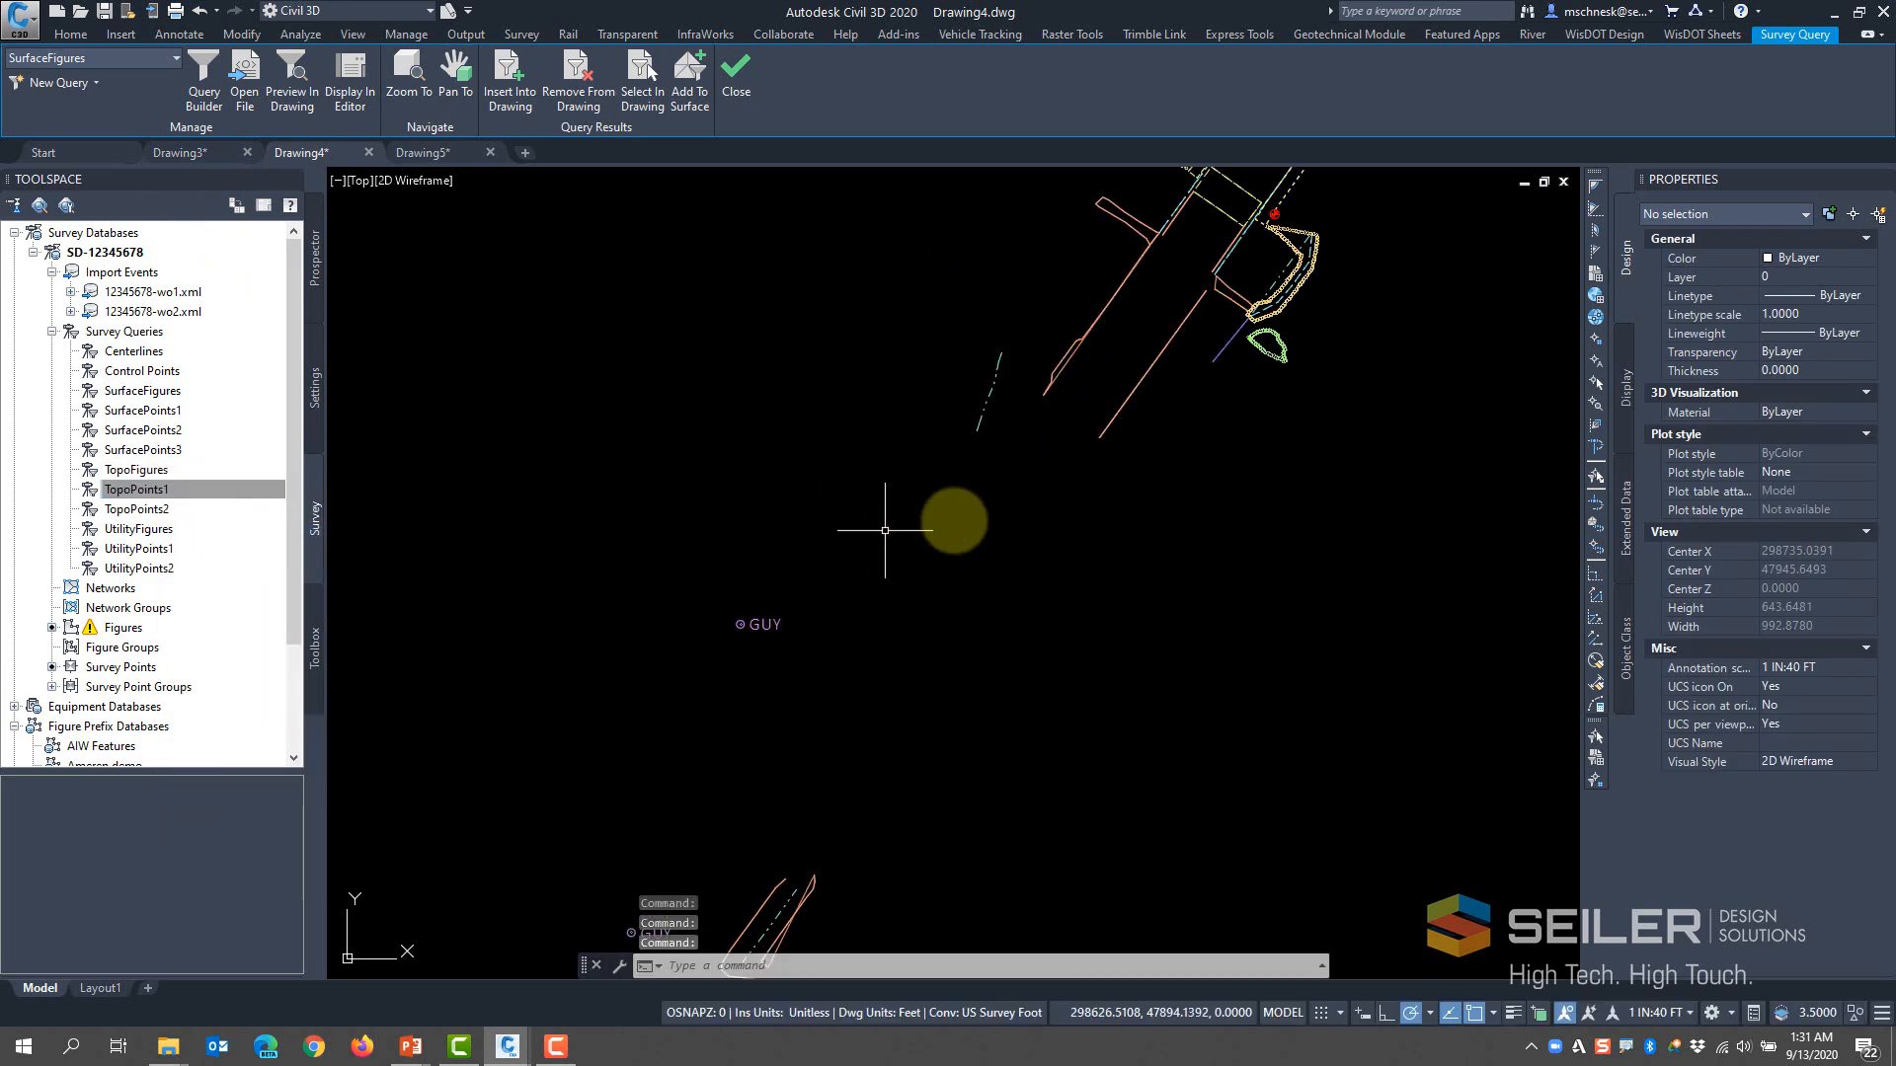
pyautogui.click(53, 511)
pyautogui.rightClick(125, 514)
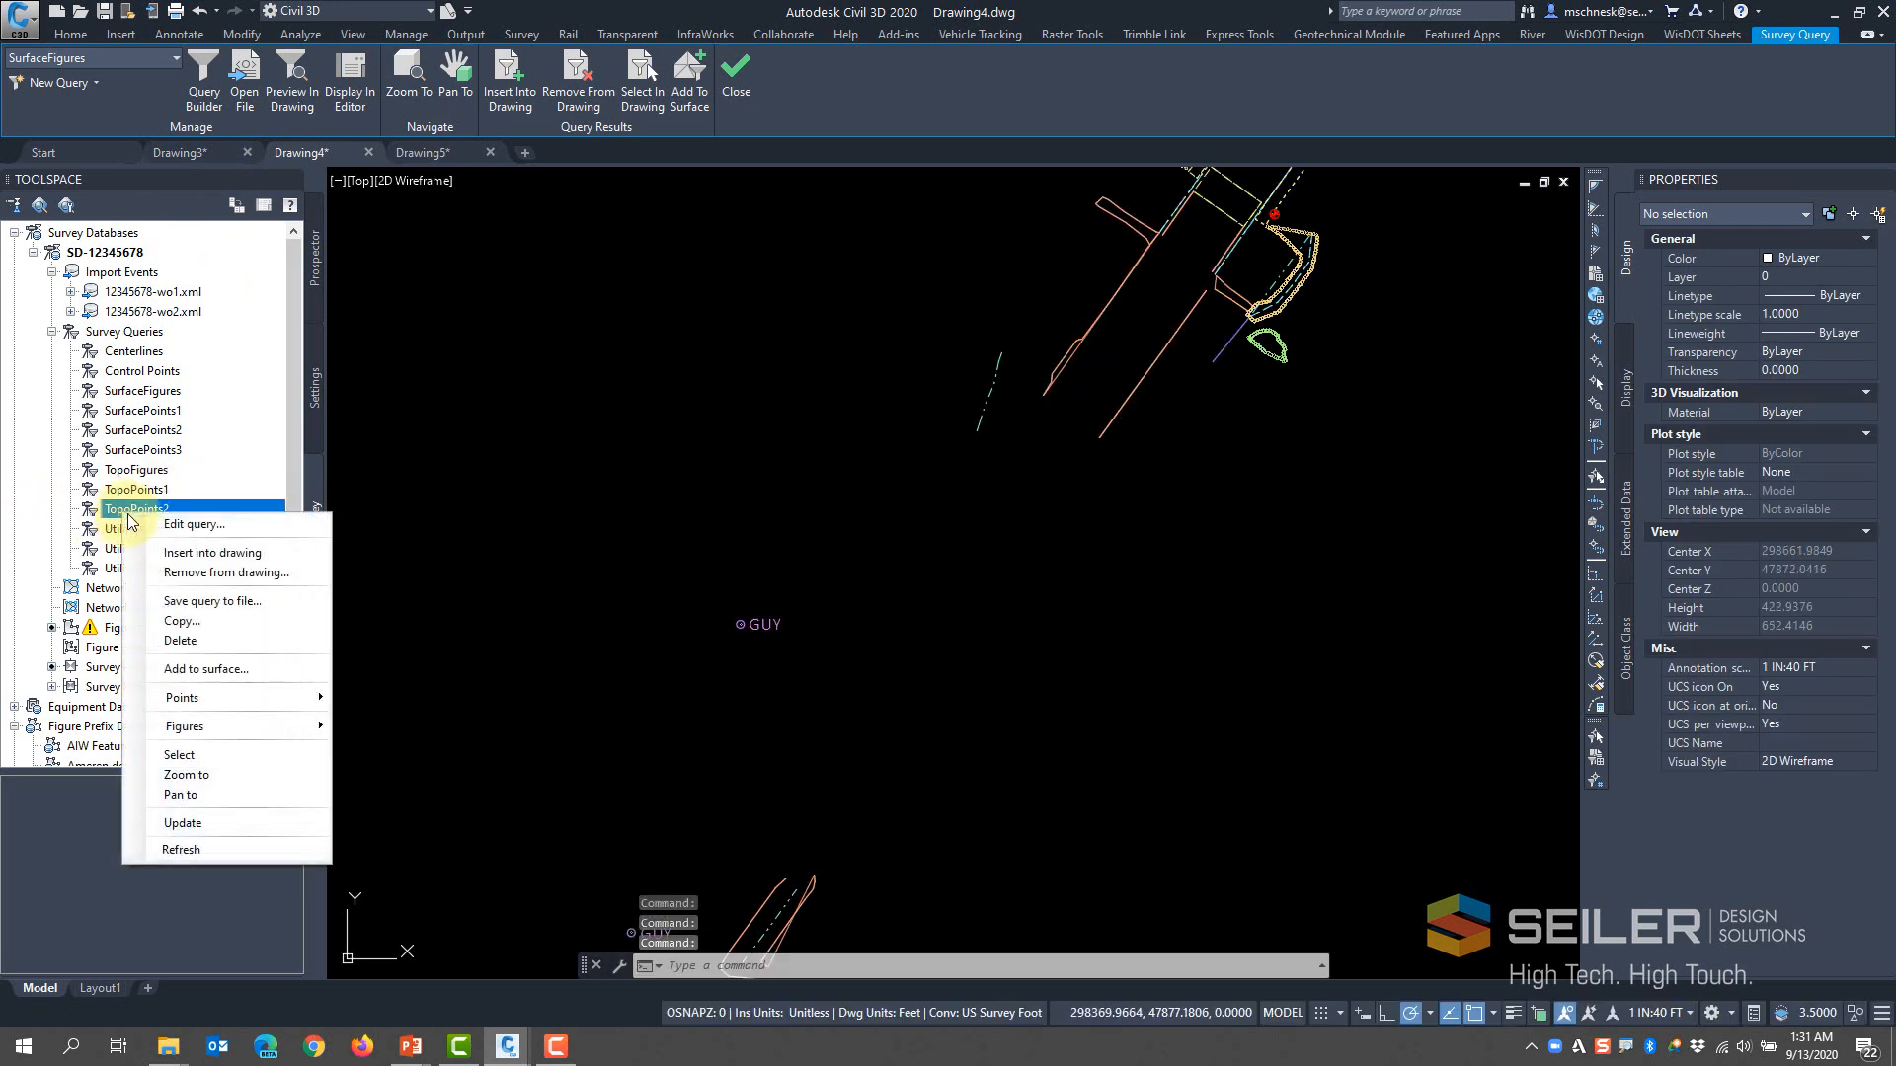
pyautogui.click(173, 543)
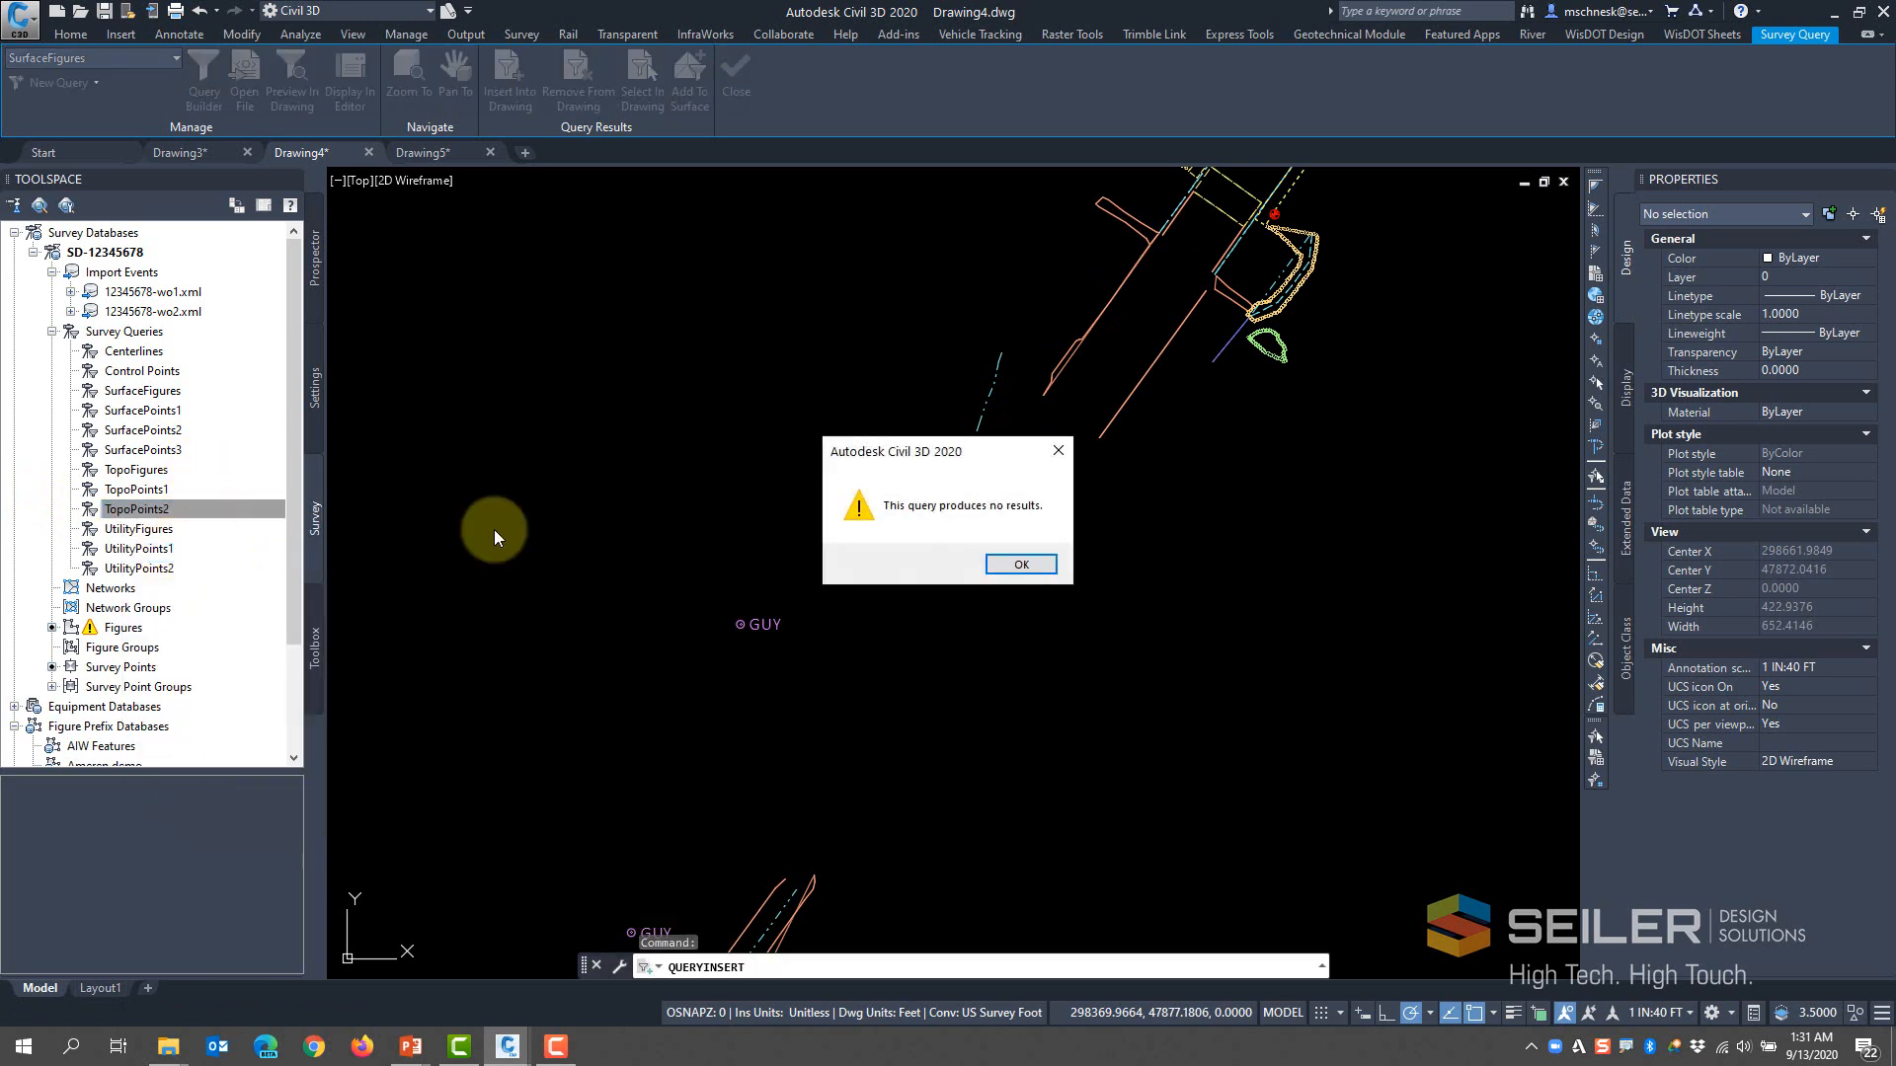
pyautogui.click(1010, 565)
# Examine the topographic figures and point symbols in Drawing4, including the GUY points and the riprap area beside the bridge
pyautogui.scroll(-2, 753, 550)
pyautogui.moveTo(749, 593); pyautogui.dragTo(715, 701, button='middle')
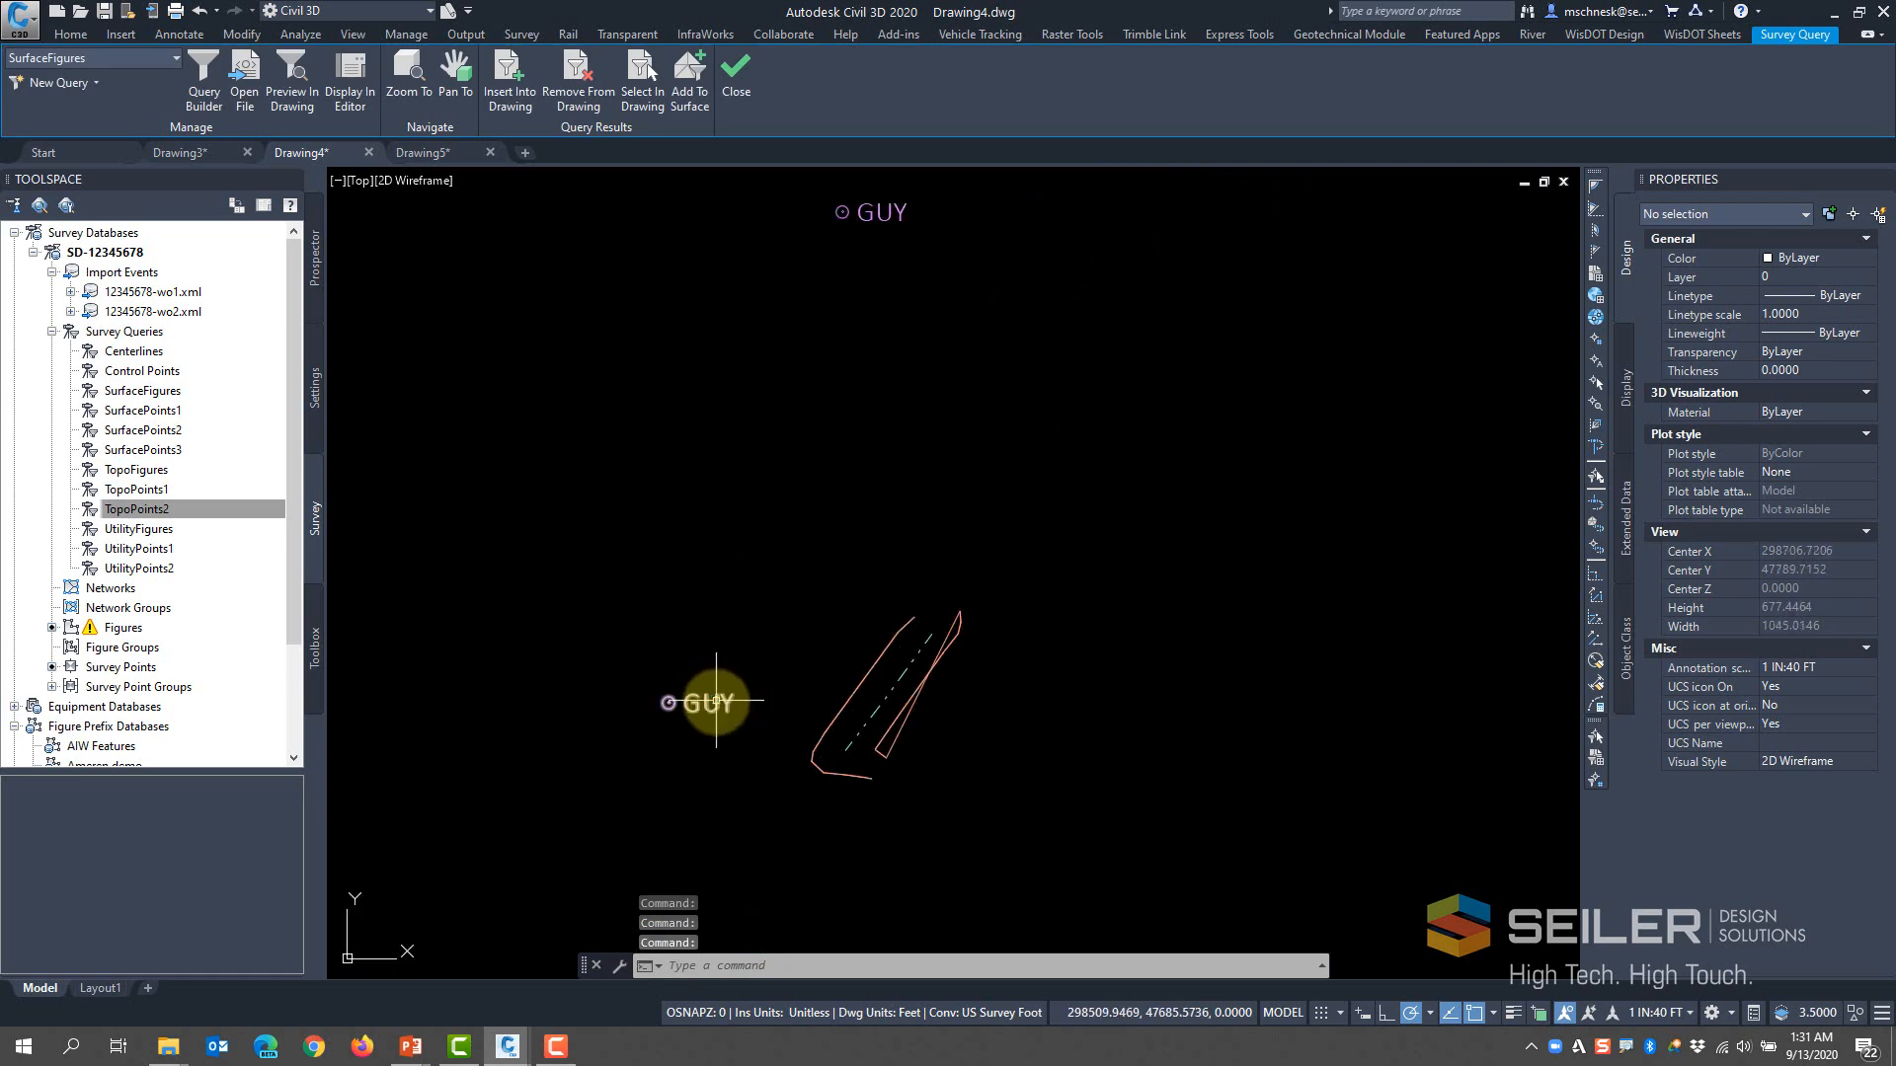
pyautogui.scroll(-4, 666, 715)
pyautogui.scroll(4, 938, 474)
pyautogui.scroll(3, 959, 288)
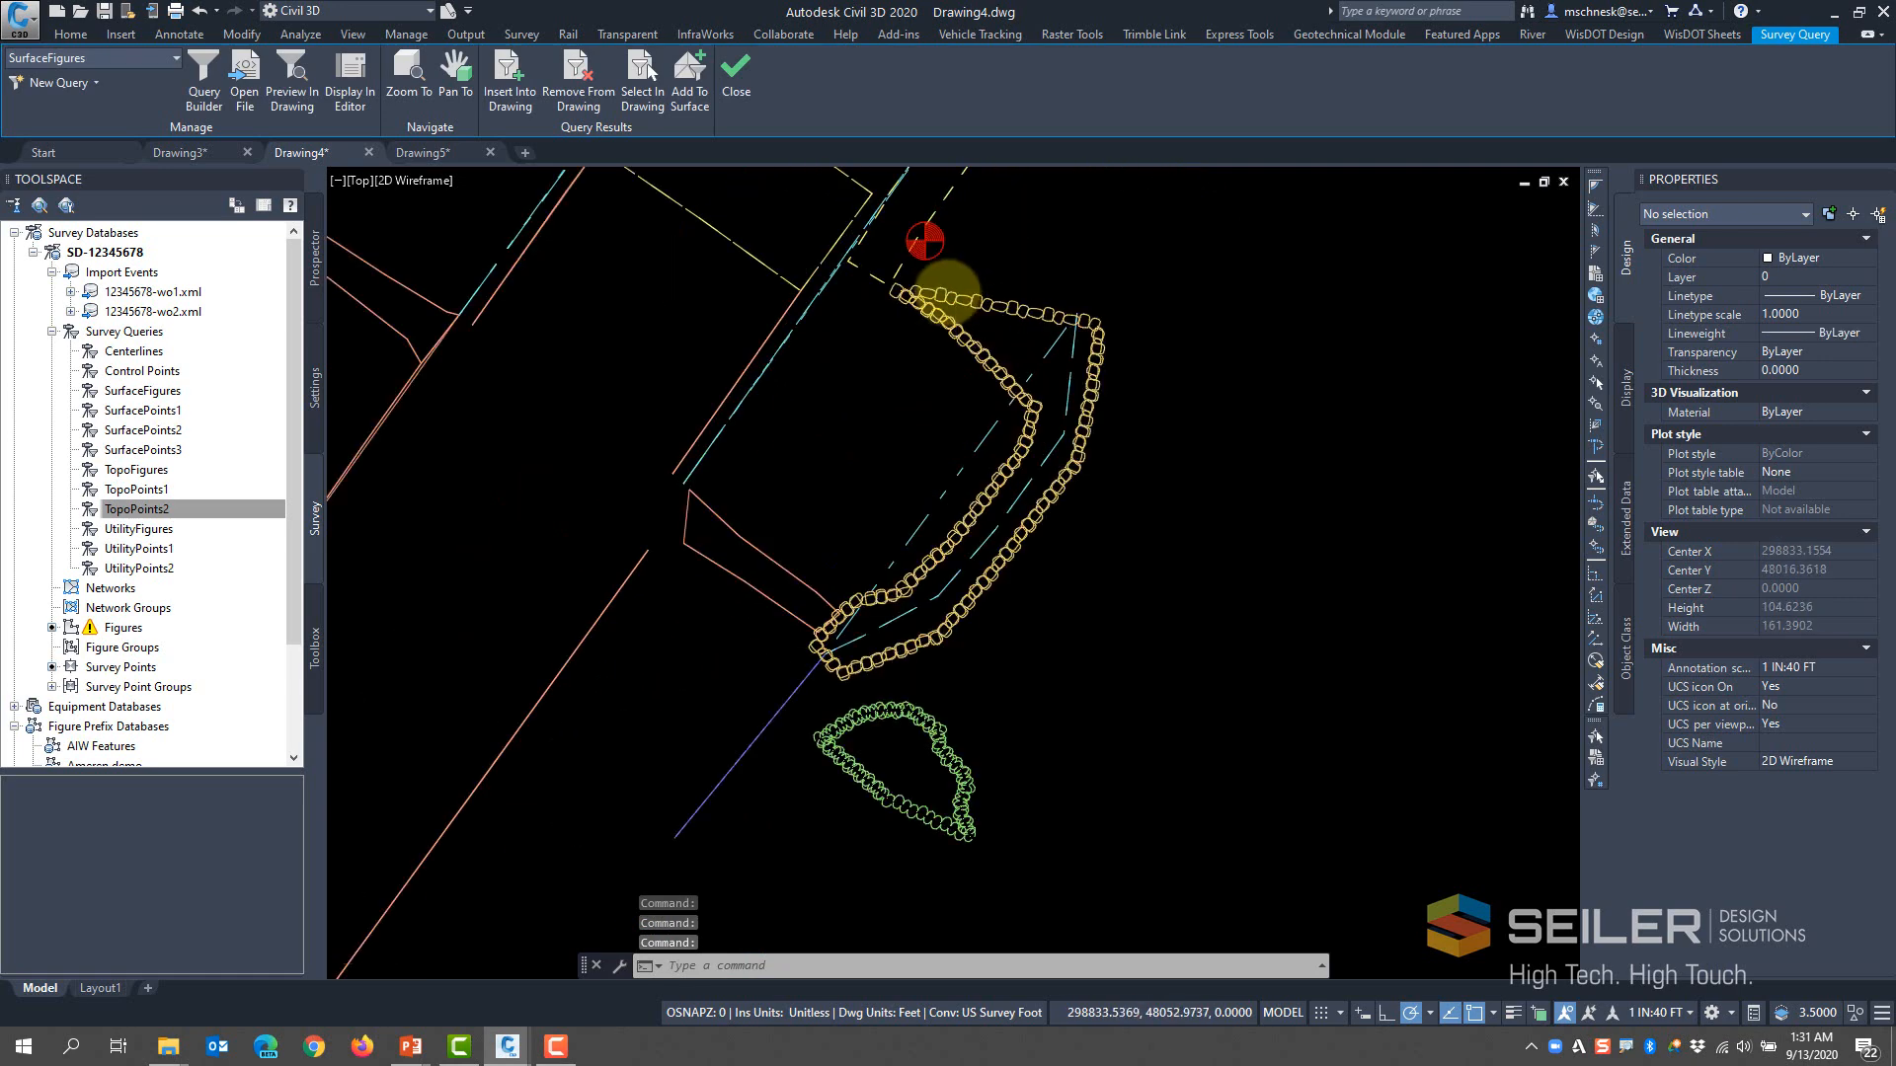
pyautogui.scroll(2, 948, 291)
pyautogui.scroll(-8, 817, 550)
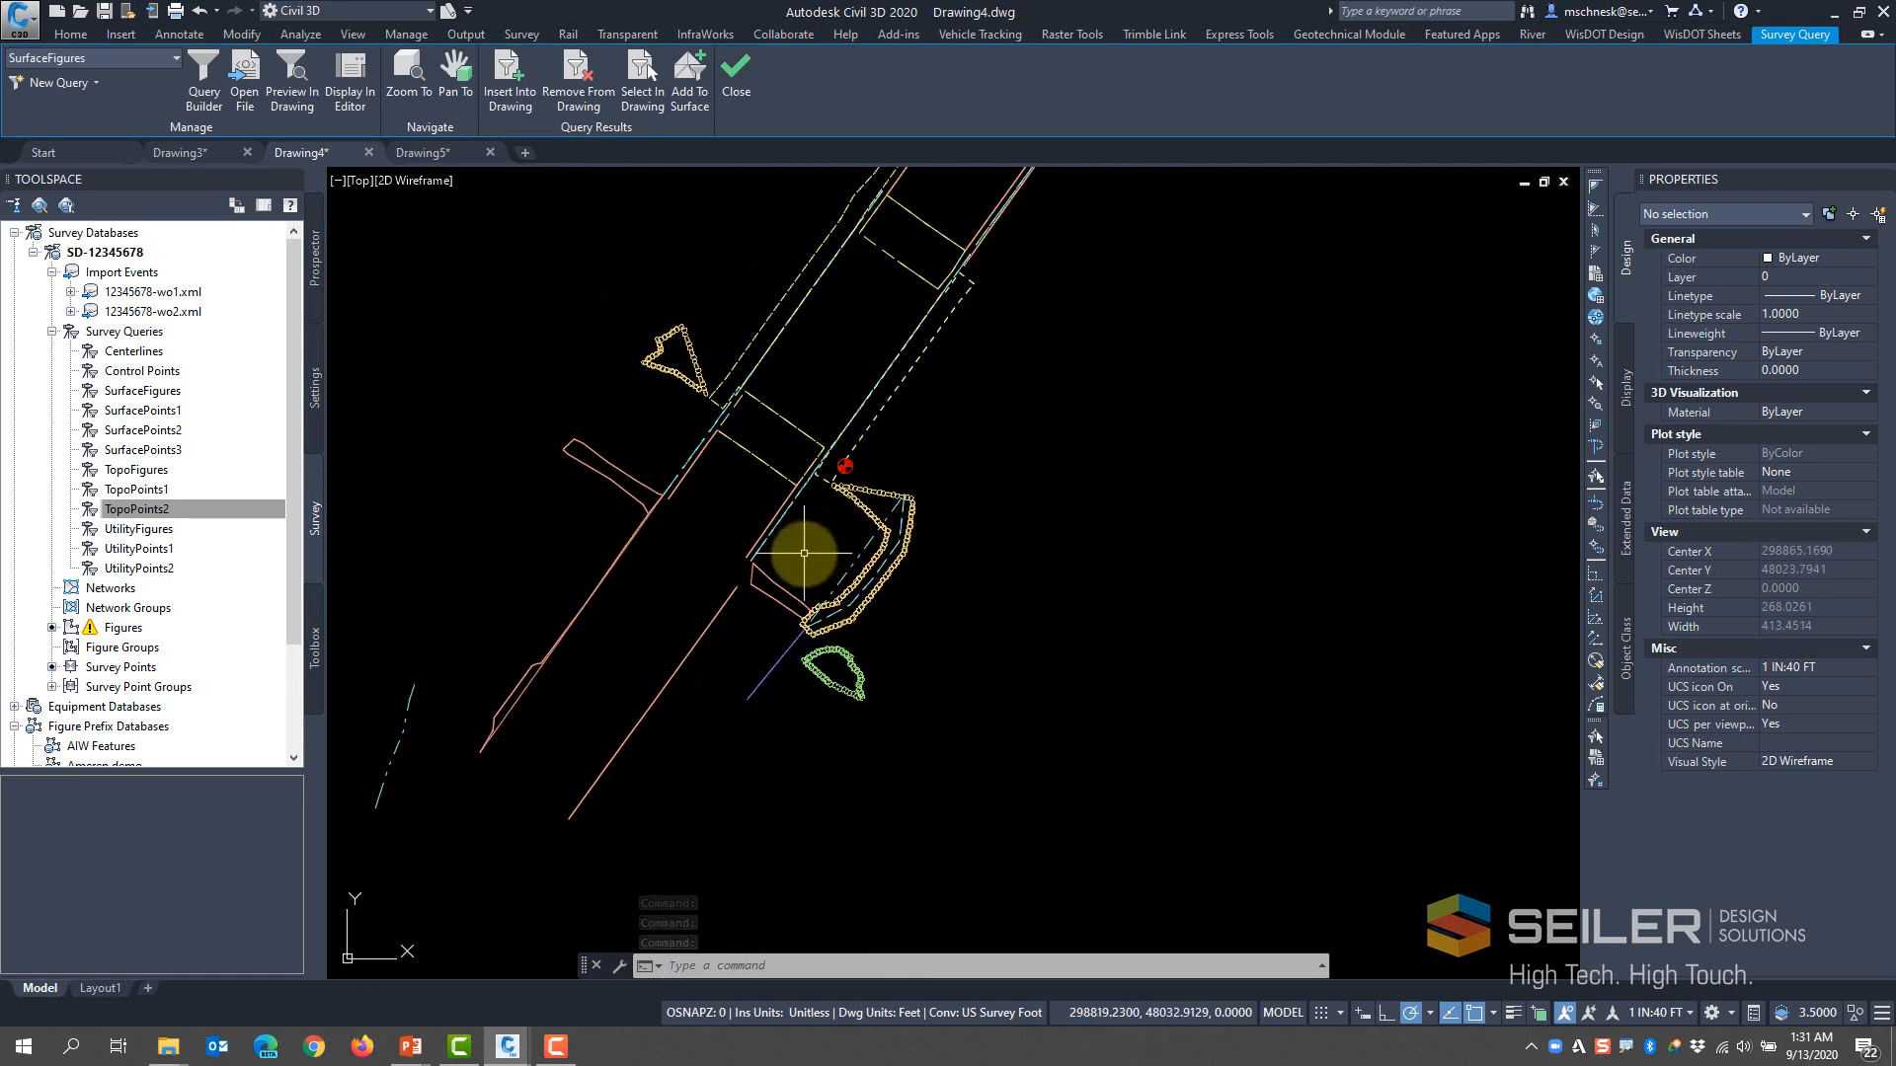
pyautogui.scroll(-2, 747, 546)
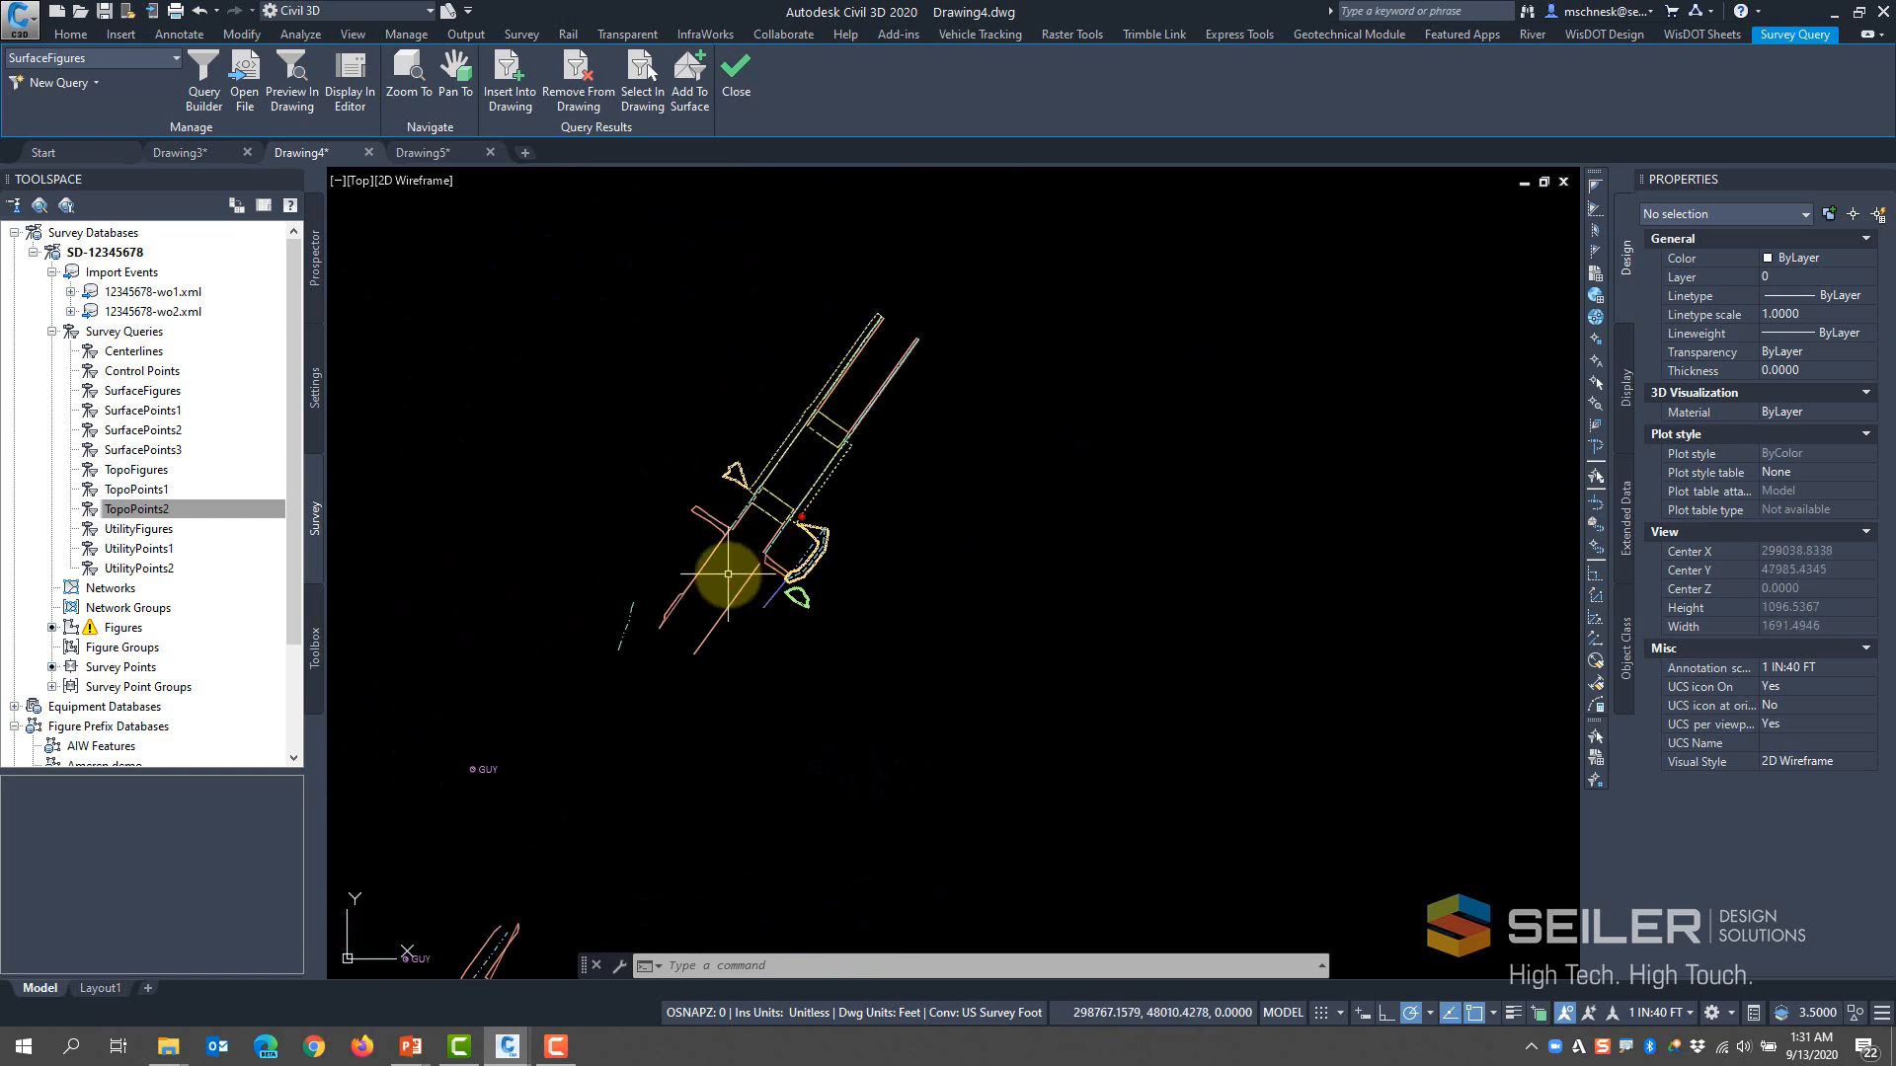
pyautogui.moveTo(767, 550)
pyautogui.mouseDown(button='middle')
pyautogui.moveTo(812, 545)
pyautogui.moveTo(913, 419)
pyautogui.mouseUp(button='middle')
# Insert the results of the UtilityFigures survey query into Drawing5
pyautogui.click(425, 155)
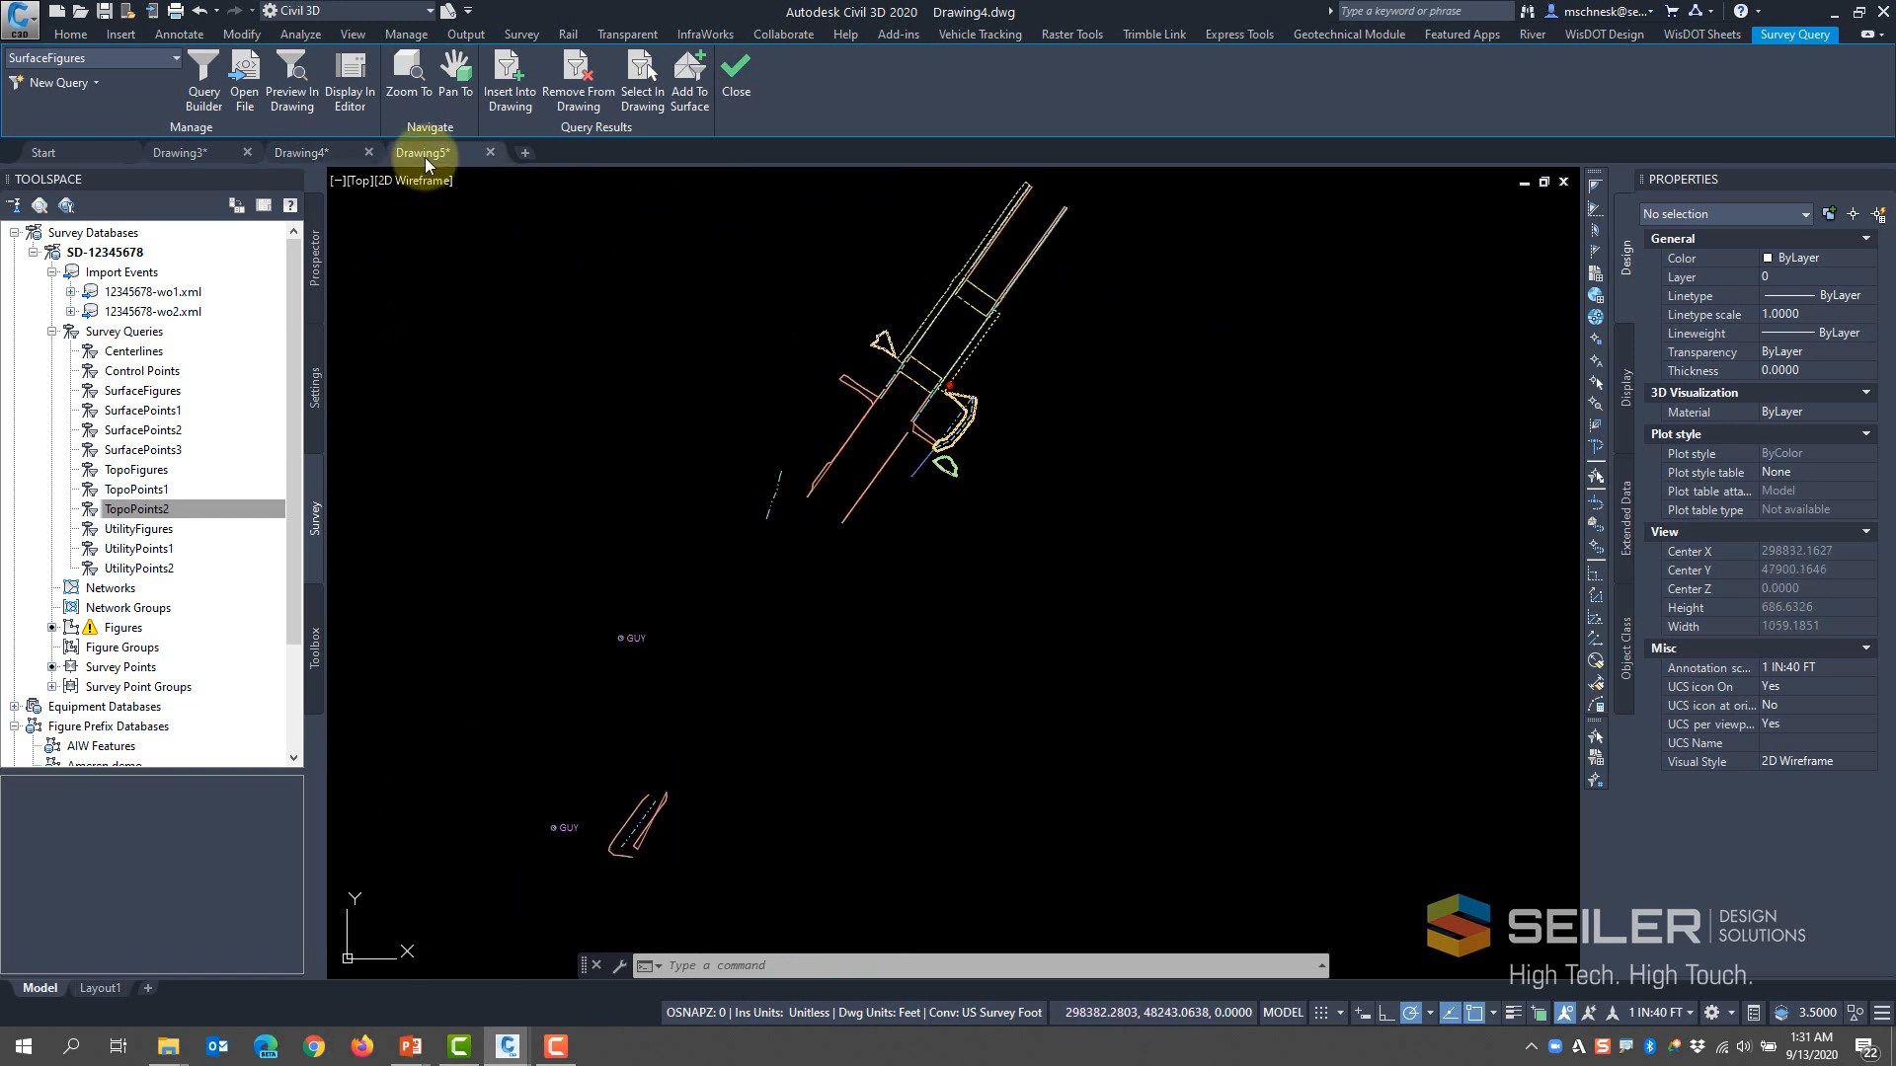
pyautogui.click(164, 511)
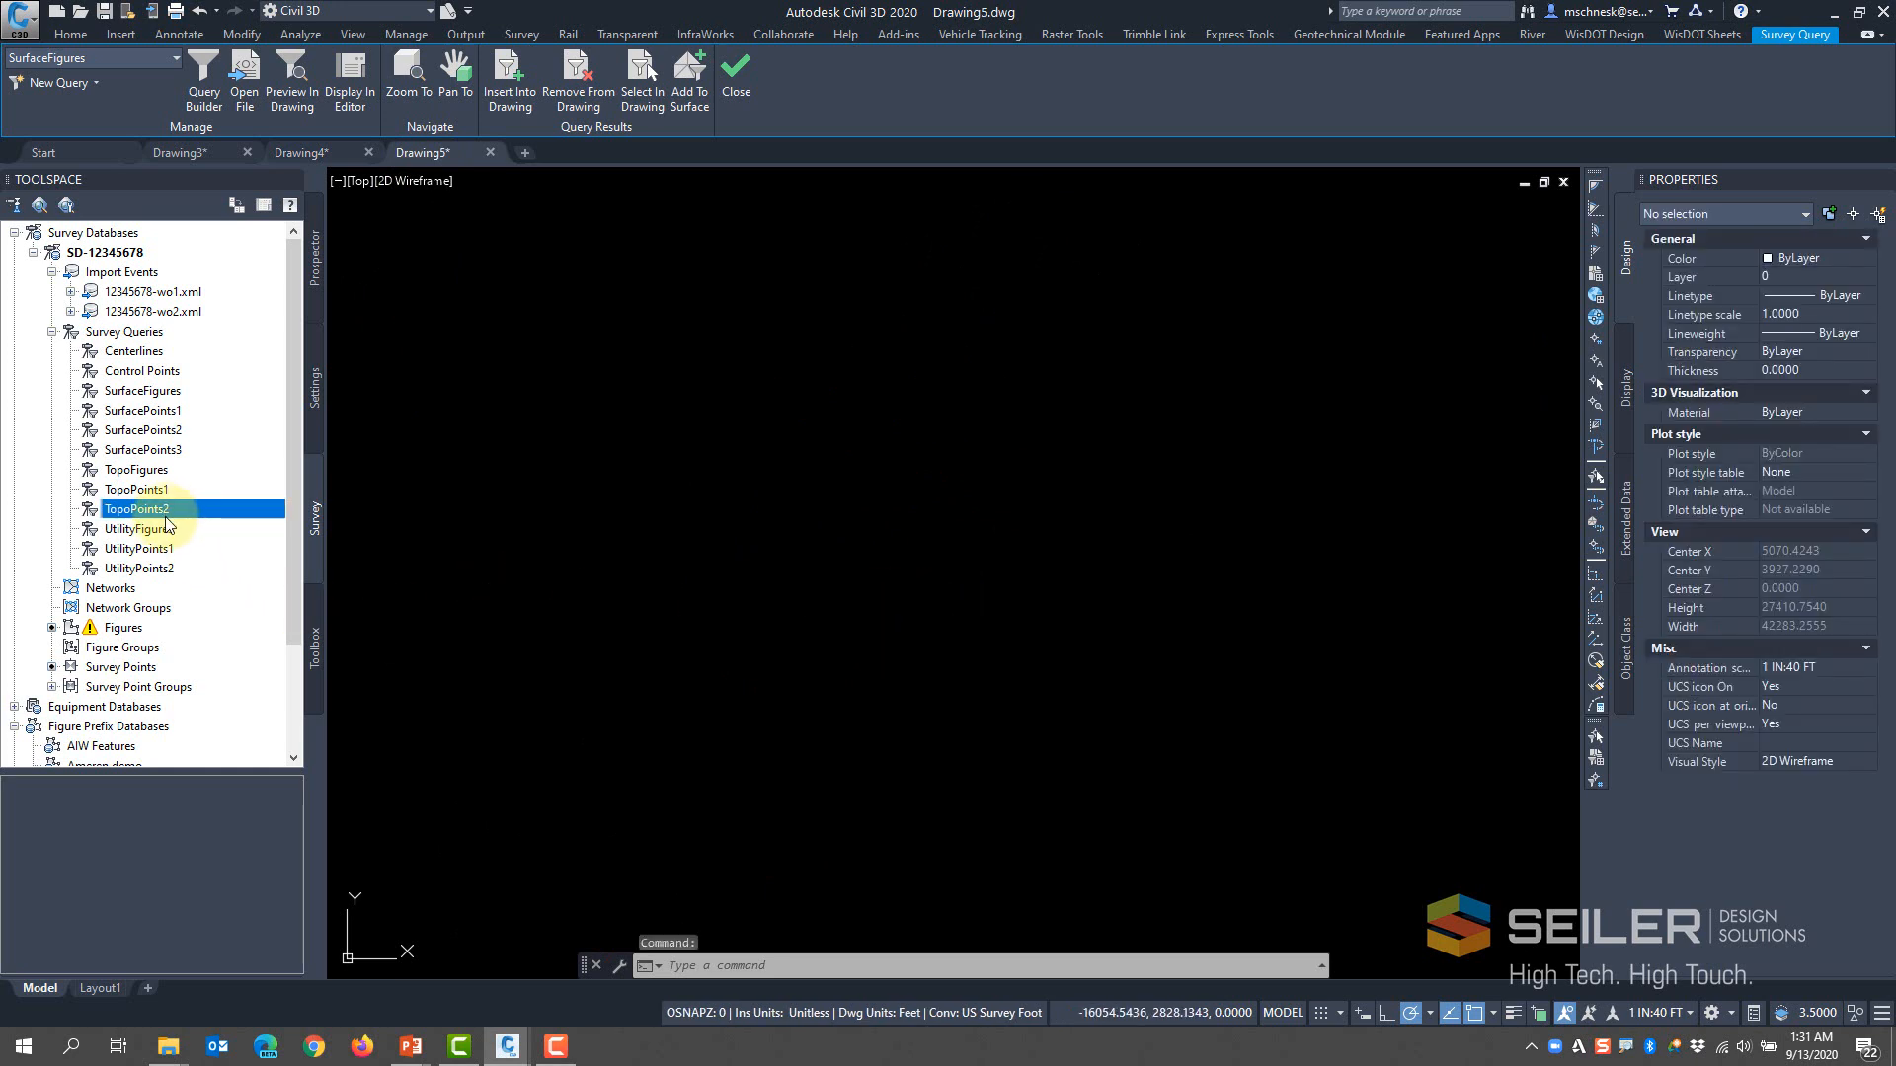
pyautogui.rightClick(164, 533)
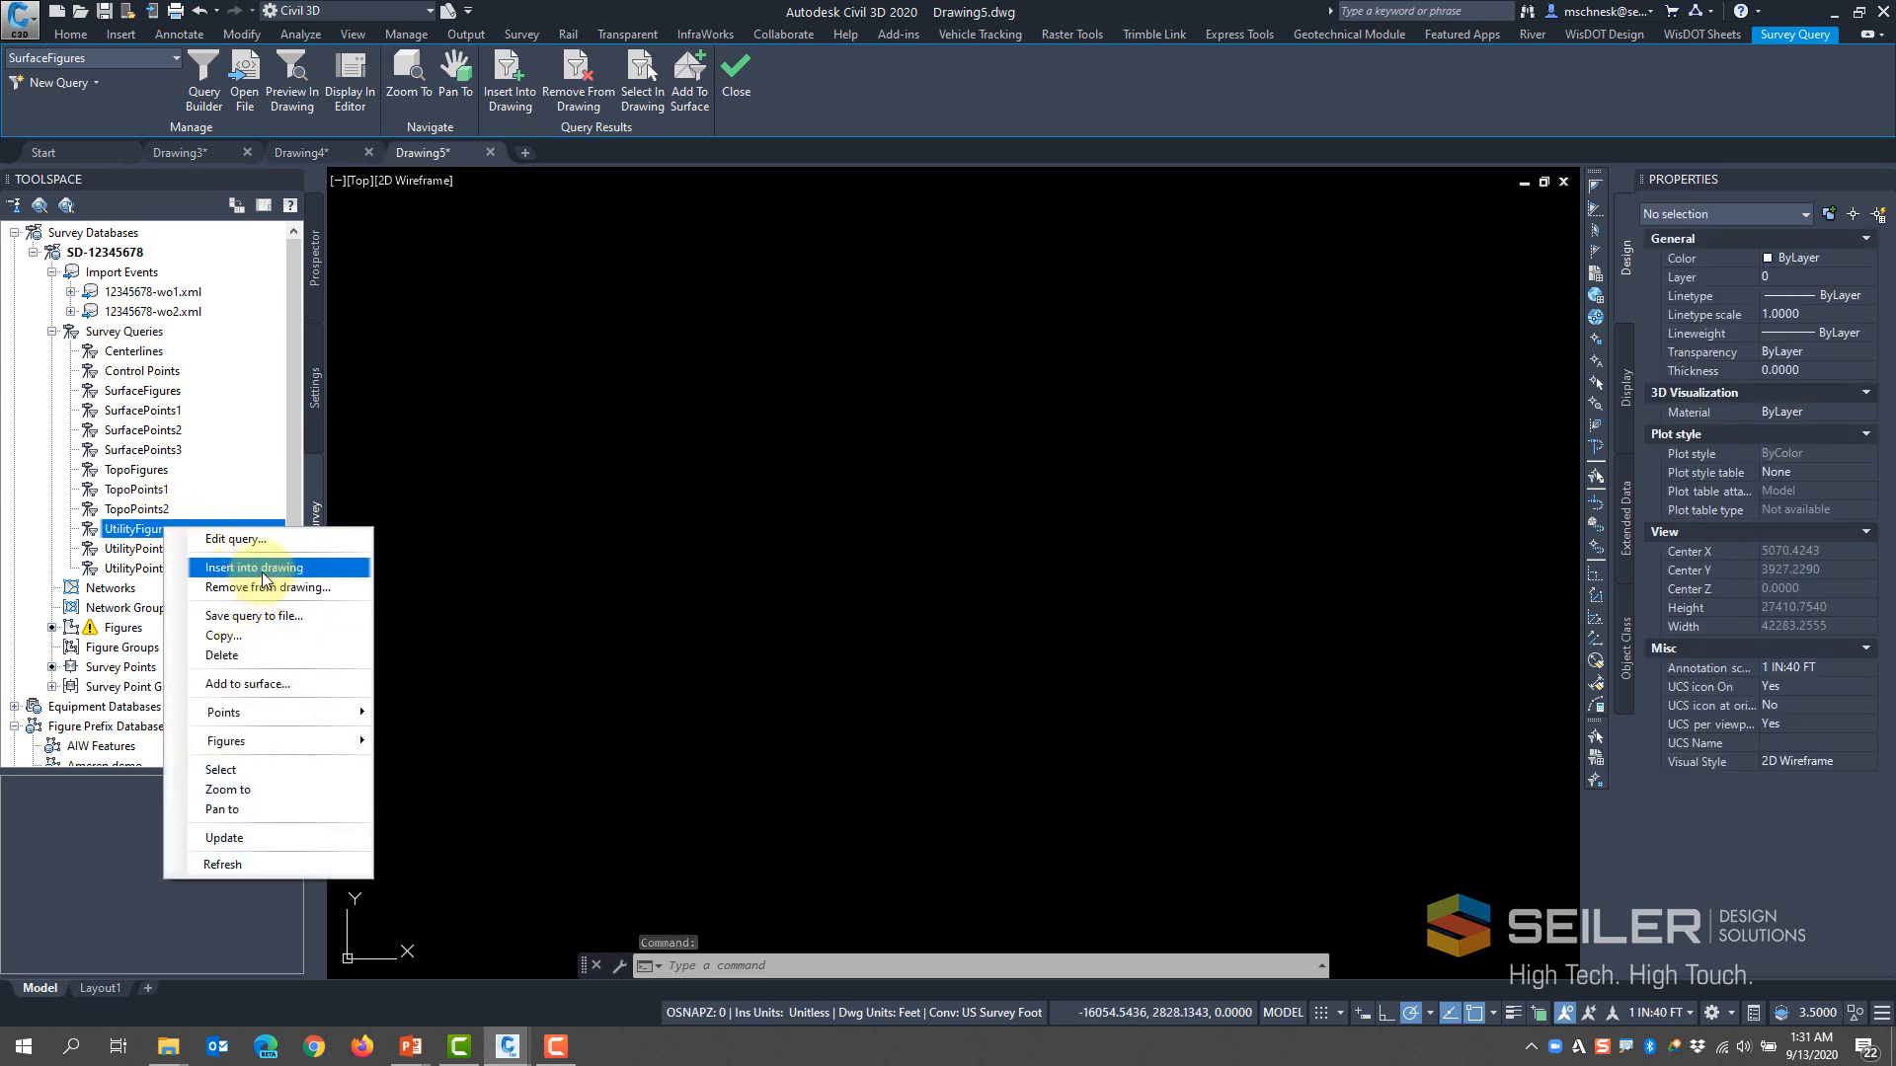
pyautogui.click(252, 562)
# Insert the results of the UtilityPoints1 and UtilityPoints2 survey queries into Drawing5
pyautogui.rightClick(161, 550)
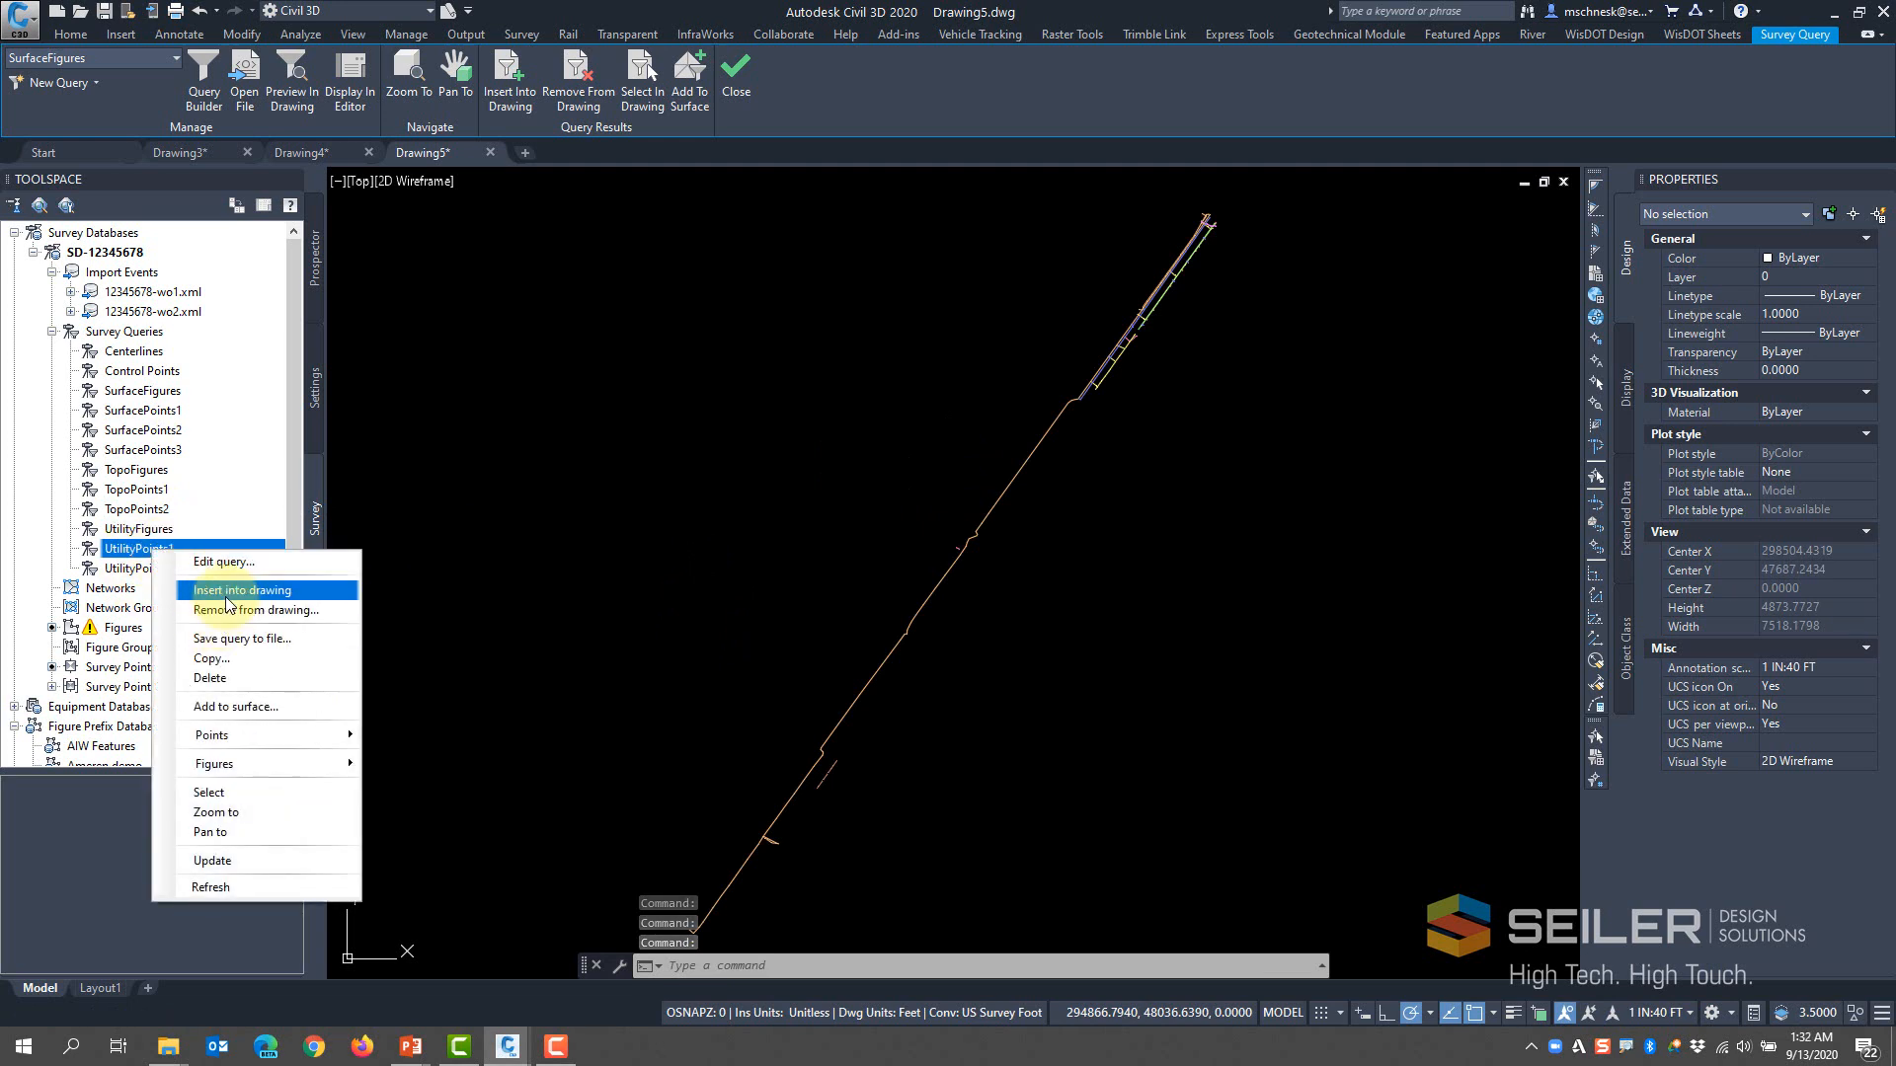
pyautogui.click(228, 591)
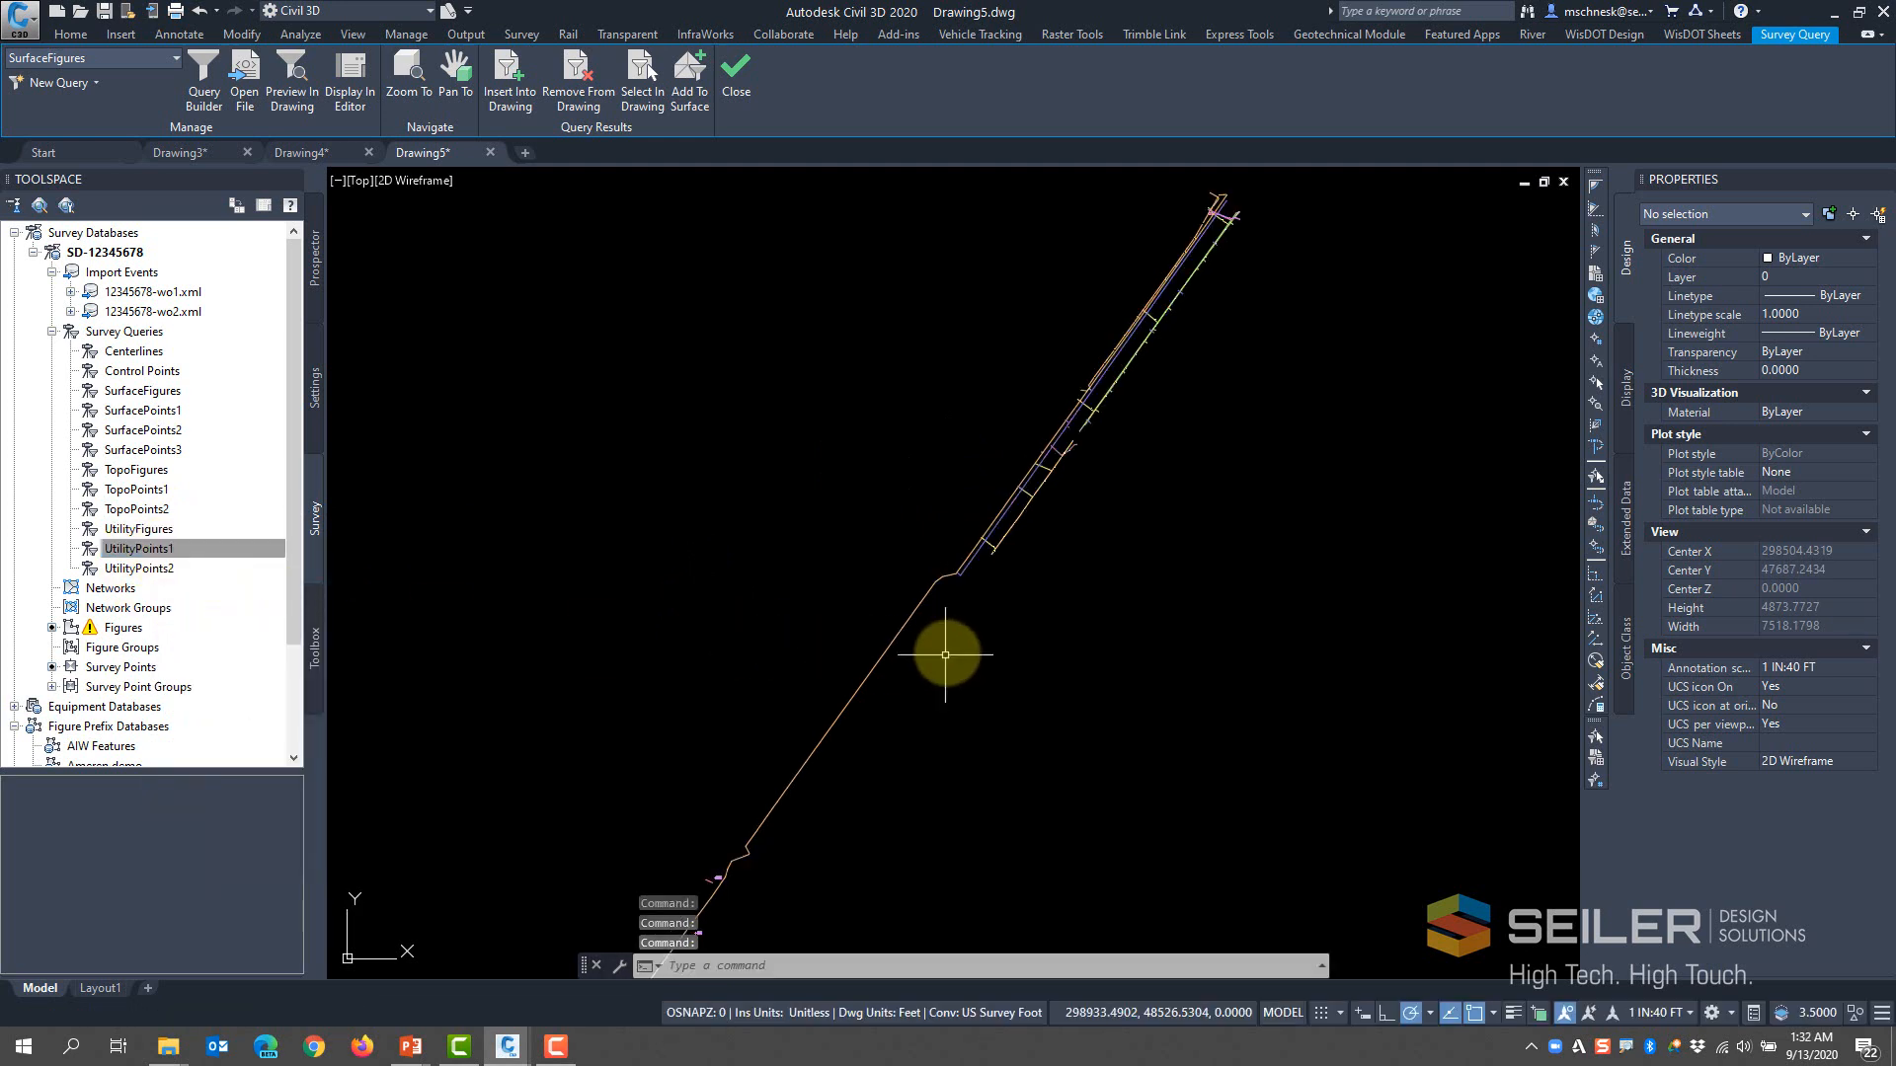
pyautogui.rightClick(165, 569)
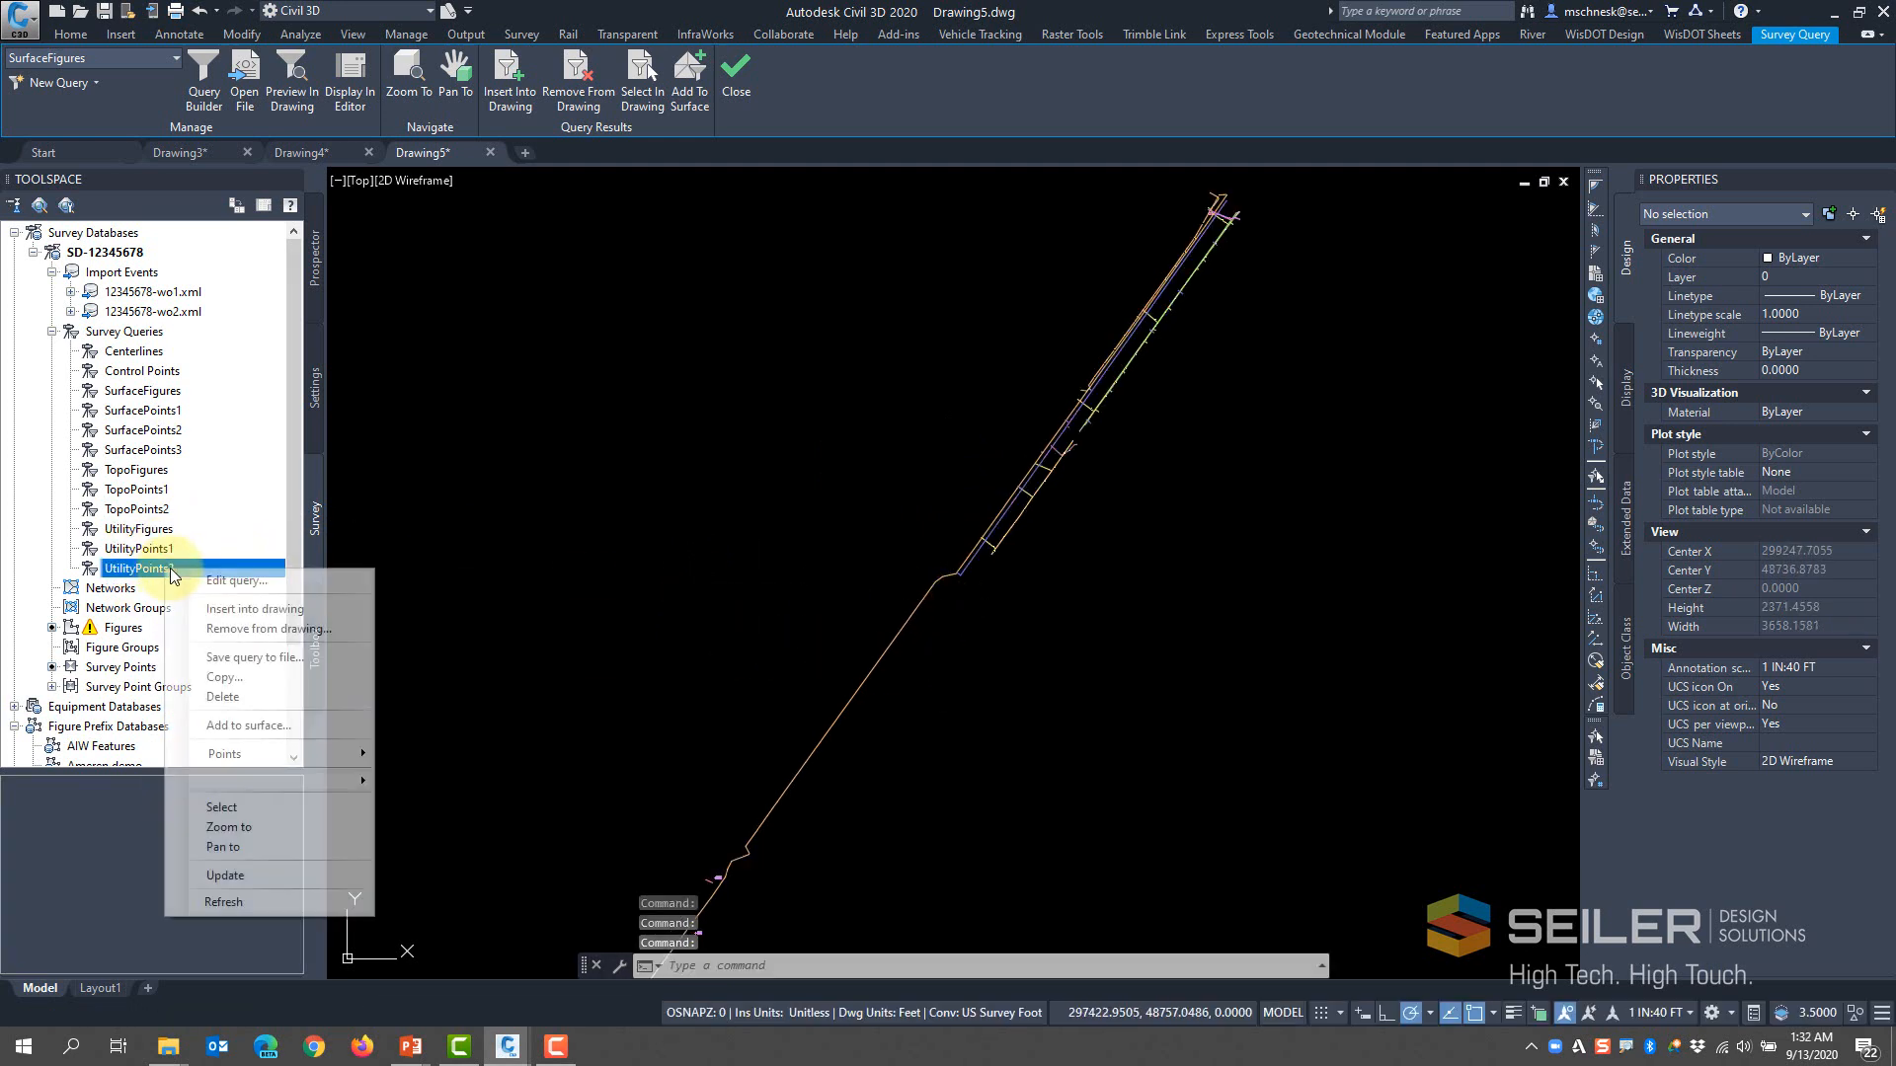
pyautogui.click(279, 619)
# Examine the utility lines and point symbols along the whole corridor in Drawing5 and compare them with the other query drawings
pyautogui.scroll(5, 834, 787)
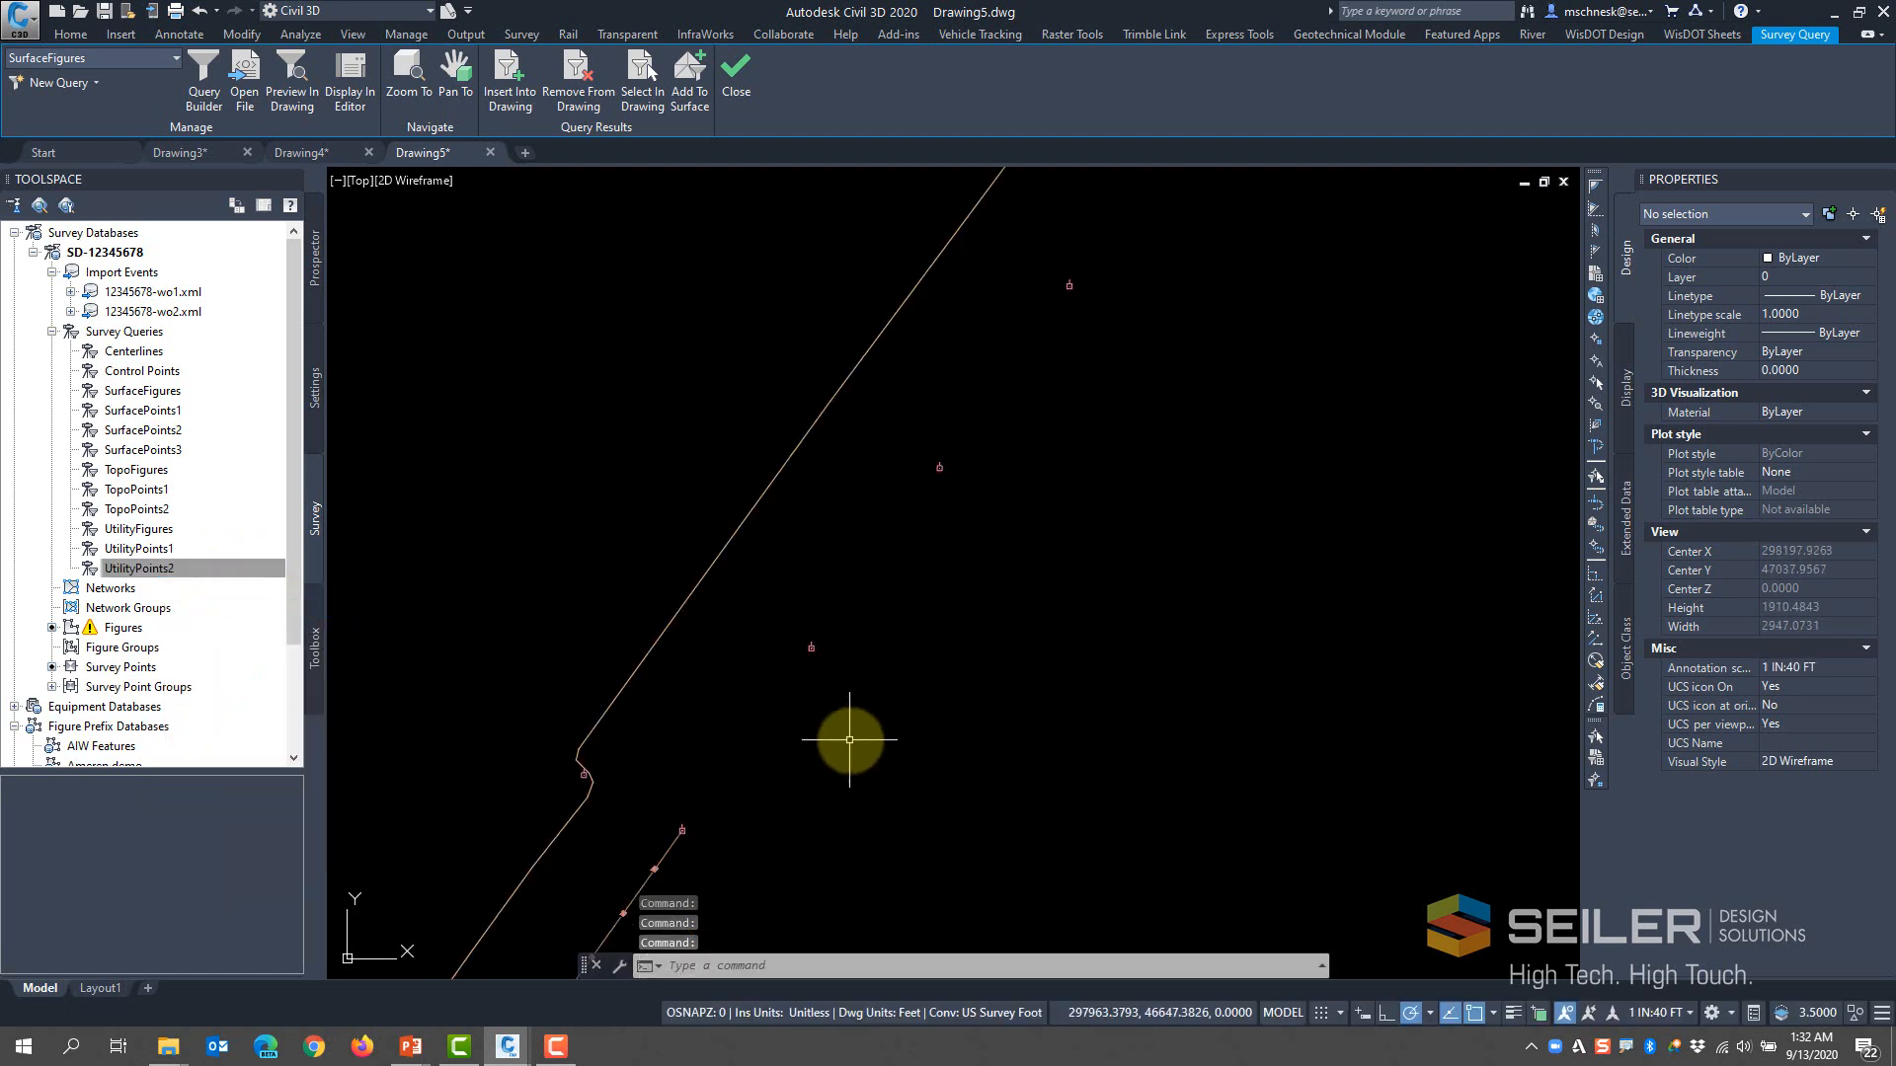
pyautogui.scroll(-4, 731, 710)
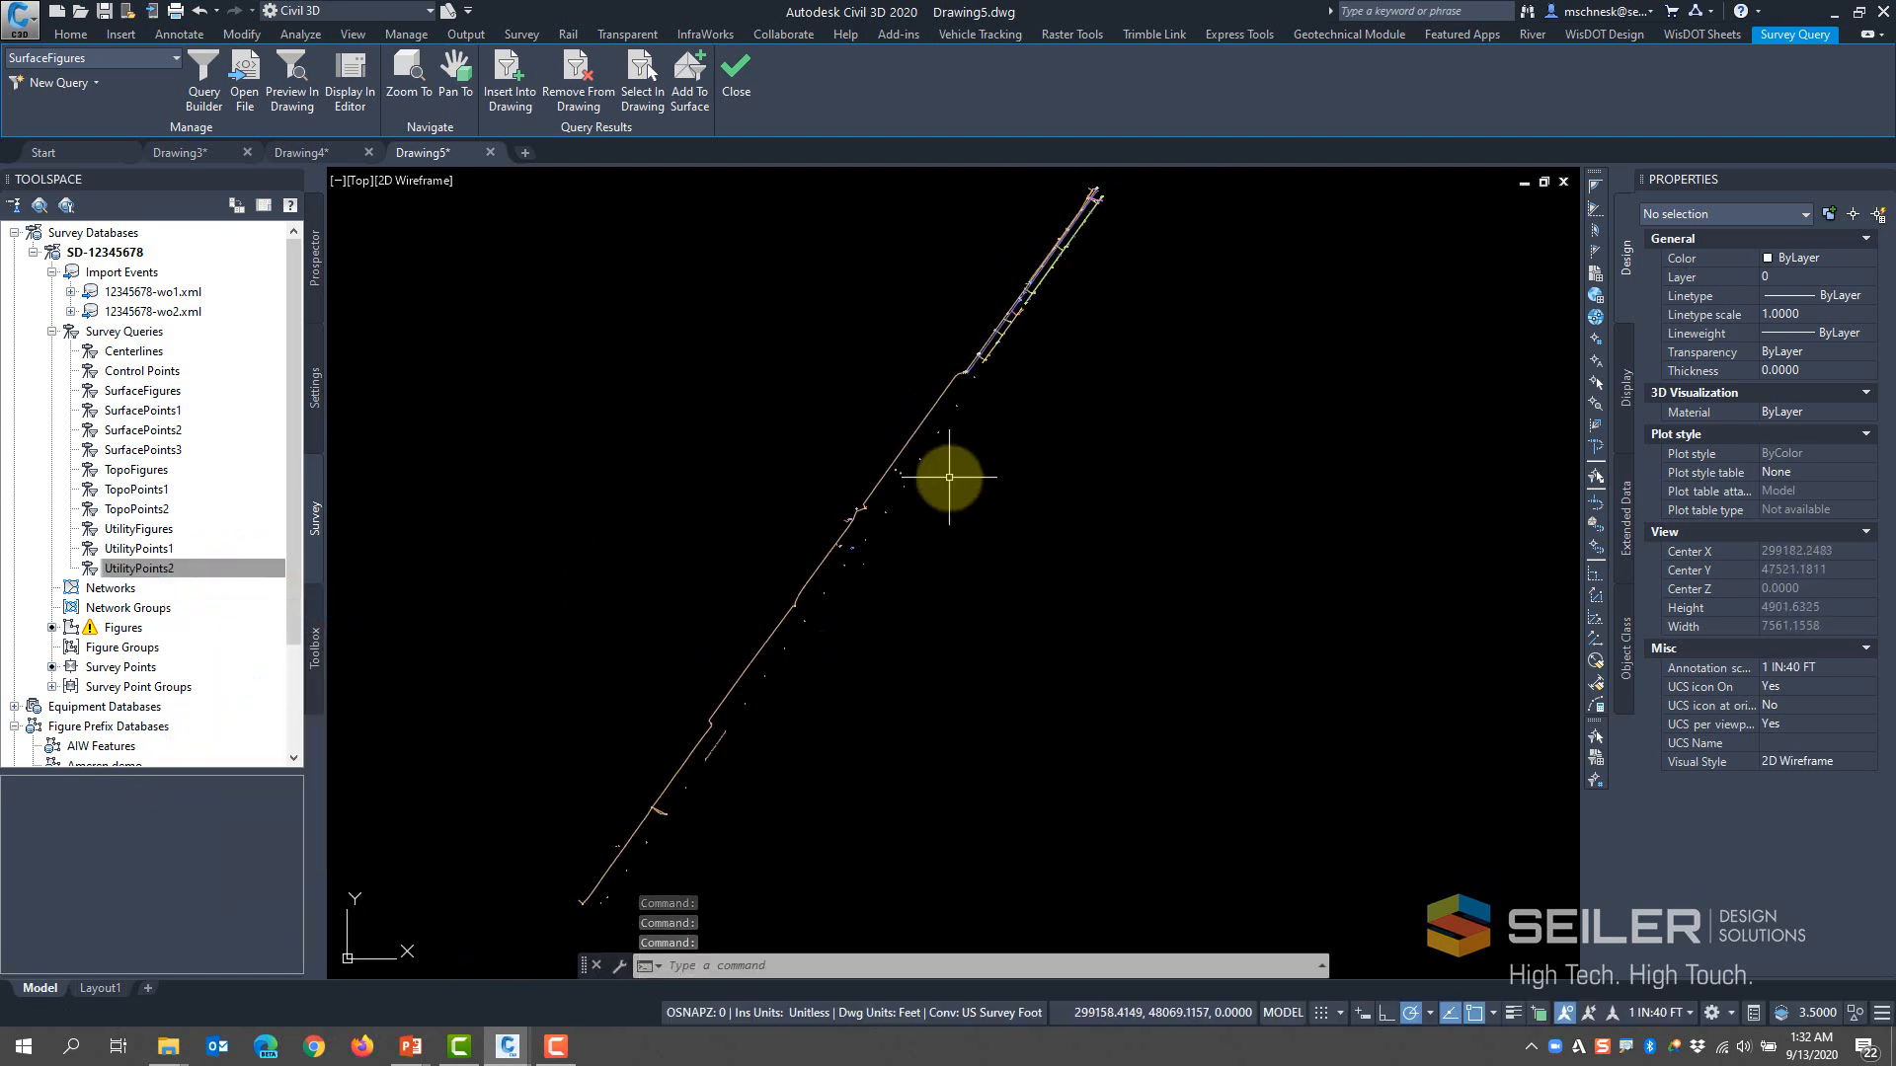
pyautogui.scroll(10, 880, 553)
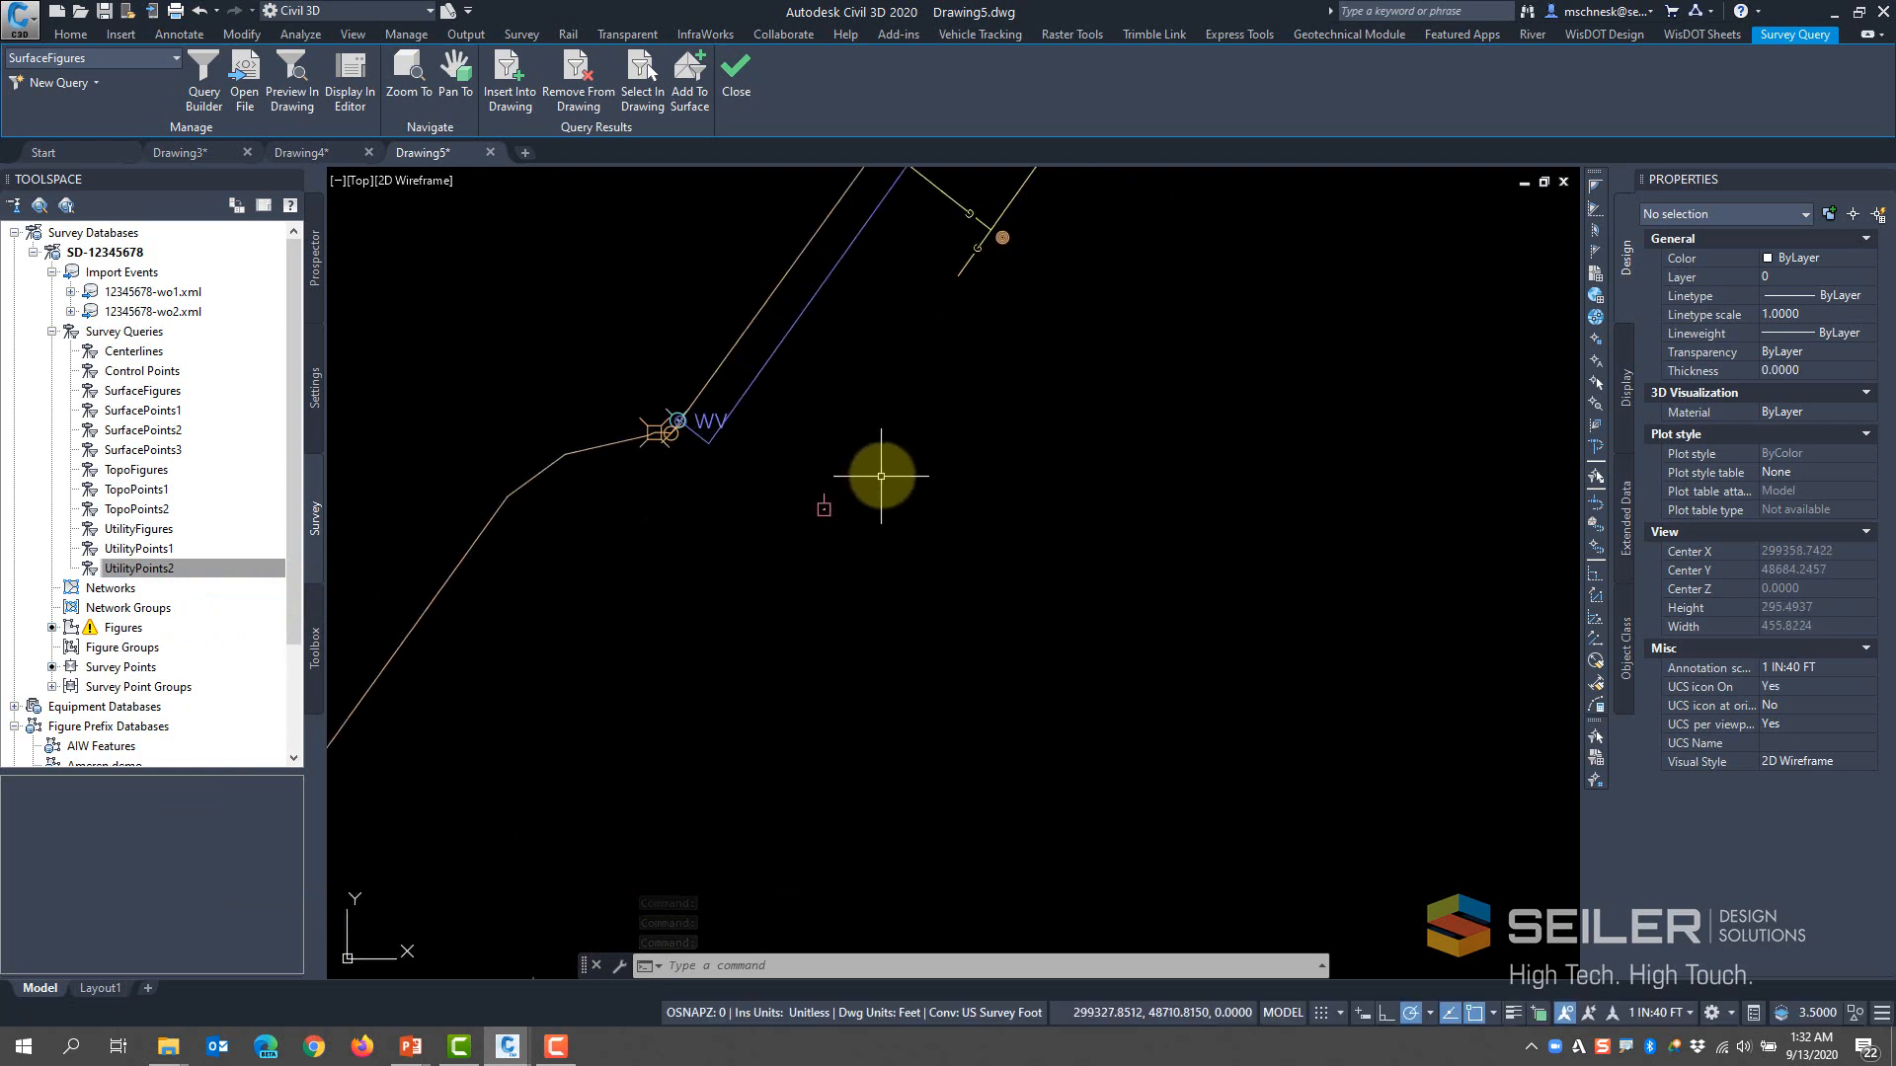
pyautogui.moveTo(880, 476); pyautogui.dragTo(630, 874, button='middle')
pyautogui.moveTo(958, 509); pyautogui.dragTo(797, 788, button='middle')
pyautogui.moveTo(960, 567); pyautogui.dragTo(796, 779, button='middle')
pyautogui.scroll(-6, 765, 752)
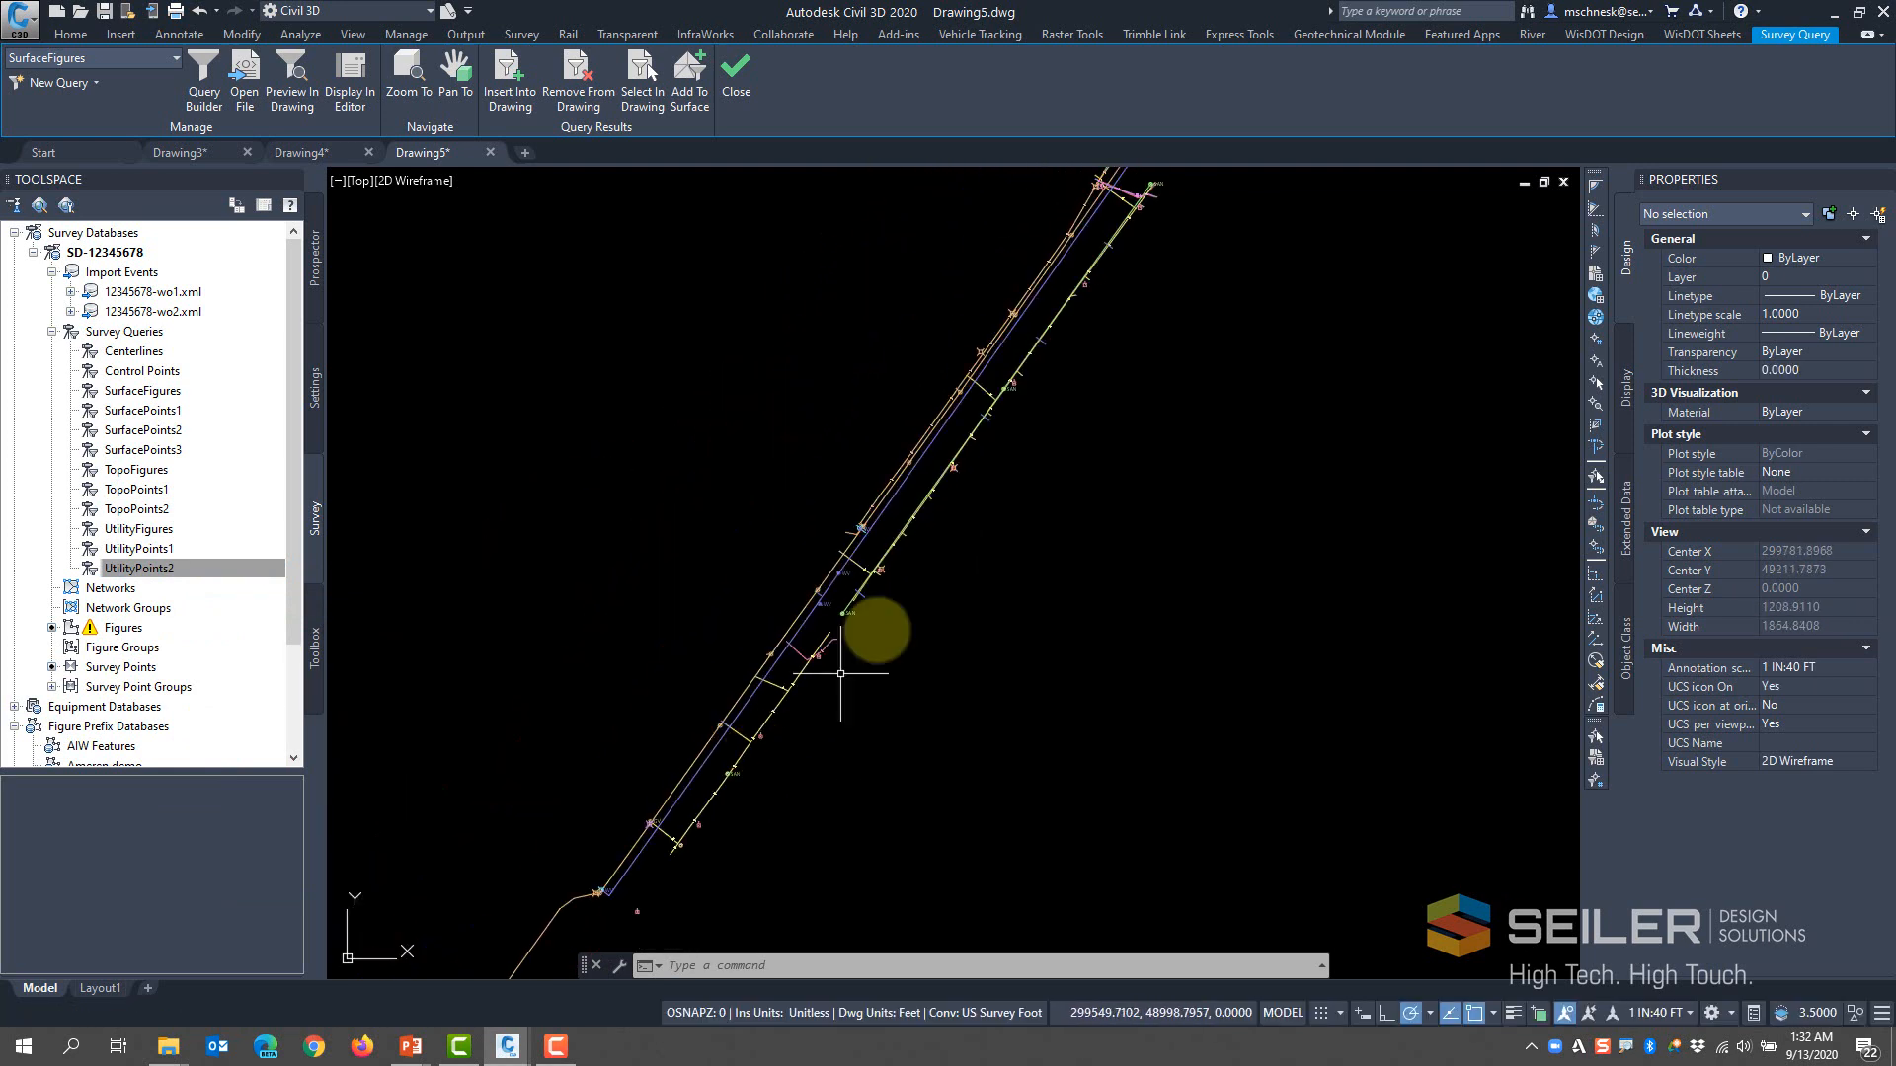
pyautogui.scroll(-4, 854, 523)
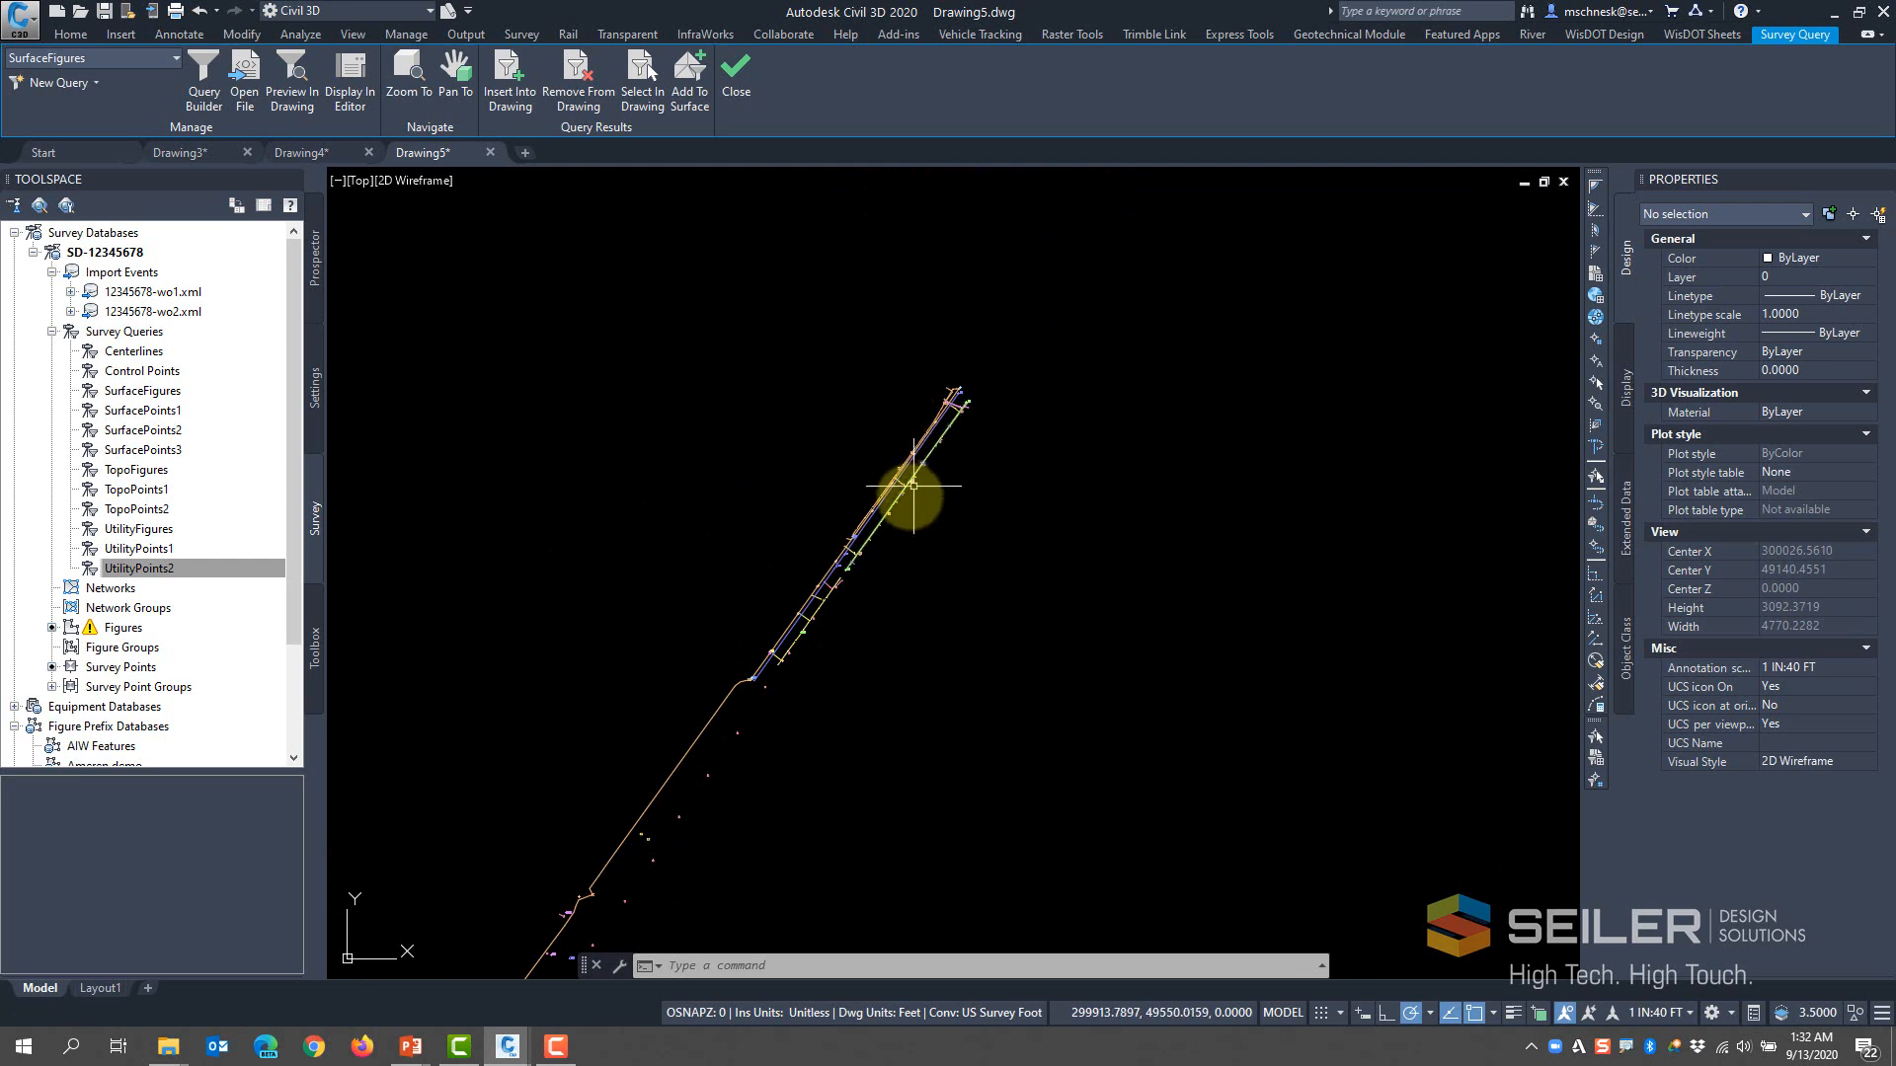
pyautogui.moveTo(845, 600)
pyautogui.mouseDown(button='middle')
pyautogui.moveTo(998, 349)
pyautogui.moveTo(880, 559)
pyautogui.moveTo(954, 437)
pyautogui.mouseUp(button='middle')
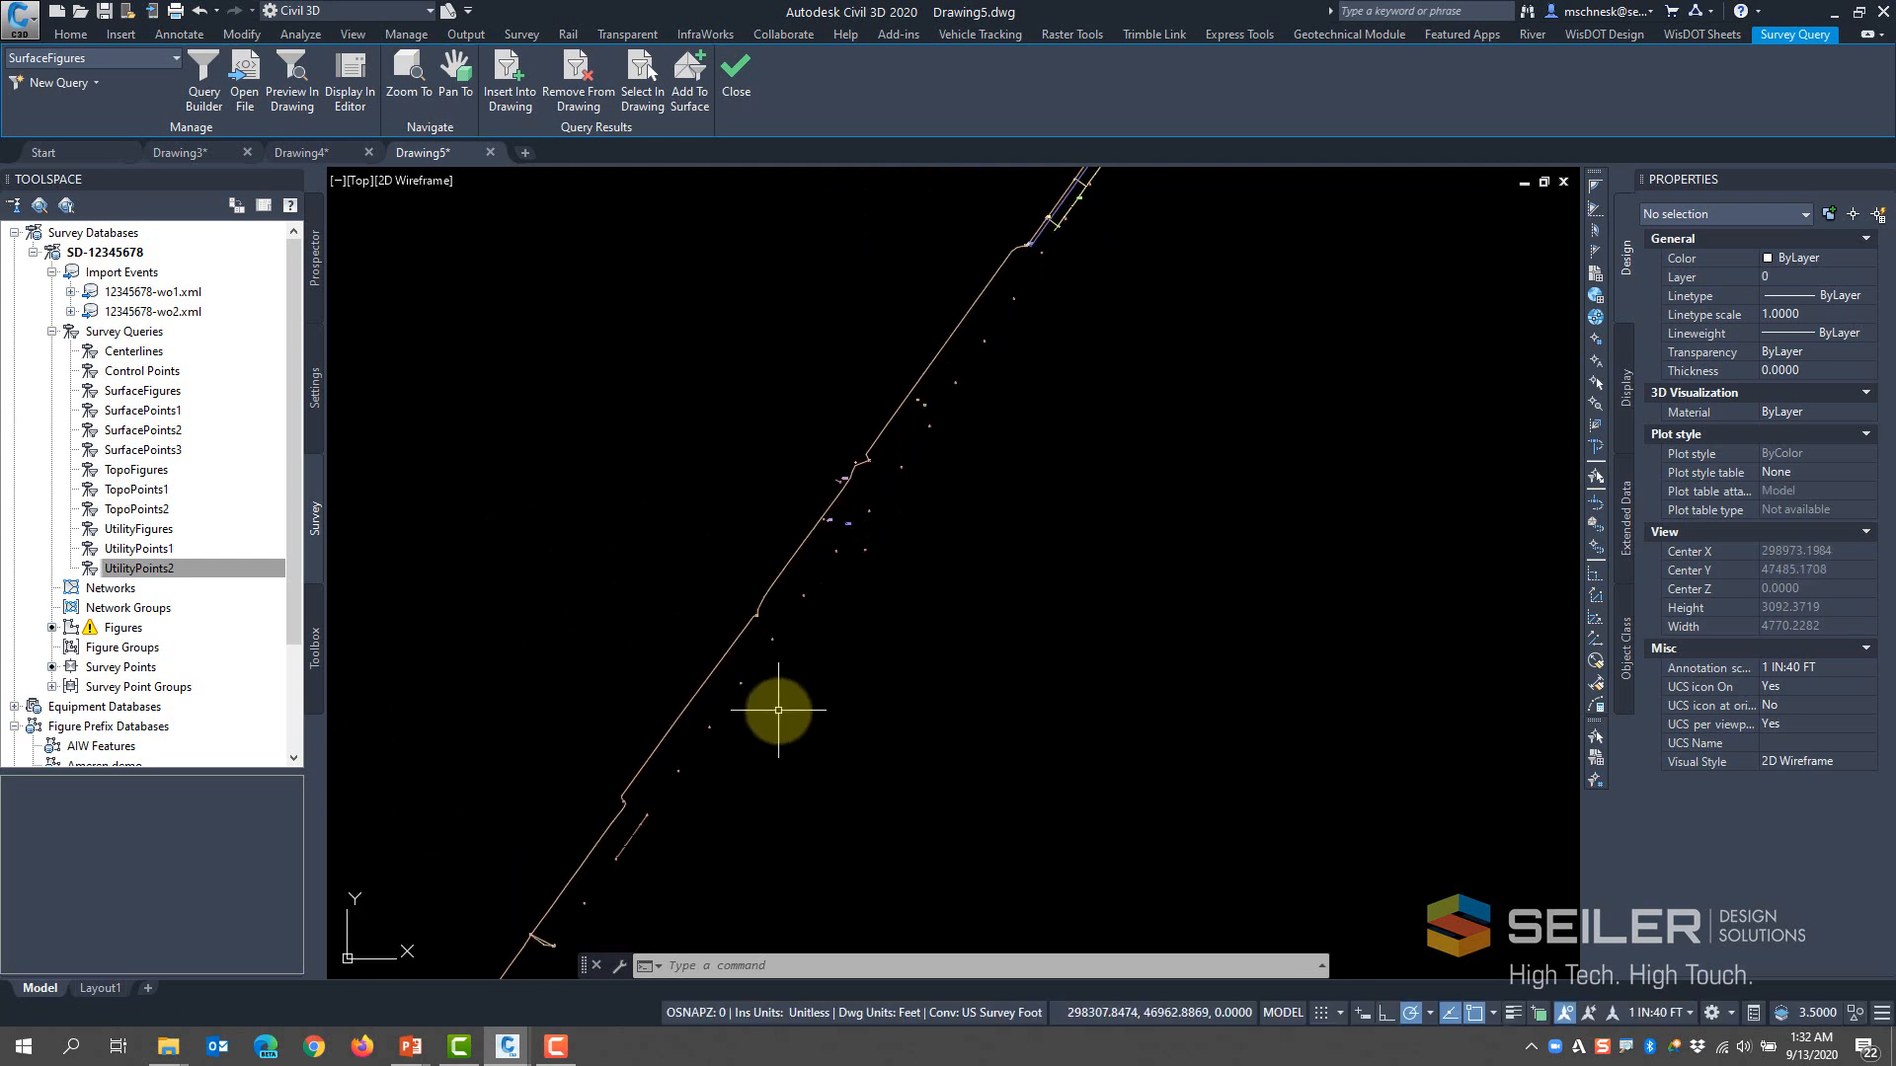
pyautogui.scroll(10, 761, 593)
pyautogui.moveTo(761, 516)
pyautogui.mouseDown(button='middle')
pyautogui.moveTo(812, 441)
pyautogui.moveTo(786, 475)
pyautogui.mouseUp(button='middle')
pyautogui.scroll(-4, 669, 617)
pyautogui.scroll(-2, 759, 517)
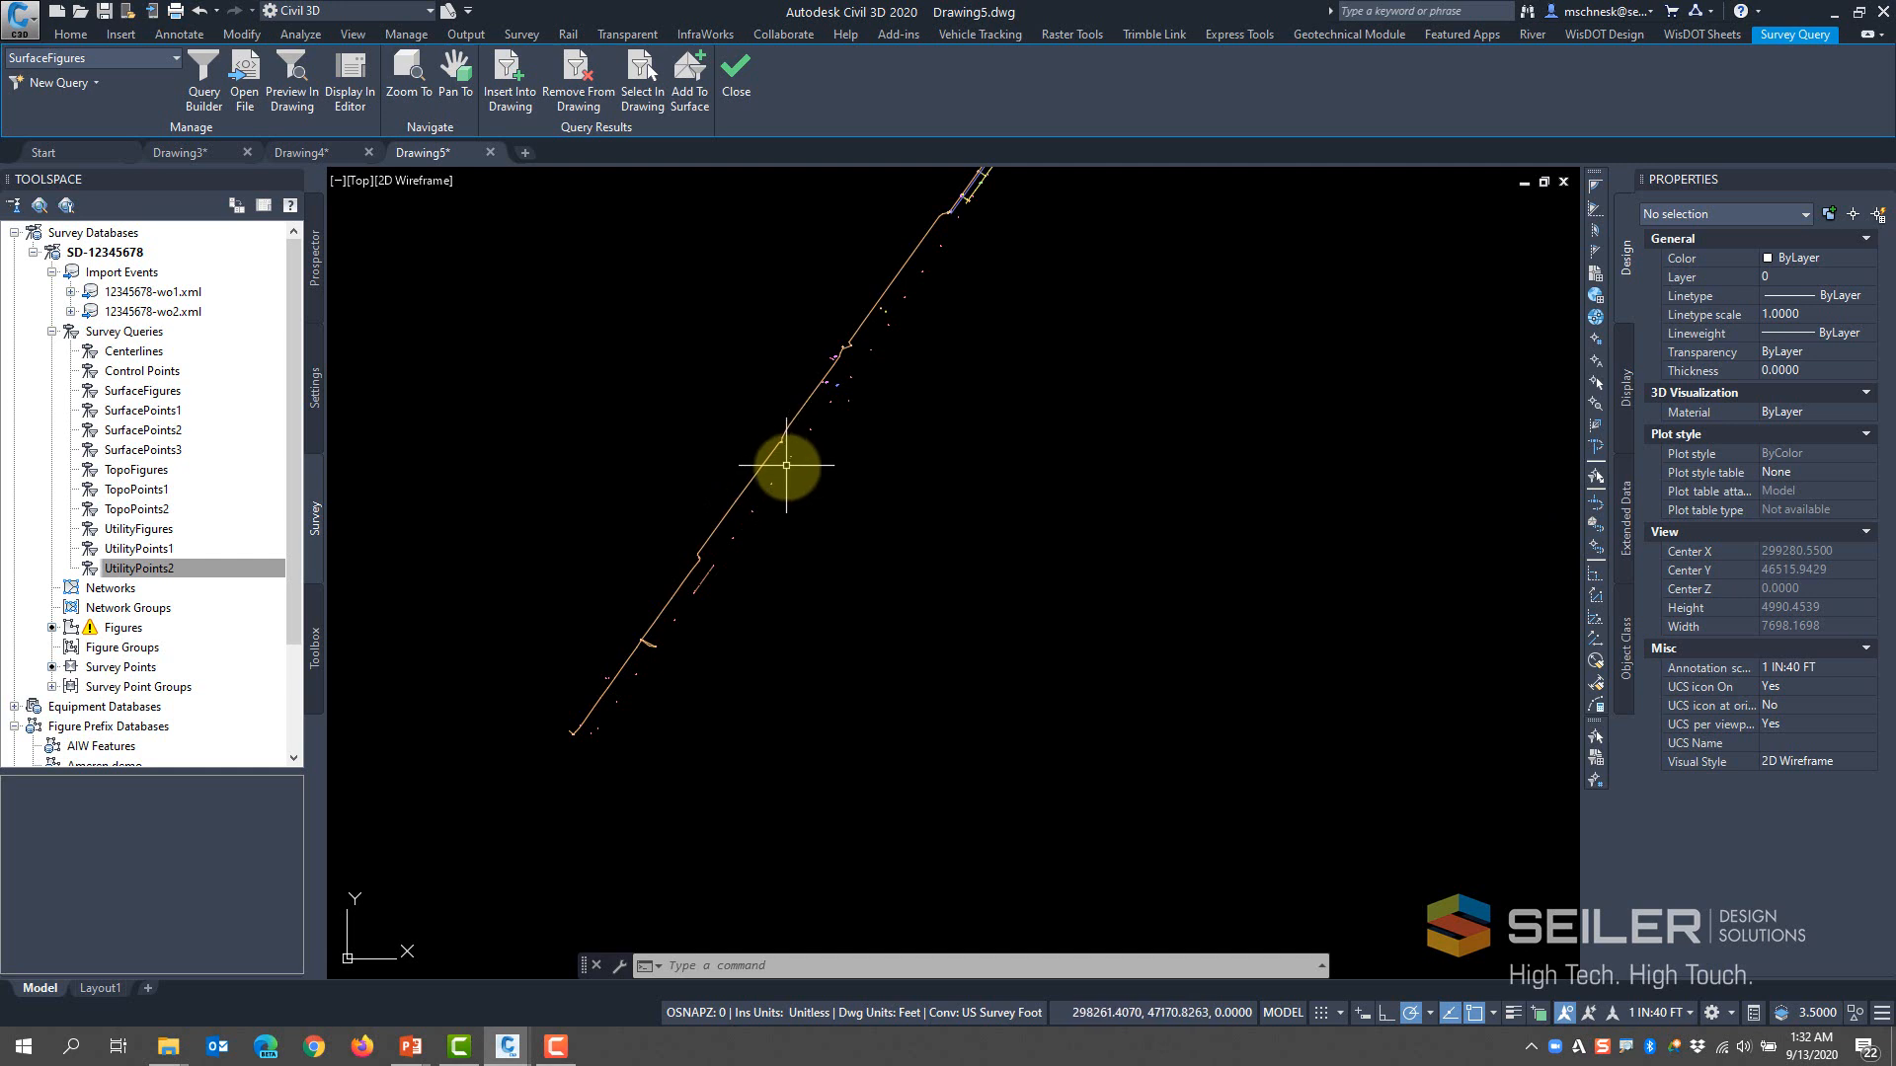
pyautogui.moveTo(825, 473); pyautogui.dragTo(774, 648, button='middle')
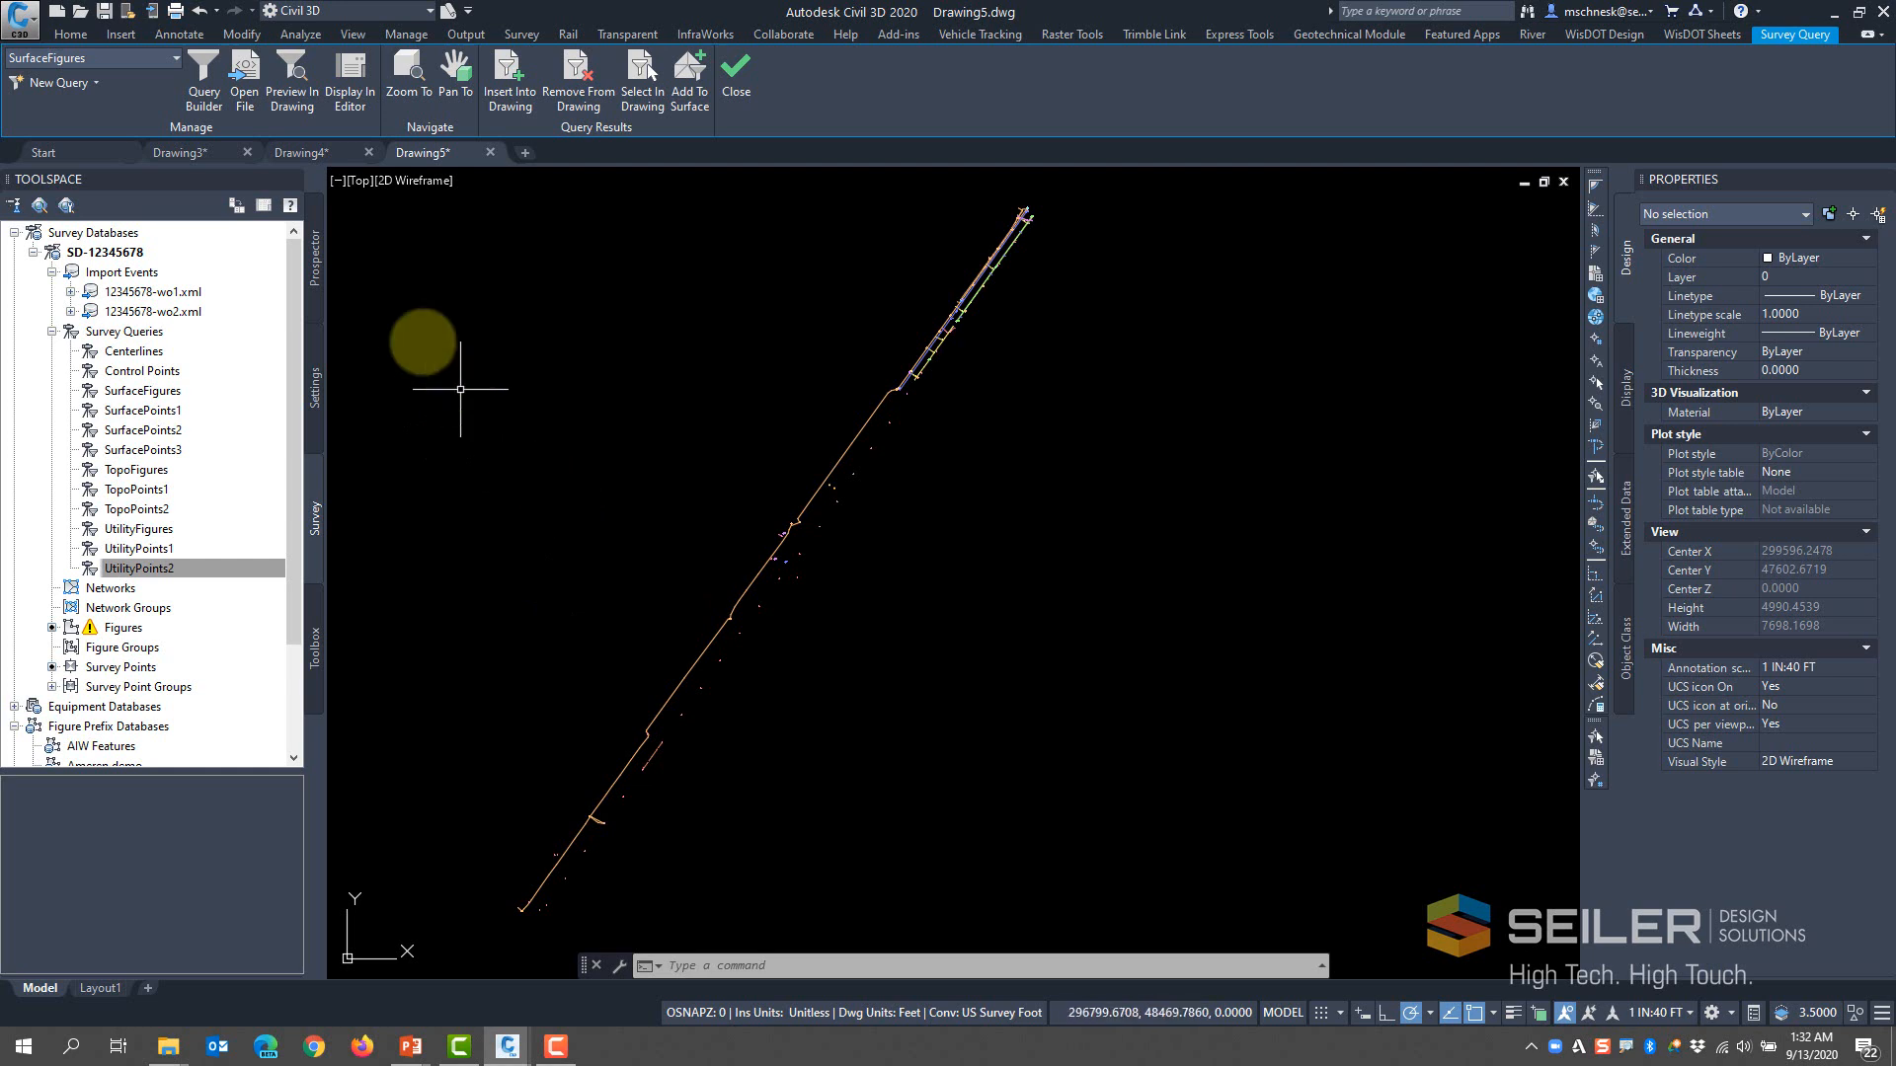
pyautogui.click(294, 155)
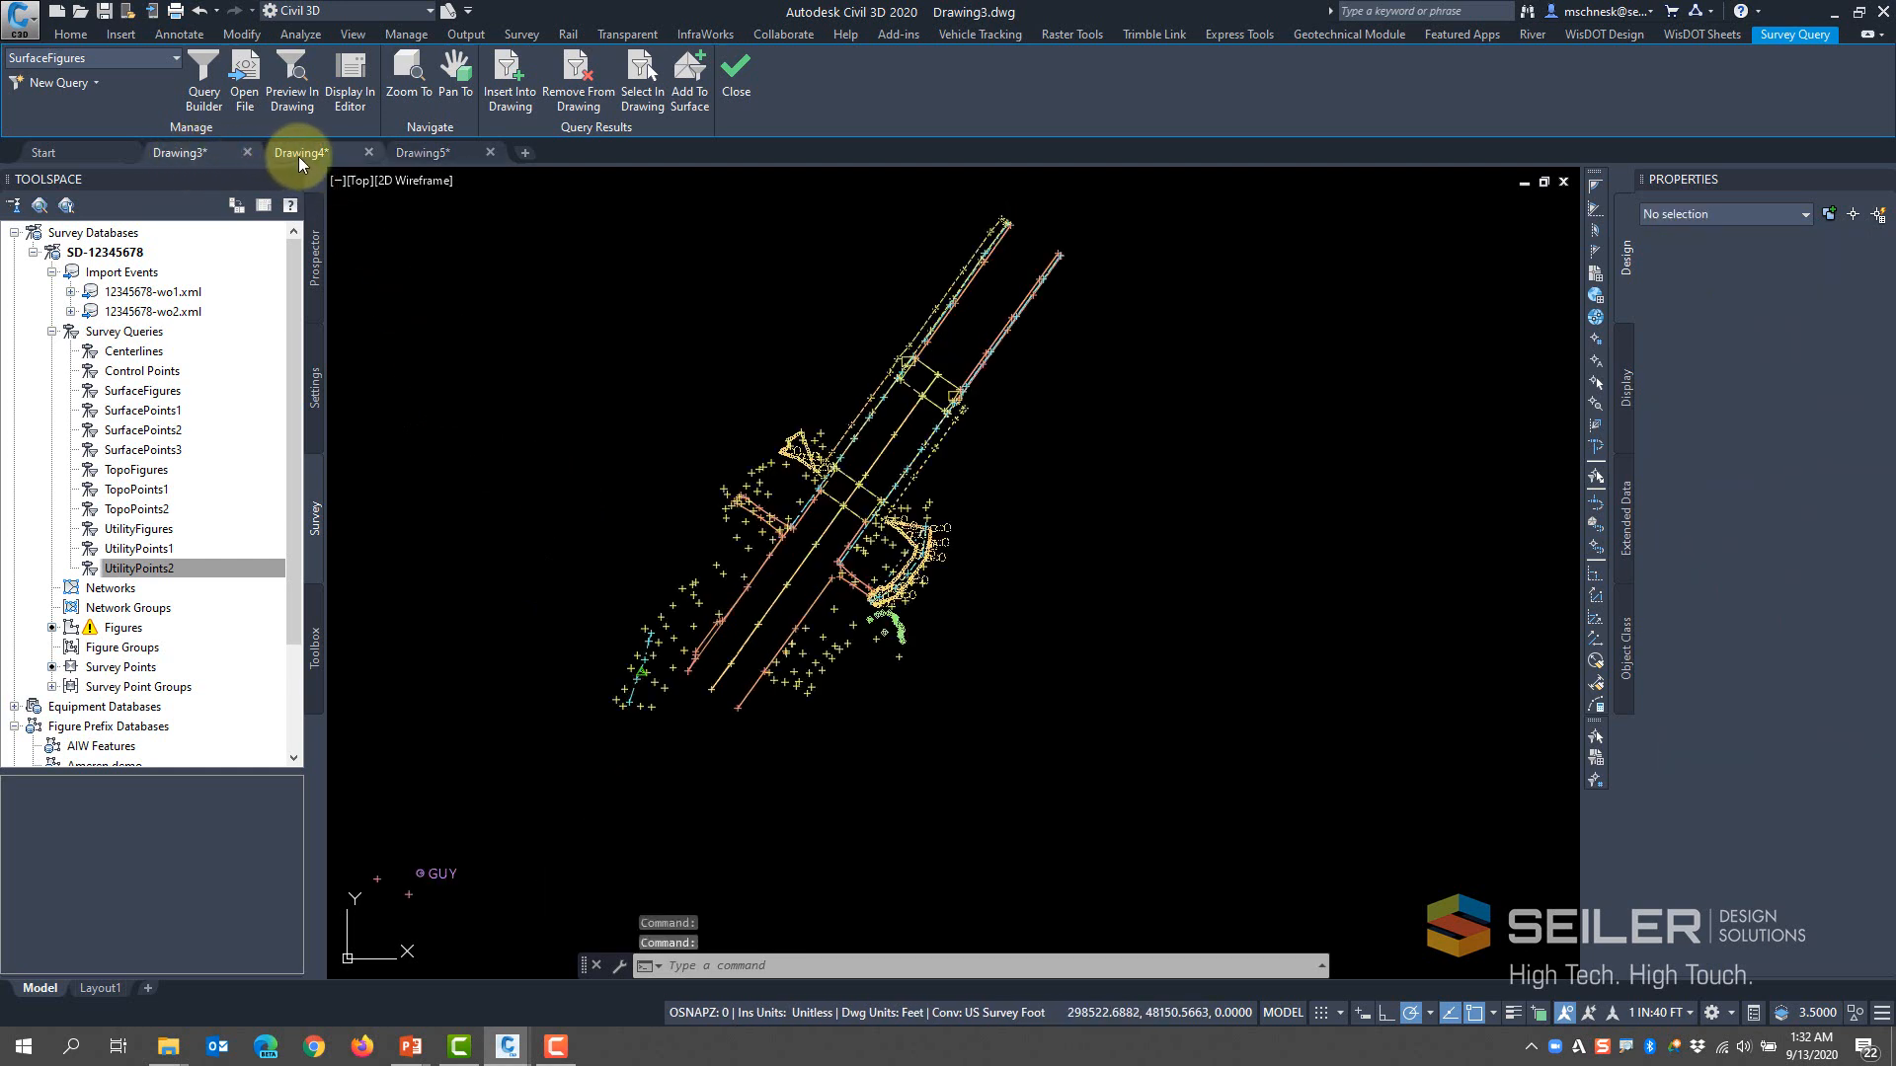
pyautogui.click(437, 160)
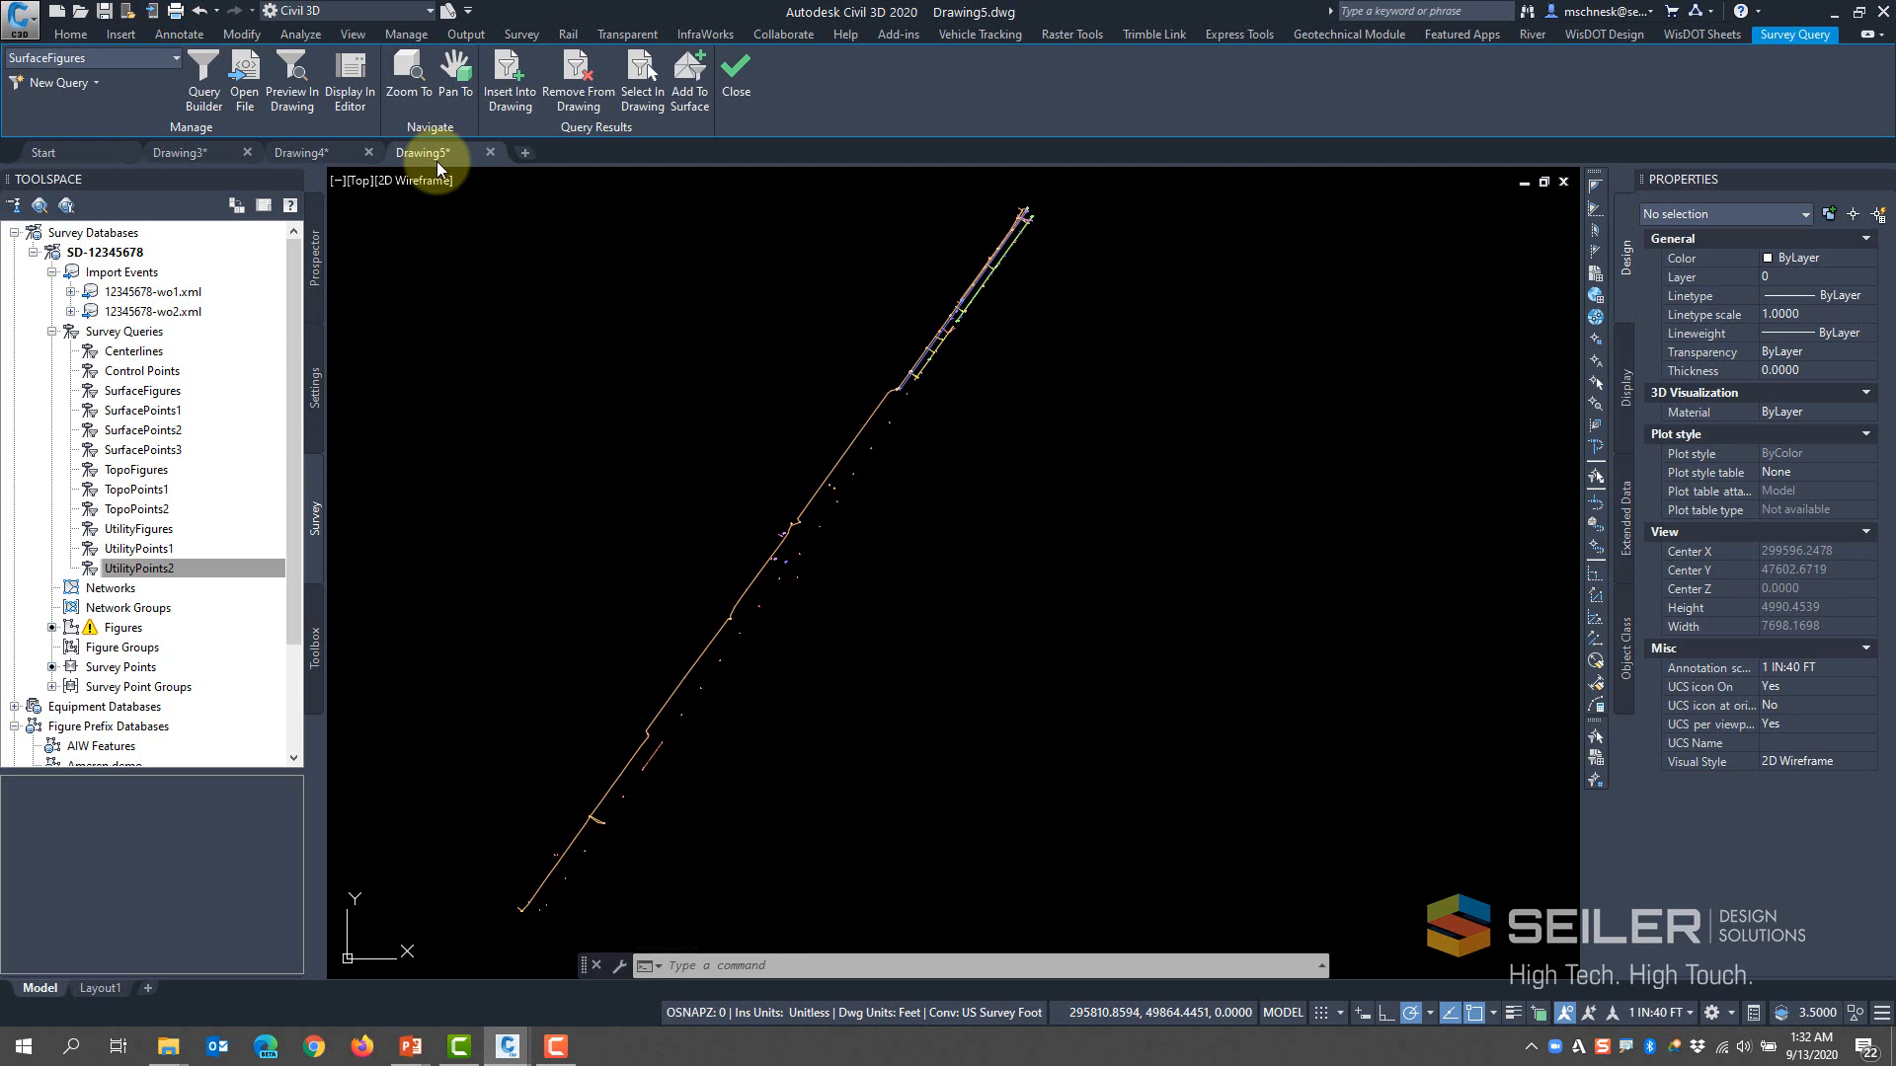
# Switch to Drawing3 and set up a new TIN surface named Surface EG by Query
pyautogui.click(168, 155)
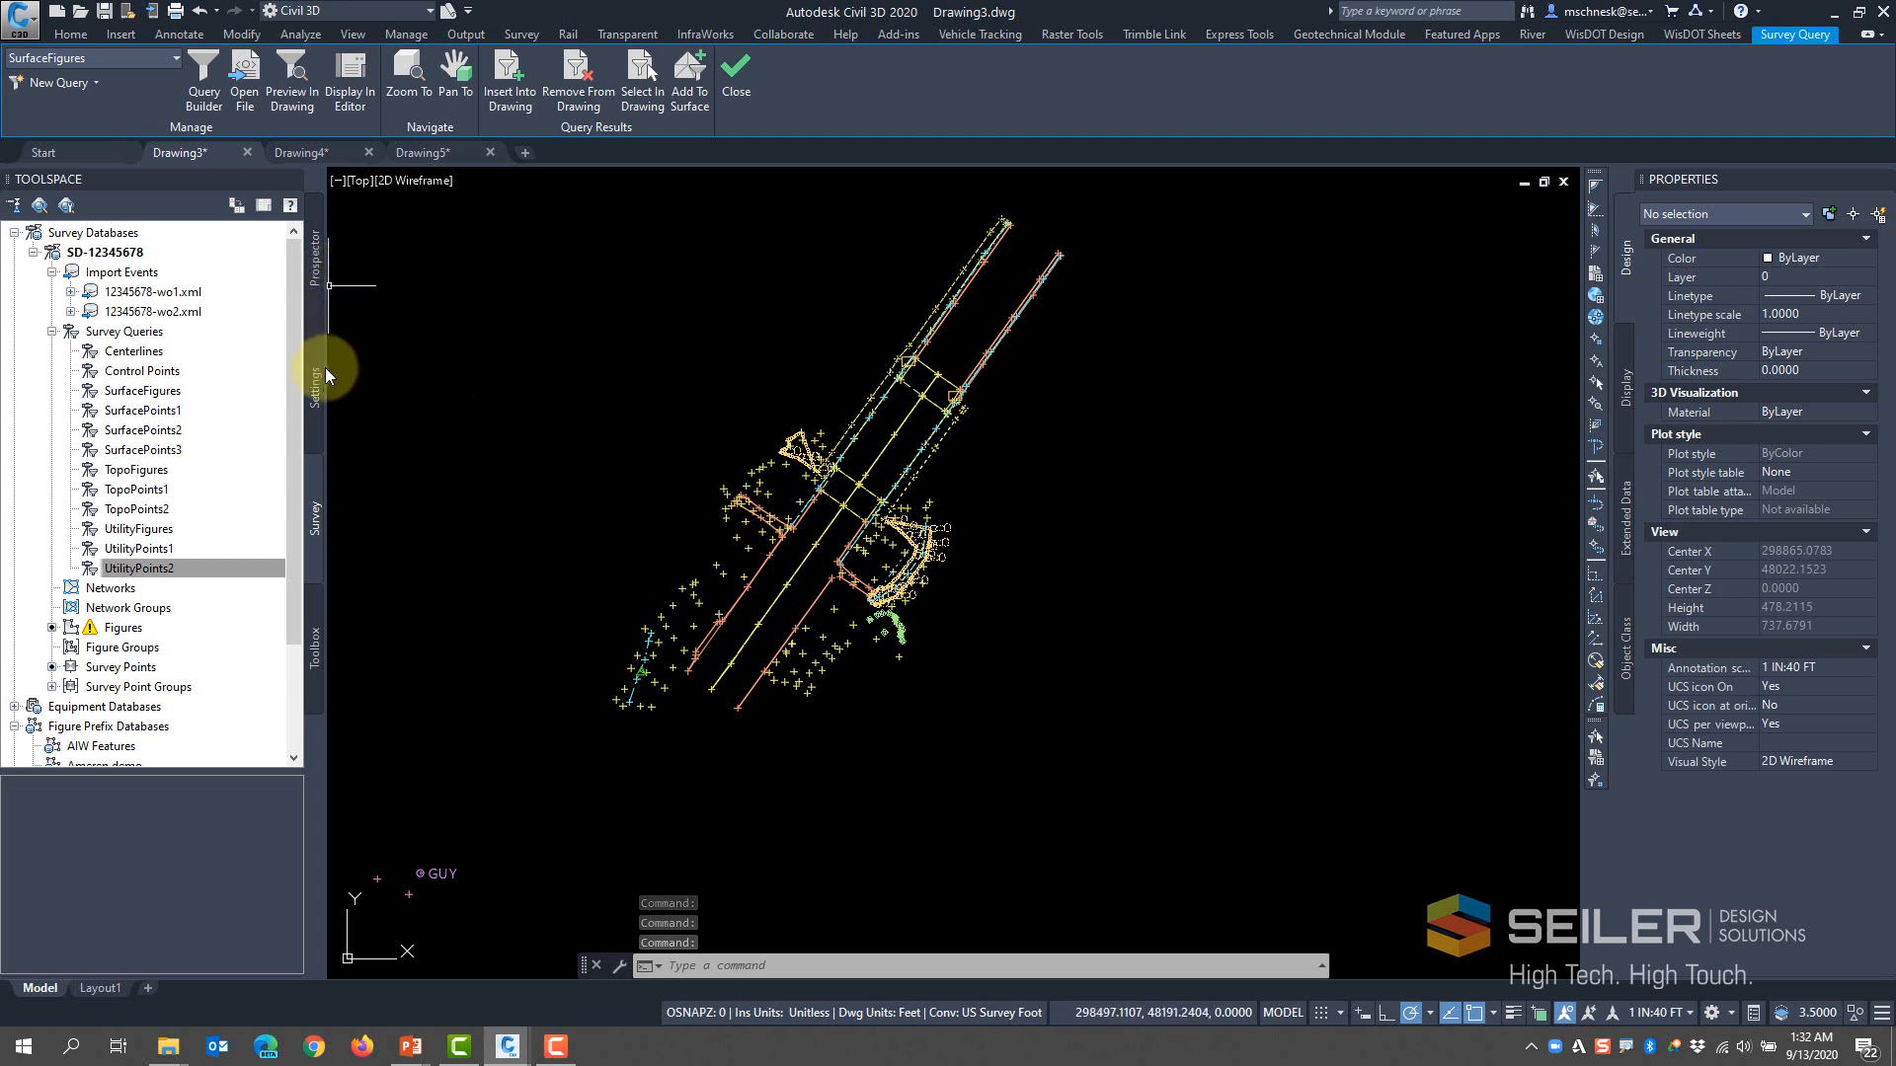
pyautogui.click(320, 278)
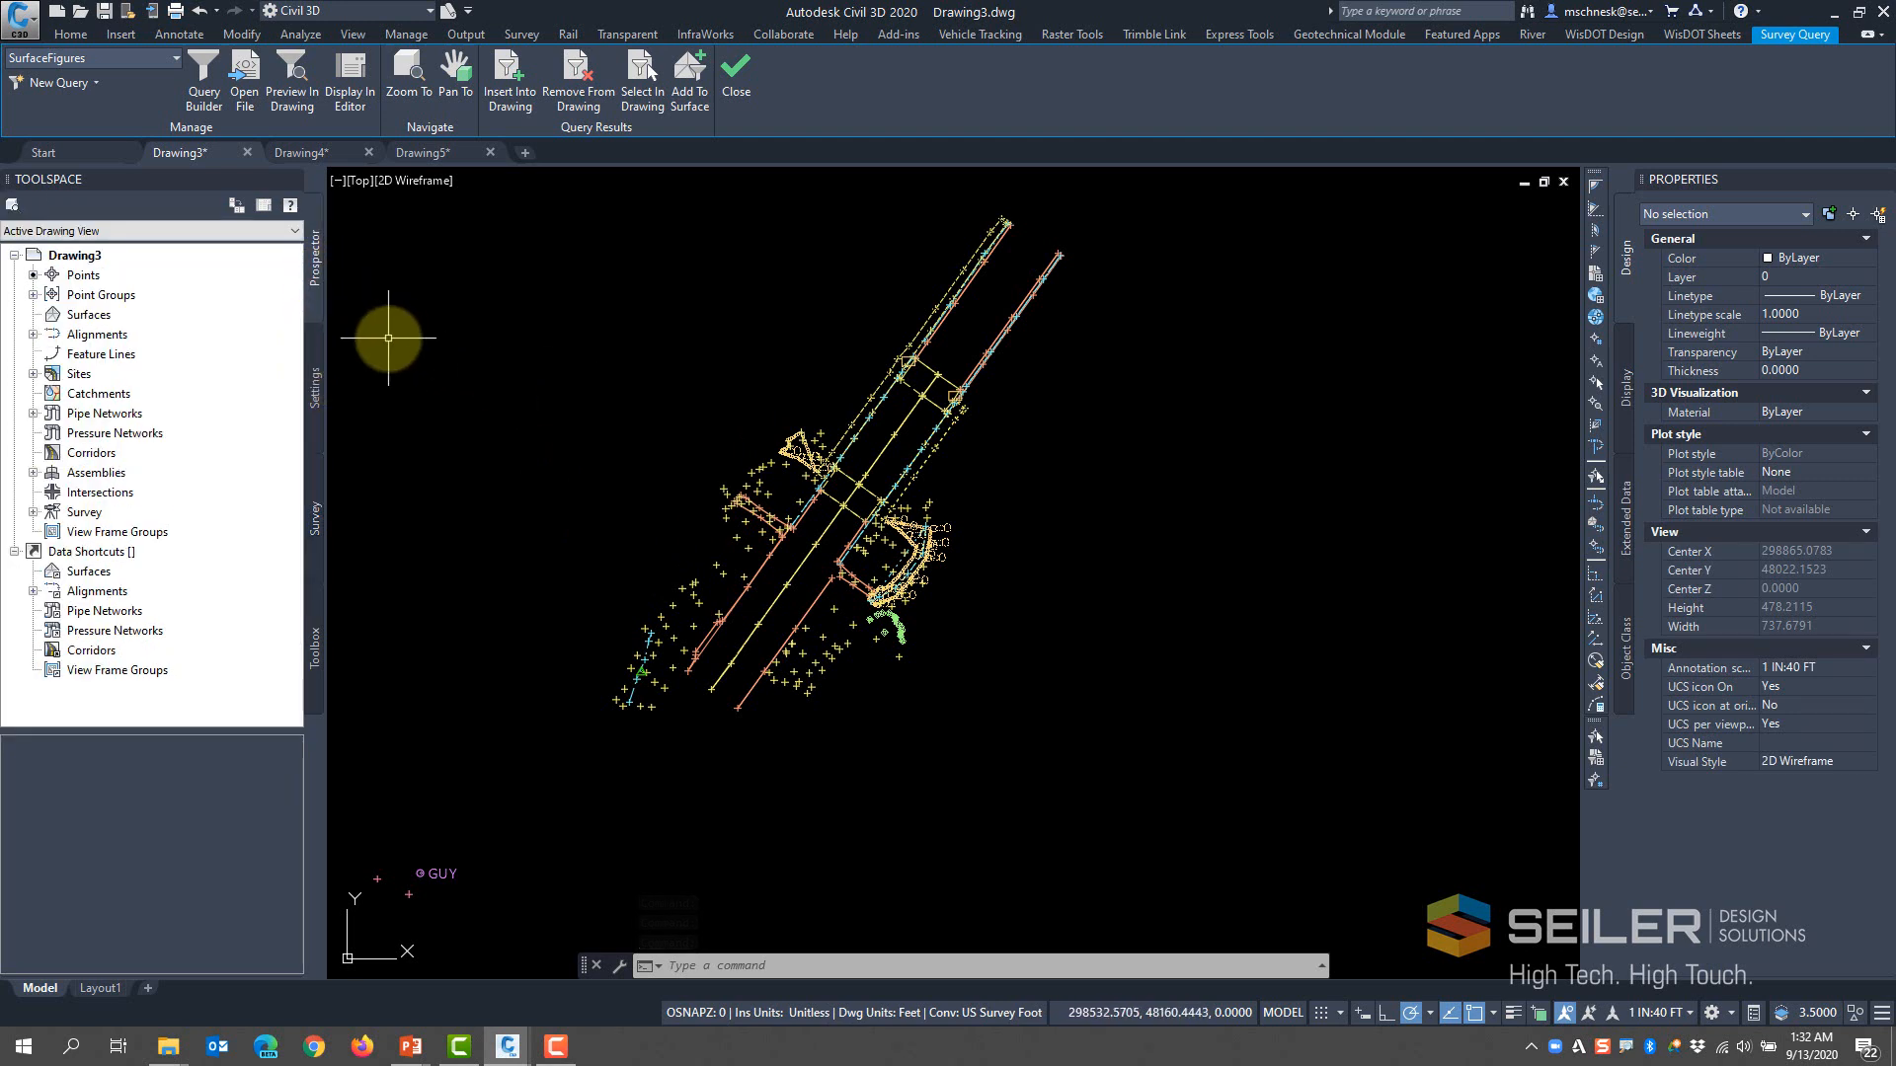
pyautogui.click(72, 37)
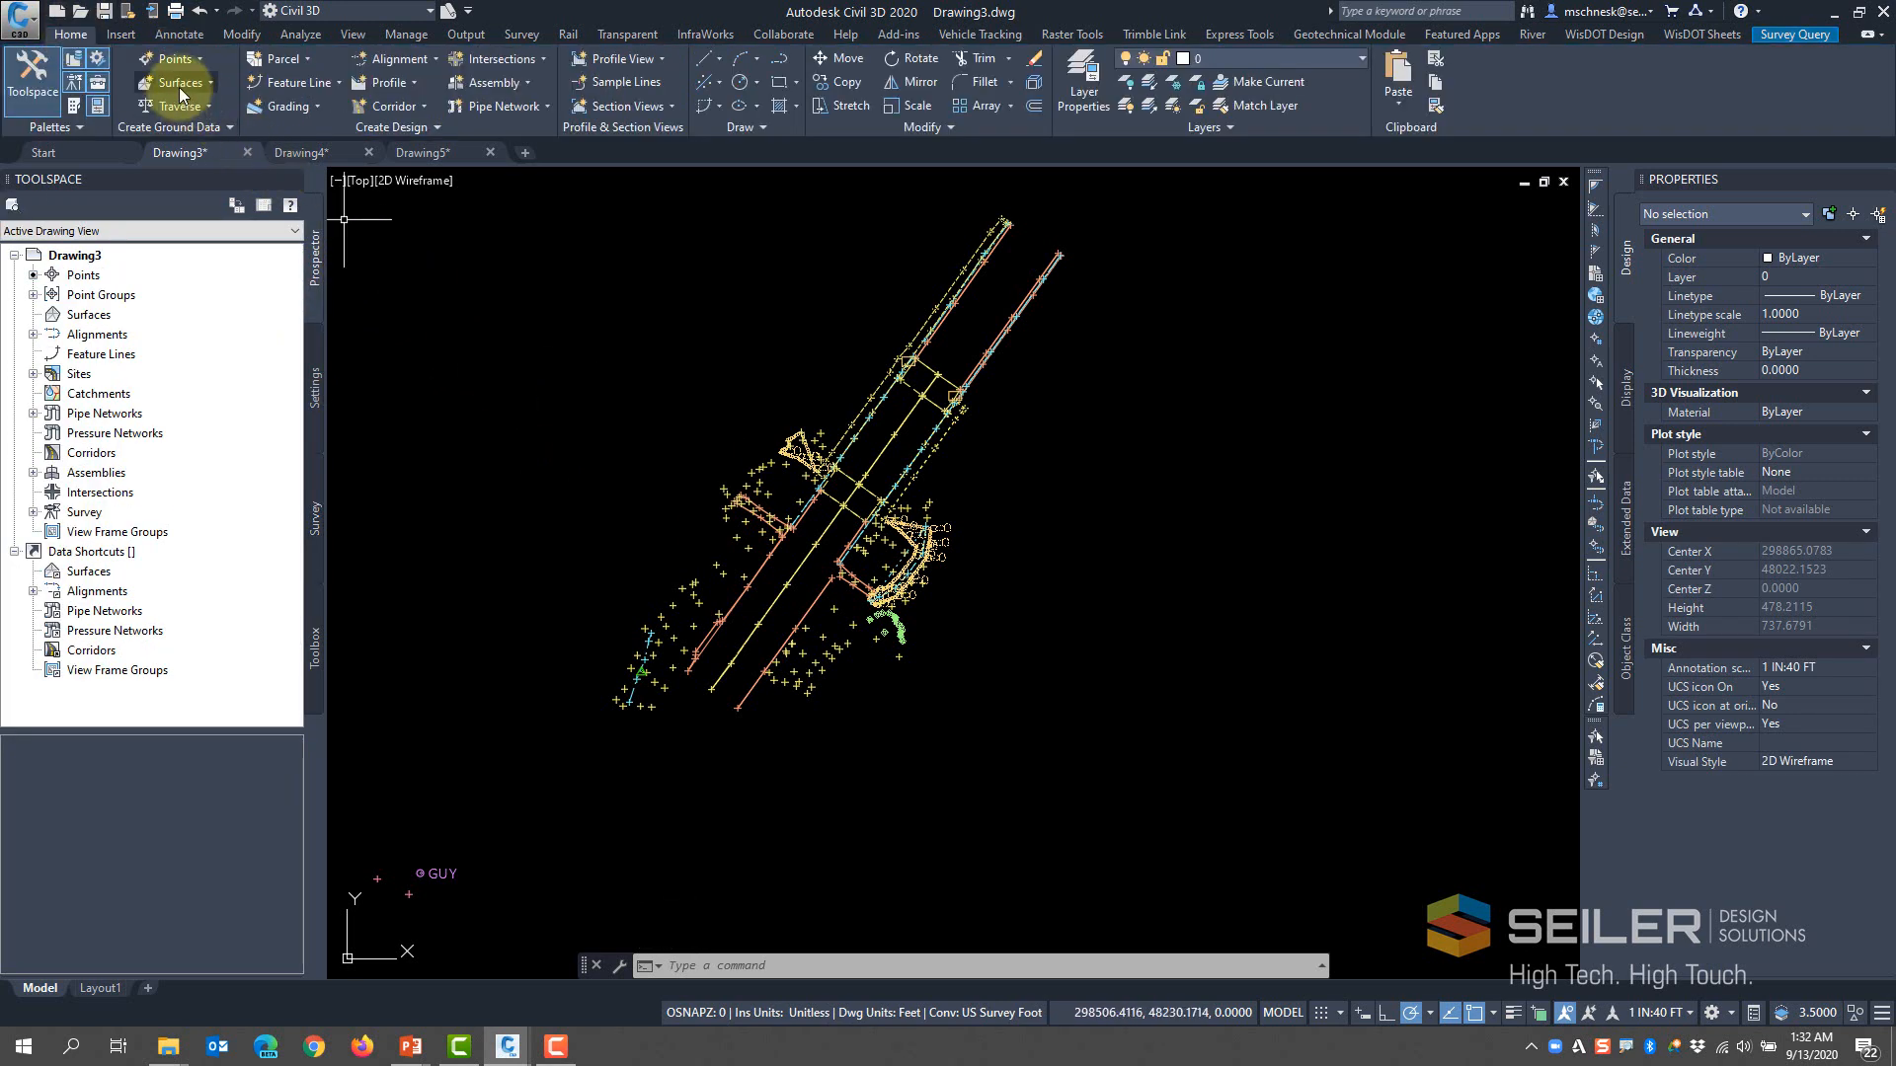
pyautogui.click(176, 82)
pyautogui.click(214, 123)
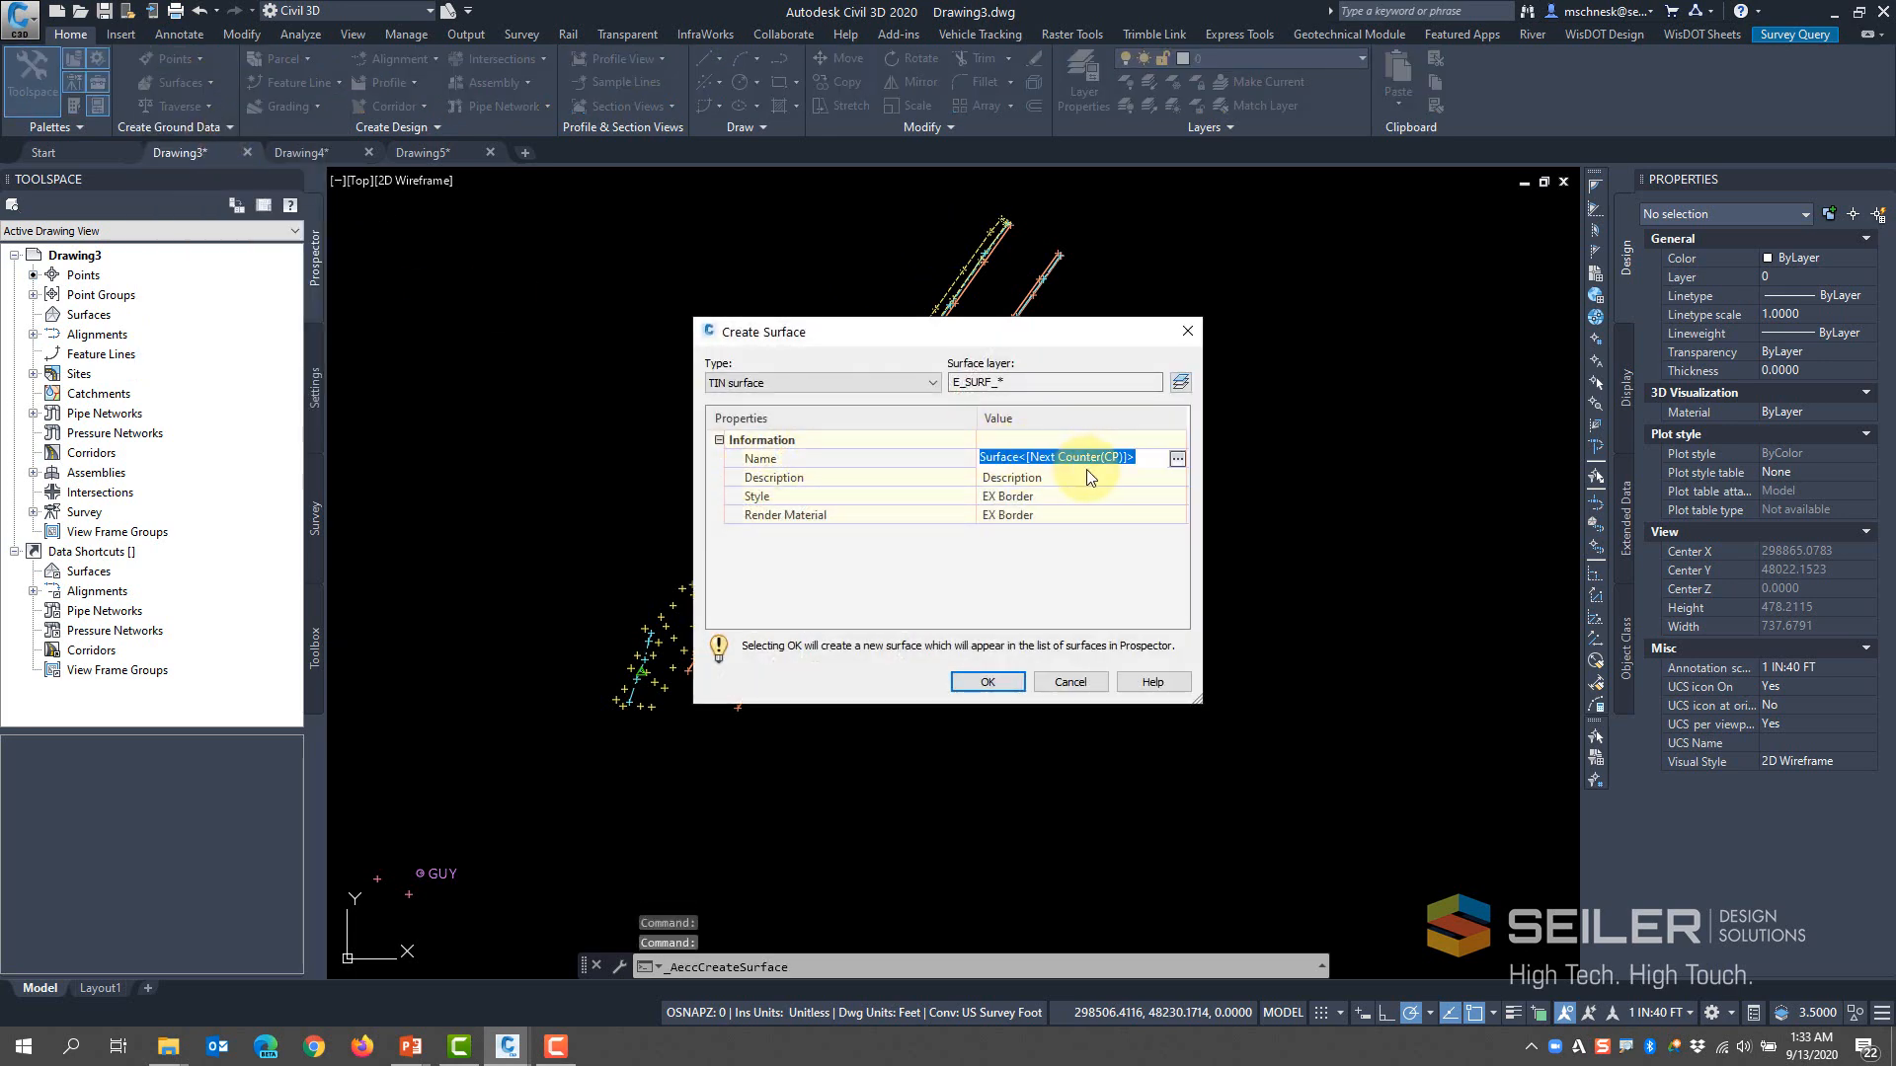
pyautogui.write('Surface')
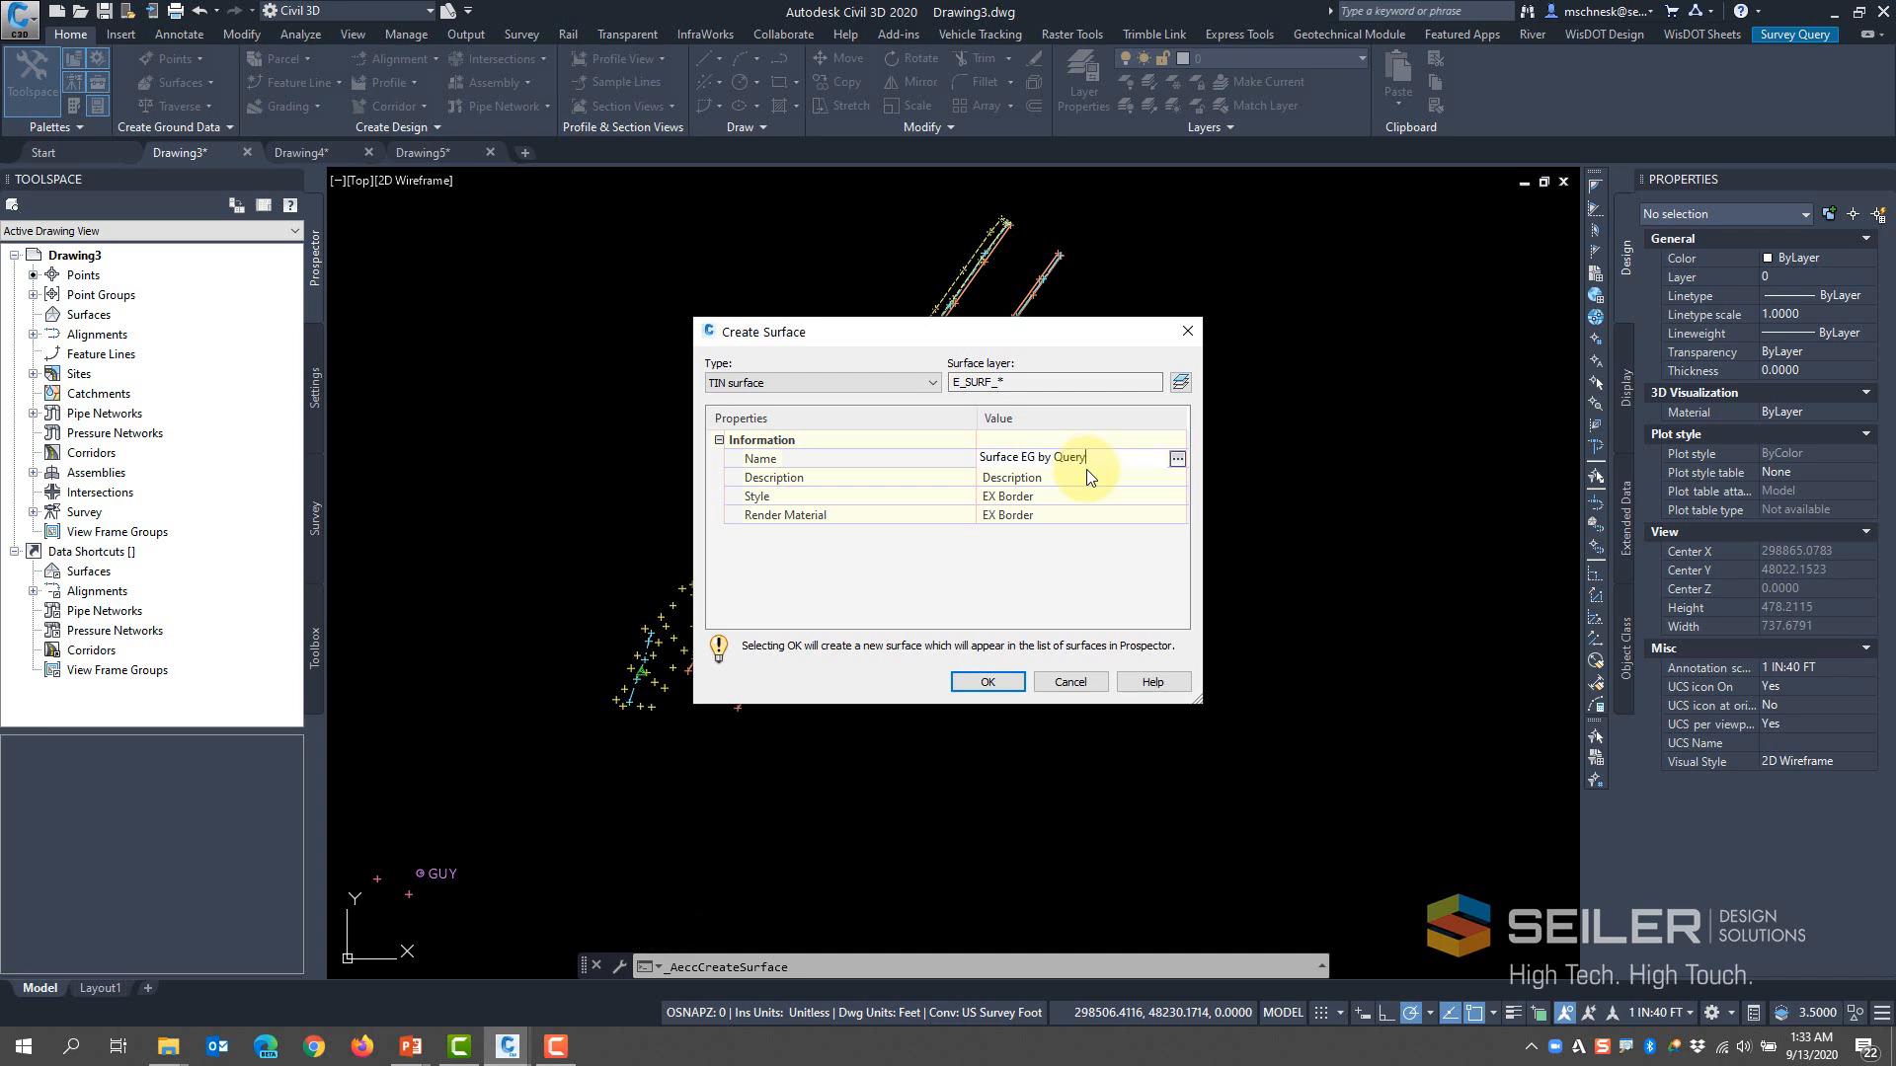
pyautogui.write(' EG by Query')
pyautogui.press('Return')
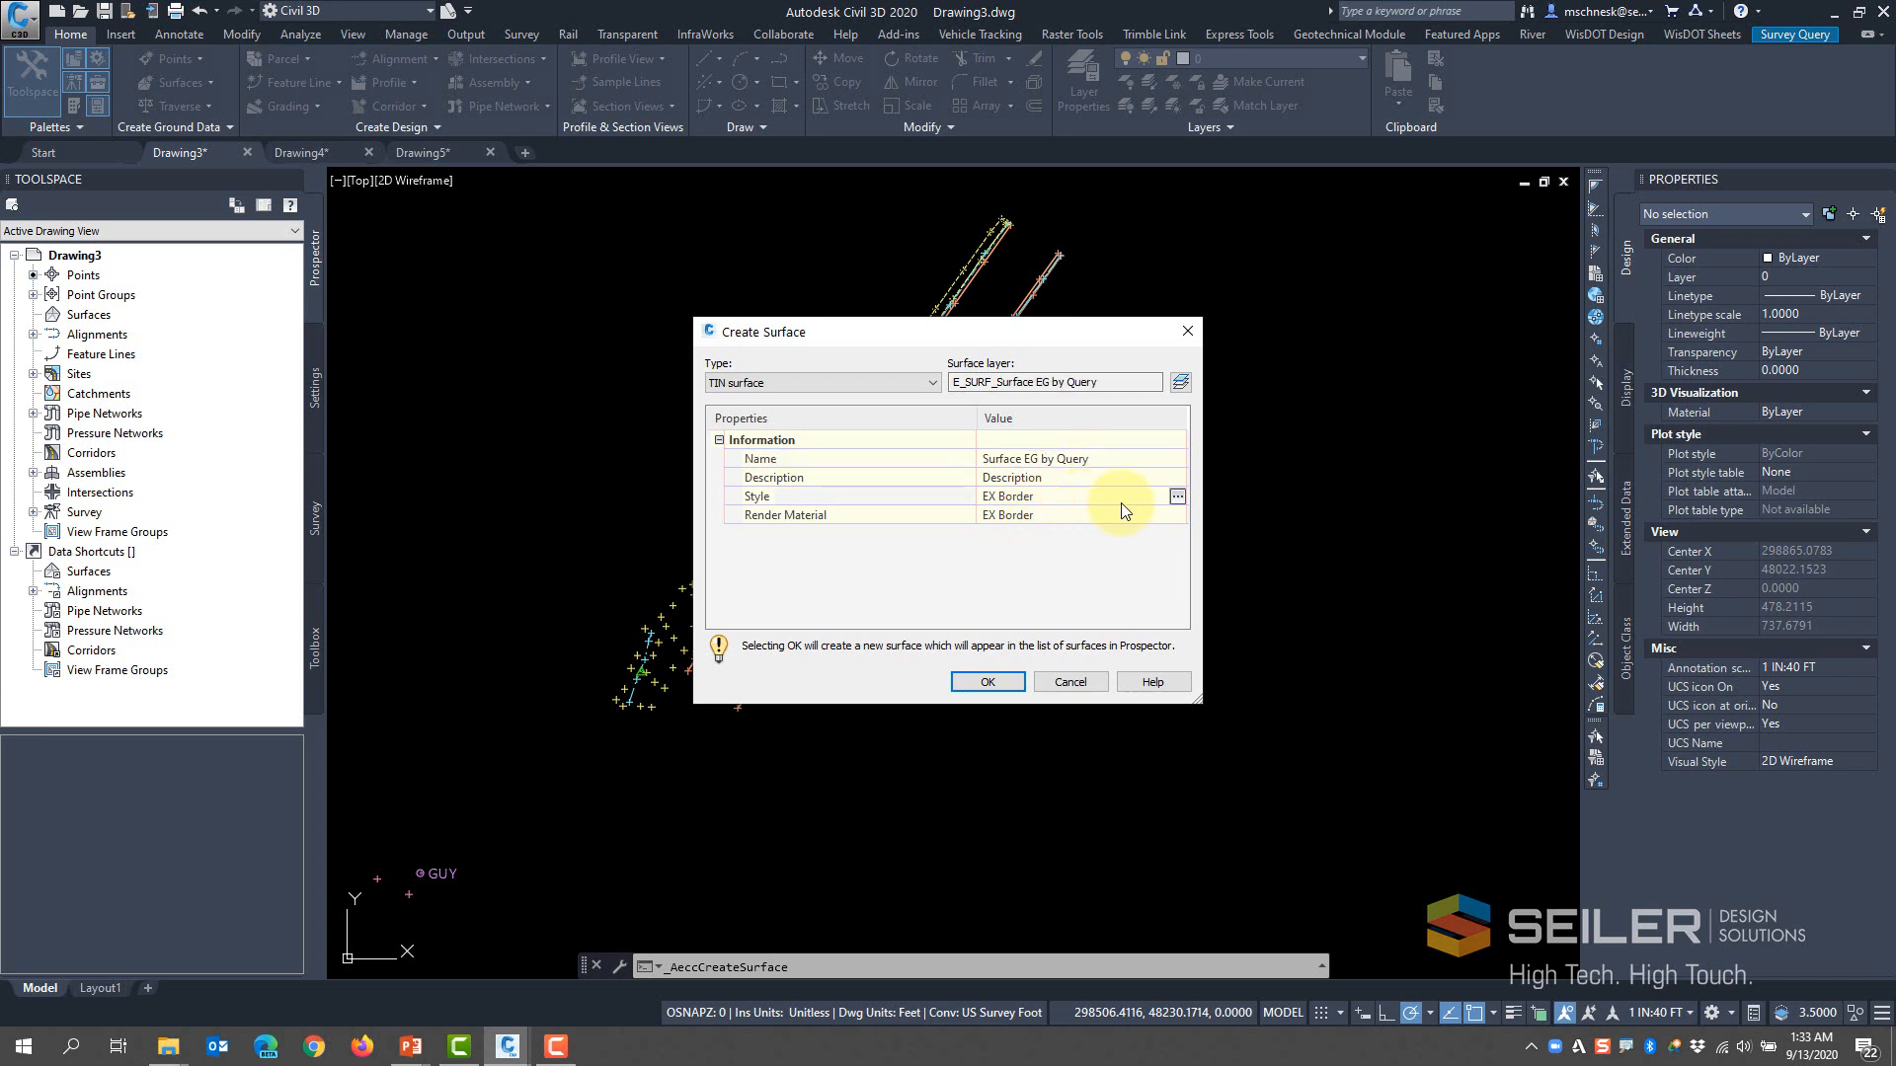
# Assign the EX Contours 5' Major:1' Minor style to the new surface and create it
pyautogui.click(1177, 496)
pyautogui.click(953, 510)
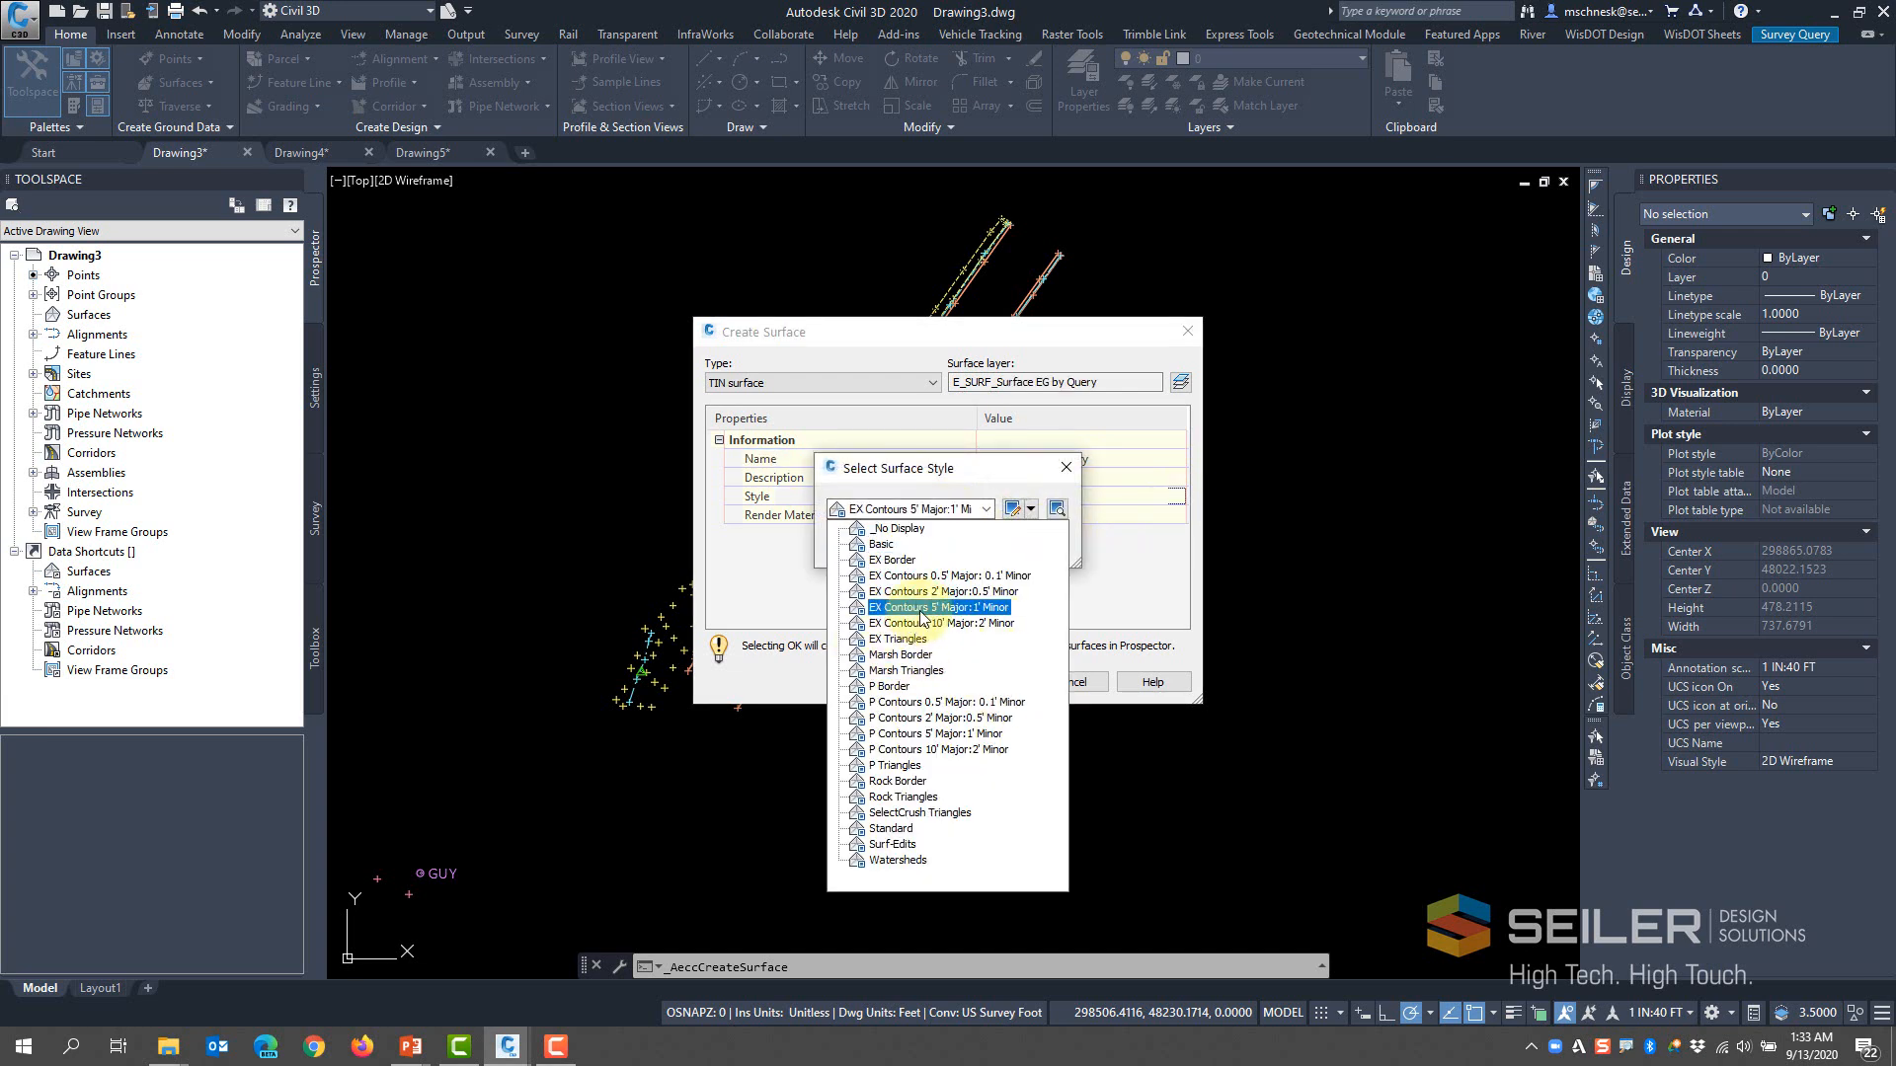
pyautogui.click(982, 607)
pyautogui.click(865, 548)
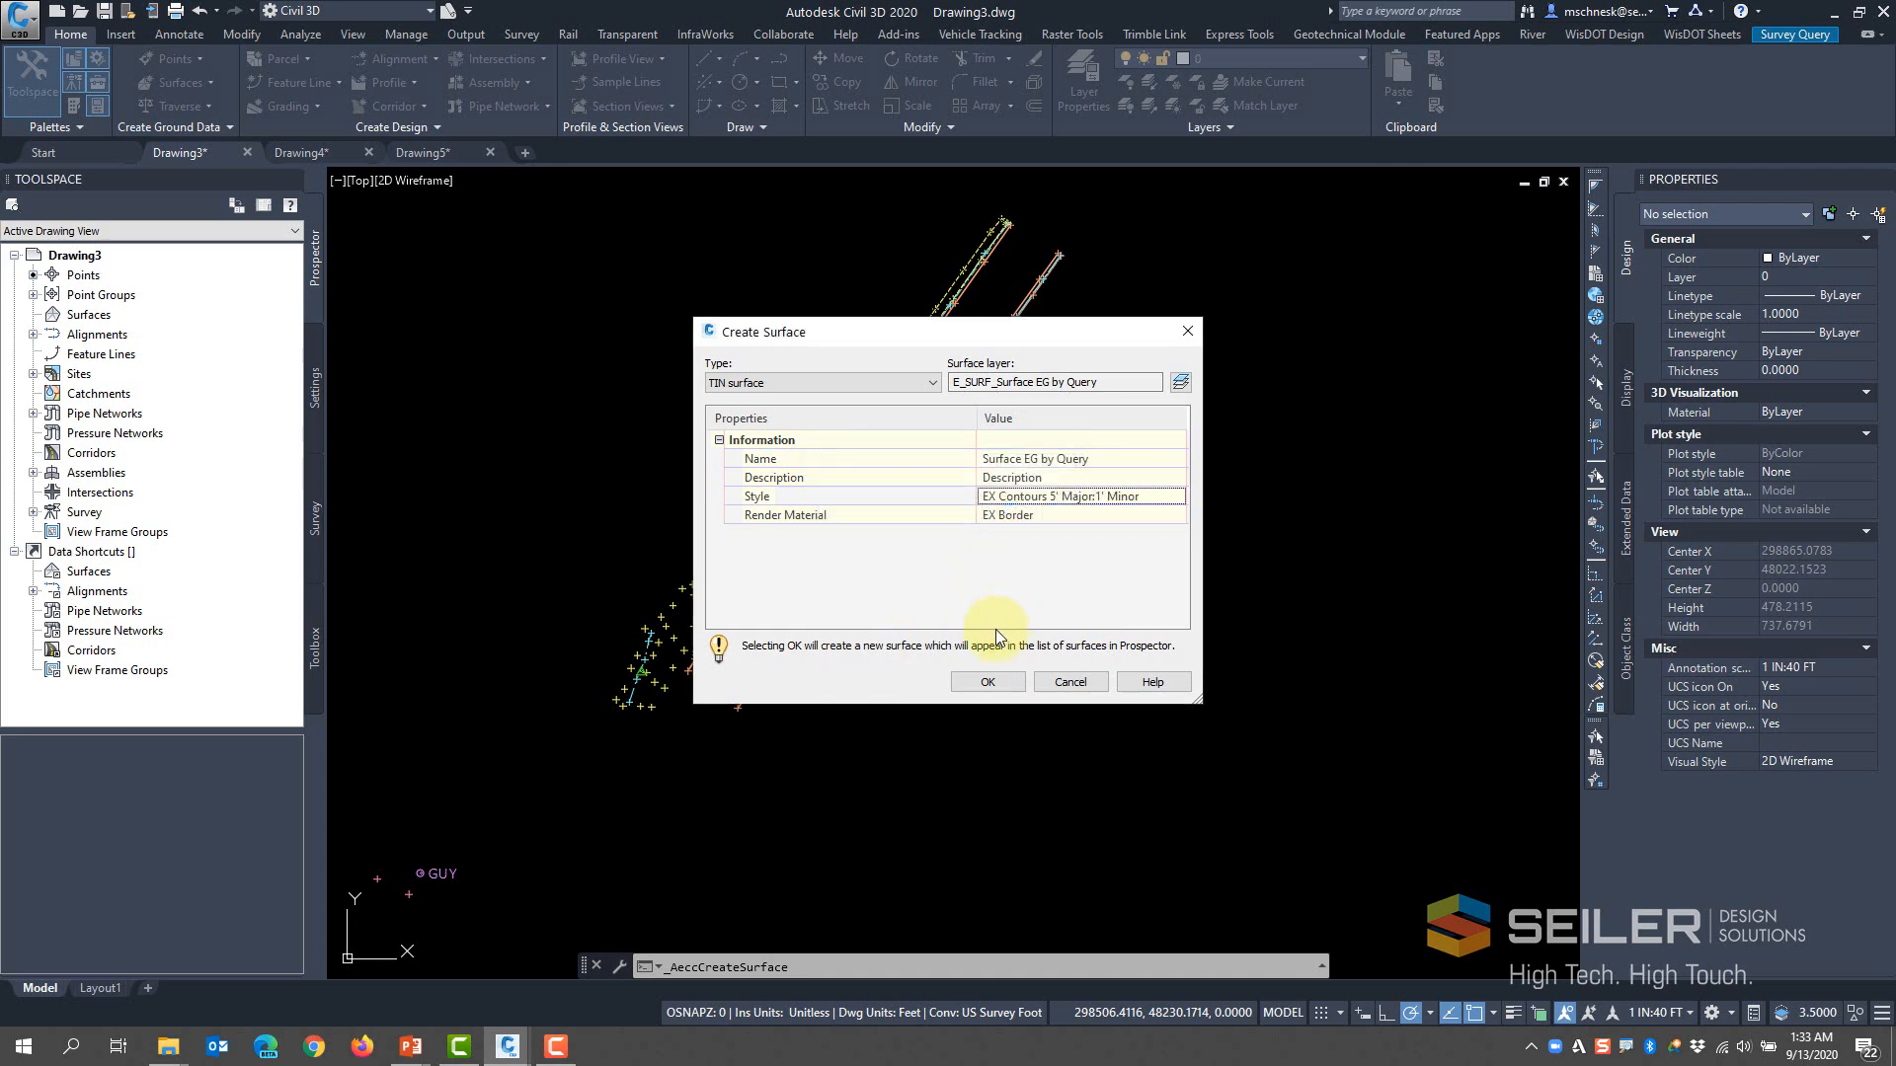
pyautogui.click(987, 681)
# Add the SurfacePoints1 survey query, with point and figure results, to the definition of Surface EG by Query
pyautogui.scroll(-1, 508, 359)
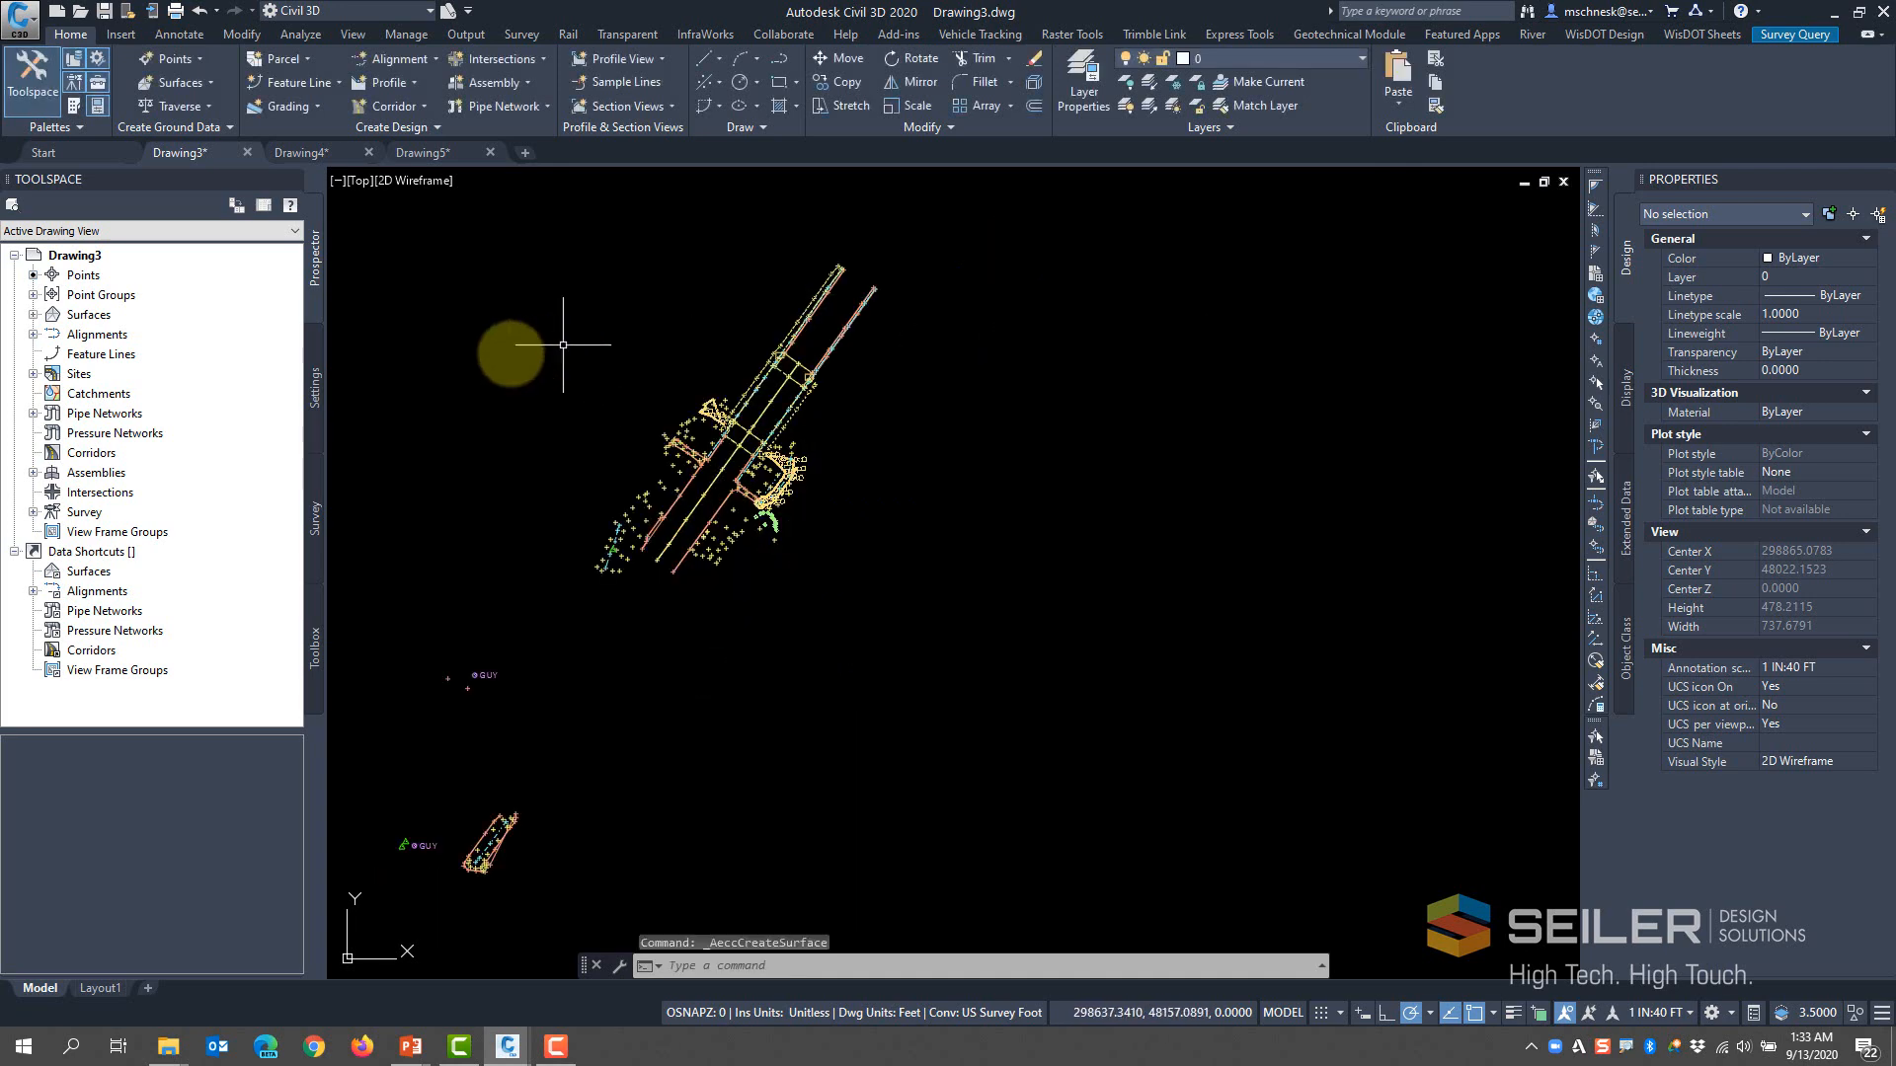
pyautogui.scroll(-1, 1186, 343)
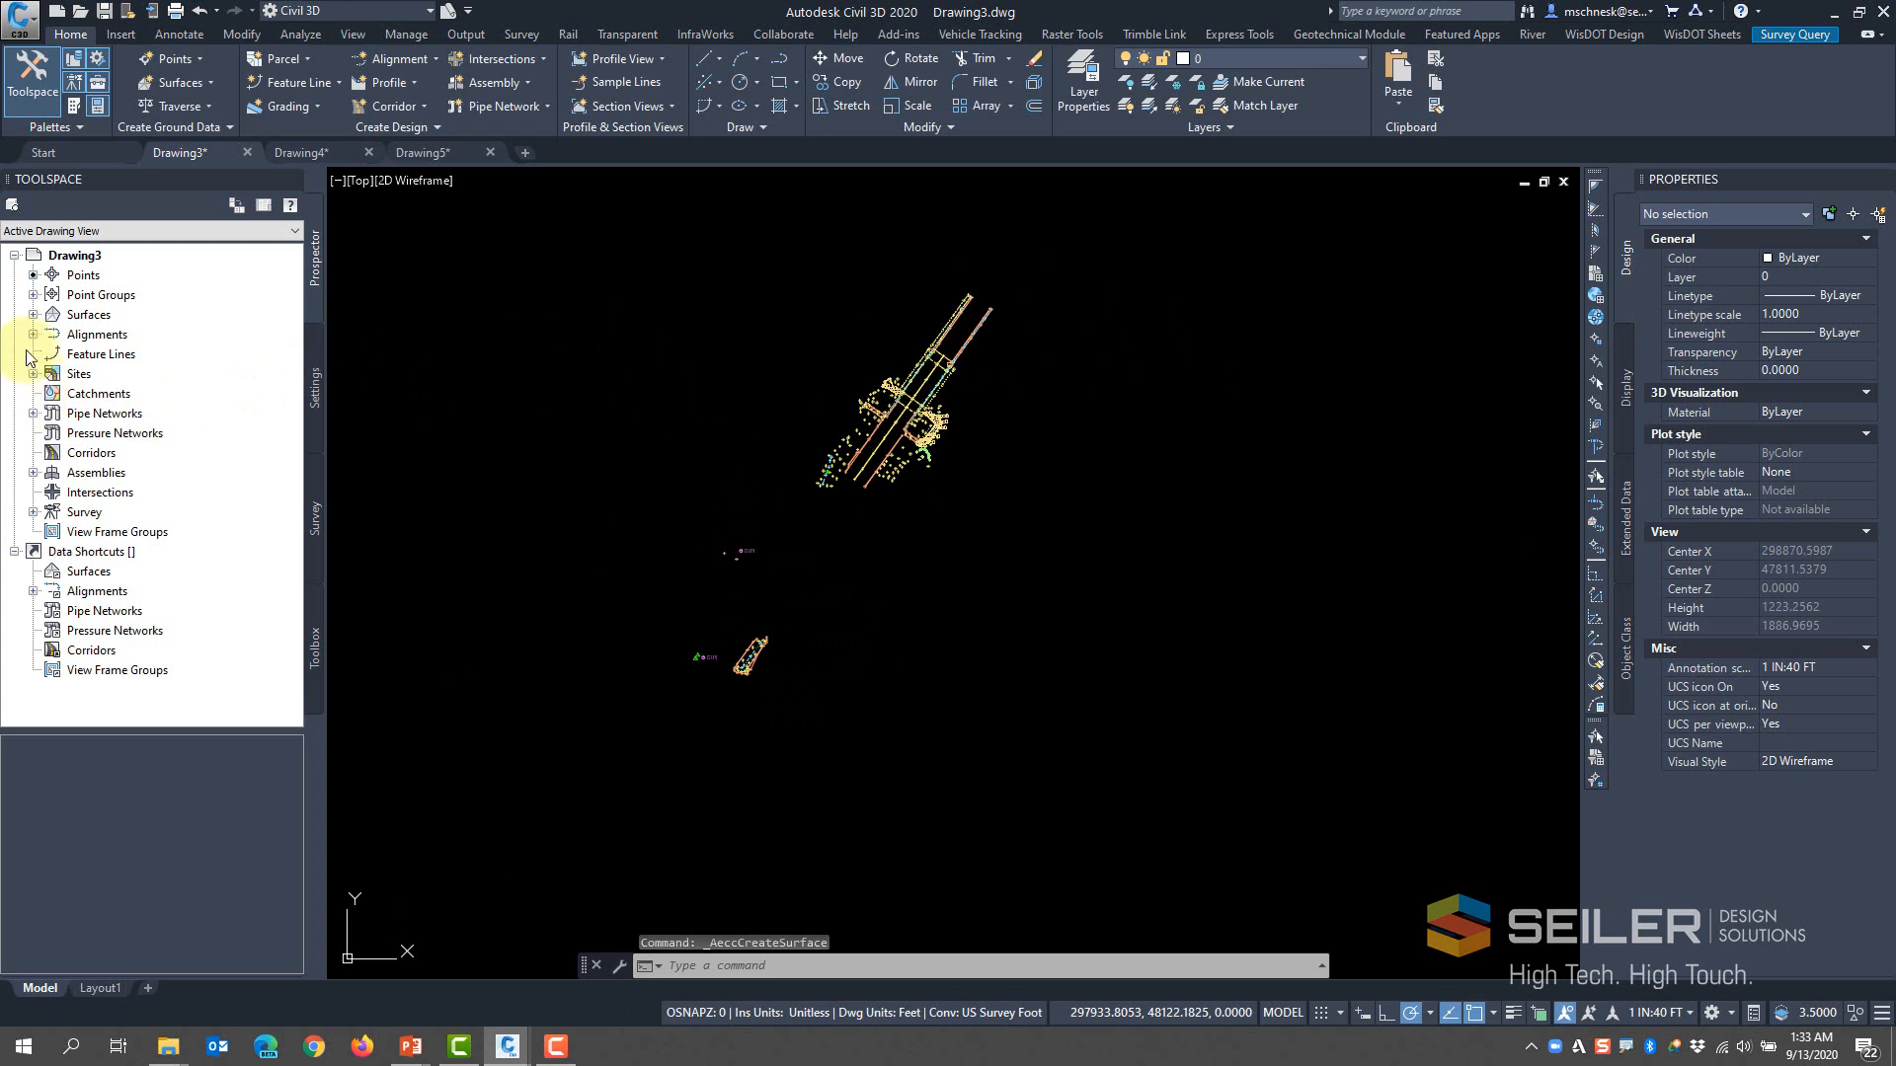
pyautogui.click(32, 315)
pyautogui.click(51, 334)
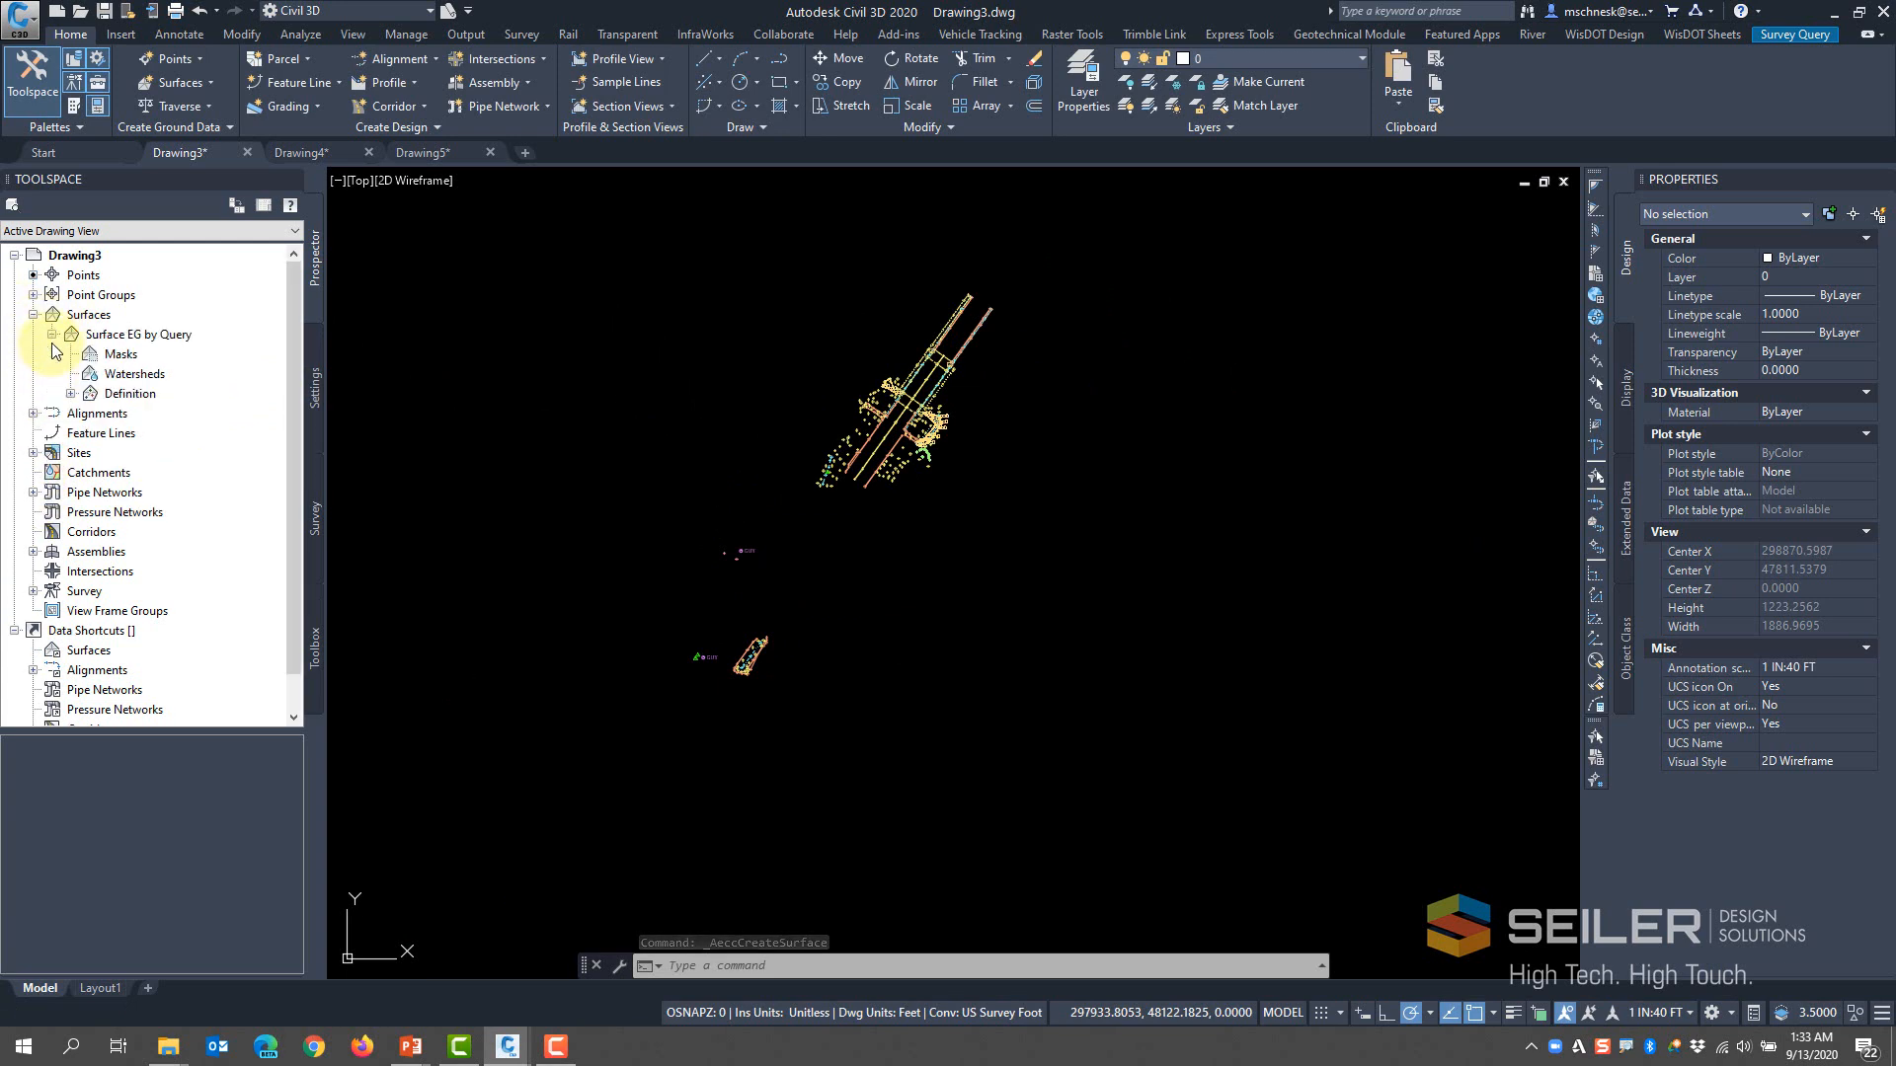
pyautogui.click(70, 393)
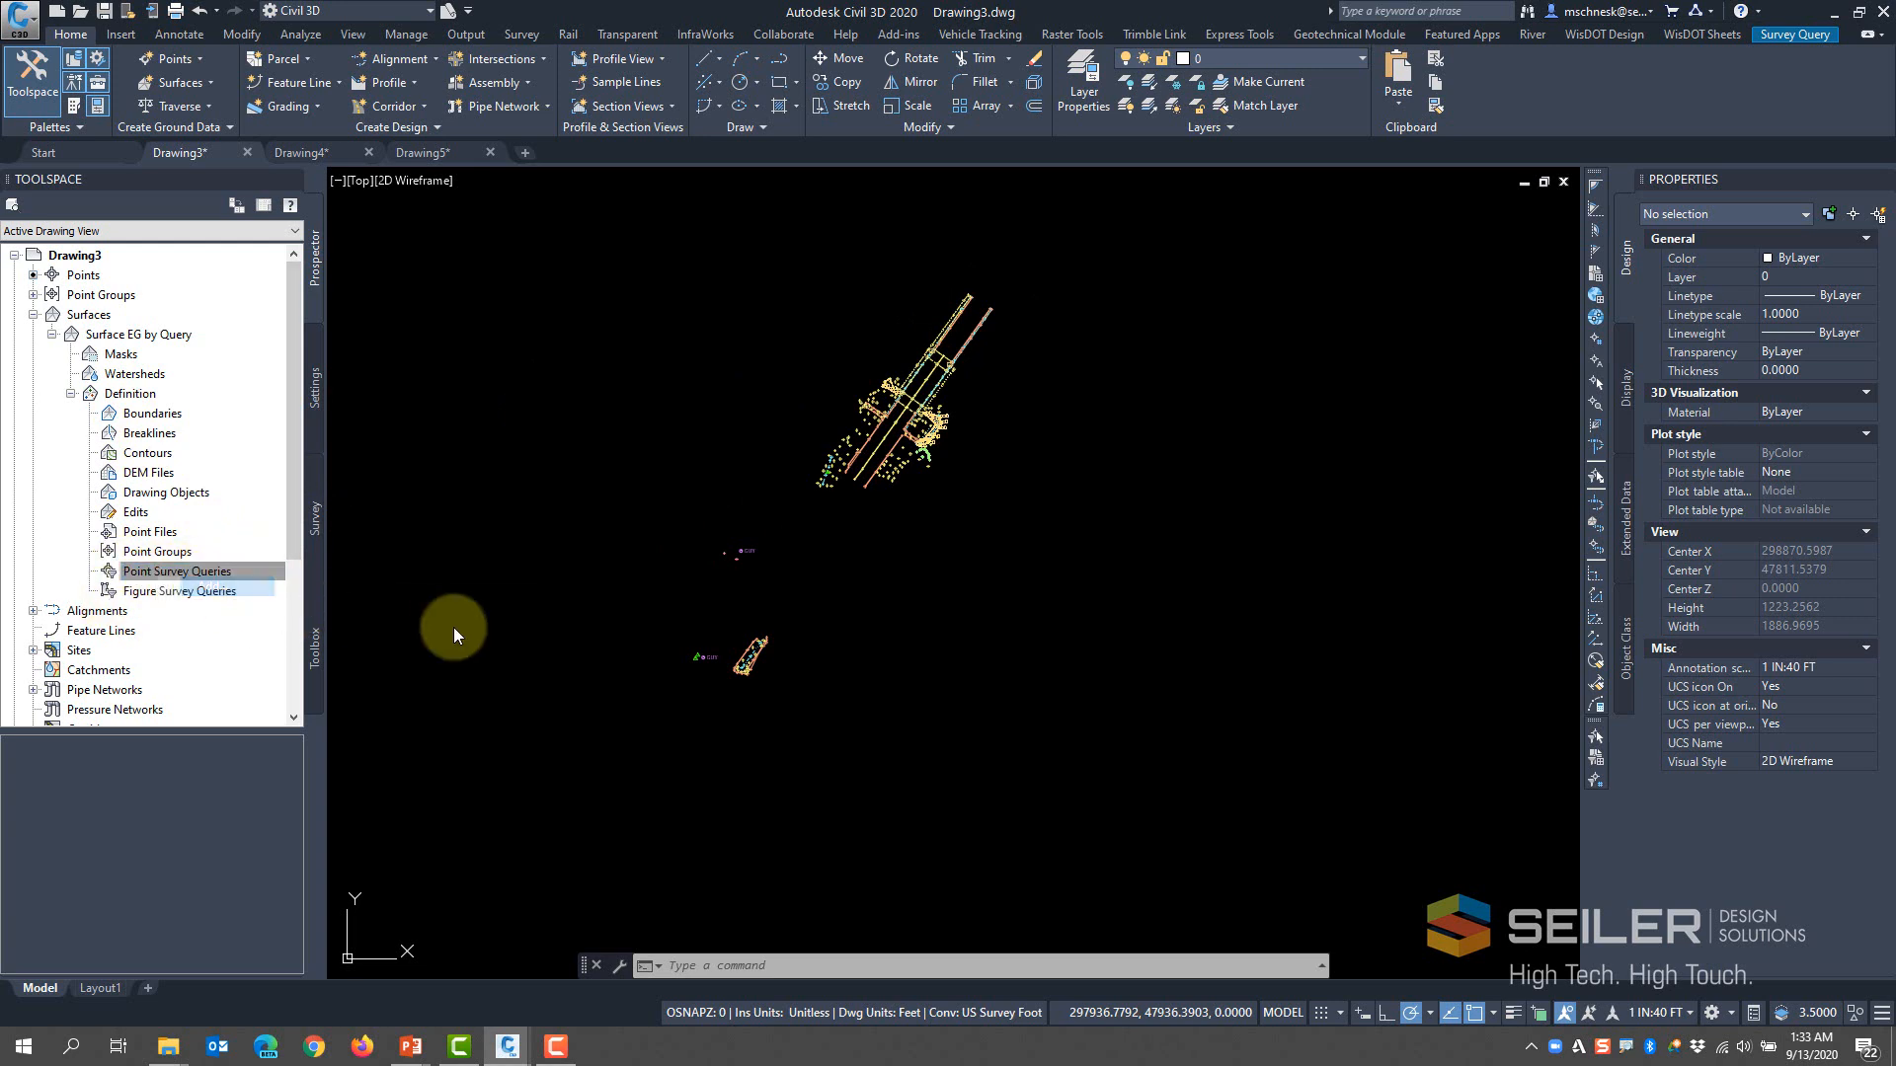
pyautogui.click(898, 432)
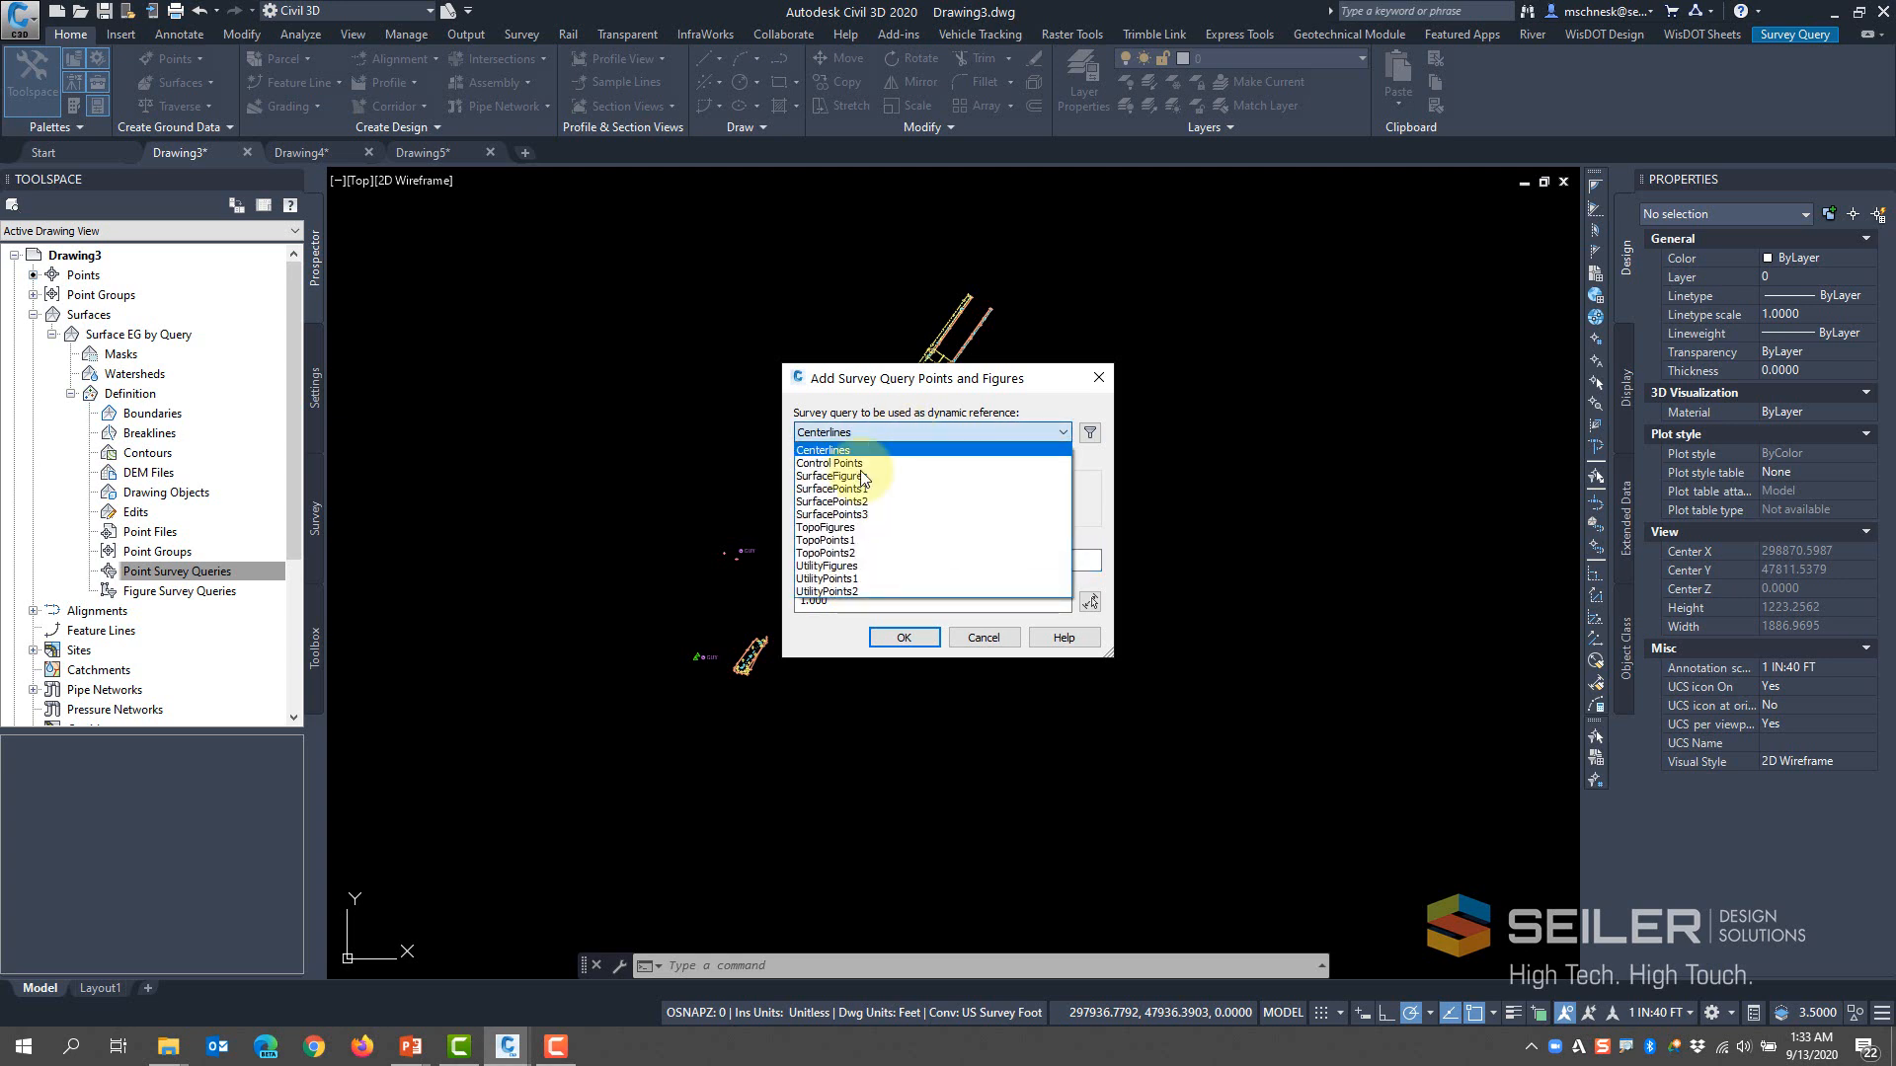
pyautogui.click(844, 491)
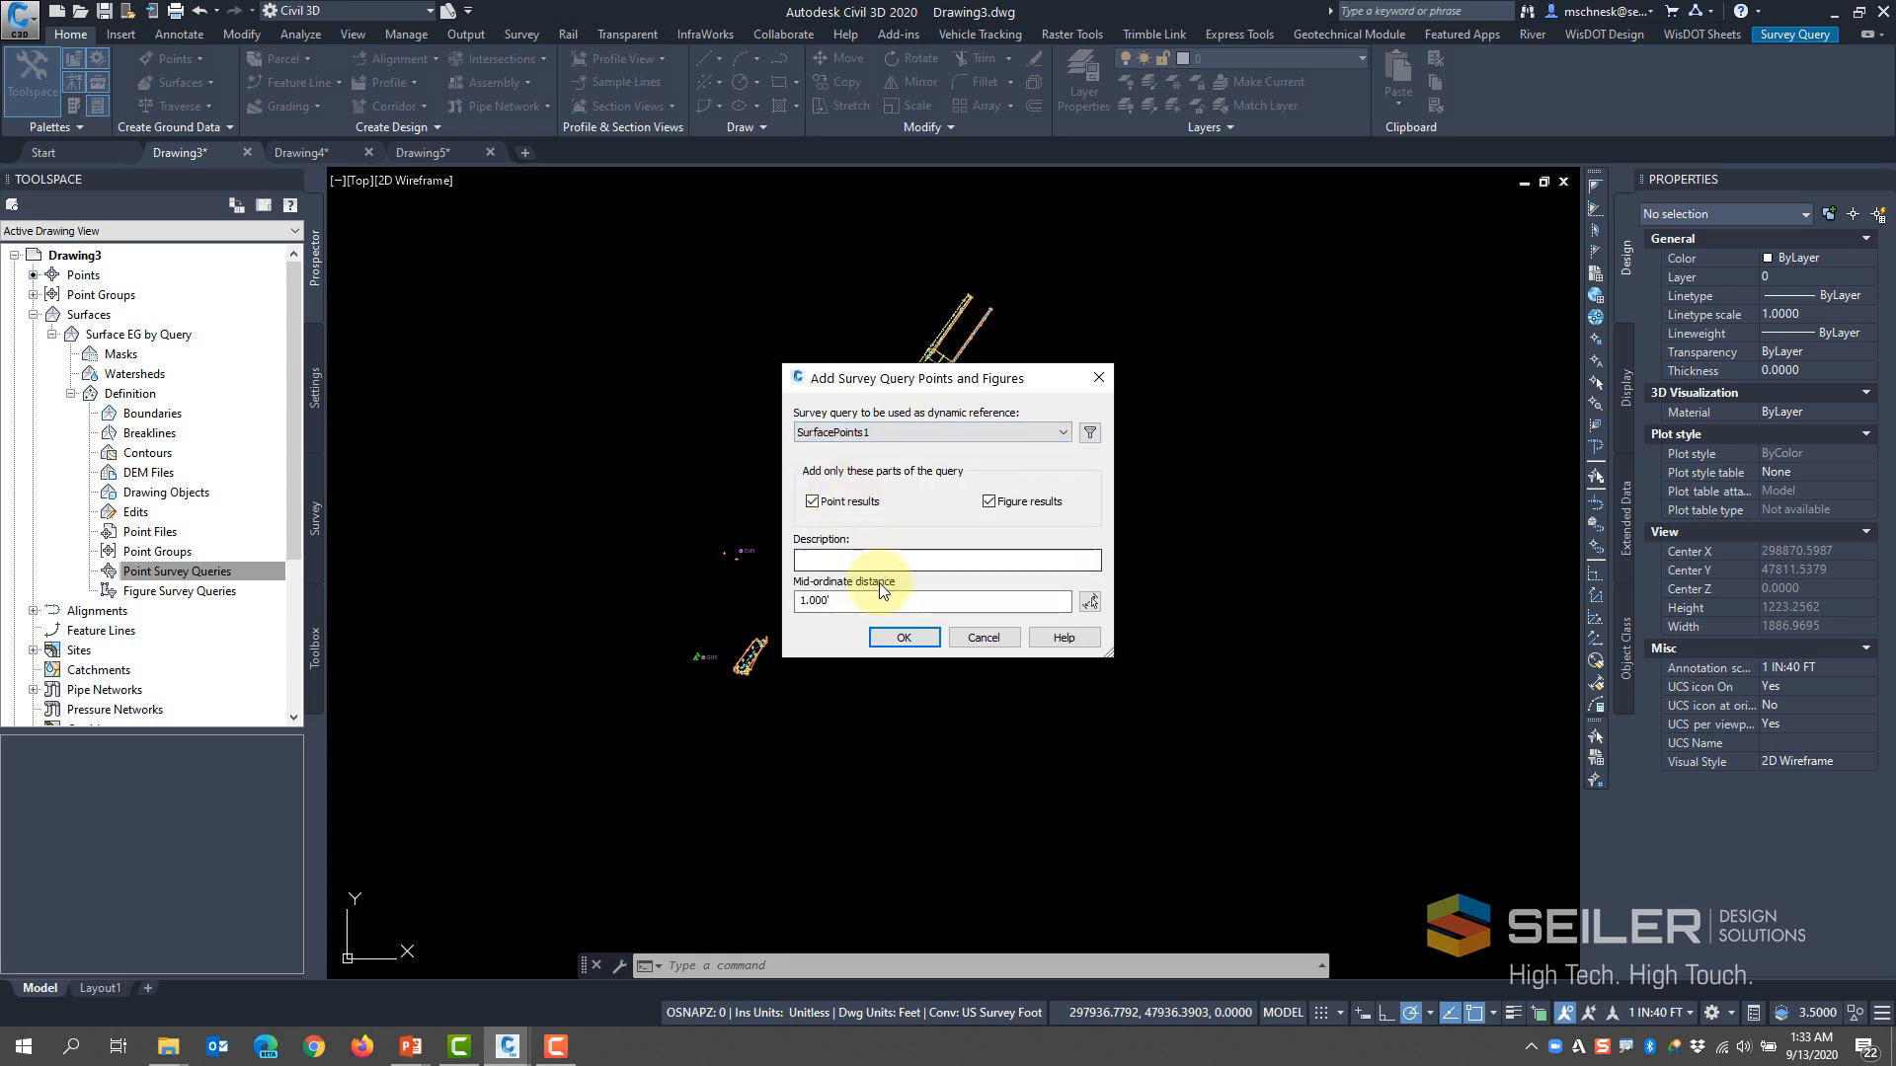
pyautogui.click(919, 642)
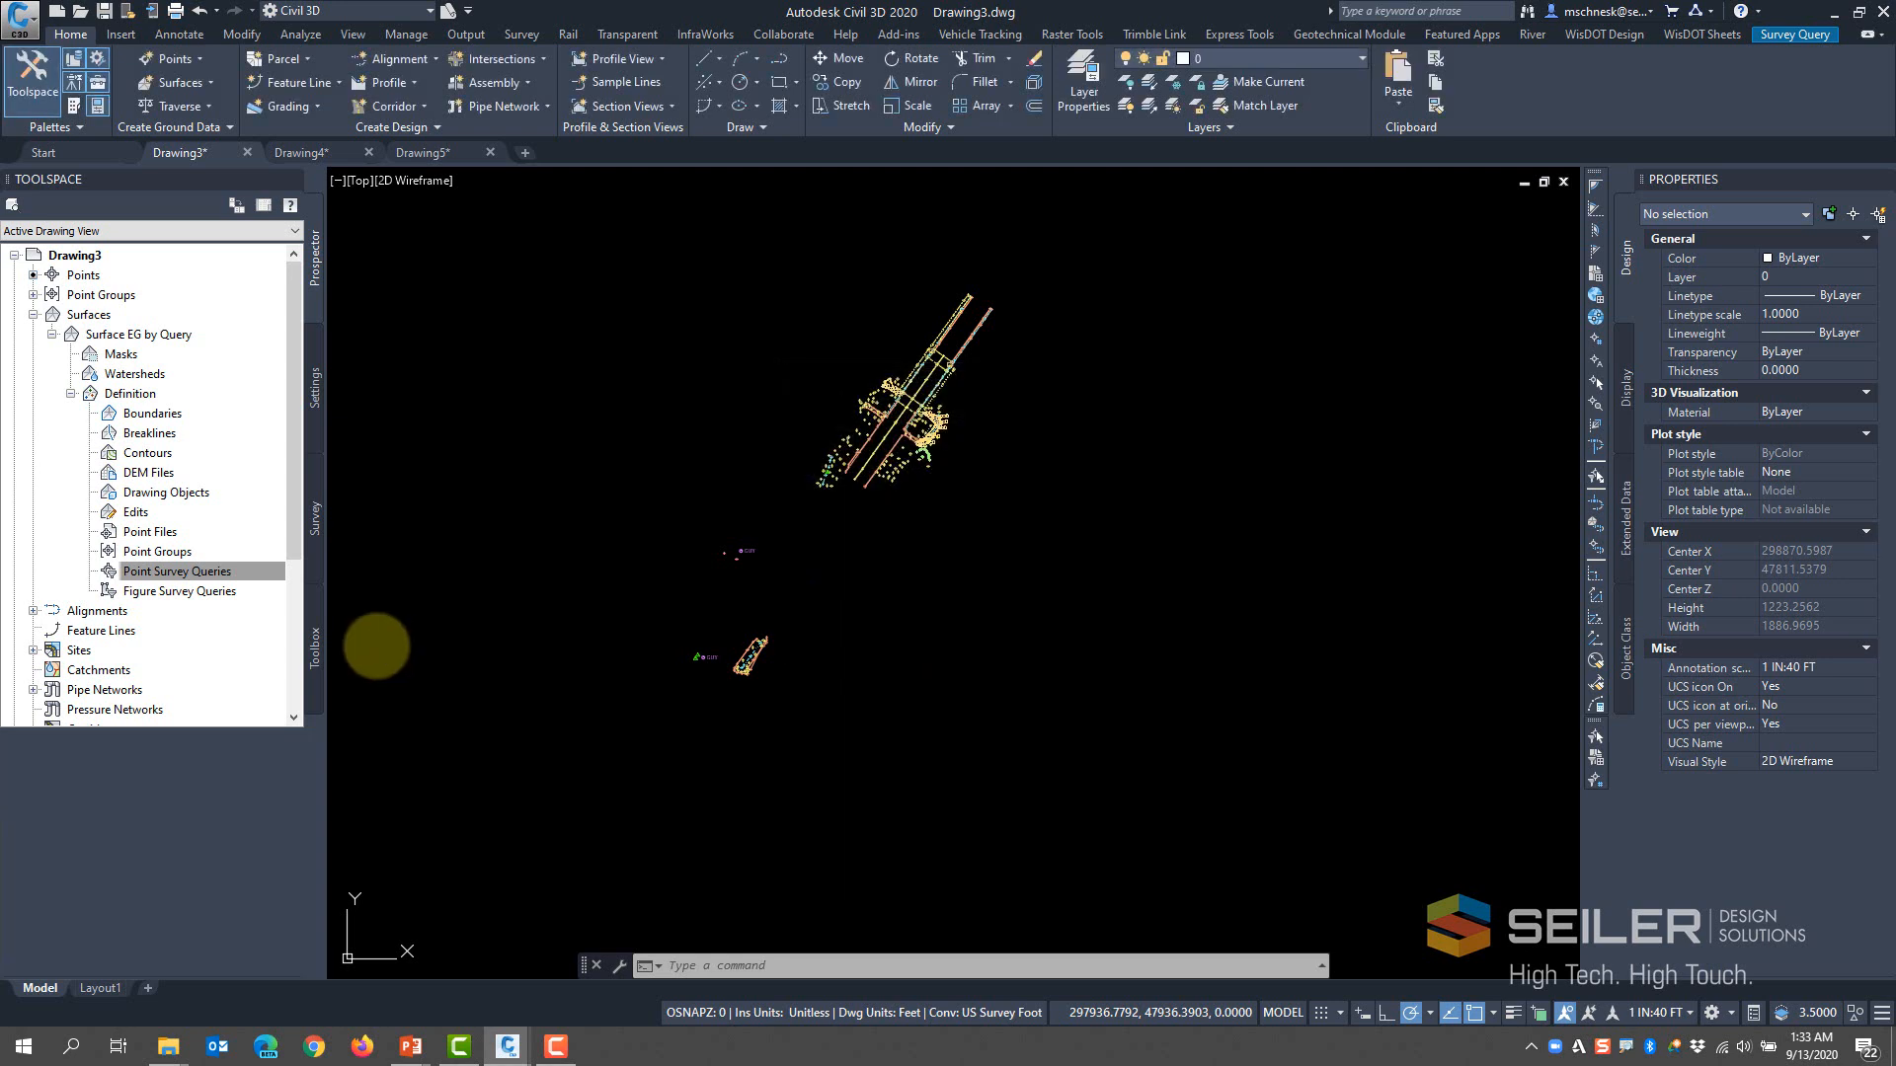
# Add the SurfacePoints2 survey query to the surface definition as a dynamic reference
pyautogui.click(126, 575)
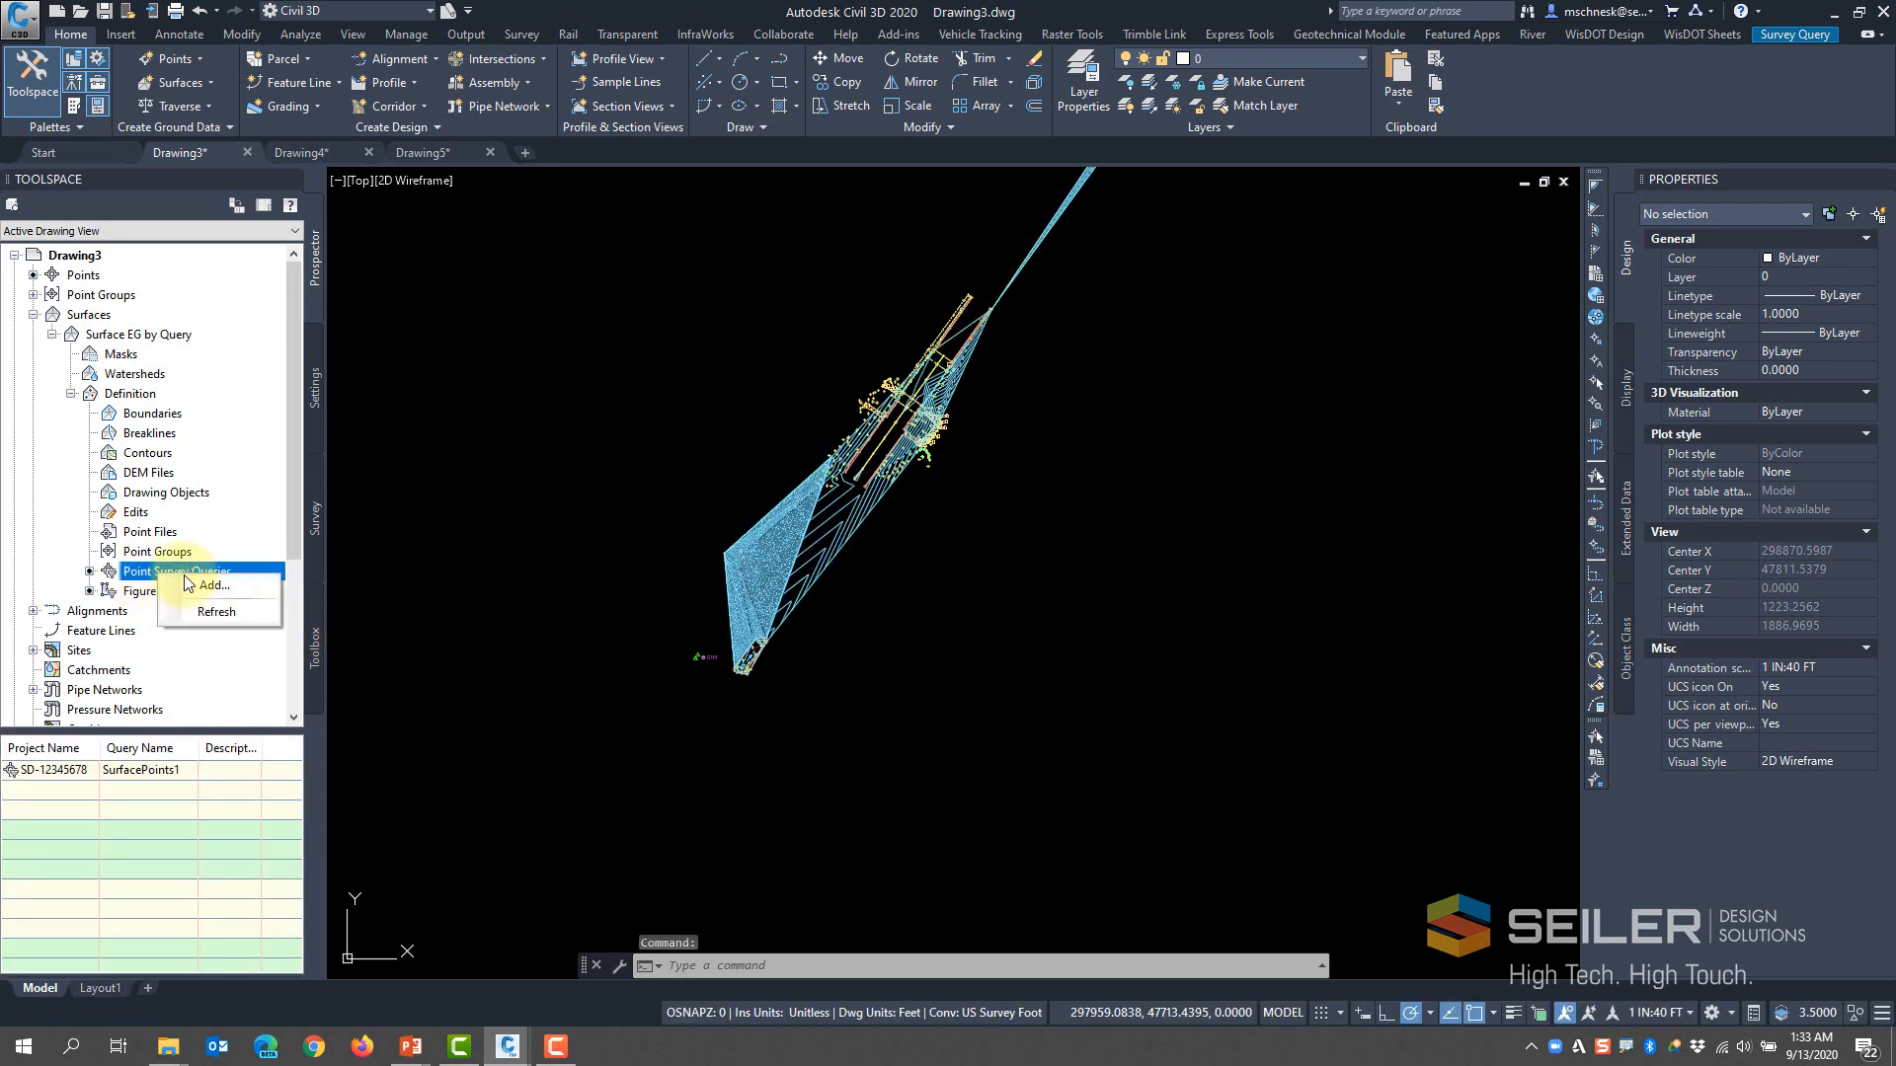
pyautogui.click(208, 586)
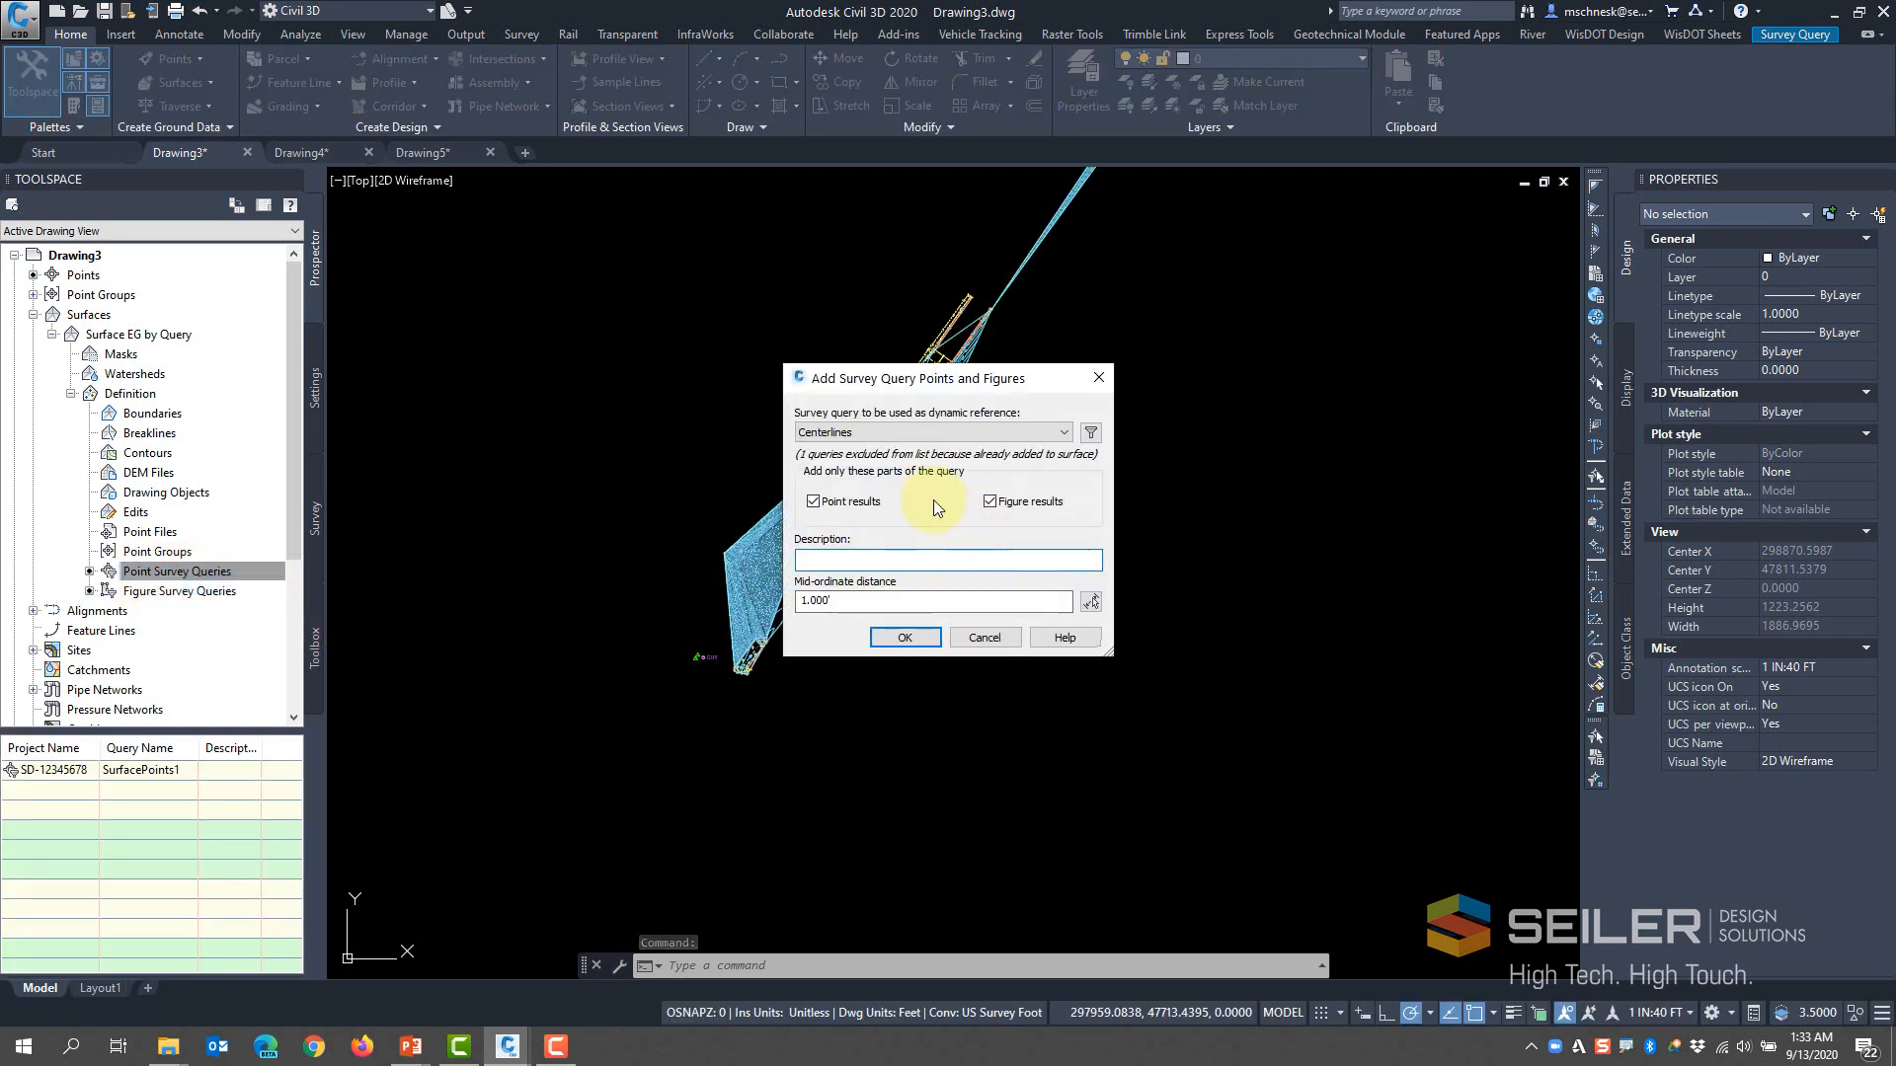
pyautogui.click(934, 430)
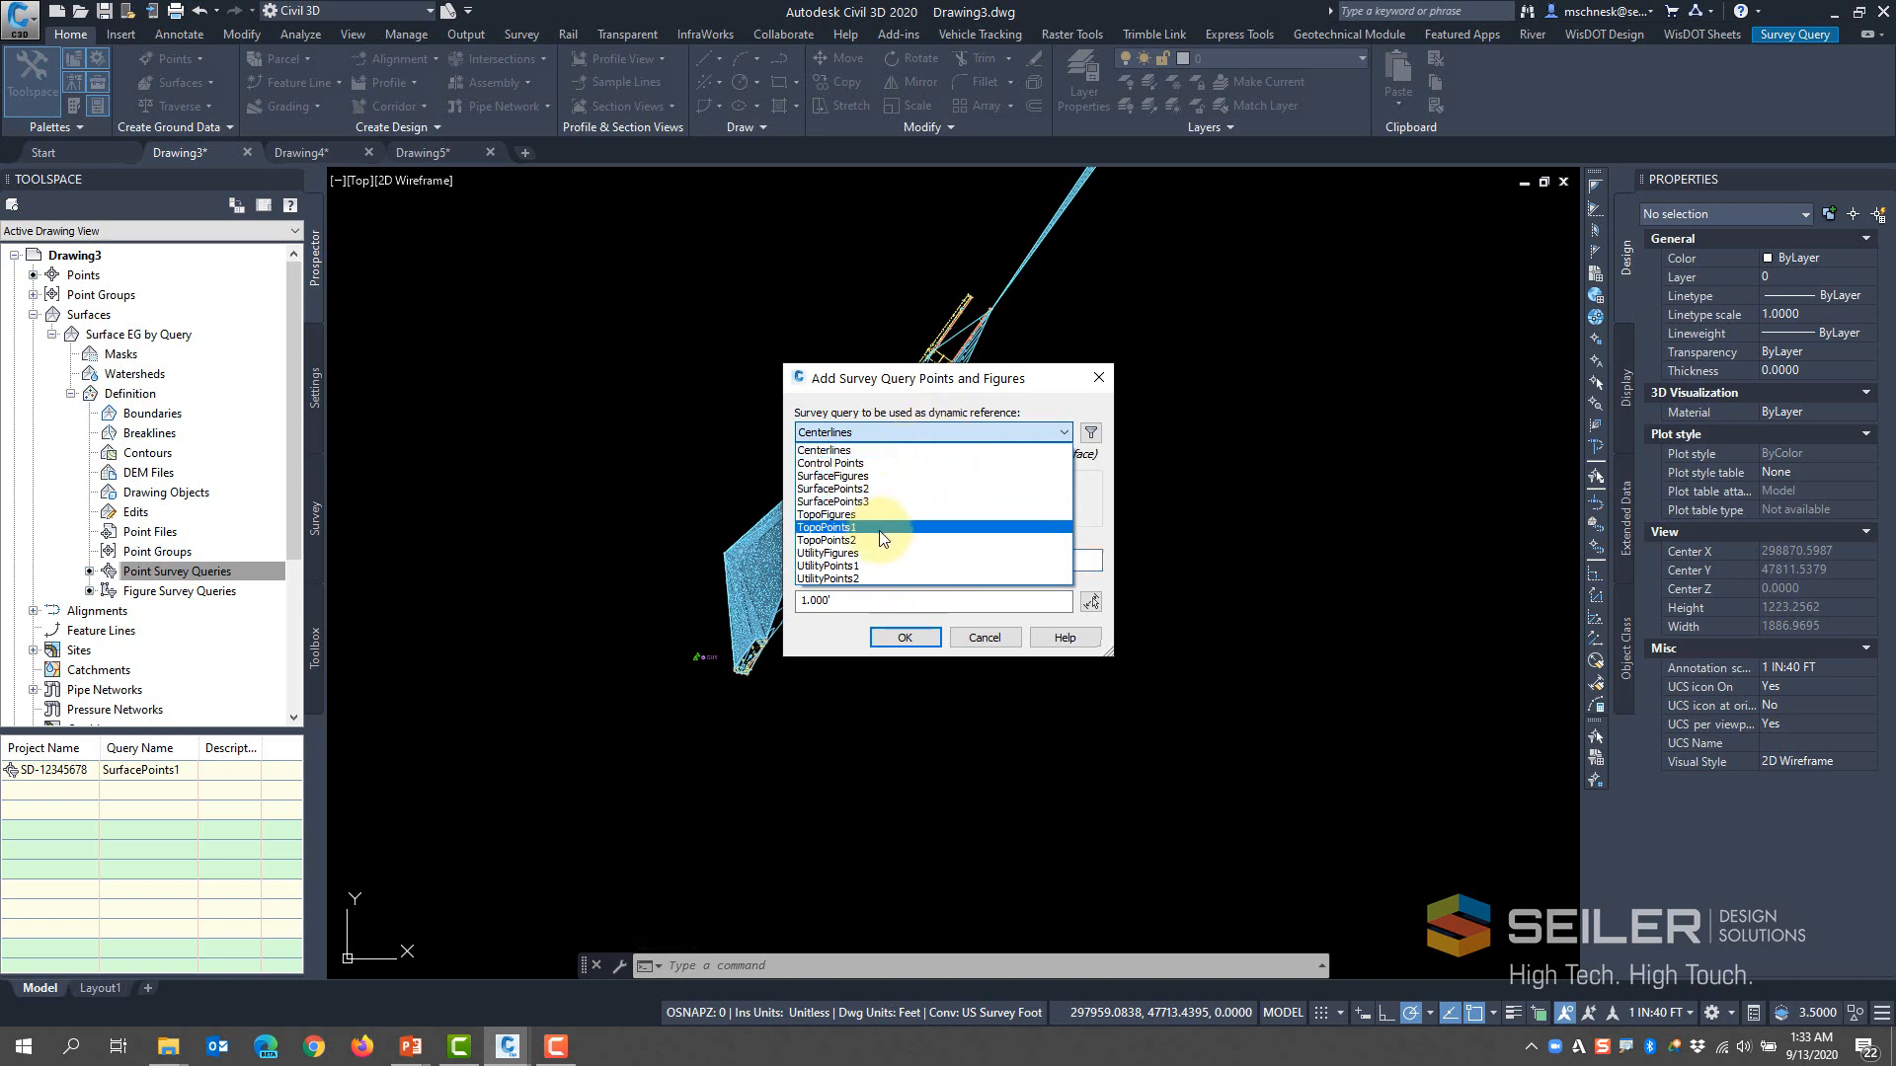
pyautogui.click(851, 488)
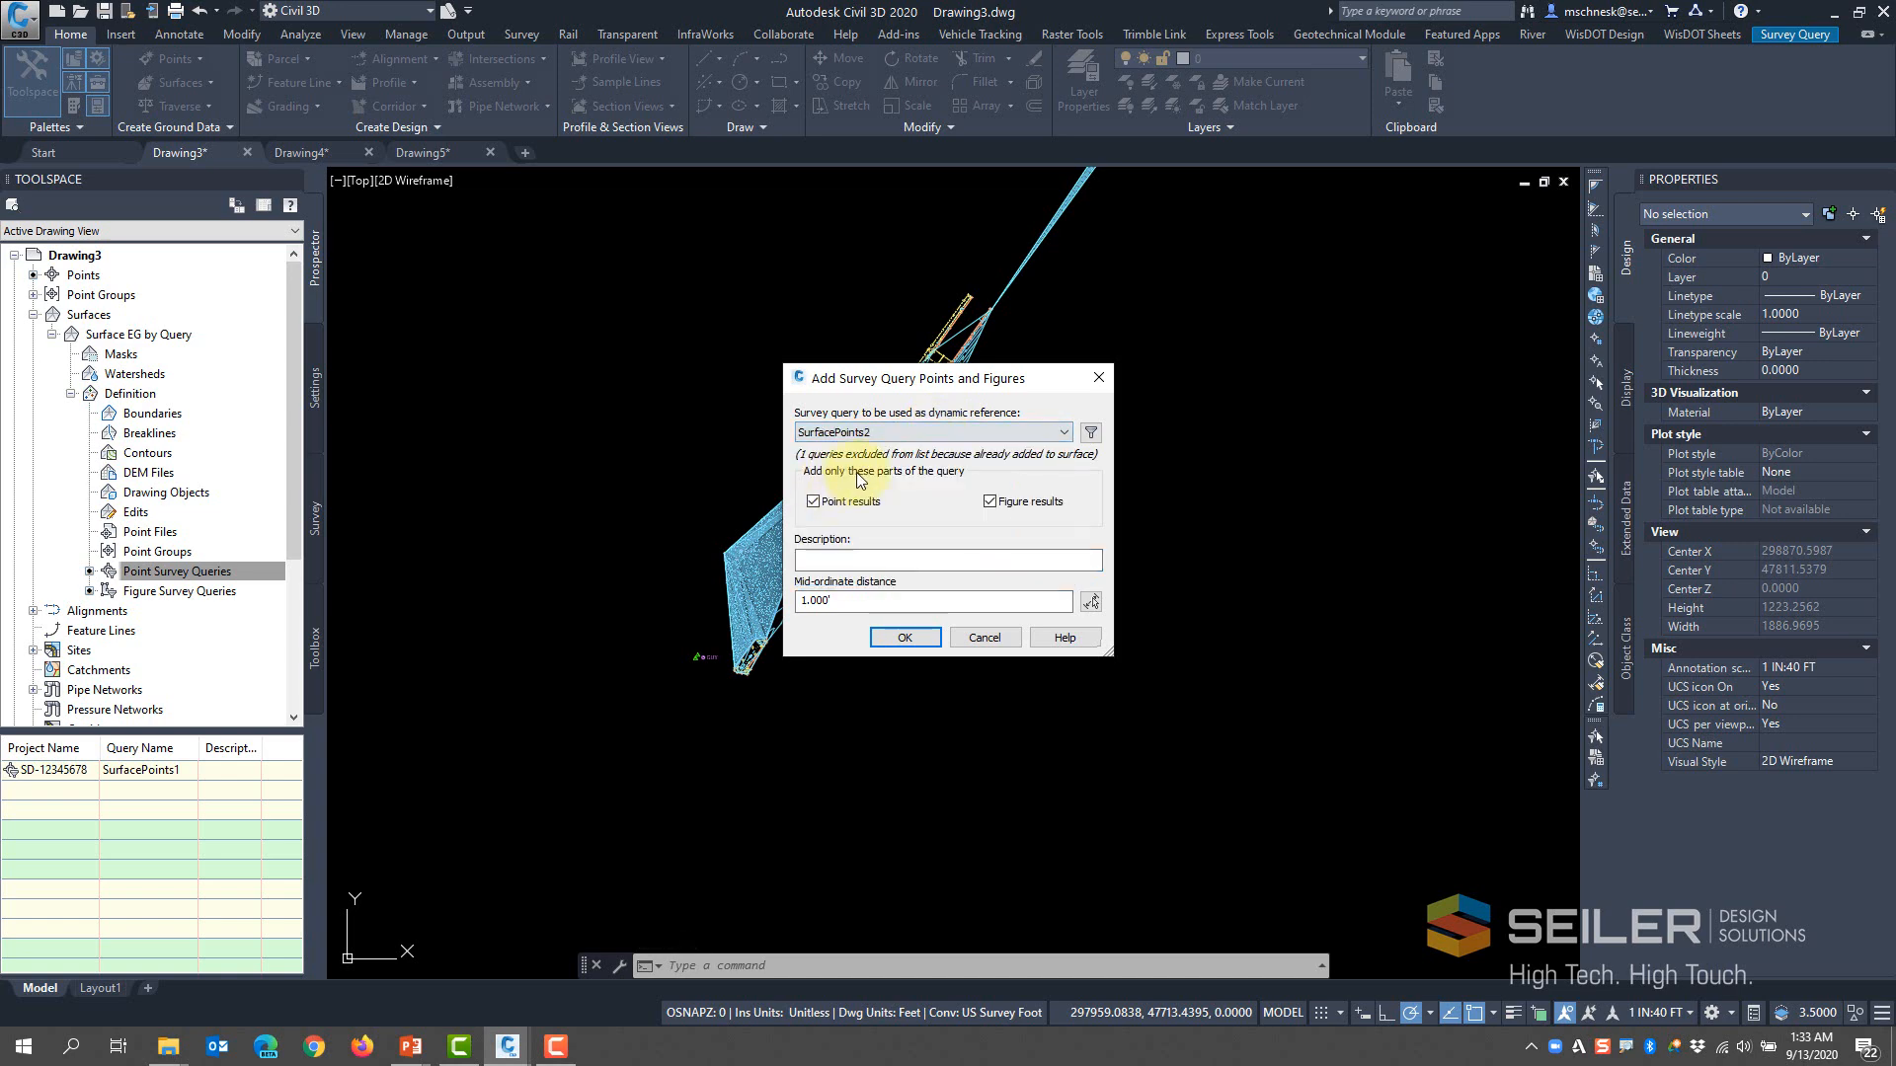
pyautogui.click(903, 638)
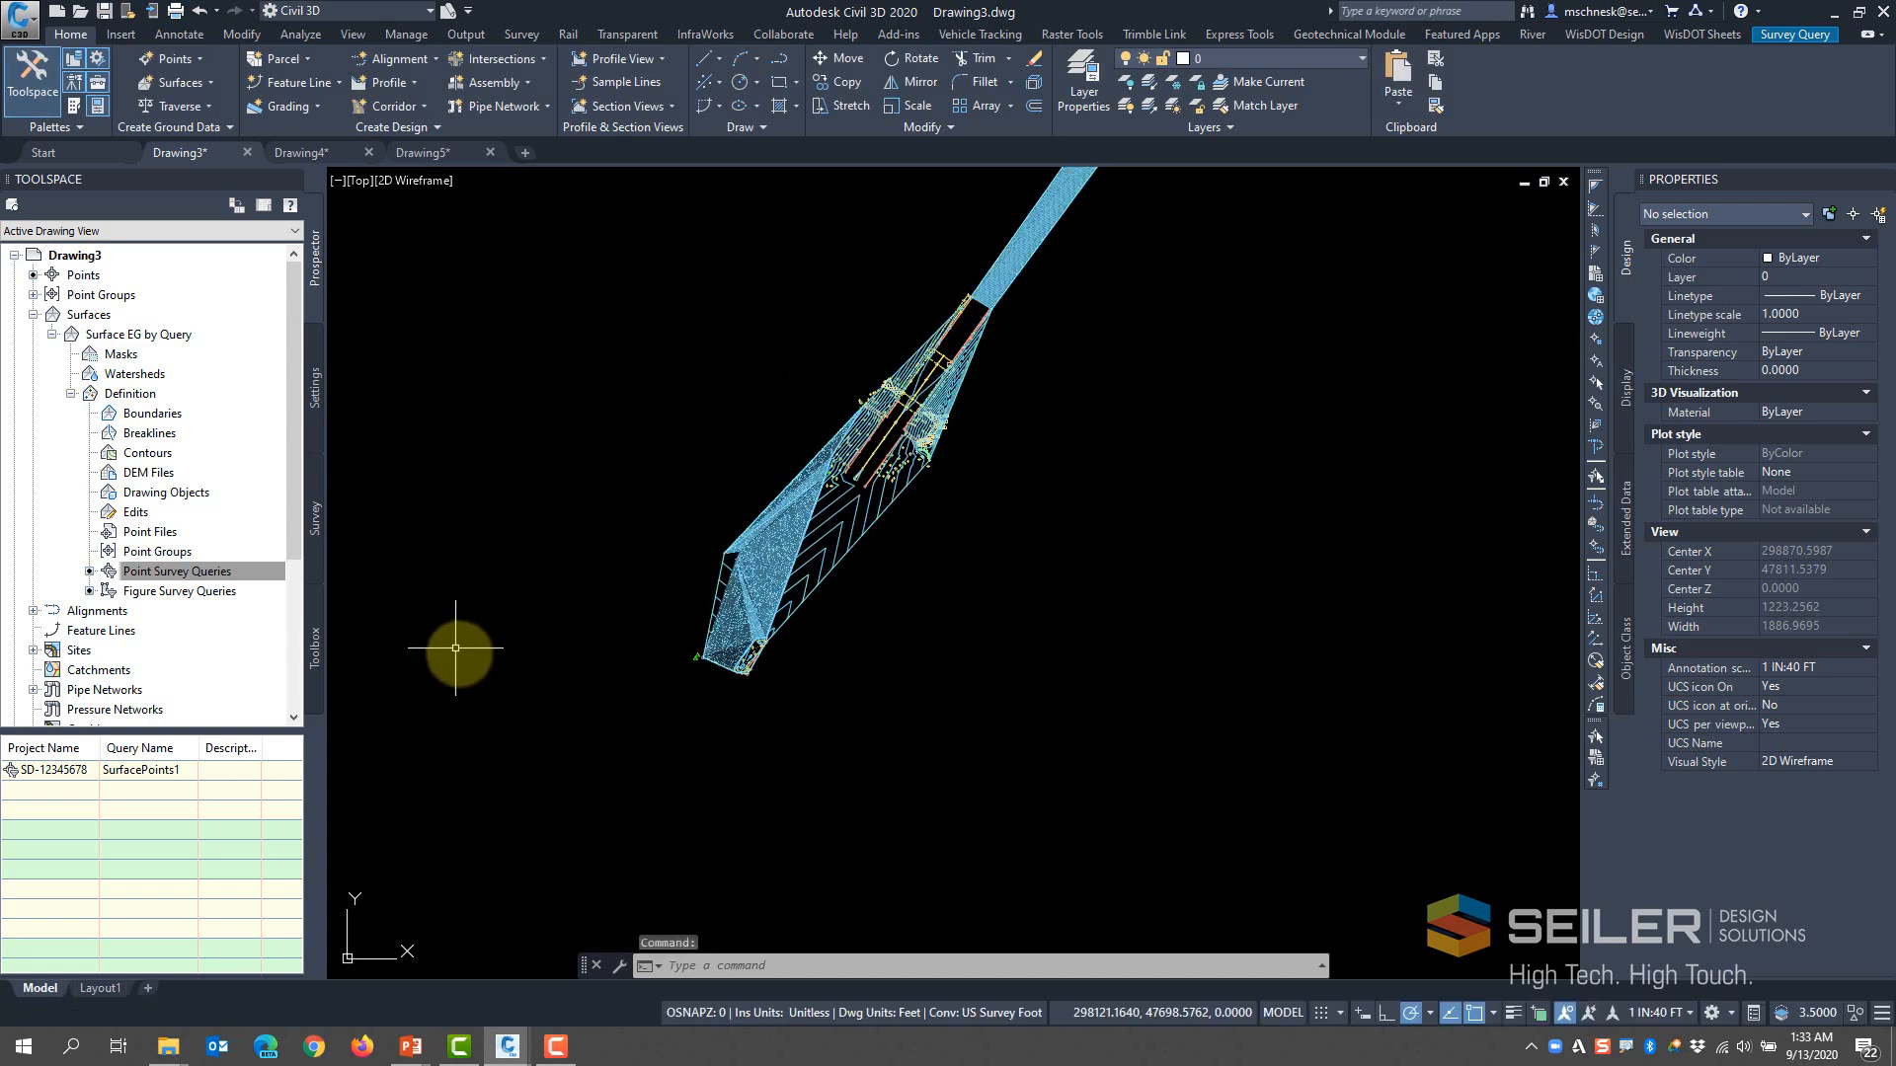
# Add the SurfacePoints3 survey query to the surface definition with both point and figure results
pyautogui.rightClick(233, 566)
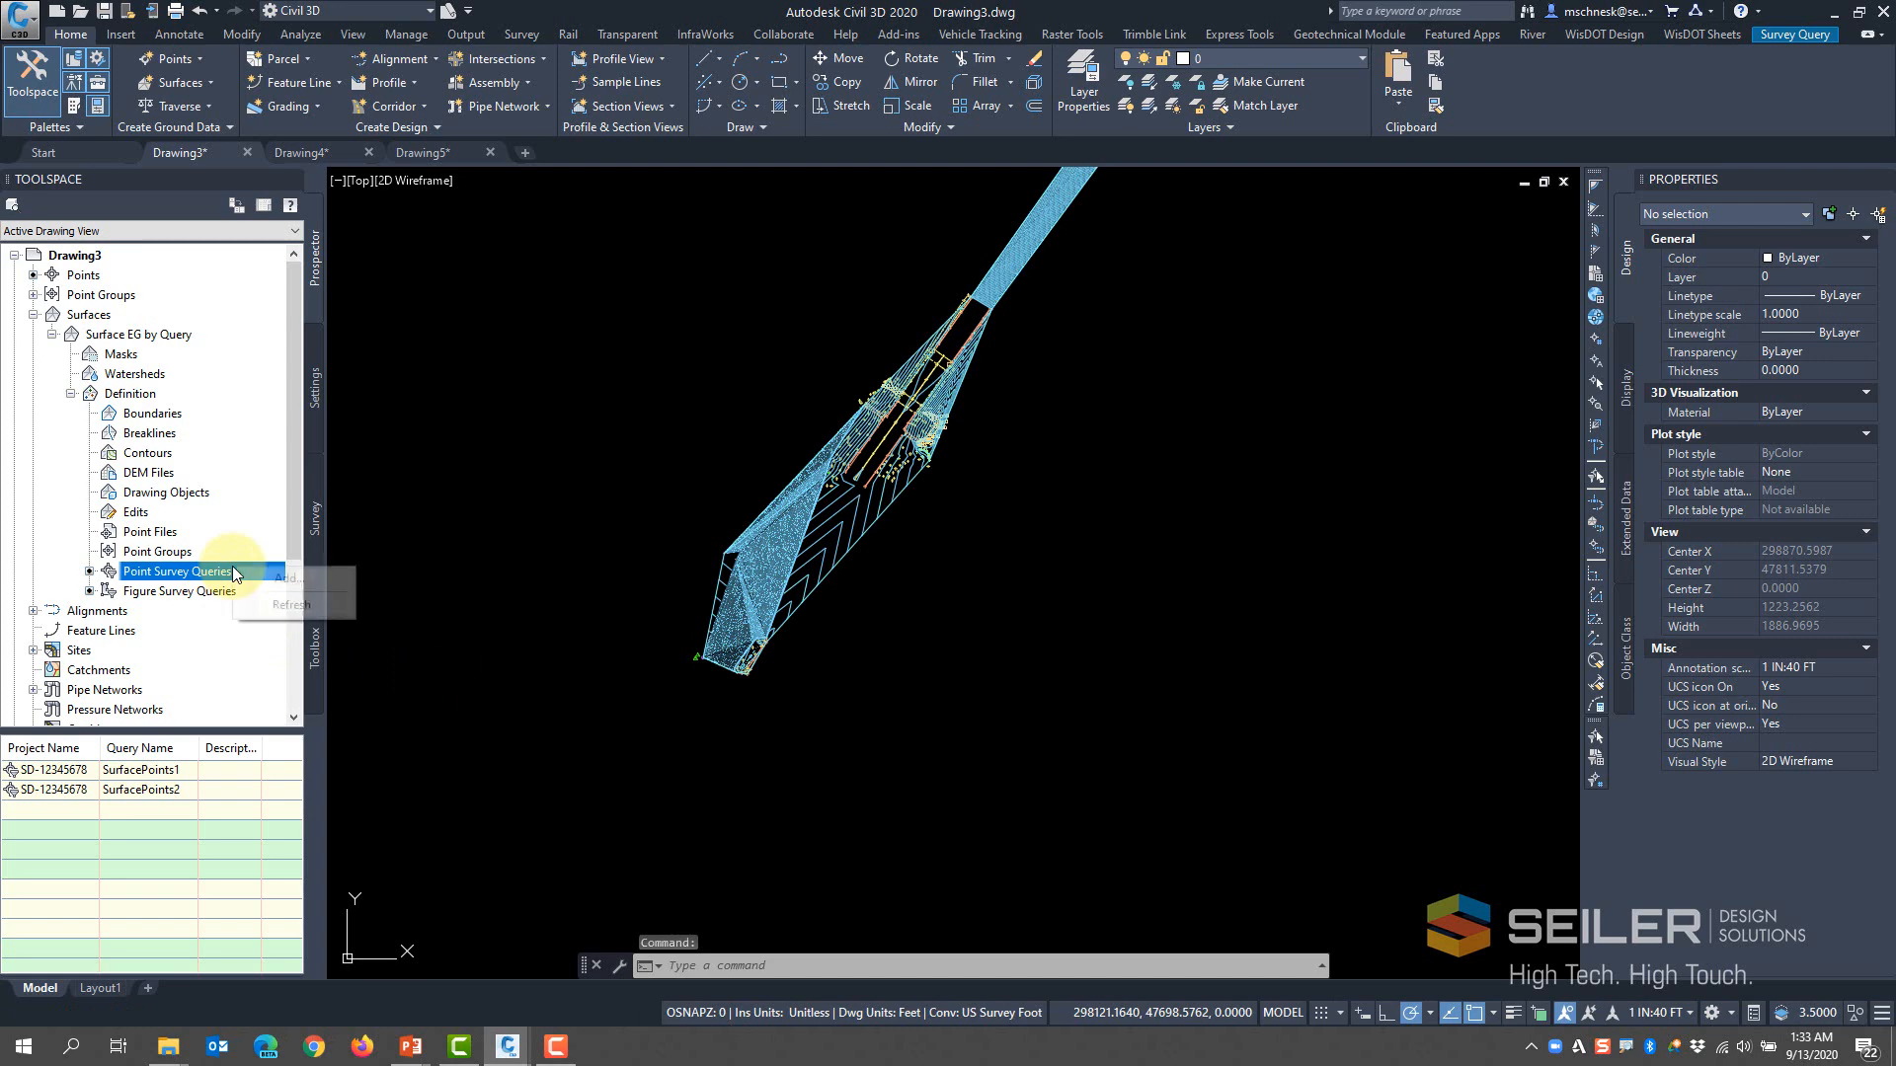
pyautogui.click(318, 577)
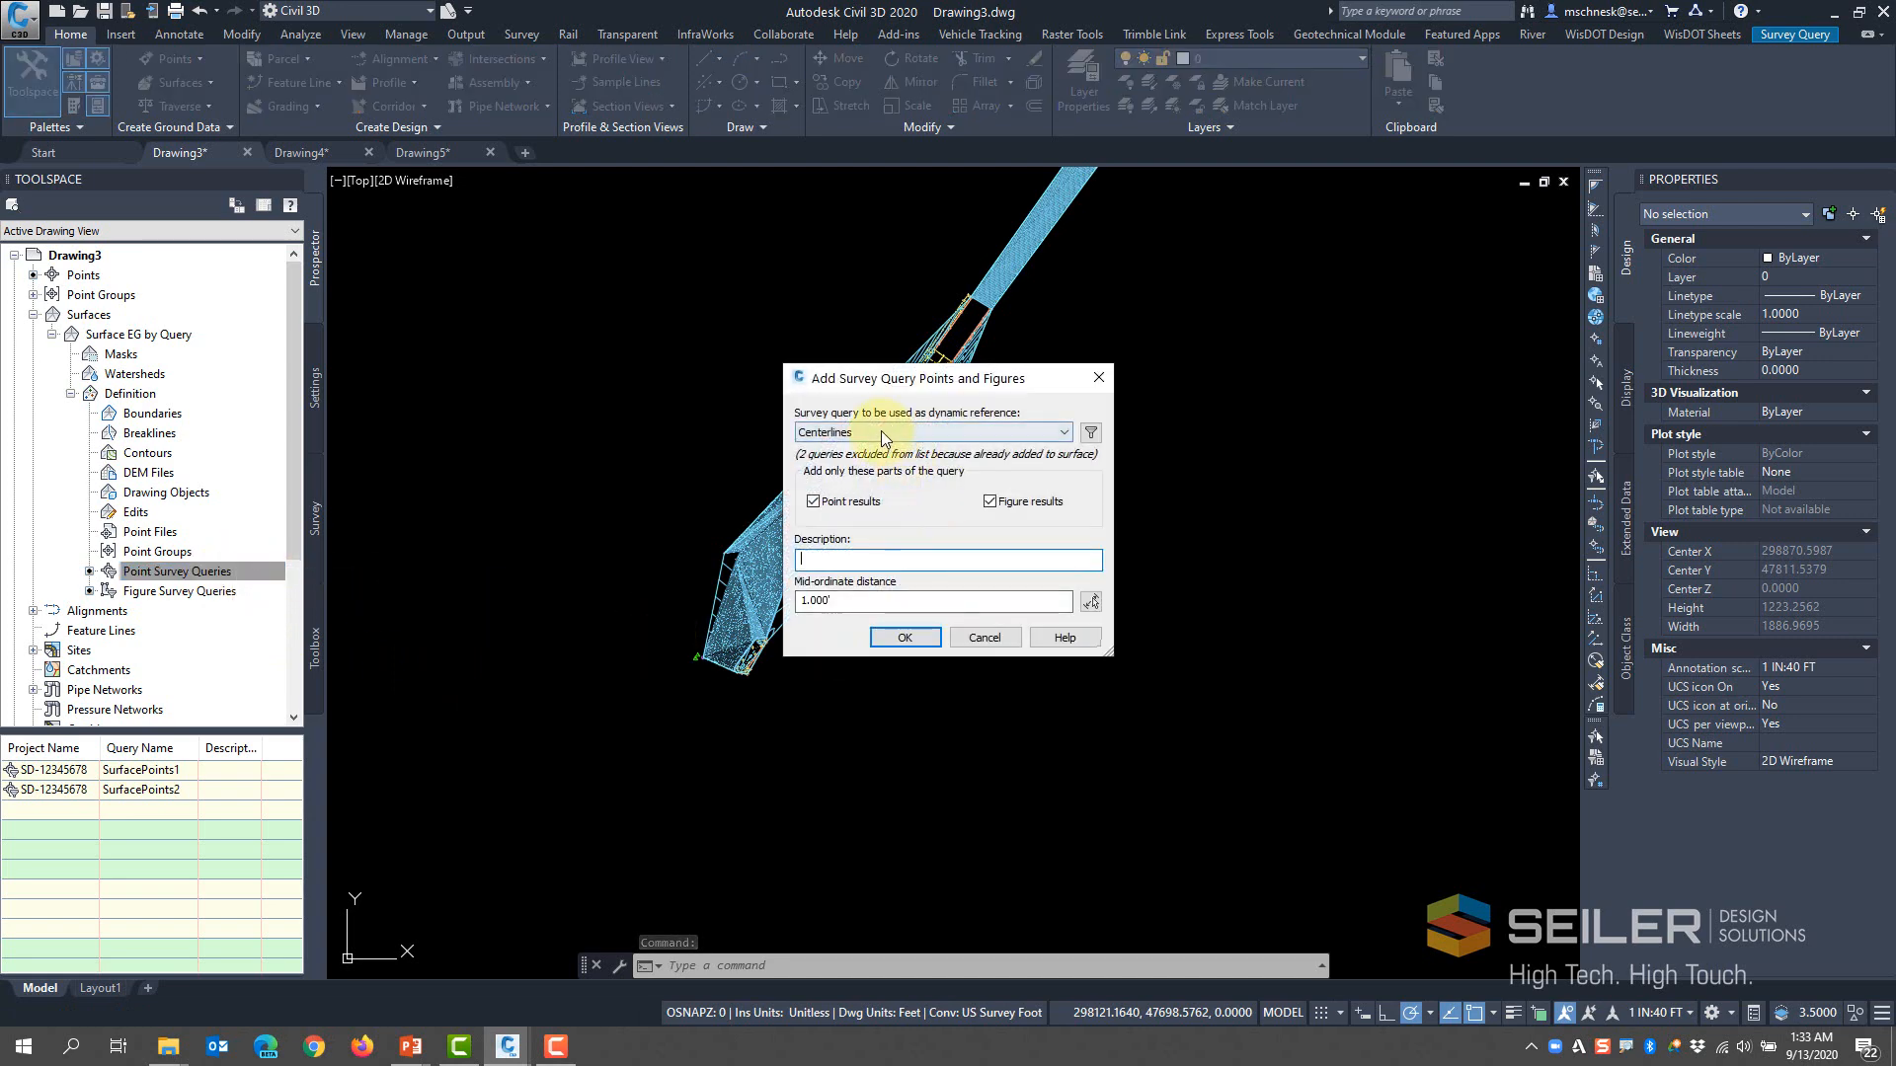
pyautogui.click(881, 435)
pyautogui.click(862, 484)
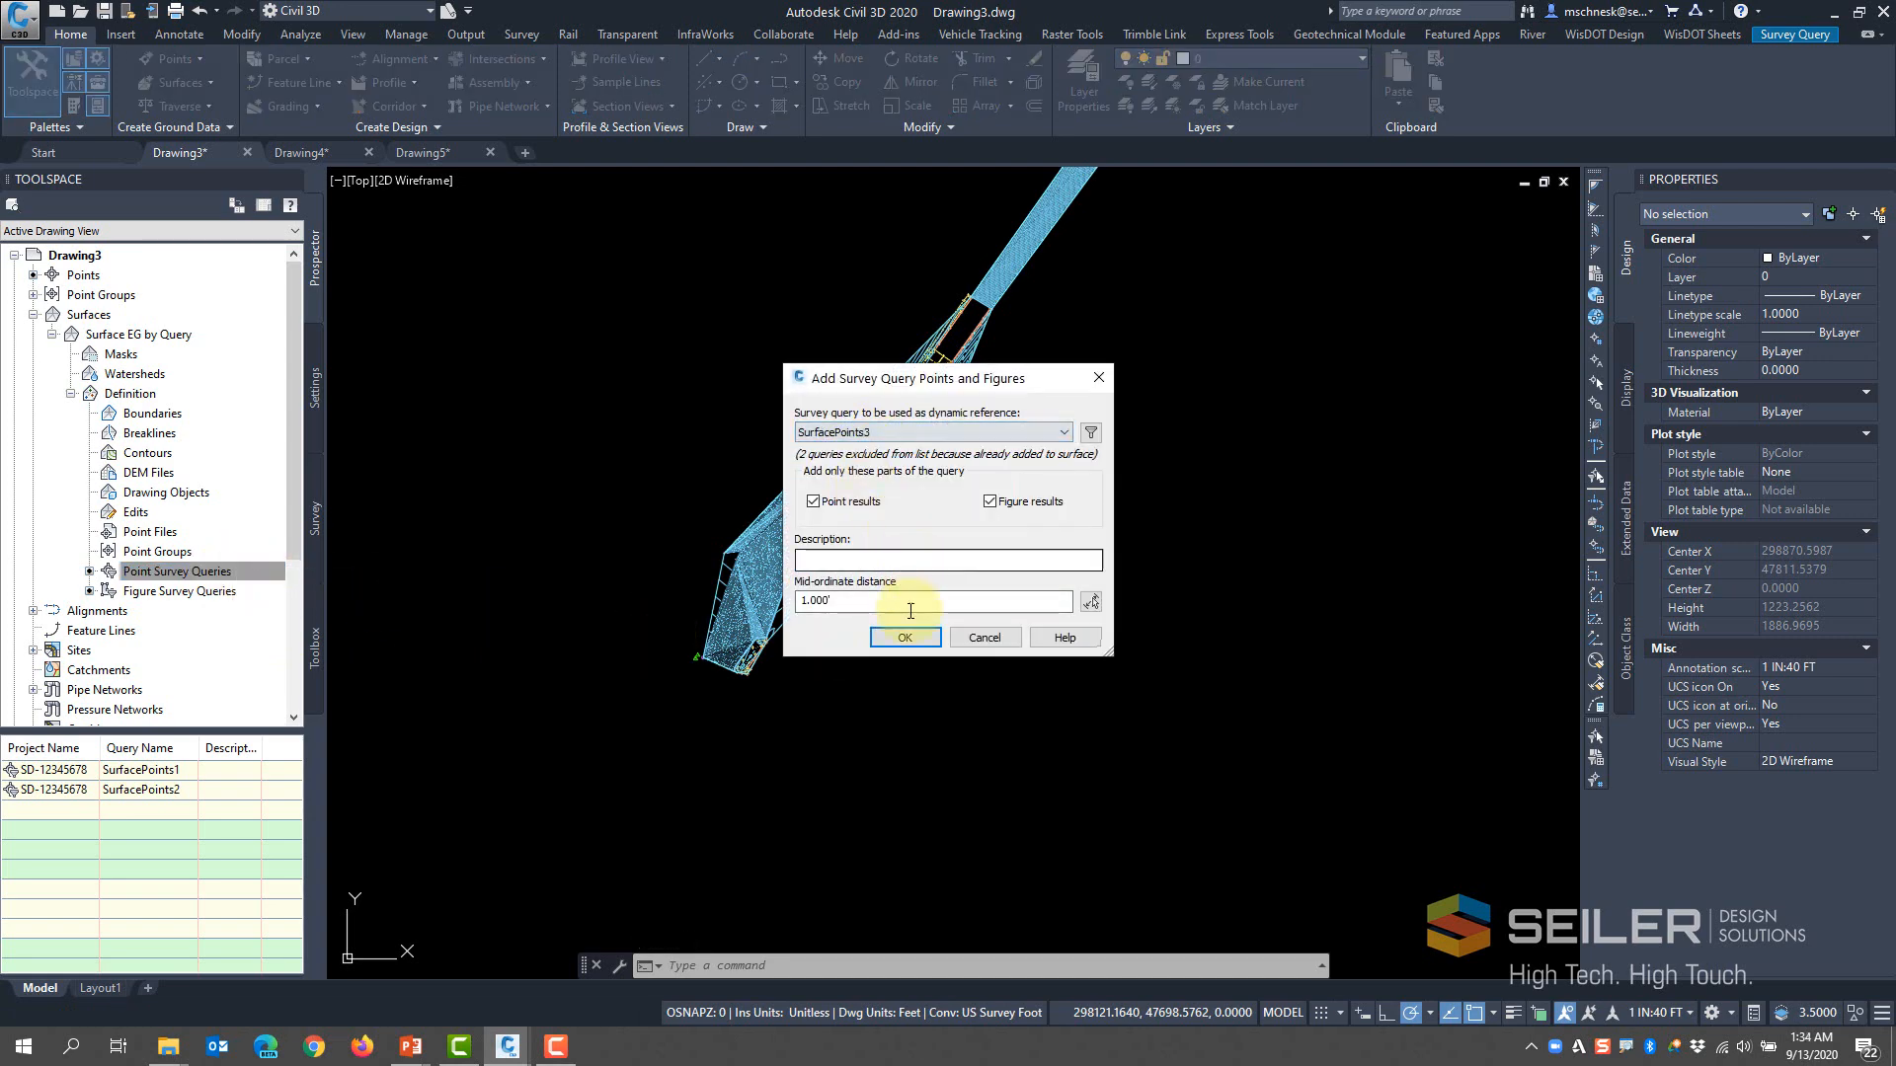
pyautogui.click(902, 637)
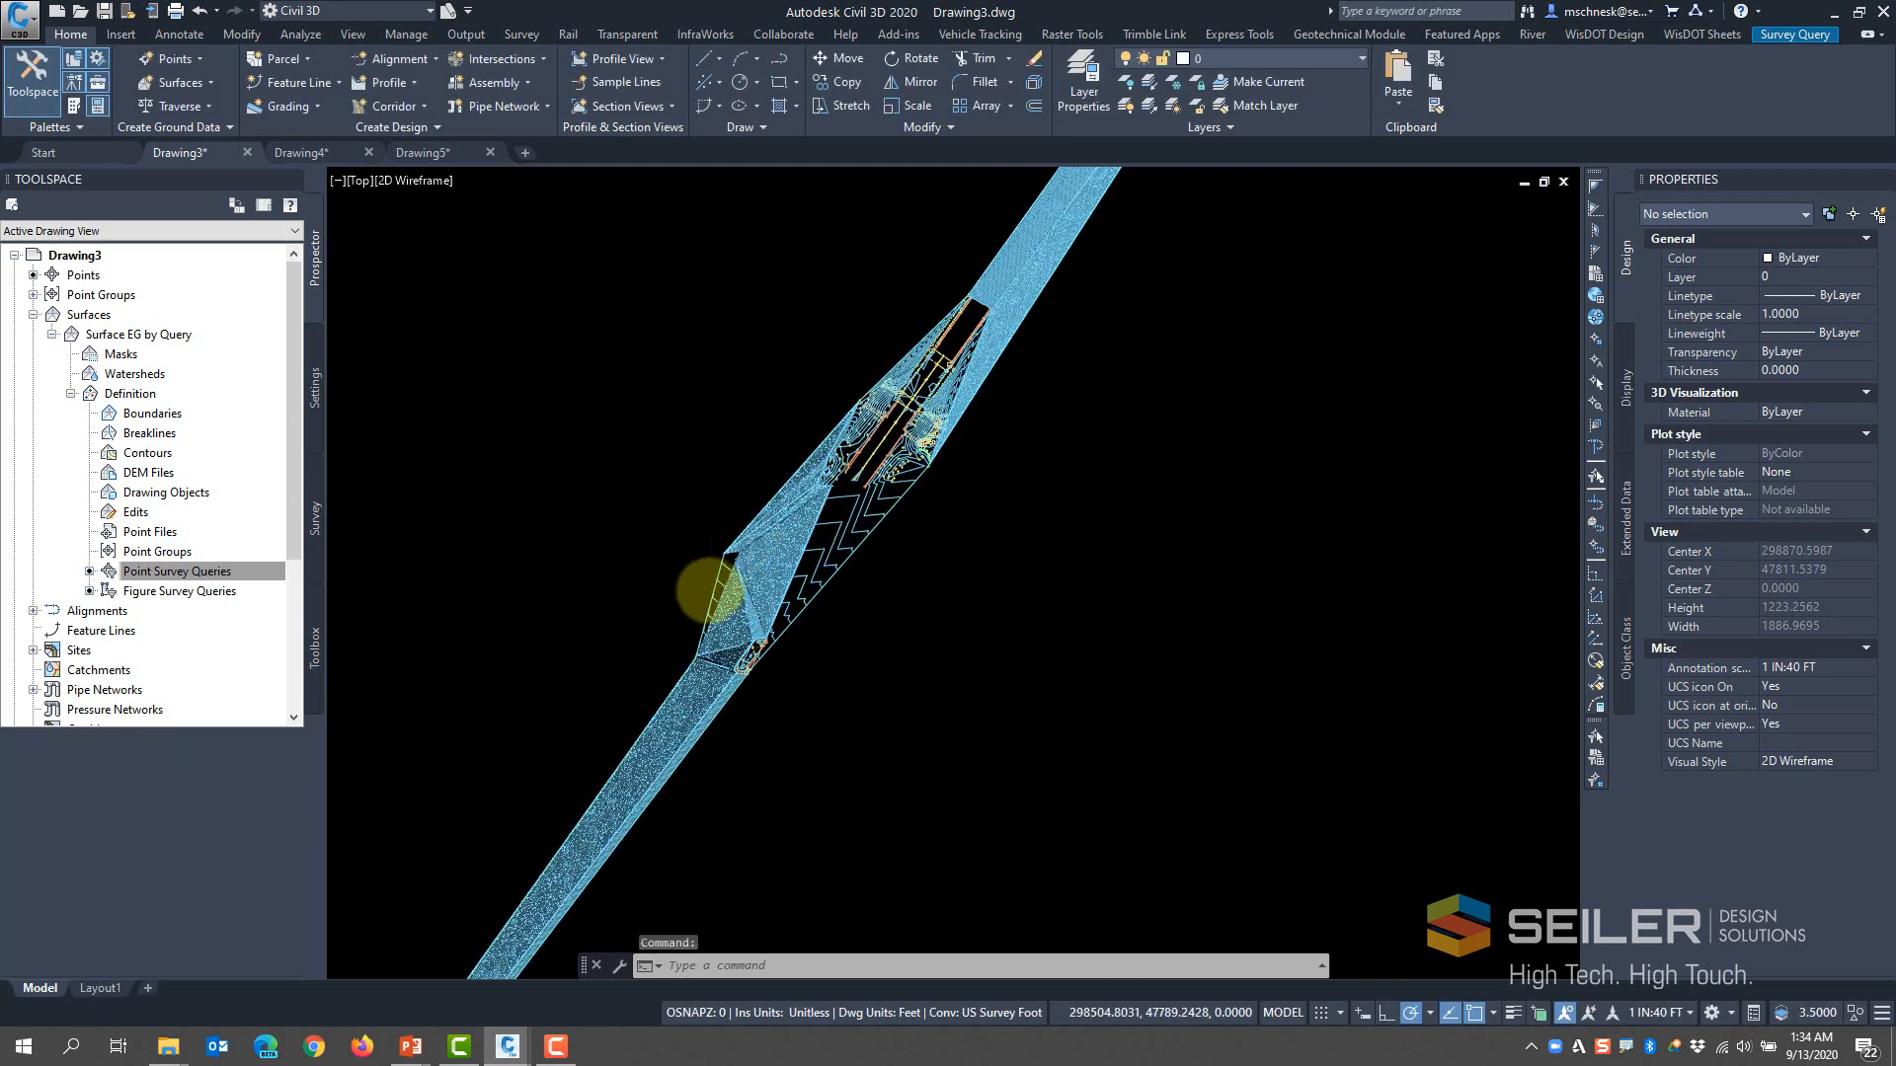
# Examine the contours along the whole corridor, especially the triangulation across the gaps around the bridge
pyautogui.scroll(-4, 709, 590)
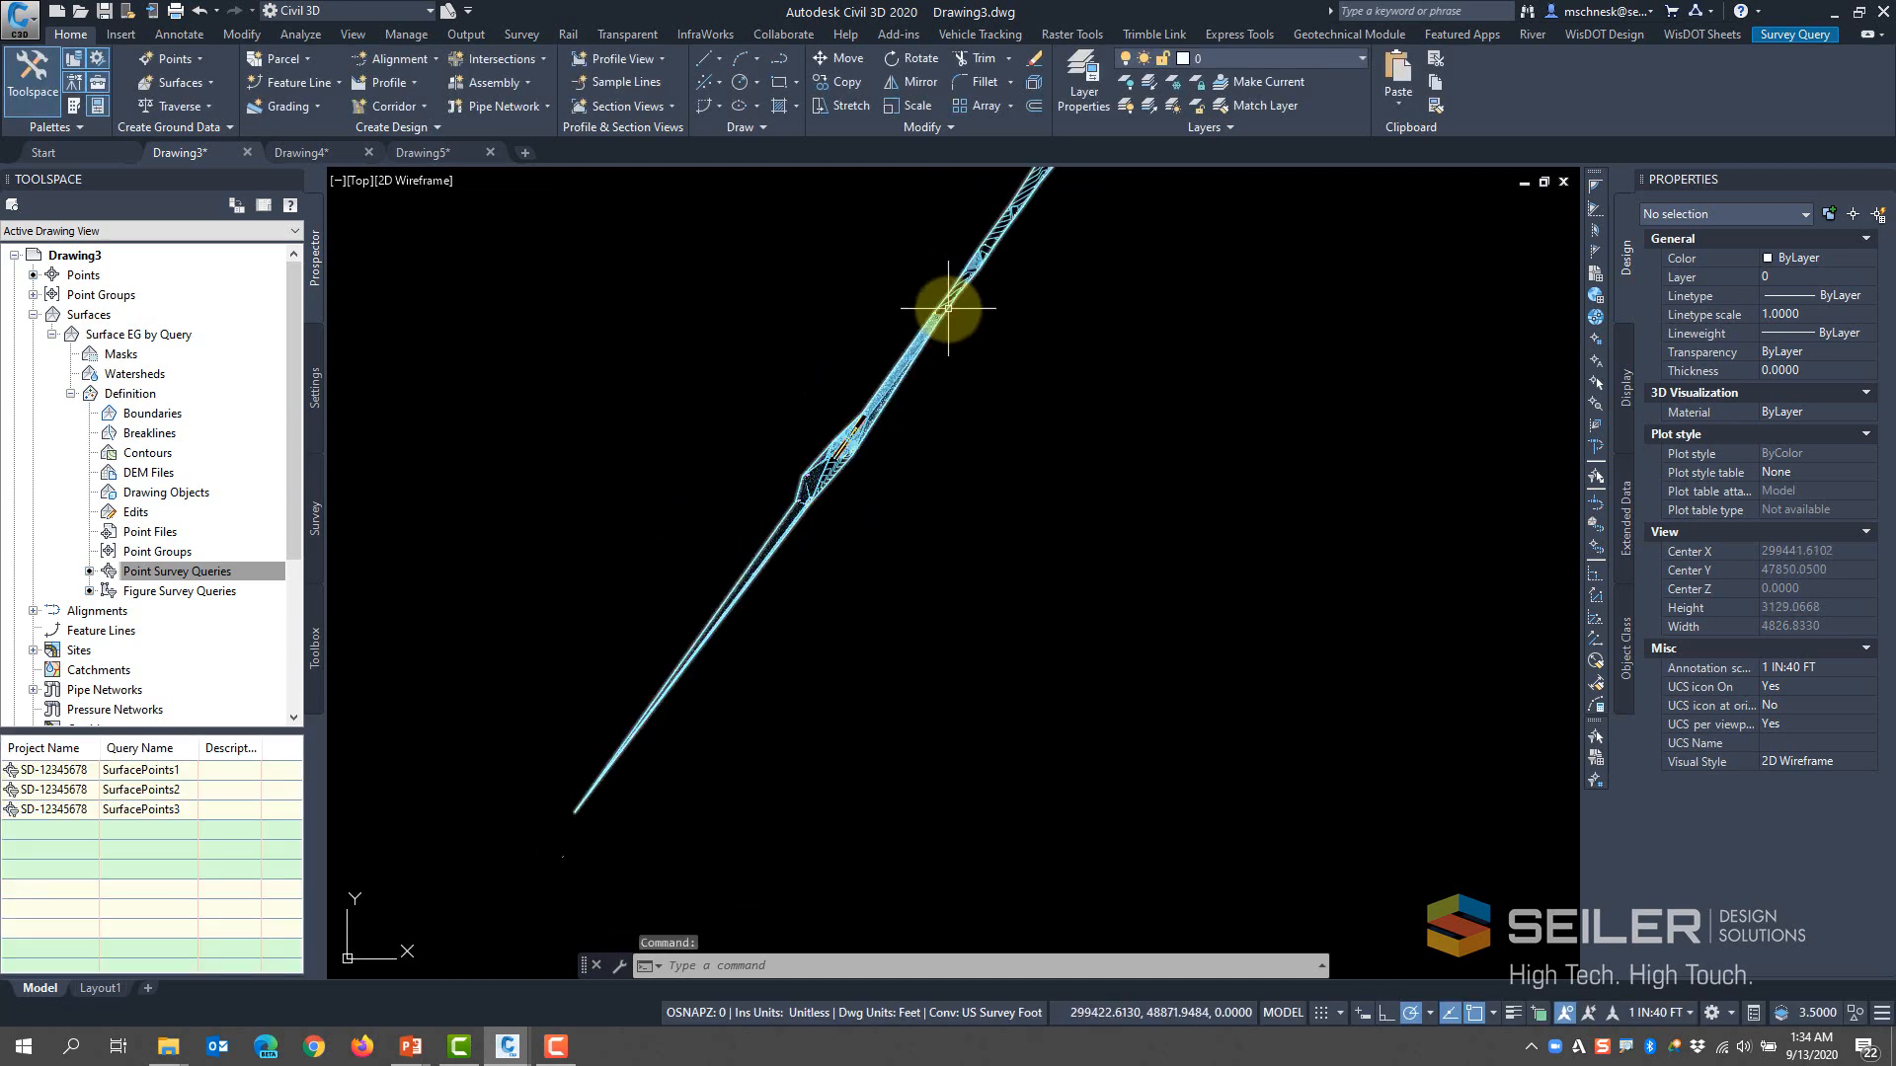
pyautogui.scroll(9, 990, 239)
pyautogui.scroll(-7, 910, 406)
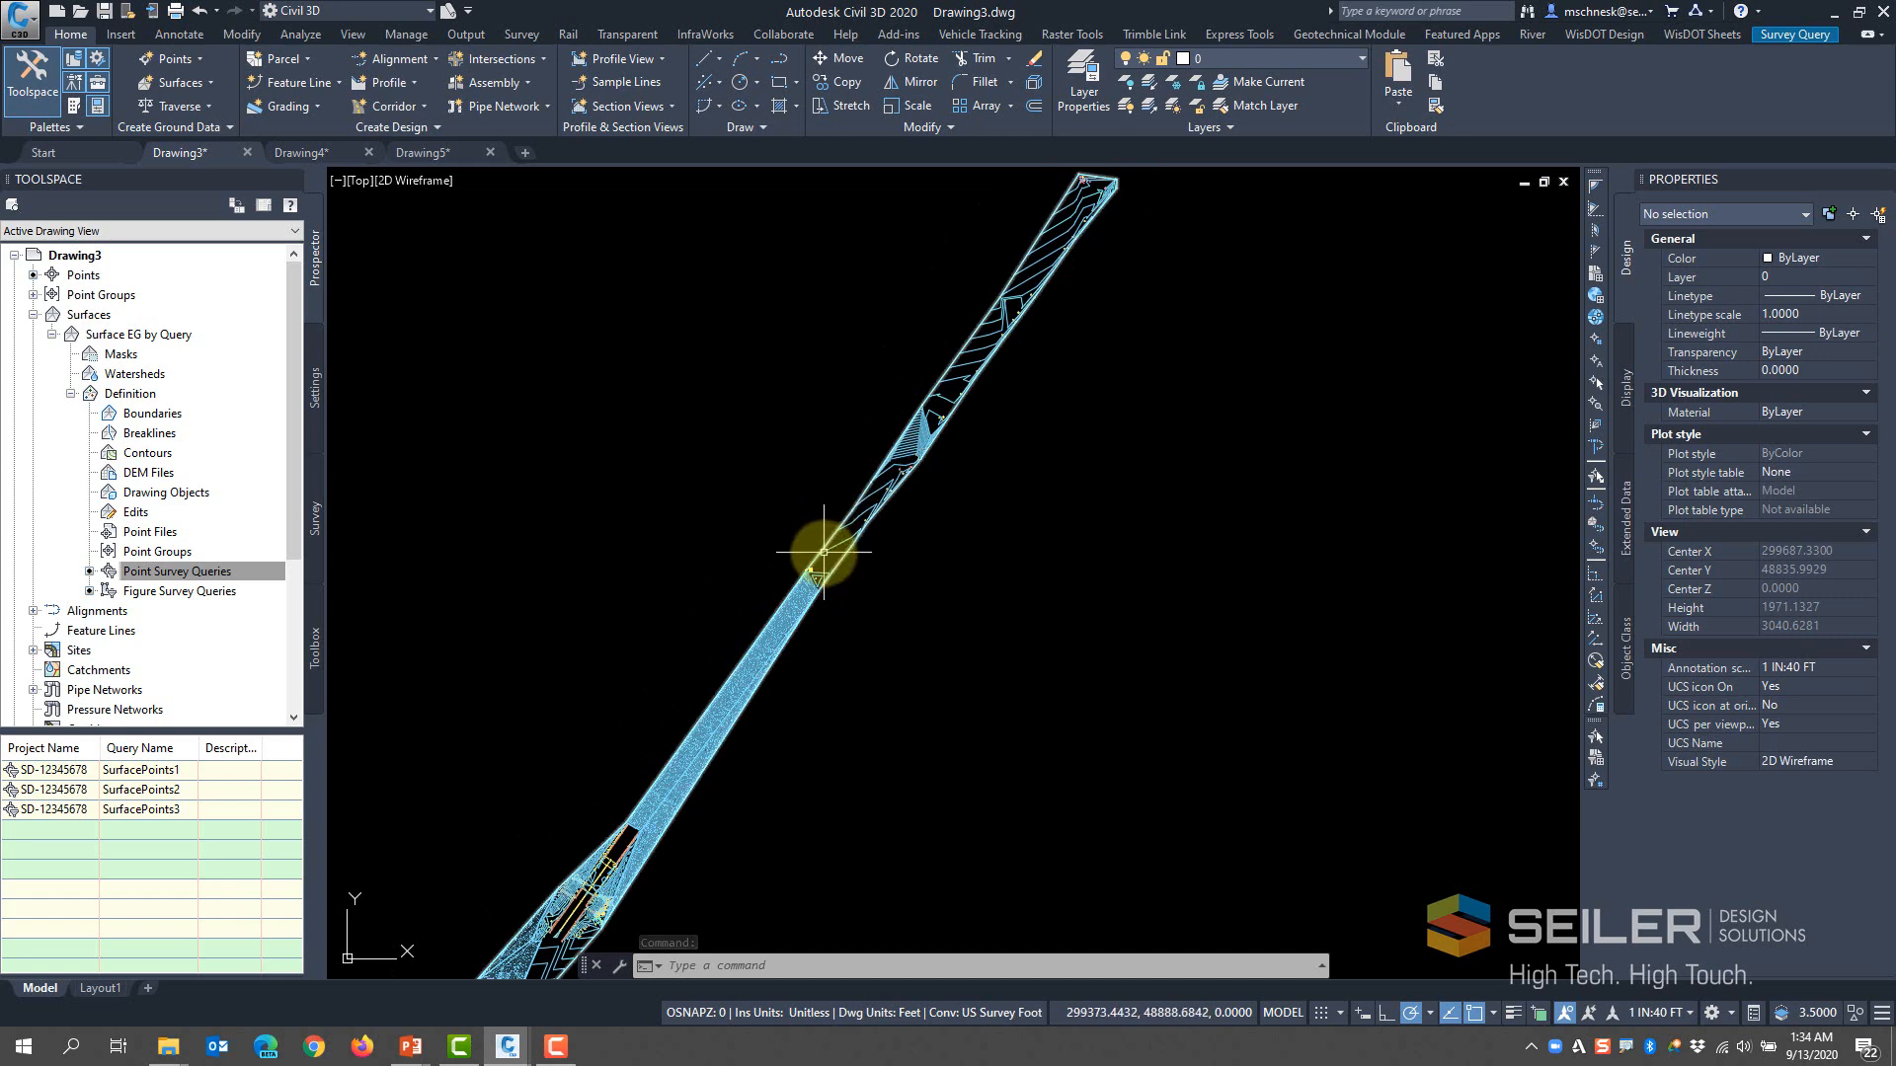
pyautogui.scroll(-1, 824, 552)
pyautogui.scroll(5, 755, 604)
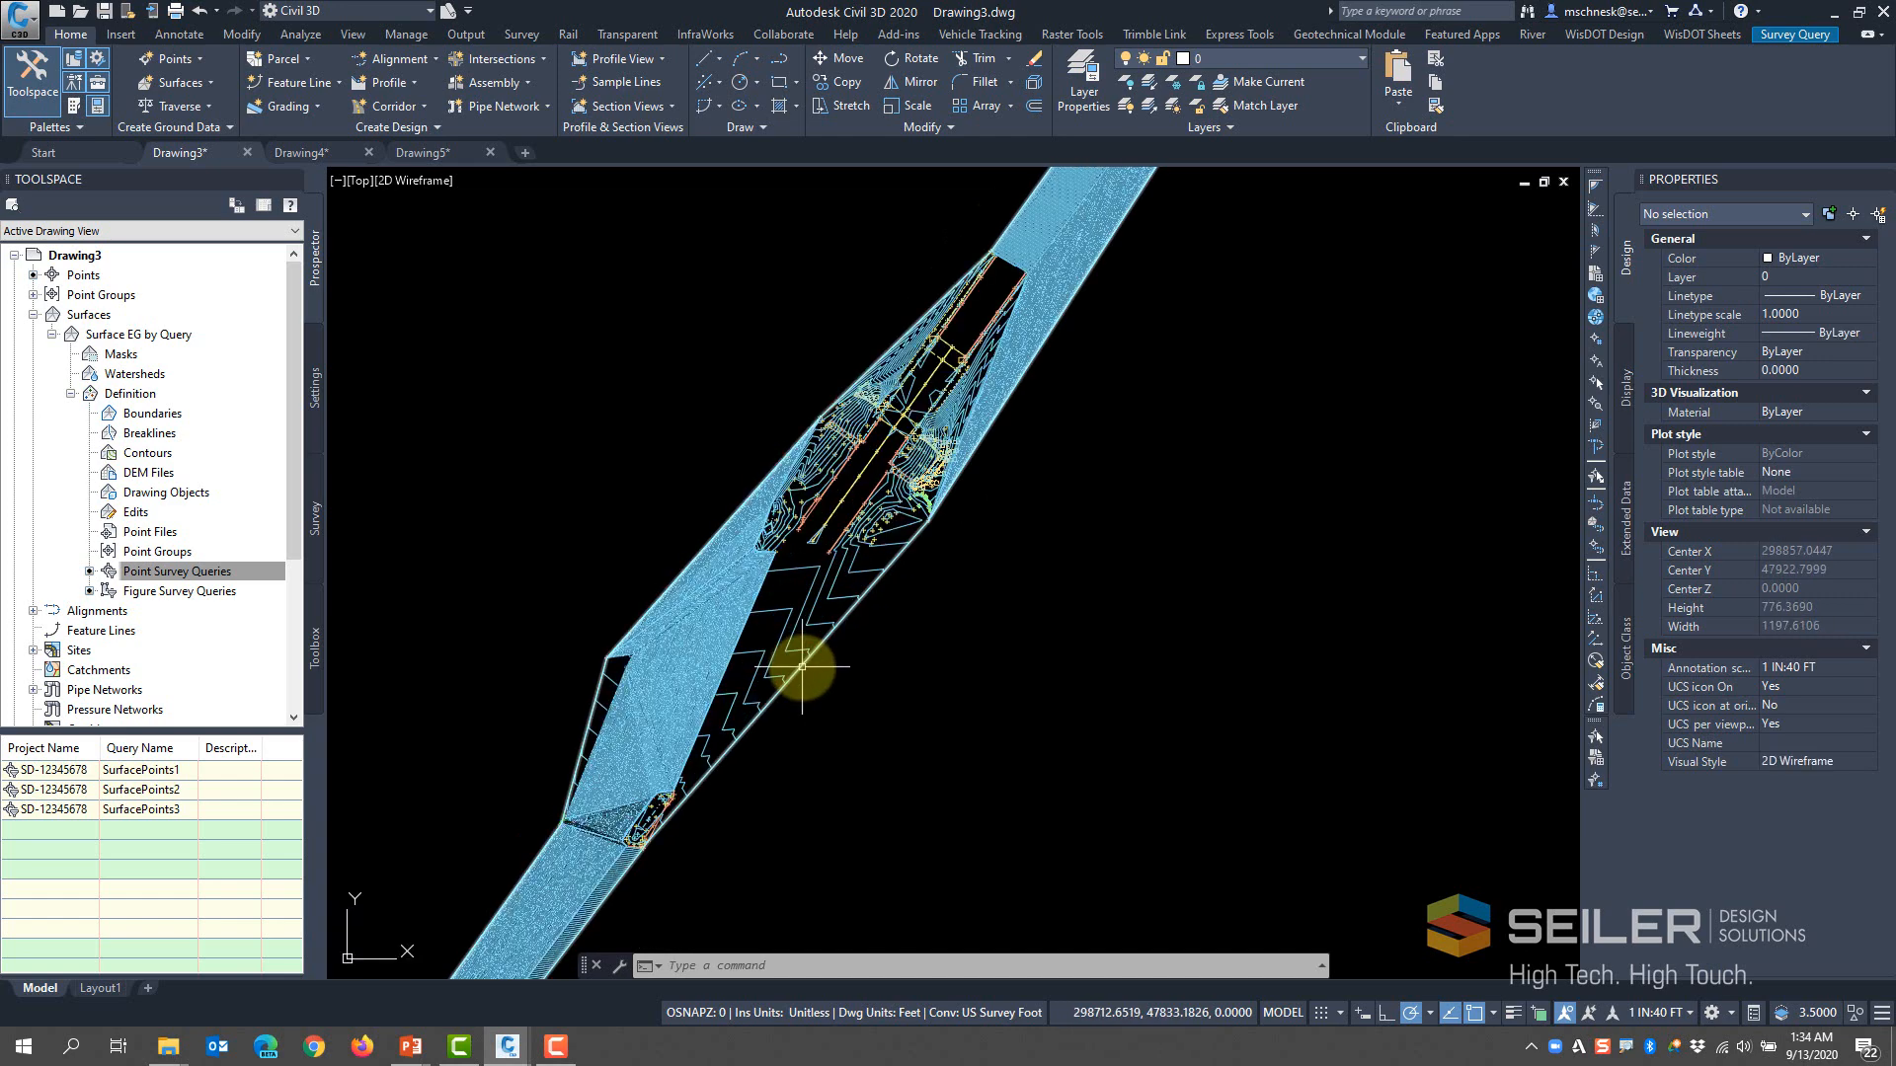
pyautogui.scroll(-8, 802, 668)
pyautogui.scroll(7, 815, 607)
pyautogui.scroll(-6, 719, 475)
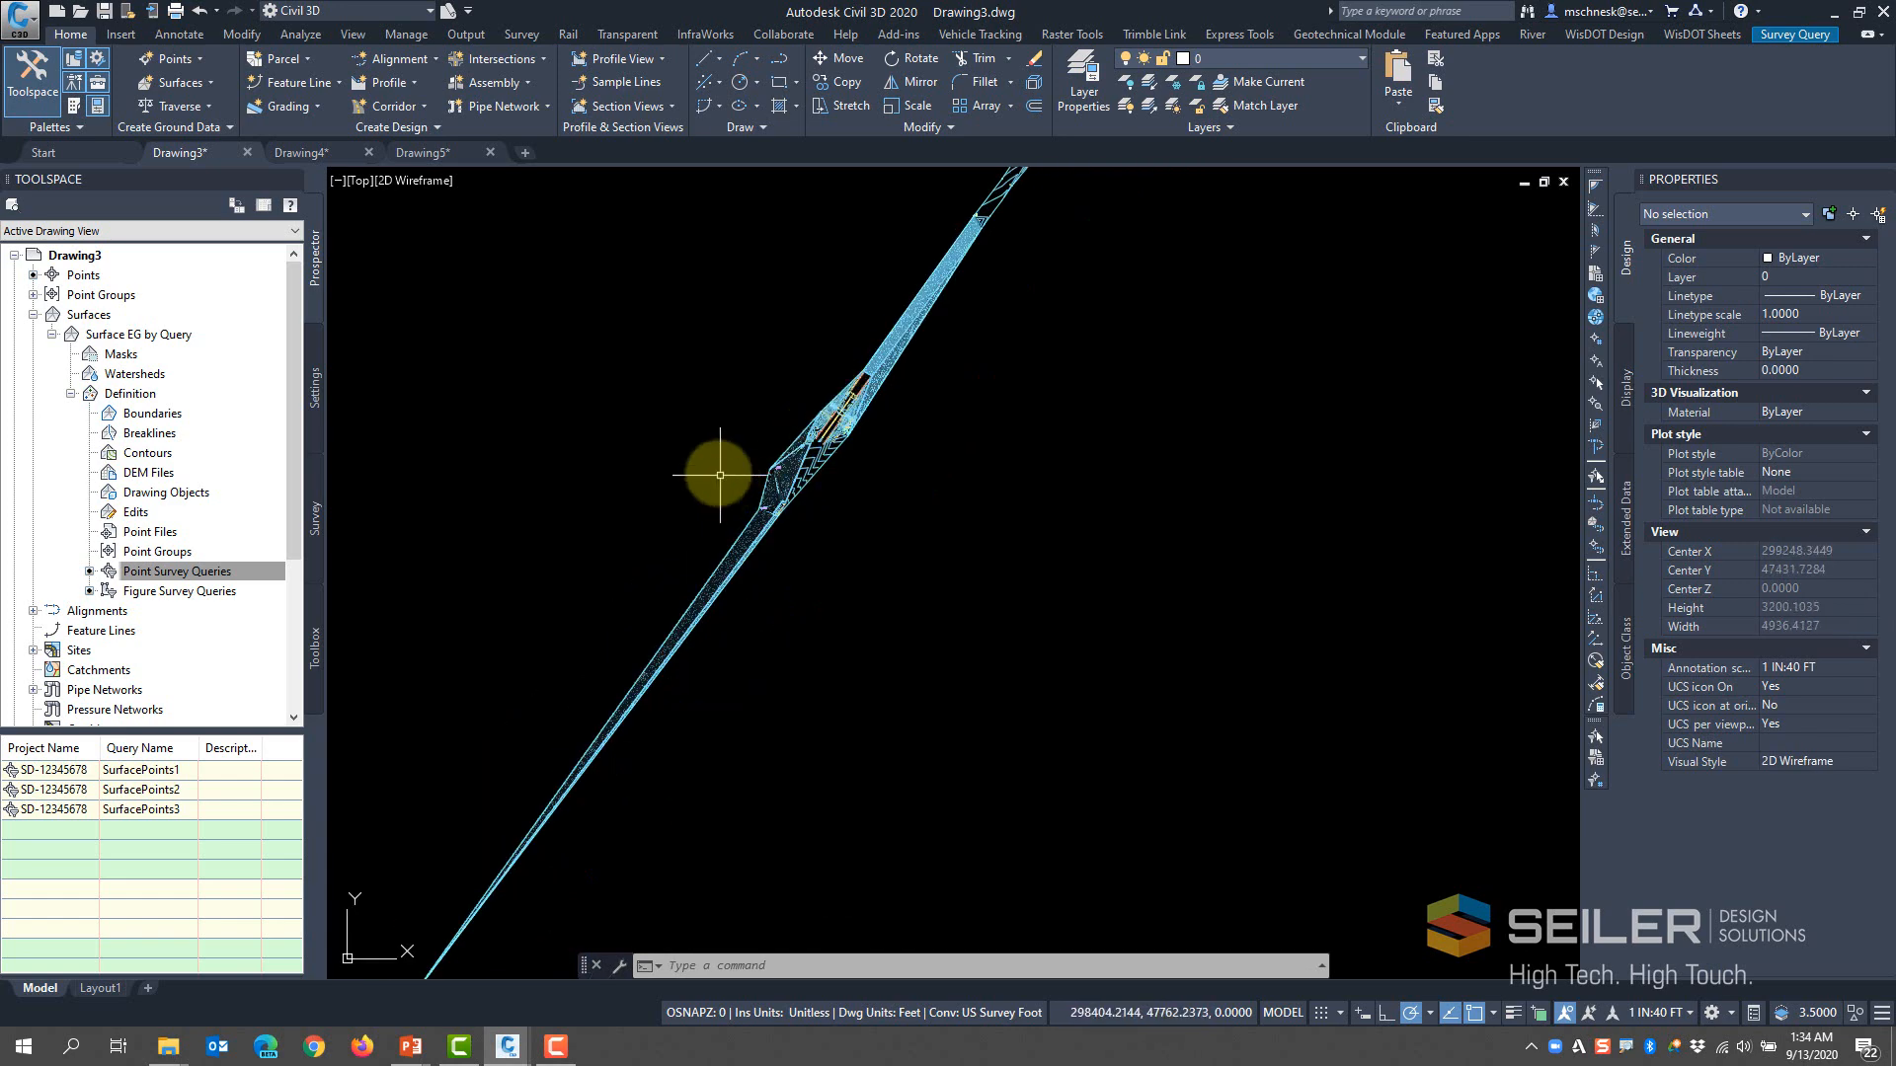
pyautogui.scroll(-3, 719, 474)
pyautogui.scroll(3, 698, 571)
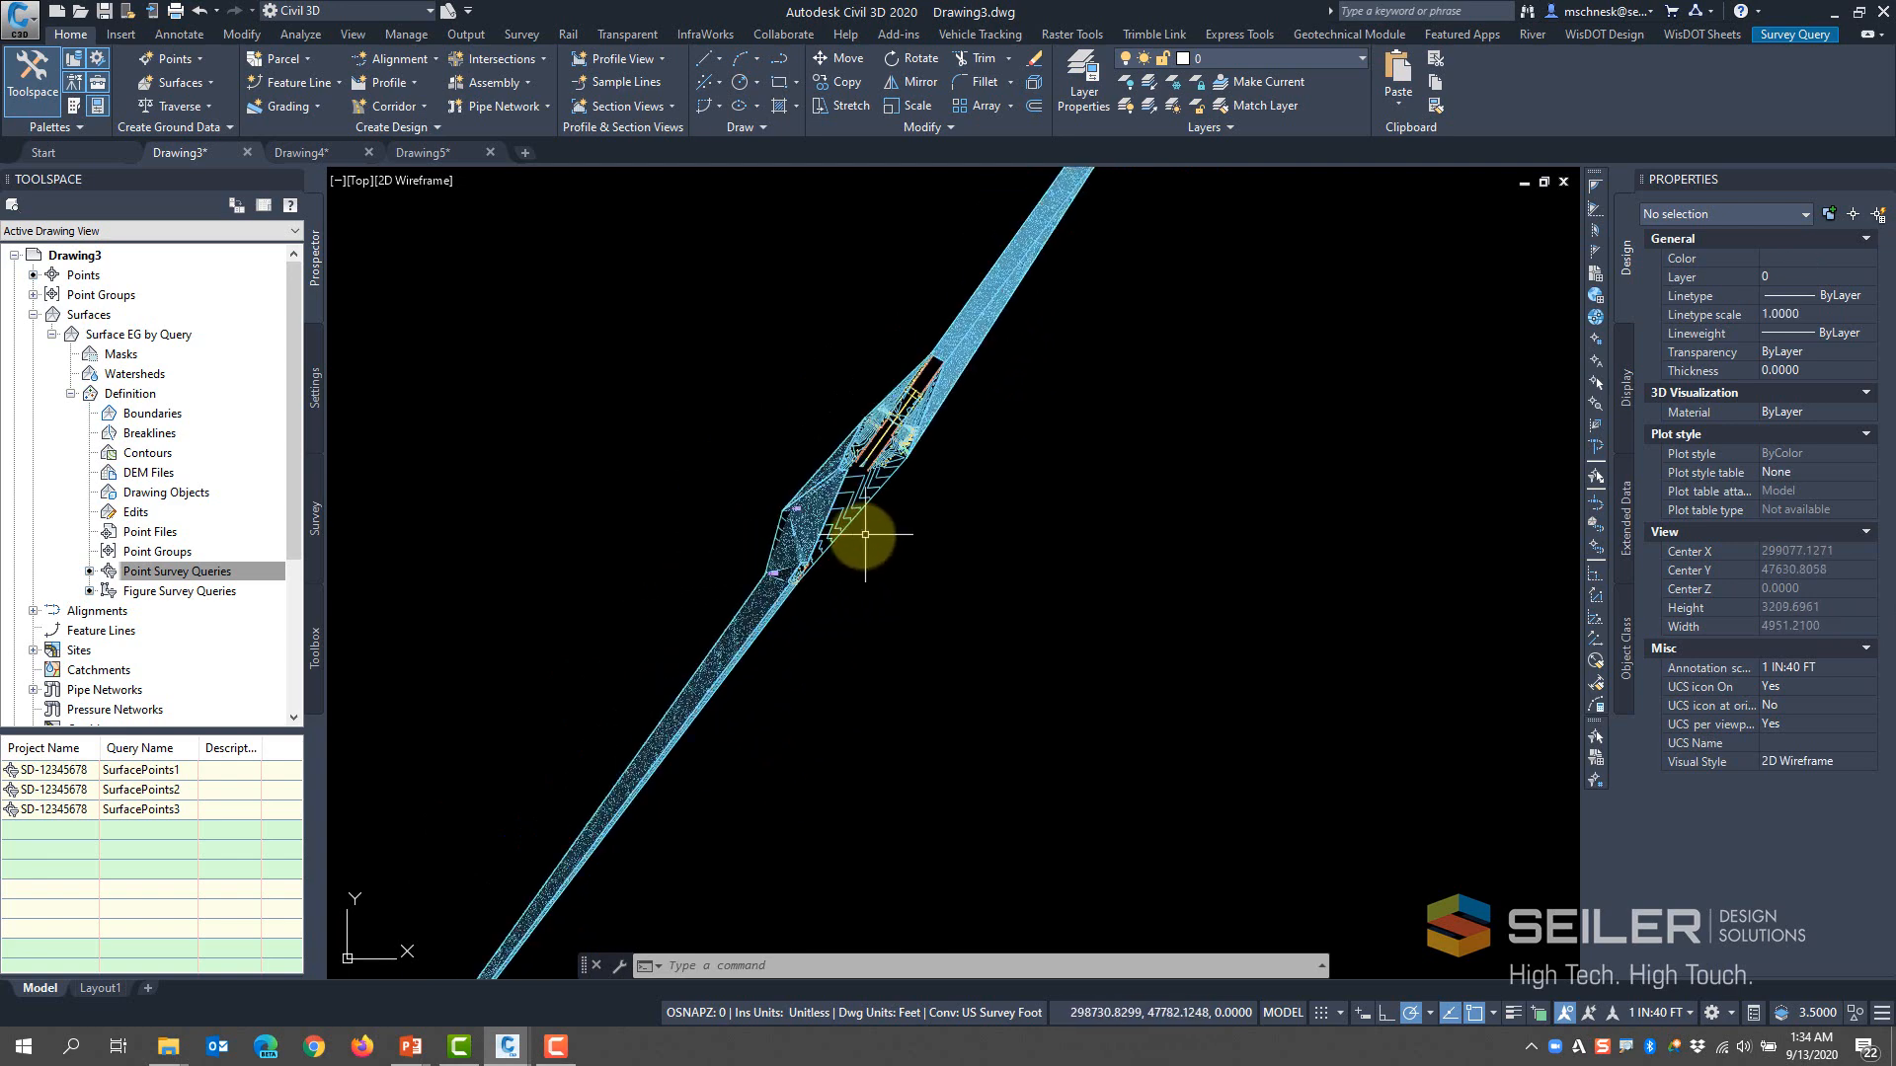
pyautogui.scroll(4, 864, 534)
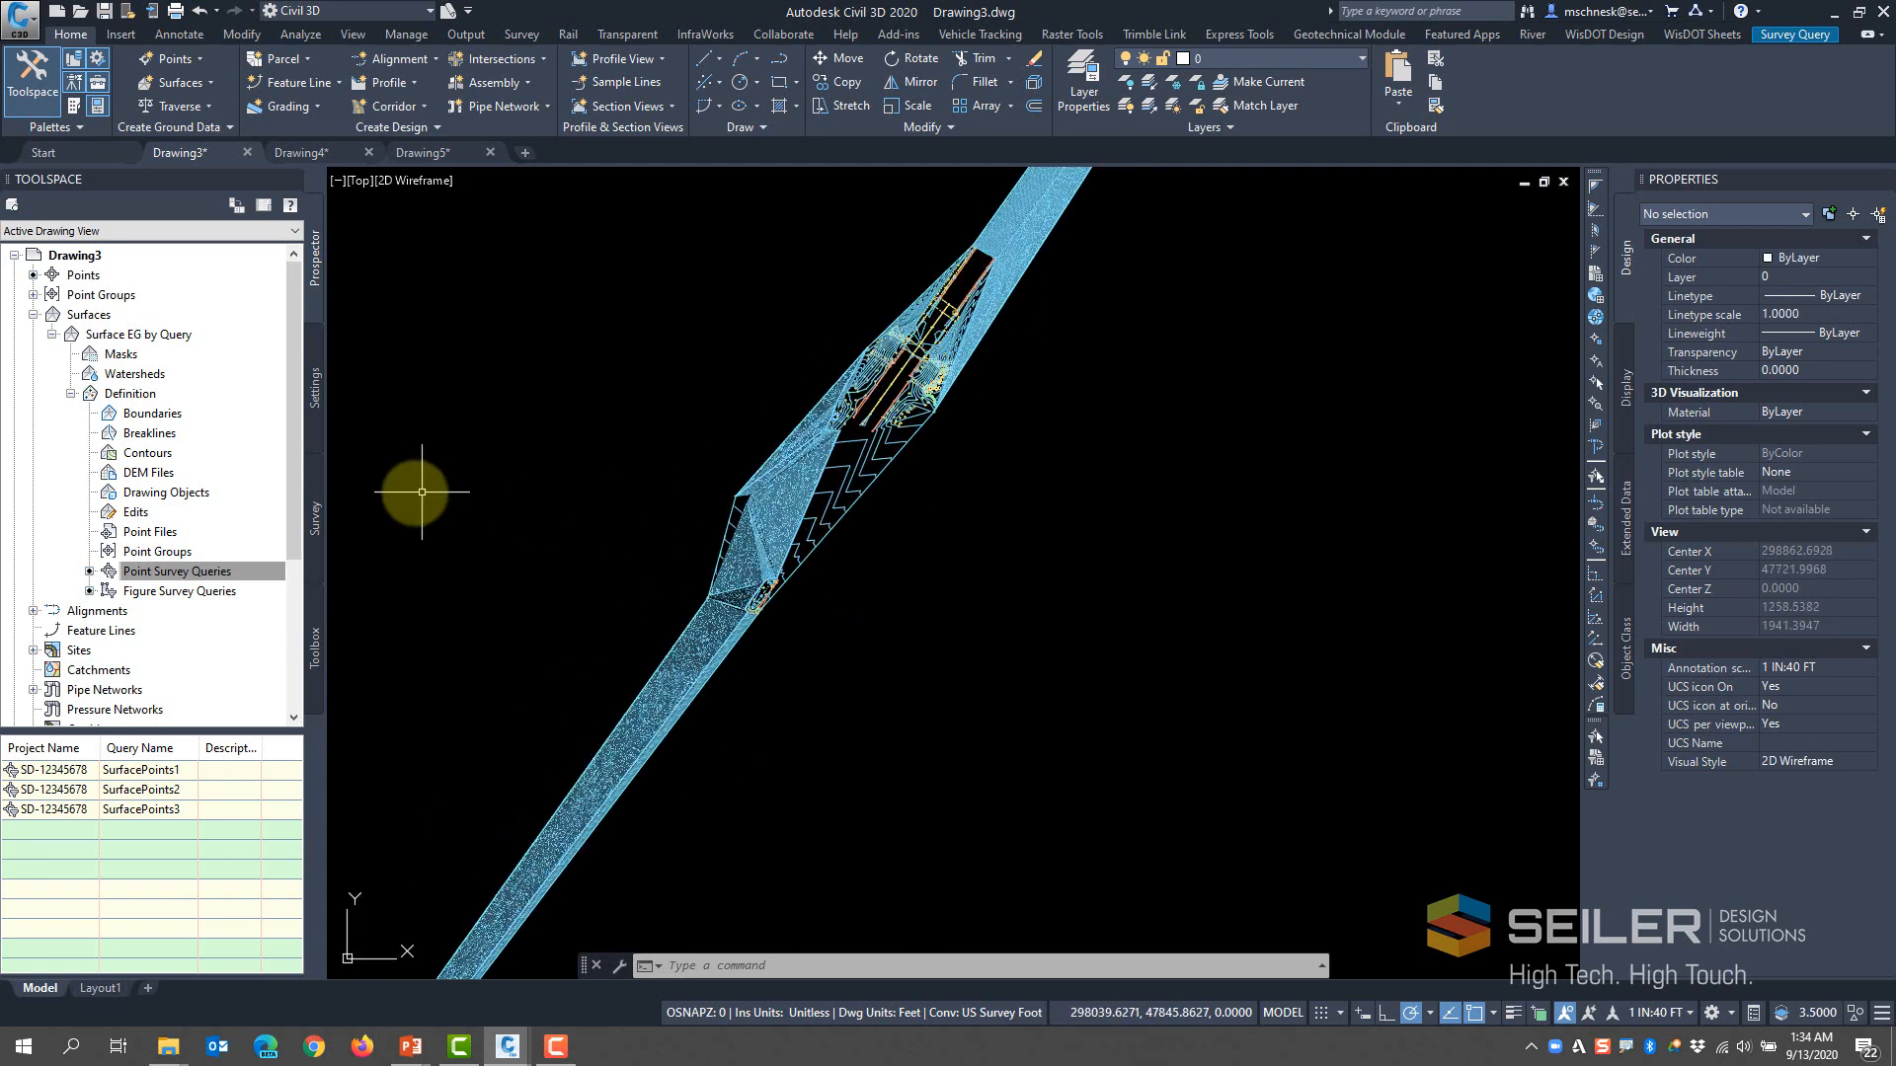
# Add the SurfaceFigures survey query to the surface definition and dismiss the crossing breakline events
pyautogui.rightClick(161, 597)
pyautogui.click(217, 610)
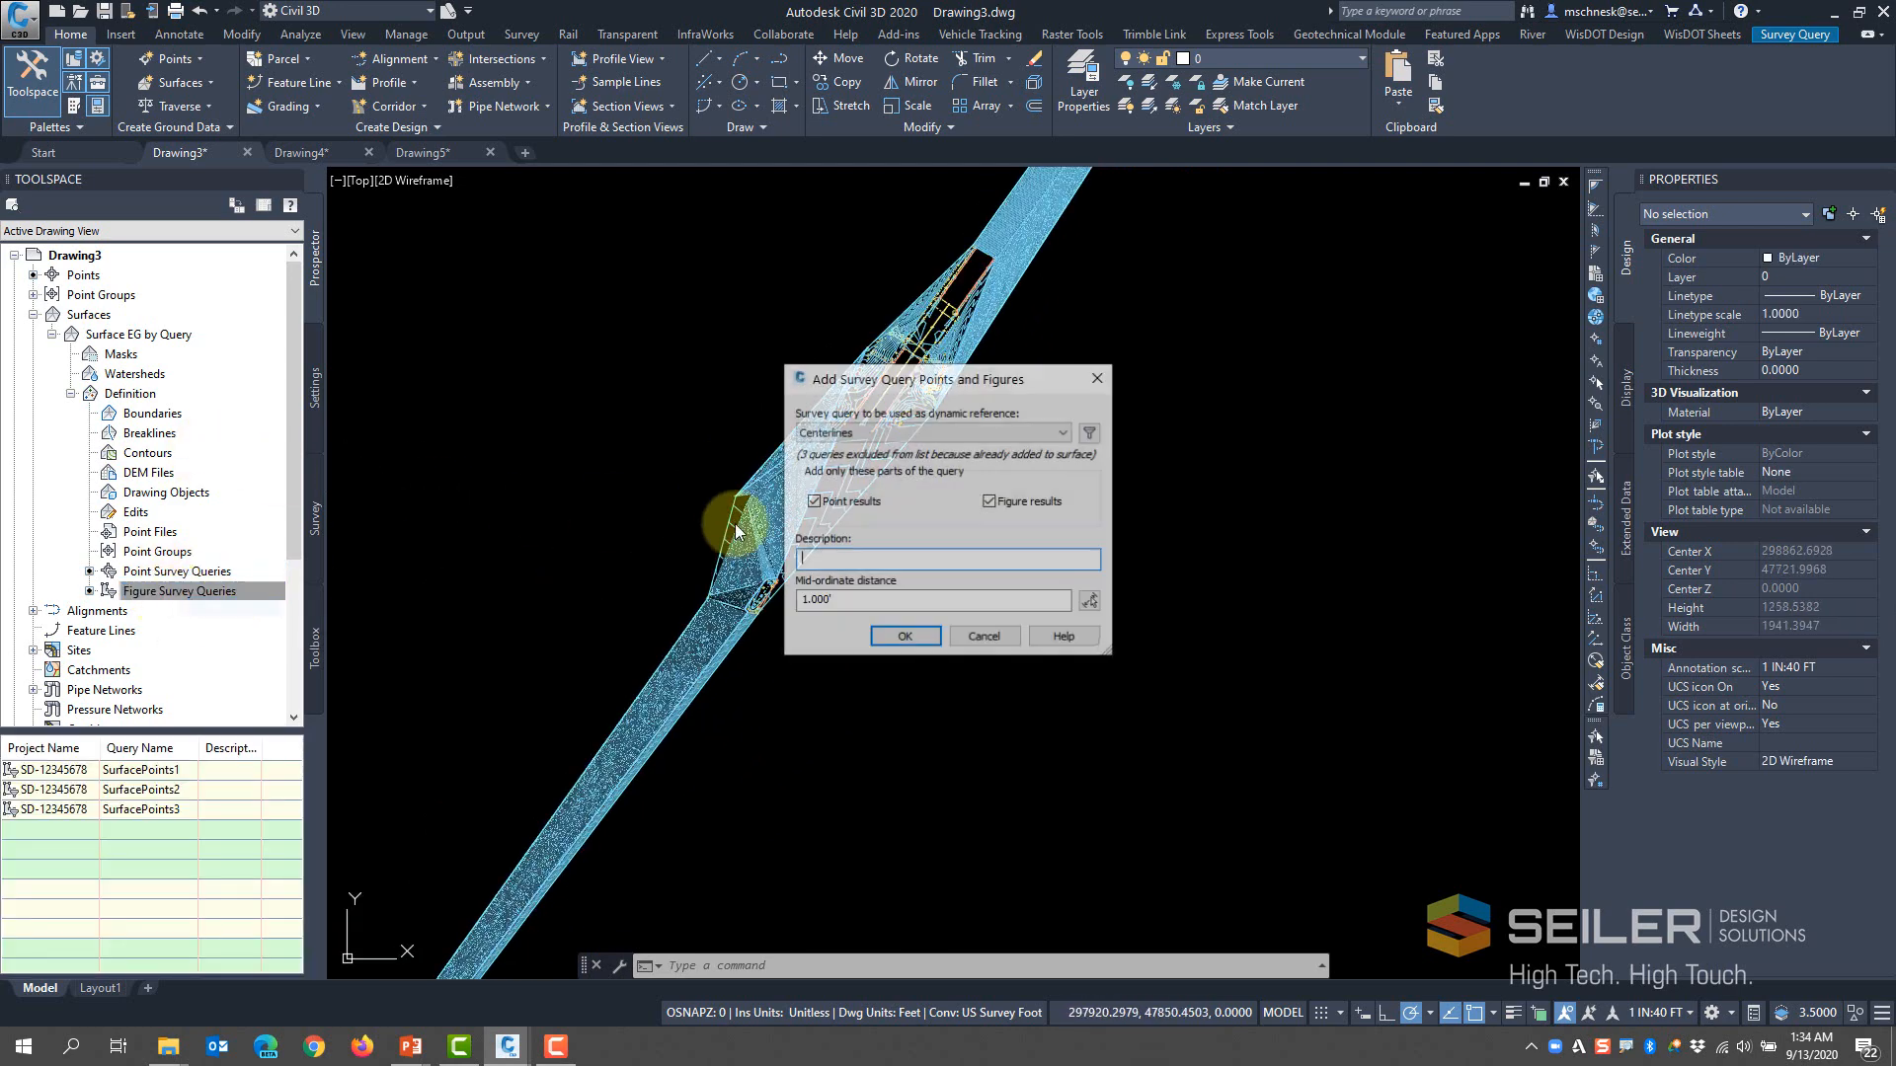
pyautogui.click(932, 432)
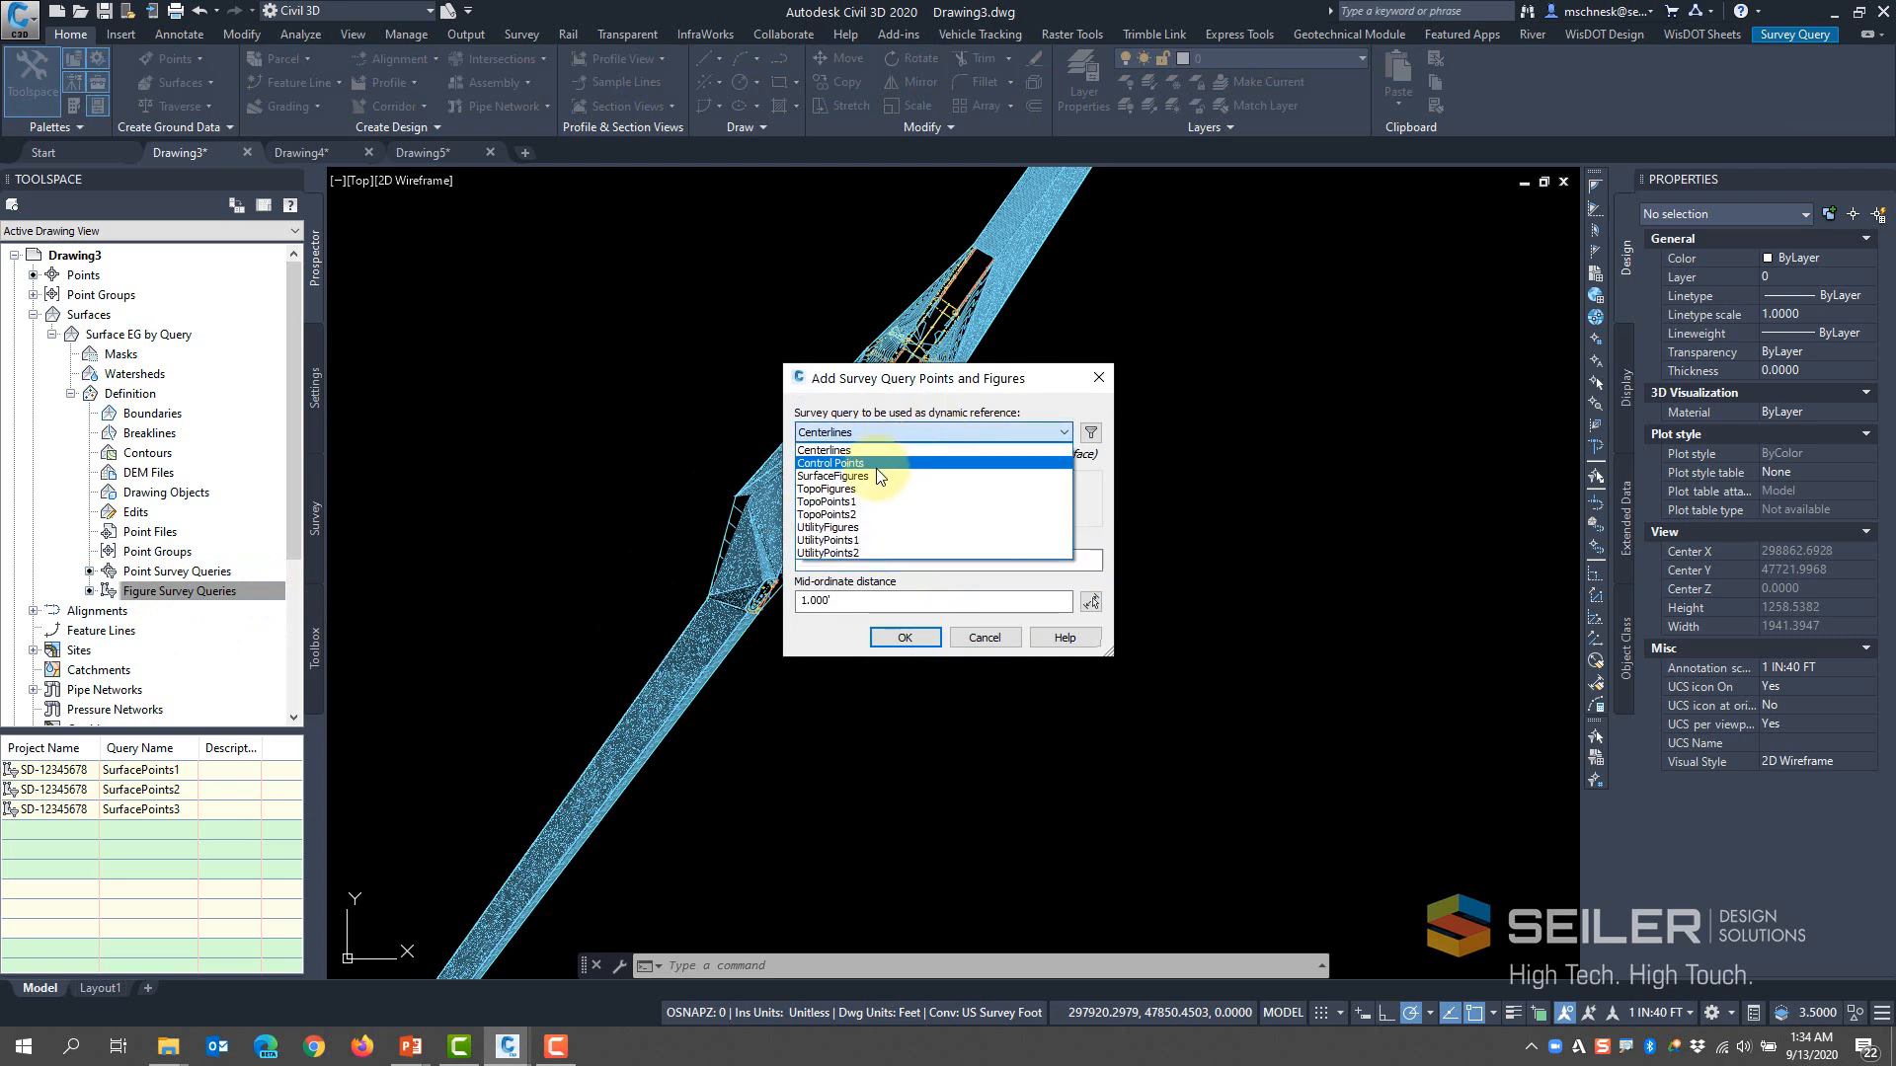
pyautogui.click(850, 472)
pyautogui.click(910, 638)
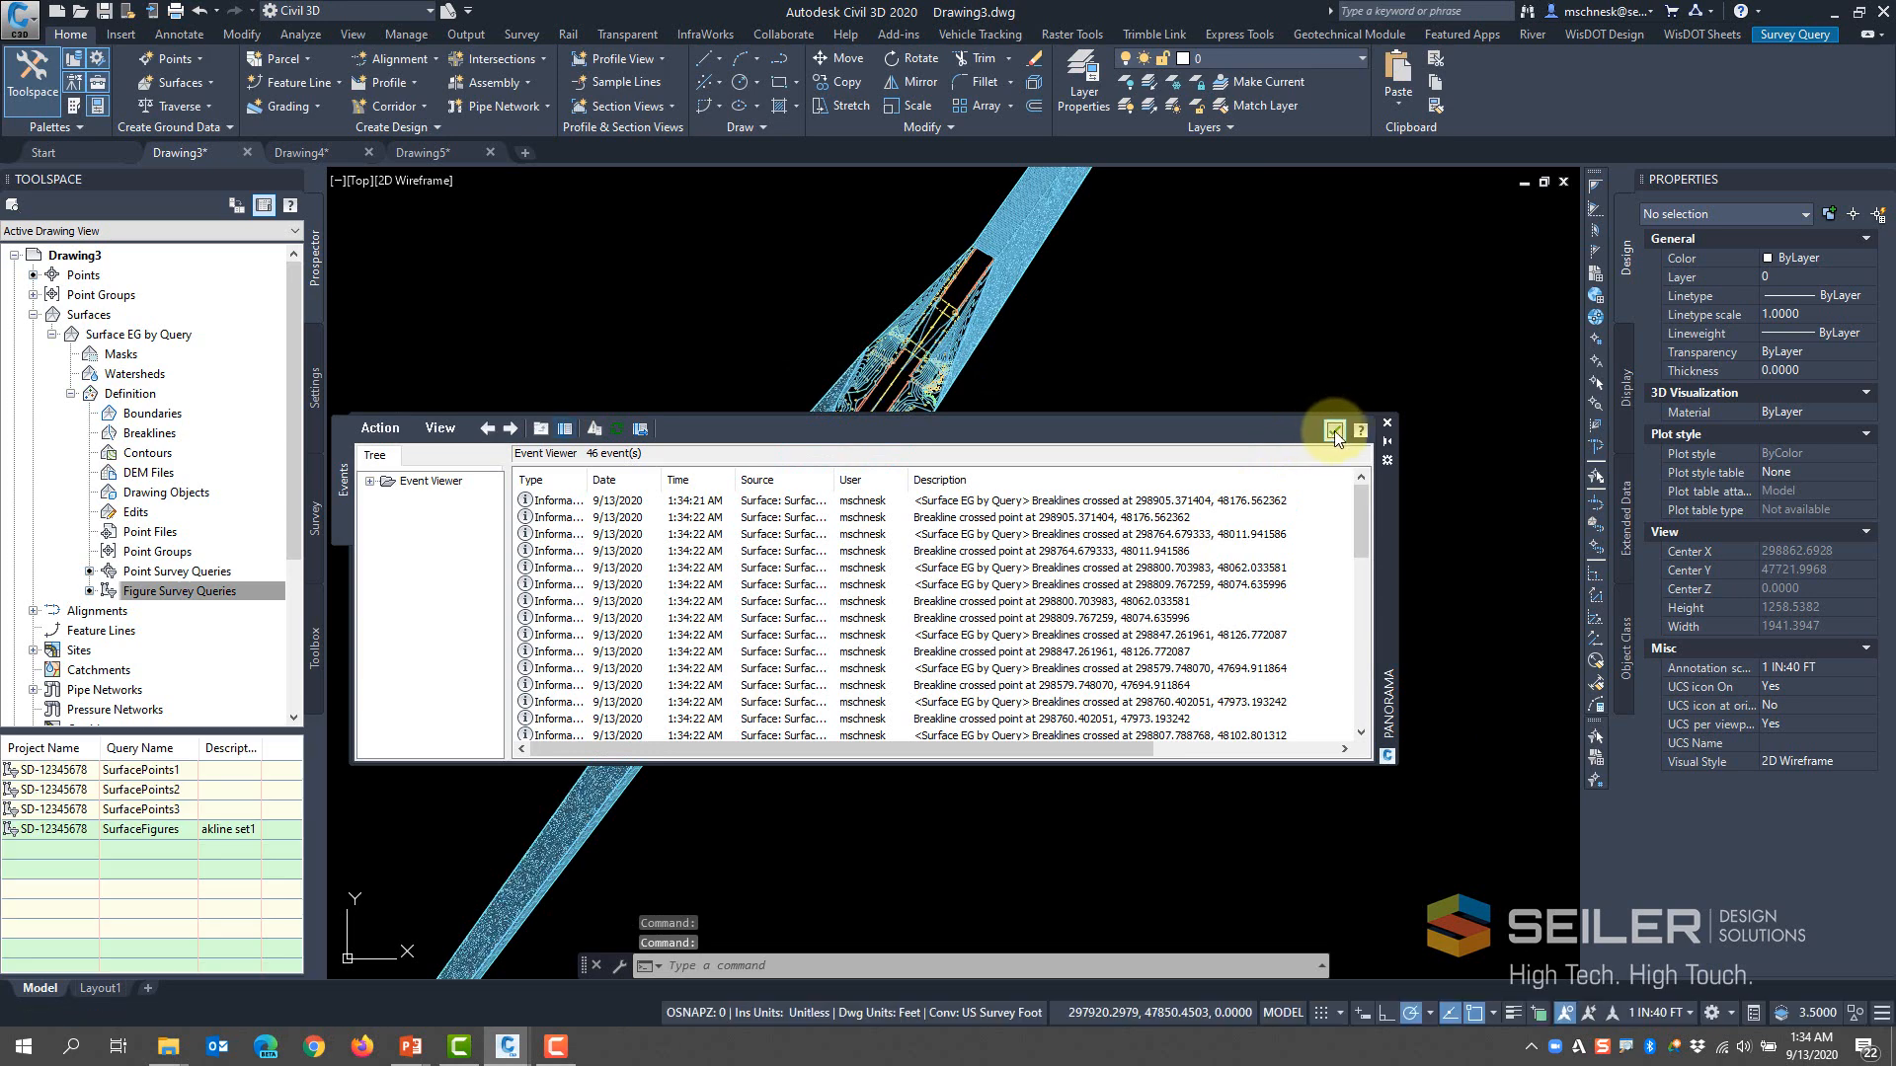
pyautogui.click(1335, 431)
# Start a boundary polyline west of the bridge survey and trace it around the southern end to the southeast corner
pyautogui.scroll(2, 877, 395)
pyautogui.scroll(4, 875, 395)
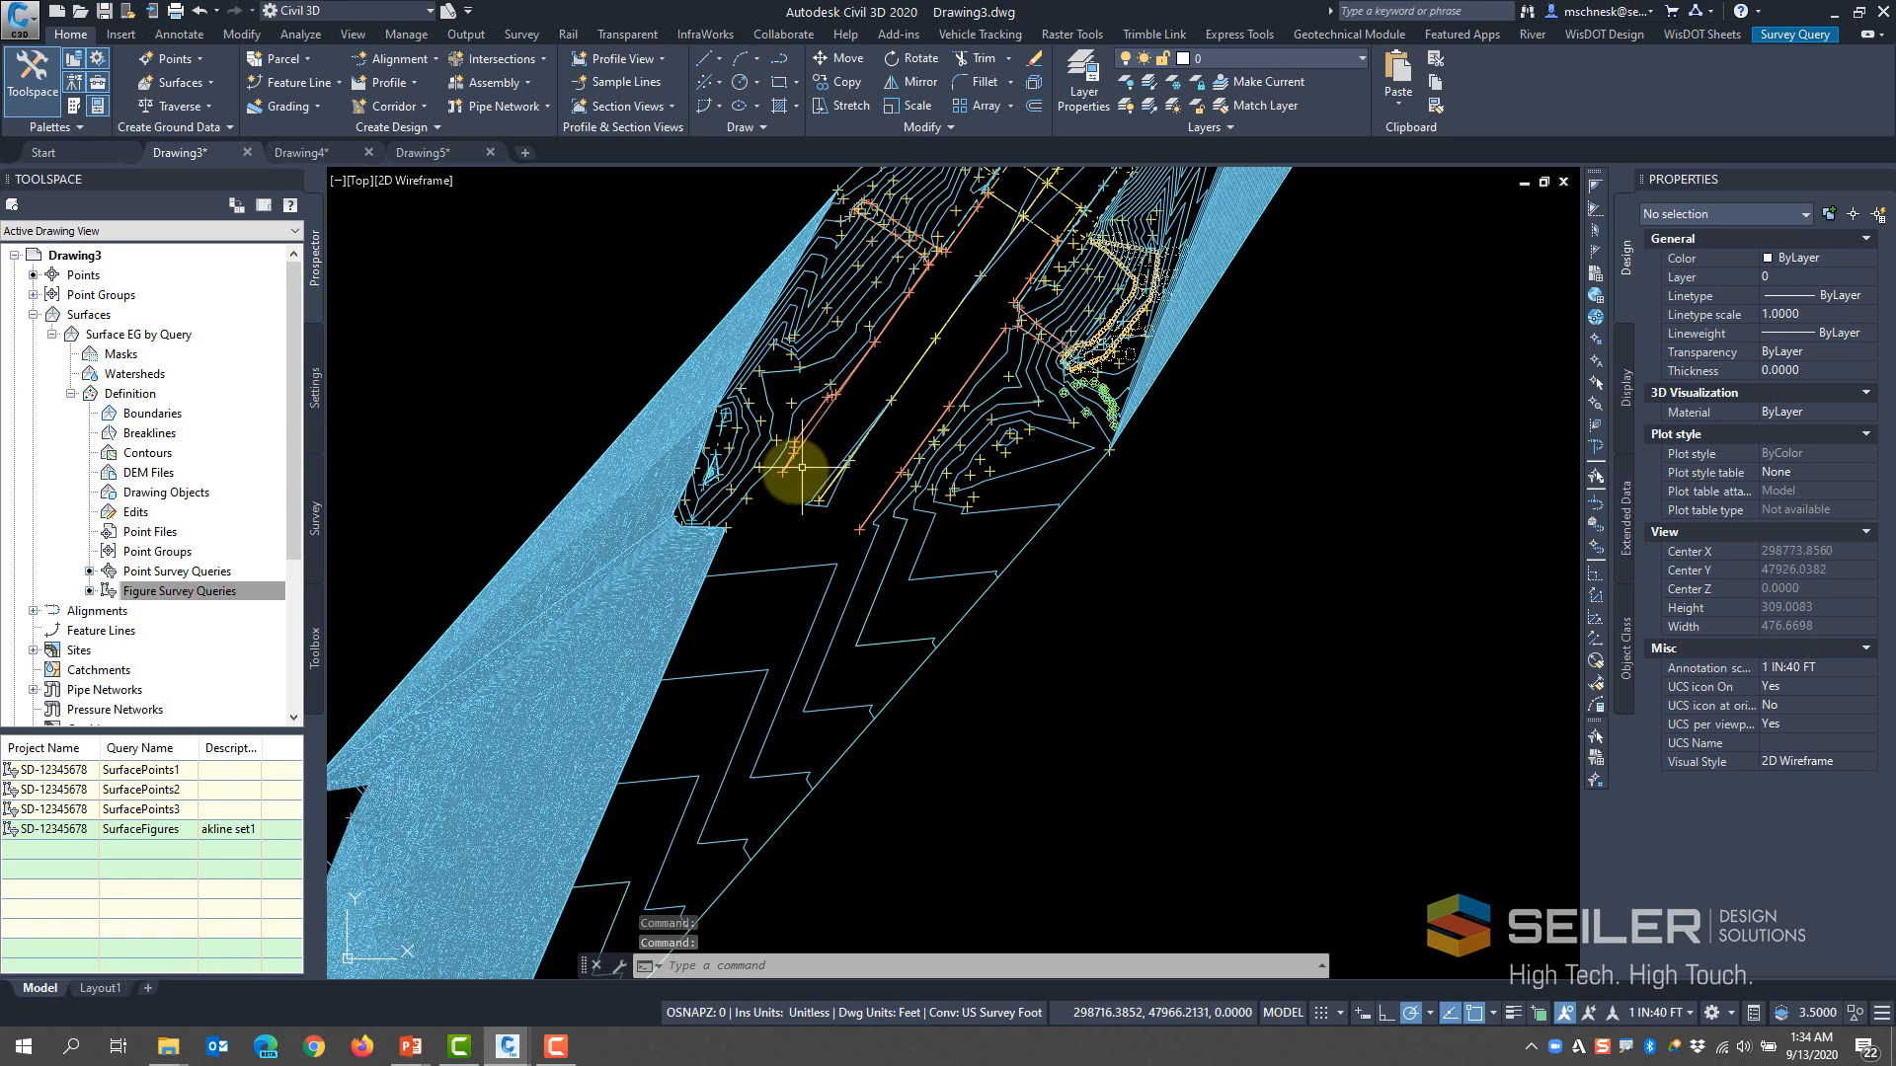
pyautogui.write('pl')
pyautogui.press('Return')
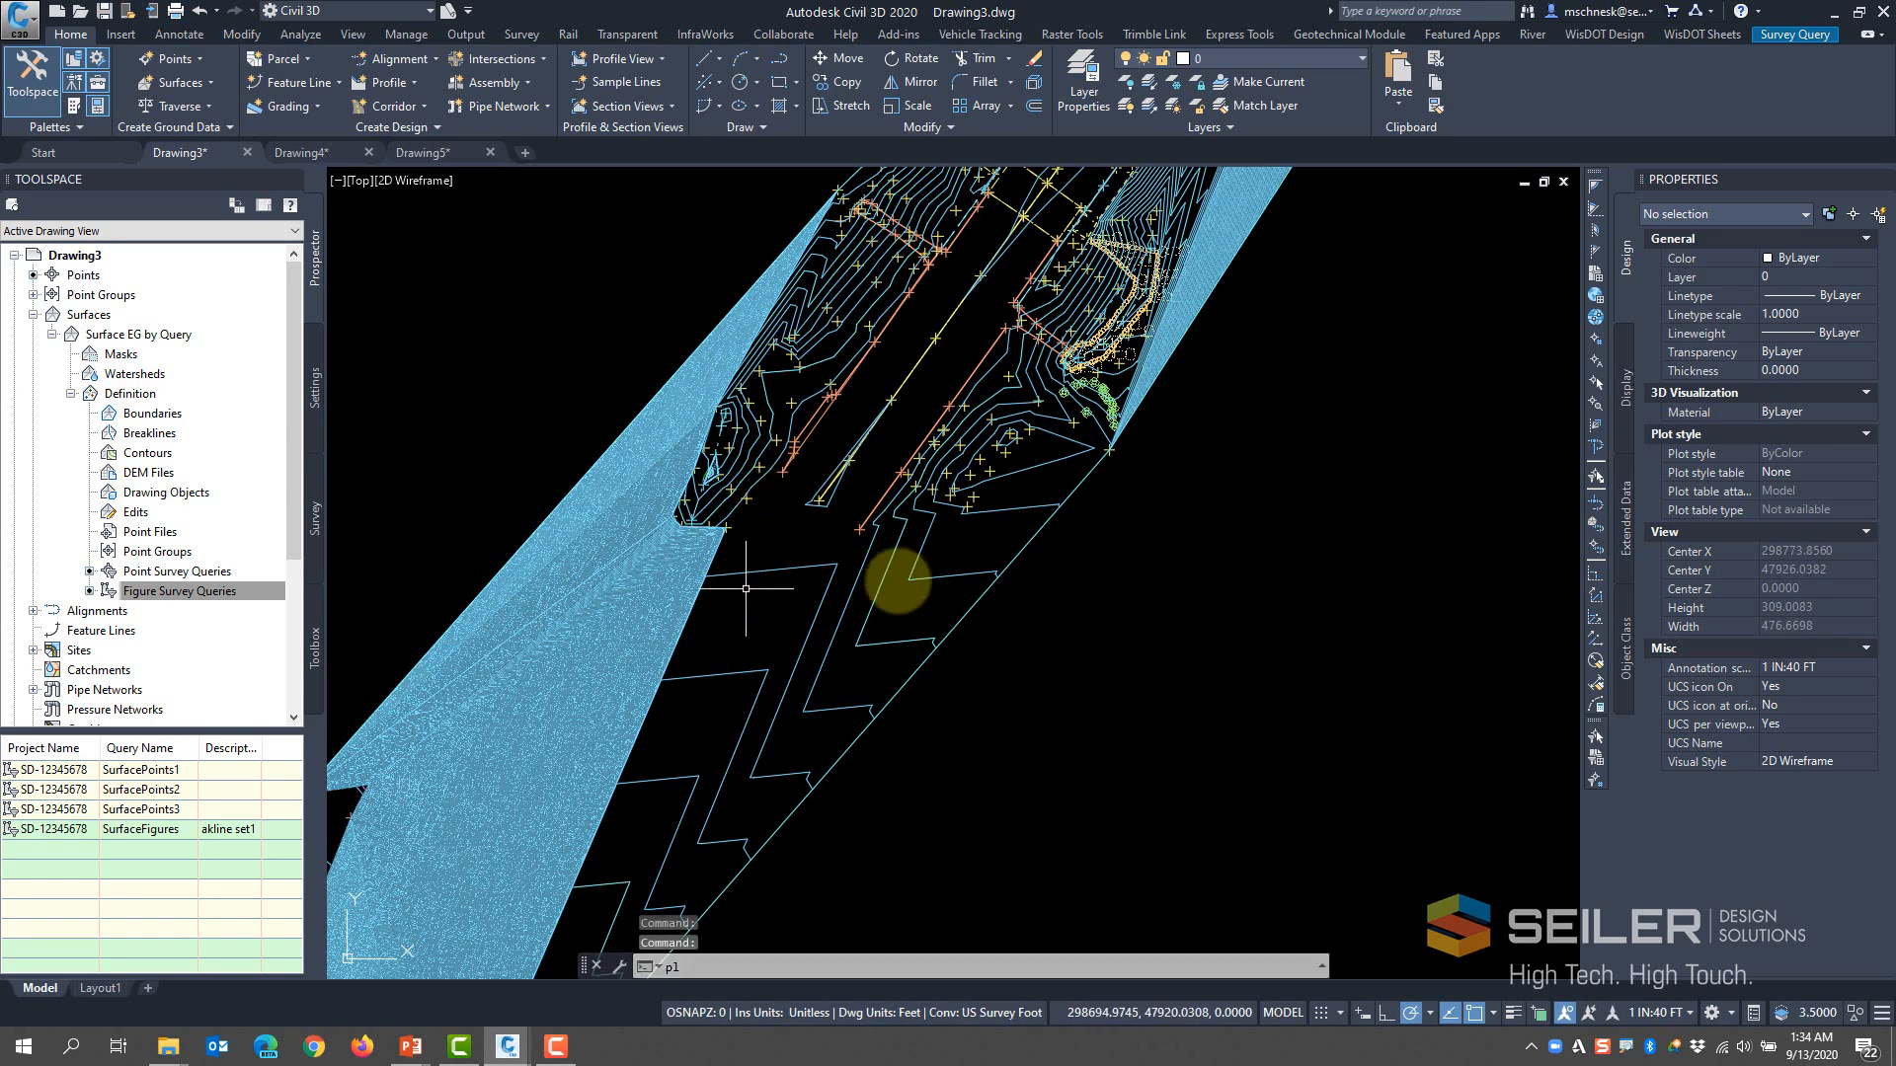
pyautogui.click(772, 227)
pyautogui.click(655, 520)
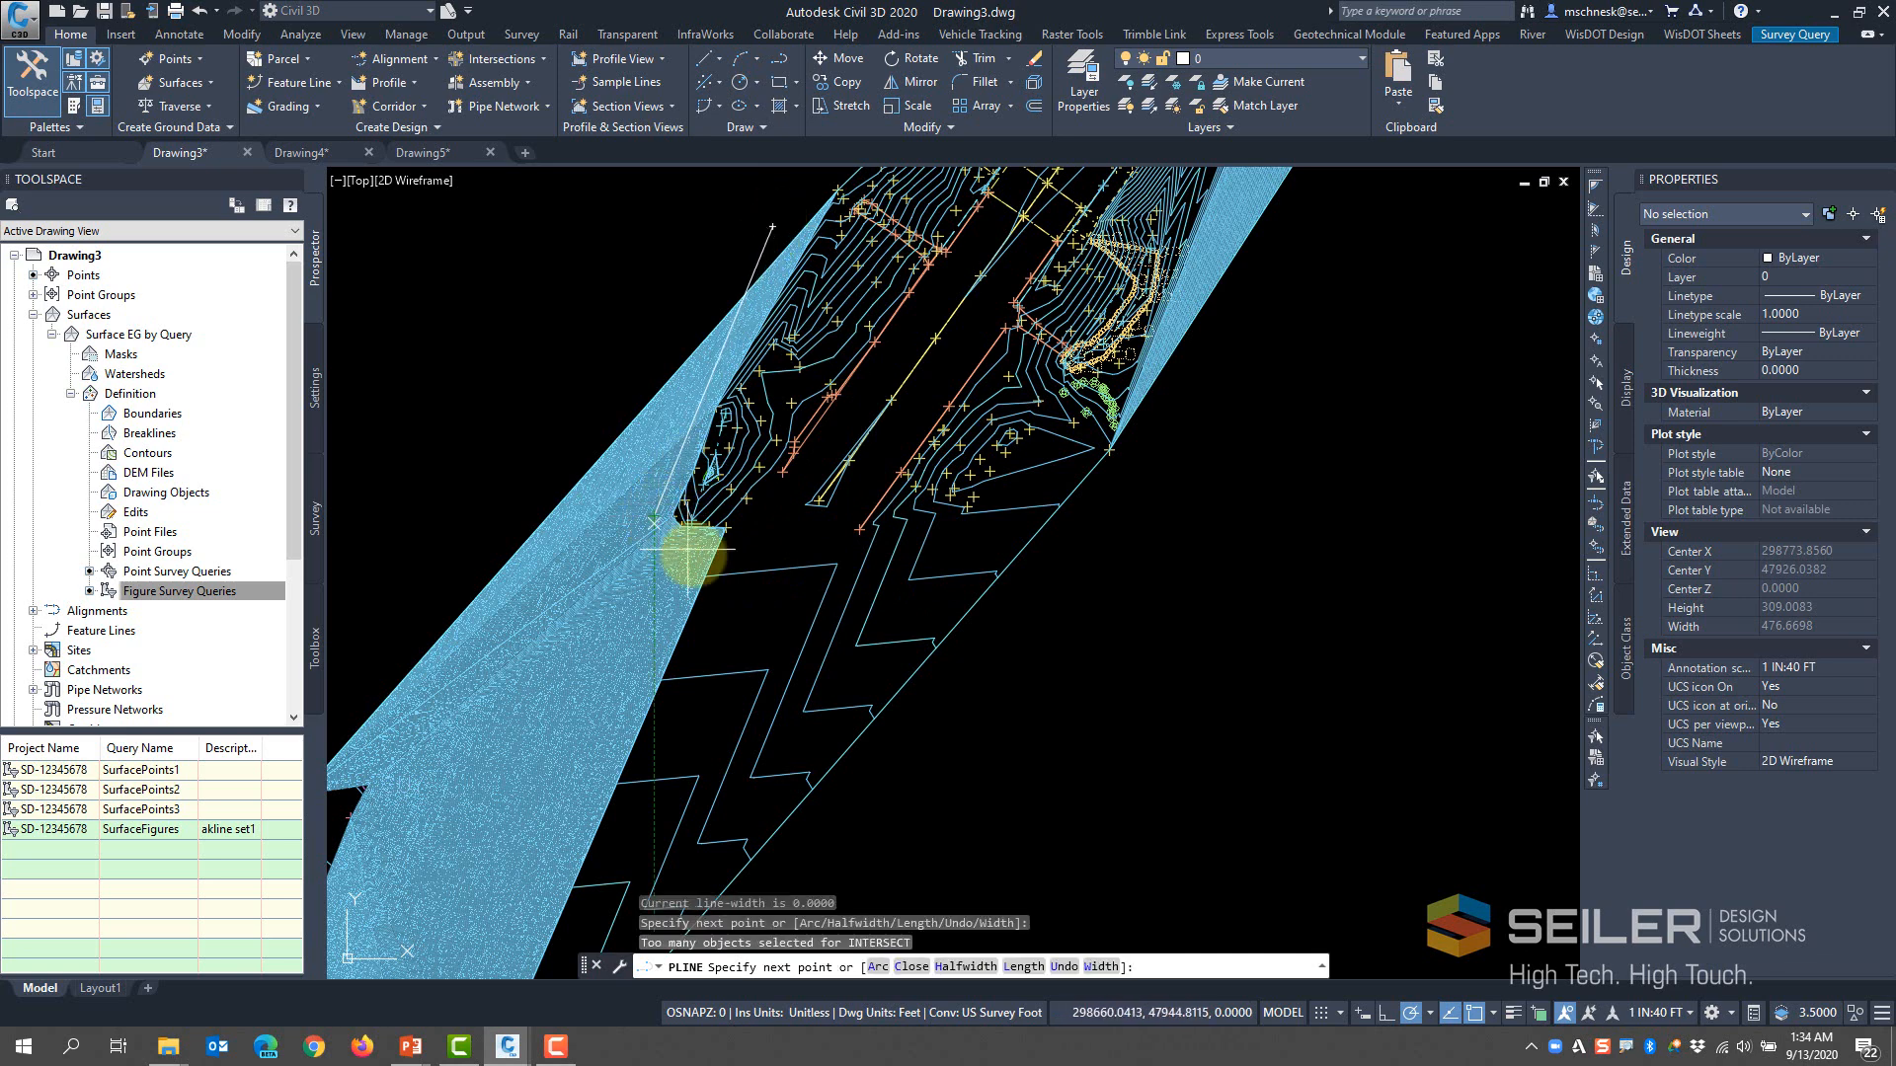
pyautogui.click(711, 559)
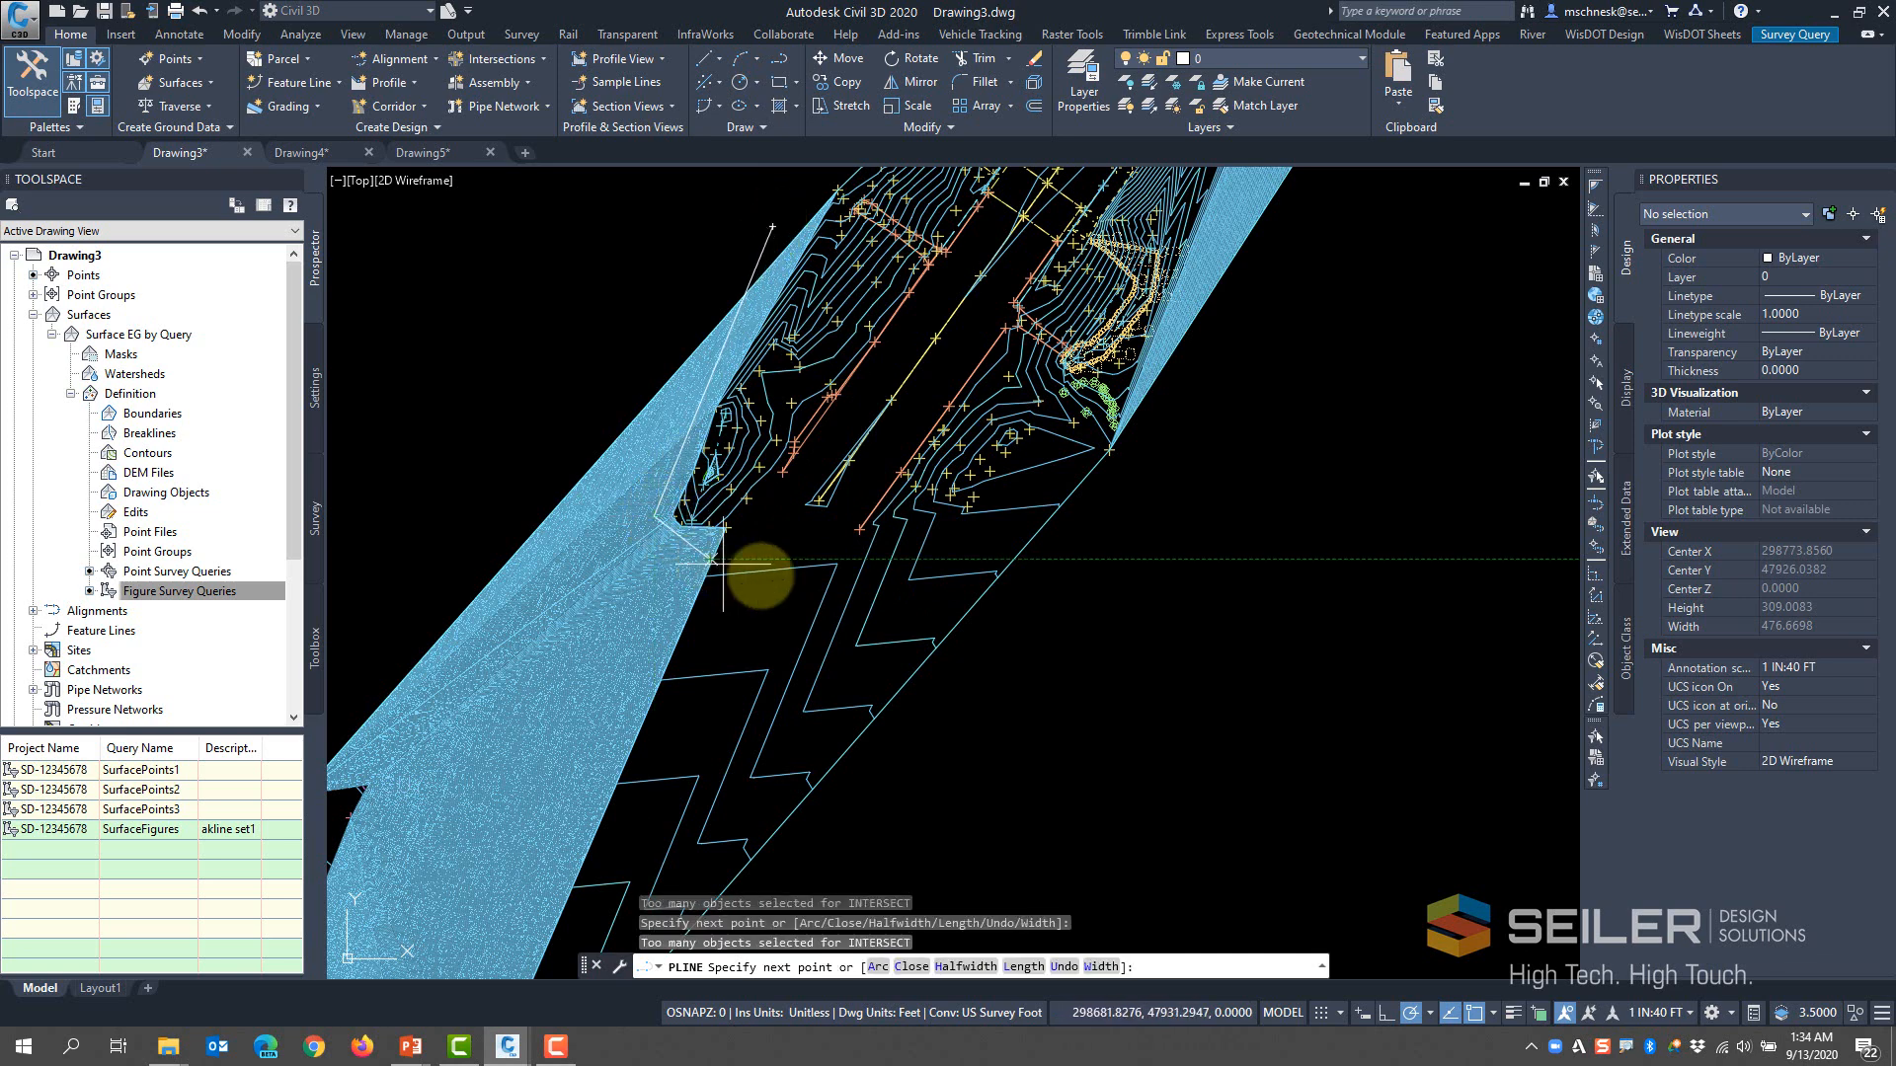
pyautogui.click(773, 502)
pyautogui.click(860, 543)
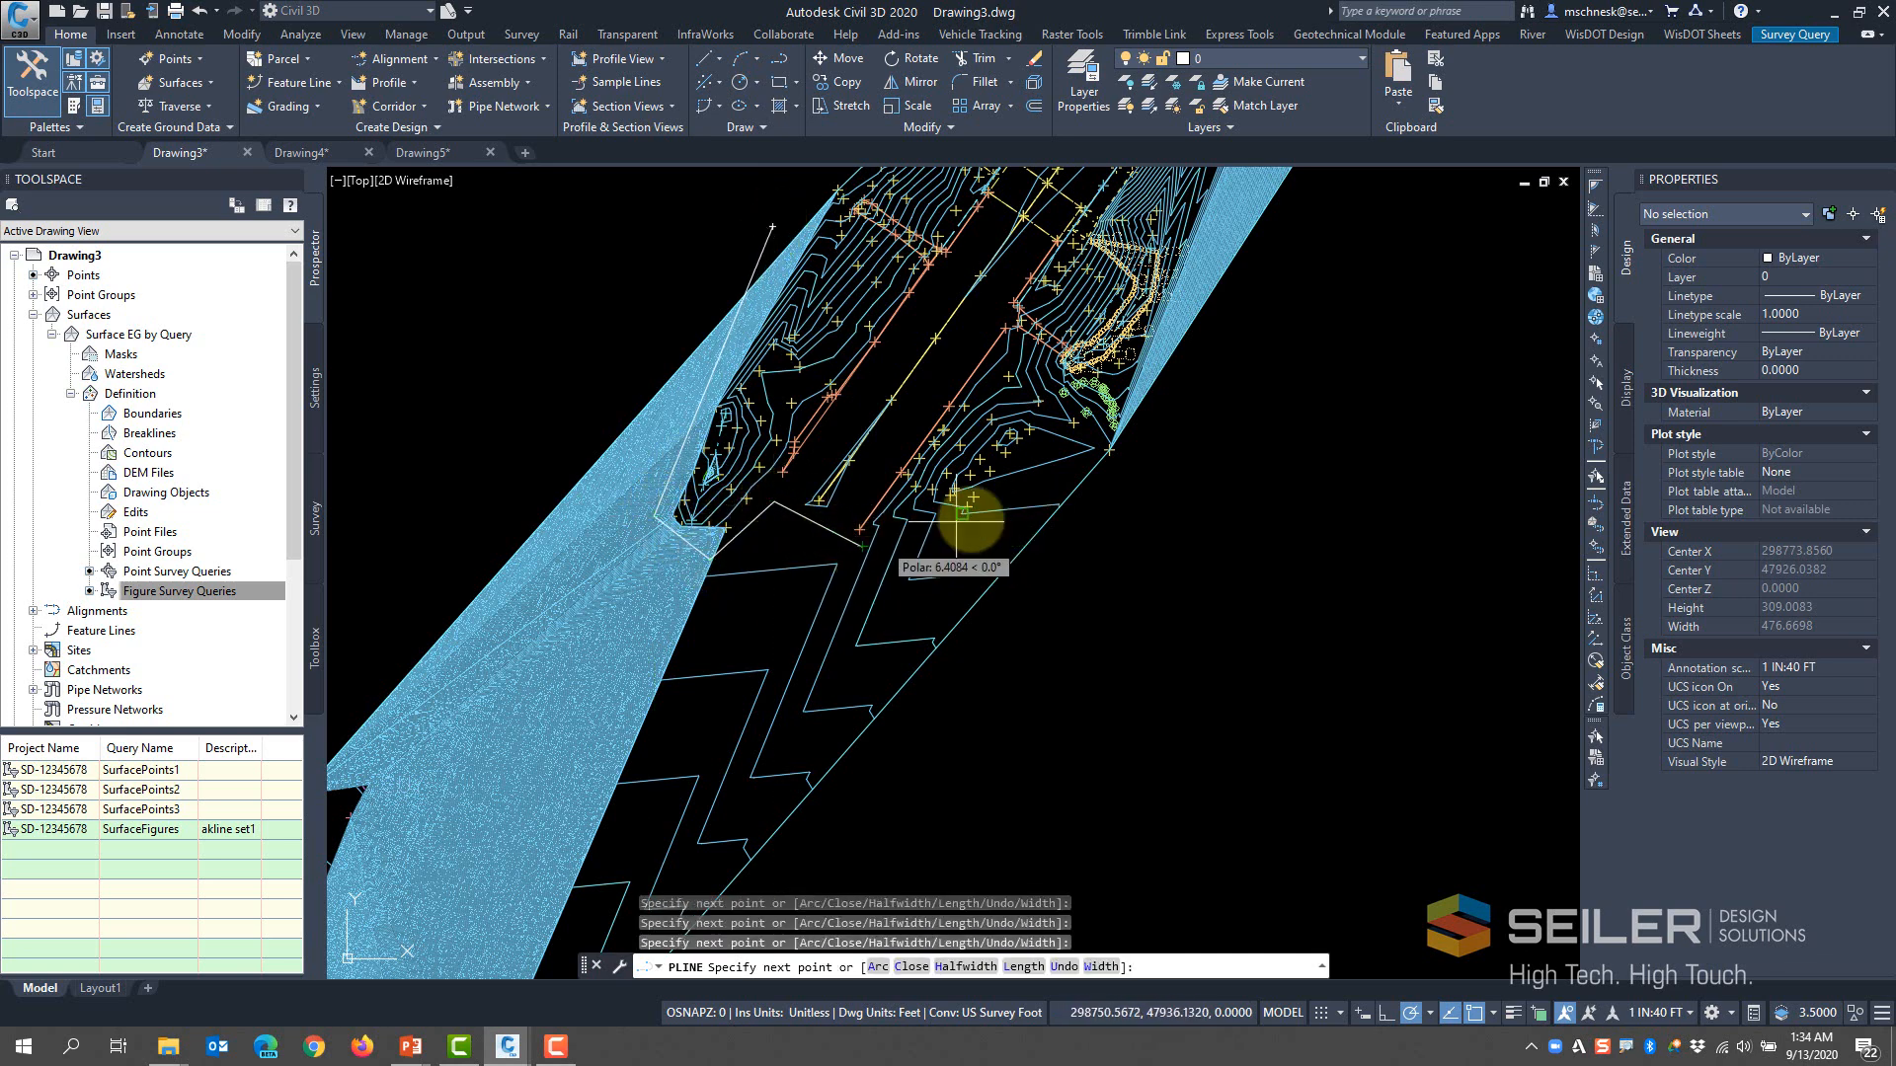
pyautogui.click(1141, 472)
# Continue the polyline up the east side, across the northern end and back down the west side, and finish it
pyautogui.scroll(-4, 996, 583)
pyautogui.scroll(3, 1075, 453)
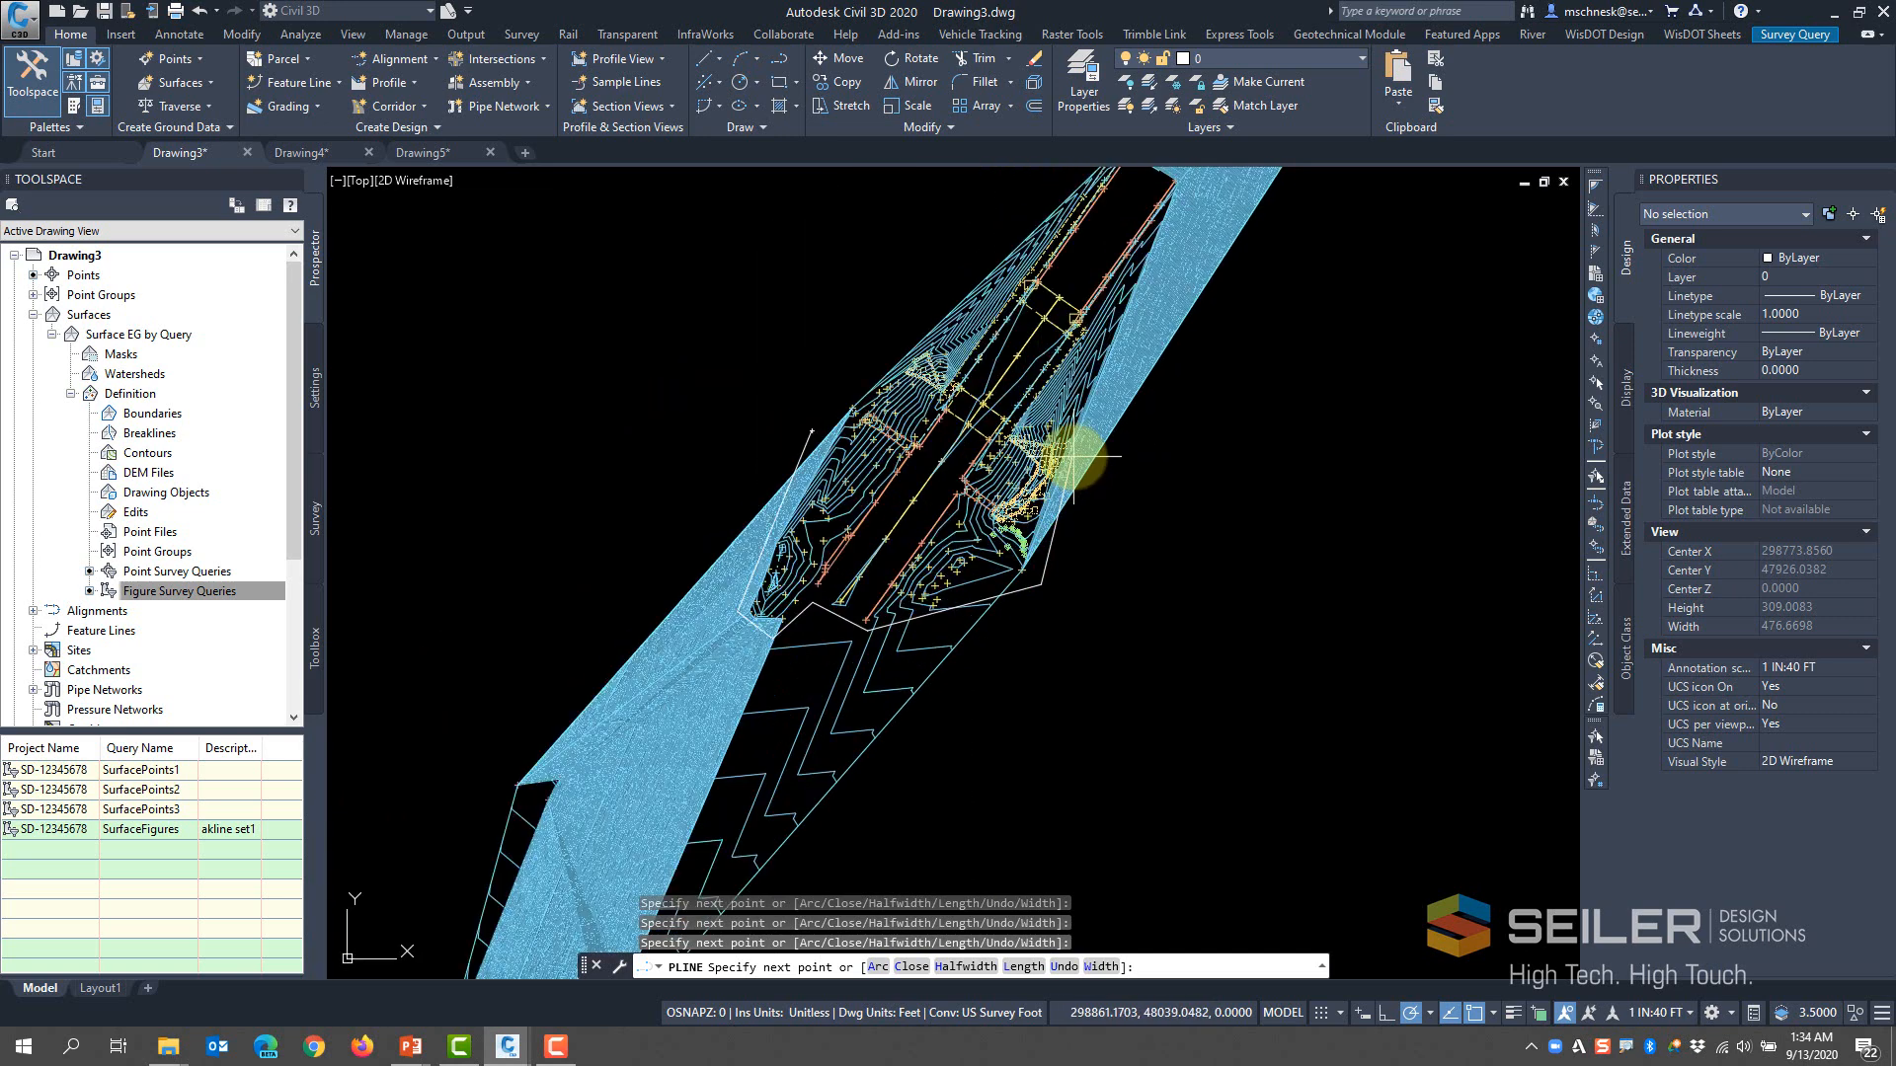
pyautogui.scroll(-3, 1092, 442)
pyautogui.scroll(2, 1162, 230)
pyautogui.scroll(2, 1162, 230)
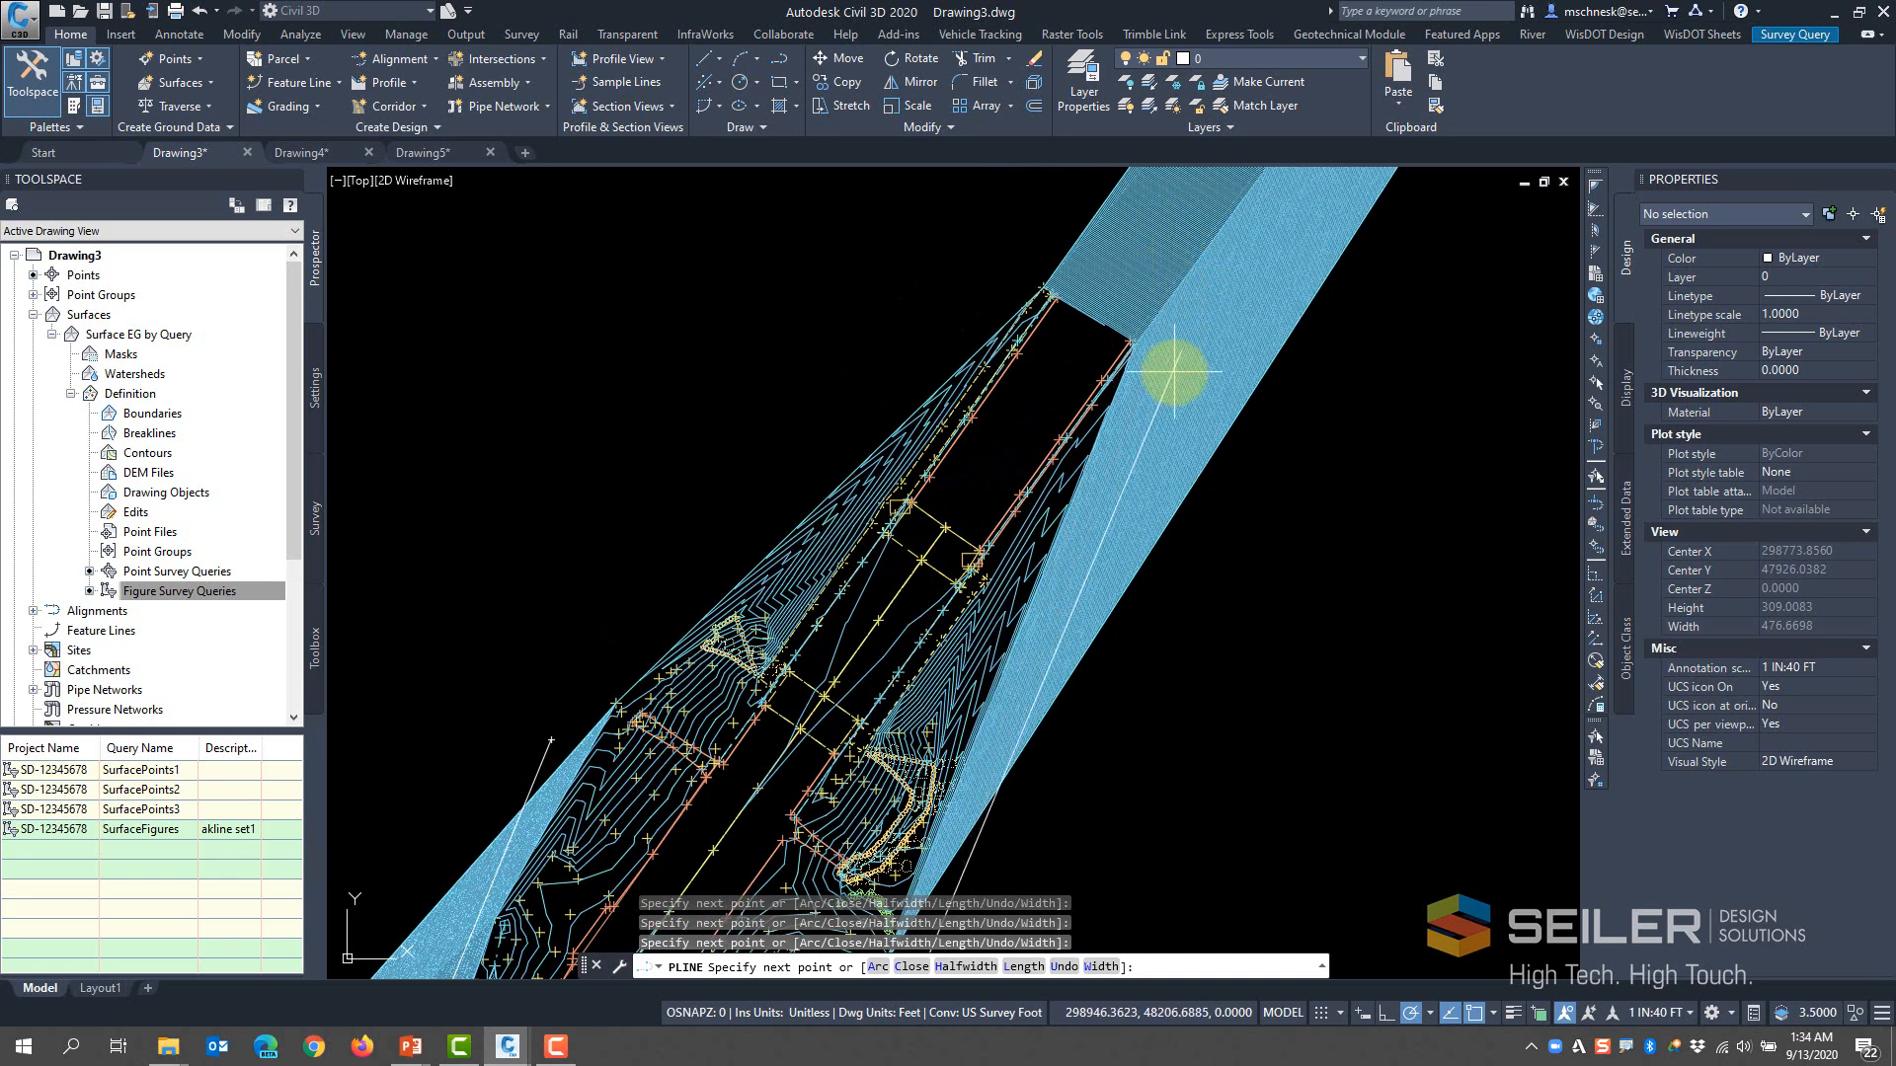
pyautogui.click(1162, 321)
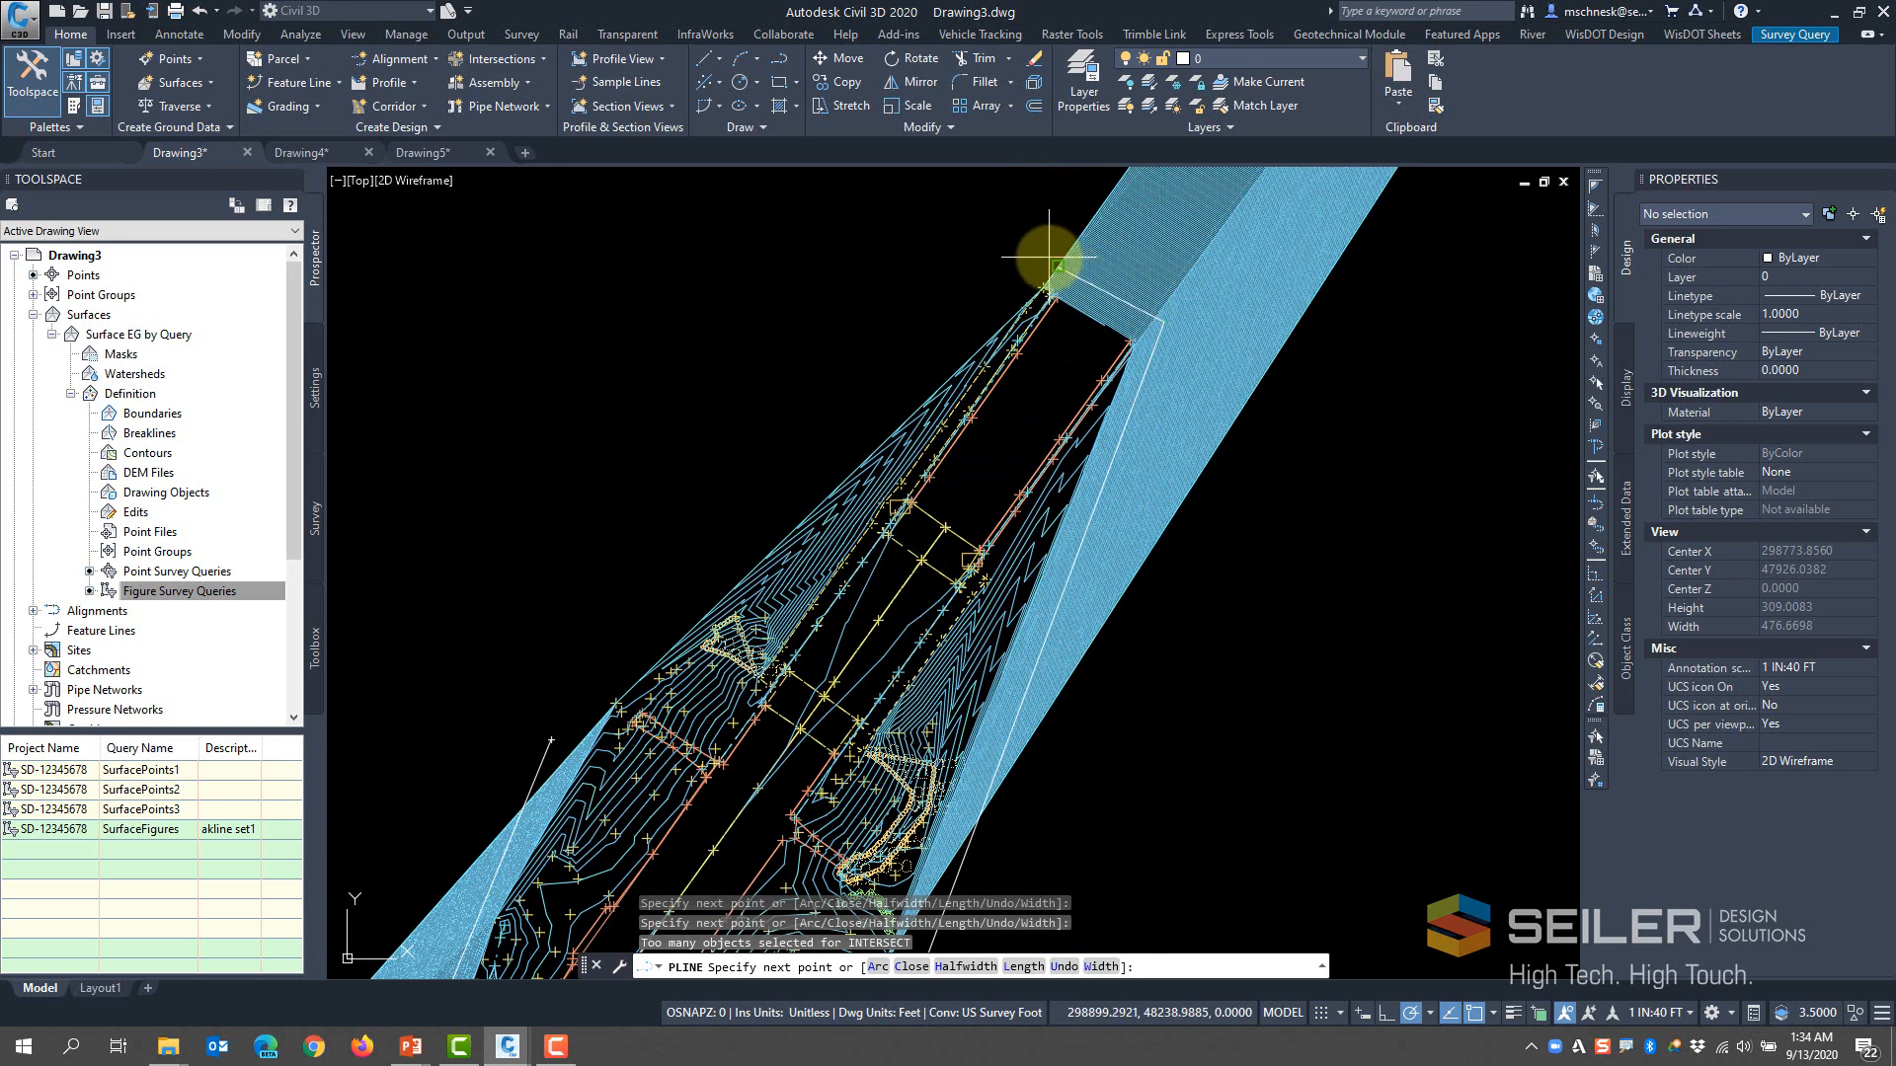
pyautogui.click(1053, 266)
pyautogui.scroll(3, 795, 546)
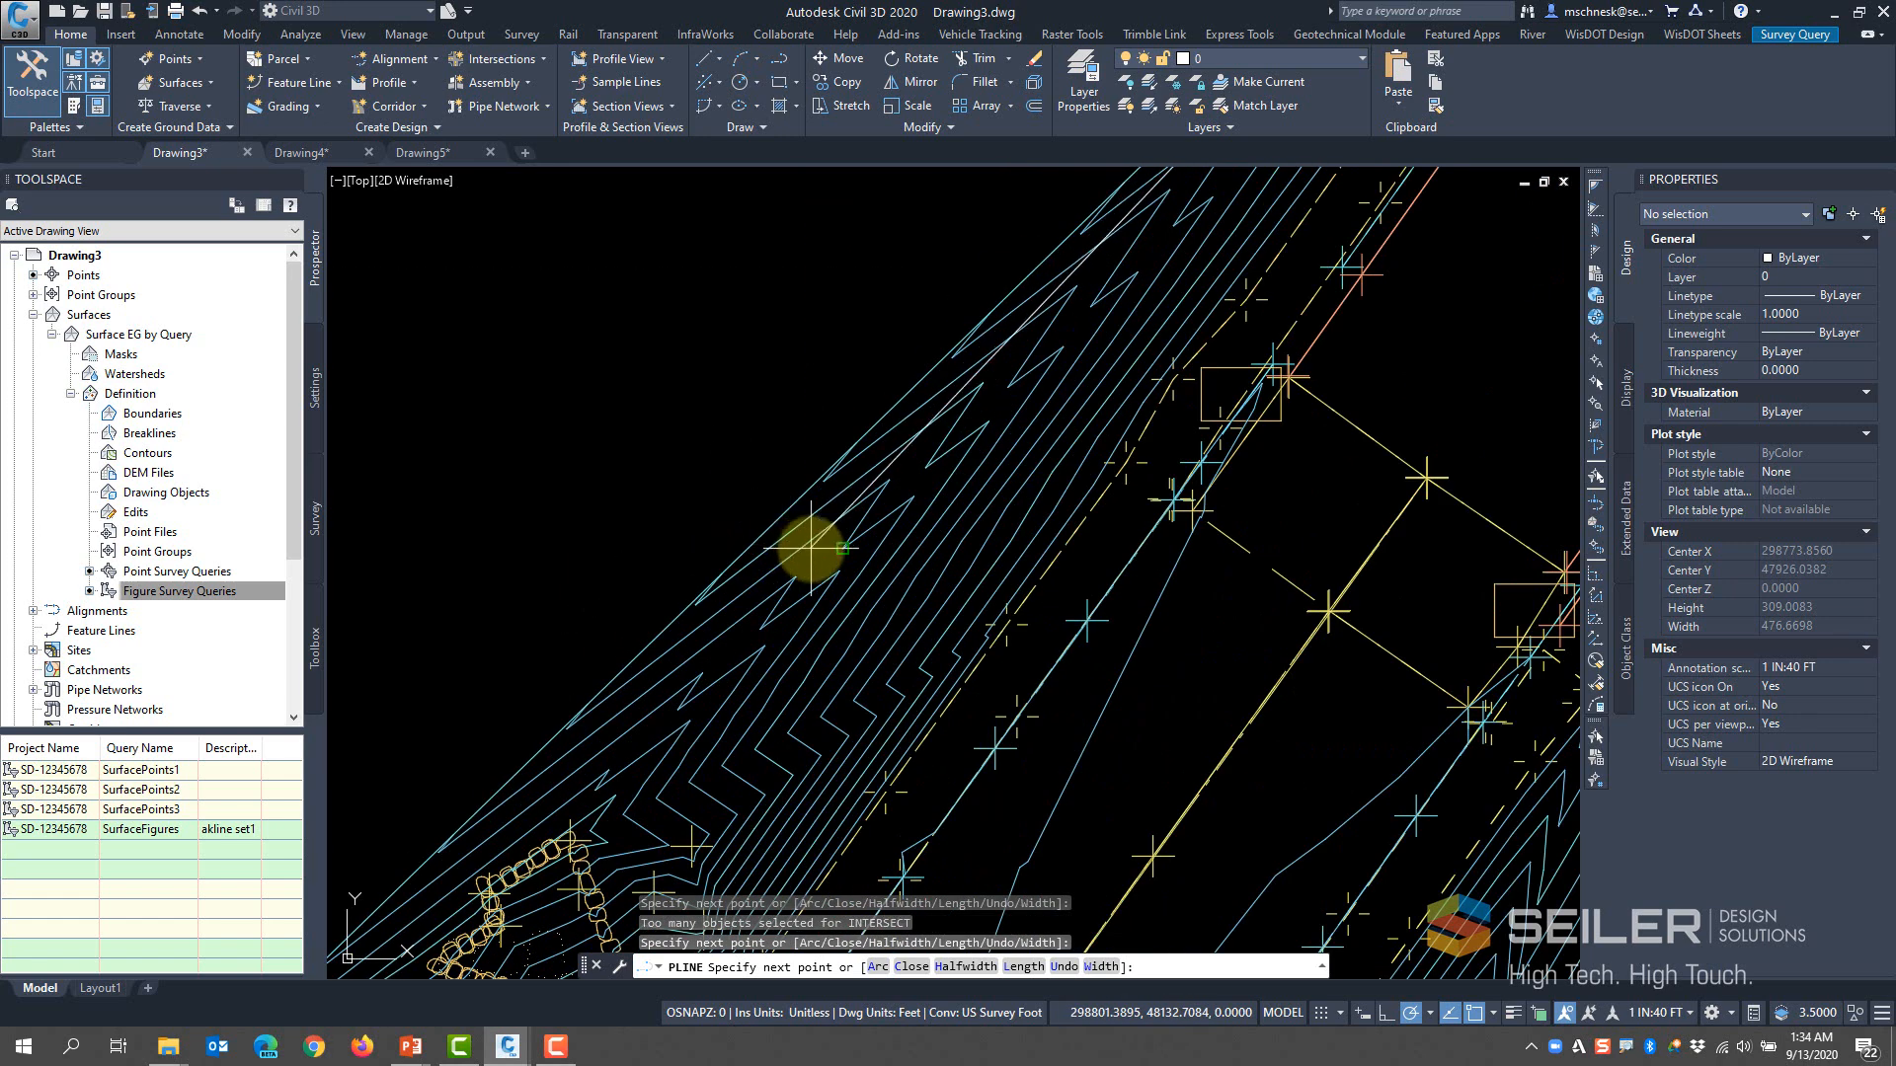
pyautogui.click(465, 774)
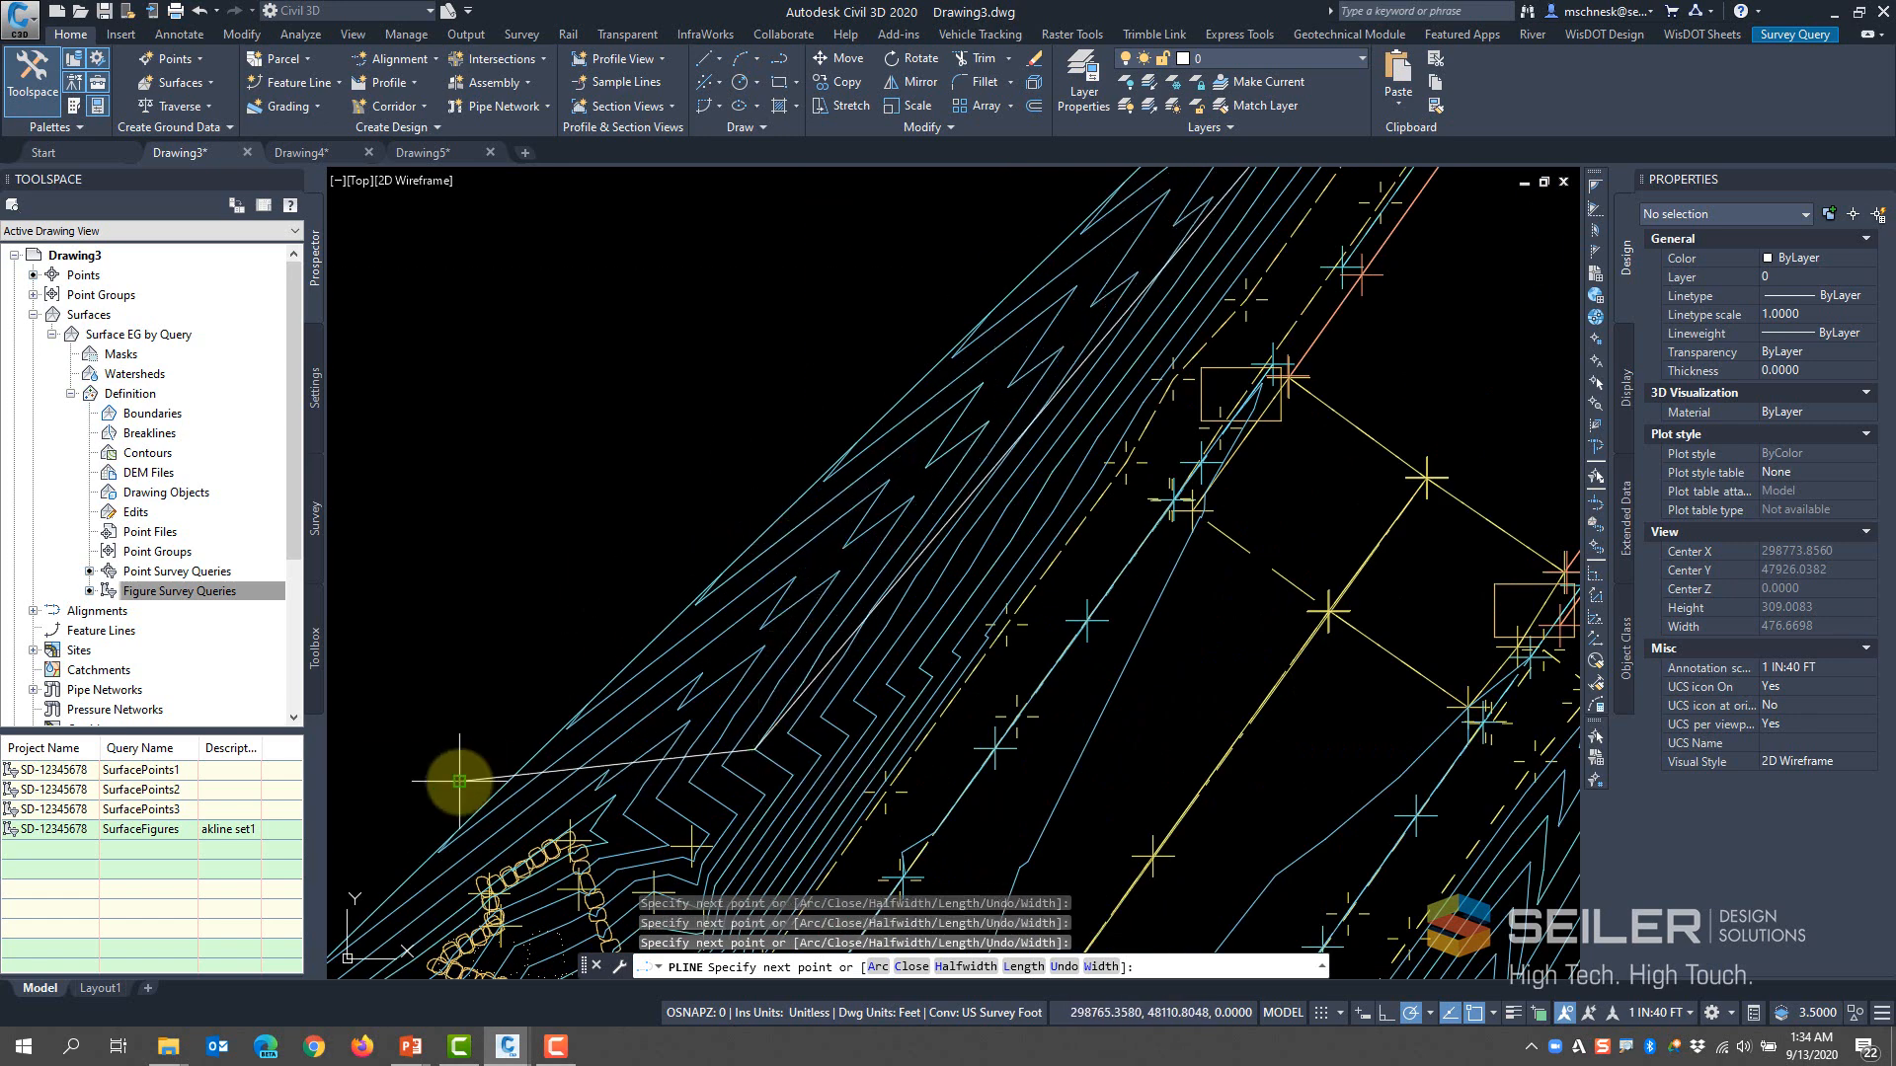
pyautogui.scroll(-4, 774, 356)
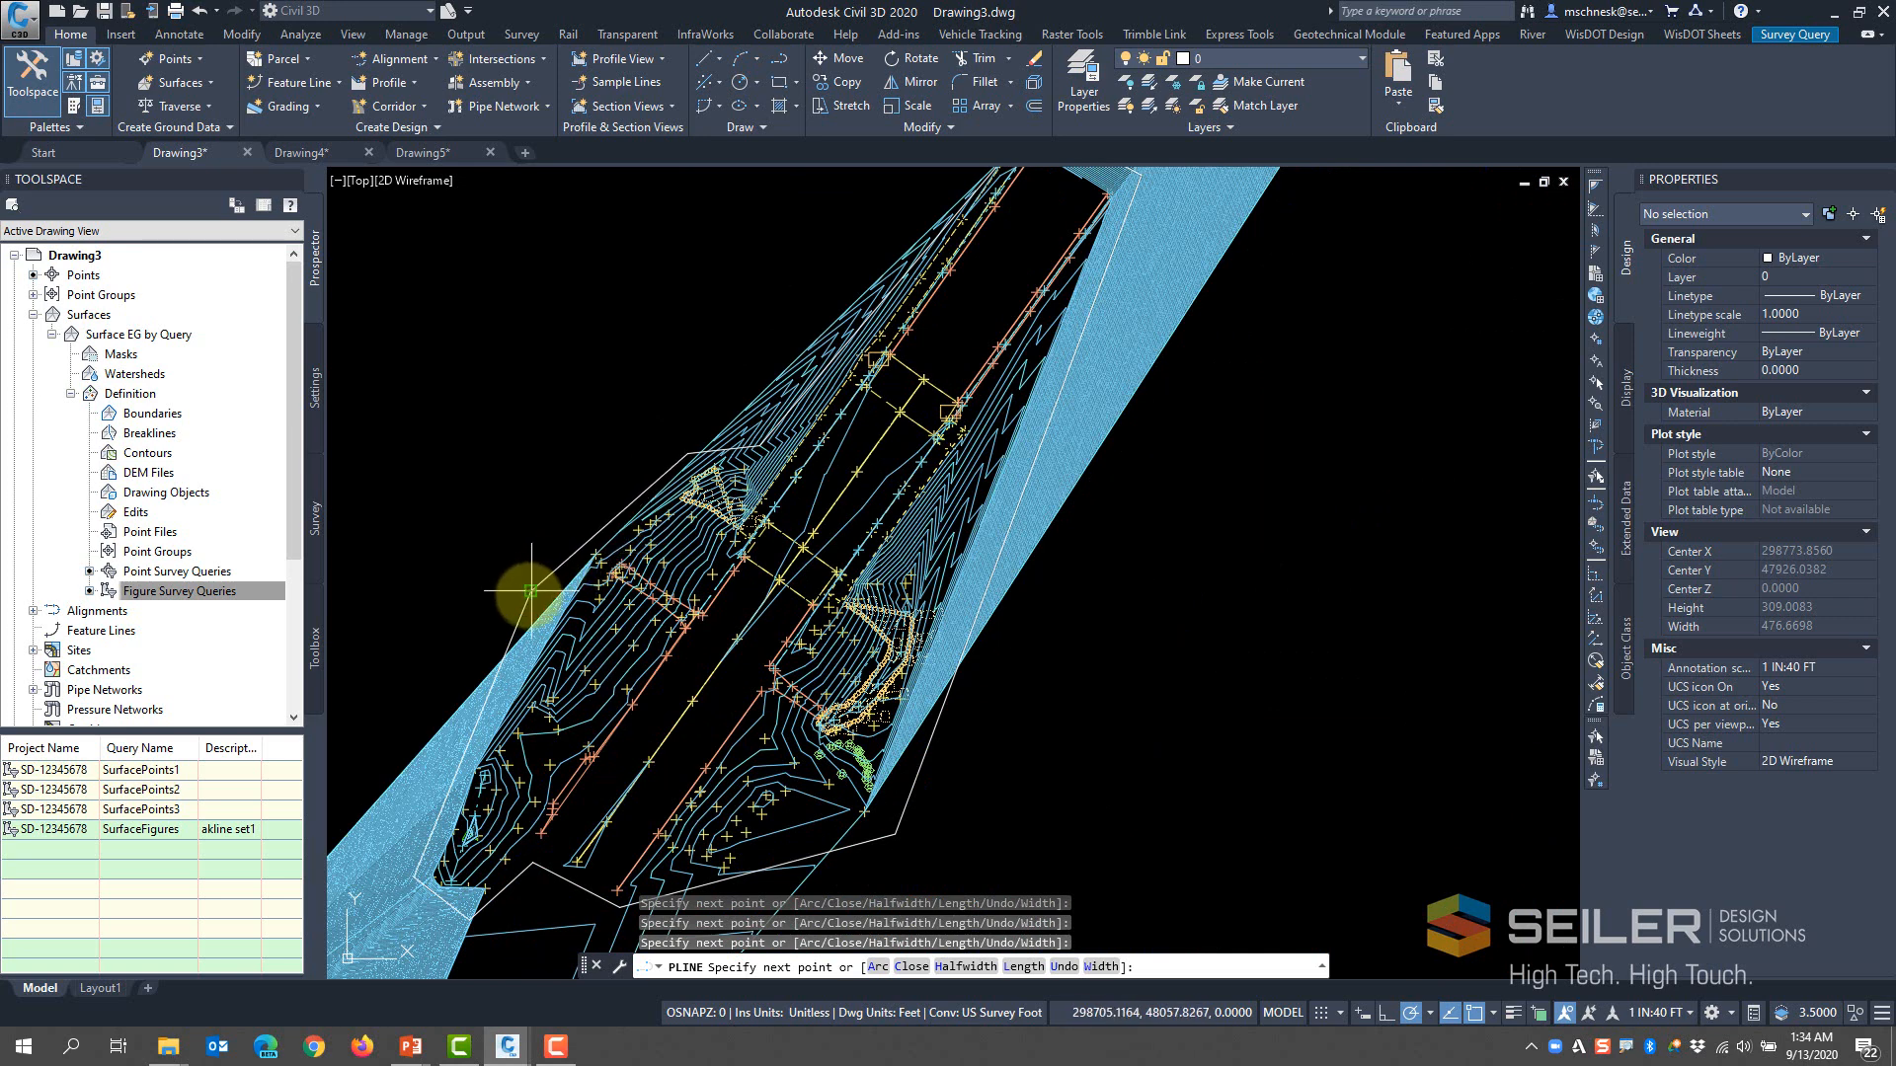
pyautogui.click(531, 591)
pyautogui.rightClick(171, 415)
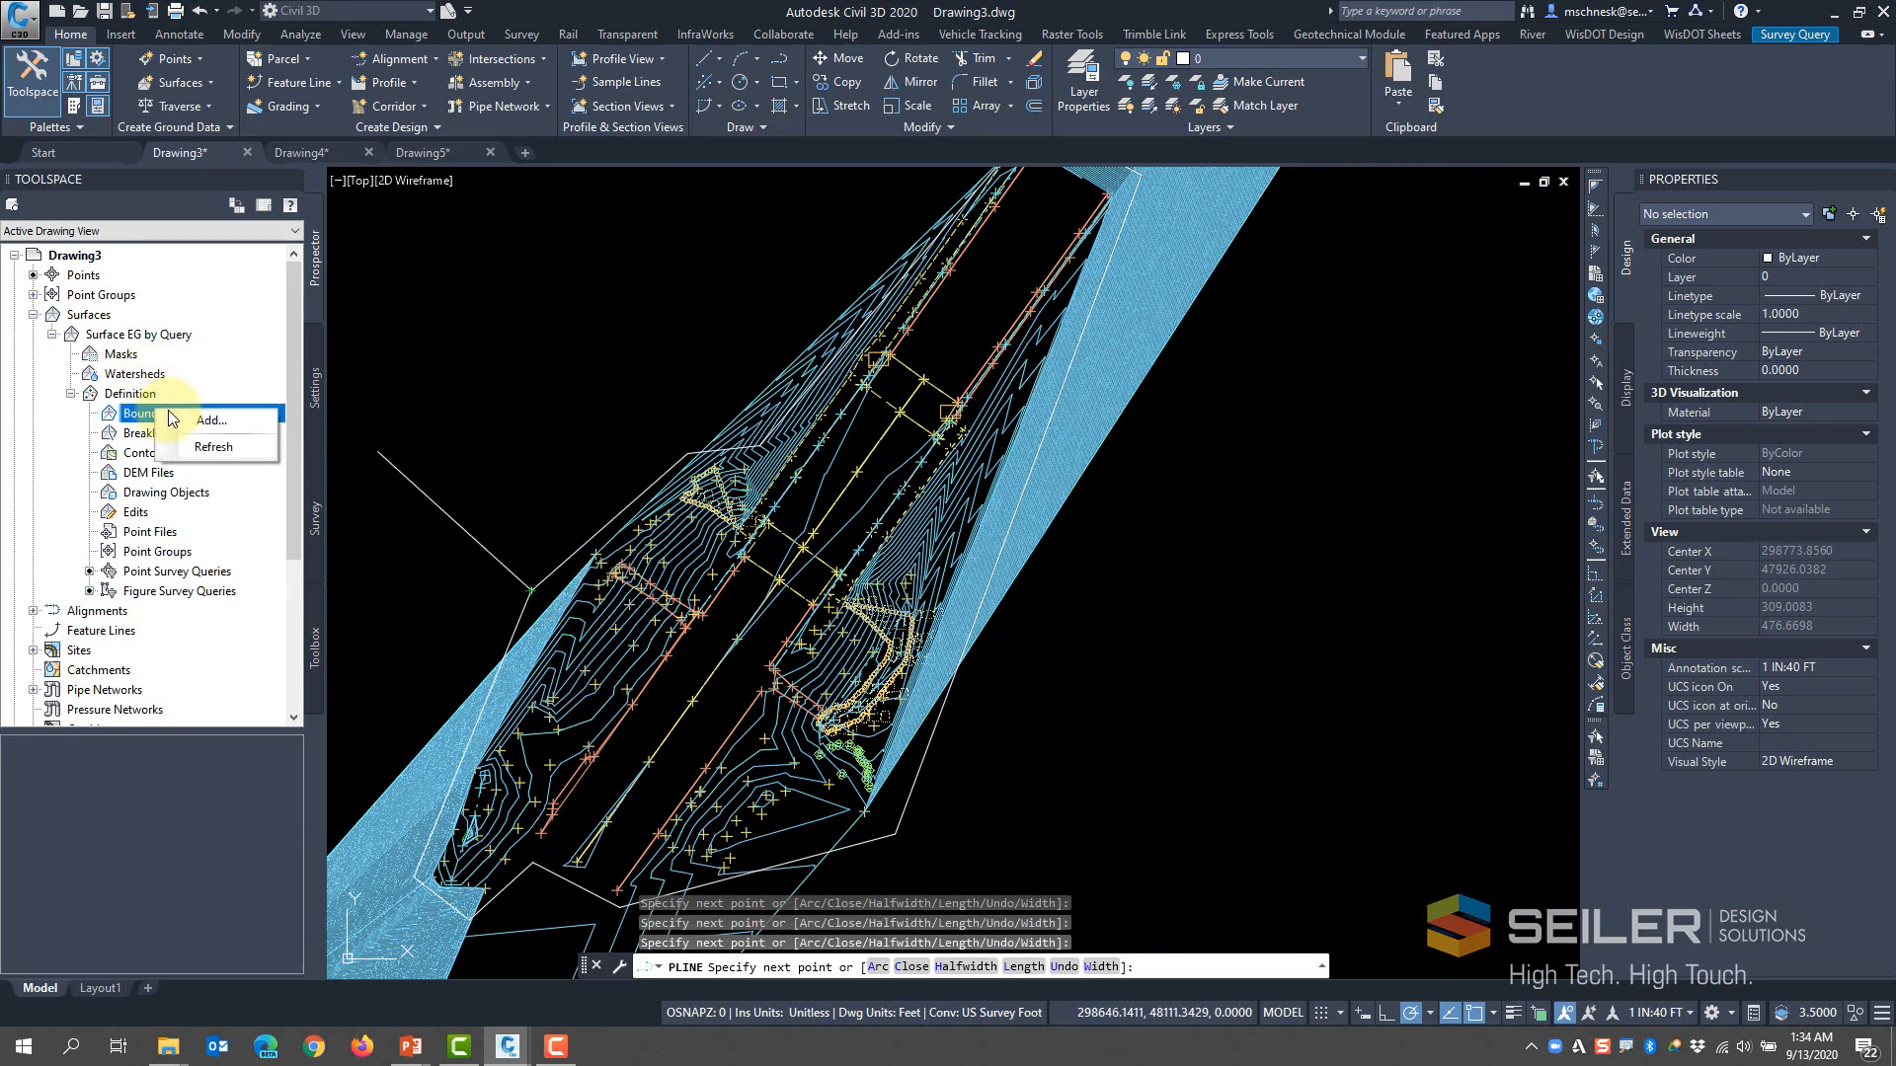
pyautogui.press('Escape')
pyautogui.press('Escape')
pyautogui.press('Escape')
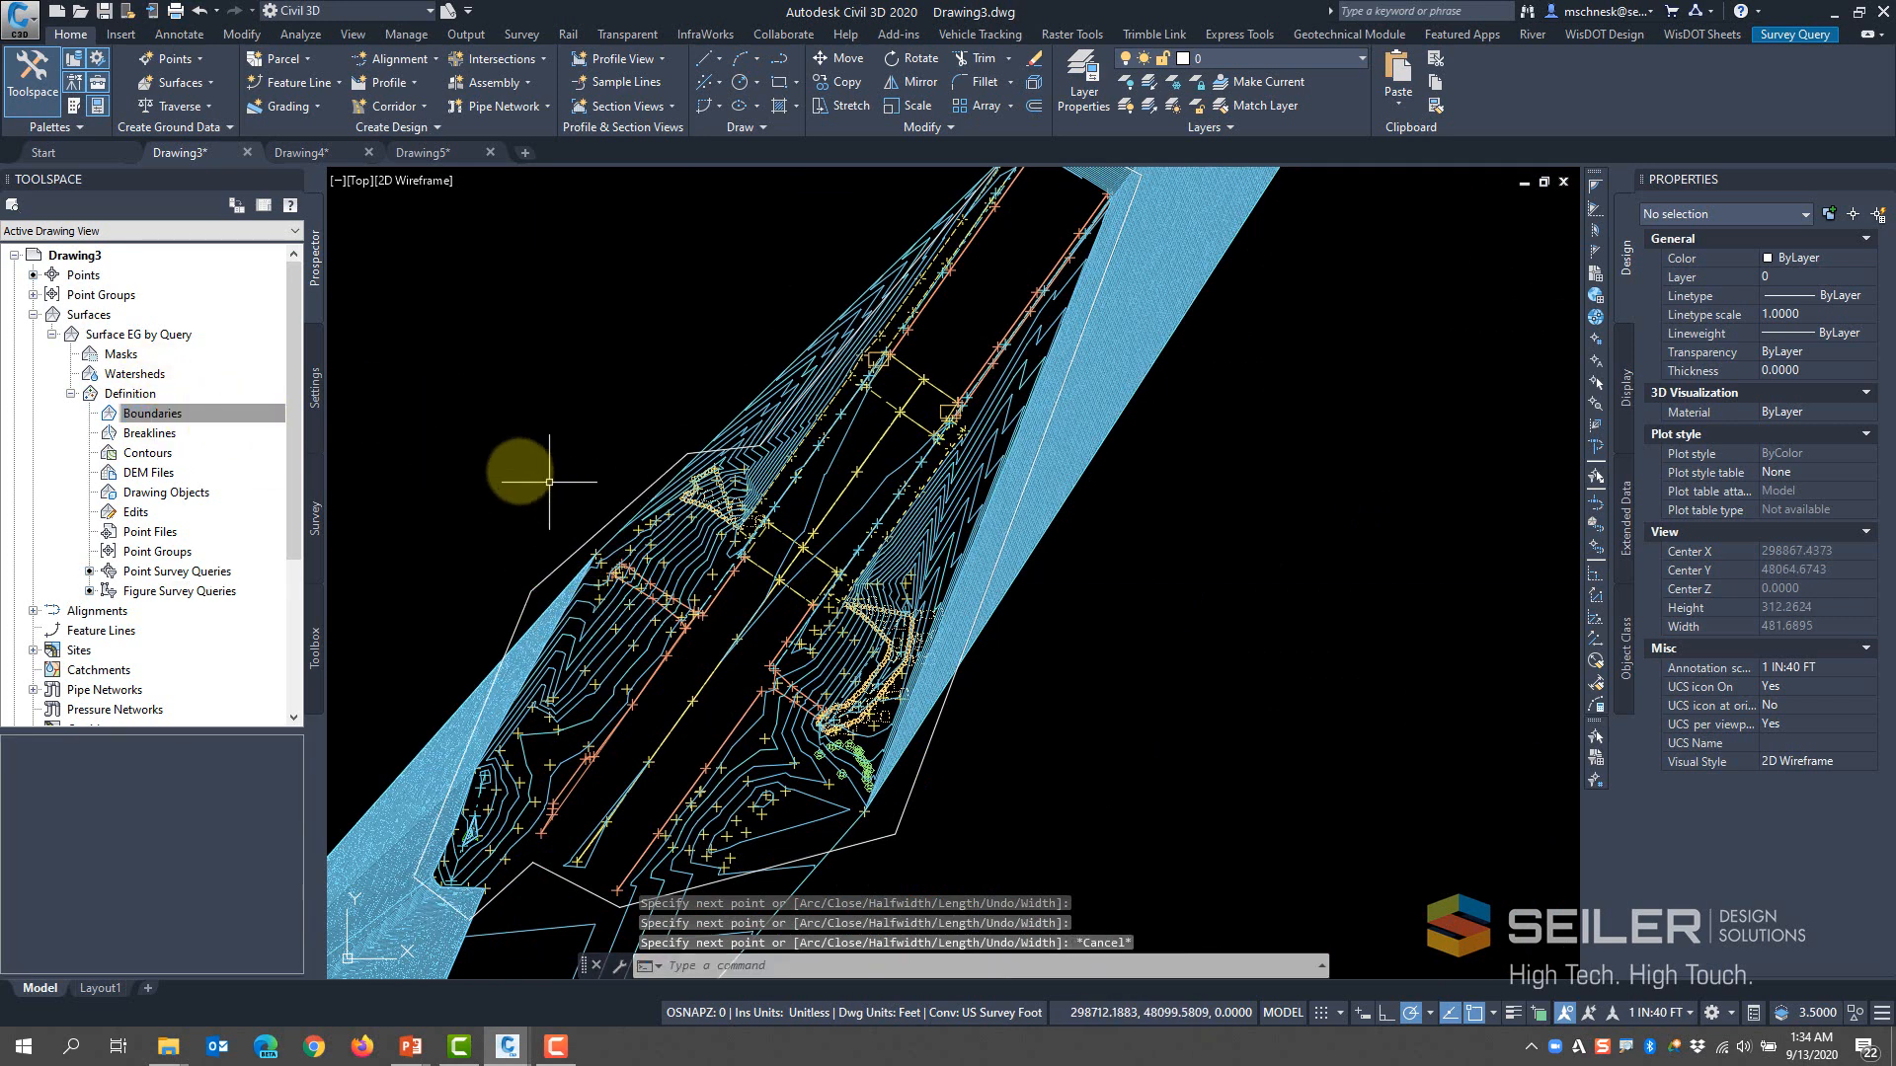
# Set the Closed property of the boundary polyline to Yes
pyautogui.click(557, 568)
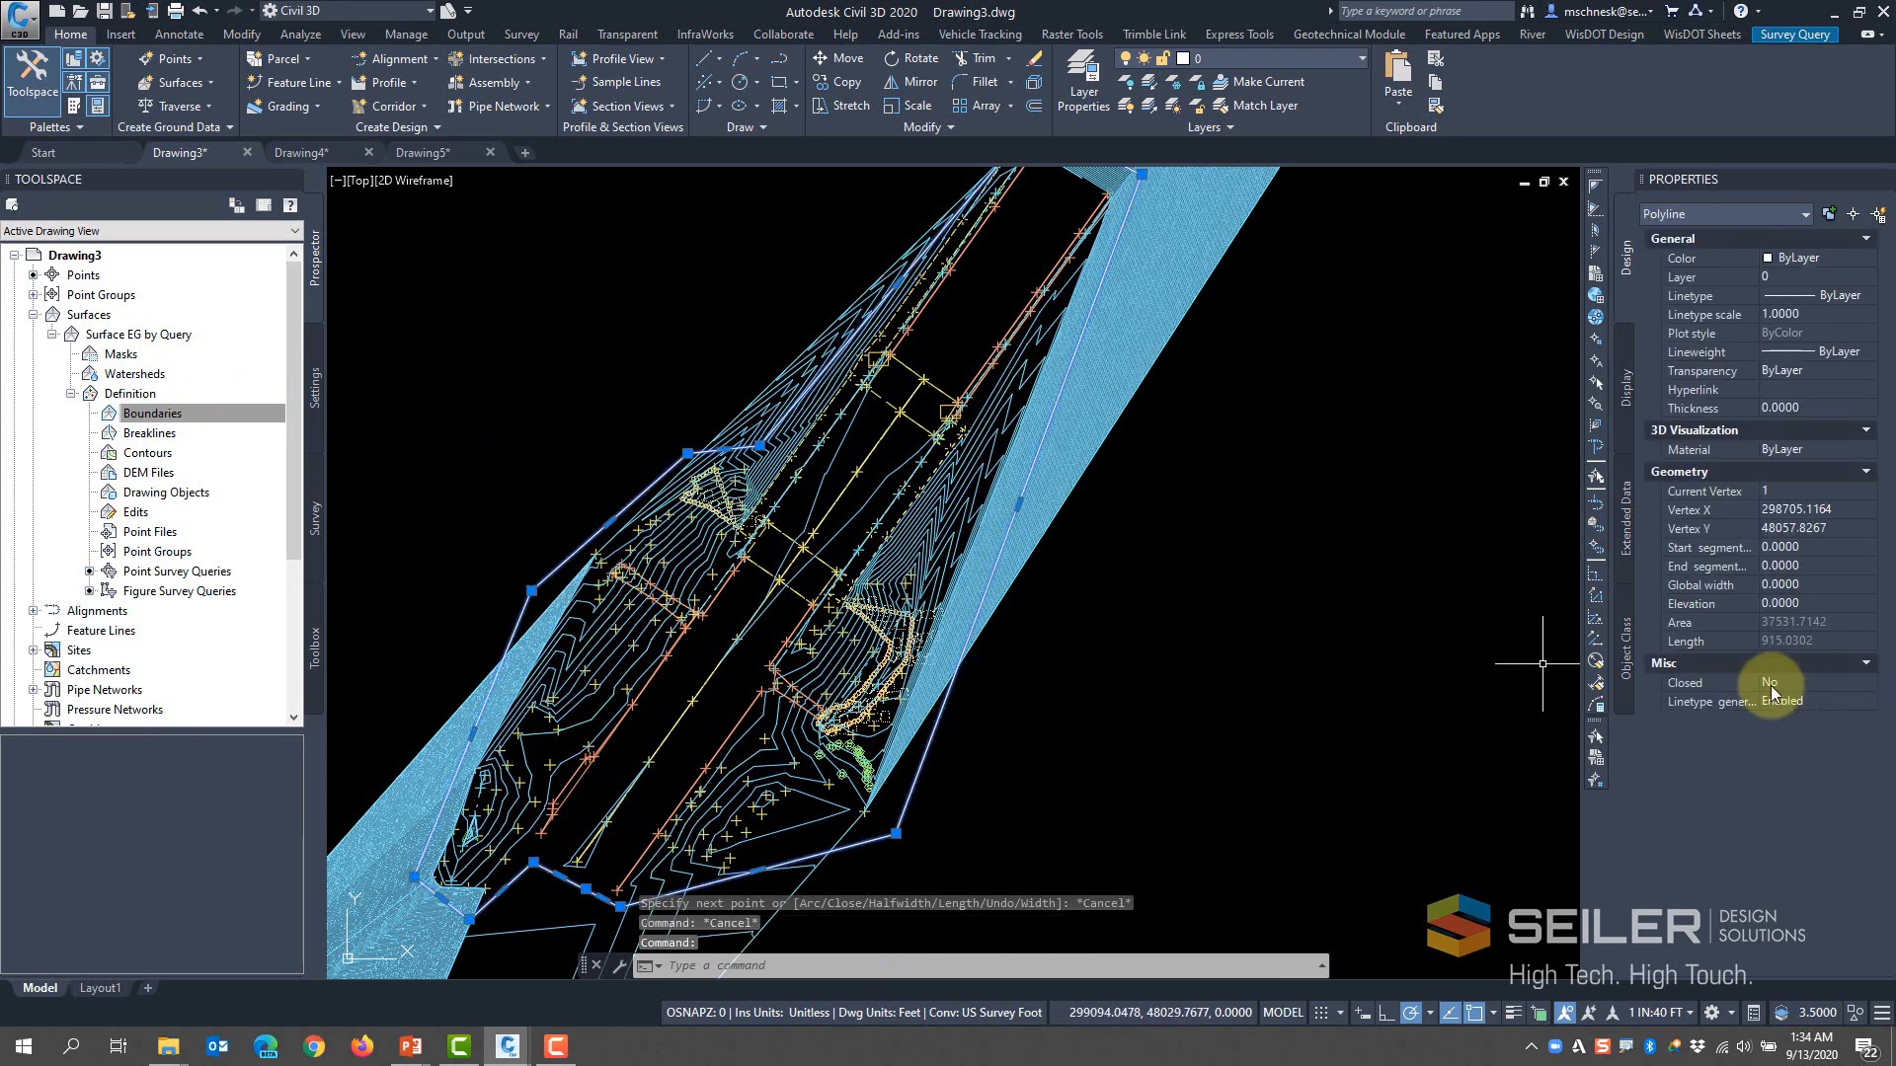
pyautogui.click(1769, 683)
pyautogui.click(1777, 702)
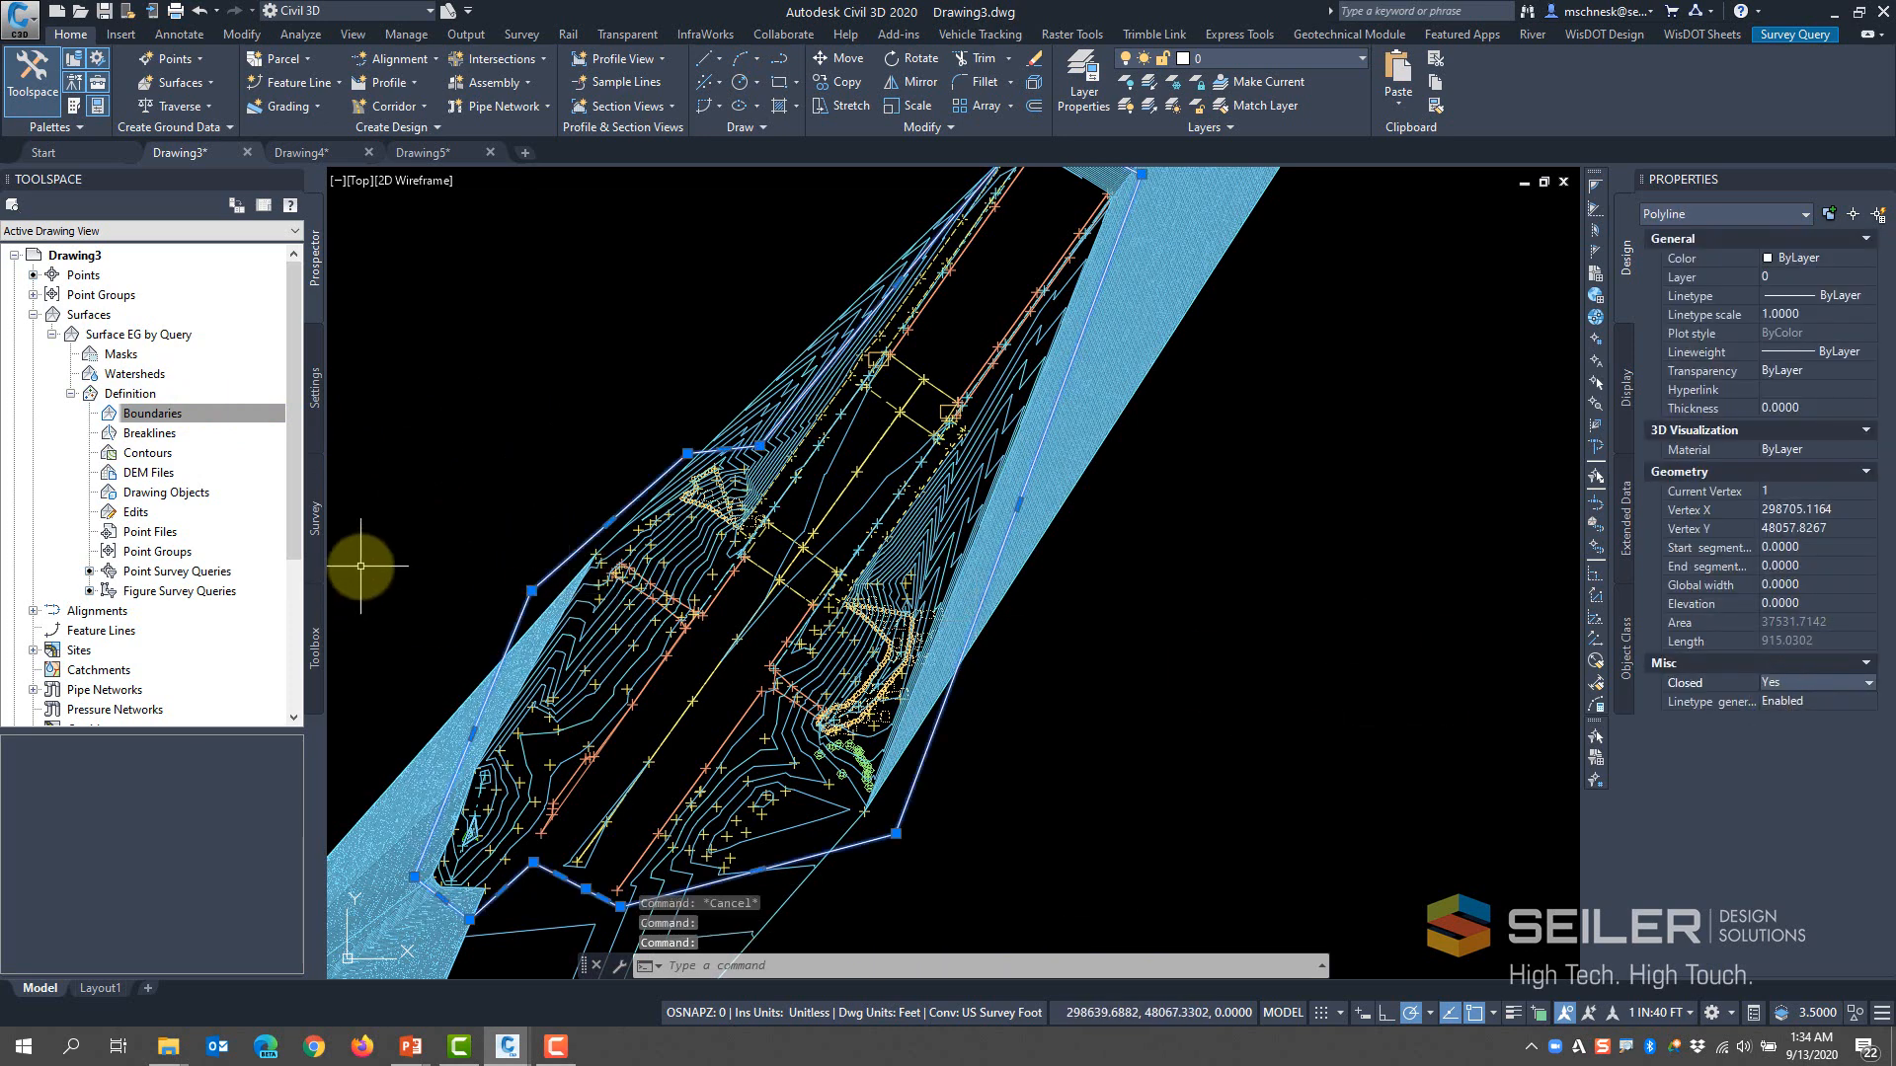
# Add the closed polyline to the surface as an Outer boundary with non-destructive breakline on and a 1.000' mid-ordinate distance
pyautogui.click(148, 414)
pyautogui.click(201, 419)
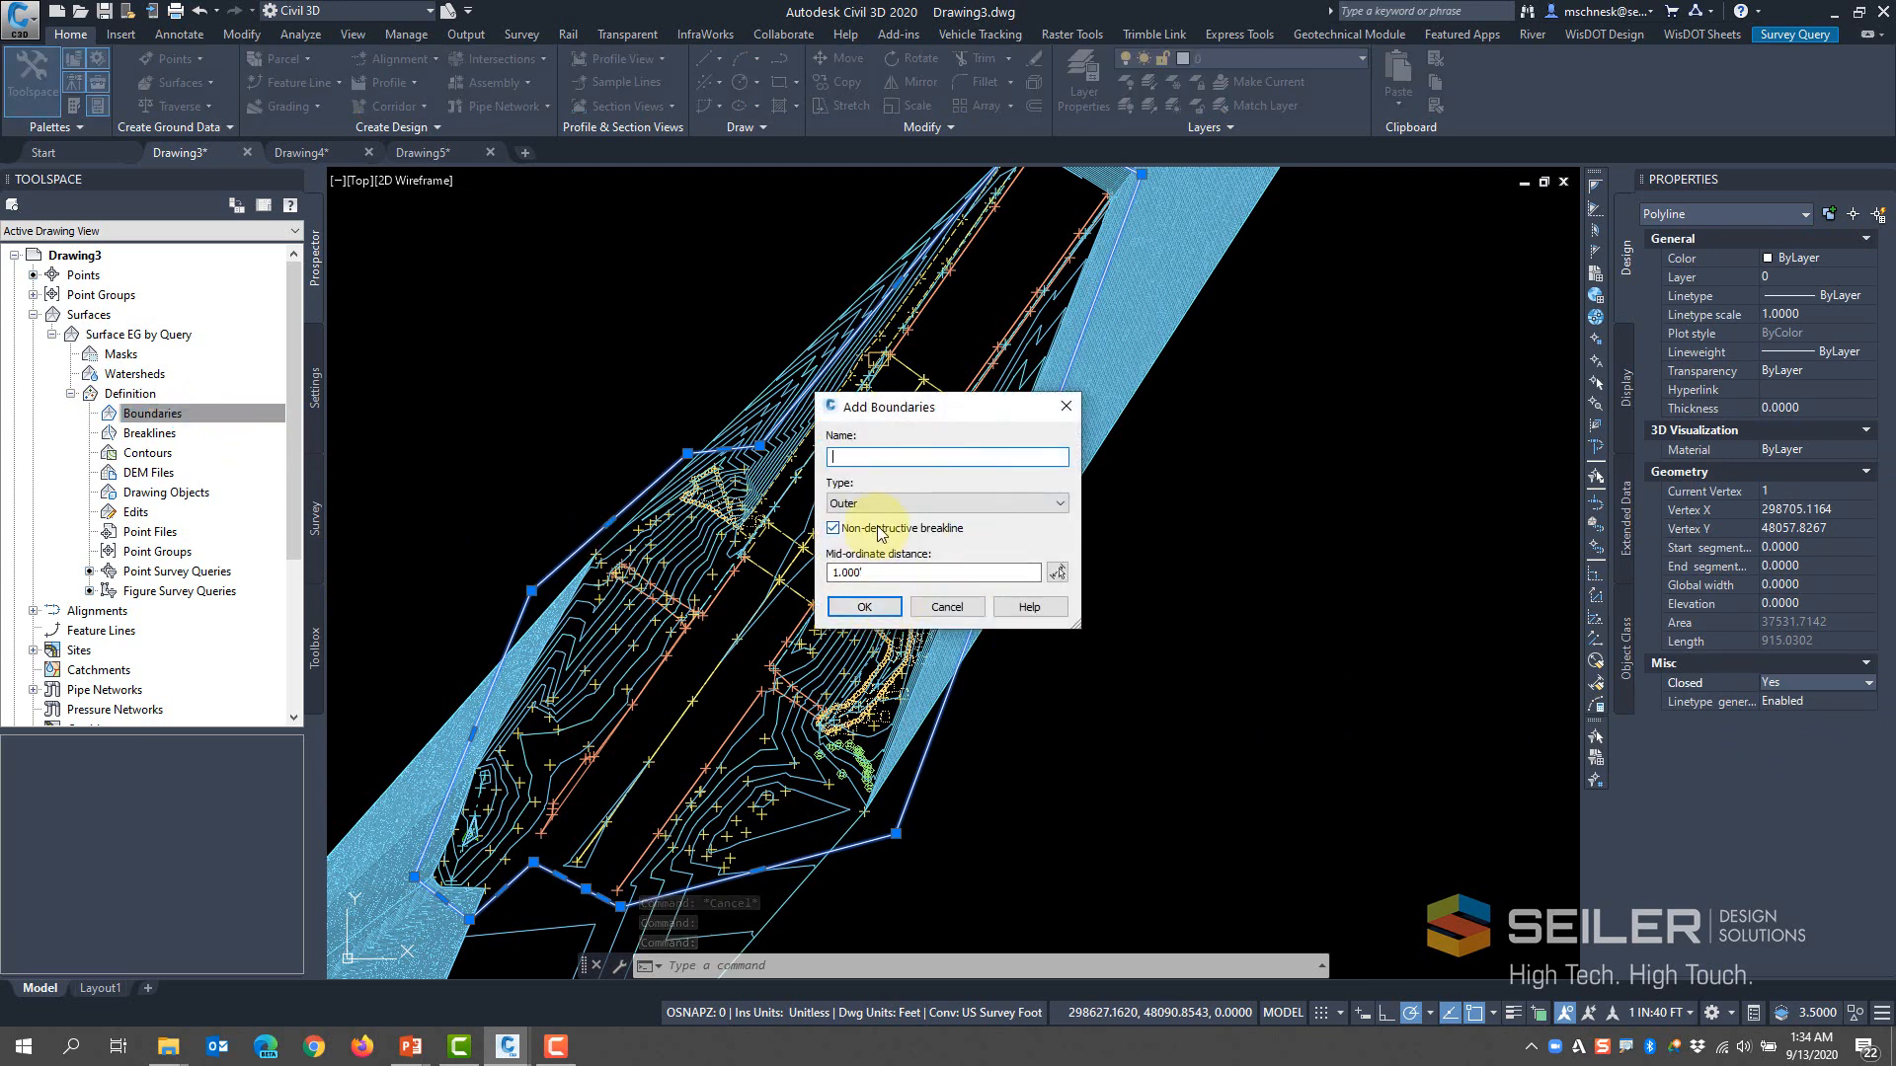
pyautogui.press('Return')
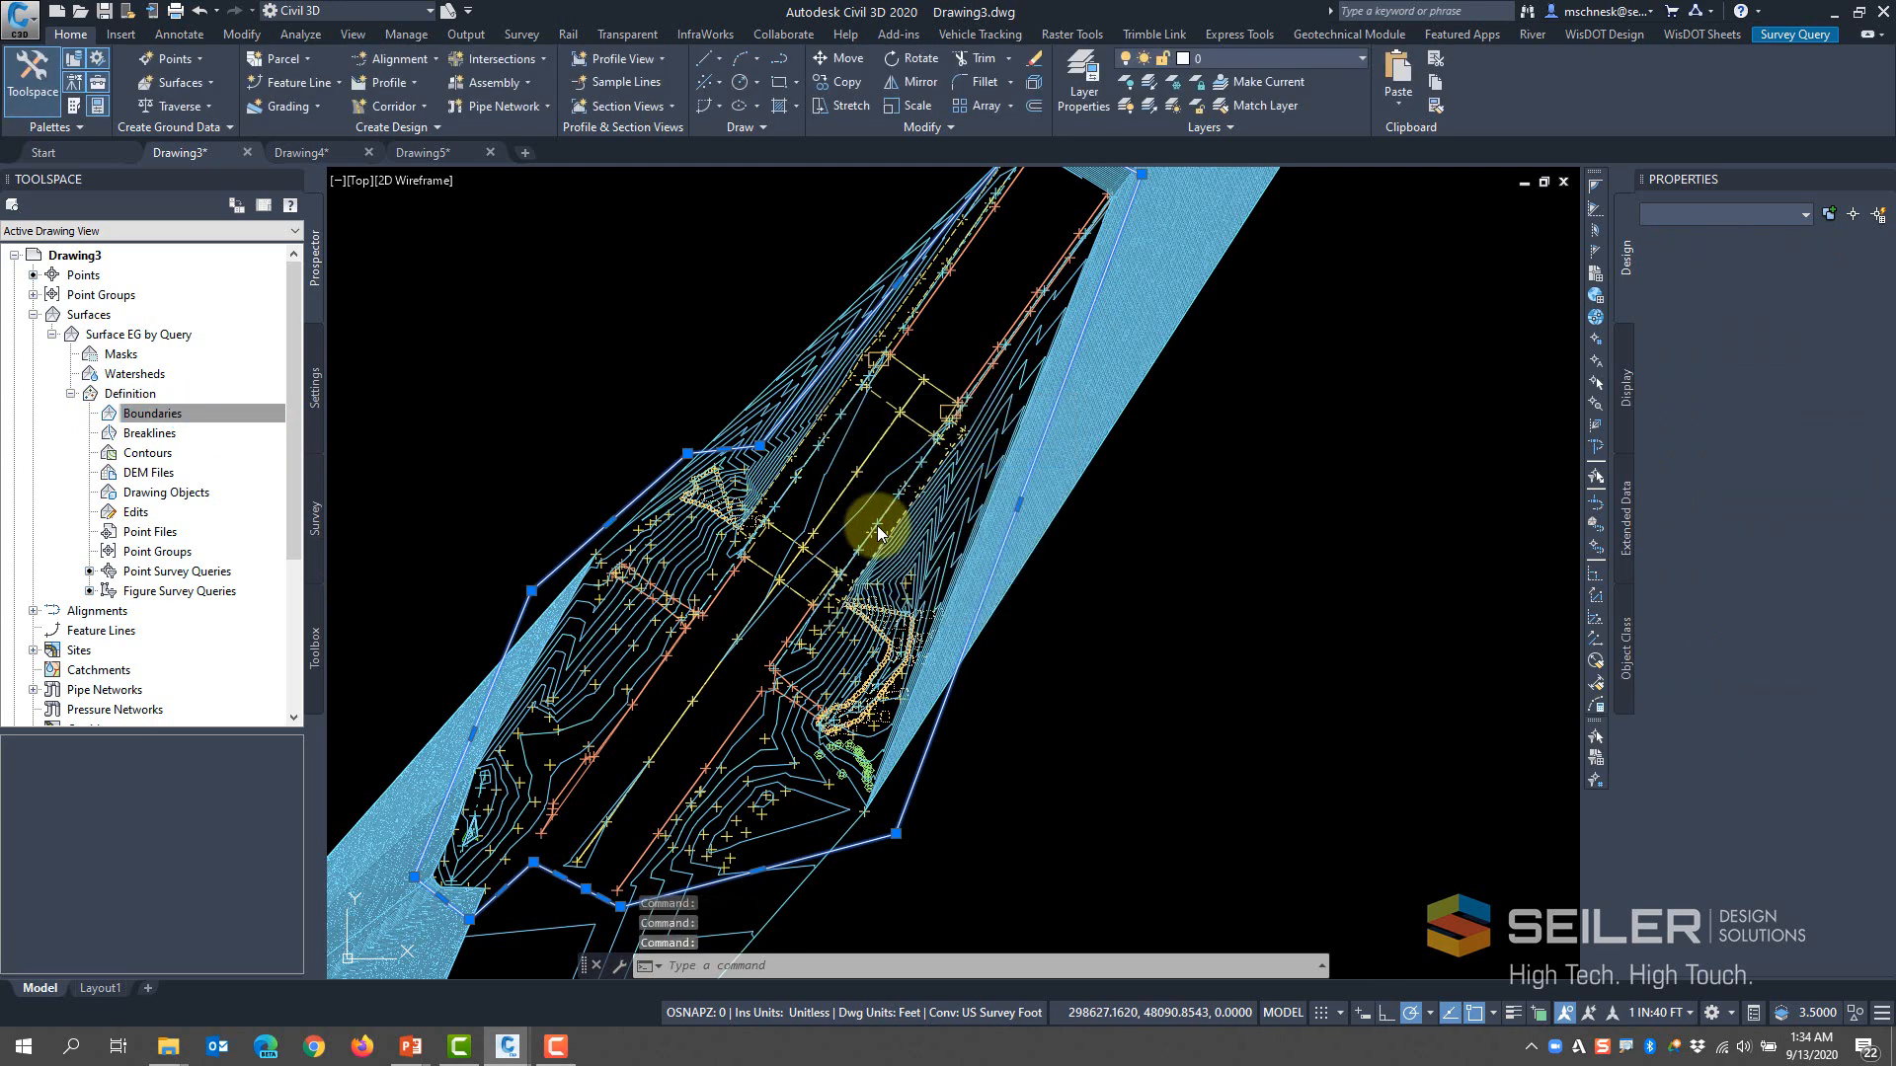
pyautogui.press('Escape')
pyautogui.press('Escape')
pyautogui.scroll(-8, 486, 534)
pyautogui.scroll(5, 565, 549)
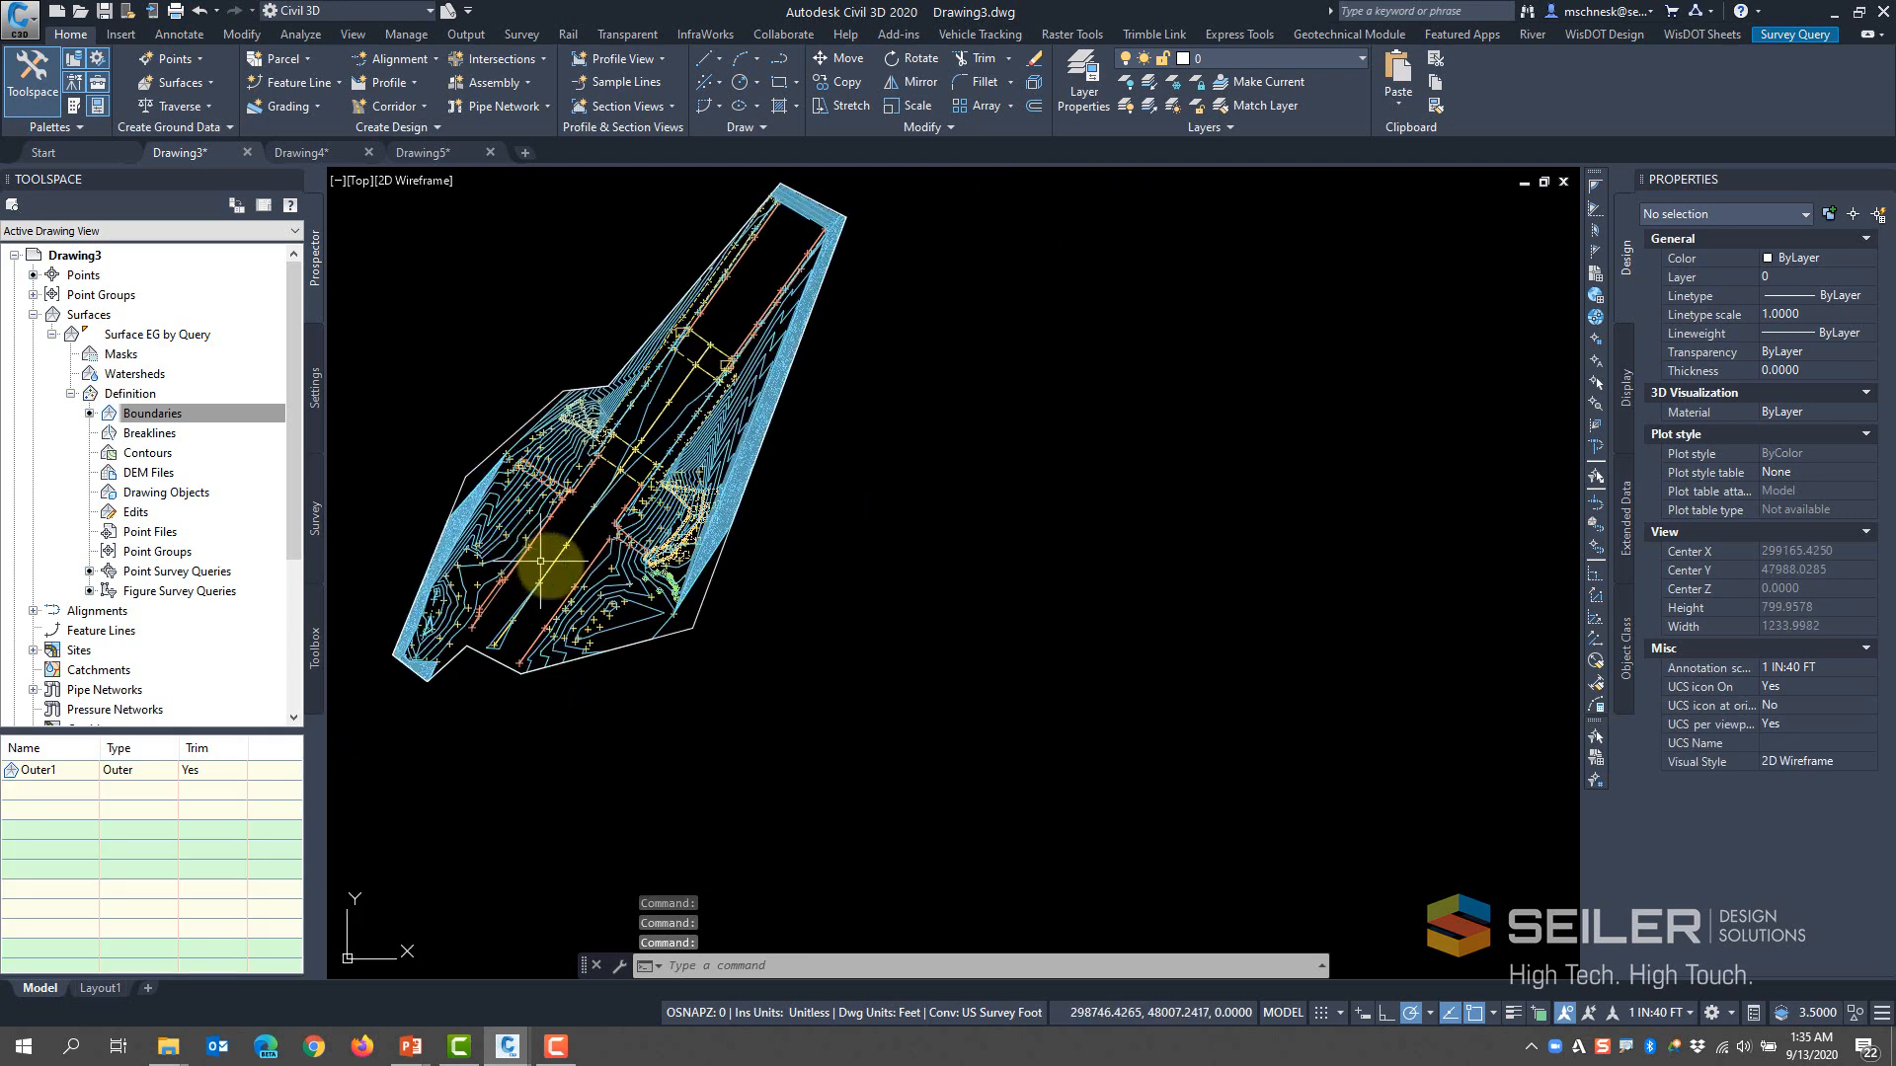
# Stretch the boundary polyline's west and southeast vertices inward, closer to the surveyed points
pyautogui.scroll(5, 446, 525)
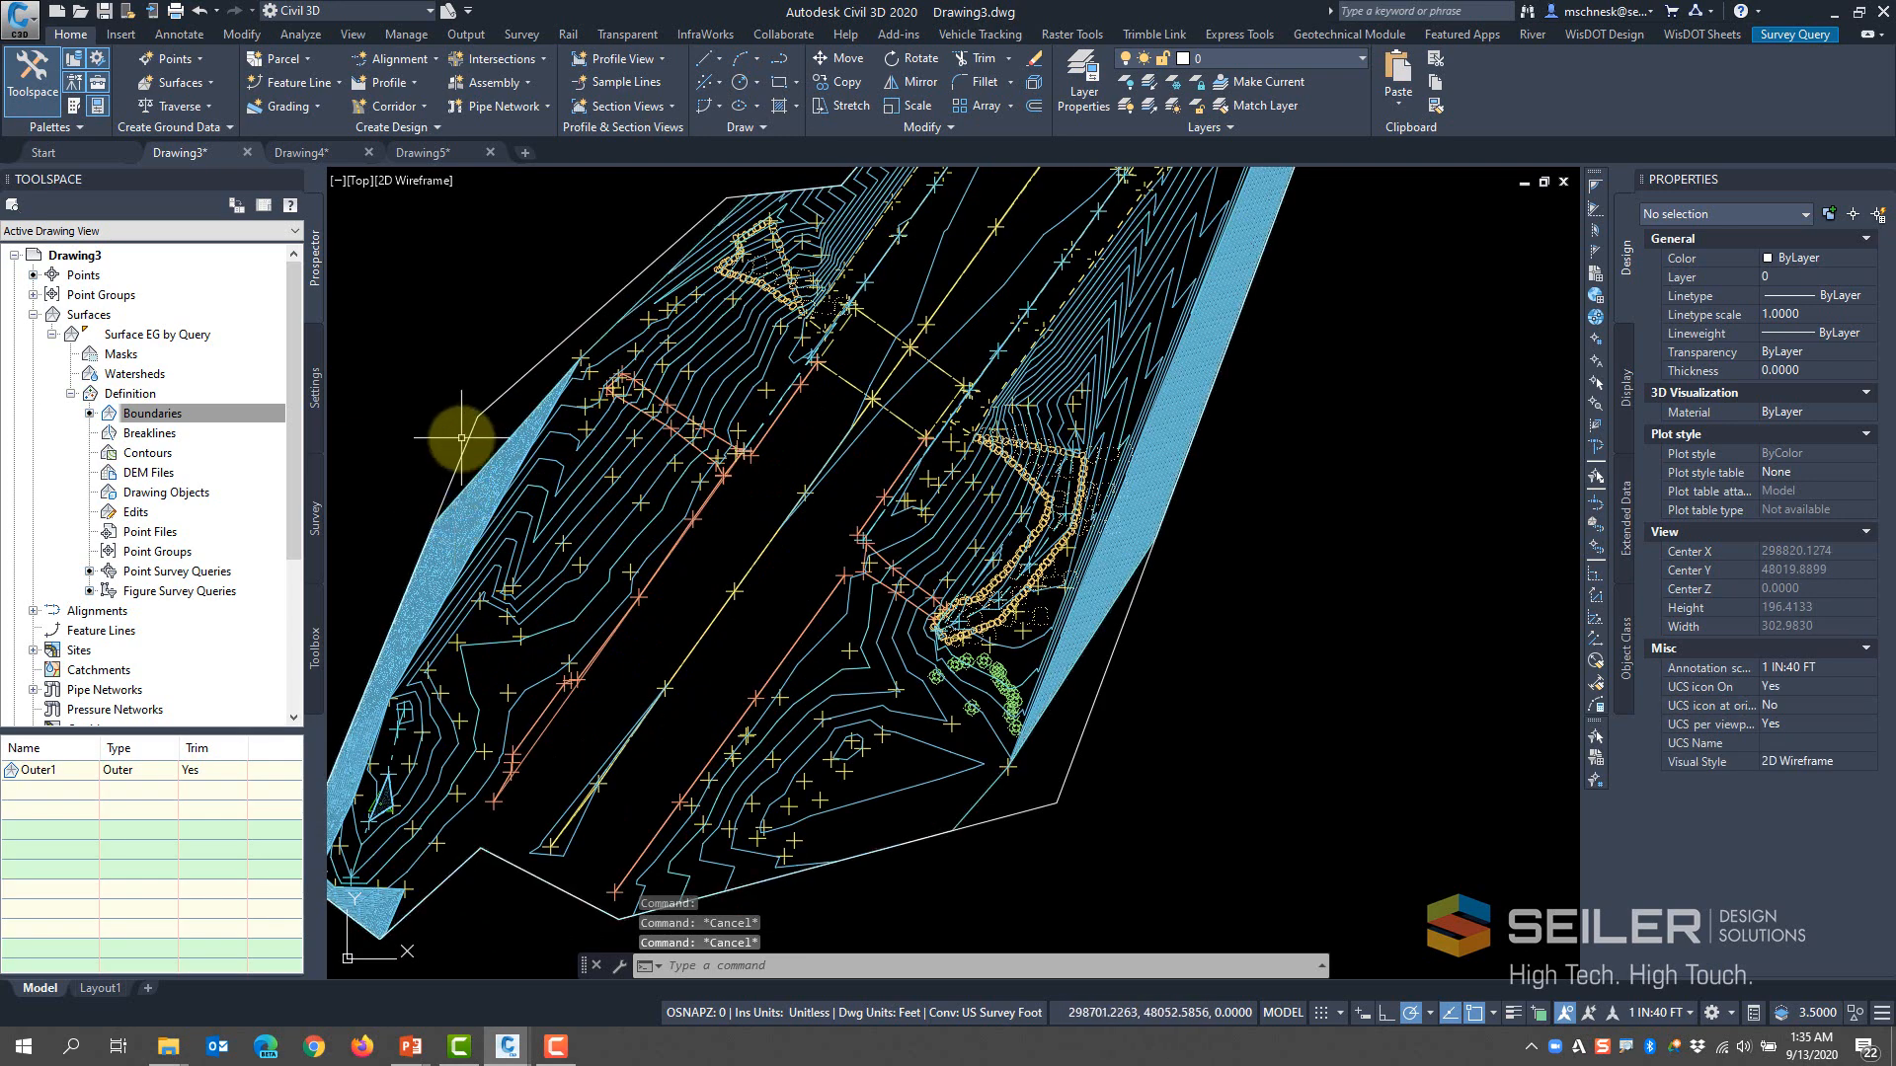
pyautogui.click(473, 420)
pyautogui.click(478, 415)
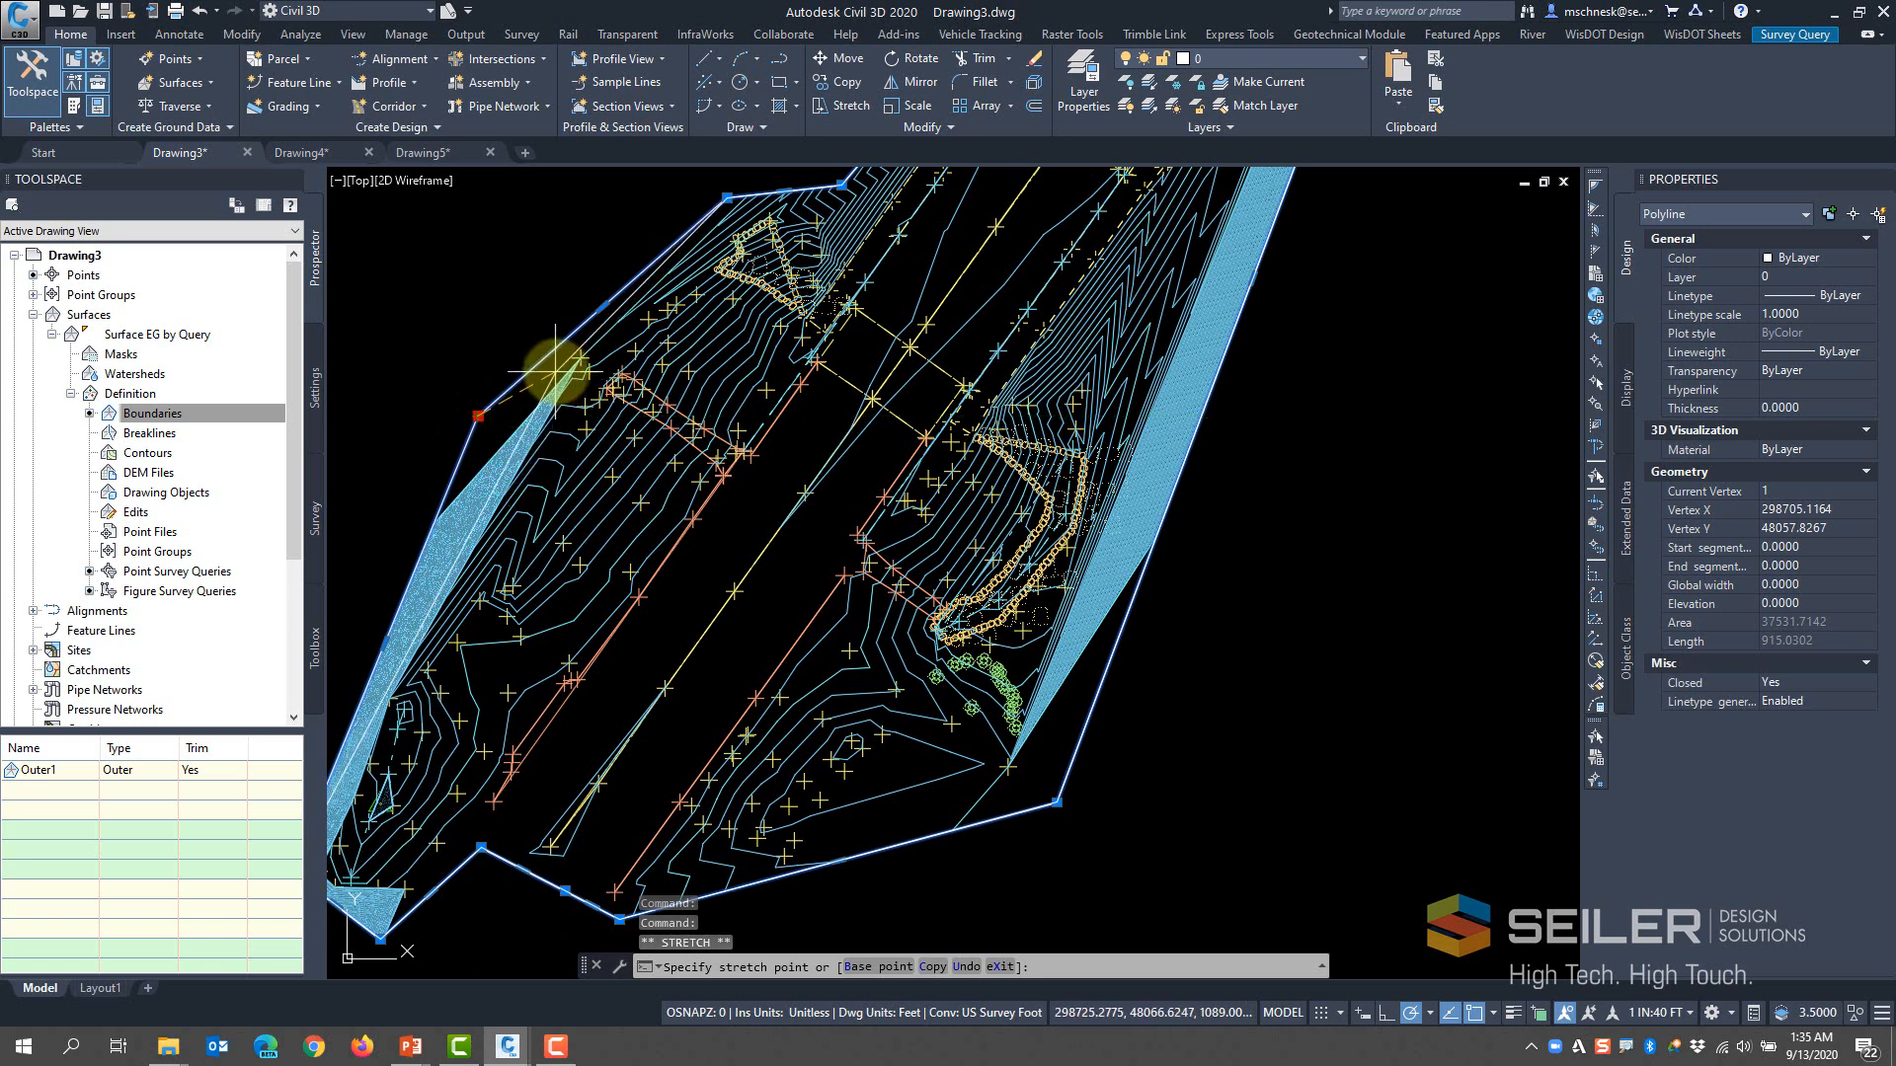
pyautogui.scroll(4, 571, 344)
pyautogui.click(571, 345)
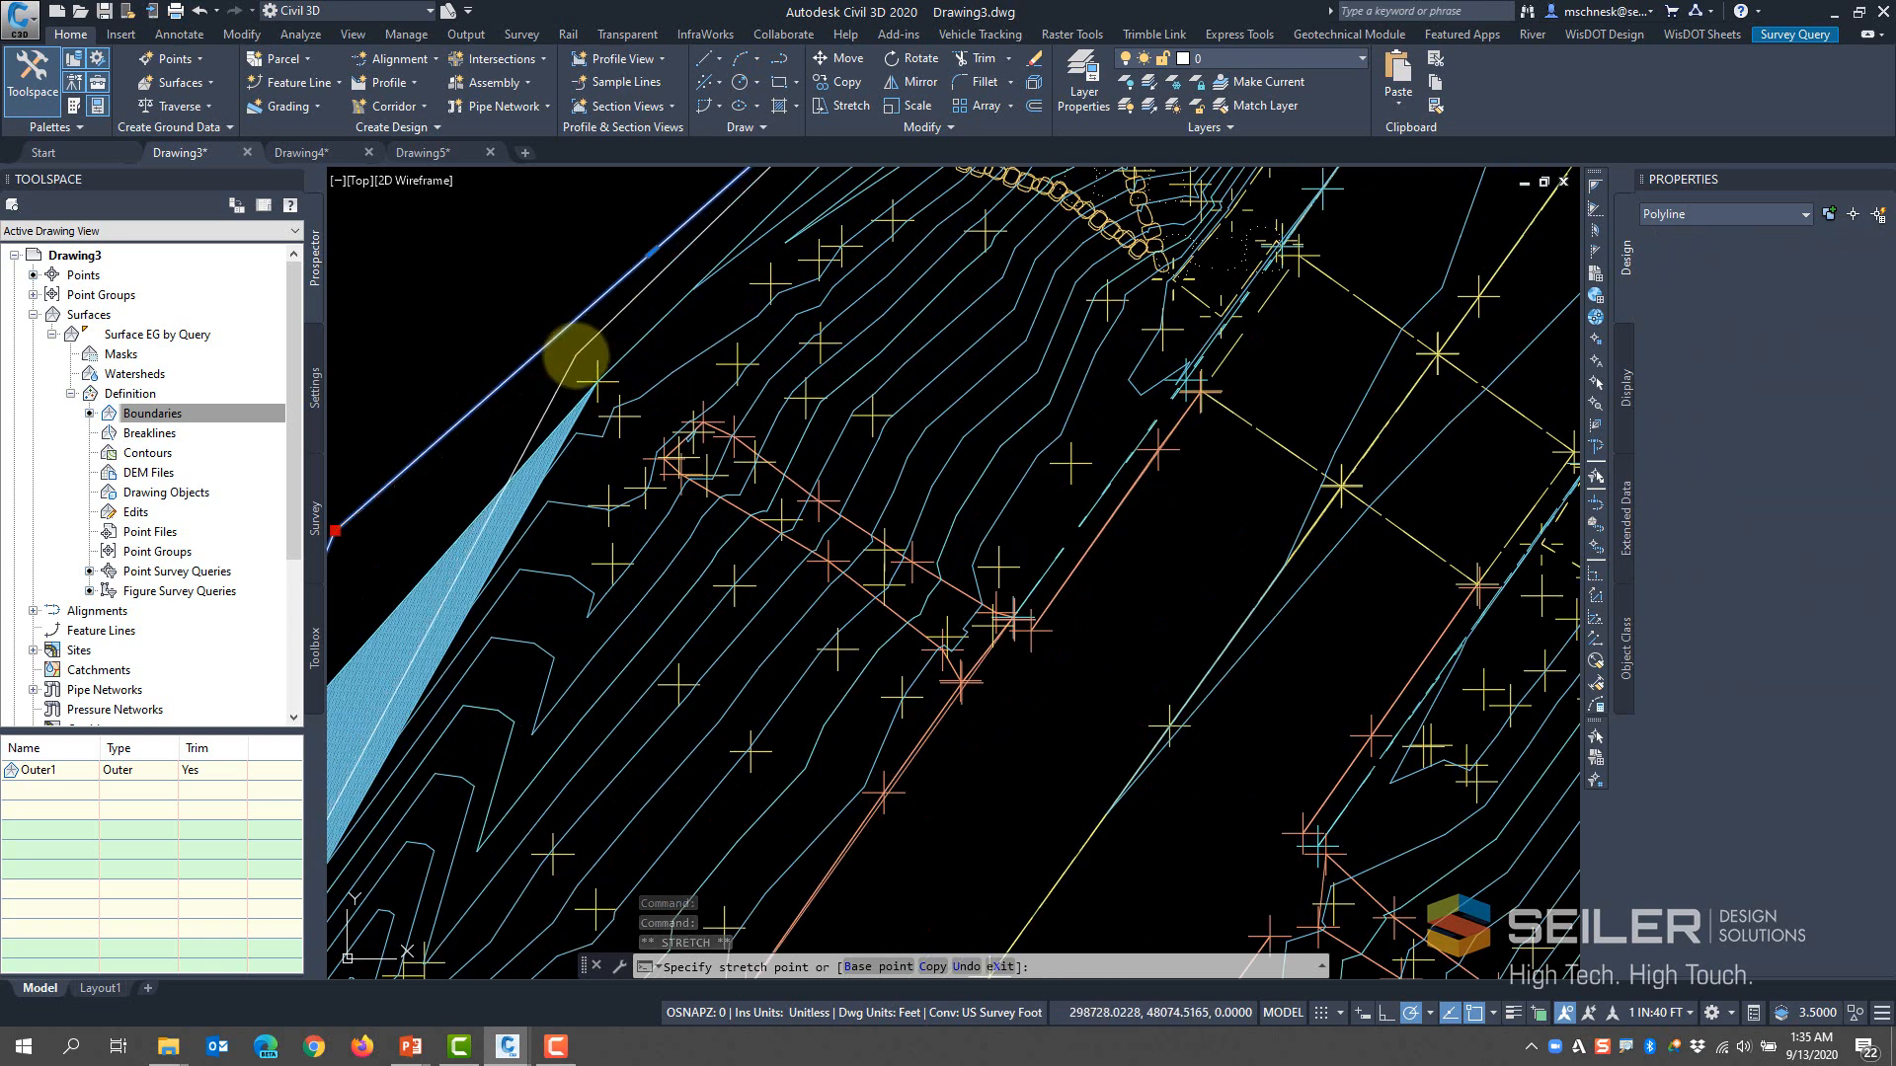
pyautogui.scroll(-5, 632, 449)
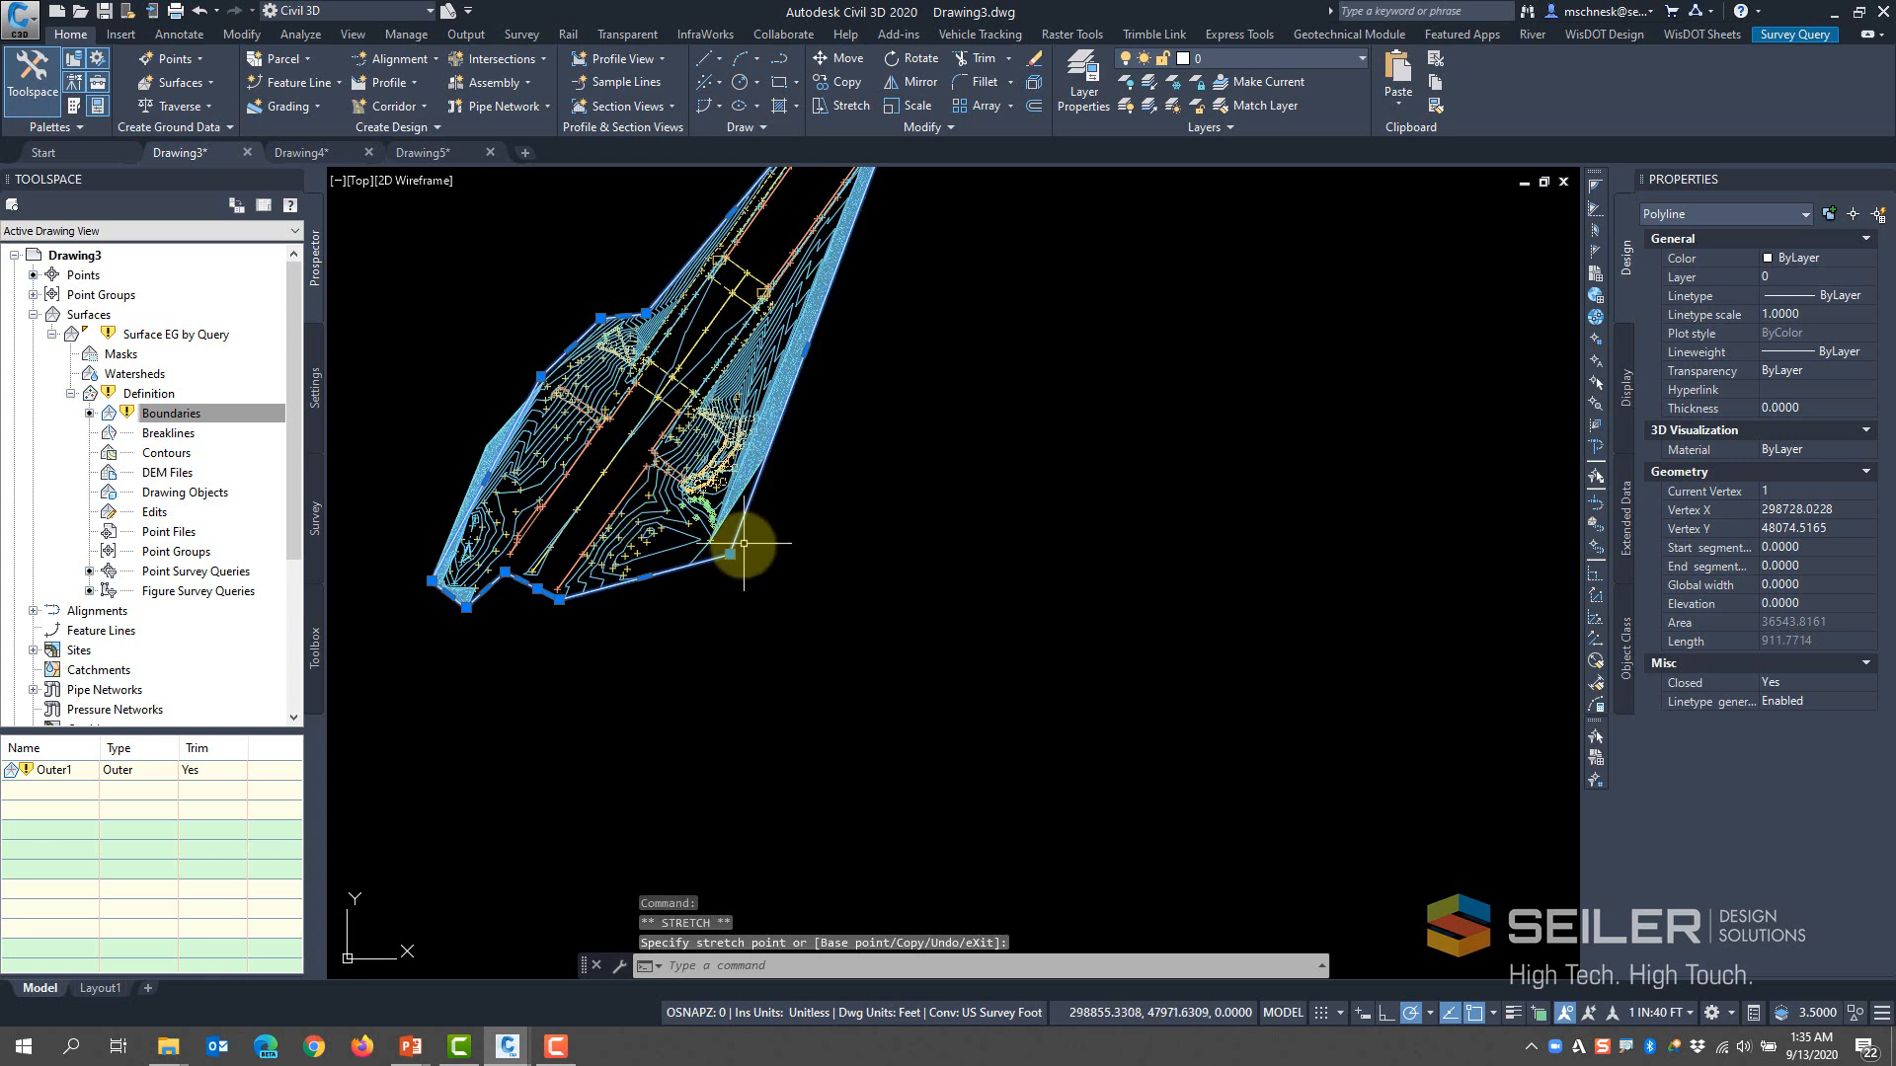
pyautogui.scroll(5, 735, 554)
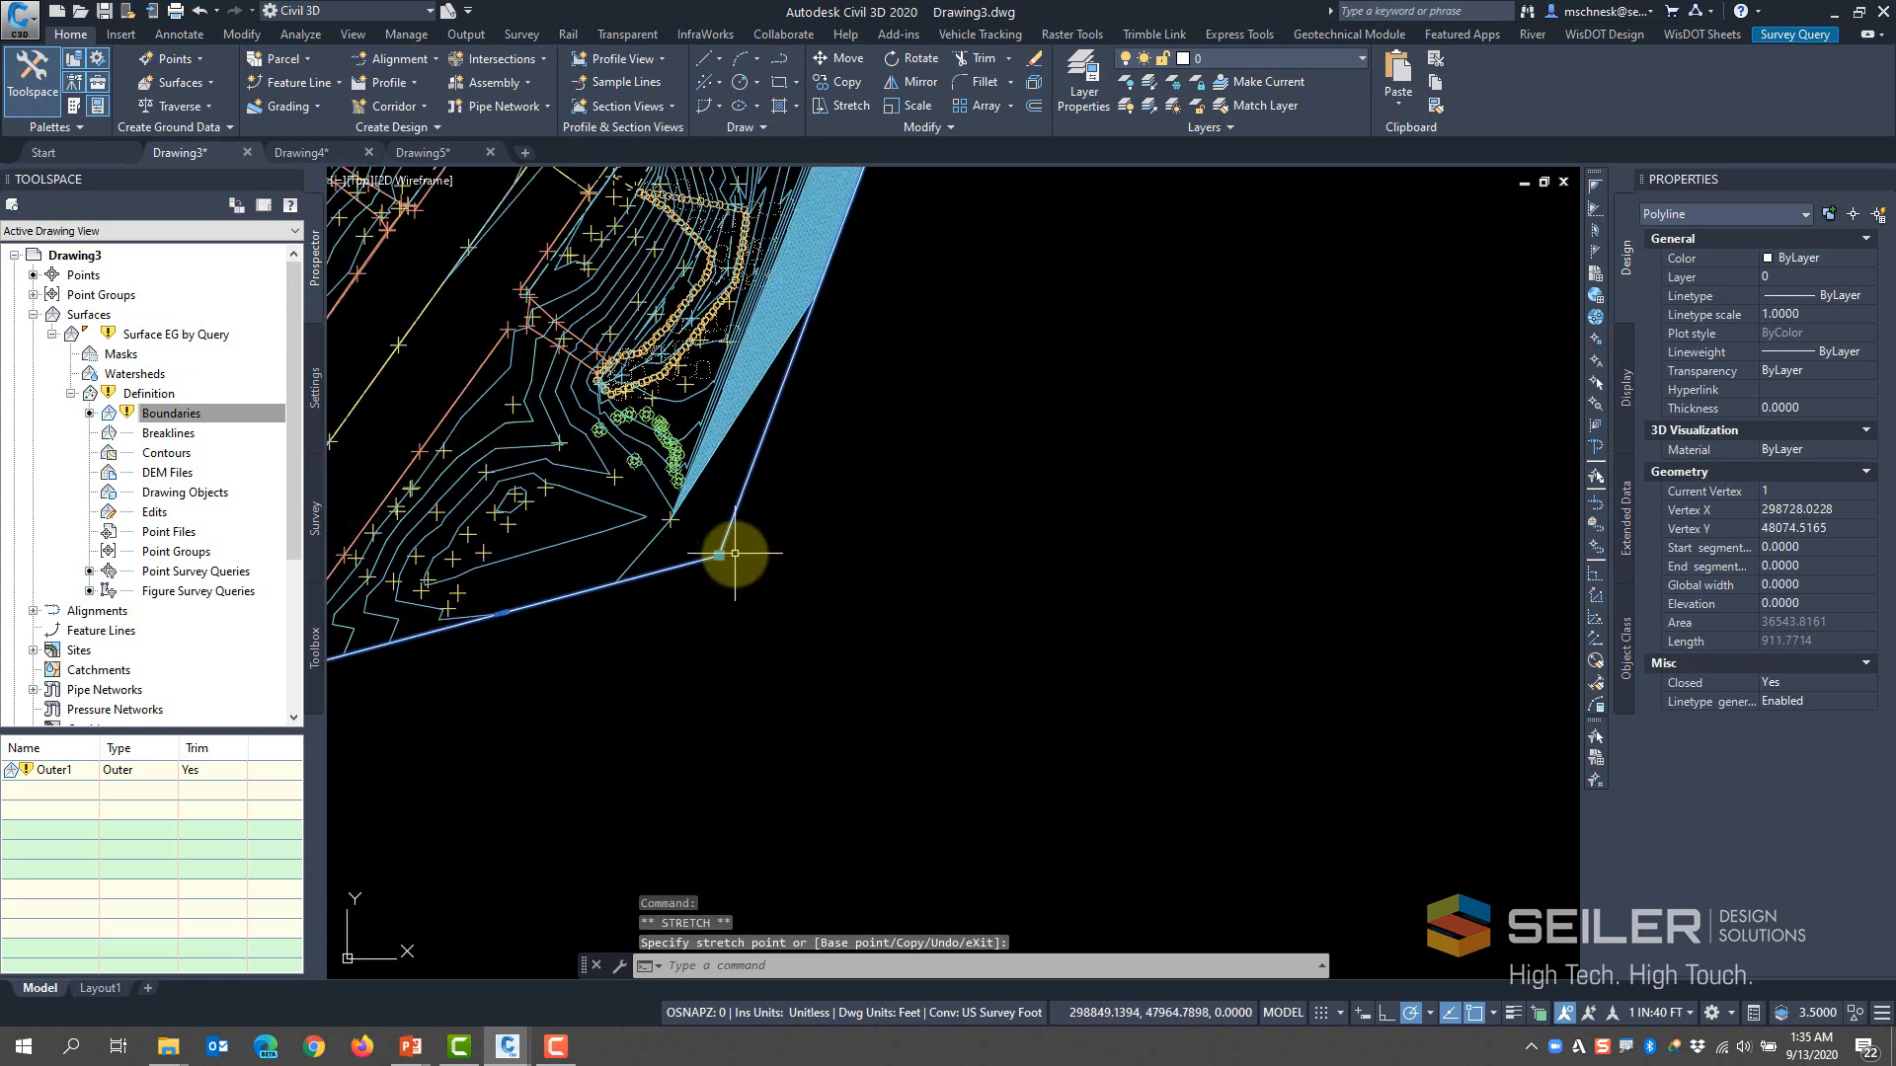
pyautogui.click(672, 555)
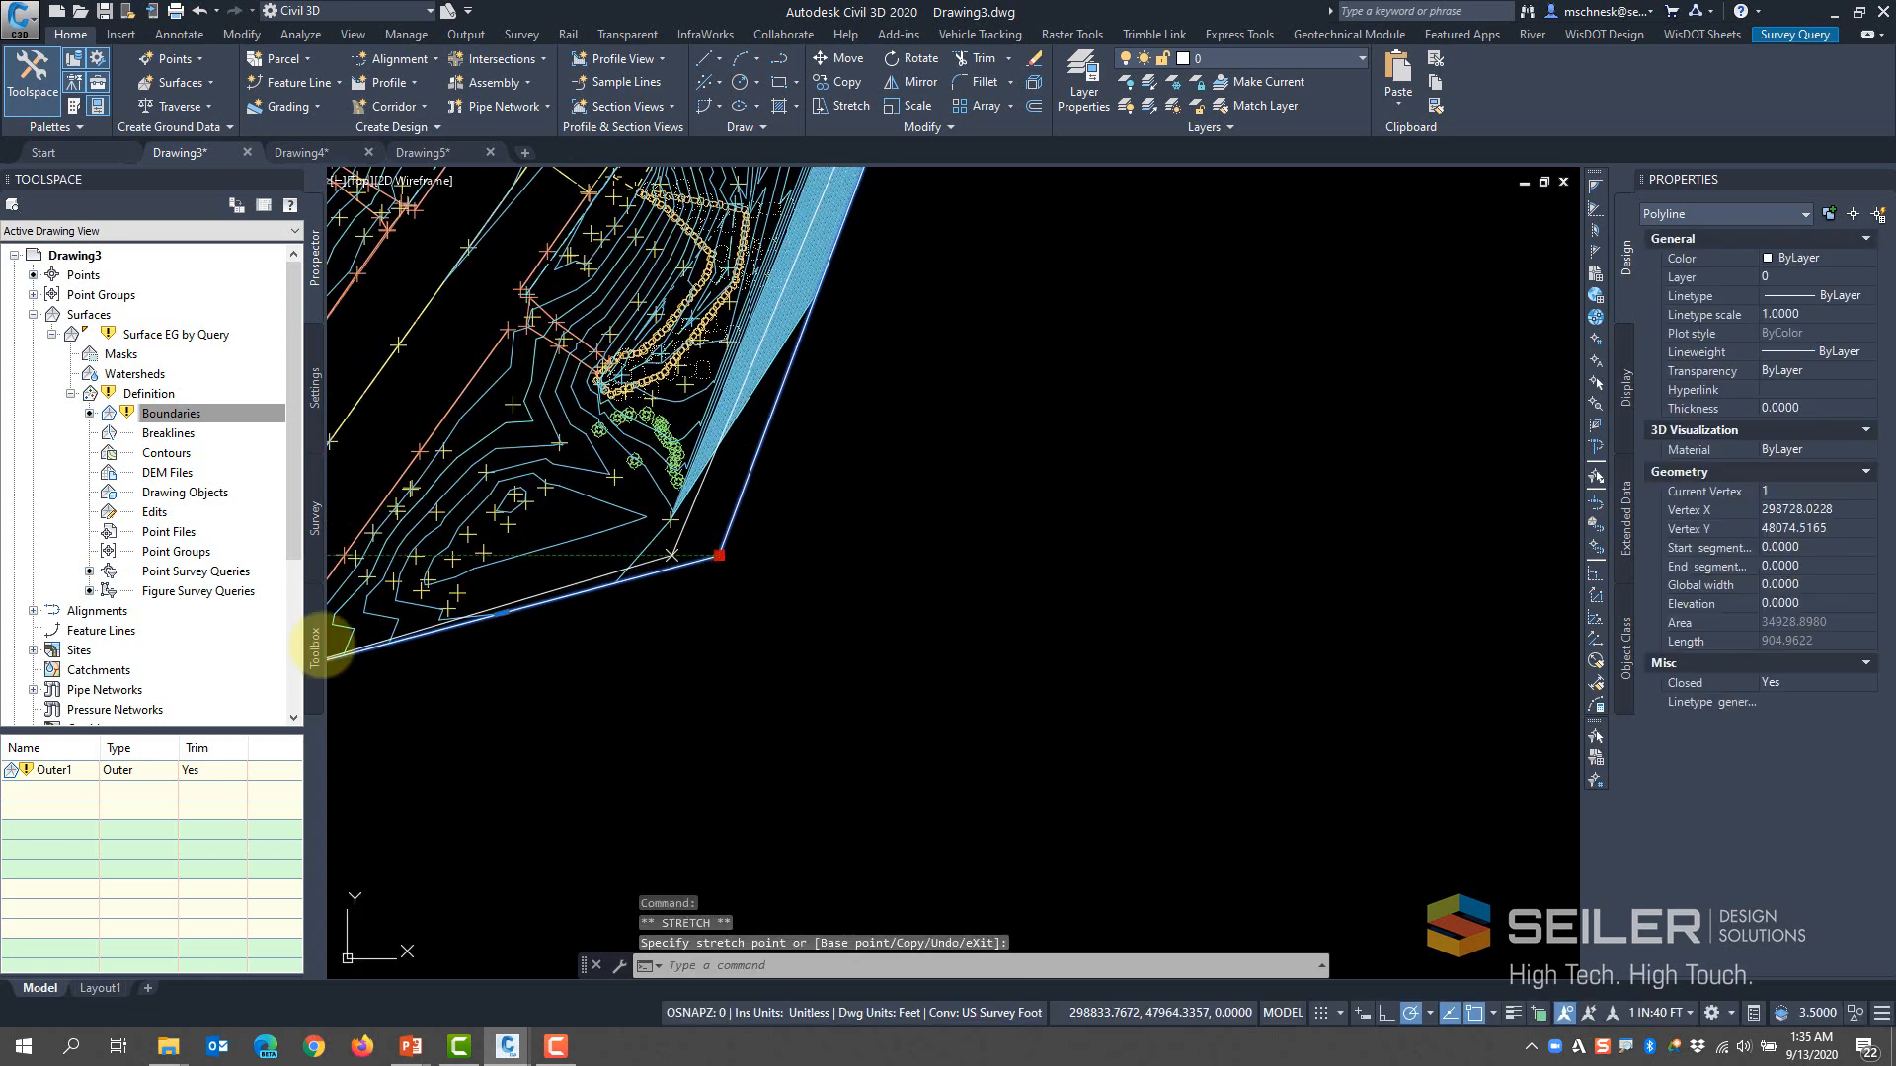
# Rebuild the EG by Query surface and dismiss the reported events
pyautogui.rightClick(147, 334)
pyautogui.click(223, 396)
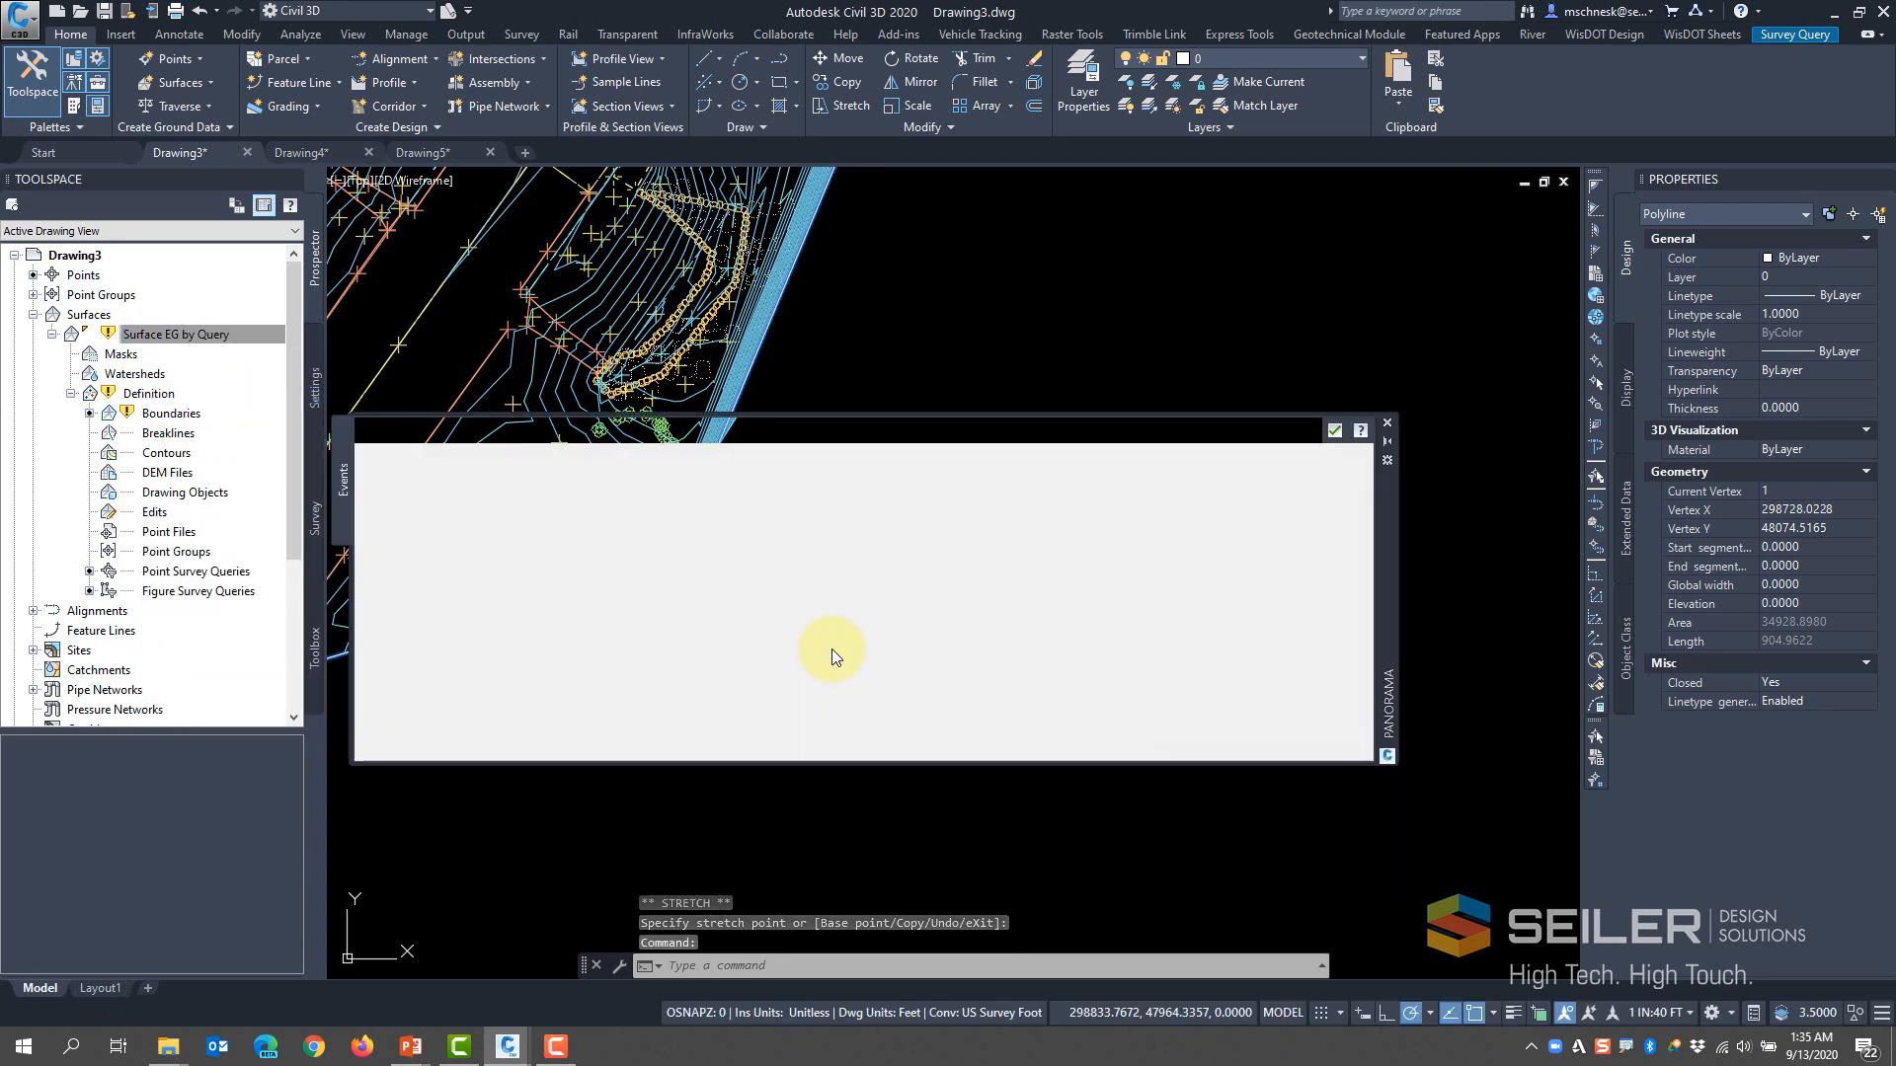
pyautogui.click(1332, 435)
pyautogui.scroll(-6, 727, 436)
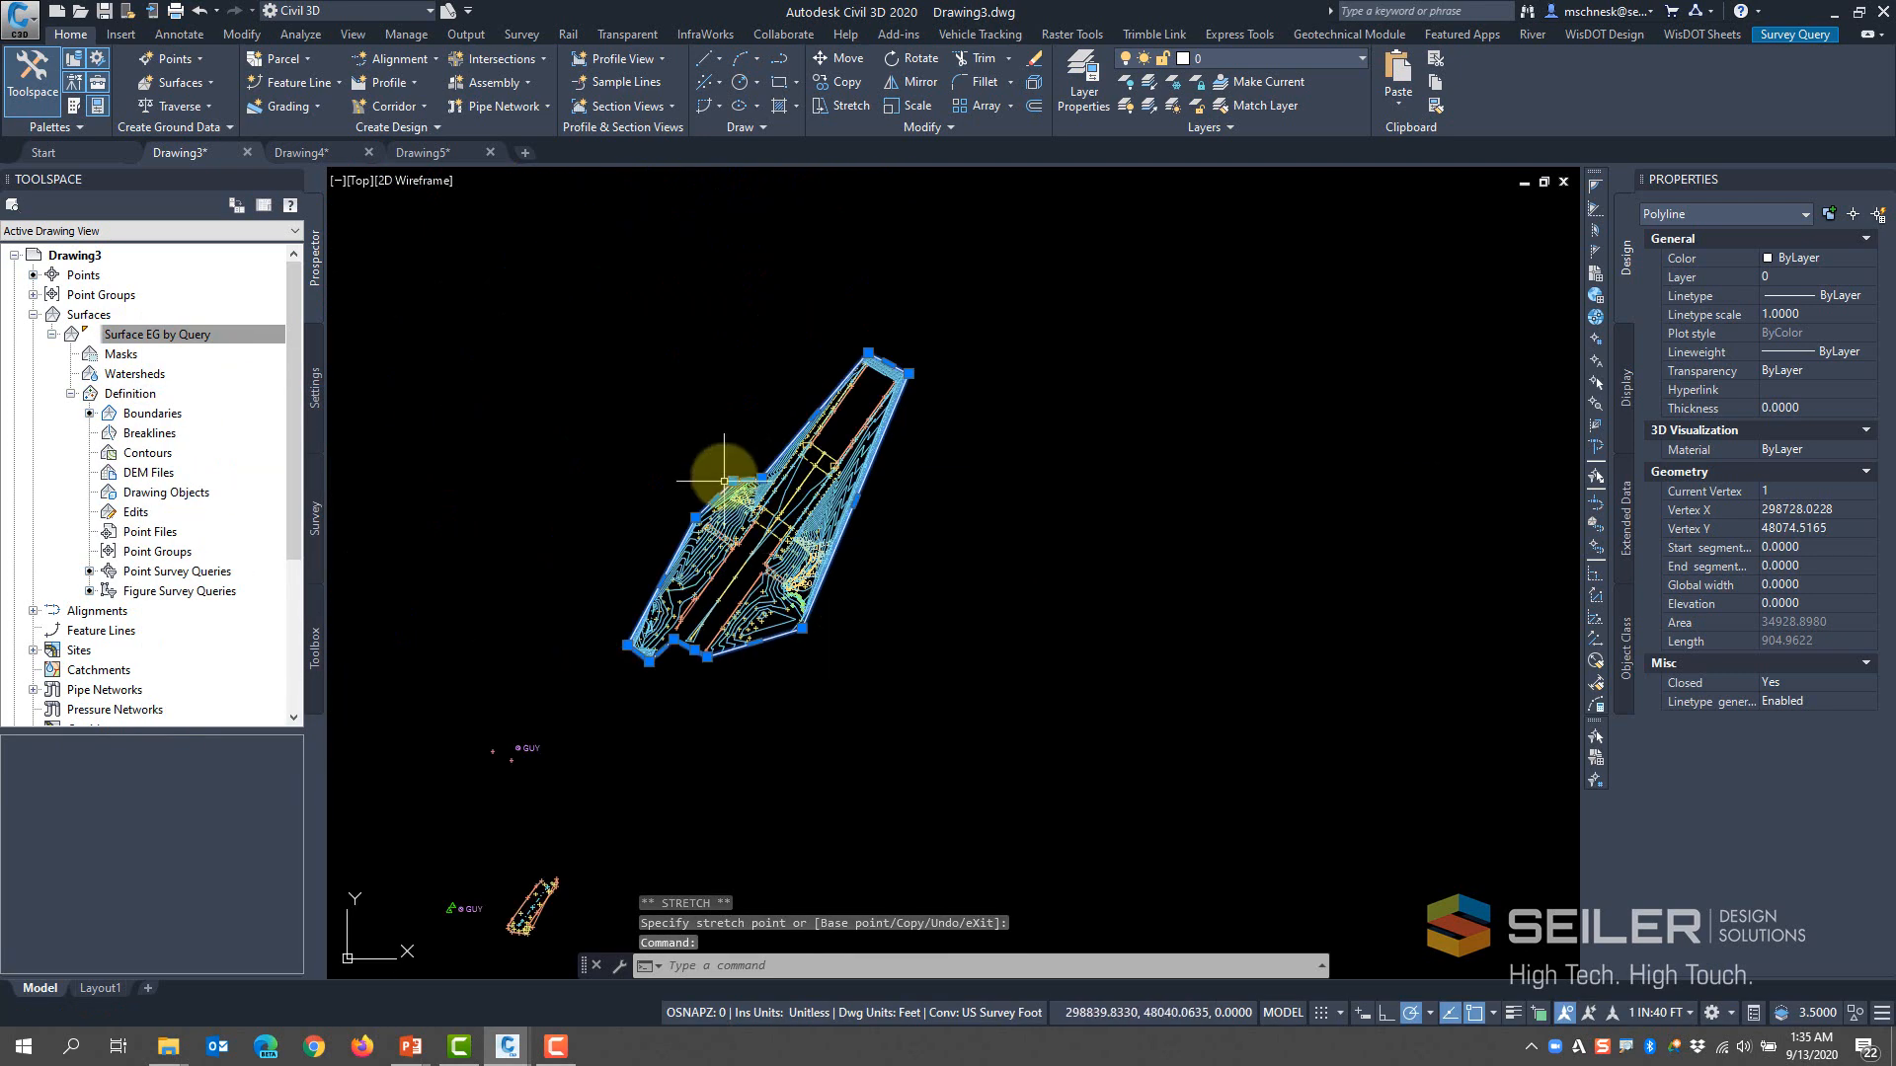
# Check which boundary types can be added to the surface, leave without adding one, and deselect the polyline
pyautogui.rightClick(153, 413)
pyautogui.click(225, 423)
pyautogui.click(895, 505)
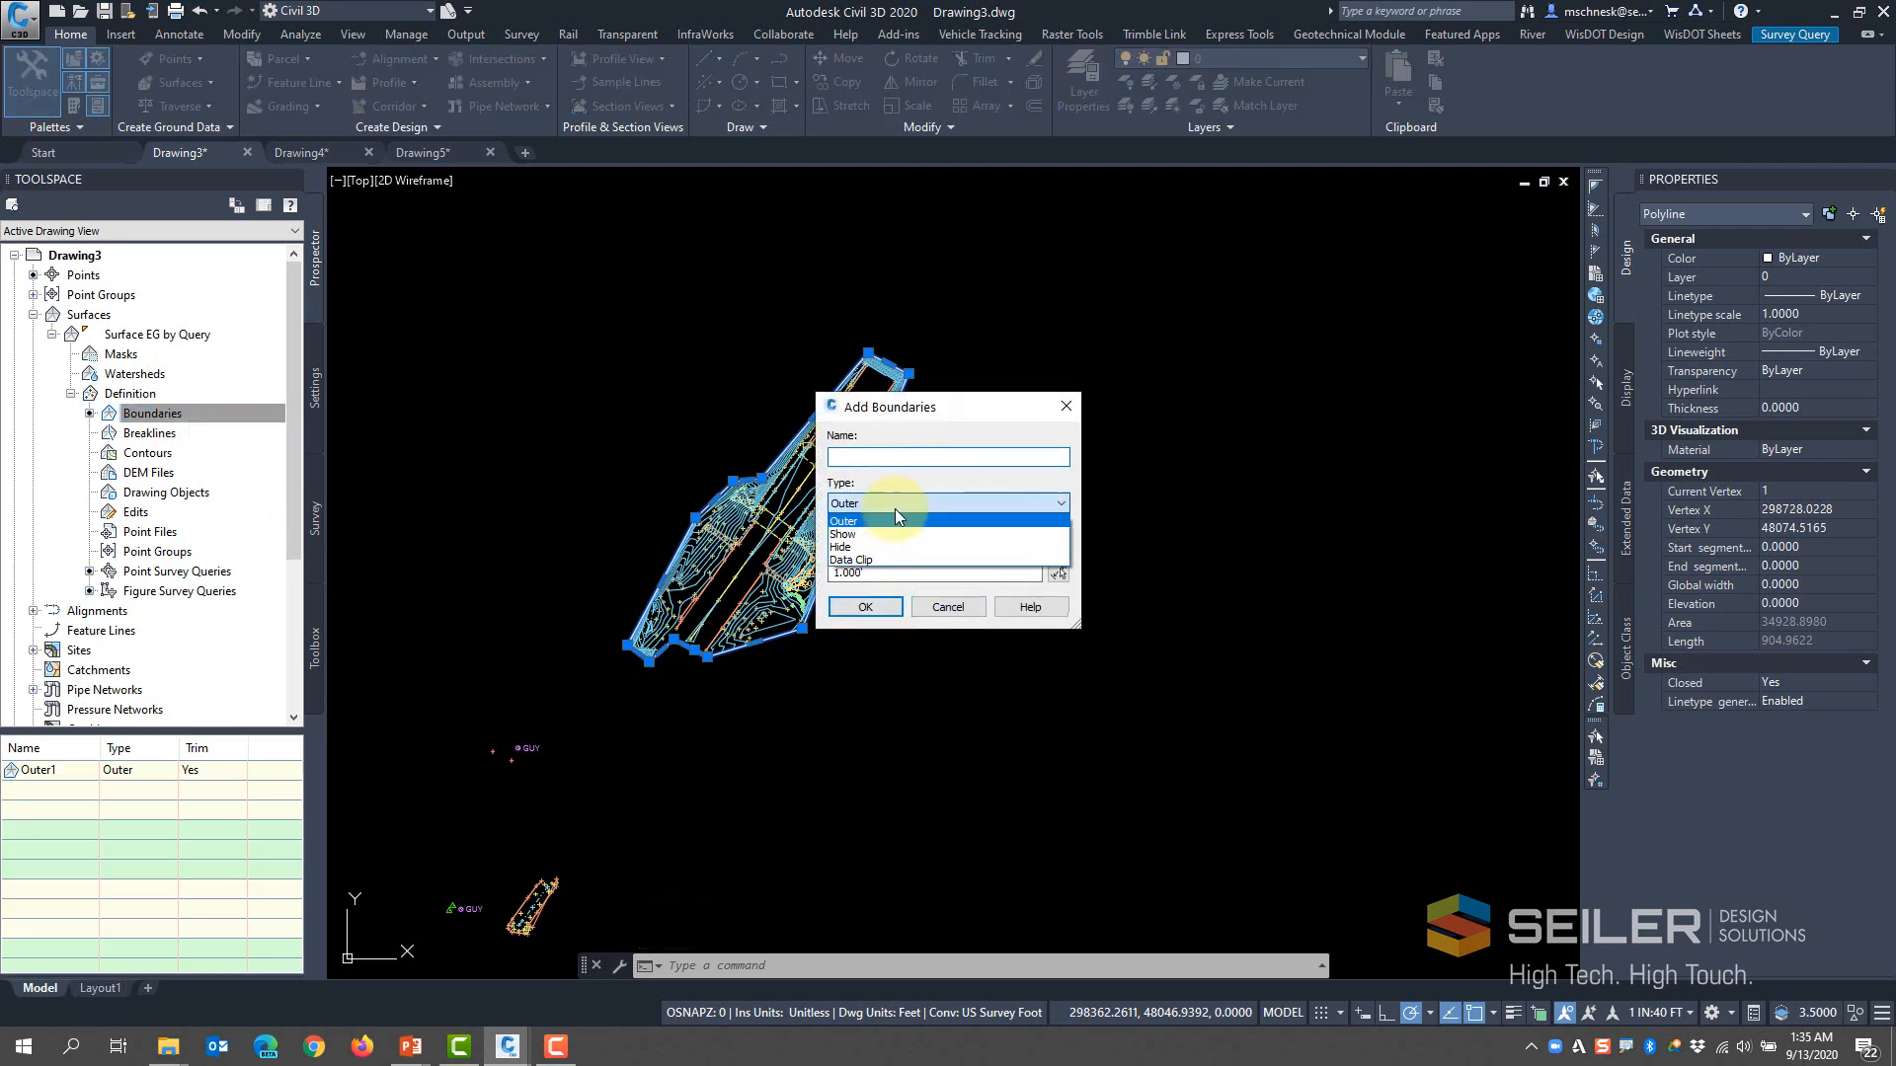
pyautogui.click(938, 612)
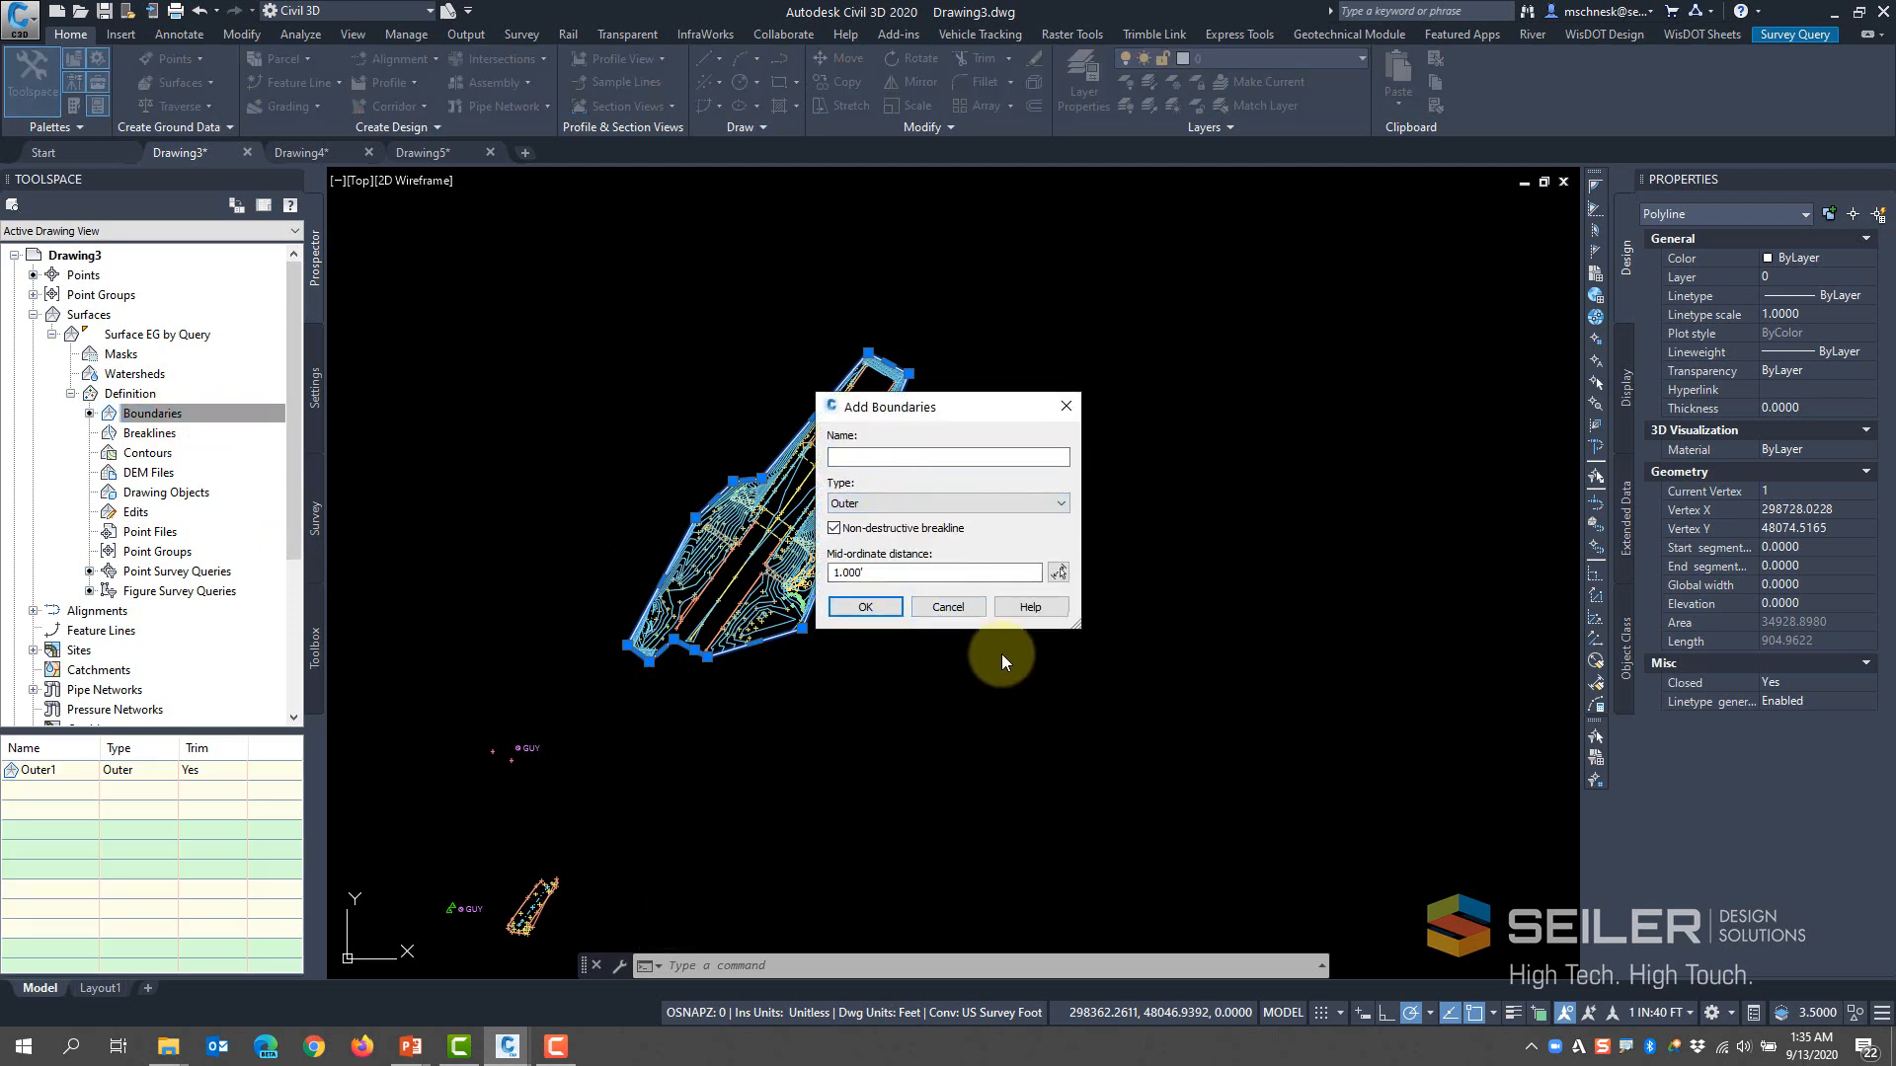
pyautogui.click(950, 607)
pyautogui.scroll(3, 826, 592)
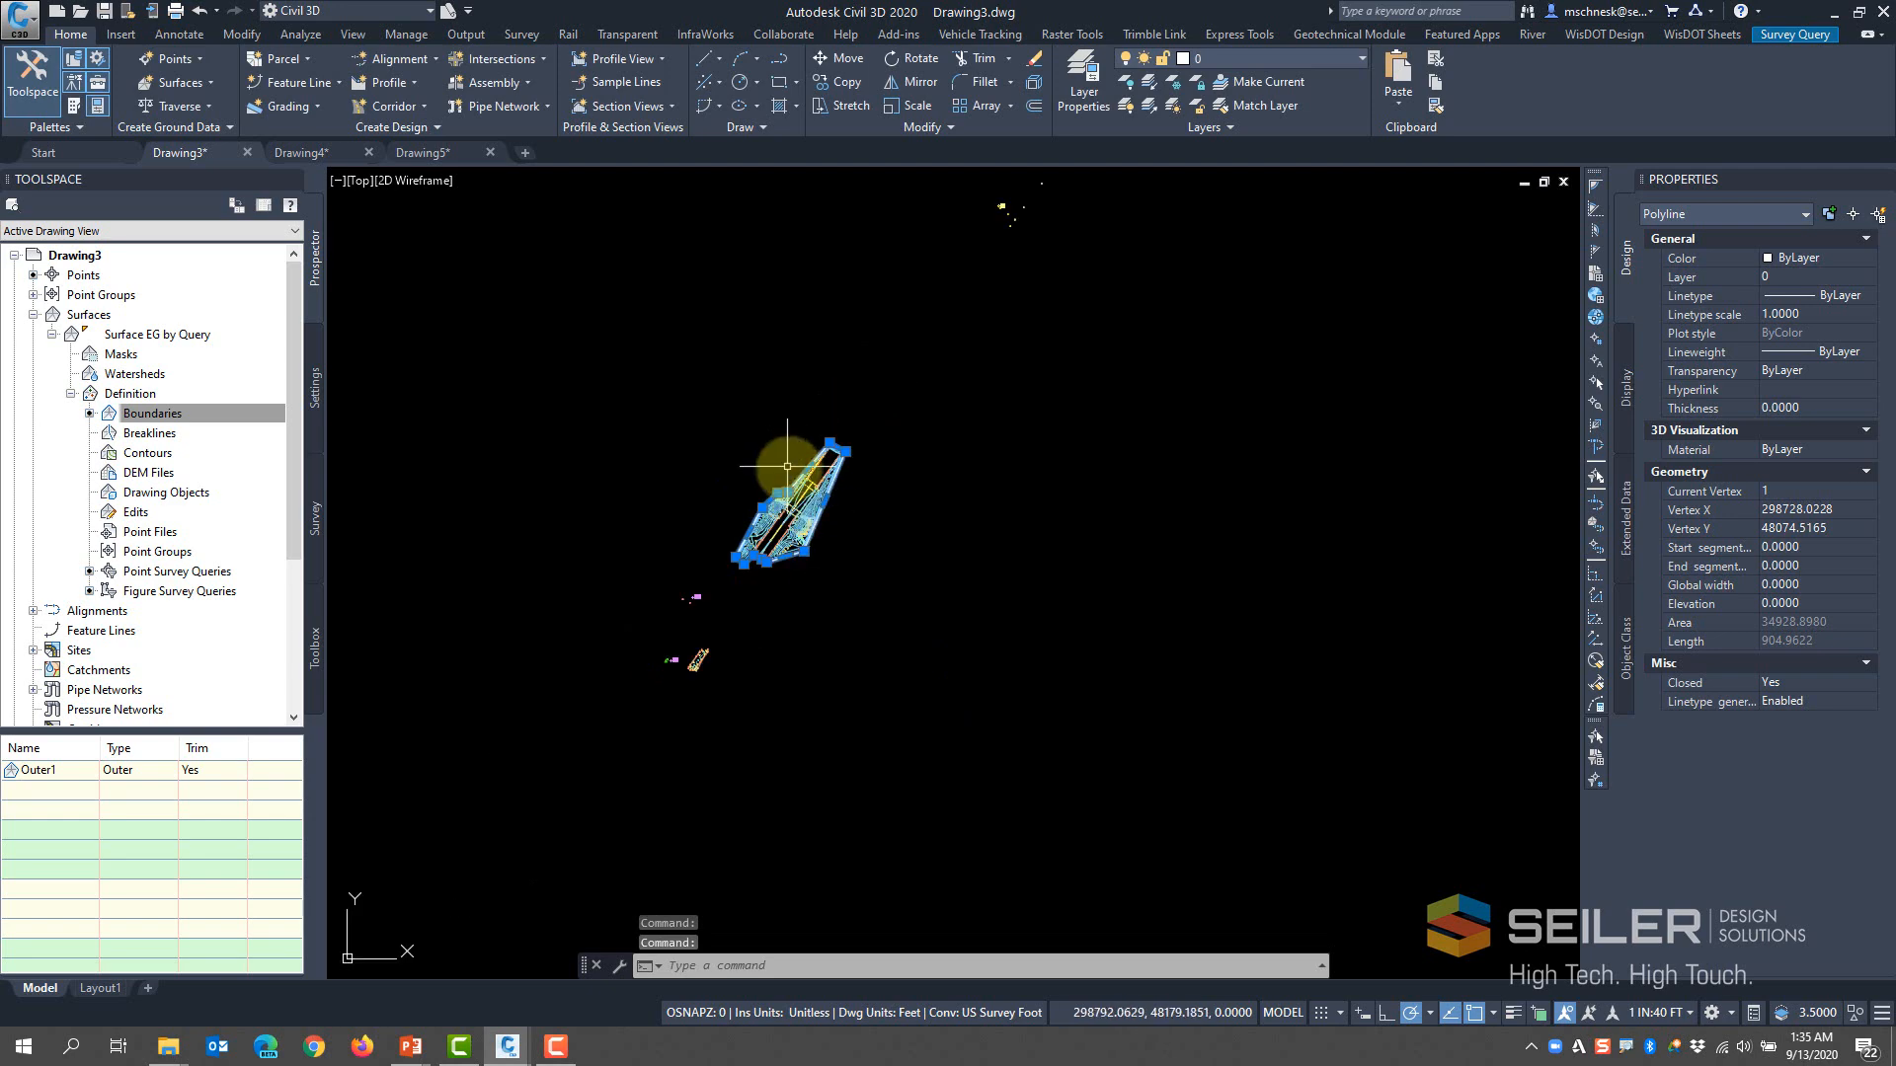
pyautogui.press('Escape')
pyautogui.press('Escape')
# Examine the trimmed surface contours and review the list of survey queries in the survey database
pyautogui.scroll(6, 770, 523)
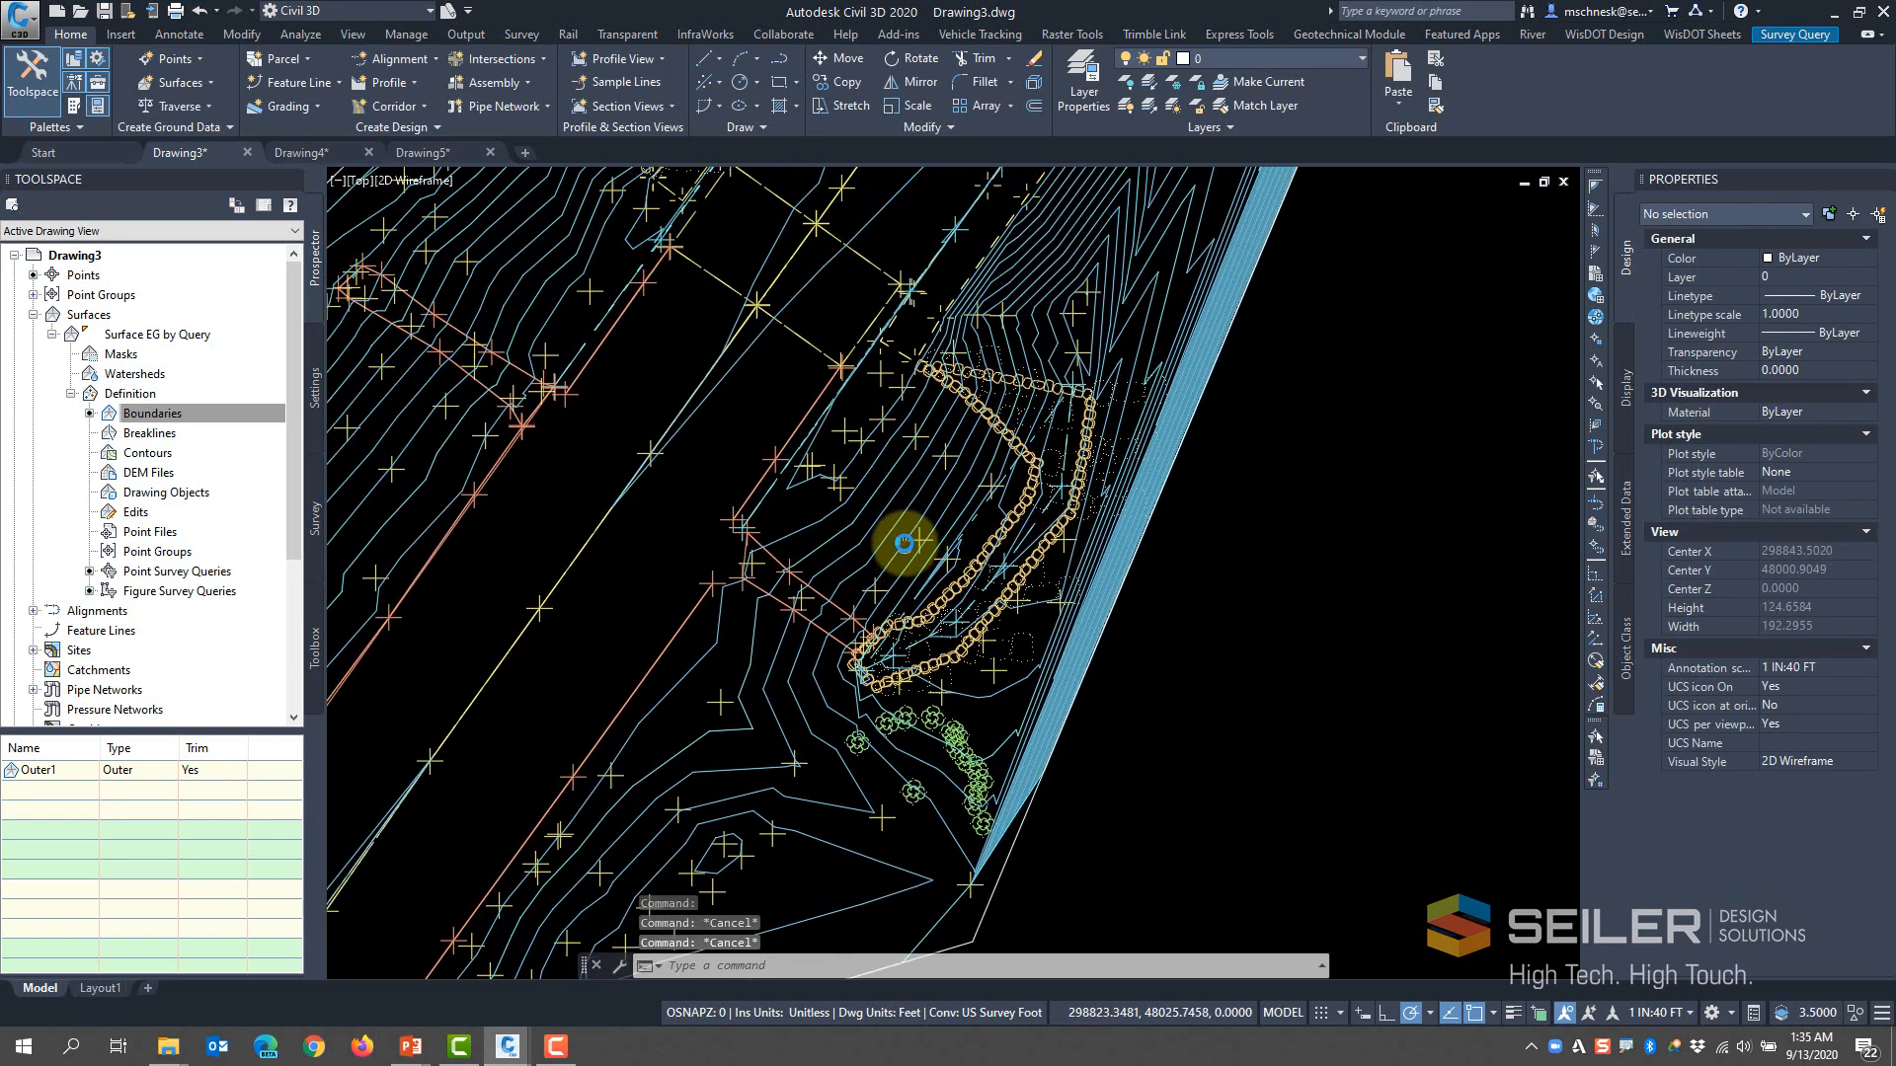
pyautogui.scroll(-4, 869, 479)
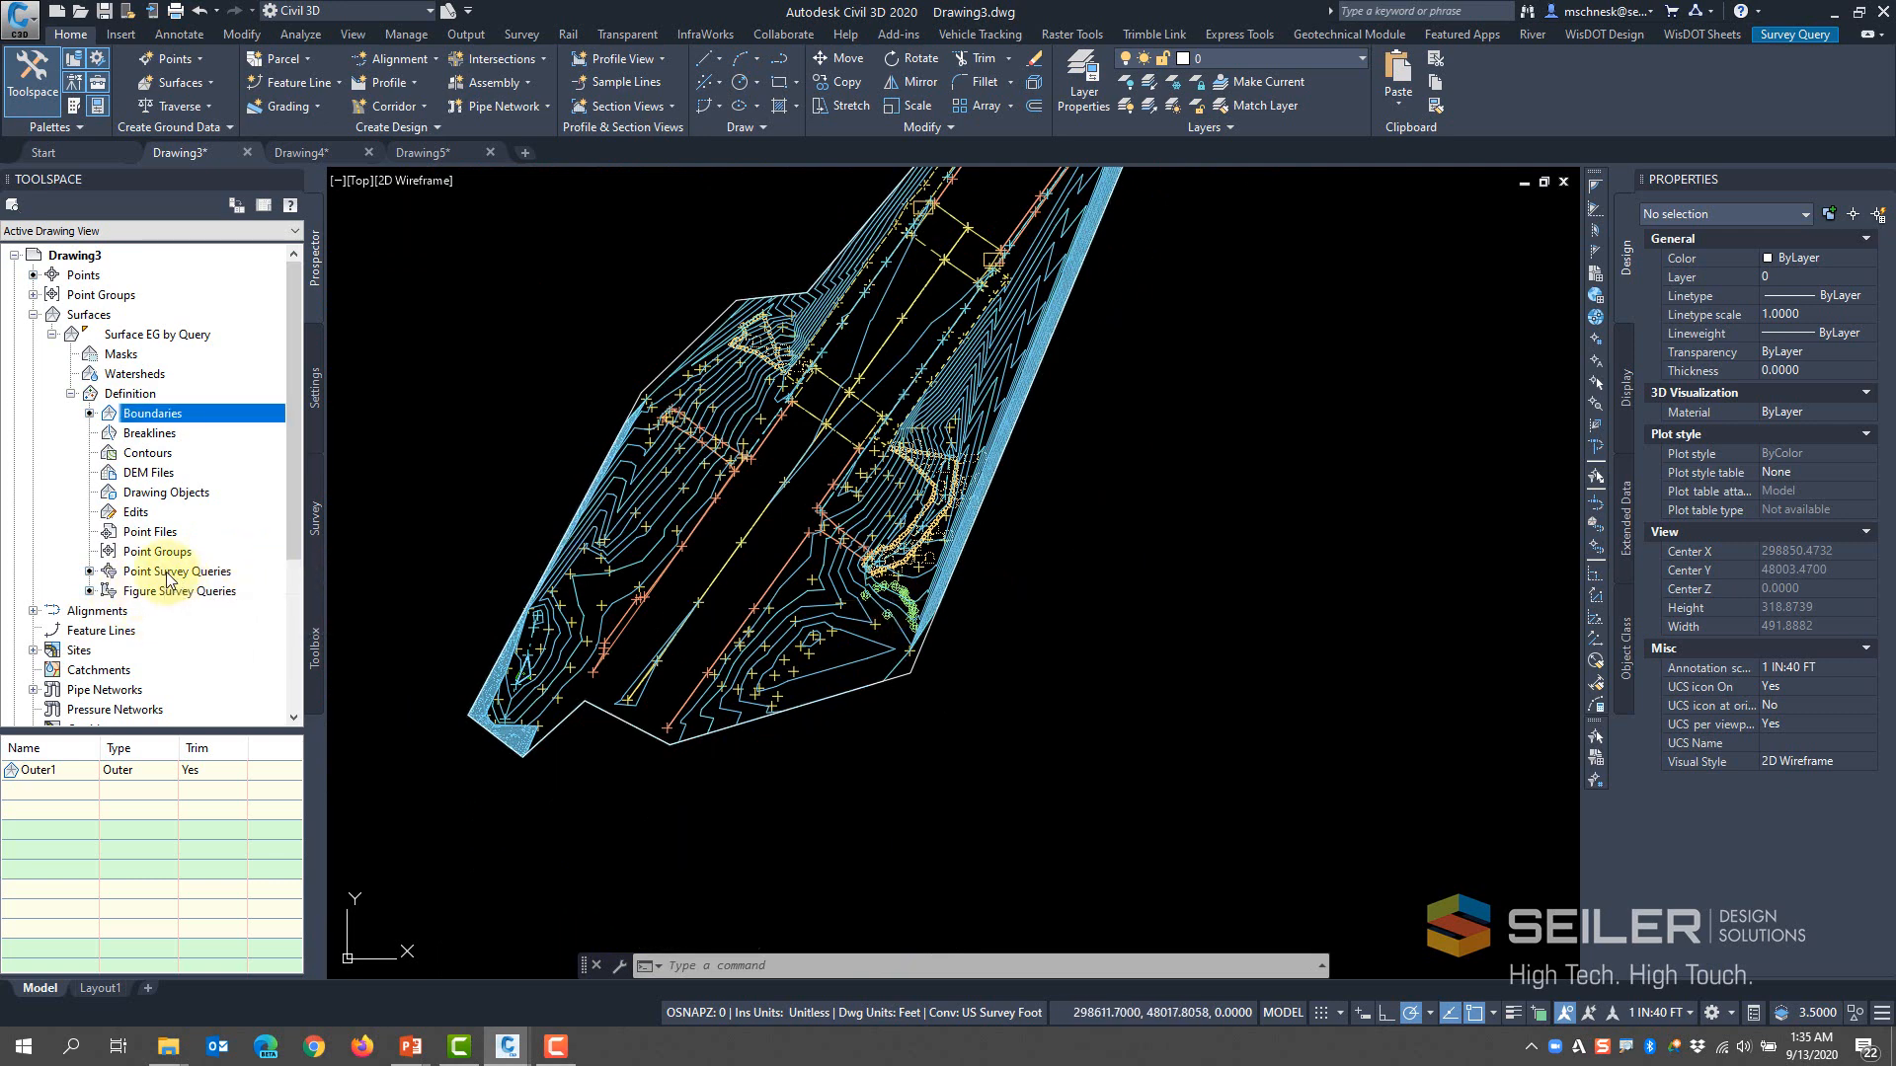
pyautogui.click(316, 523)
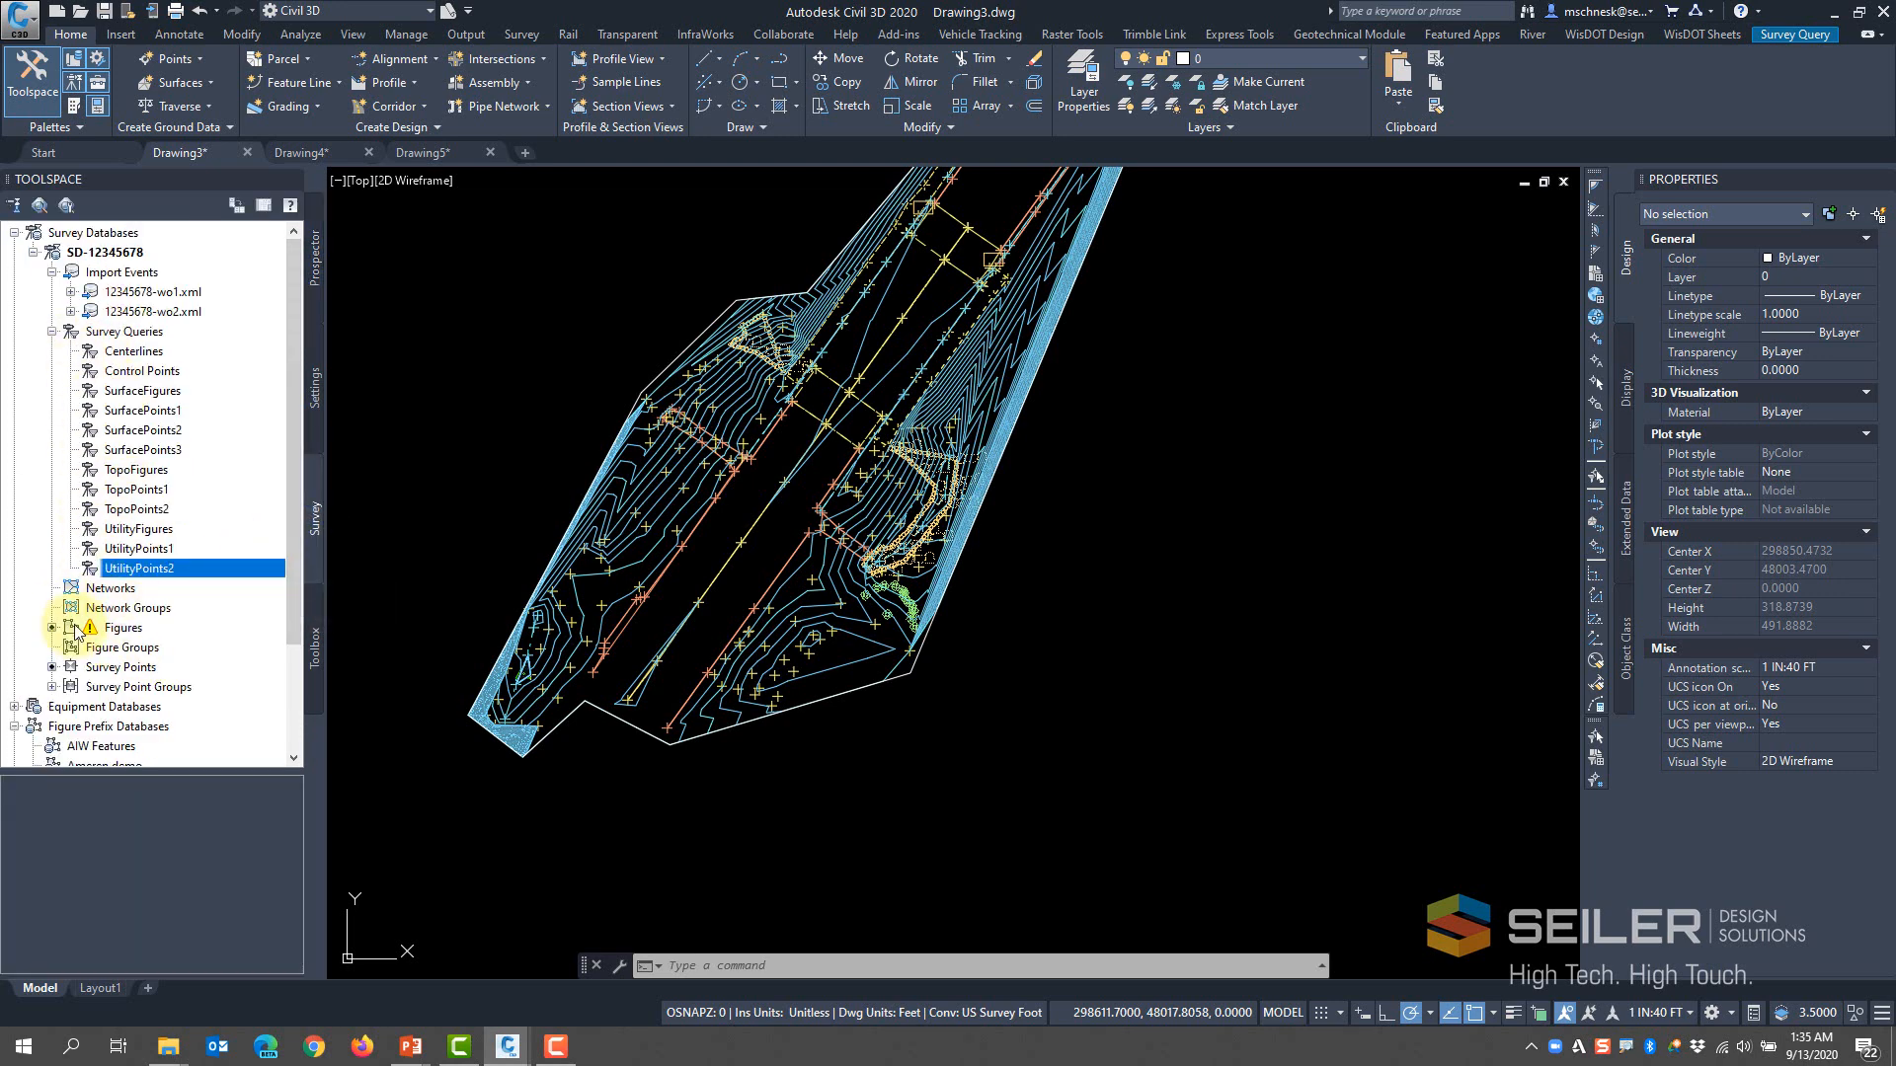
pyautogui.moveTo(75, 643); pyautogui.dragTo(355, 644)
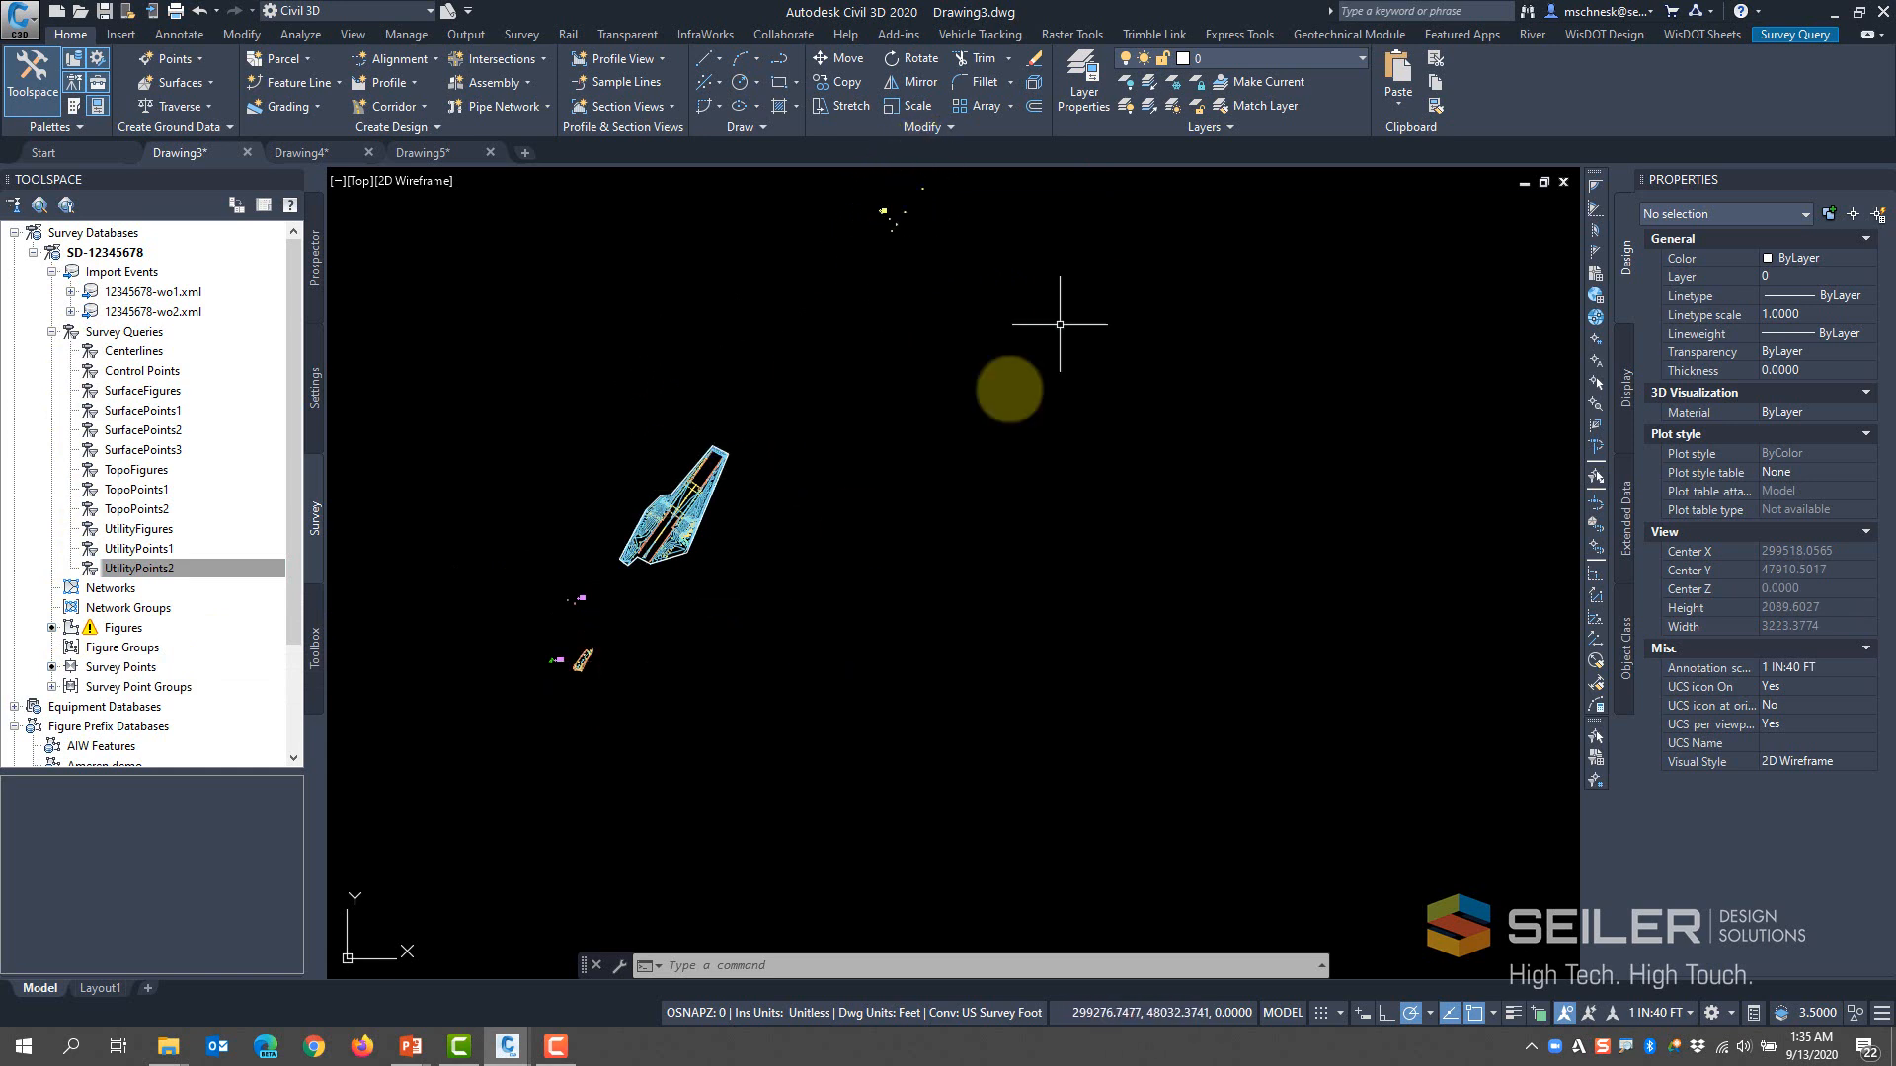
pyautogui.click(139, 569)
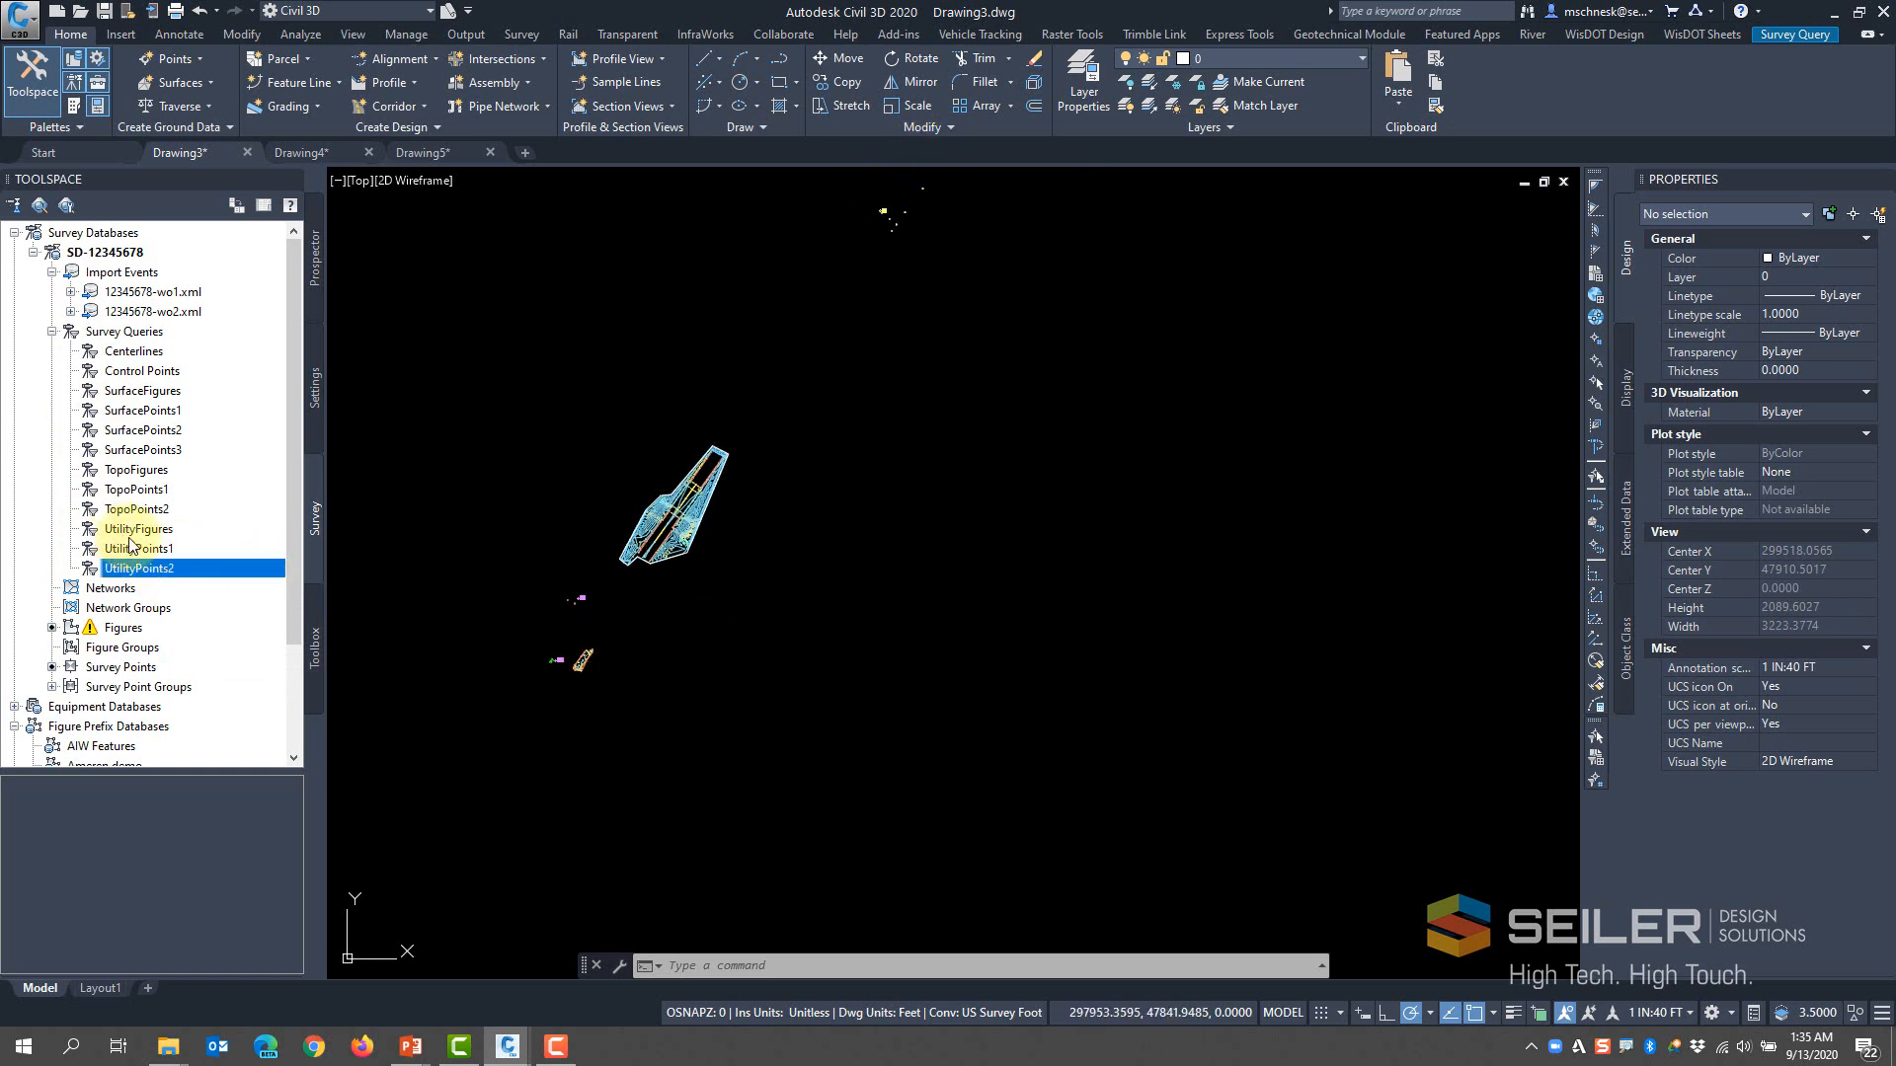
pyautogui.click(315, 423)
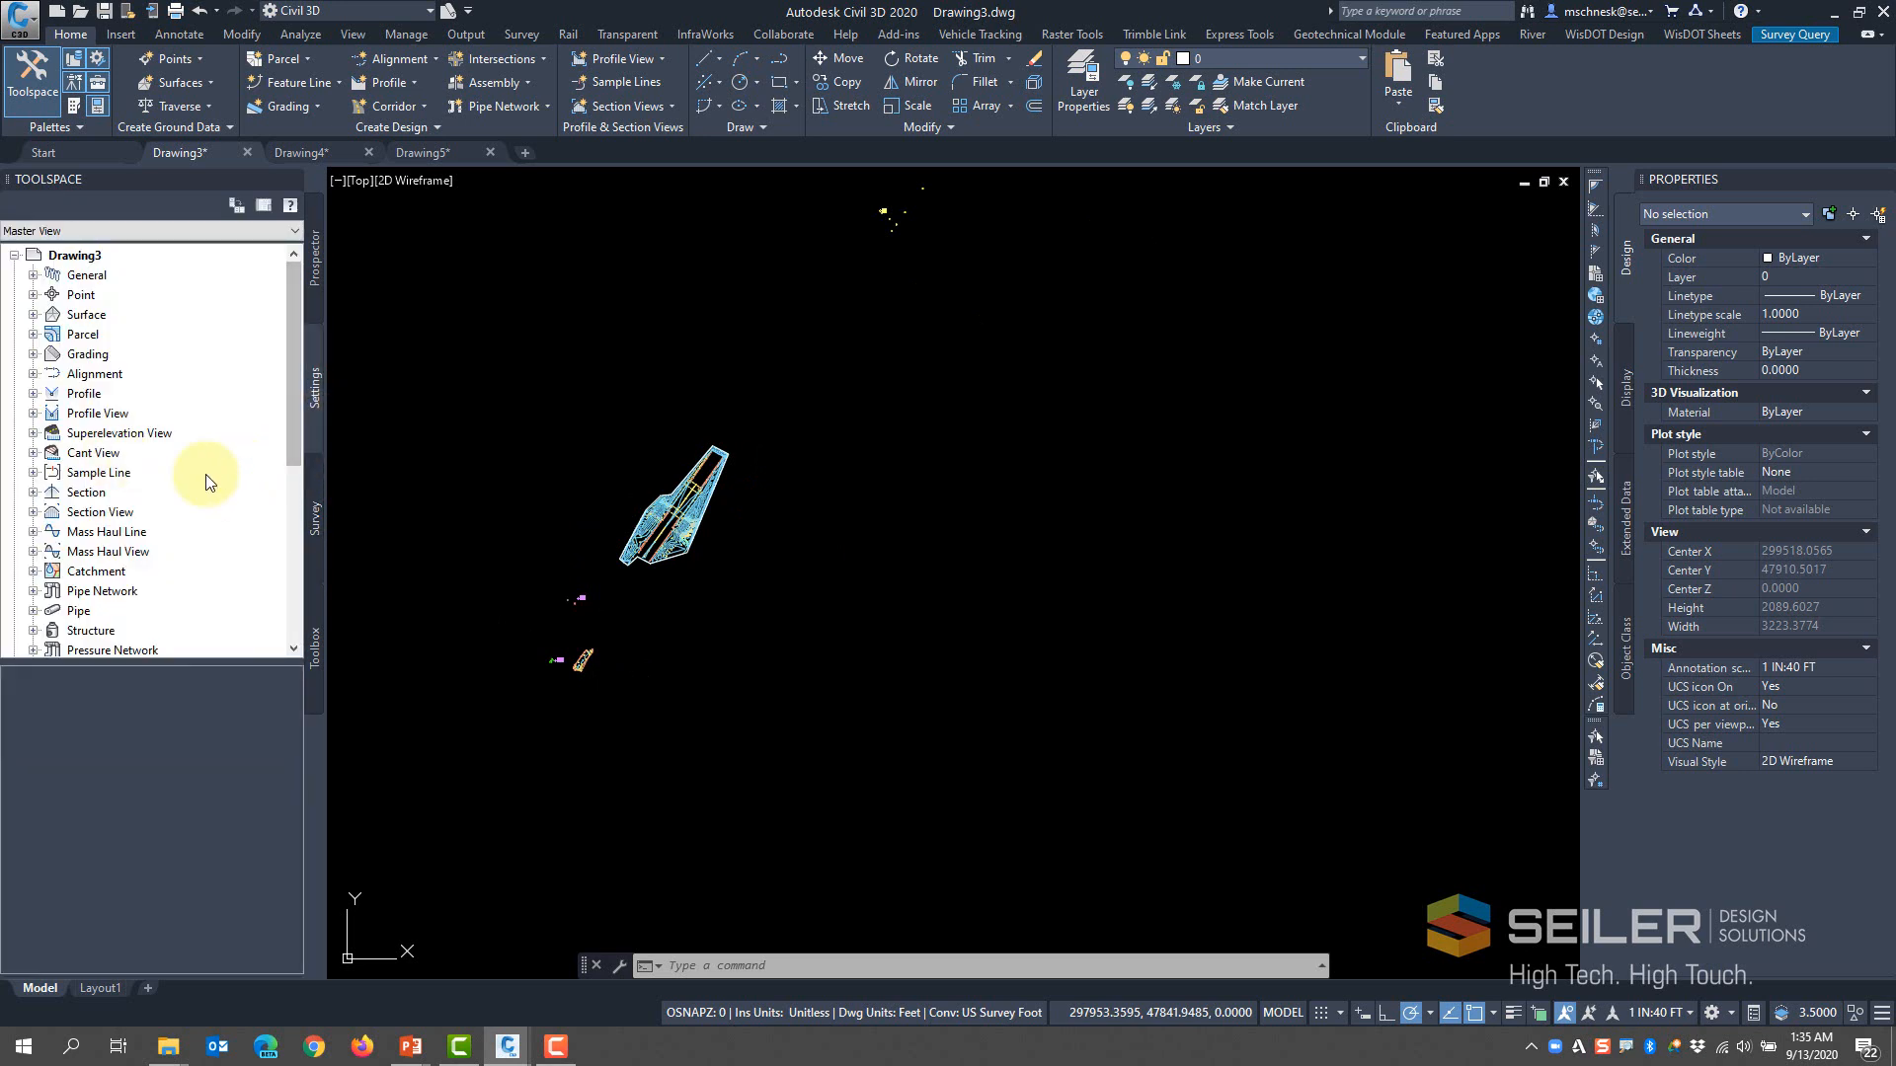
pyautogui.click(314, 508)
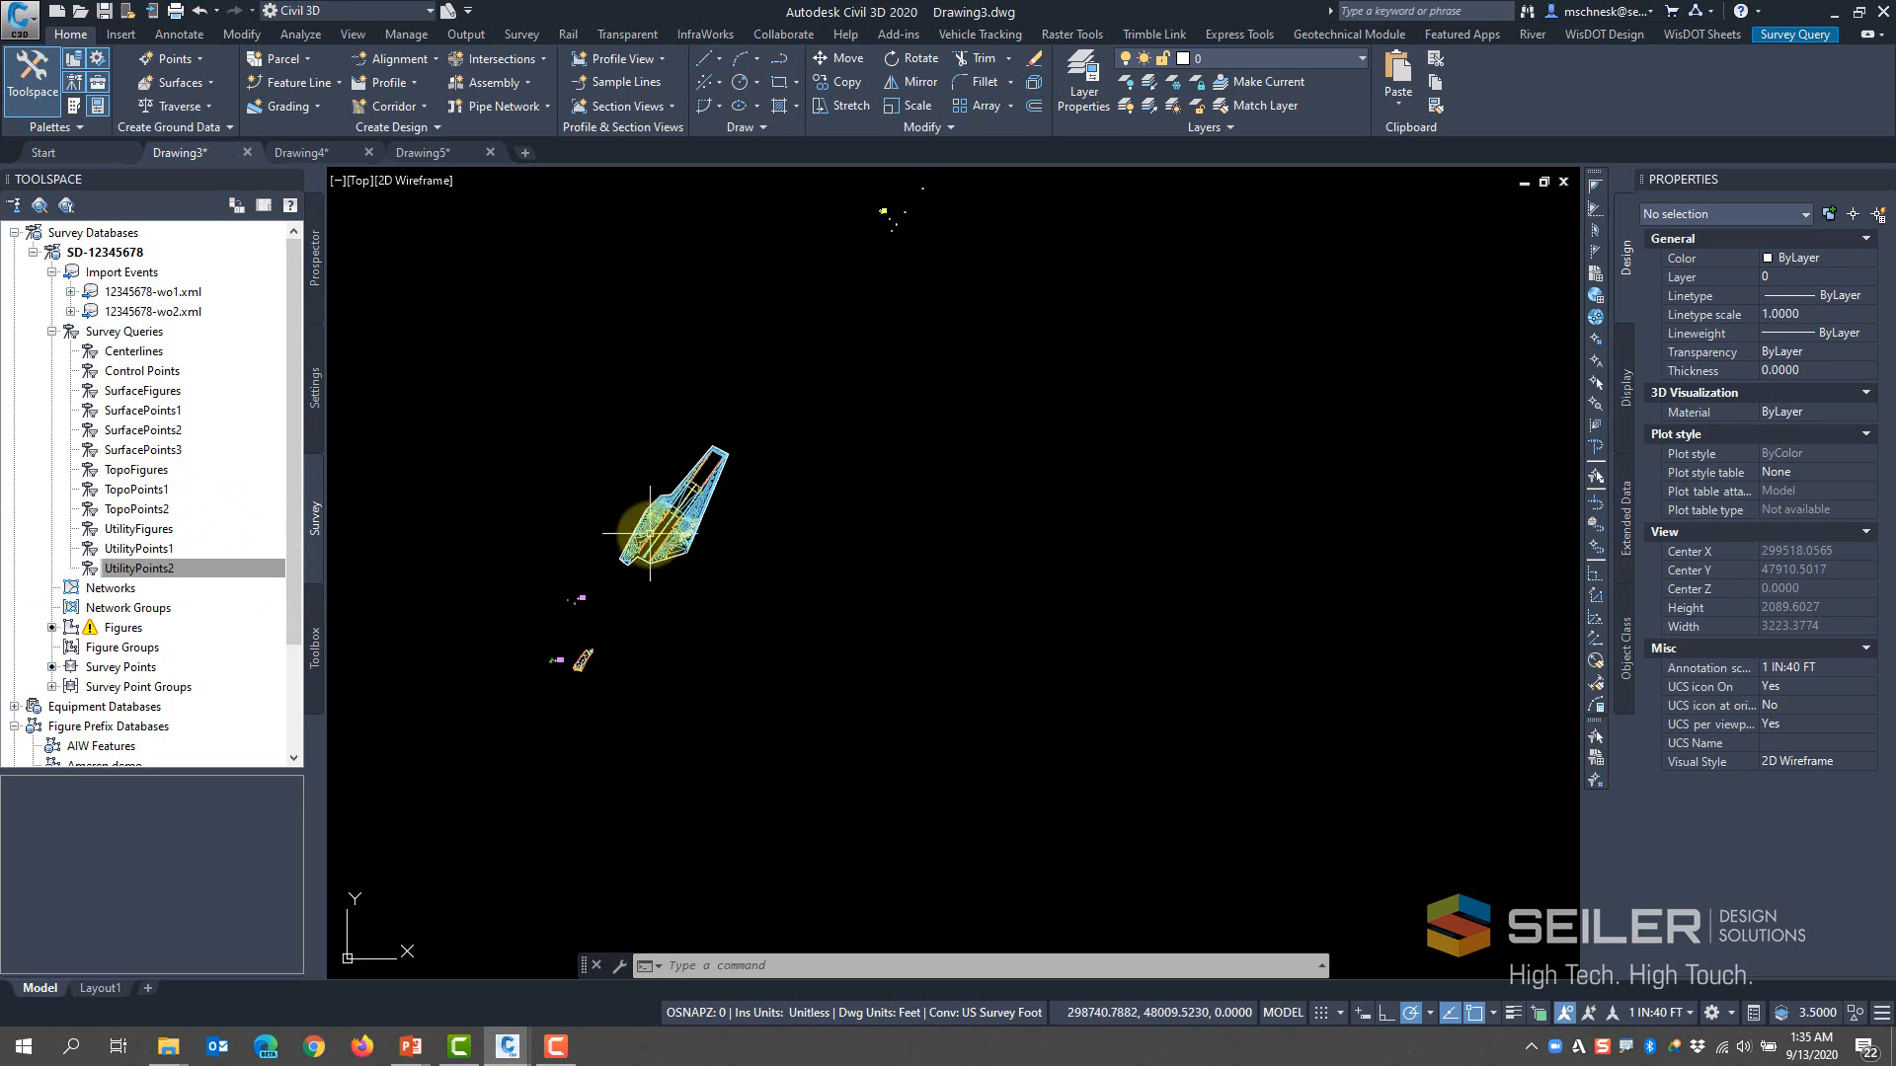
pyautogui.scroll(5, 647, 551)
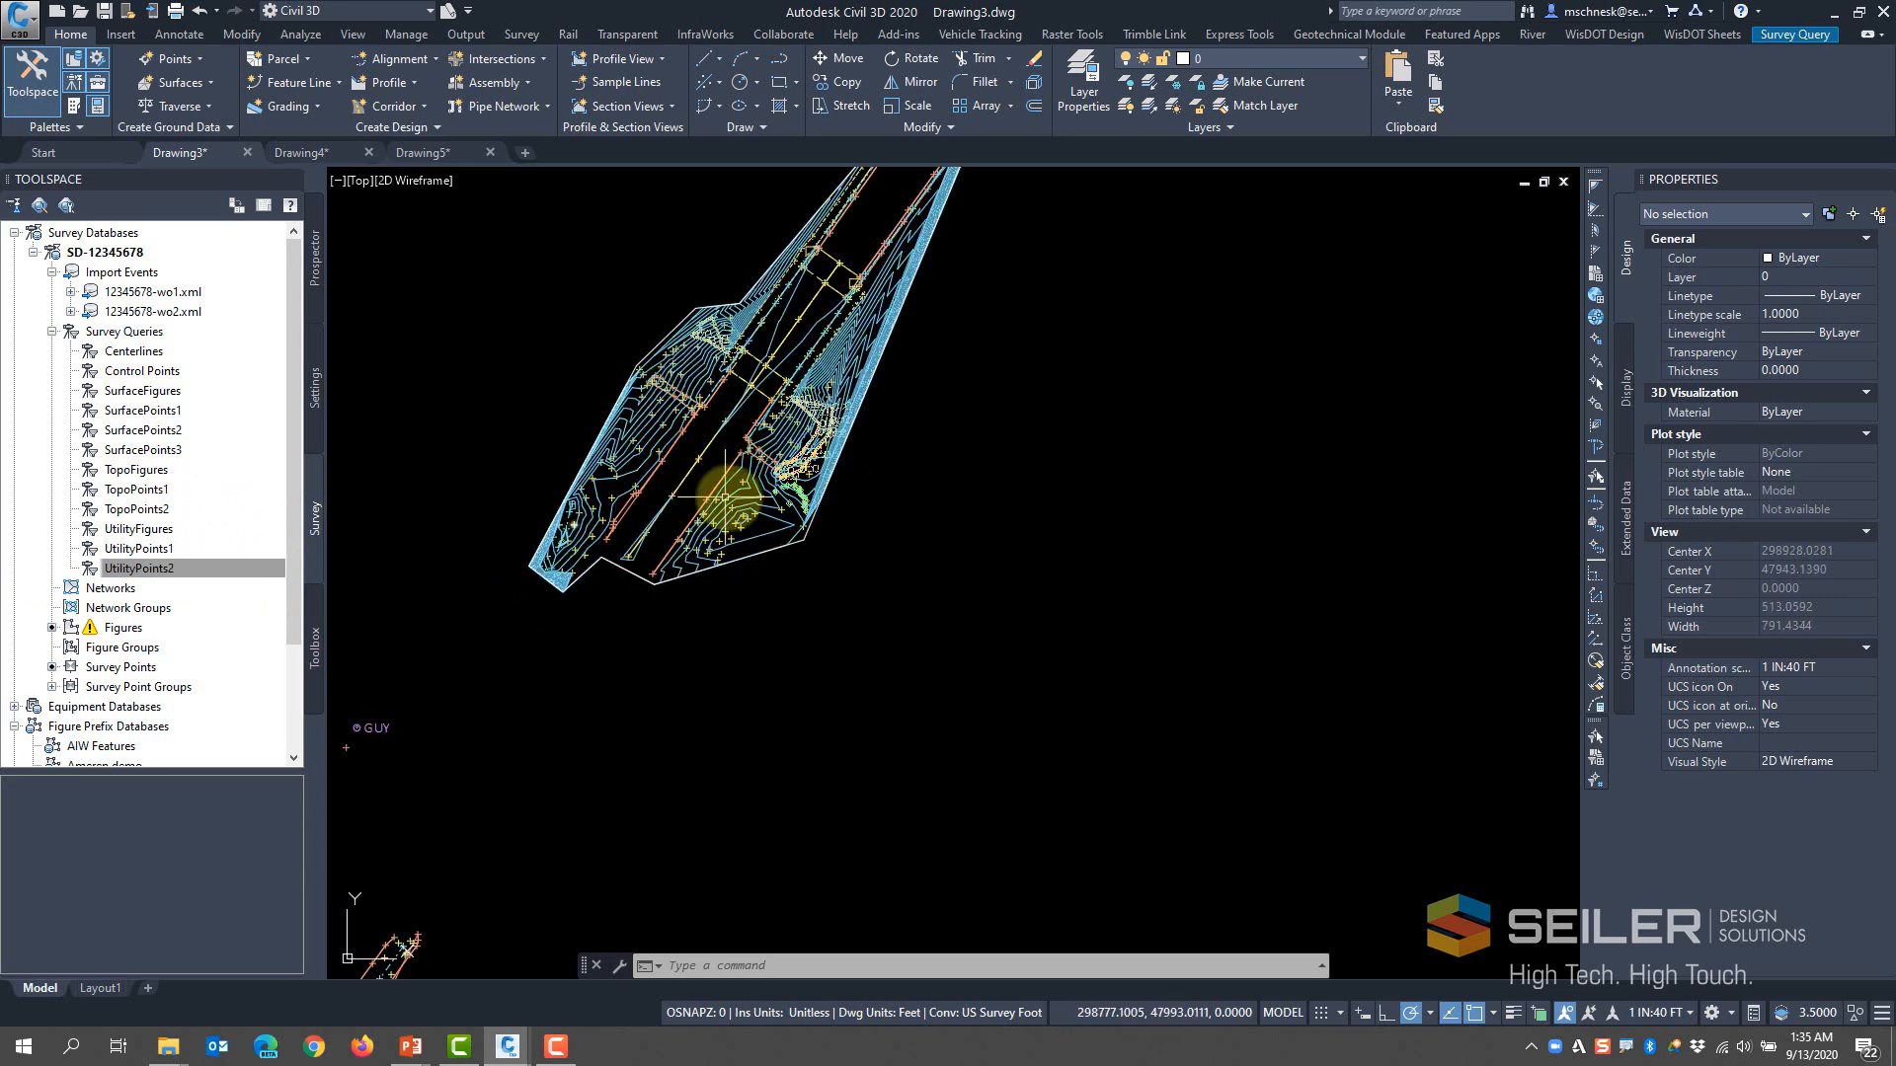
pyautogui.scroll(-2, 552, 433)
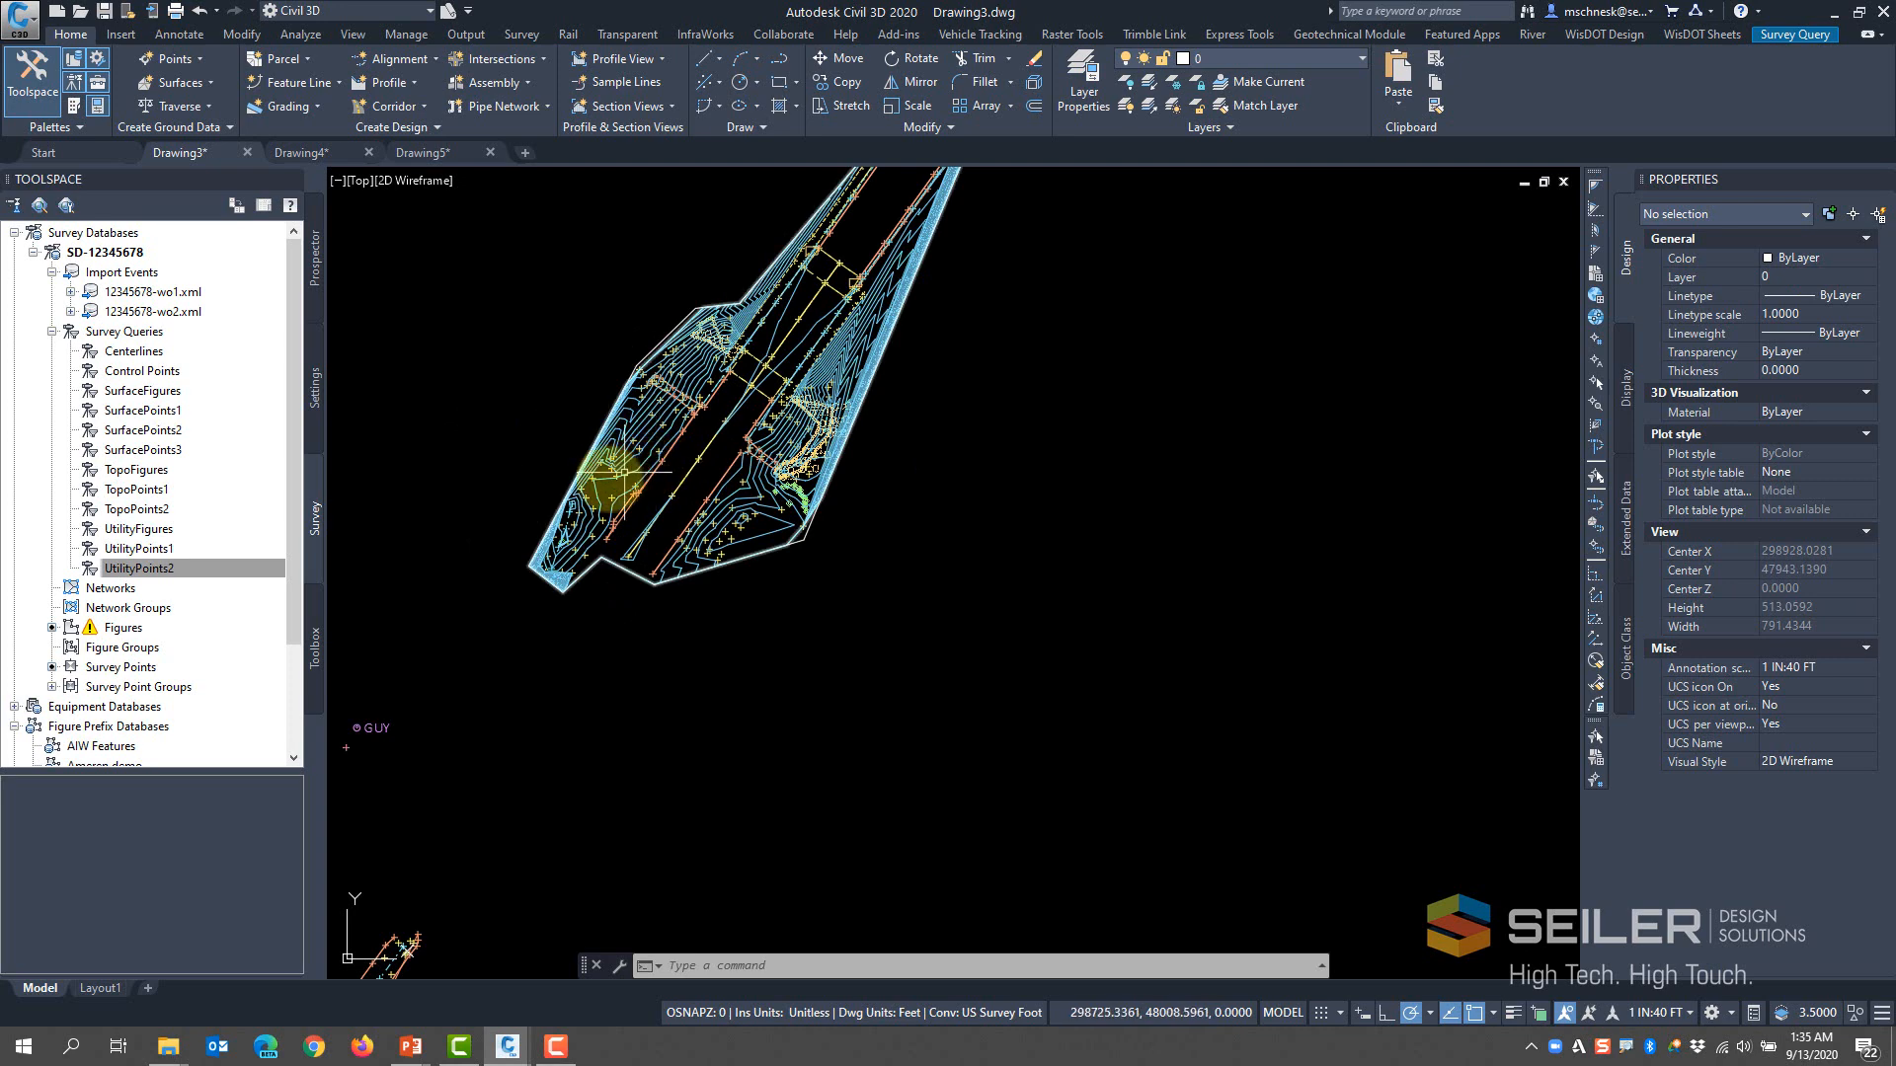